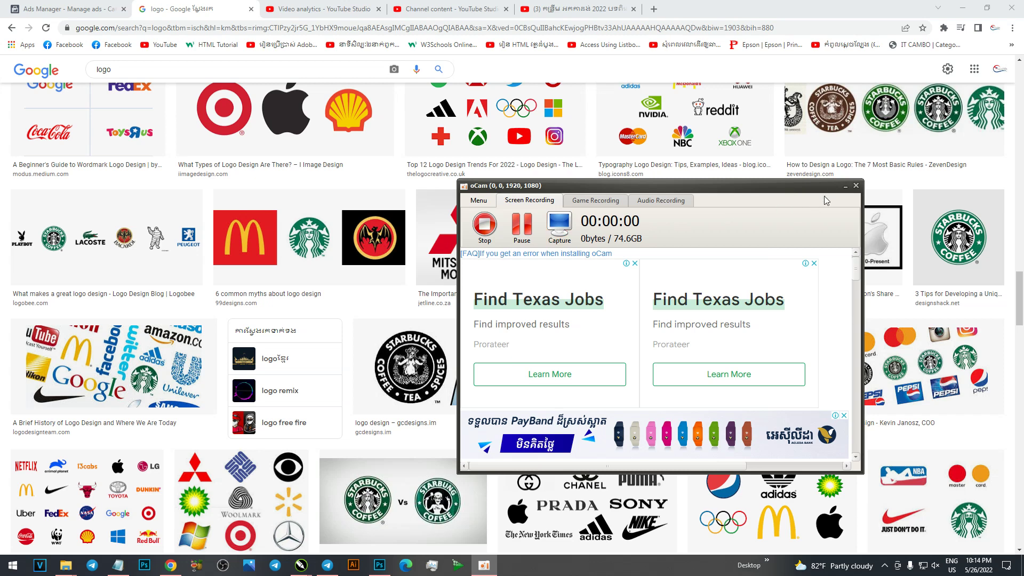
# Hide the oCam window and bring forward the Photoshop banner design with the brand logos.
pyautogui.click(846, 186)
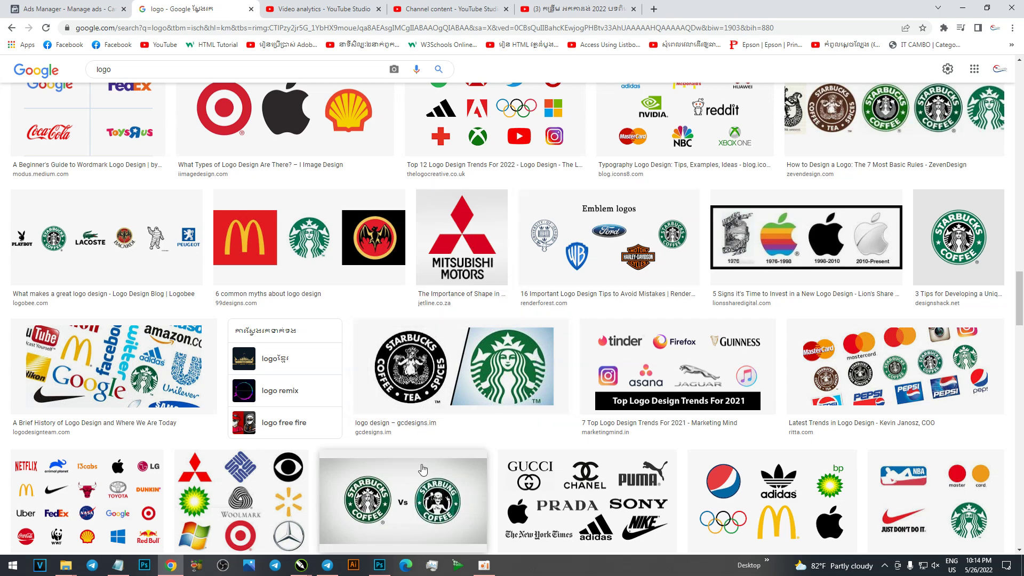
pyautogui.click(380, 565)
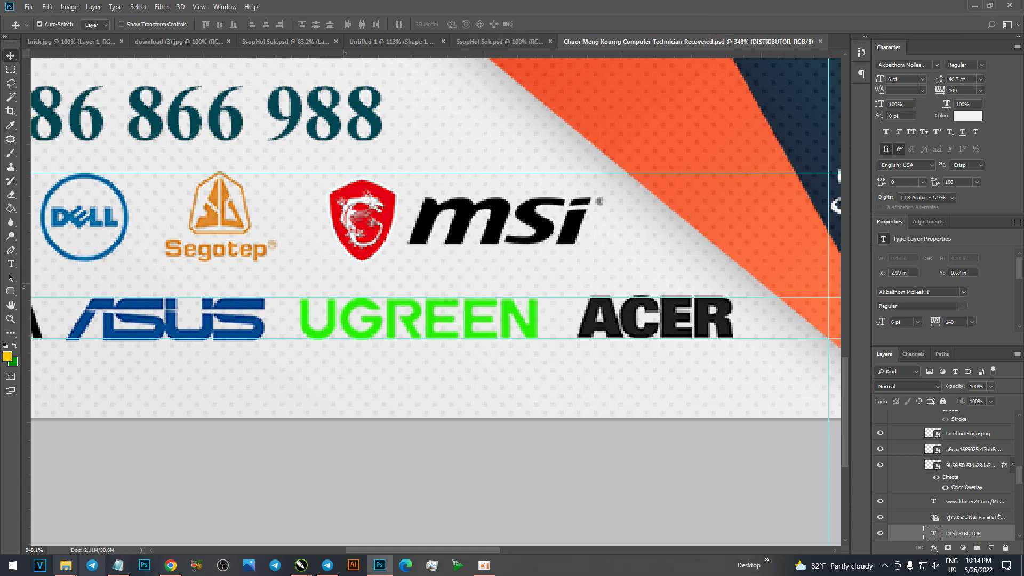
# Close the oCam folder window and carry the Mitsubishi logo image from Google over to Photoshop.
pyautogui.click(65, 565)
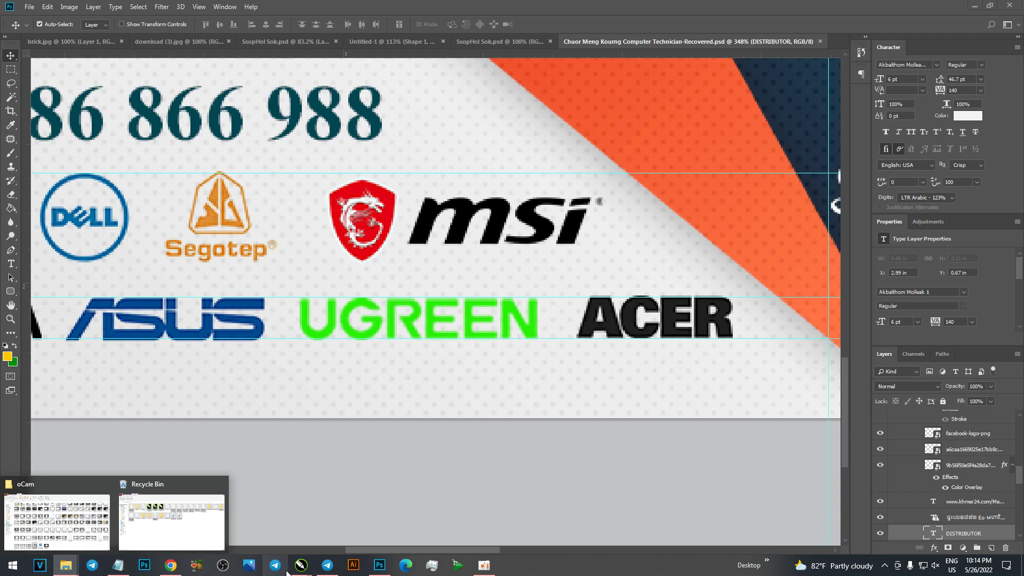
pyautogui.click(107, 484)
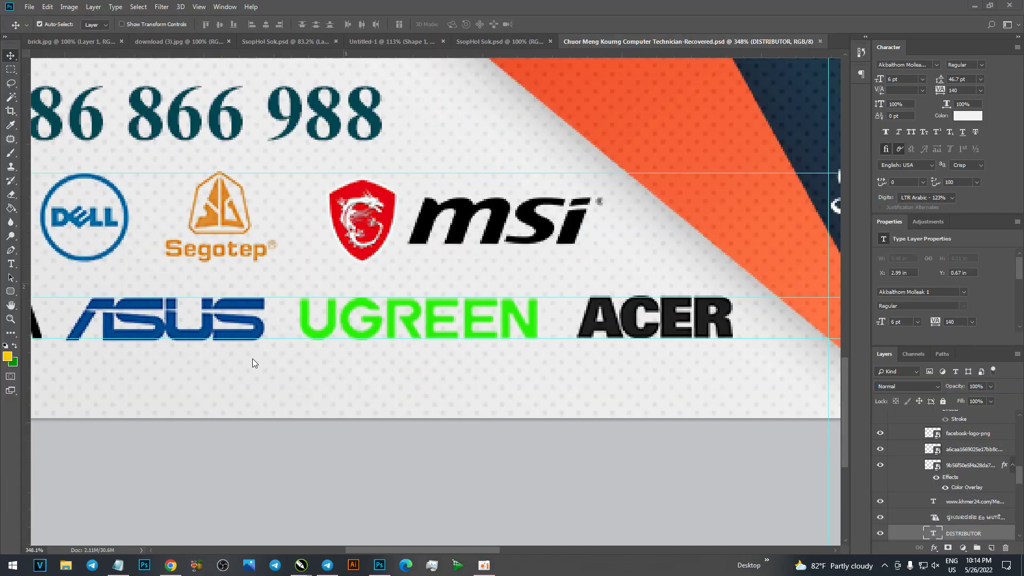
pyautogui.click(170, 565)
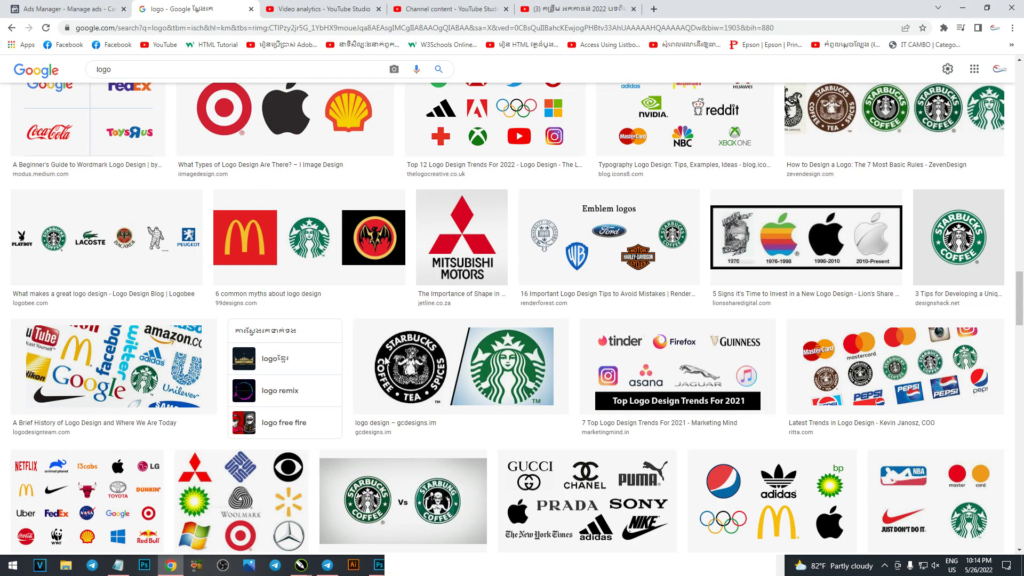
pyautogui.moveTo(462, 230)
pyautogui.mouseDown()
pyautogui.moveTo(544, 433)
pyautogui.moveTo(369, 572)
pyautogui.mouseUp()
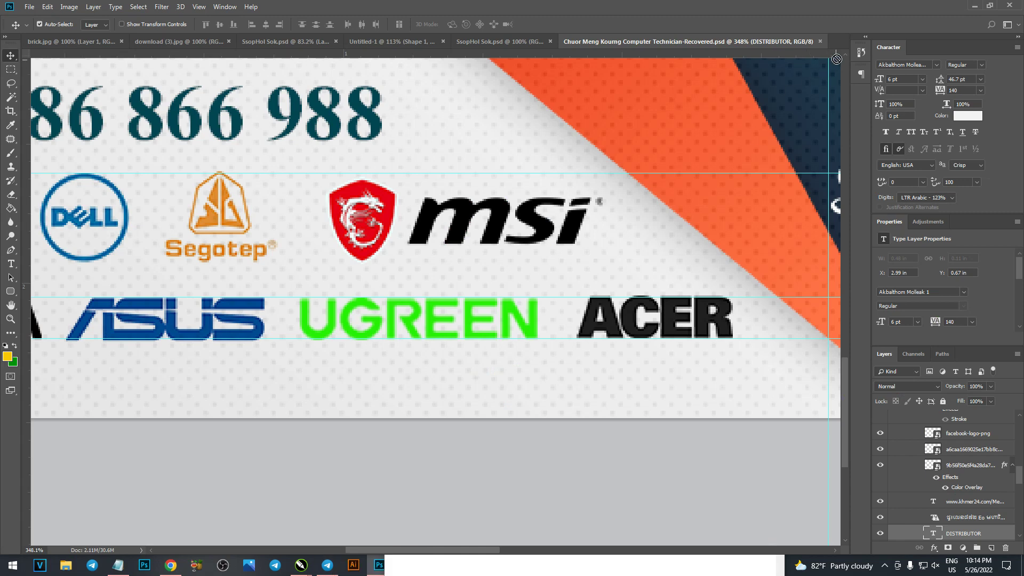
pyautogui.moveTo(369, 572); pyautogui.dragTo(835, 41)
pyautogui.scroll(-2, 473, 235)
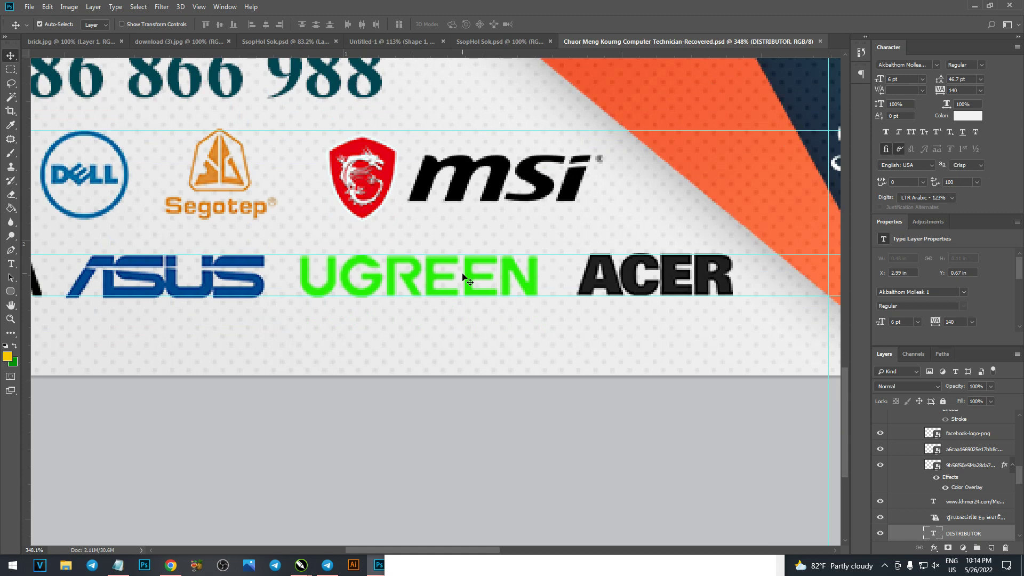
pyautogui.scroll(4, 464, 274)
pyautogui.scroll(2, 463, 275)
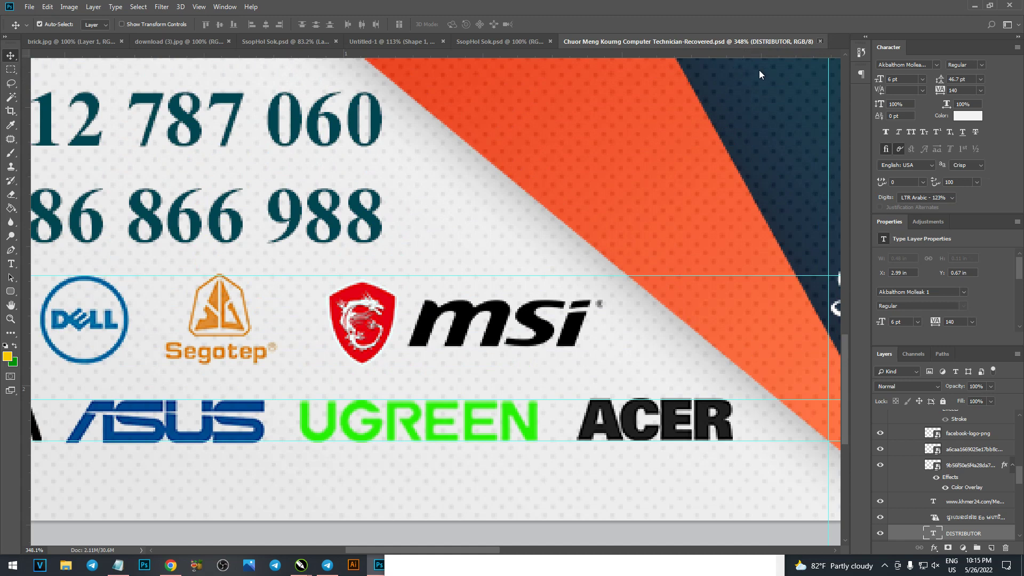
# Close the computer-technician logo document, discard the unsaved Notepad note, and return to Google logos.
pyautogui.hotkey('ctrl', 'w')
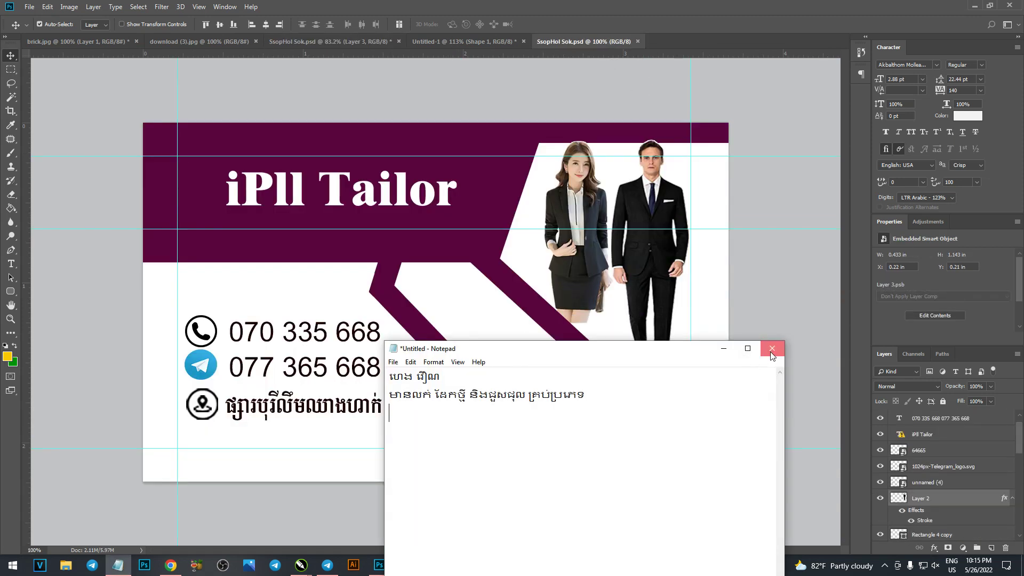
pyautogui.click(772, 348)
pyautogui.click(529, 282)
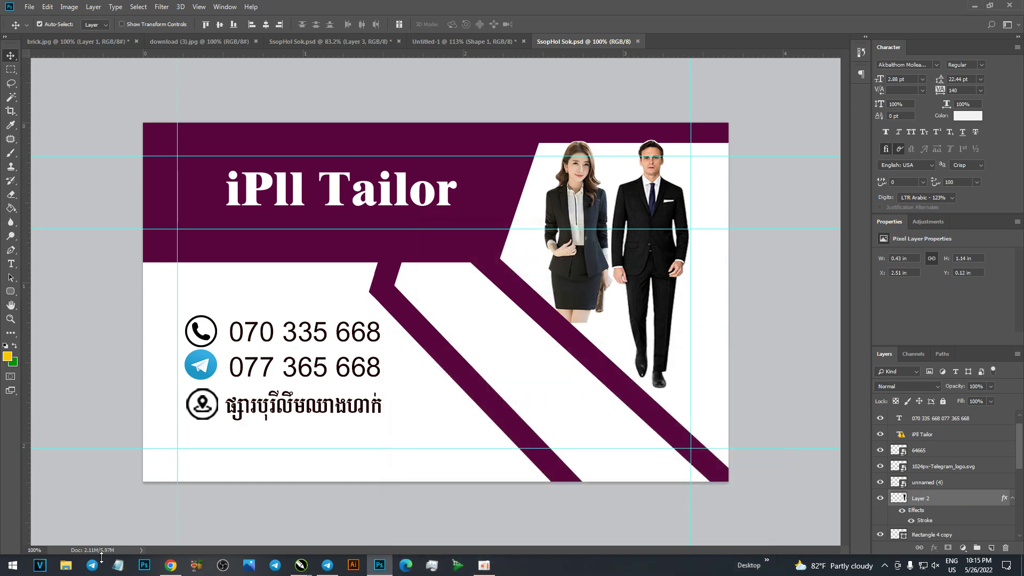
pyautogui.click(171, 565)
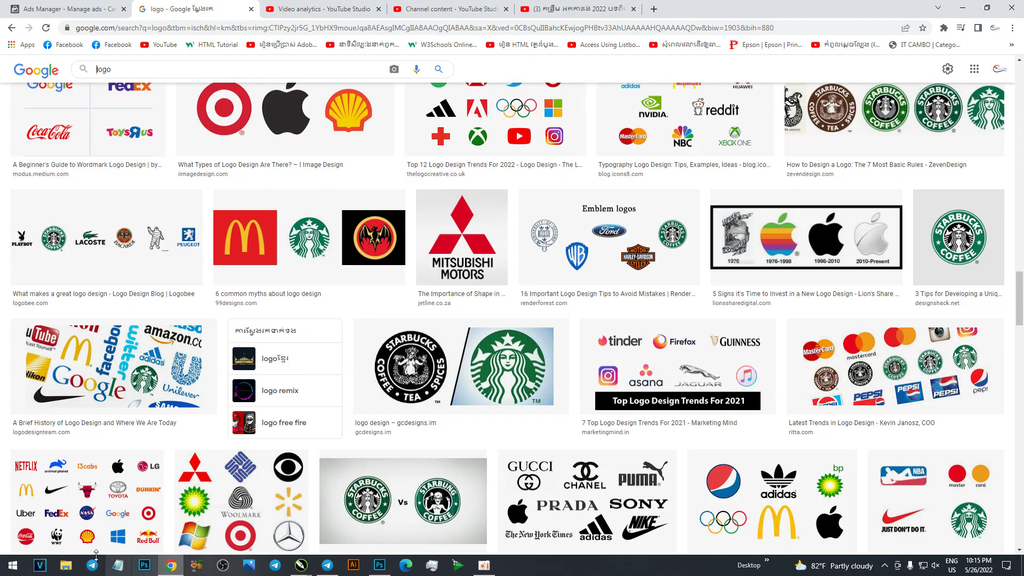
# Save the Mitsubishi Motors logo as images (1).png and drag it into Photoshop.
pyautogui.rightClick(488, 244)
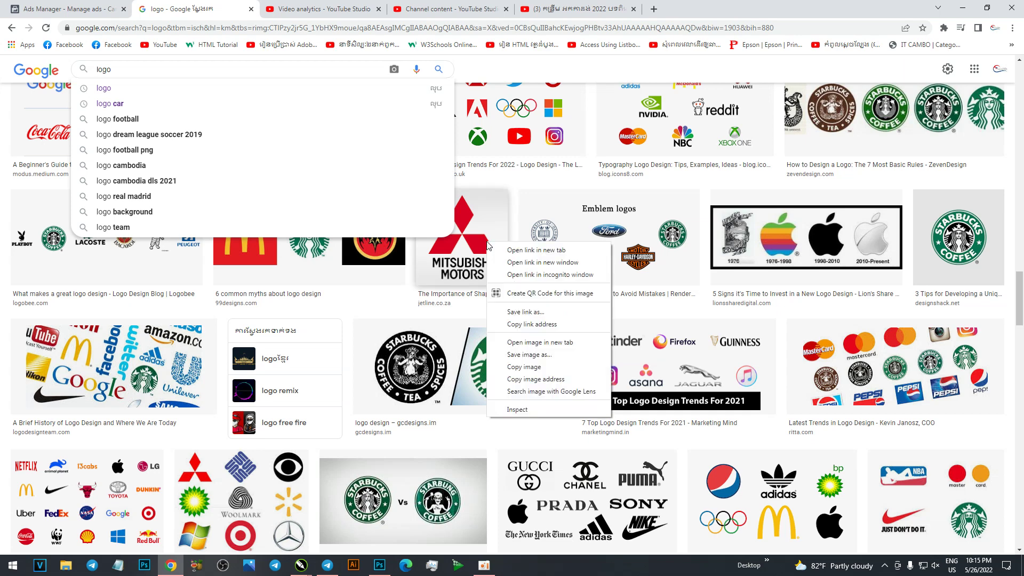
pyautogui.click(541, 368)
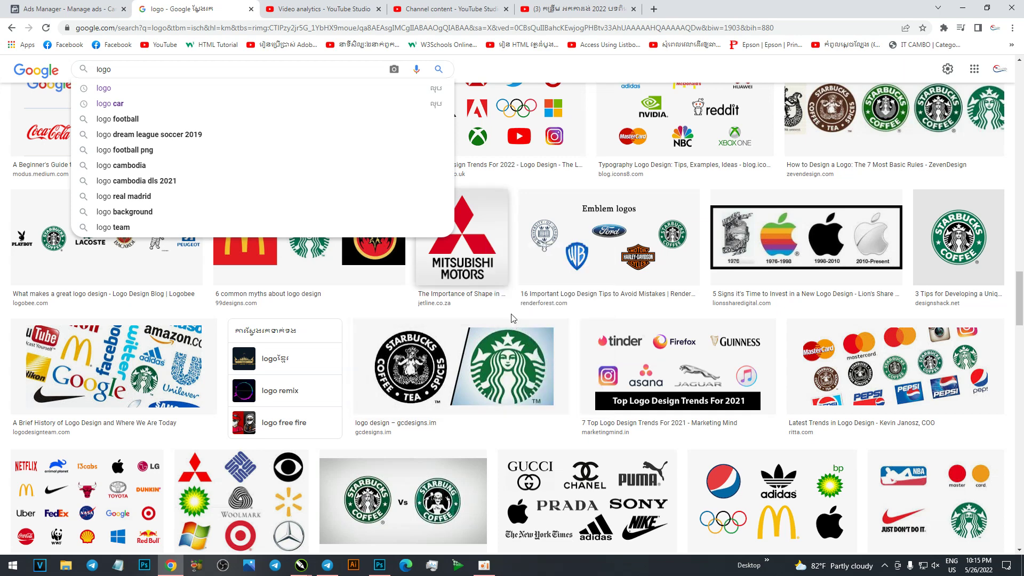
pyautogui.rightClick(488, 245)
pyautogui.click(512, 318)
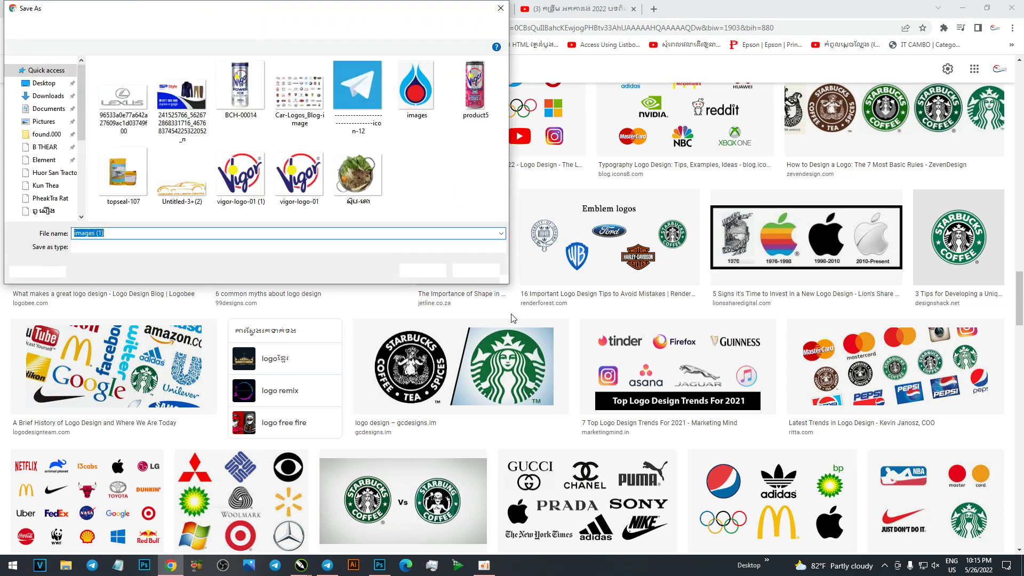
pyautogui.click(423, 270)
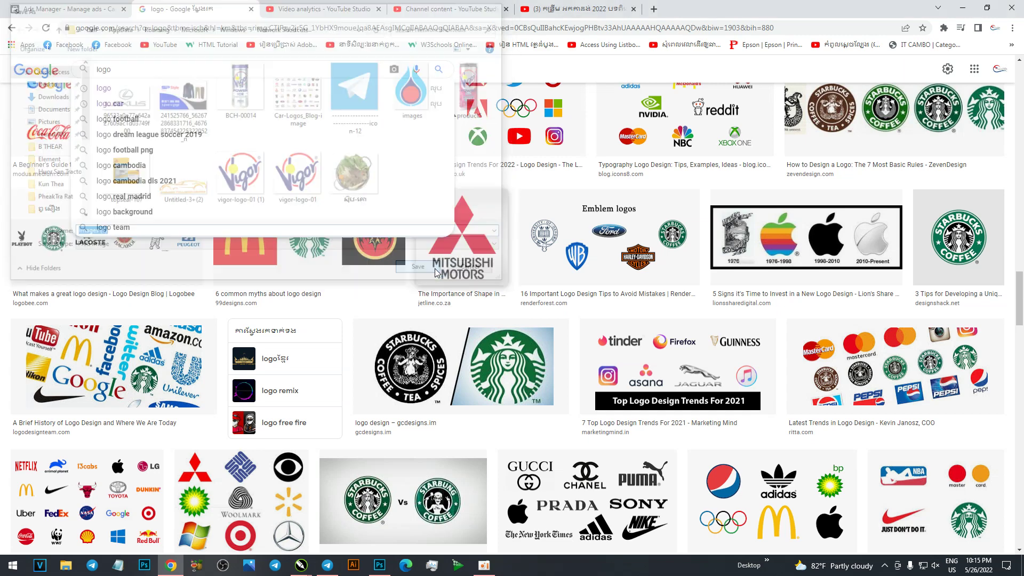
pyautogui.moveTo(45, 540); pyautogui.dragTo(396, 549)
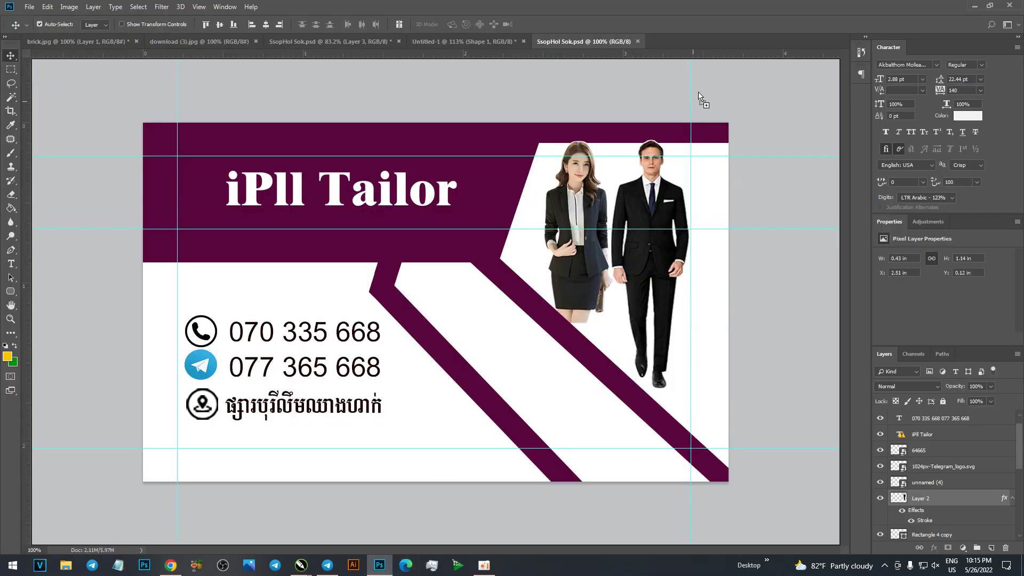
pyautogui.moveTo(396, 549); pyautogui.dragTo(713, 36)
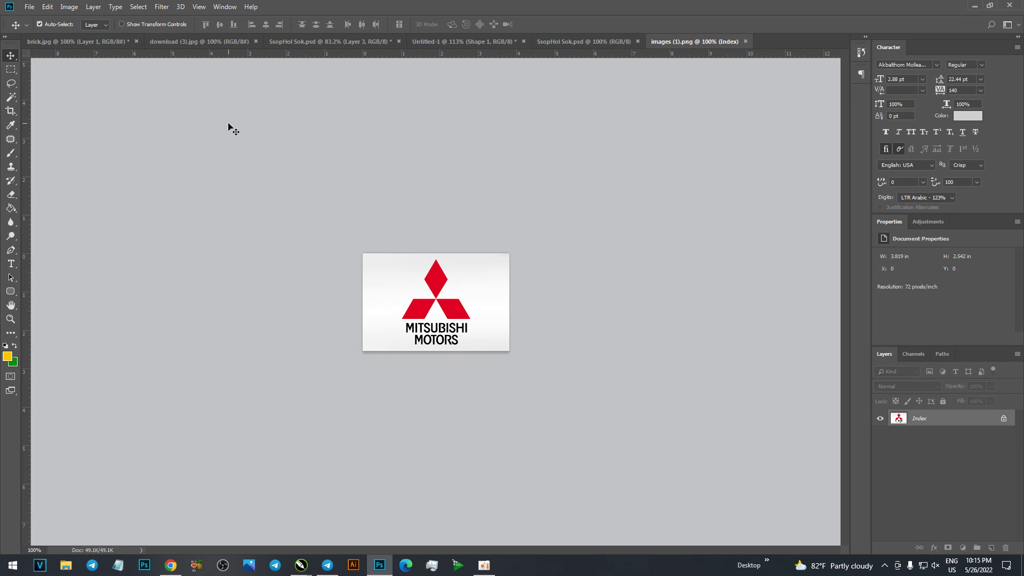
# Start a new document from File > New and show the Letter 8.5 × 11 in print preset.
pyautogui.click(31, 7)
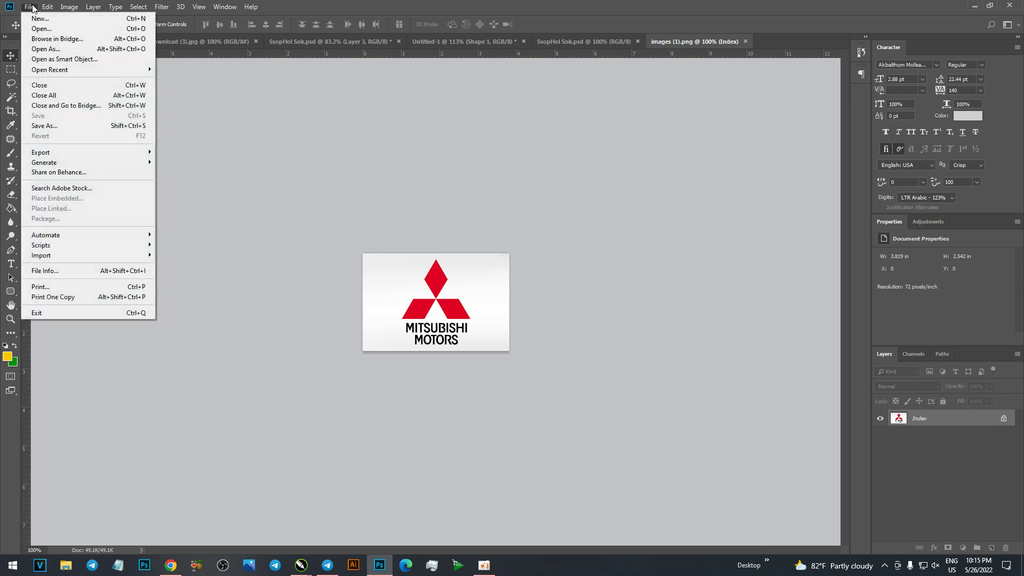
pyautogui.click(55, 21)
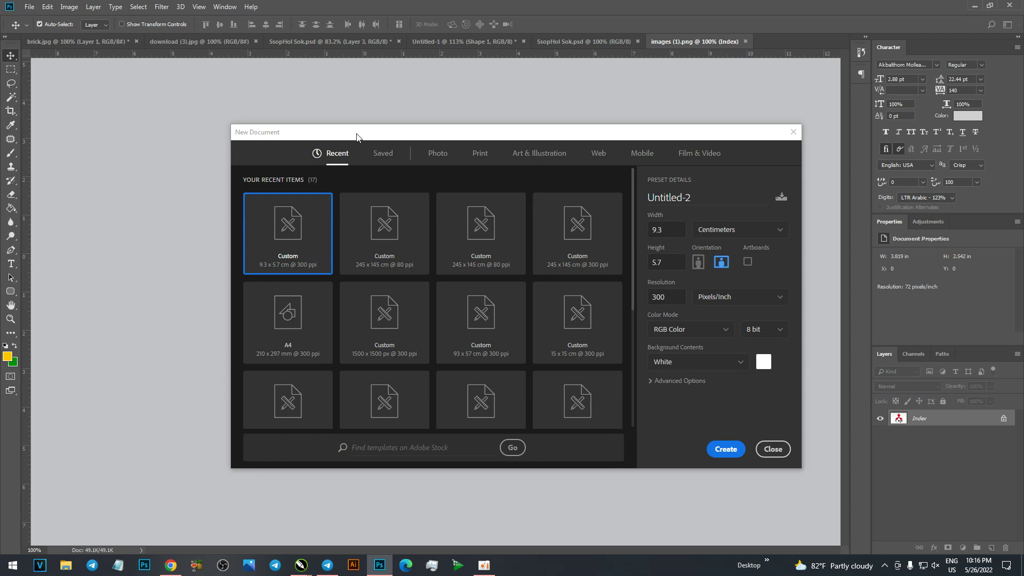
pyautogui.click(481, 157)
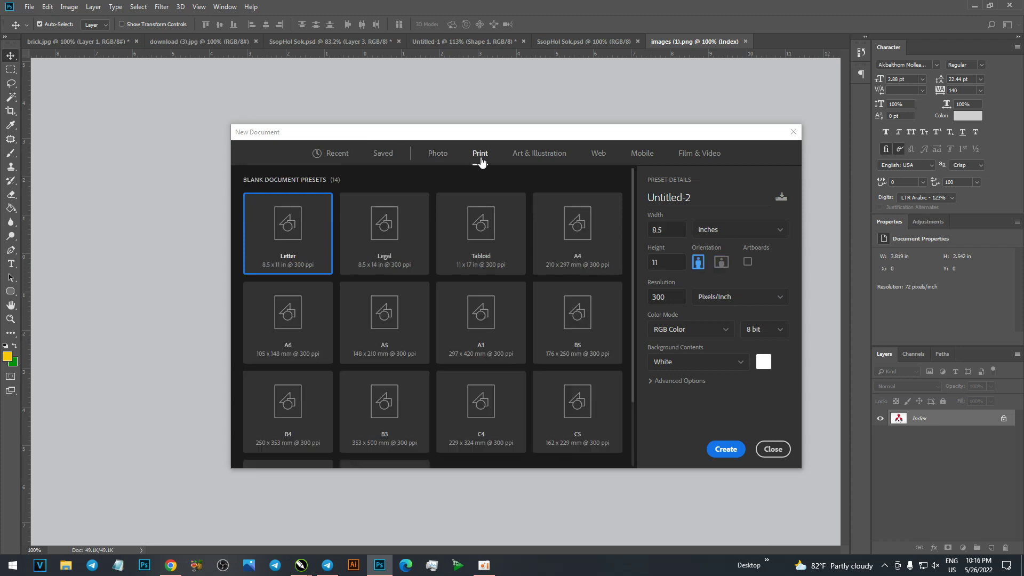
pyautogui.click(332, 155)
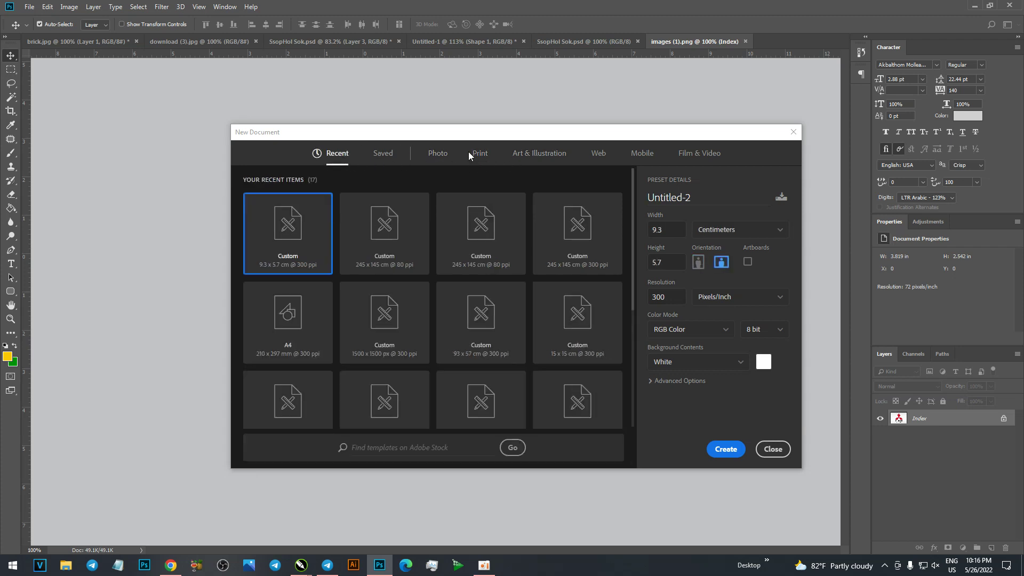
pyautogui.click(480, 157)
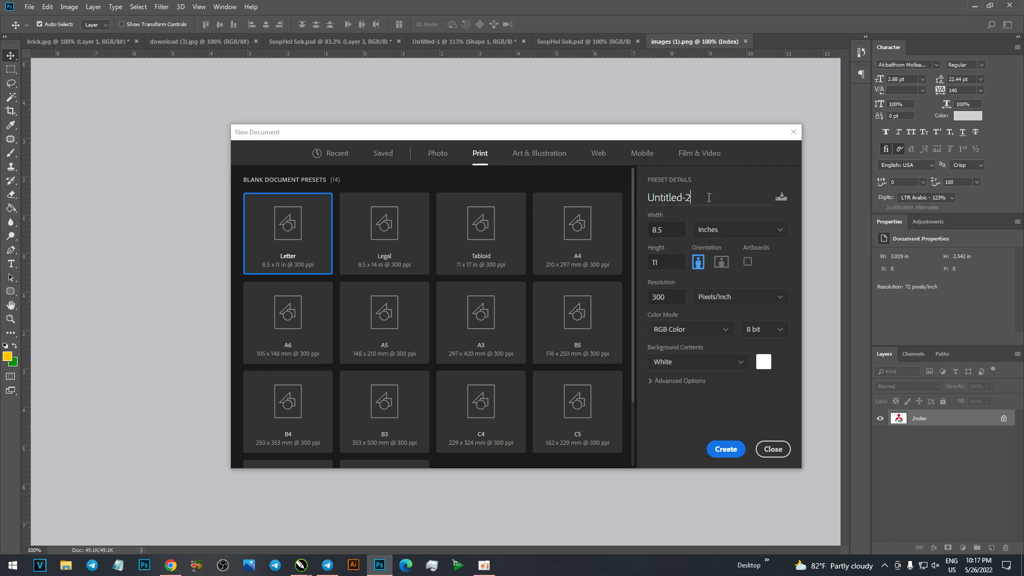
# Name the new document 'Logo' and review its 8.5 in width, portrait orientation and 300 ppi resolution.
pyautogui.doubleClick(709, 198)
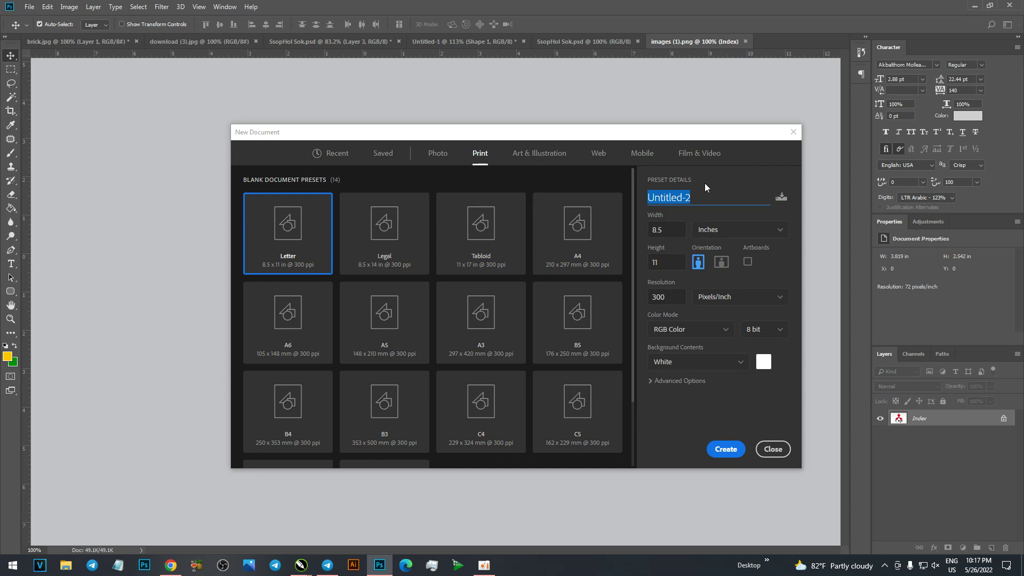
pyautogui.write('Log')
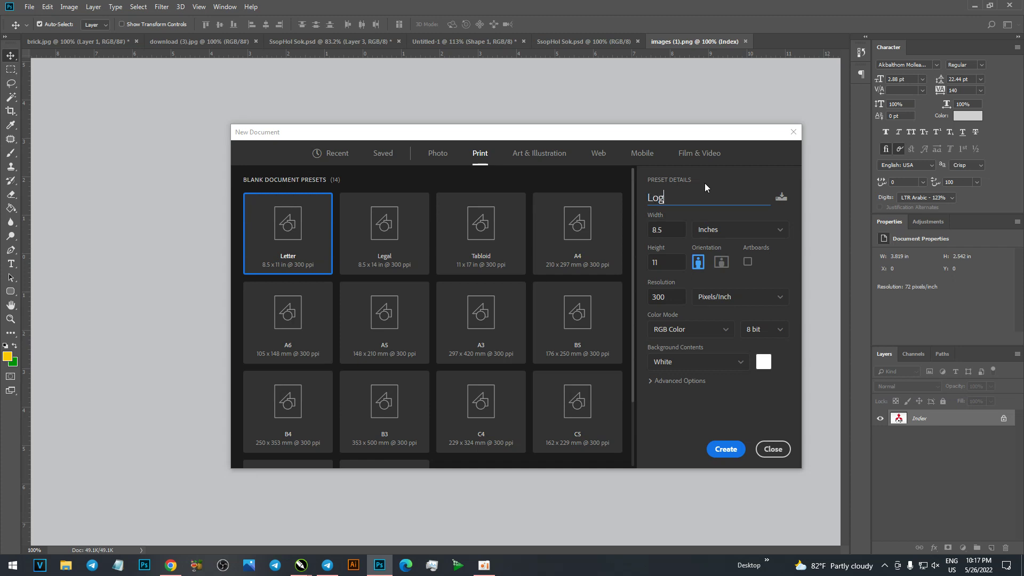
pyautogui.write('o')
pyautogui.click(663, 227)
pyautogui.doubleClick(663, 299)
pyautogui.doubleClick(667, 229)
pyautogui.click(698, 262)
pyautogui.click(669, 297)
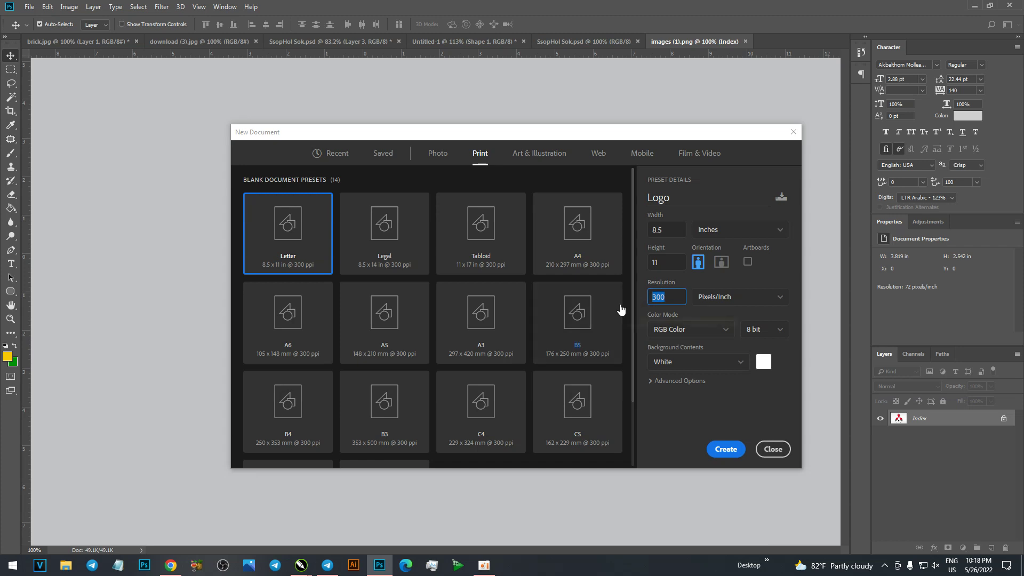
pyautogui.moveTo(578, 320)
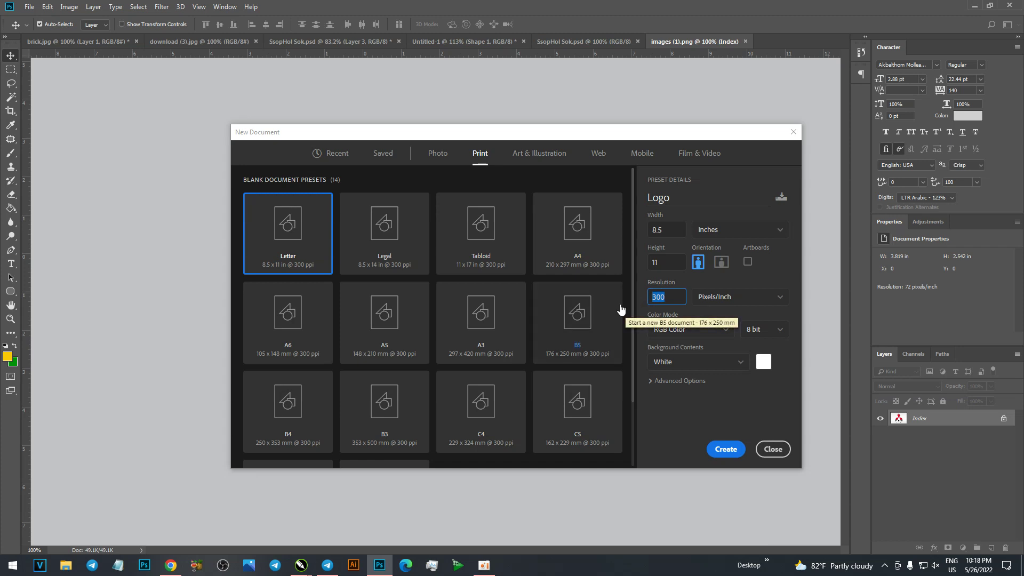
pyautogui.click(681, 297)
# Reselect the 8.5-inch width and list its unit choices: Pixels, Centimeters, Millimeters and others.
pyautogui.doubleClick(679, 296)
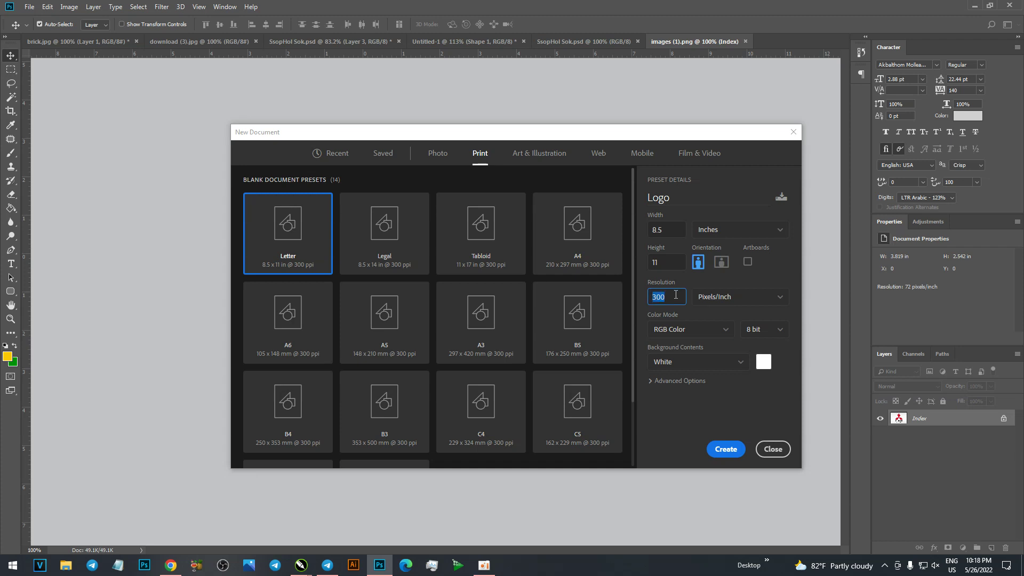
pyautogui.click(676, 297)
pyautogui.click(484, 566)
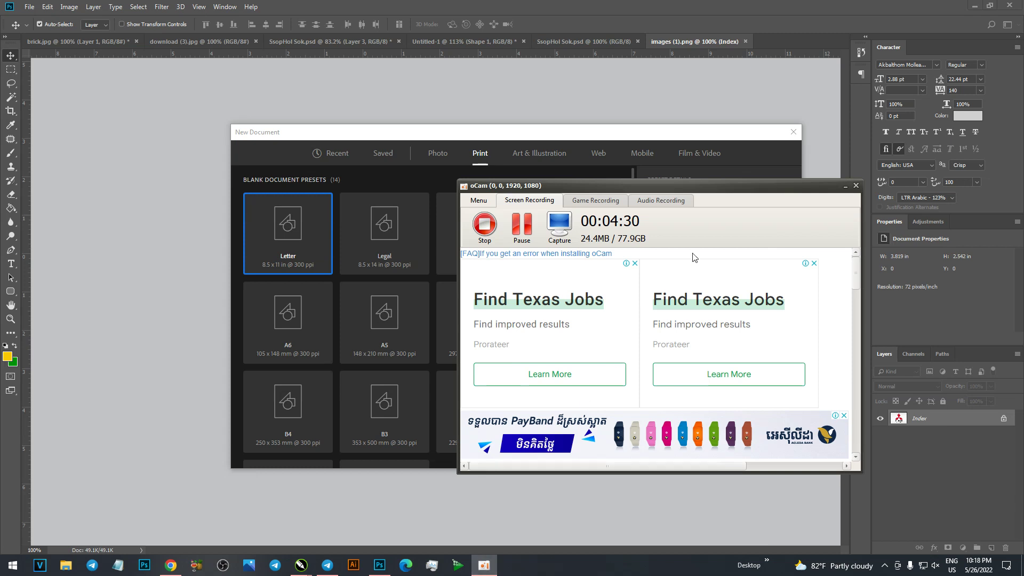
pyautogui.click(846, 186)
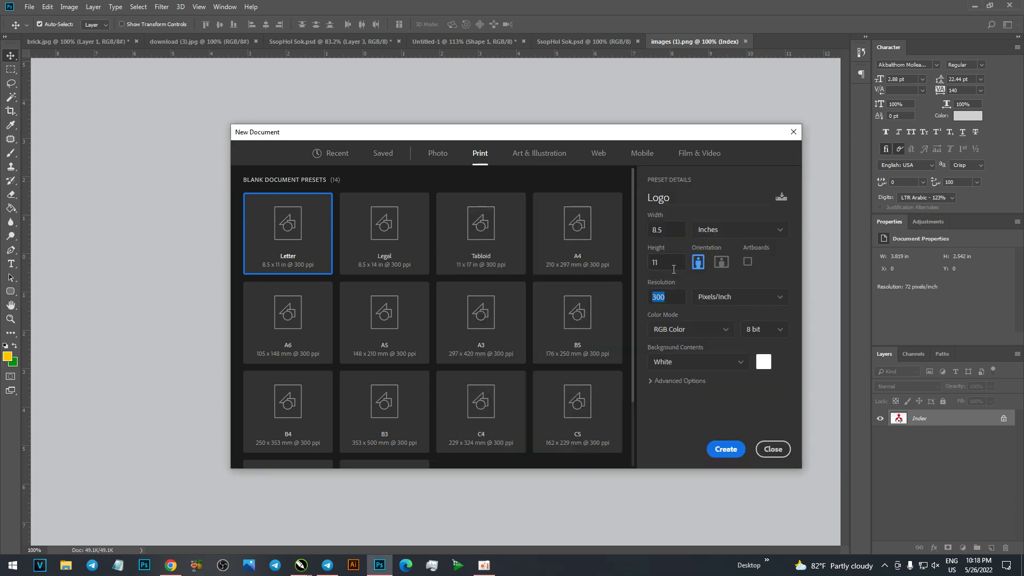
pyautogui.click(673, 234)
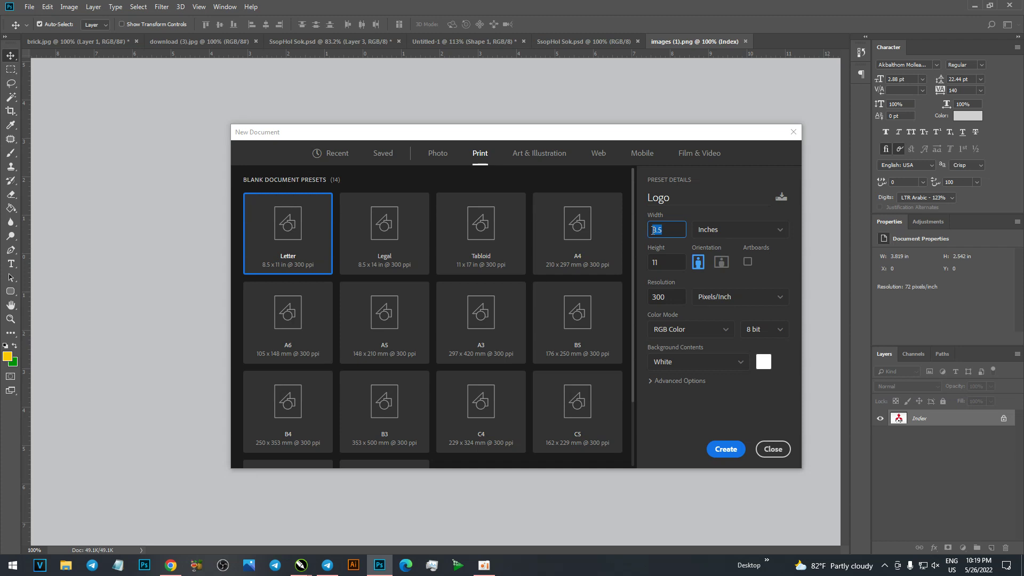
pyautogui.click(666, 228)
pyautogui.doubleClick(667, 228)
pyautogui.click(735, 235)
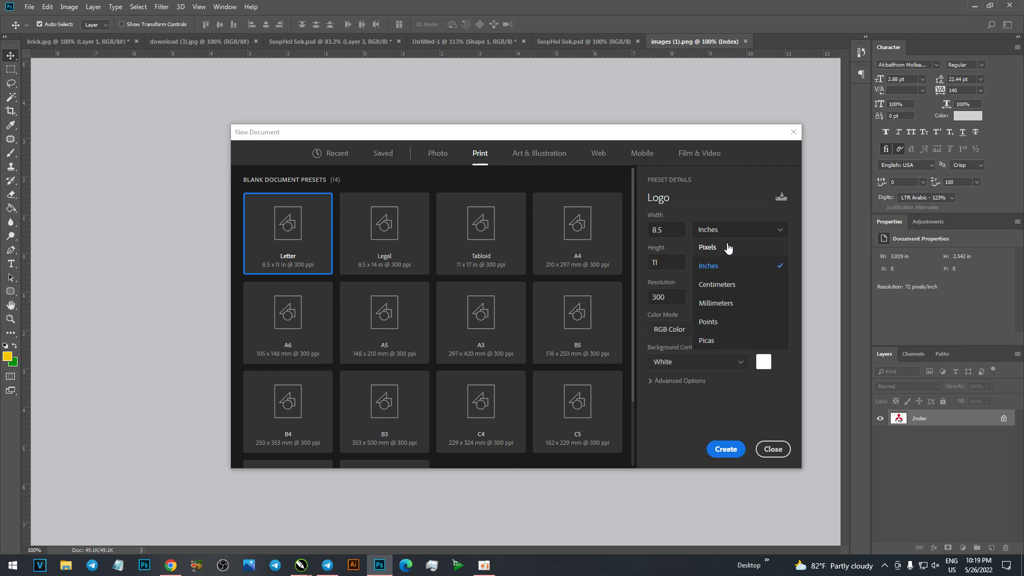
# Switch the size units to Pixels and set both width and height to 1500.
pyautogui.click(727, 247)
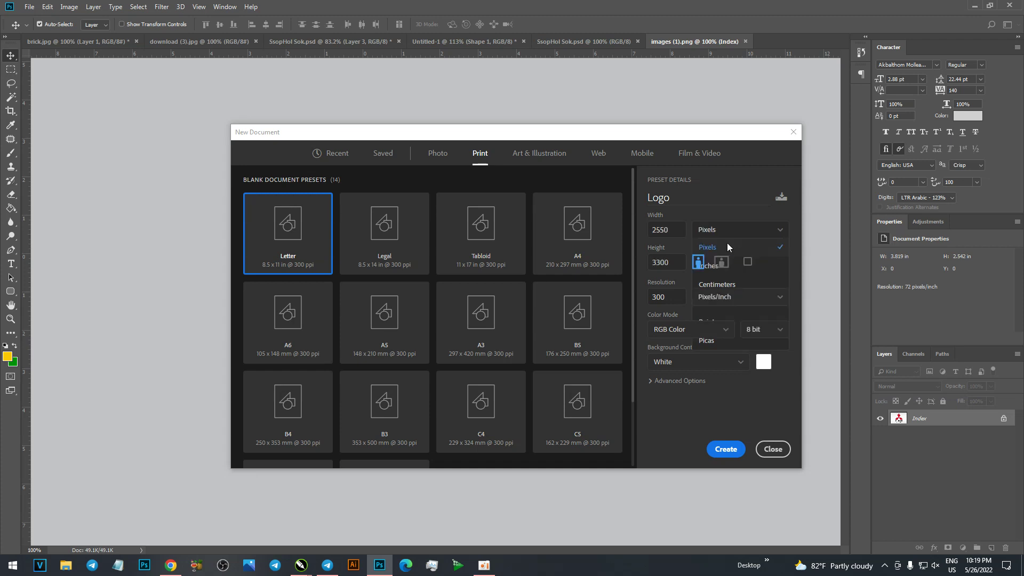
pyautogui.doubleClick(665, 228)
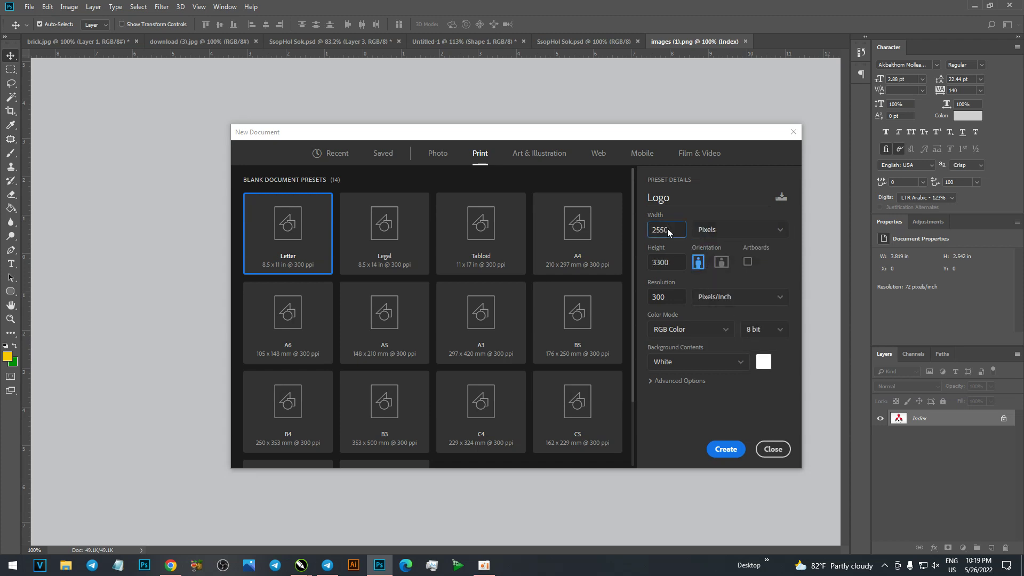
pyautogui.write('1500')
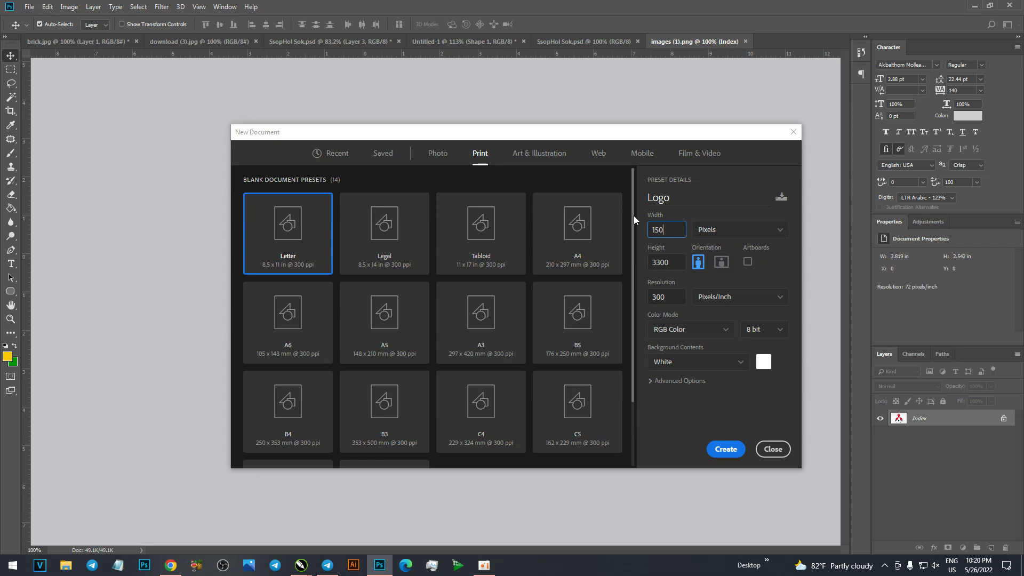
pyautogui.doubleClick(671, 261)
pyautogui.write('1500')
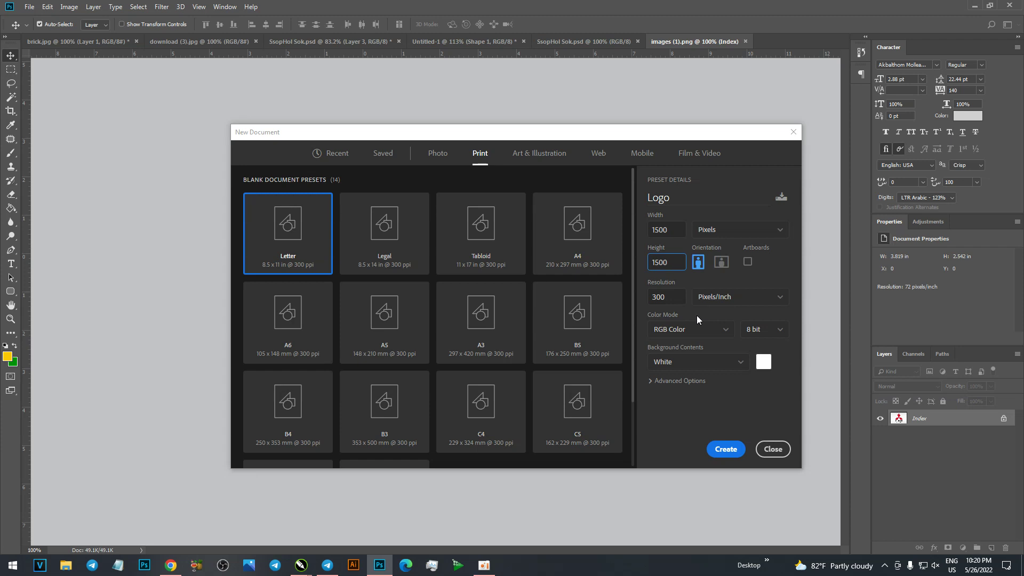
pyautogui.click(669, 228)
pyautogui.click(674, 263)
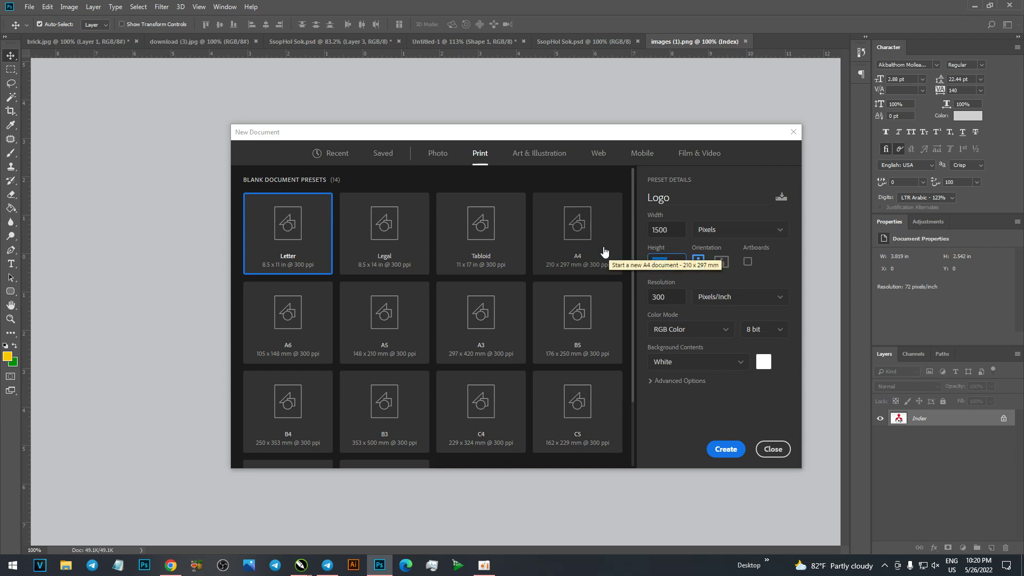
pyautogui.write('1500')
pyautogui.click(686, 337)
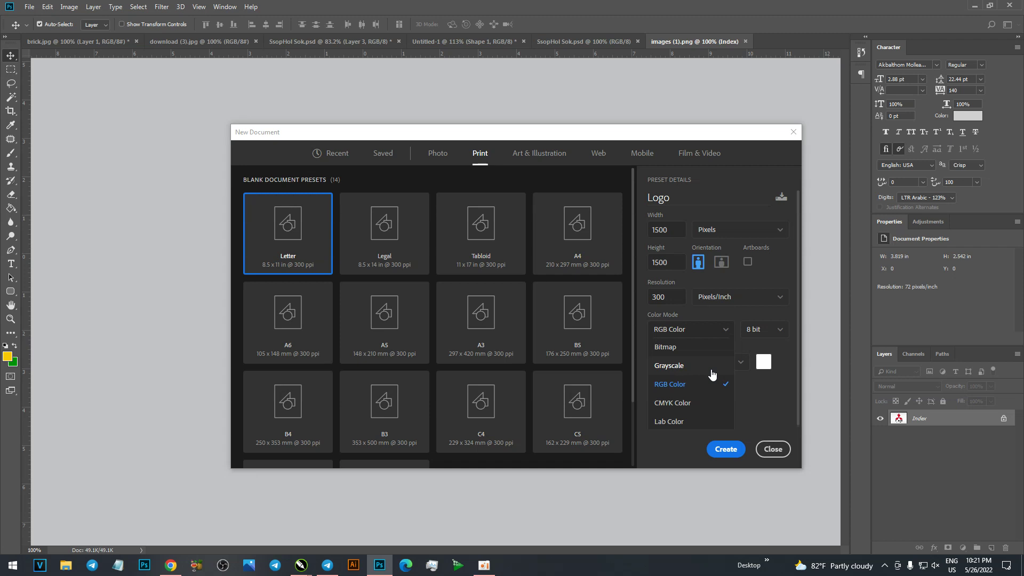
# Try CMYK Color, settle on RGB Color, and create the 1500 × 1500 px Logo document.
pyautogui.click(696, 402)
pyautogui.click(711, 330)
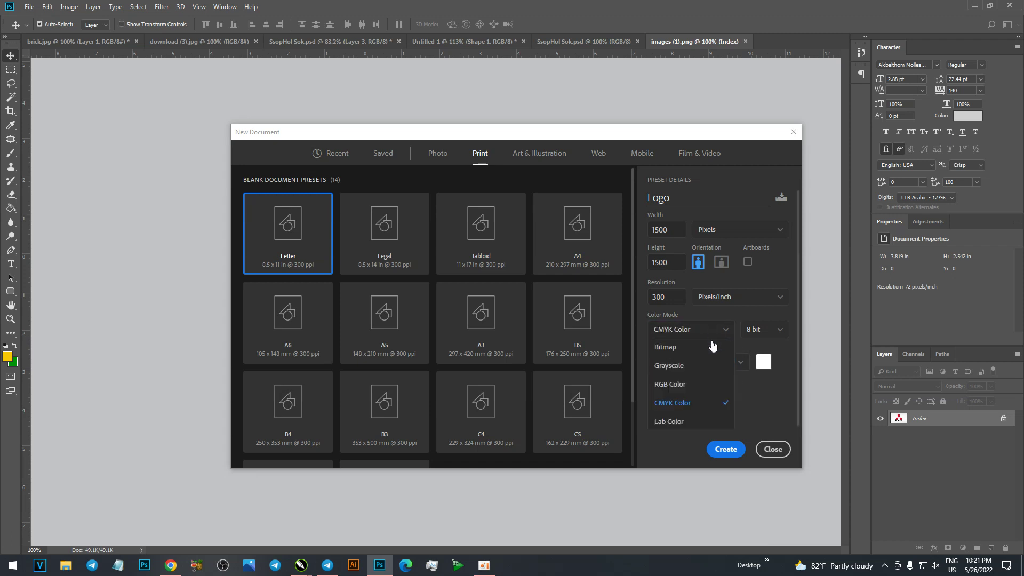
pyautogui.click(691, 384)
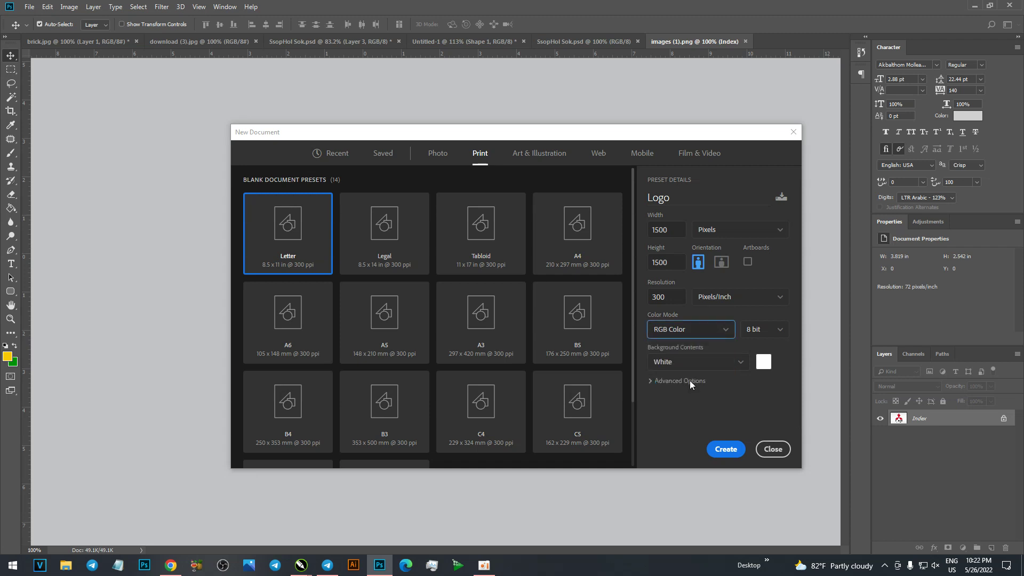
pyautogui.click(721, 335)
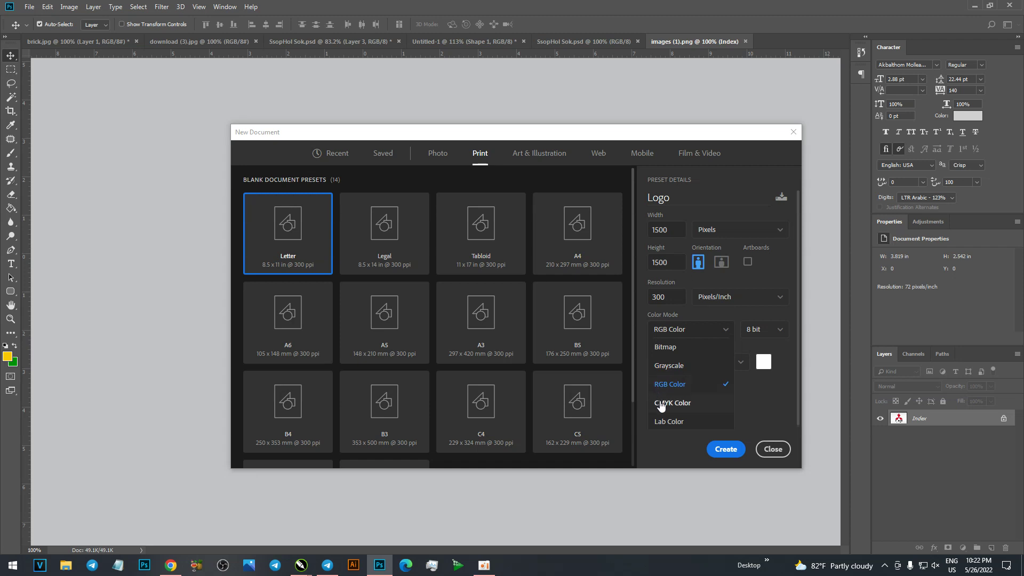
pyautogui.press('Escape')
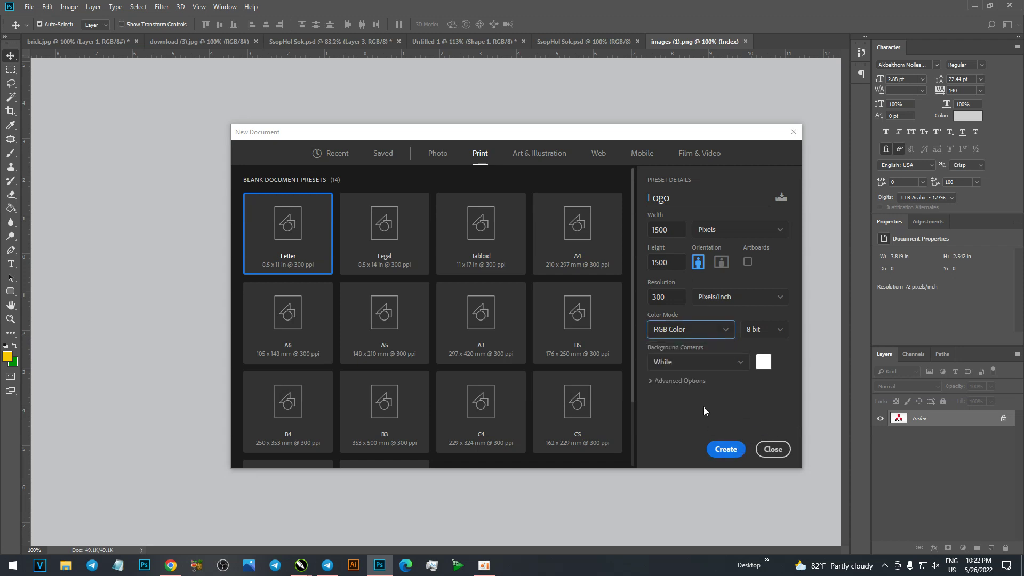
pyautogui.click(723, 449)
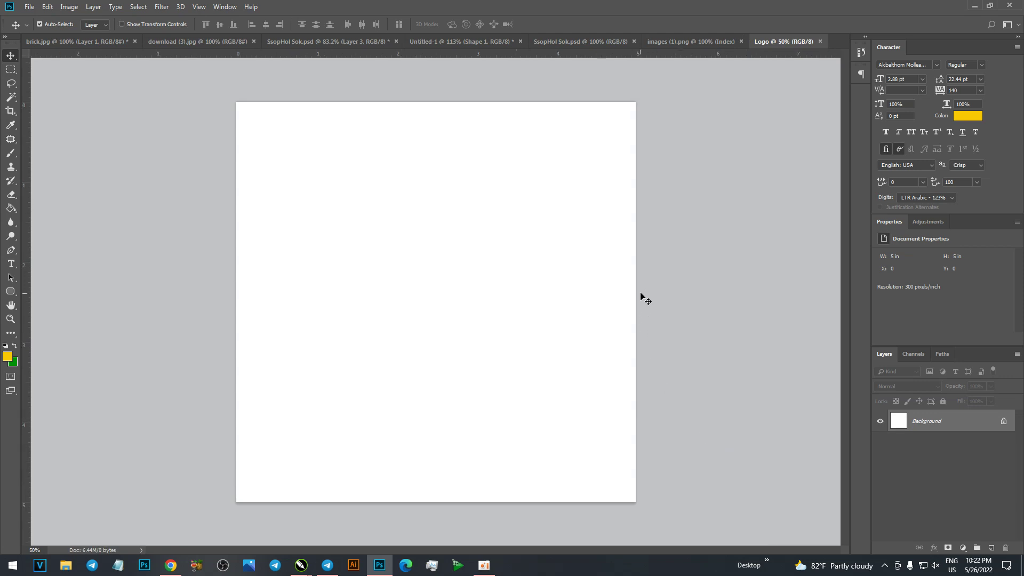
# Try dragging the Mitsubishi logo from images (1).png into Logo, then return to Chrome.
pyautogui.click(681, 44)
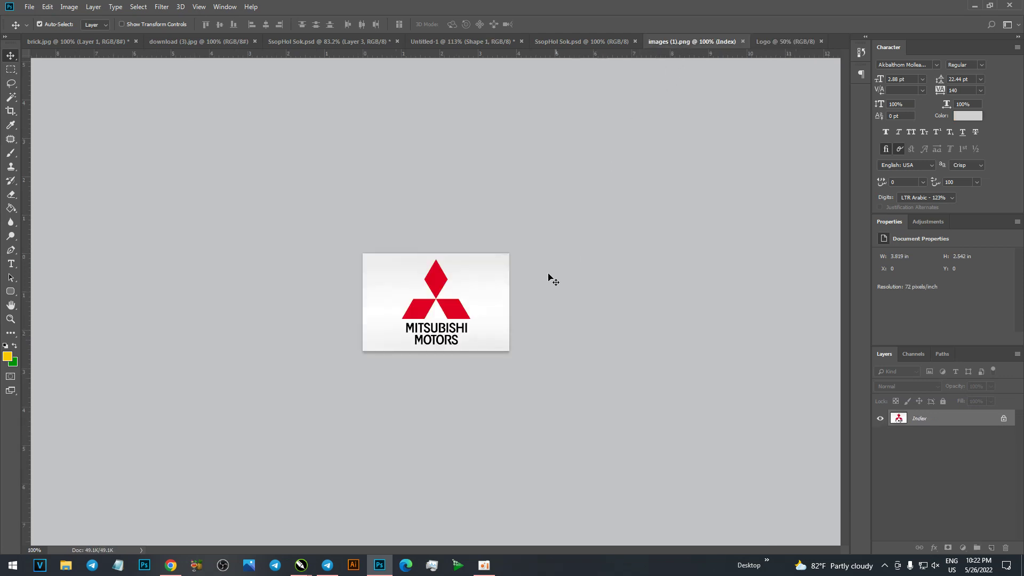
pyautogui.moveTo(458, 308)
pyautogui.mouseDown()
pyautogui.moveTo(809, 41)
pyautogui.moveTo(456, 260)
pyautogui.moveTo(433, 224)
pyautogui.mouseUp()
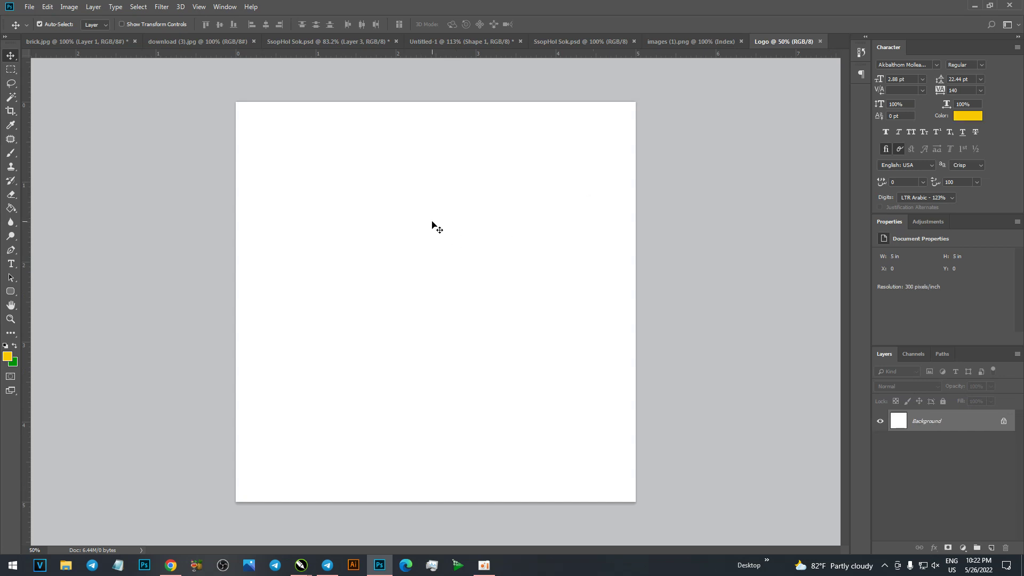
pyautogui.click(168, 569)
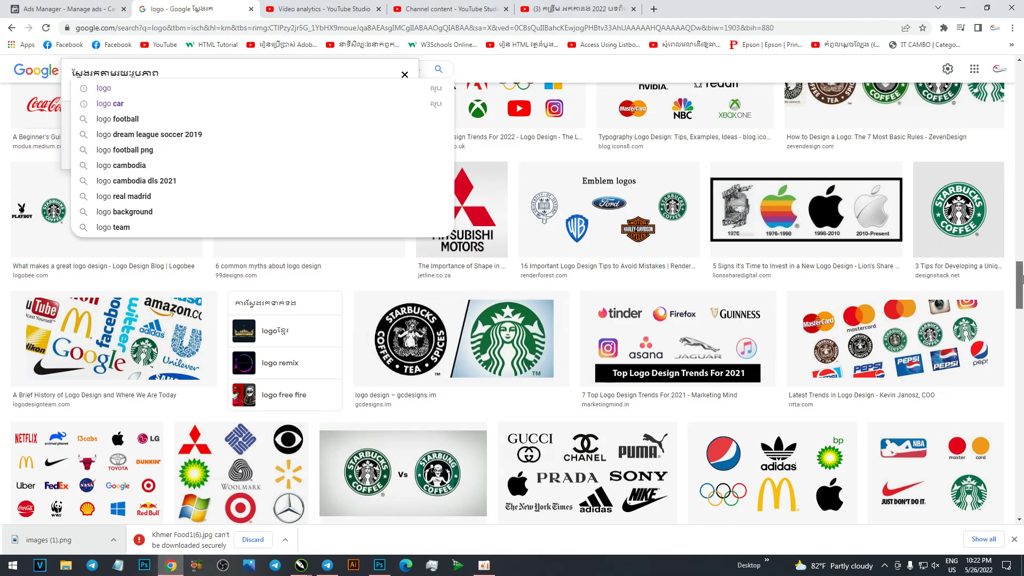
# Preview the logo collage result and save the image (download blocked as insecure).
pyautogui.click(227, 453)
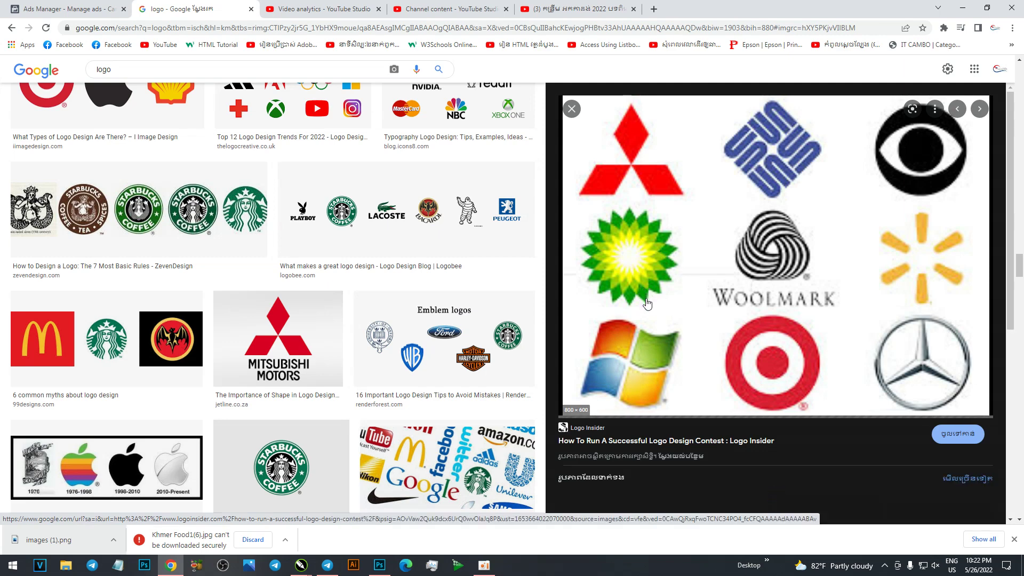
pyautogui.scroll(-5, 789, 320)
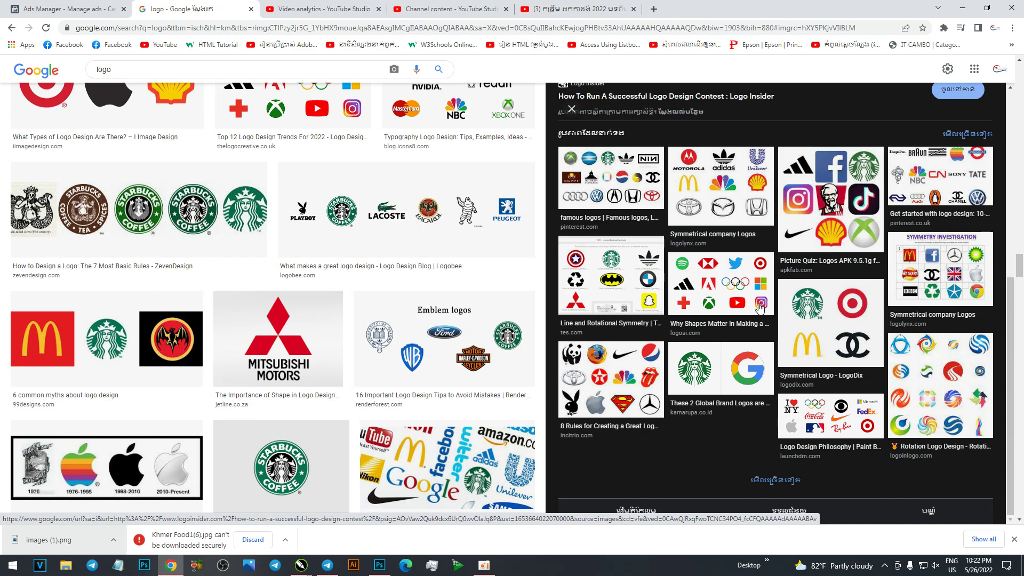
pyautogui.scroll(5, 761, 307)
pyautogui.rightClick(668, 212)
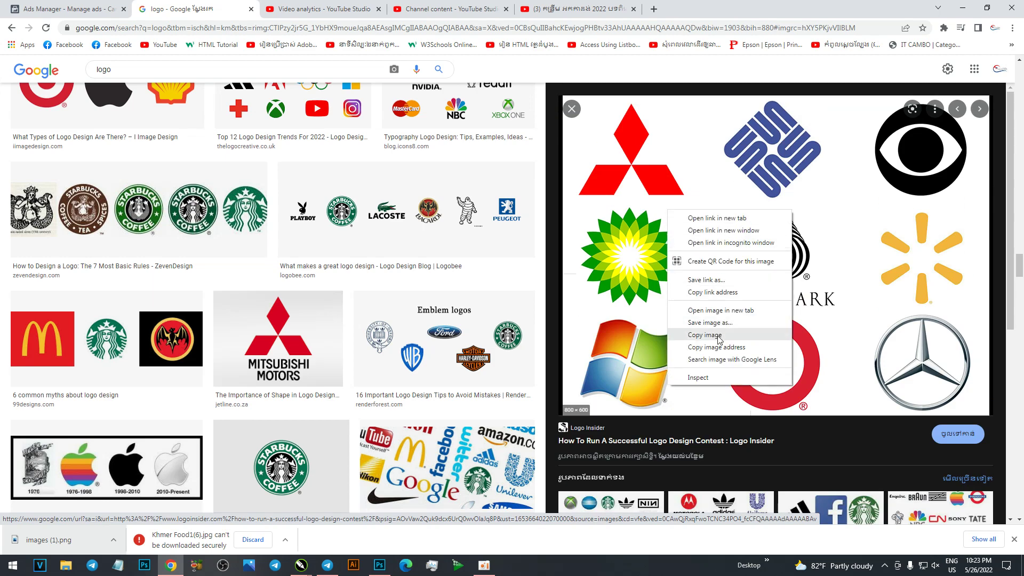
pyautogui.click(709, 323)
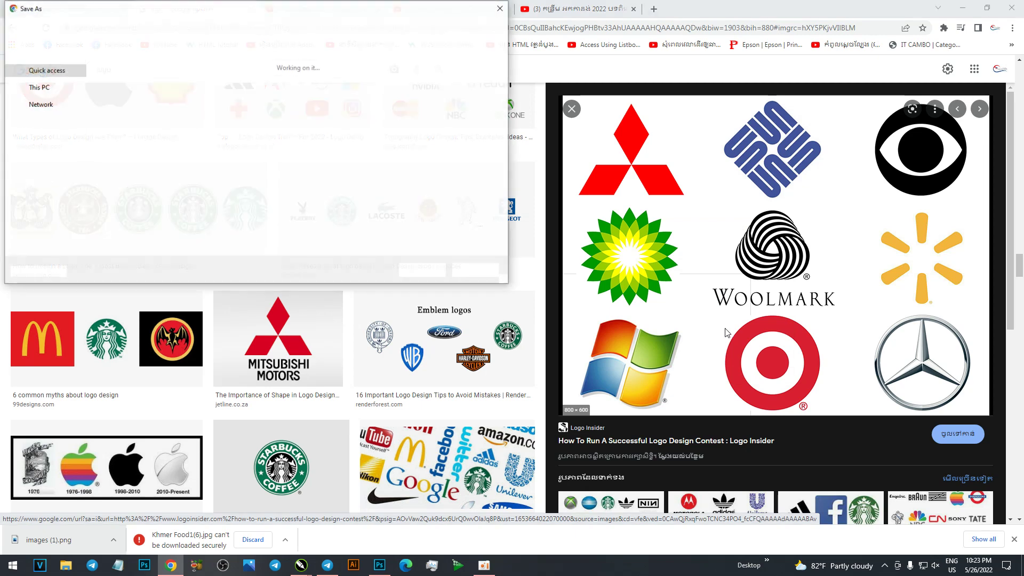
pyautogui.click(422, 270)
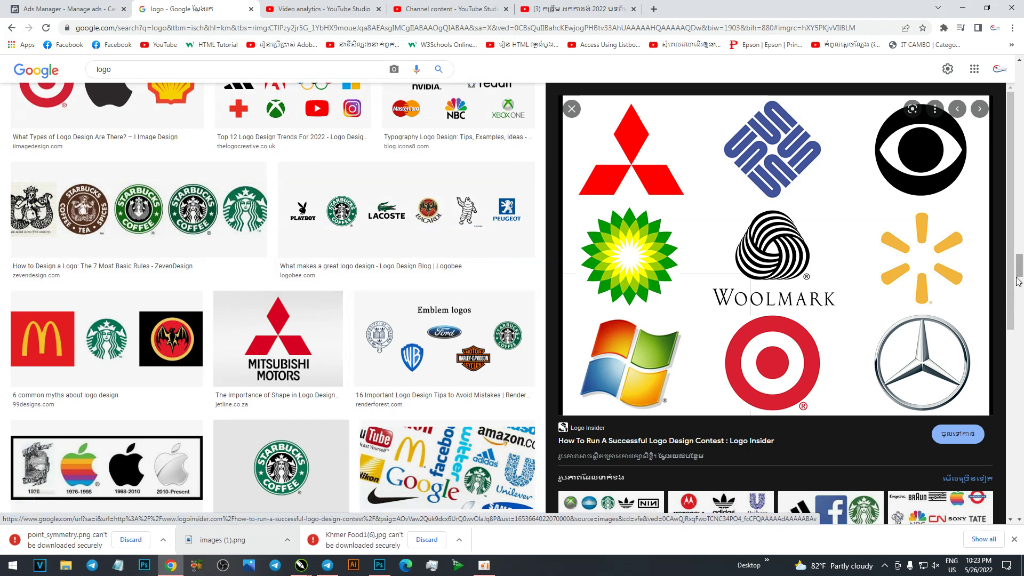
# Scroll the results and preview the red Mitsubishi three-diamond logo from Freepik.
pyautogui.moveTo(1011, 274); pyautogui.dragTo(1016, 474)
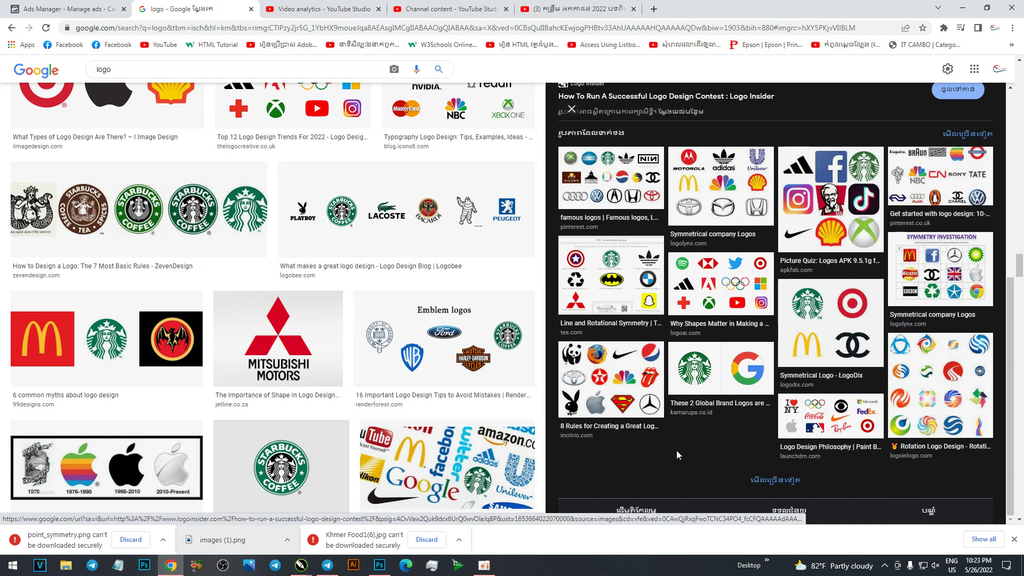
pyautogui.scroll(-10, 342, 395)
pyautogui.scroll(-5, 342, 396)
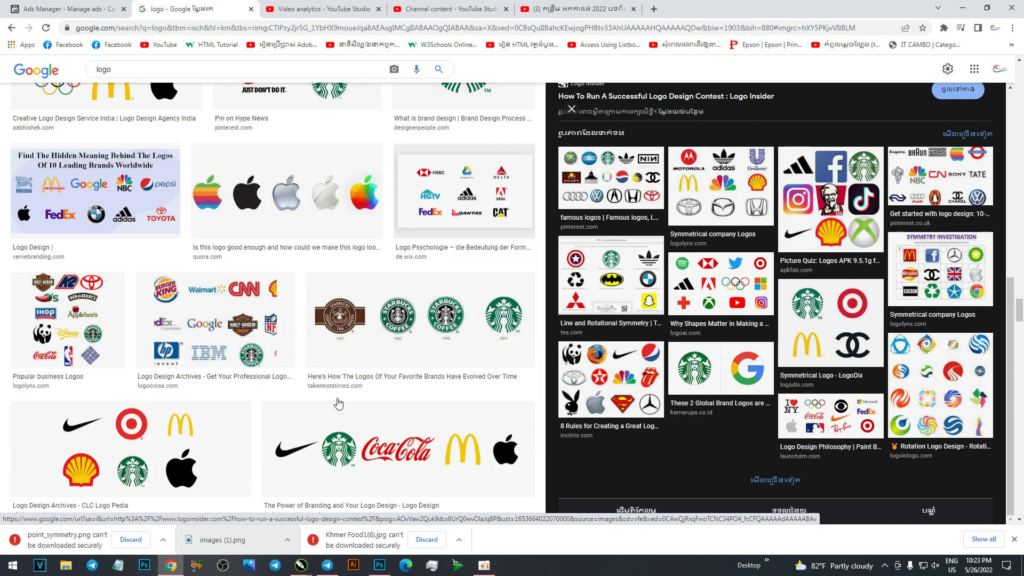
pyautogui.scroll(-3, 340, 401)
pyautogui.click(466, 485)
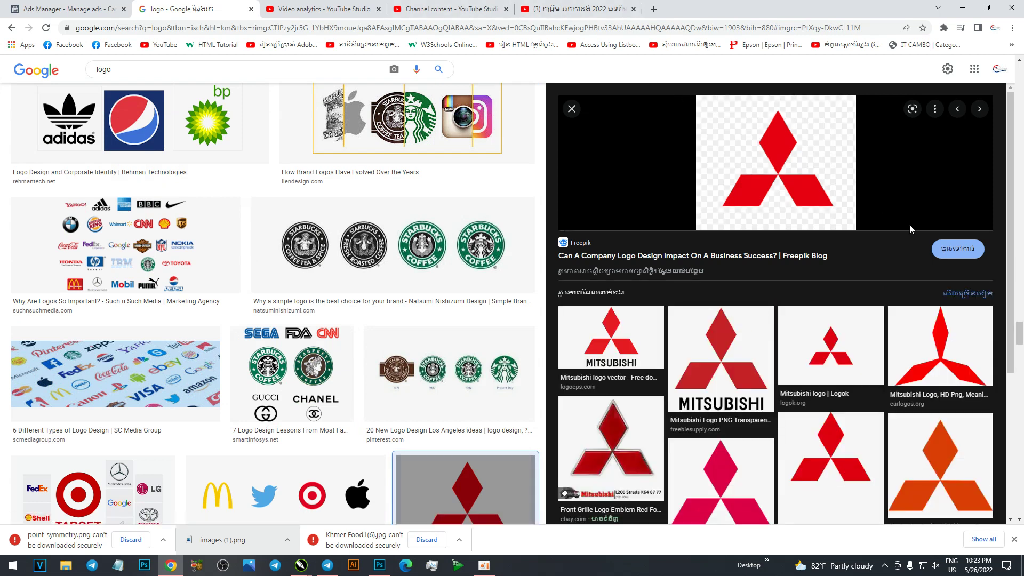
# Save the Mitsubishi diamond logo image from Chrome.
pyautogui.rightClick(762, 174)
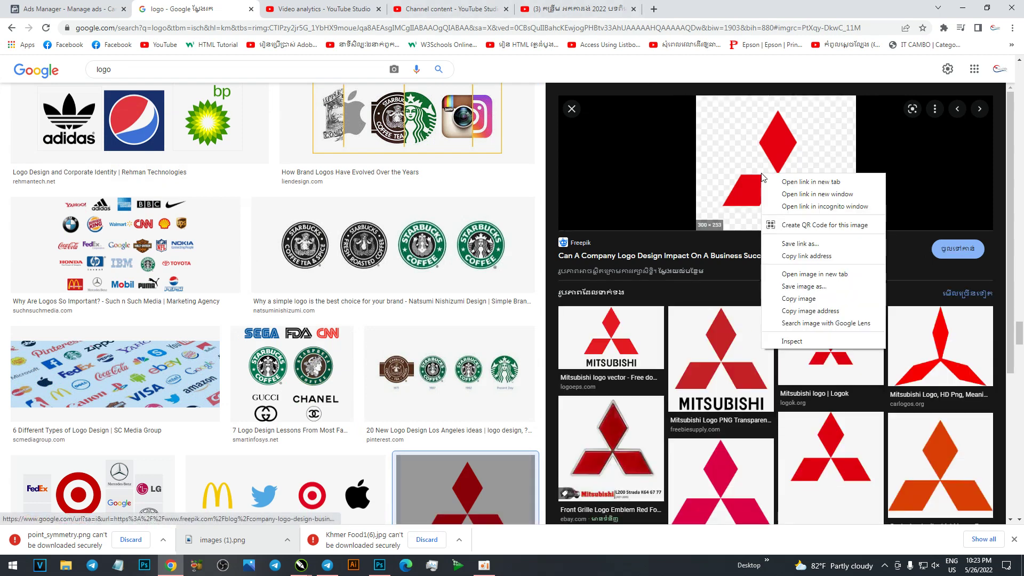
pyautogui.click(803, 294)
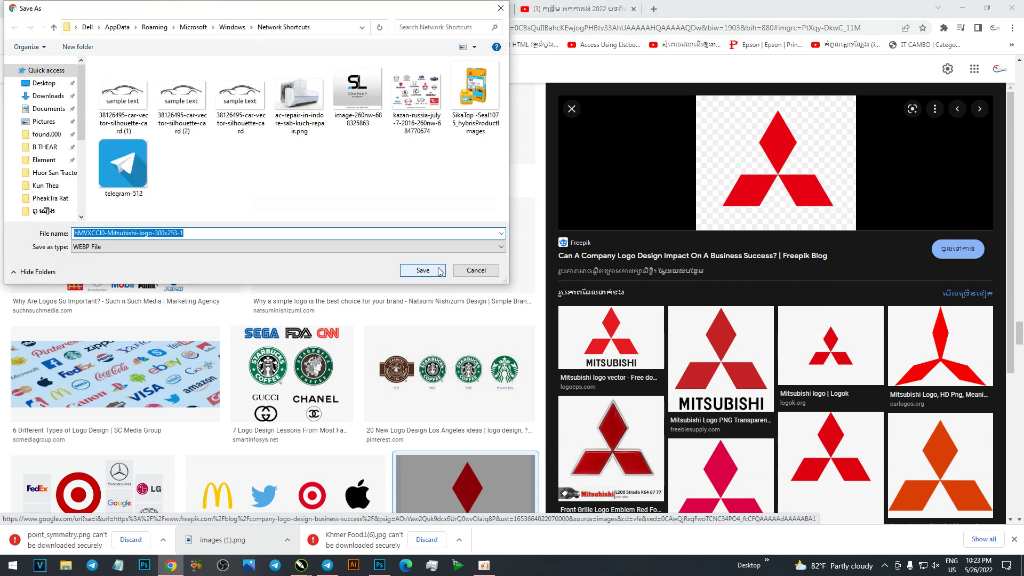
pyautogui.click(435, 272)
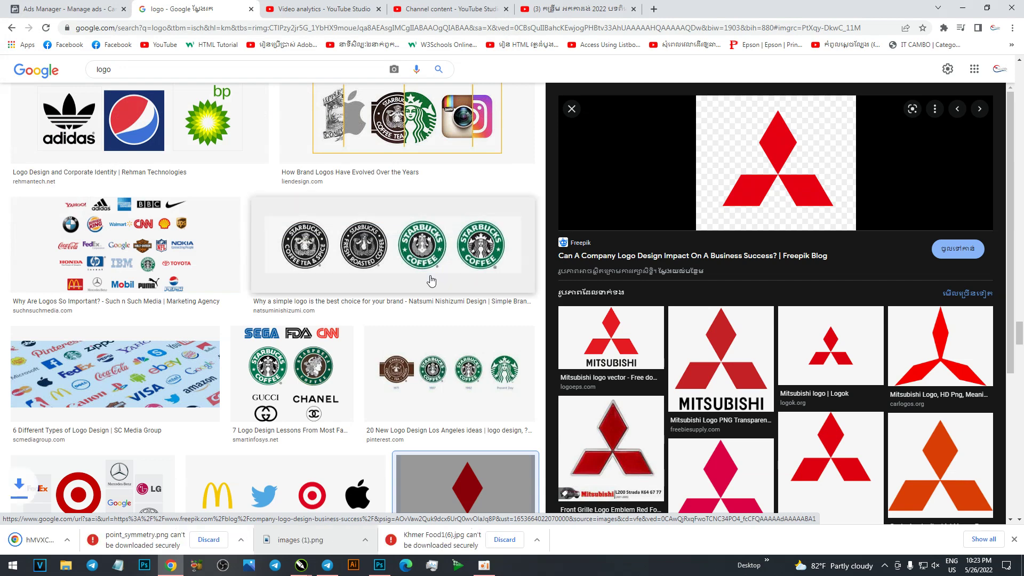
# Save mitsubishi-1-logo-png-transparent.png and place it into the Logo document.
pyautogui.click(722, 371)
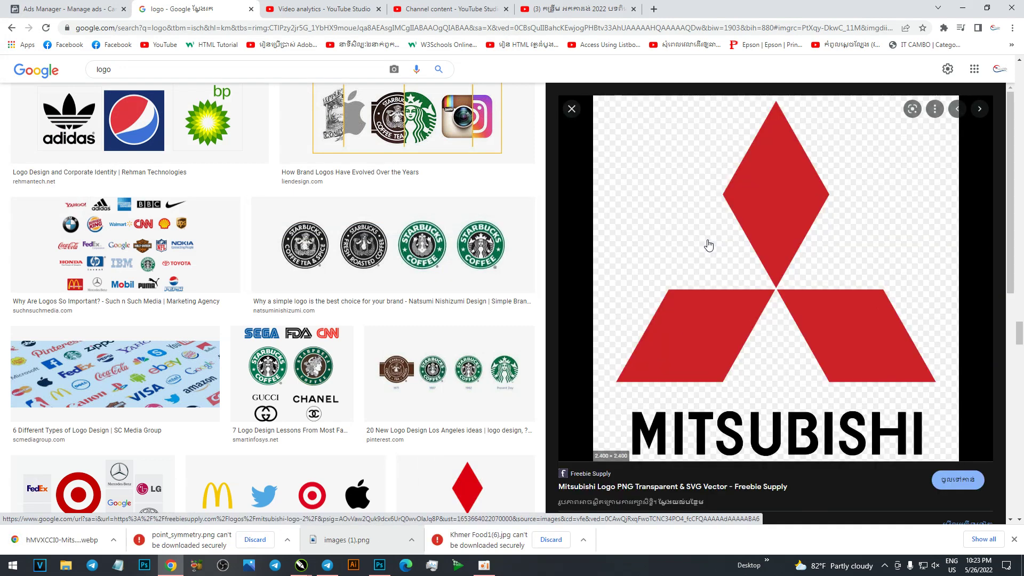
pyautogui.rightClick(708, 241)
pyautogui.click(756, 366)
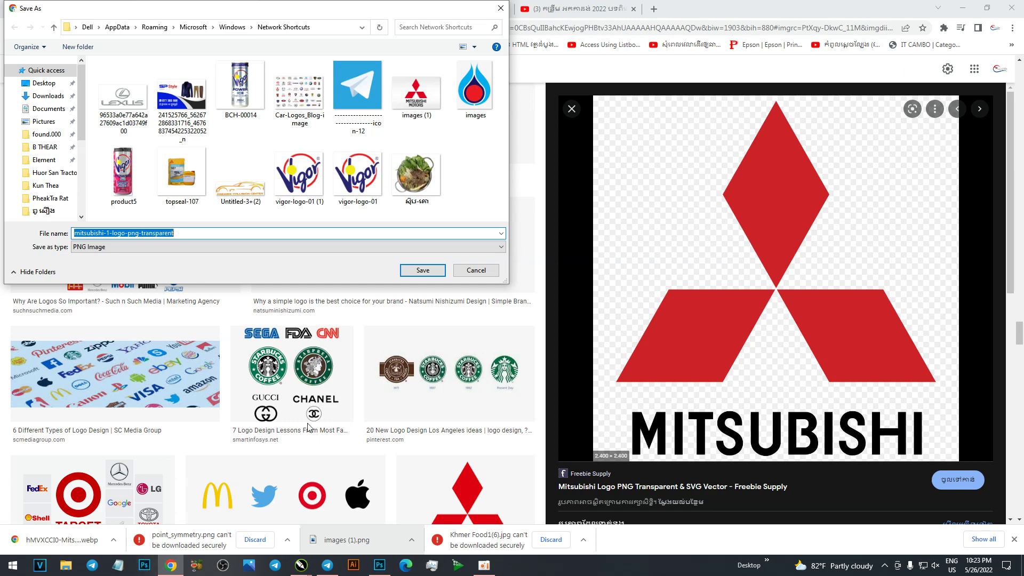
pyautogui.click(423, 270)
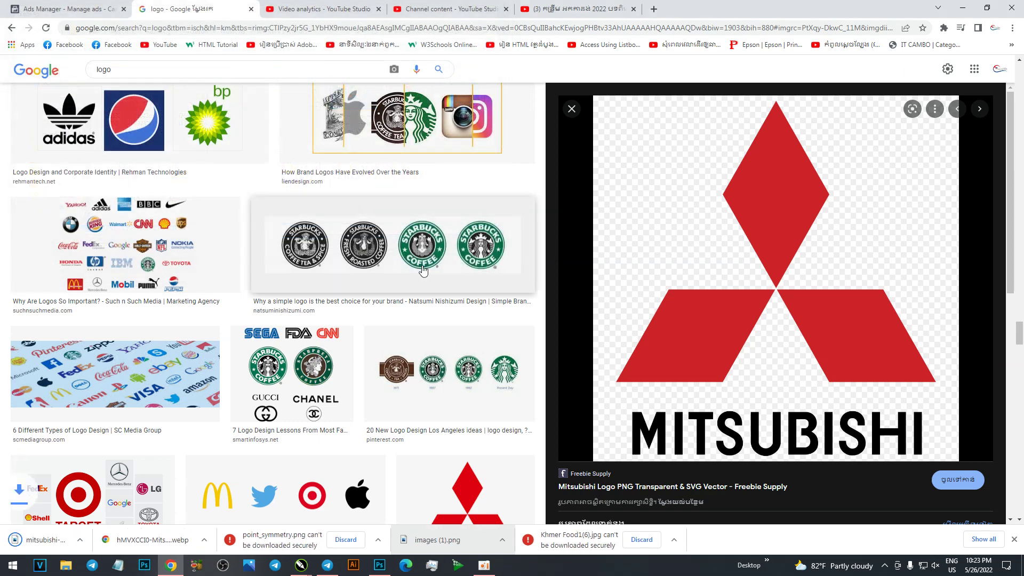
pyautogui.moveTo(63, 539)
pyautogui.mouseDown()
pyautogui.moveTo(312, 529)
pyautogui.moveTo(514, 337)
pyautogui.mouseUp()
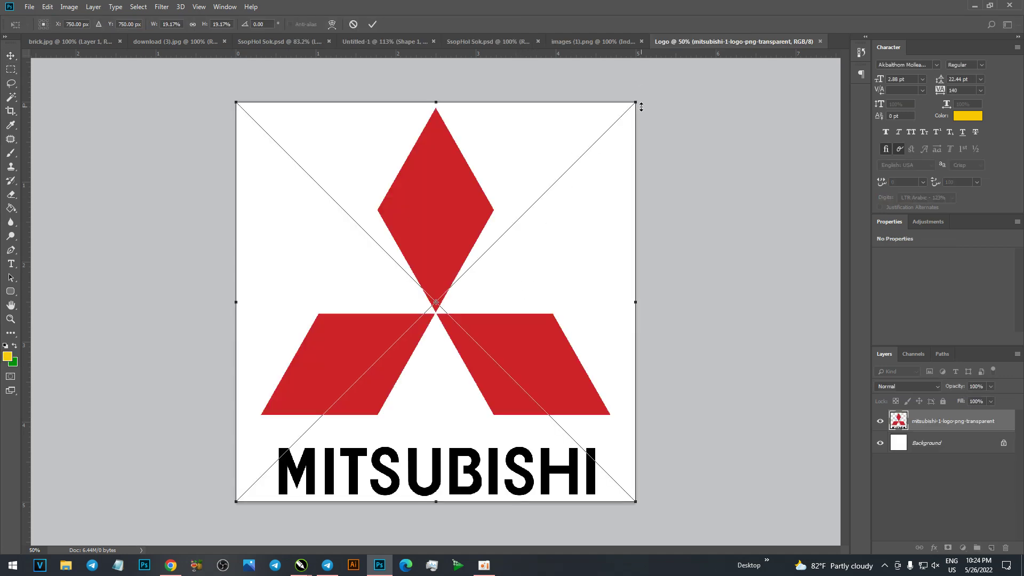
# Shrink the placed Mitsubishi logo and move it to the top-left, at X 0.12 in, Y 0.1 in.
pyautogui.moveTo(635, 102)
pyautogui.mouseDown()
pyautogui.moveTo(498, 254)
pyautogui.moveTo(395, 417)
pyautogui.mouseUp()
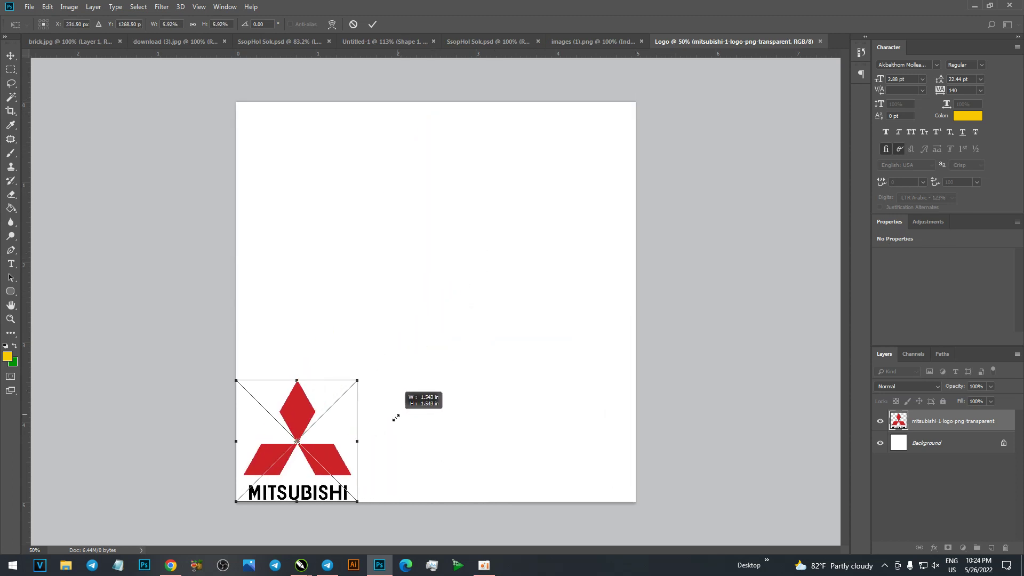
pyautogui.moveTo(335, 461)
pyautogui.mouseDown()
pyautogui.moveTo(385, 315)
pyautogui.moveTo(408, 185)
pyautogui.mouseUp()
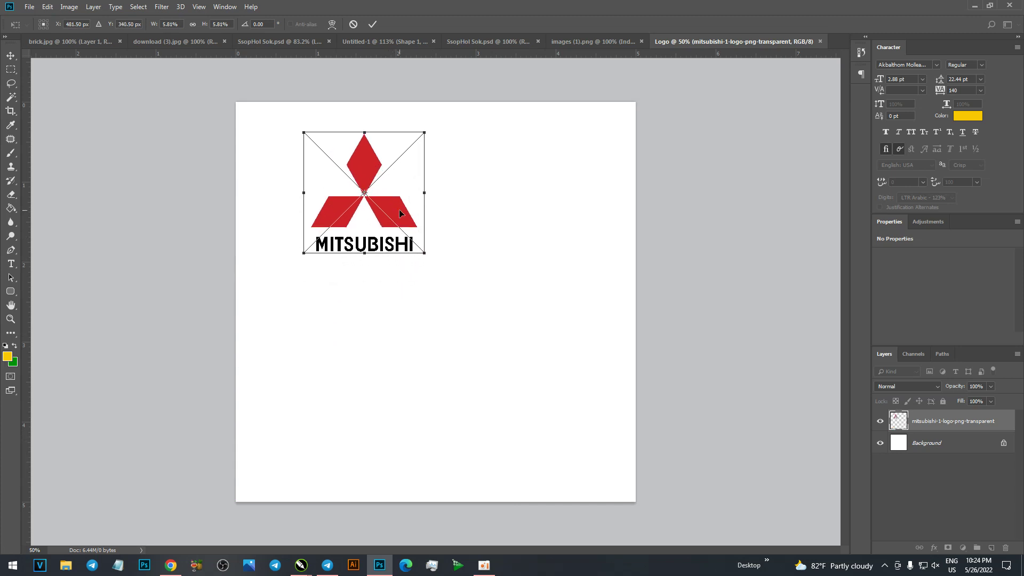
pyautogui.press('v')
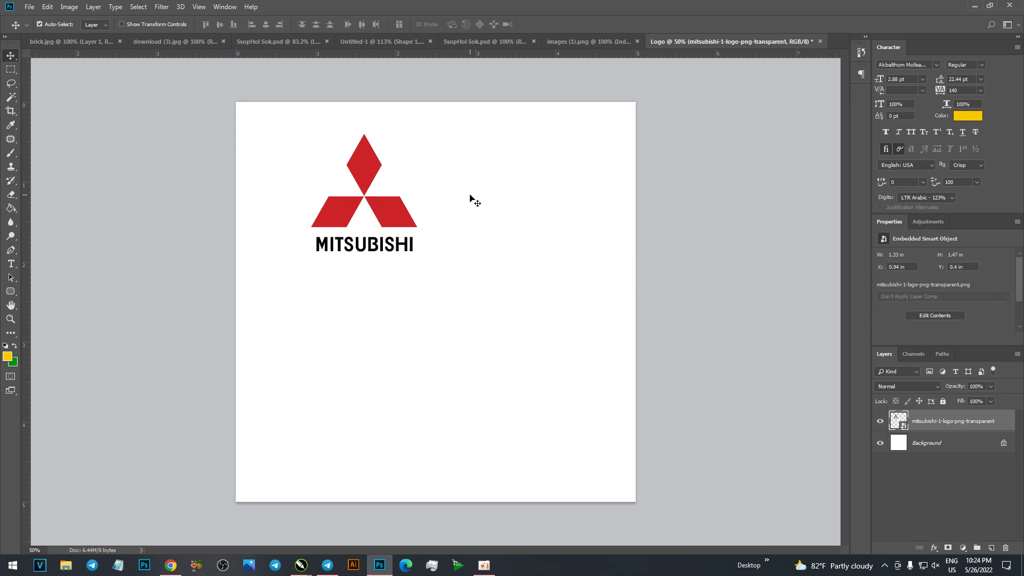
pyautogui.click(484, 565)
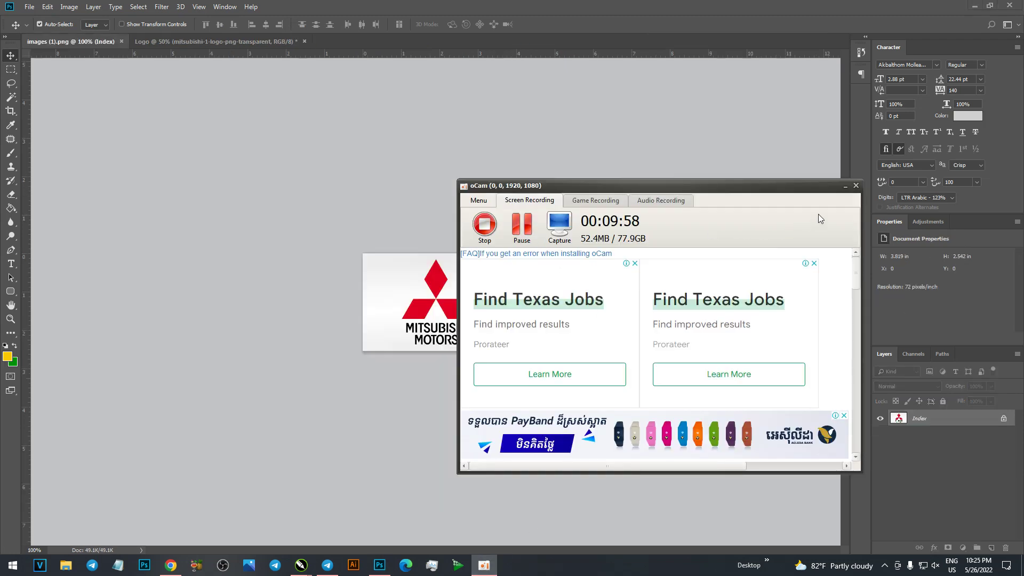
pyautogui.click(233, 41)
pyautogui.moveTo(407, 226); pyautogui.dragTo(339, 203)
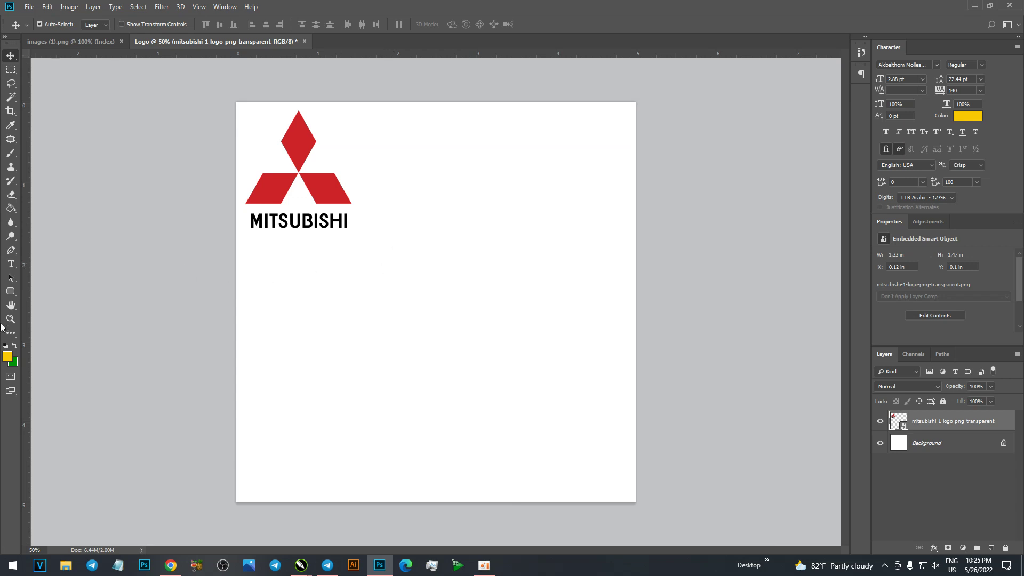
# Draw a 452 × 452 px square with the Rectangle Tool below the logo.
pyautogui.click(10, 293)
pyautogui.rightClick(12, 293)
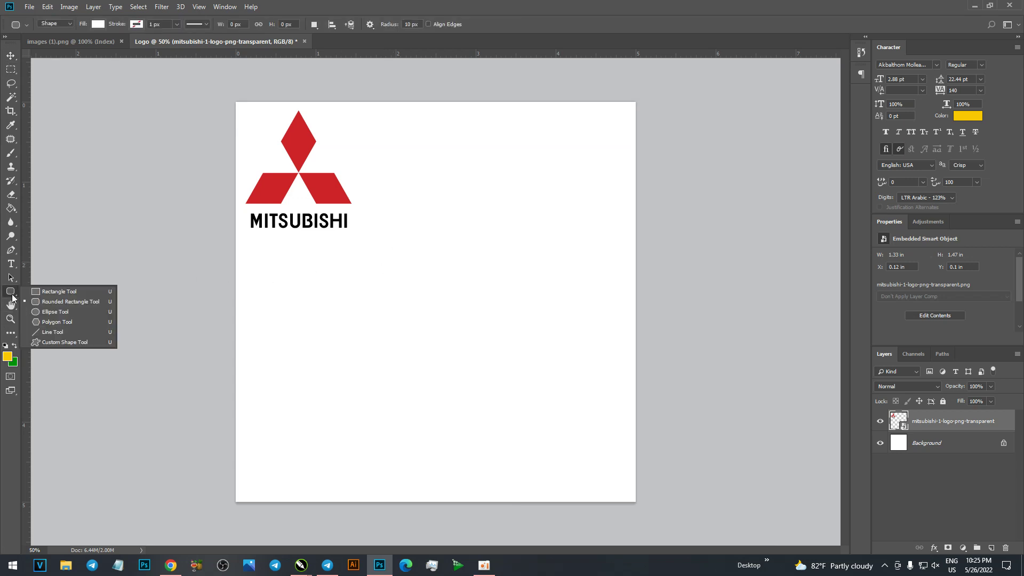
pyautogui.click(73, 293)
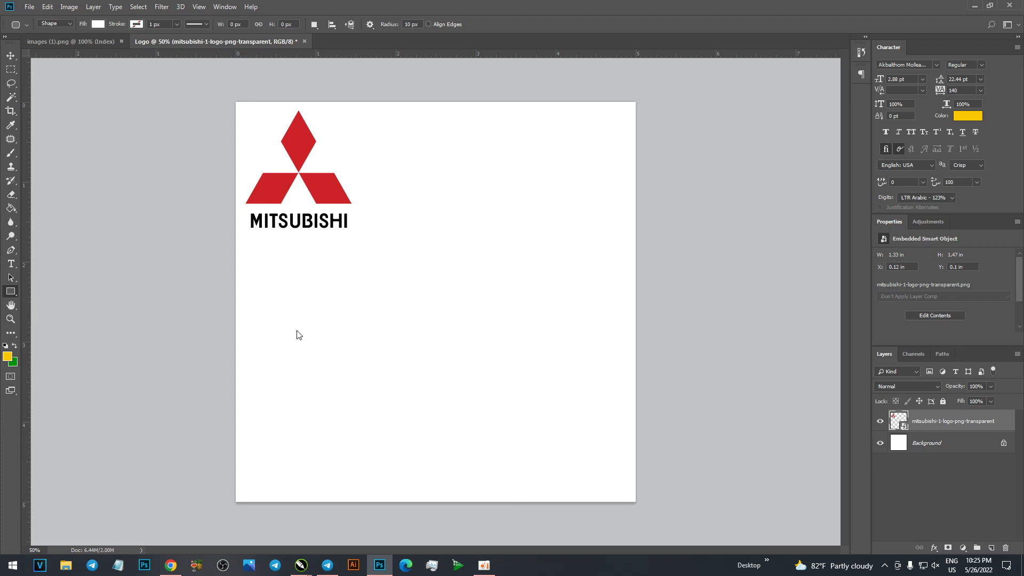
pyautogui.moveTo(376, 279); pyautogui.dragTo(531, 400)
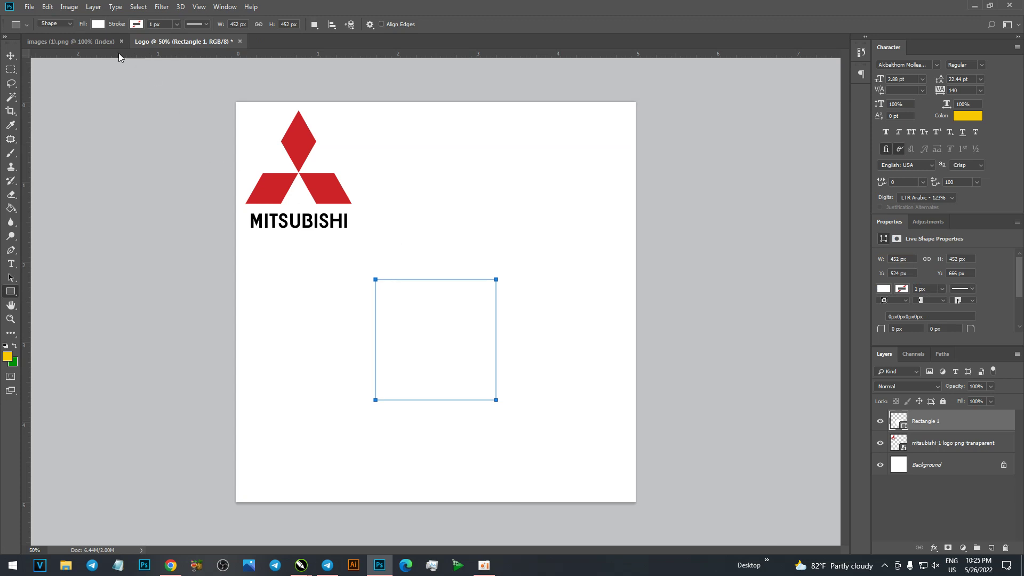
# Fill the square with the logo's red, sampled in the Color Picker.
pyautogui.click(97, 27)
pyautogui.click(148, 44)
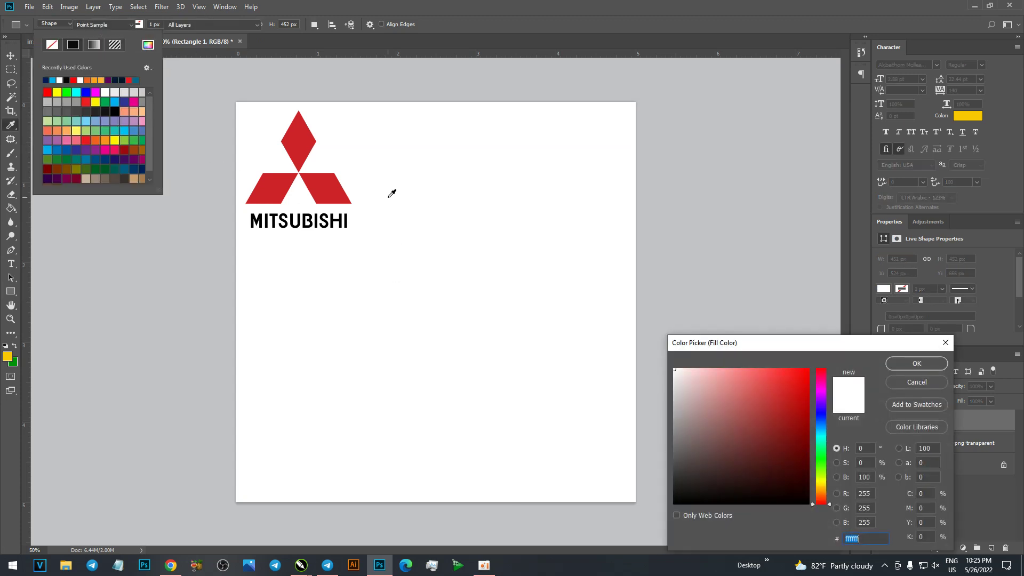
pyautogui.click(336, 186)
pyautogui.click(917, 365)
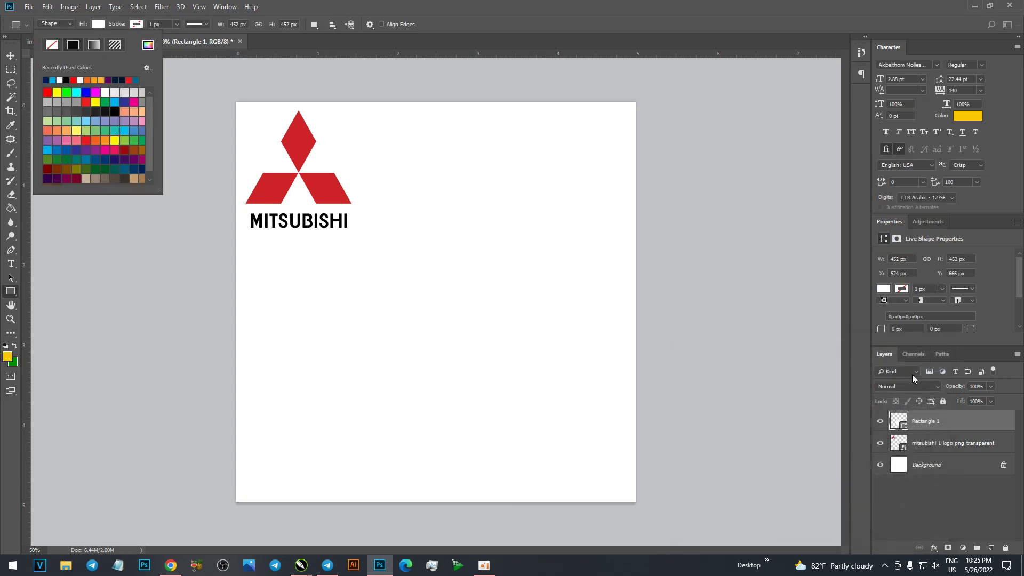
pyautogui.click(10, 56)
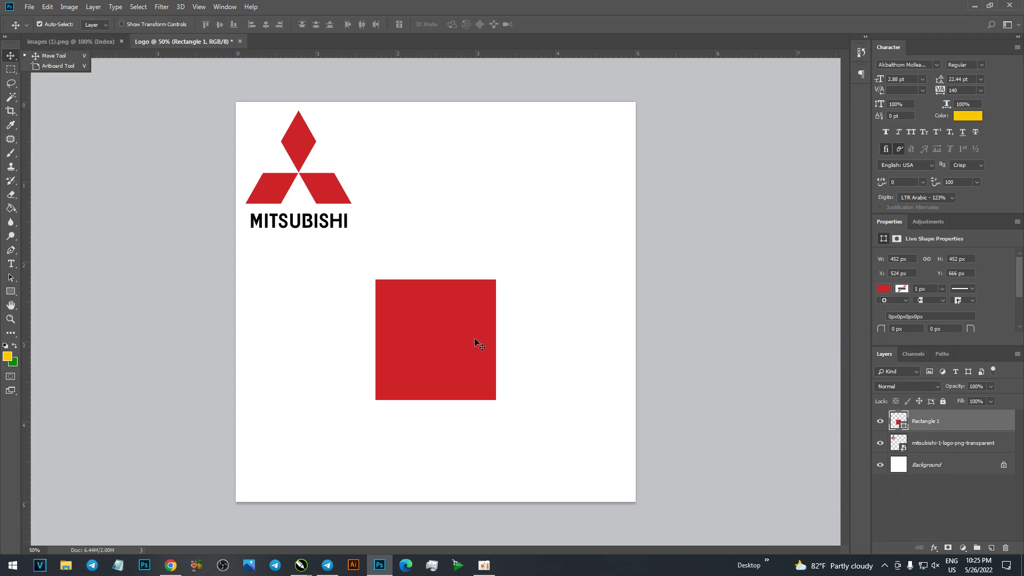
pyautogui.hotkey('ctrl', 't')
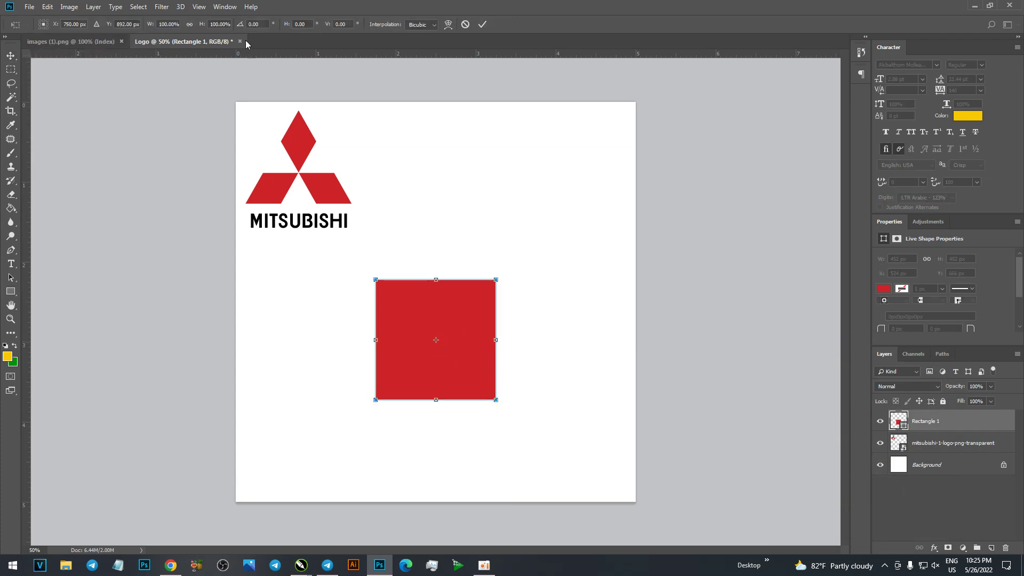
# Enter a 45° rotation angle for the red square in Free Transform.
pyautogui.click(255, 24)
pyautogui.write('4')
pyautogui.press('Return')
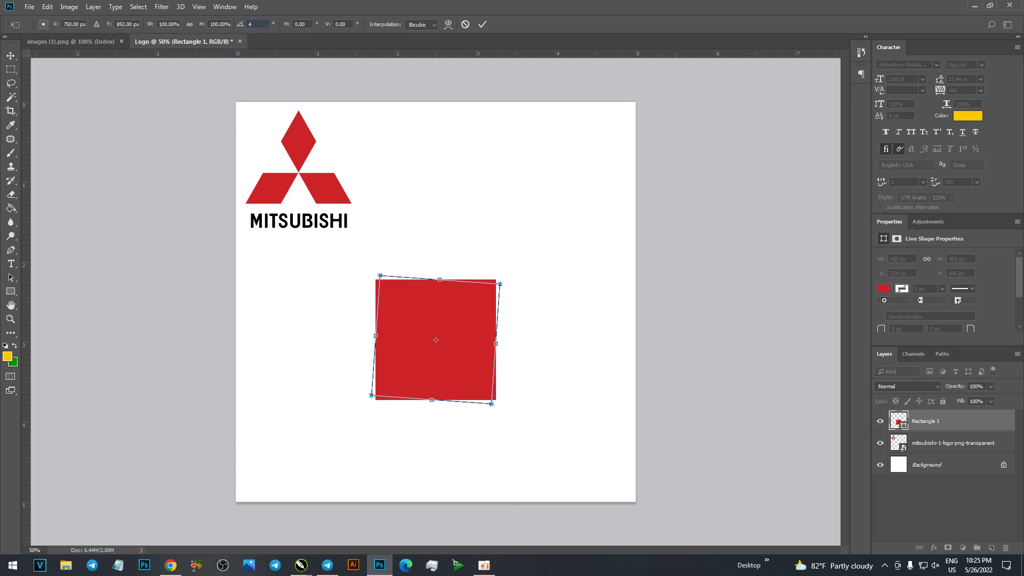
pyautogui.write('56')
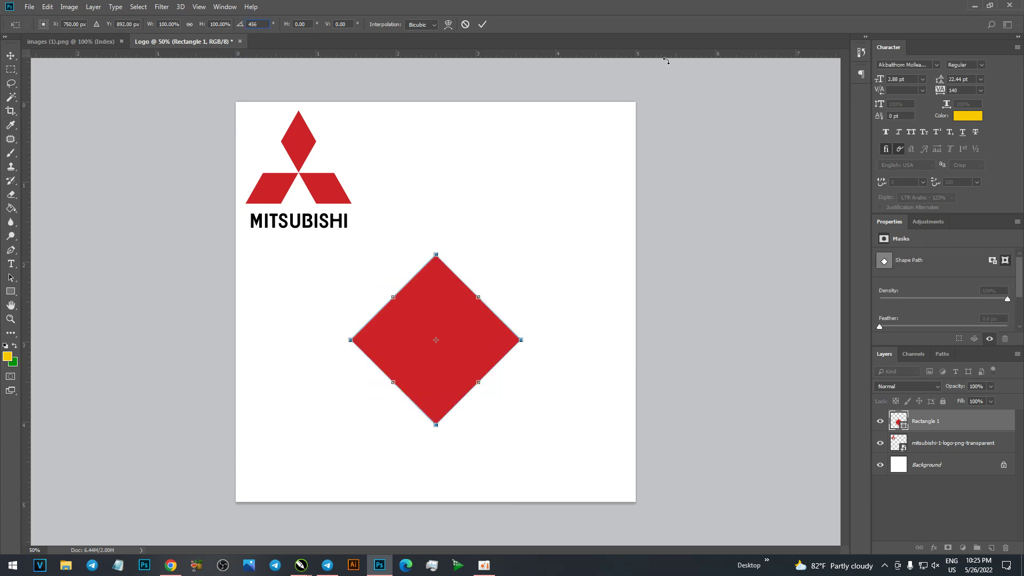
pyautogui.doubleClick(263, 22)
pyautogui.write('45')
# Add a horizontal guide through the square's centre and end the transform.
pyautogui.moveTo(404, 56); pyautogui.dragTo(289, 340)
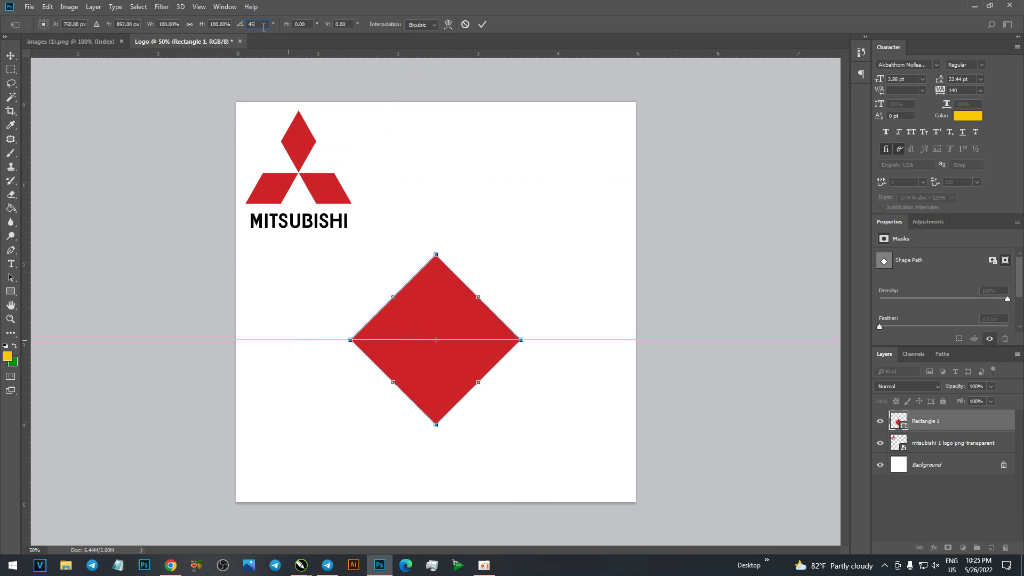
pyautogui.click(235, 28)
pyautogui.press('Return')
# Reselect Rectangle 1 and rotate it exactly 45° into a diamond on the guide.
pyautogui.hotkey('ctrl', 'z')
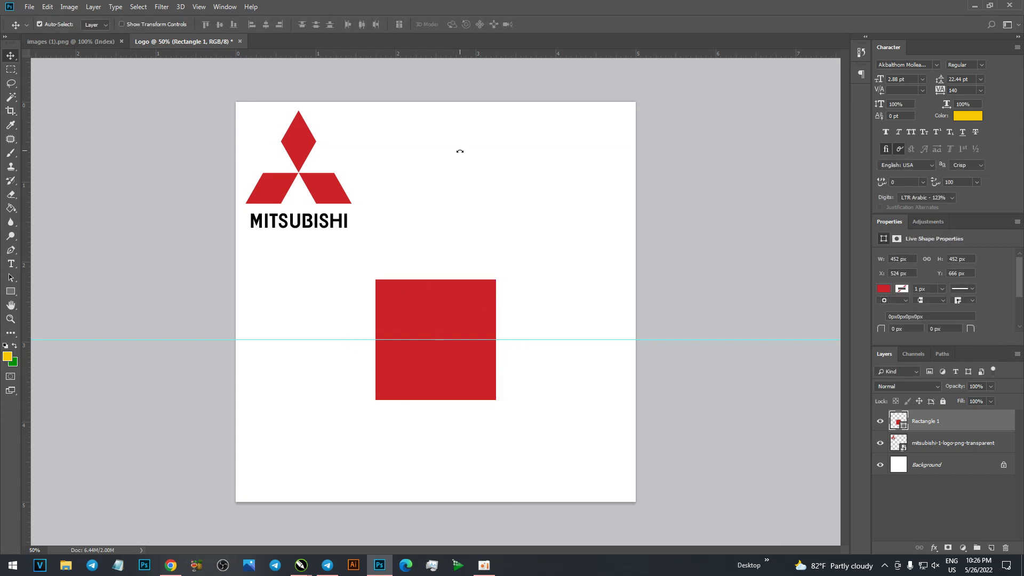
pyautogui.click(482, 258)
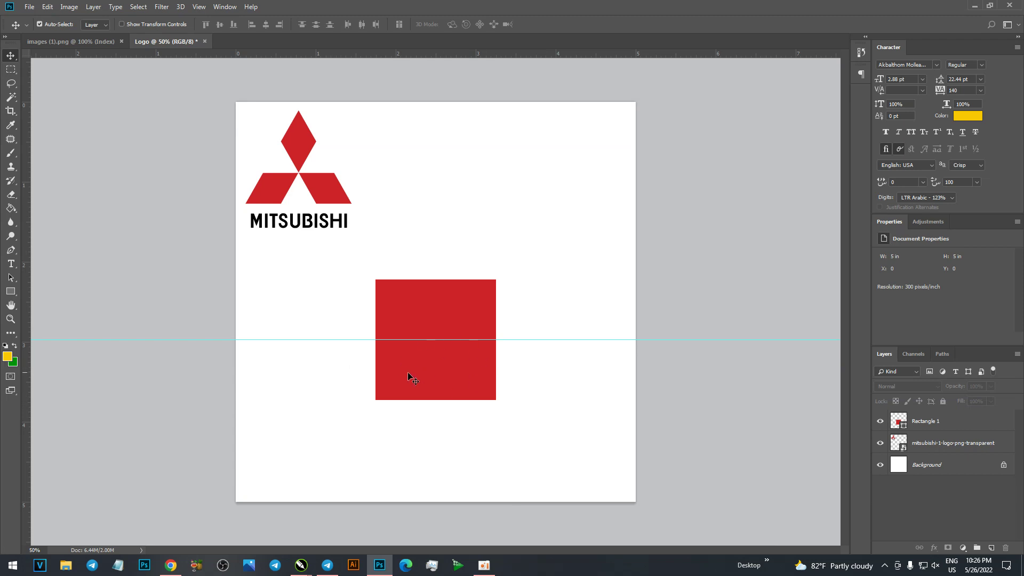
pyautogui.click(446, 315)
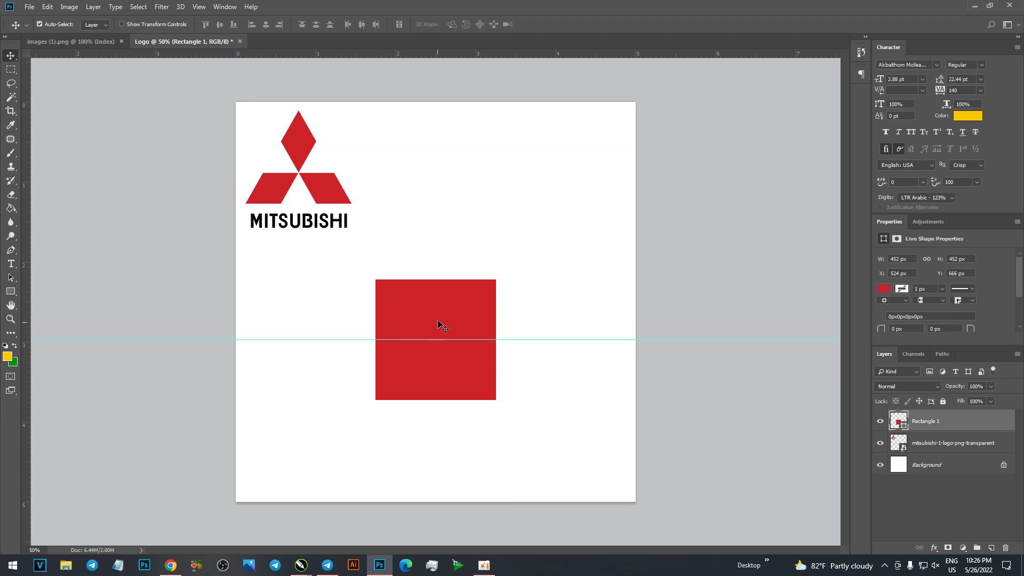
pyautogui.hotkey('ctrl', 't')
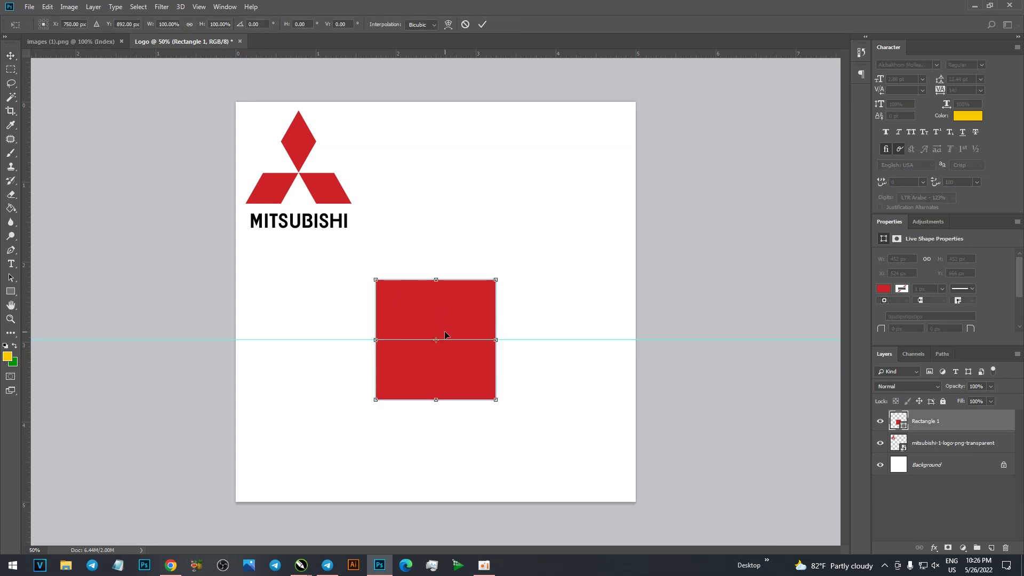
pyautogui.click(256, 24)
pyautogui.write('45')
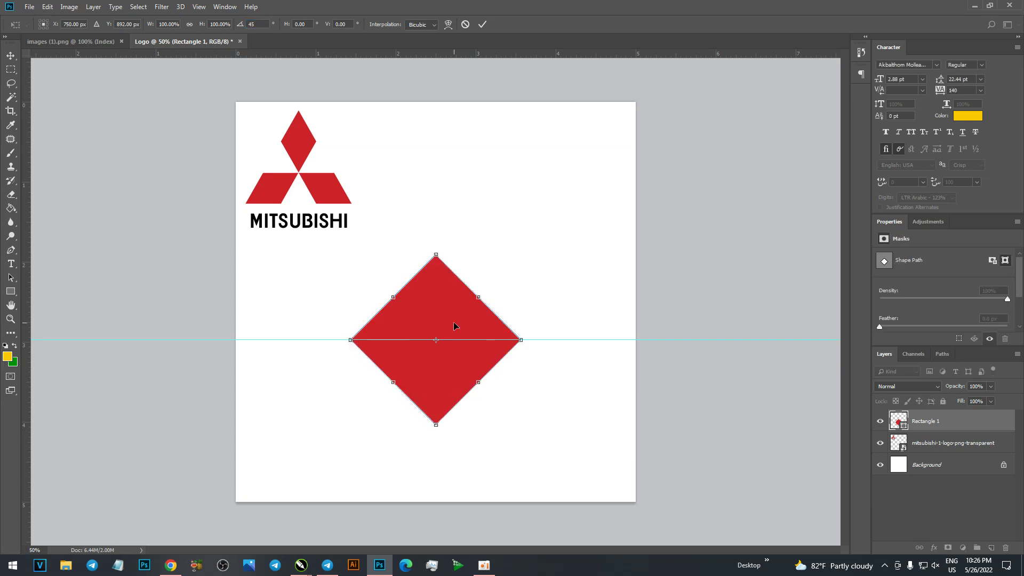
pyautogui.press('Return')
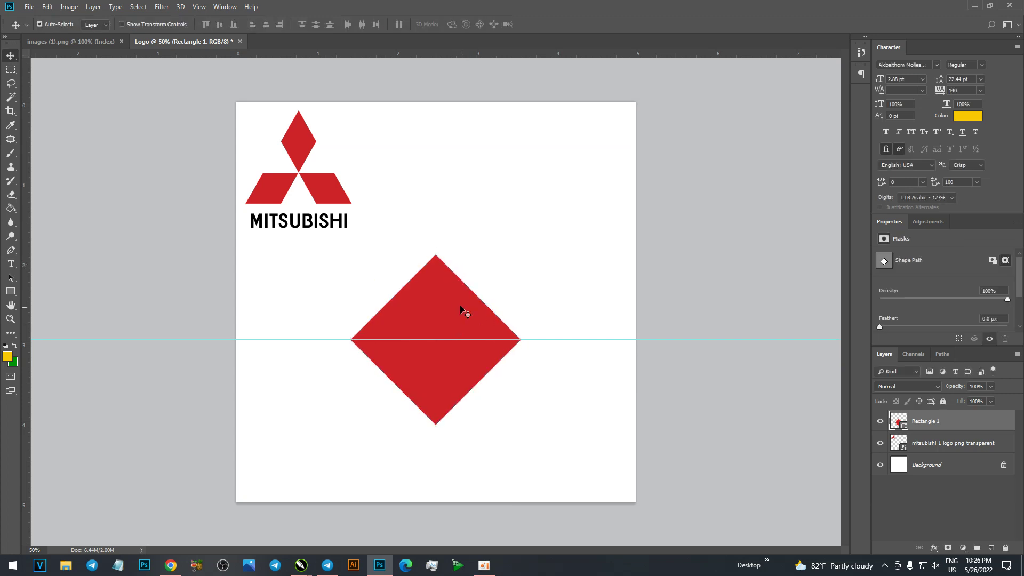
pyautogui.hotkey('ctrl', 't')
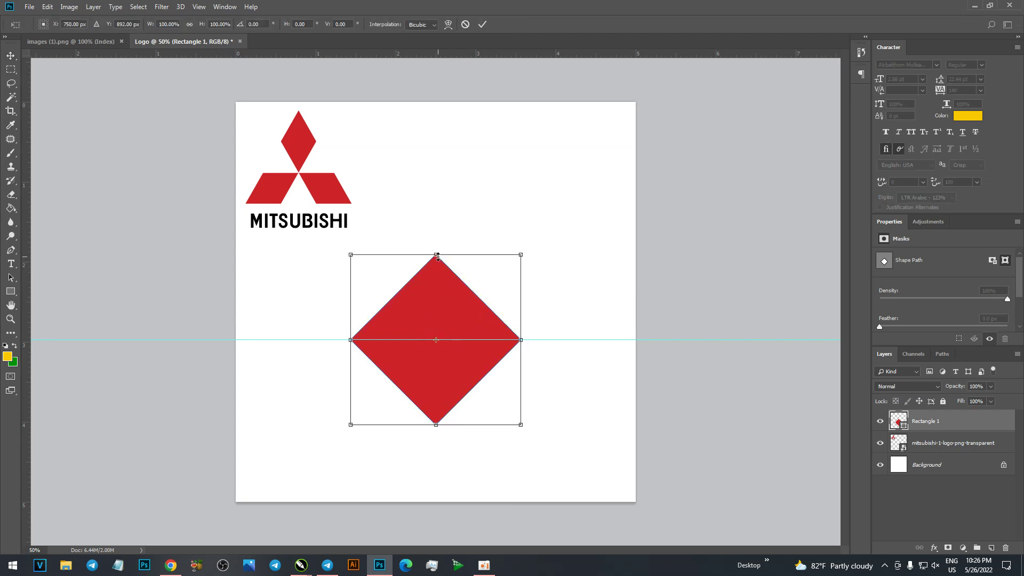
# Squash the diamond's height into a flat rhombus and move it up-right.
pyautogui.moveTo(436, 254); pyautogui.dragTo(434, 359)
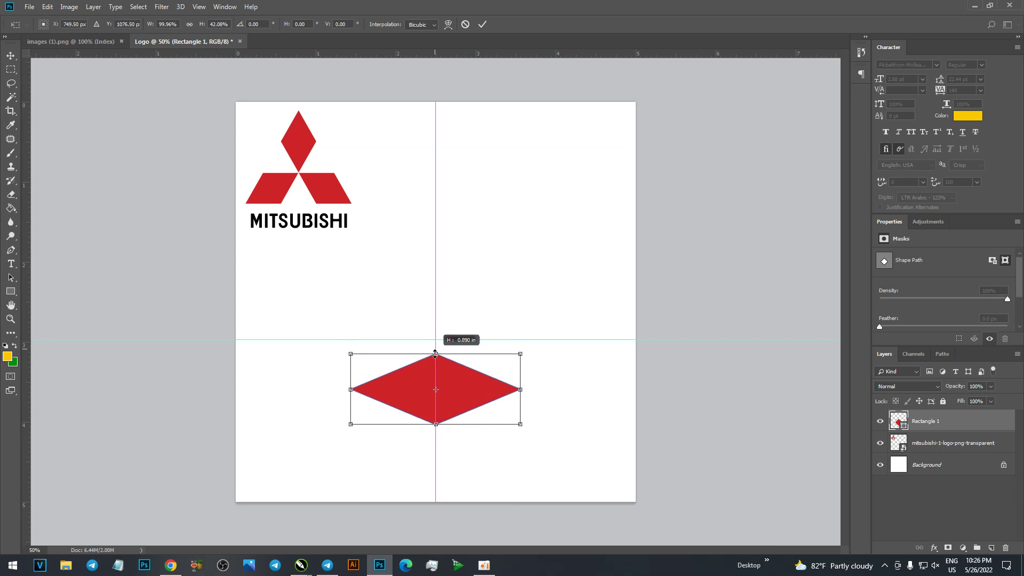
pyautogui.press('Return')
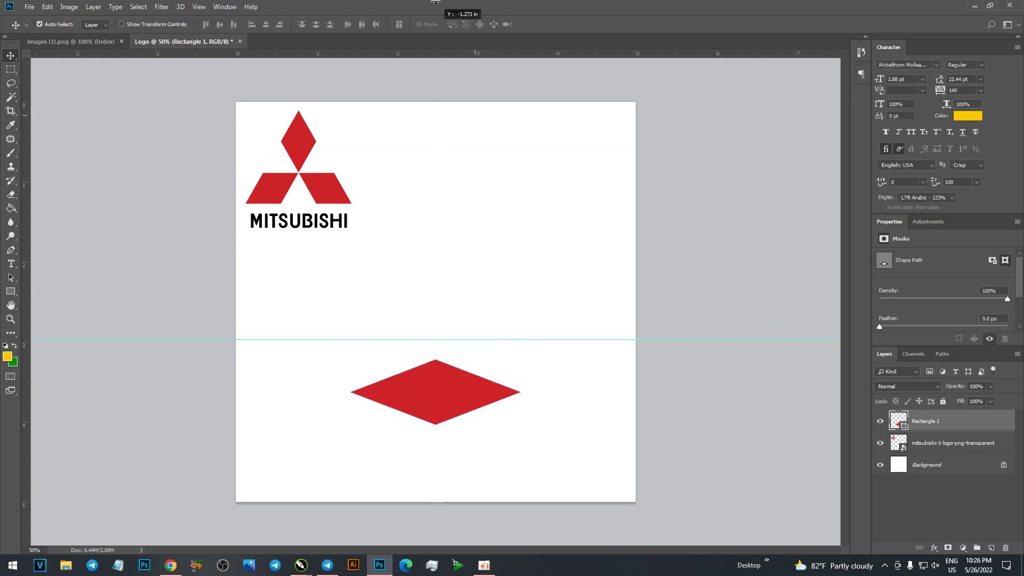
pyautogui.moveTo(439, 412); pyautogui.dragTo(491, 309)
# Scale the rhombus to about 65%, nudge it into place, and add a horizontal guide.
pyautogui.hotkey('ctrl', 't')
pyautogui.moveTo(567, 335); pyautogui.dragTo(507, 311)
pyautogui.press('Return')
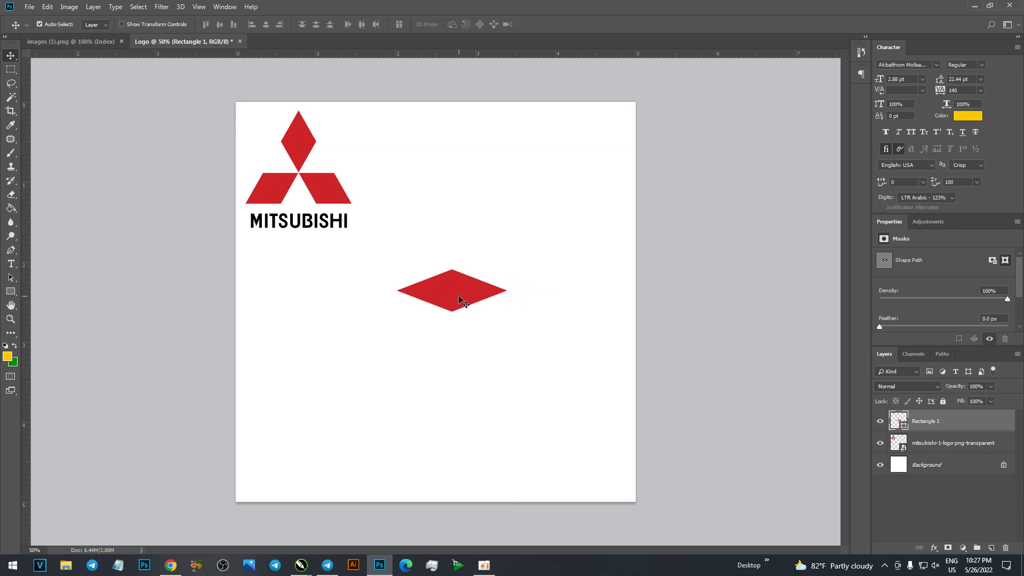
pyautogui.moveTo(459, 299); pyautogui.dragTo(483, 326)
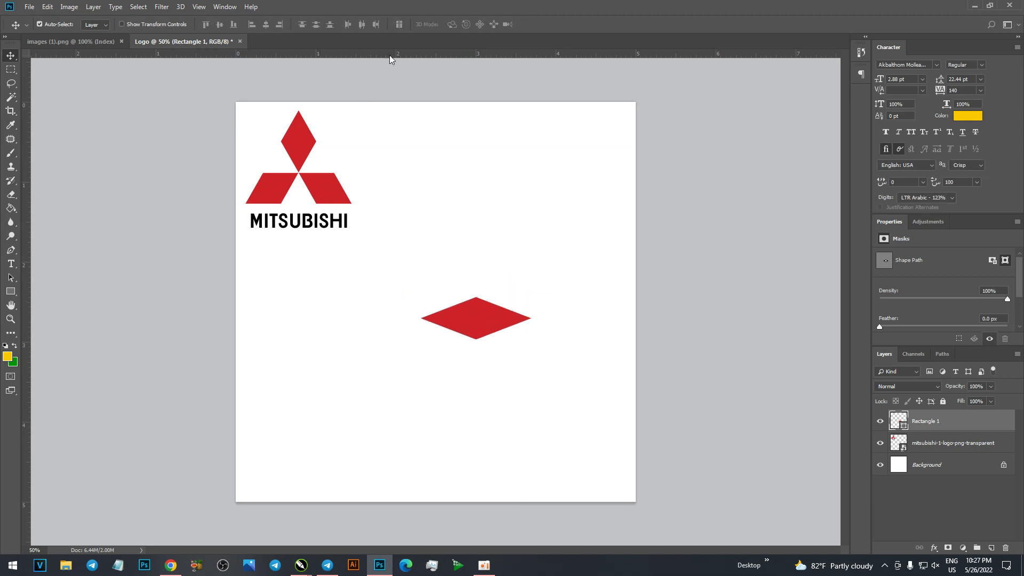
pyautogui.moveTo(390, 55); pyautogui.dragTo(398, 172)
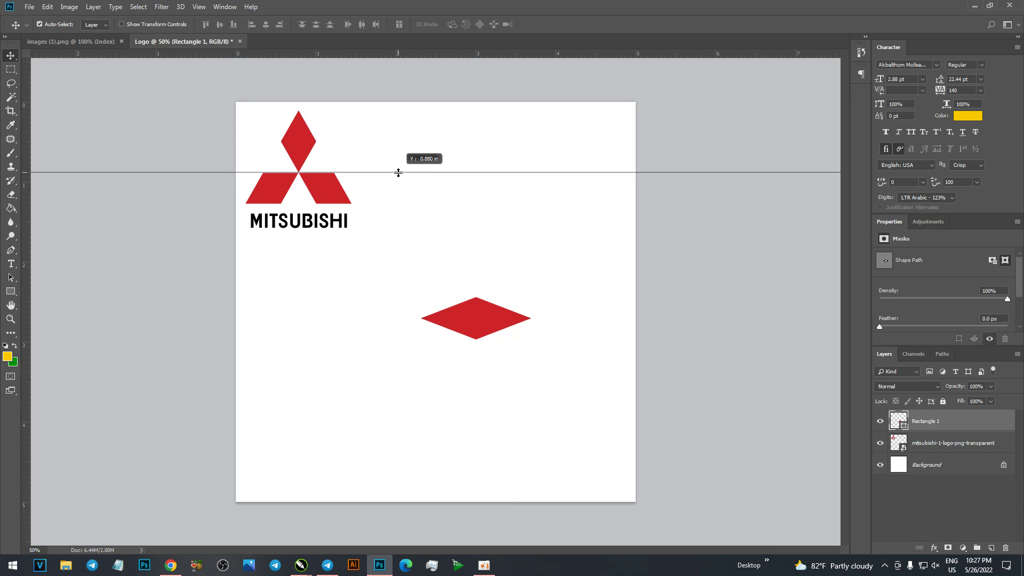
# Lower the guide to 2.5 in and tilt the rhombus about 22° onto it.
pyautogui.moveTo(398, 173); pyautogui.dragTo(420, 303)
pyautogui.hotkey('ctrl', 't')
pyautogui.moveTo(555, 344); pyautogui.dragTo(540, 368)
pyautogui.moveTo(502, 319); pyautogui.dragTo(500, 320)
pyautogui.moveTo(546, 357); pyautogui.dragTo(547, 358)
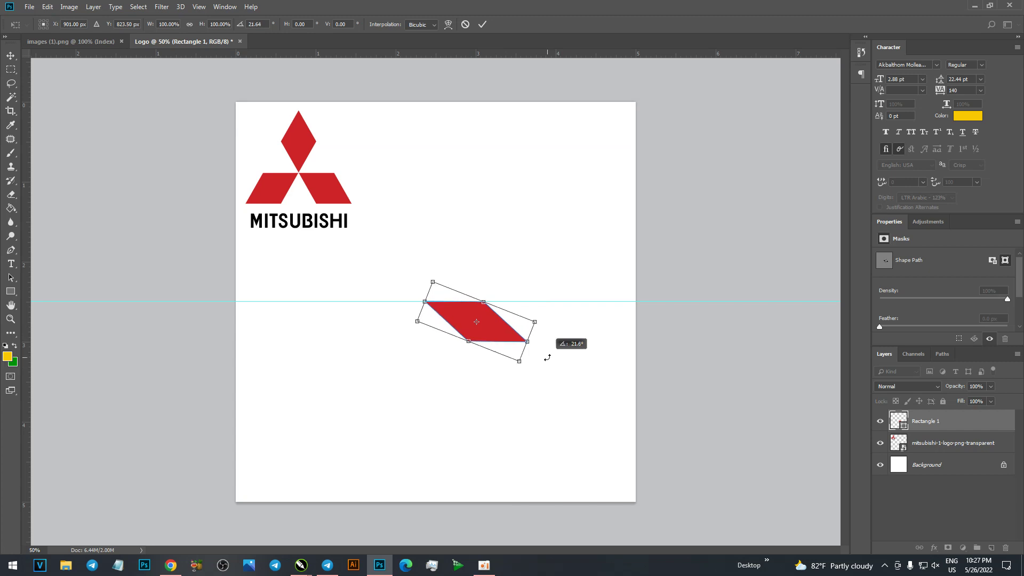
pyautogui.press('Return')
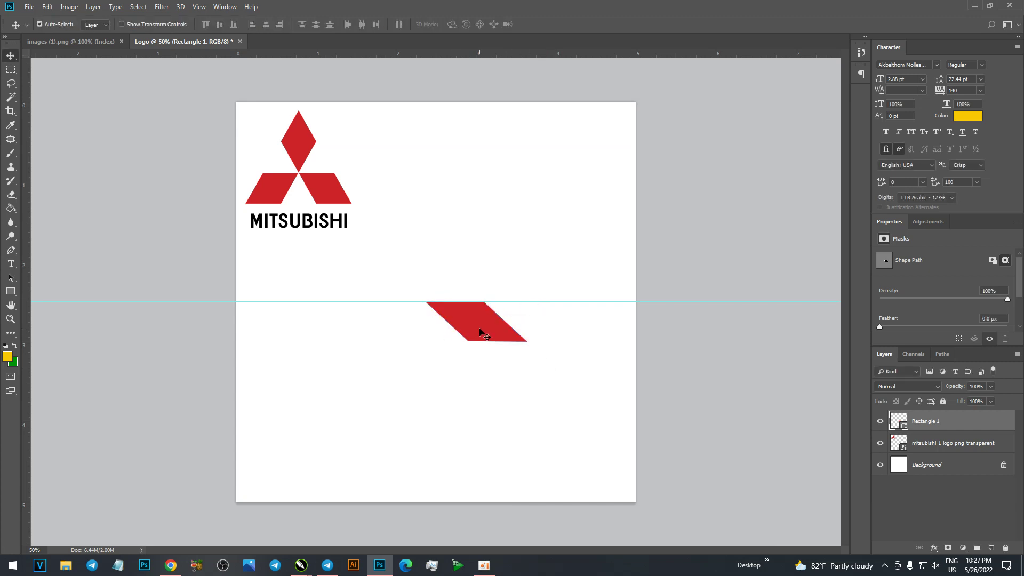
# Select the red shape and try a slight -0.9° rotation, then cancel it.
pyautogui.scroll(5, 475, 352)
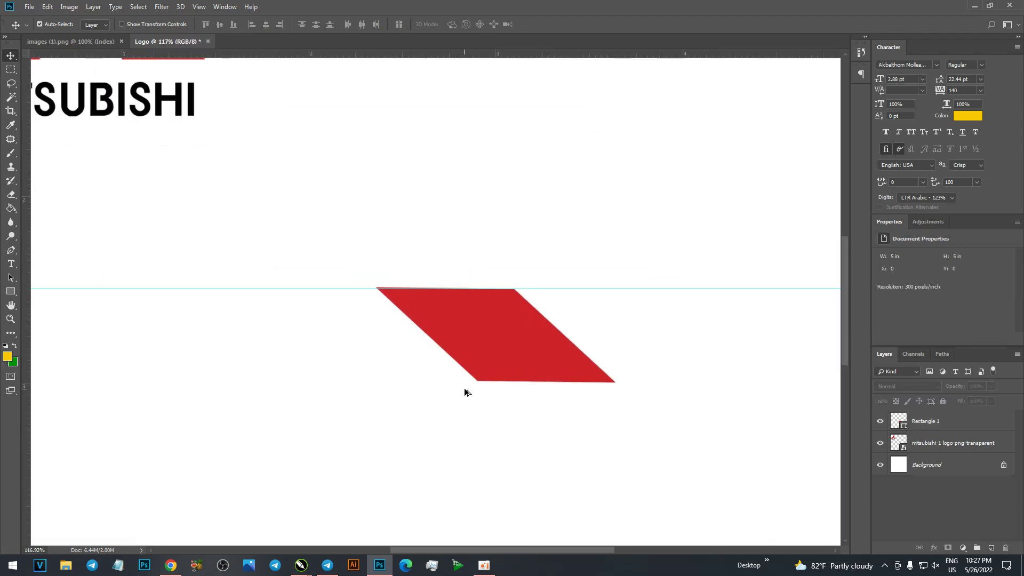
pyautogui.scroll(1, 464, 393)
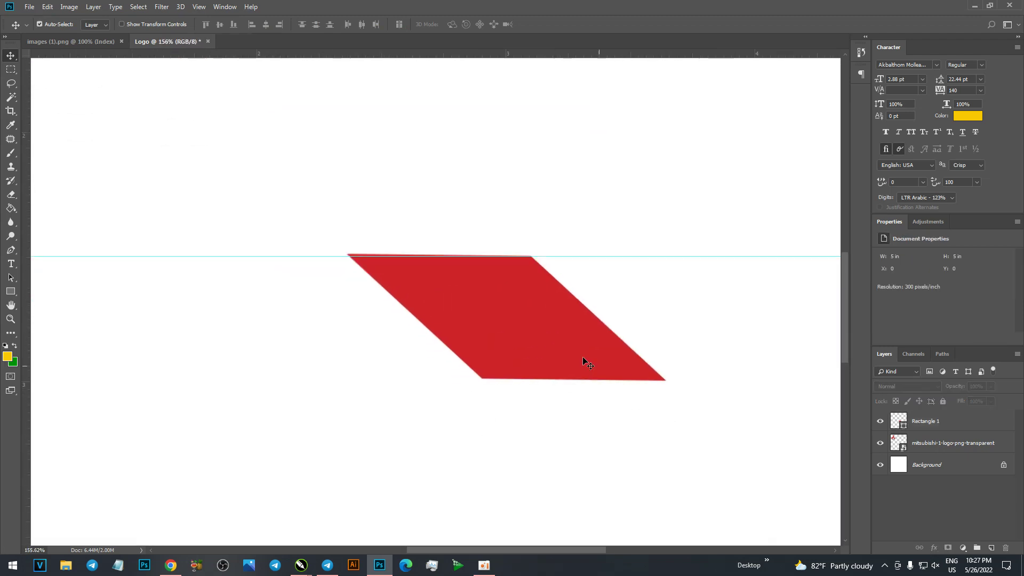
pyautogui.click(484, 283)
pyautogui.hotkey('ctrl', 't')
pyautogui.moveTo(693, 455); pyautogui.dragTo(697, 453)
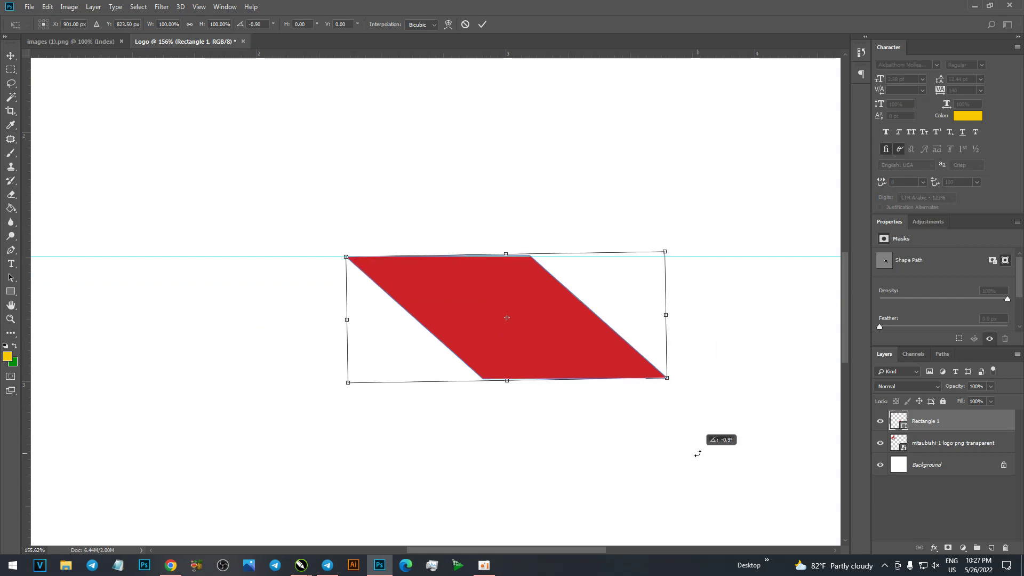
pyautogui.press('Escape')
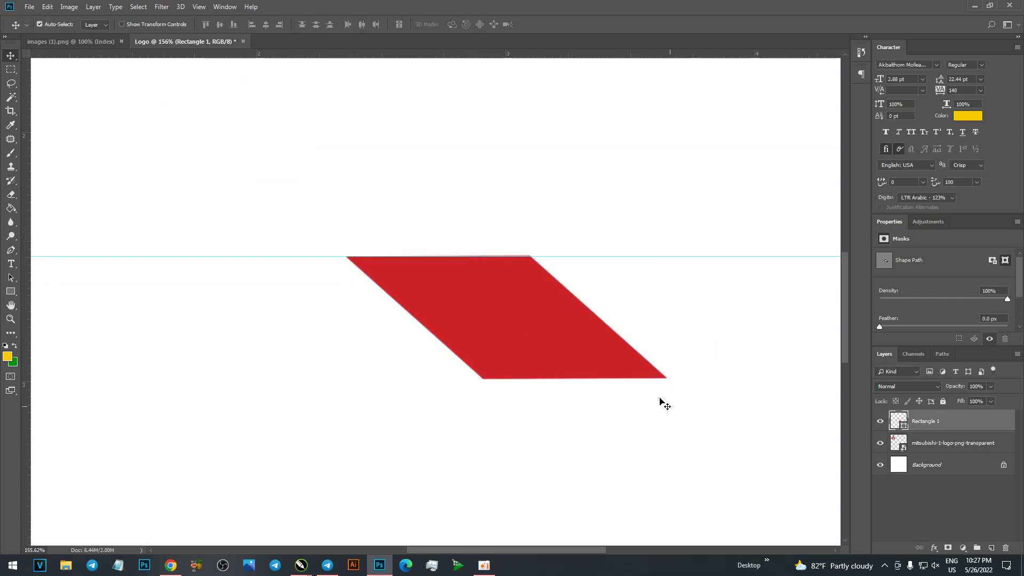
# Set the pivot to the top-left corner, commit, and duplicate into Rectangle 1 copy.
pyautogui.hotkey('ctrl', 't')
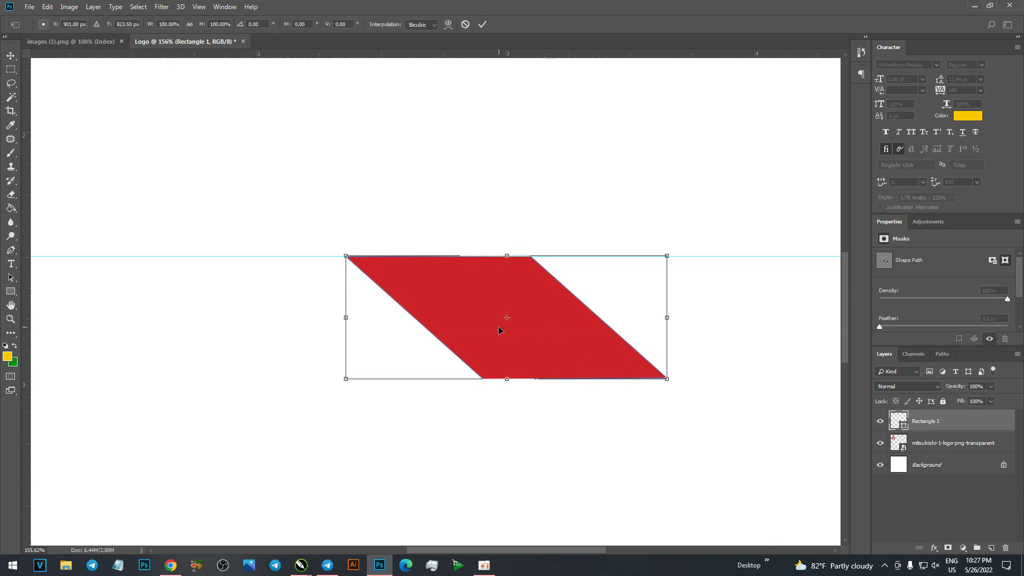
pyautogui.moveTo(508, 319); pyautogui.dragTo(346, 258)
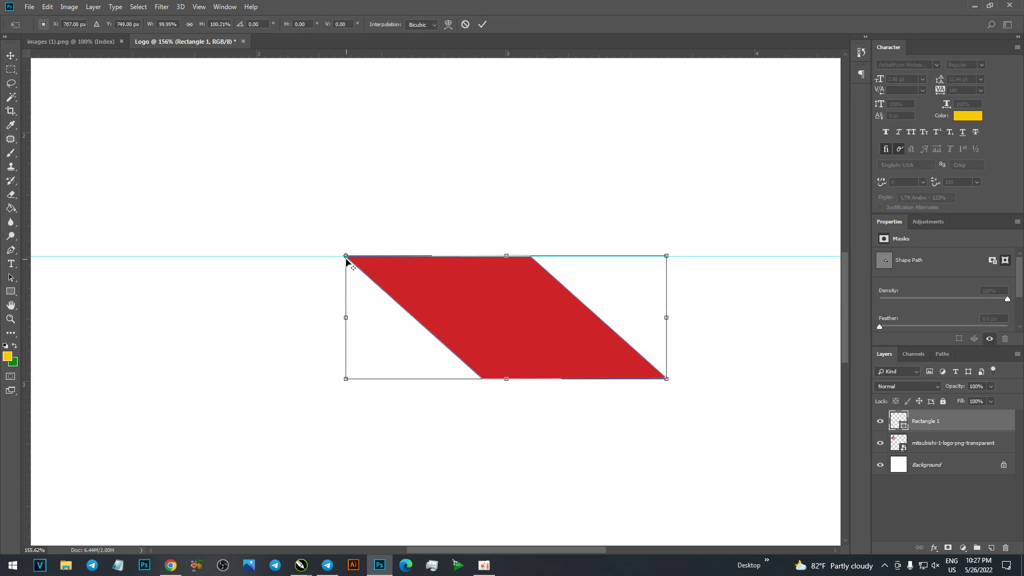
pyautogui.press('Return')
pyautogui.hotkey('ctrl', 'j')
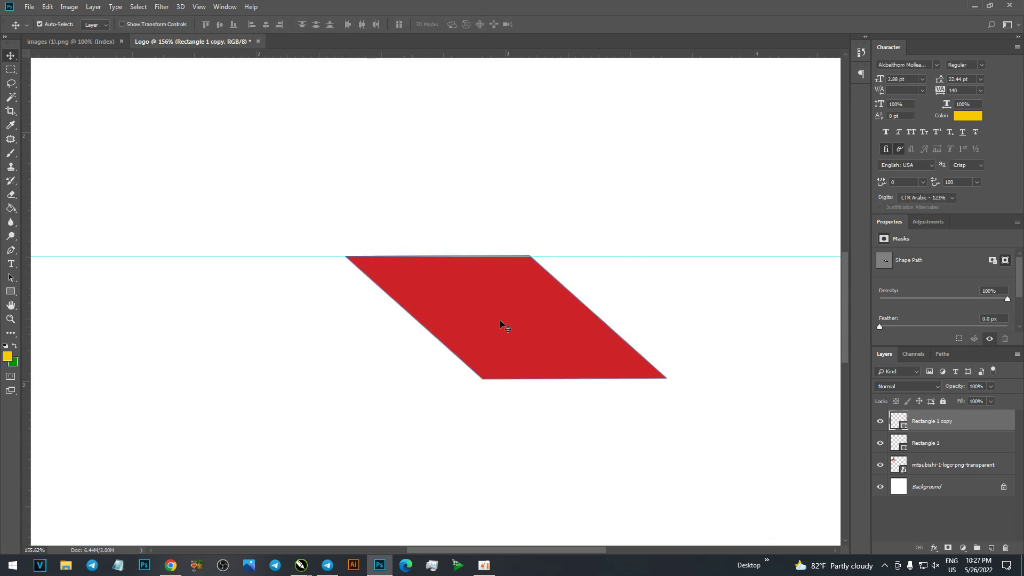
# Transform the copy around a top-left pivot, entering a 180° rotation angle.
pyautogui.press('ctrl')
pyautogui.hotkey('ctrl', 't')
pyautogui.moveTo(506, 319); pyautogui.dragTo(346, 256)
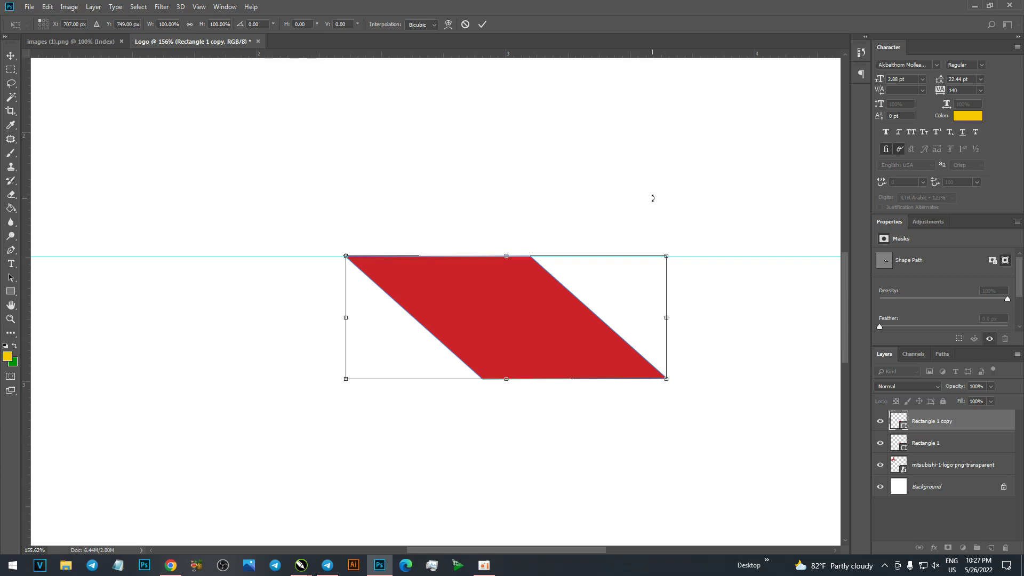
pyautogui.click(254, 24)
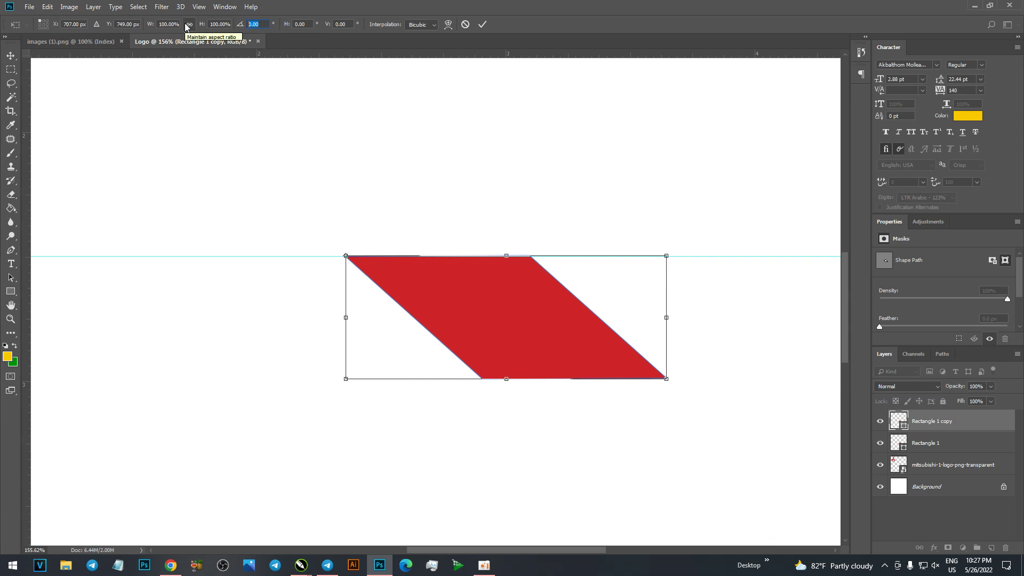
pyautogui.write('90')
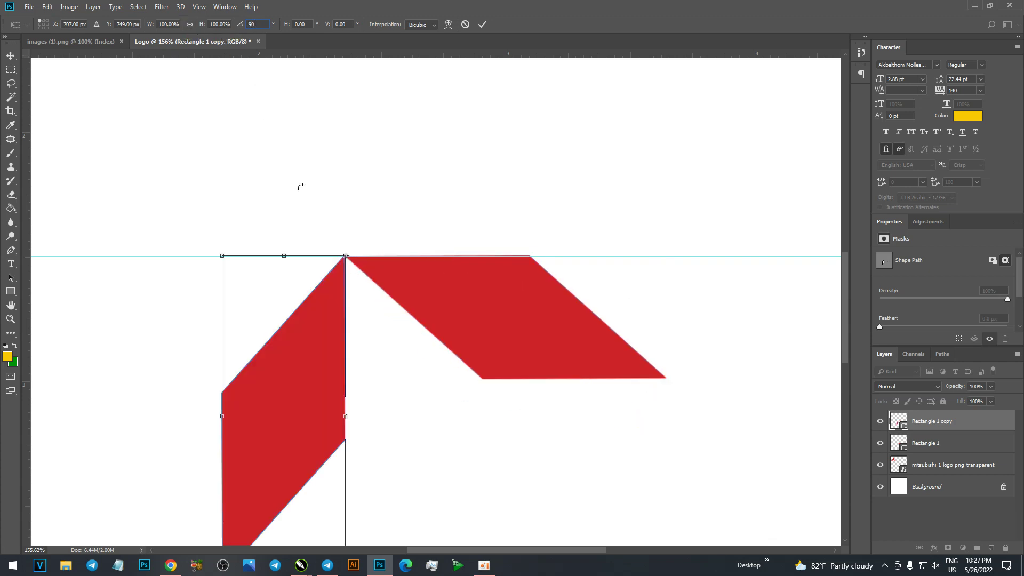
pyautogui.press('Return')
pyautogui.write('180')
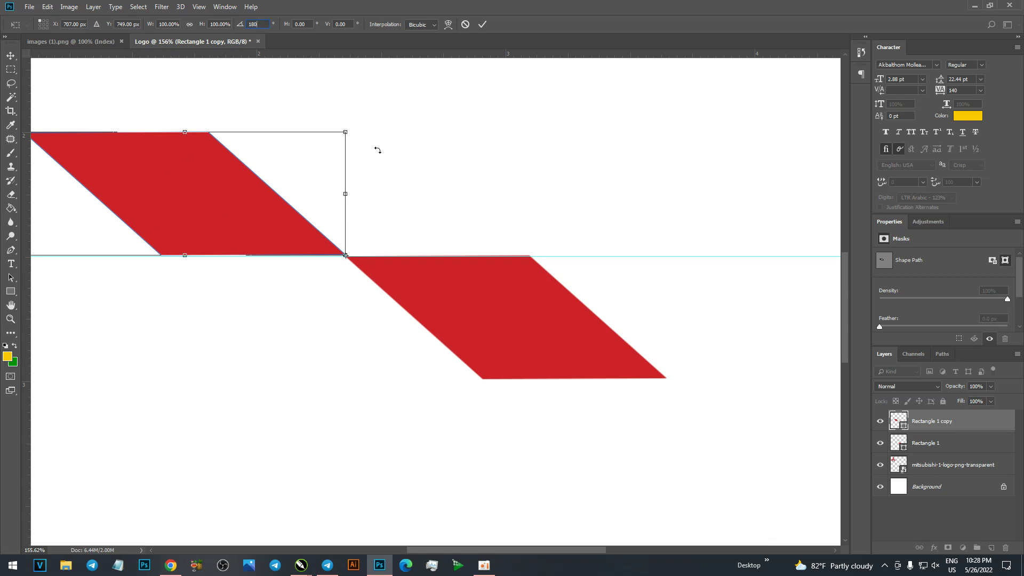
# Rotate the copy to about 138° and nudge it so both pieces meet on the guide.
pyautogui.scroll(-3, 349, 170)
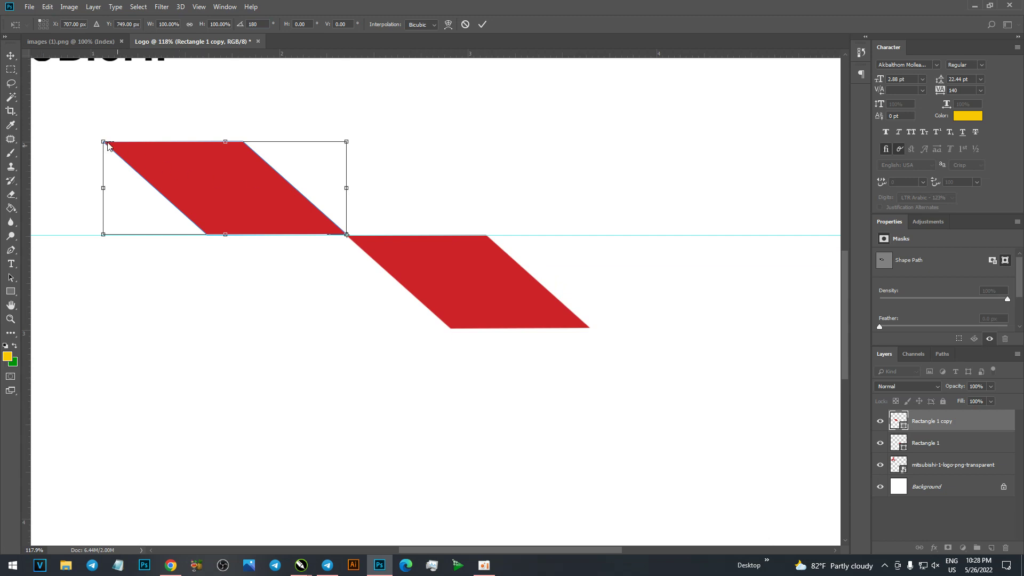
pyautogui.moveTo(87, 119); pyautogui.dragTo(66, 328)
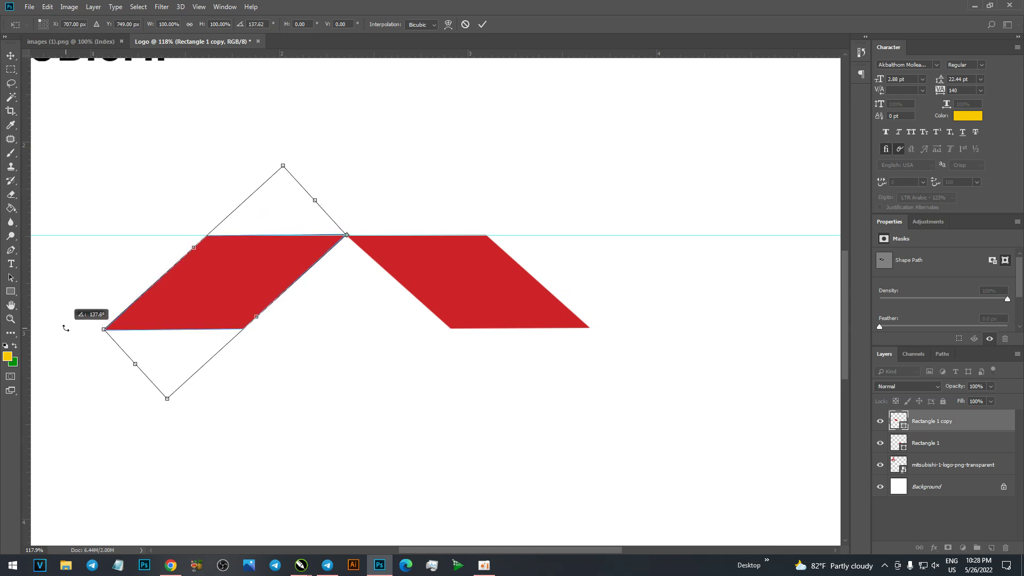
pyautogui.scroll(2, 347, 235)
pyautogui.scroll(3, 355, 235)
pyautogui.scroll(4, 347, 233)
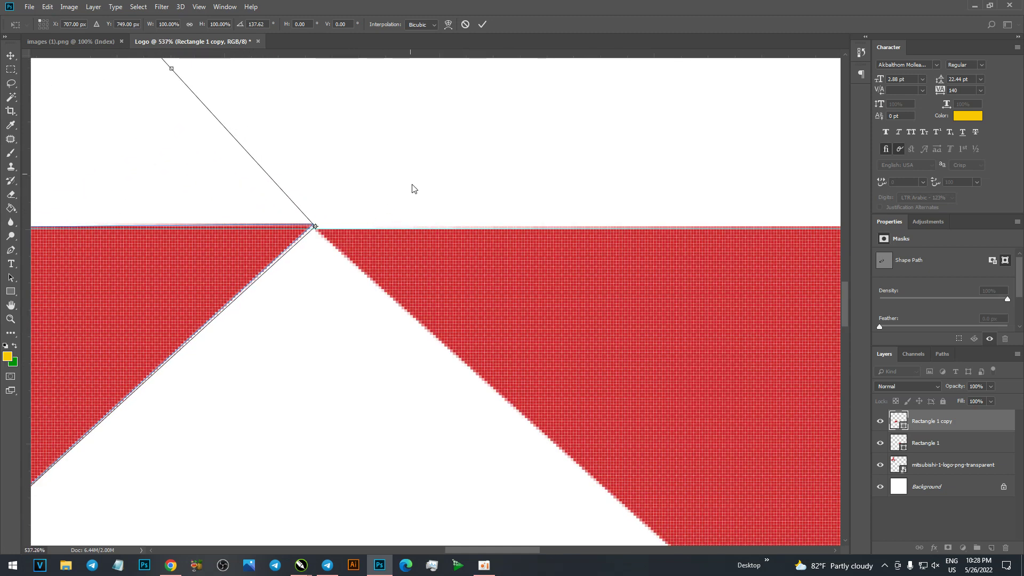
pyautogui.scroll(-2, 309, 267)
pyautogui.scroll(-3, 305, 269)
pyautogui.scroll(-1, 305, 268)
pyautogui.moveTo(94, 160); pyautogui.dragTo(90, 159)
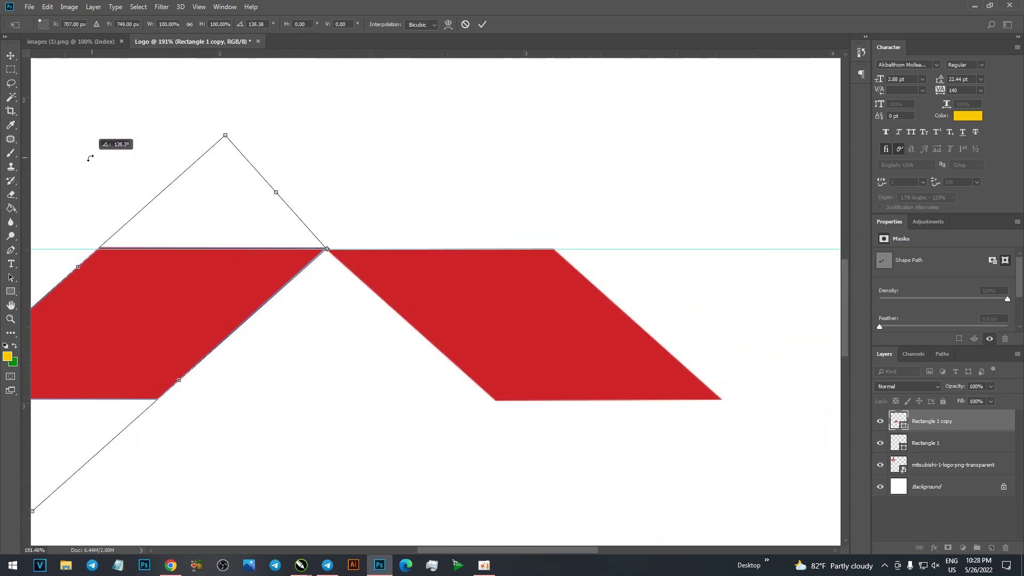
pyautogui.press('Down')
pyautogui.press('Down')
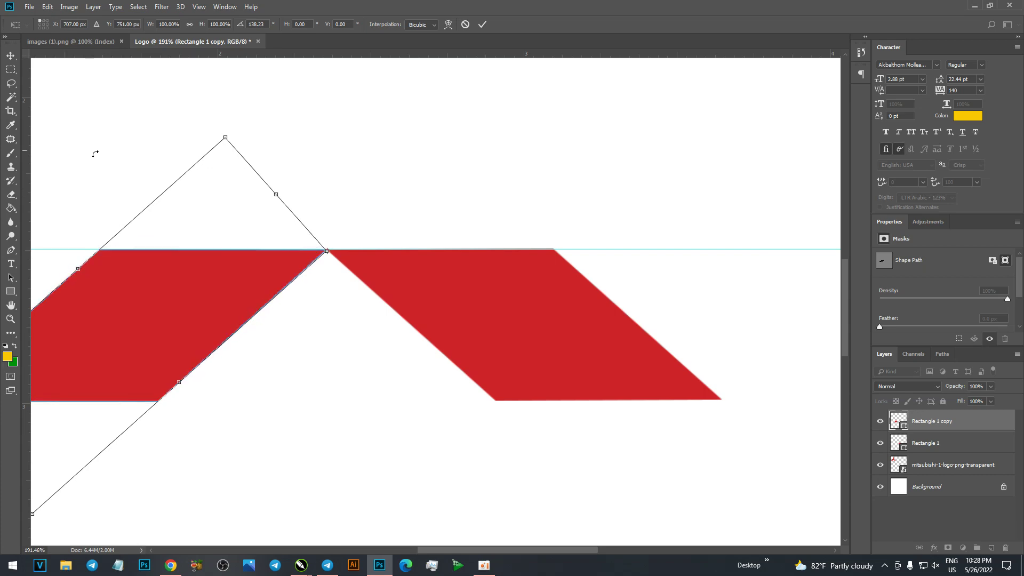
pyautogui.scroll(2, 342, 261)
pyautogui.scroll(3, 323, 247)
pyautogui.scroll(3, 319, 244)
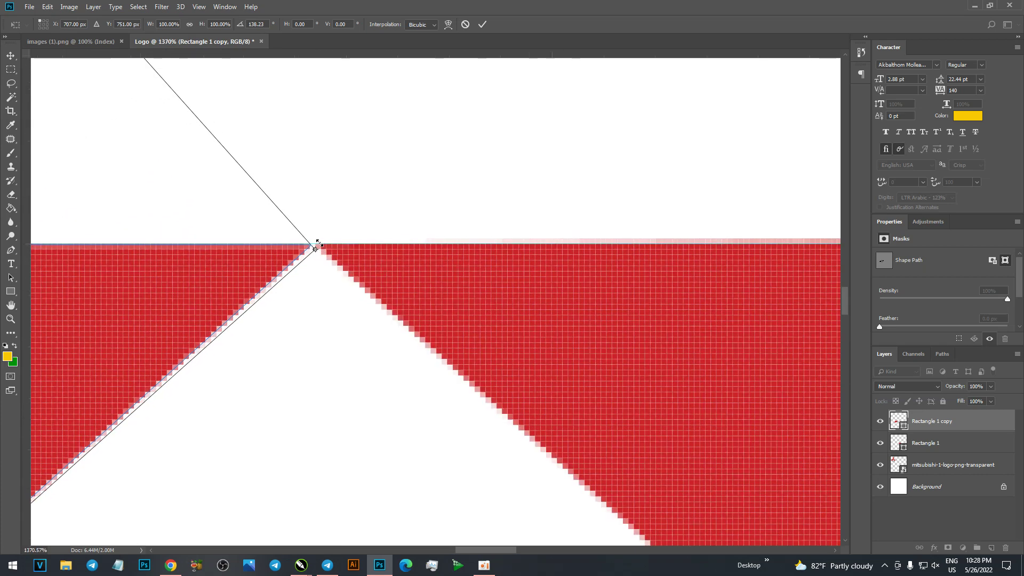
pyautogui.scroll(3, 318, 244)
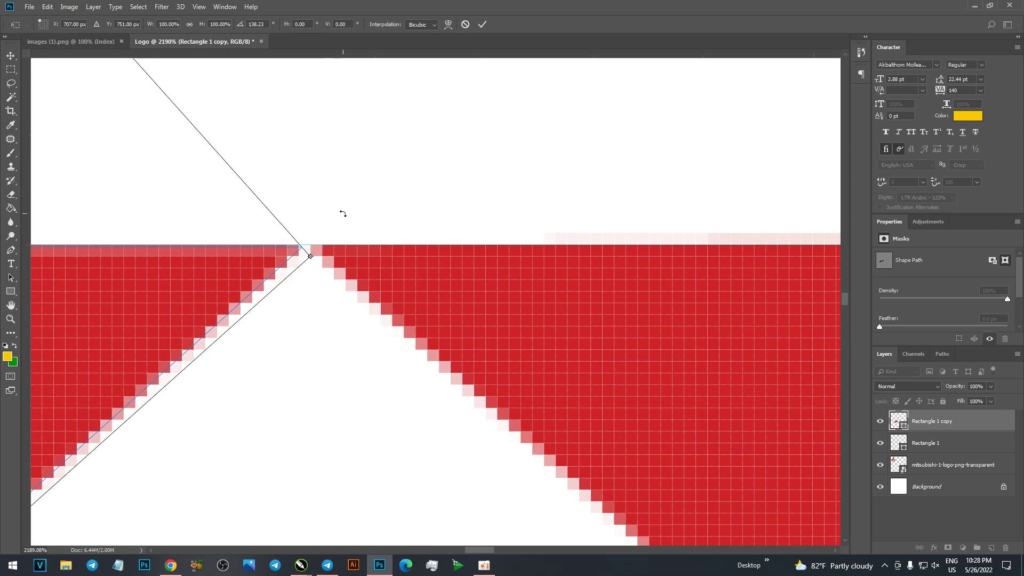
pyautogui.press('Right')
pyautogui.scroll(-2, 343, 216)
pyautogui.scroll(-3, 320, 256)
pyautogui.scroll(-3, 343, 275)
pyautogui.scroll(-2, 356, 285)
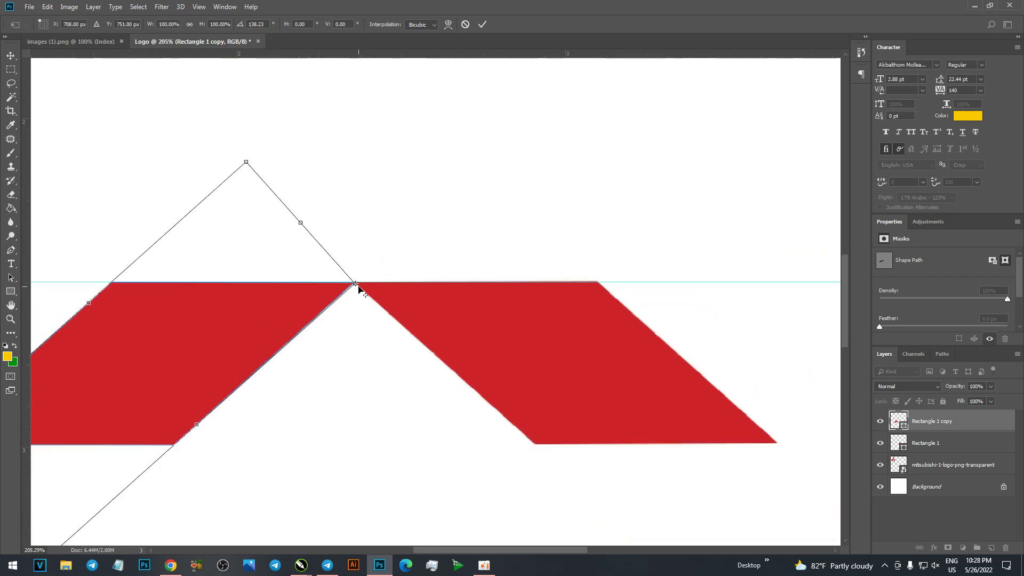
pyautogui.scroll(-2, 356, 286)
pyautogui.scroll(-3, 357, 287)
pyautogui.scroll(-1, 357, 290)
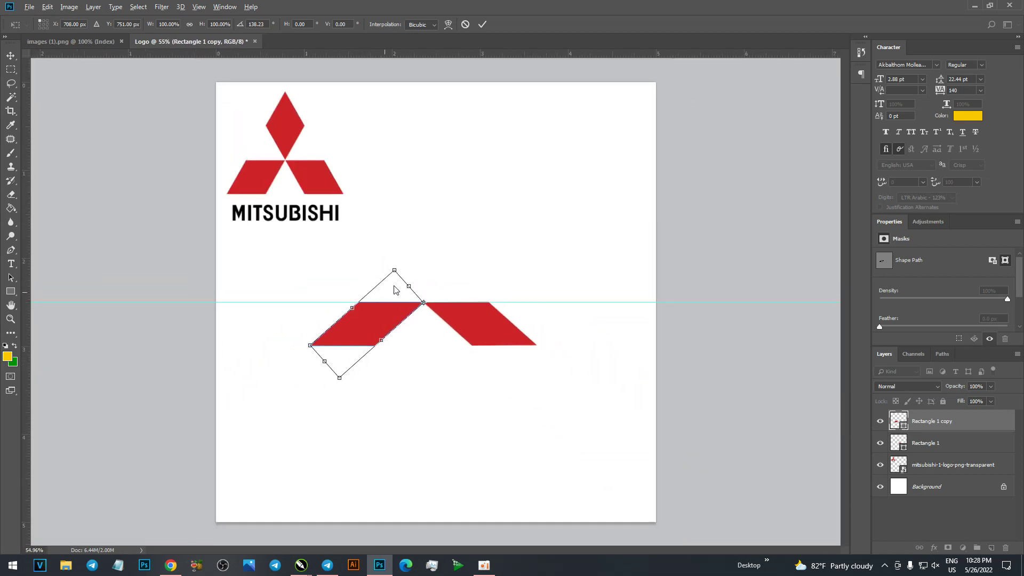
pyautogui.press('Return')
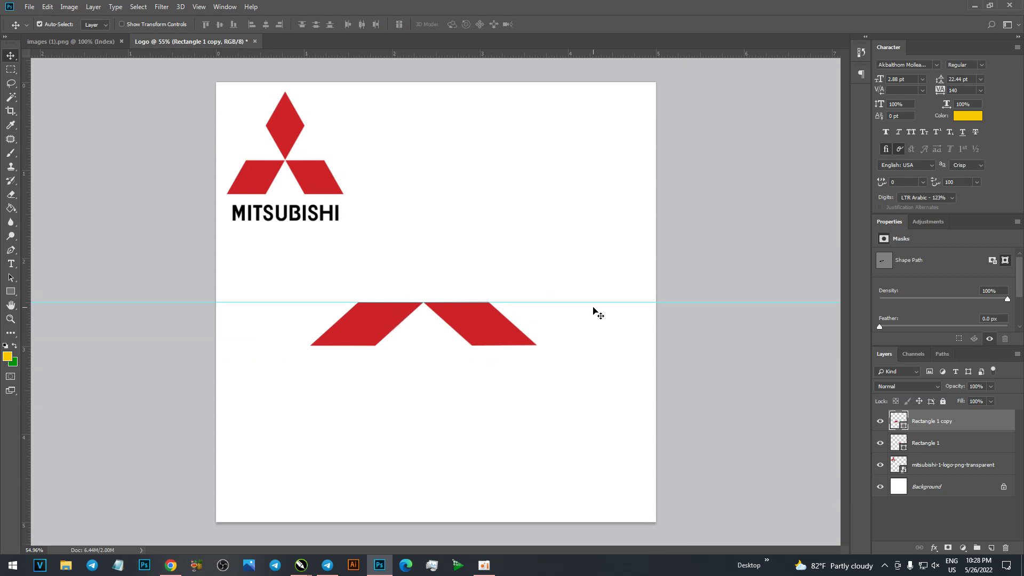
# Copy the petal, then rotate the left petal about its top-right corner.
pyautogui.click(49, 7)
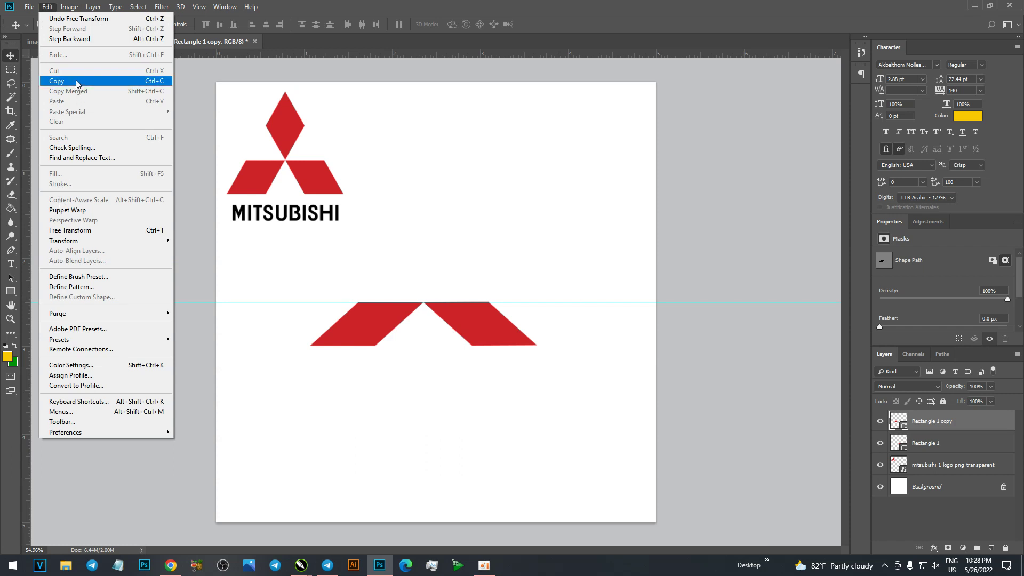
pyautogui.click(77, 81)
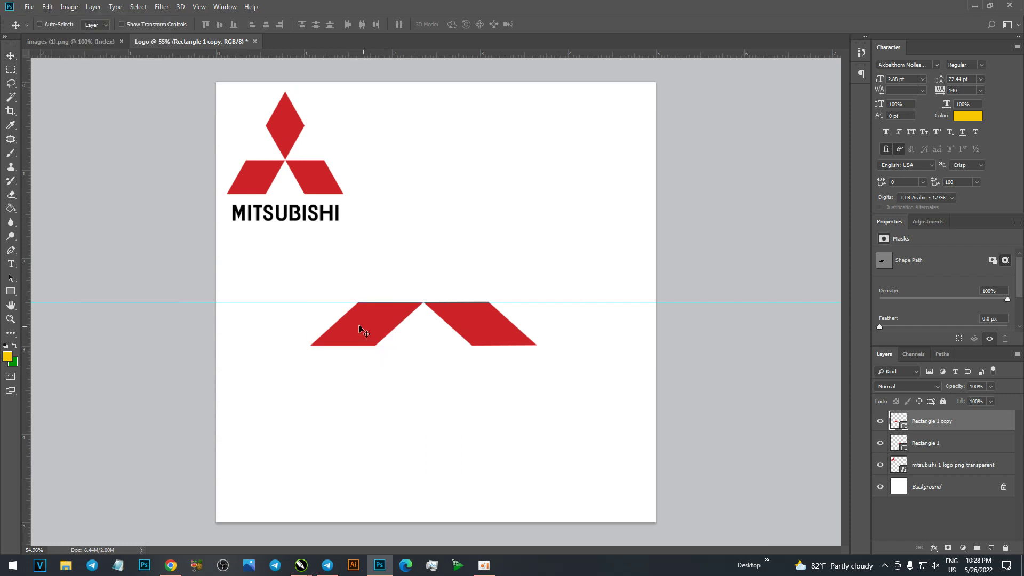
pyautogui.hotkey('ctrl', 't')
pyautogui.moveTo(368, 327); pyautogui.dragTo(424, 302)
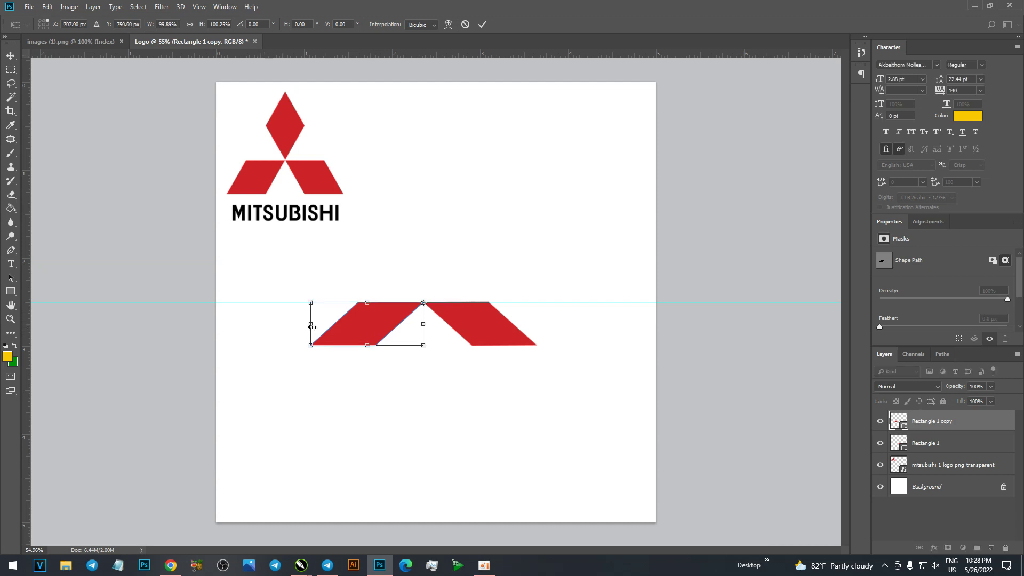
pyautogui.moveTo(294, 313)
pyautogui.mouseDown()
pyautogui.moveTo(376, 208)
pyautogui.moveTo(379, 217)
pyautogui.mouseUp()
pyautogui.press('Return')
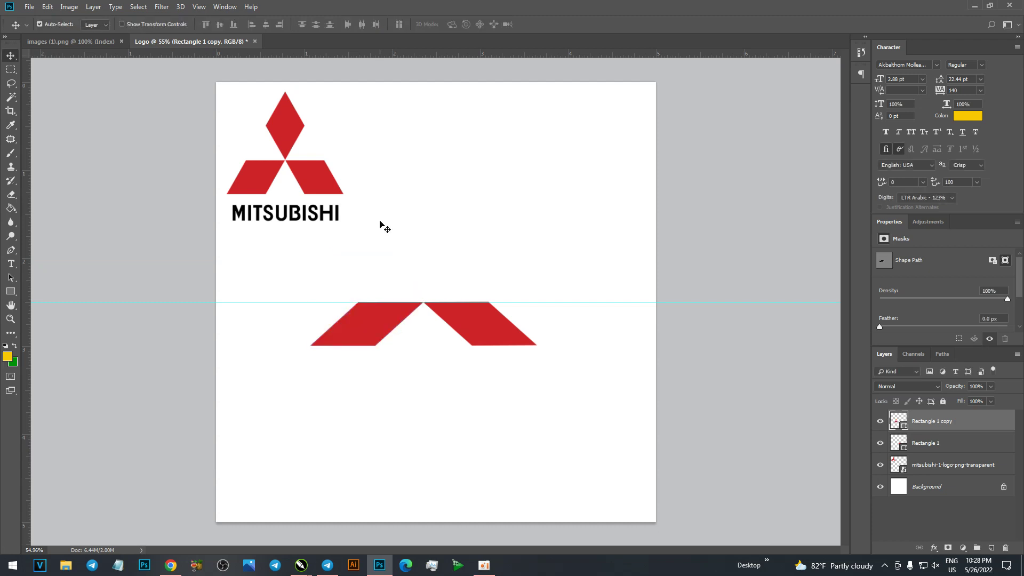
# Duplicate the left petal onto a new layer, Rectangle 1 copy 2.
pyautogui.click(370, 311)
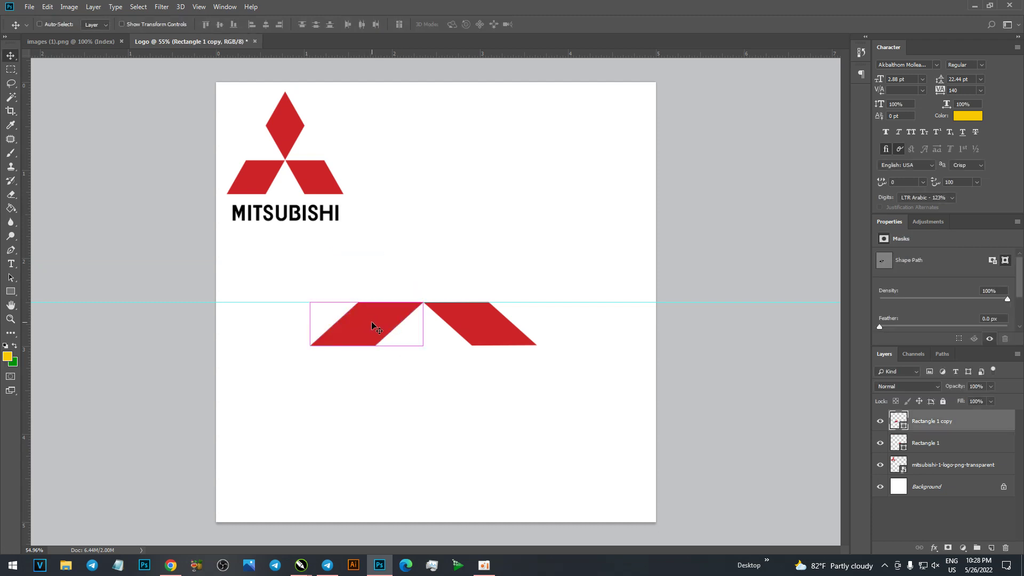
pyautogui.hotkey('ctrl', 'j')
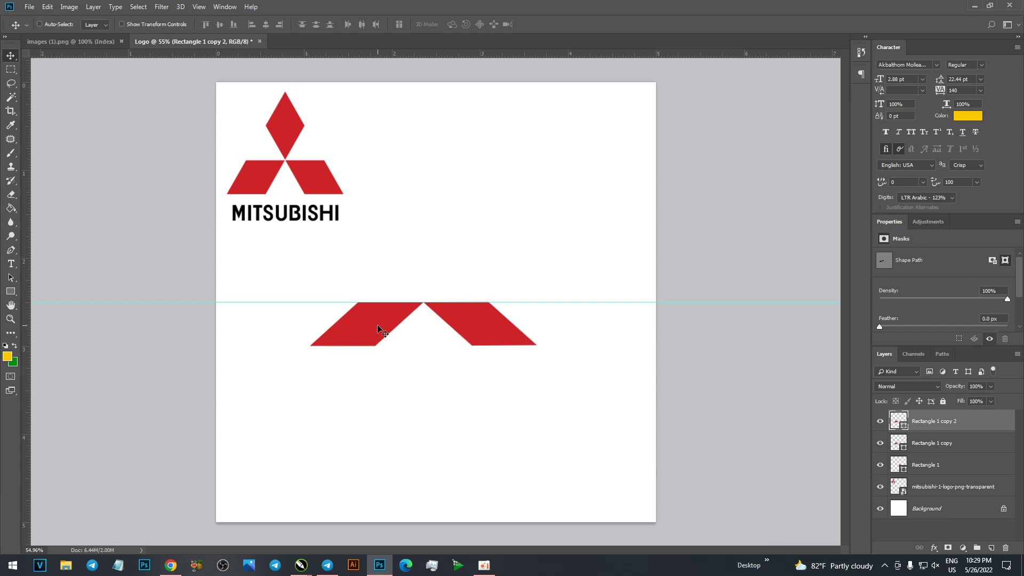
pyautogui.hotkey('ctrl', 't')
# Rotate the third red petal upright about the shared meeting point.
pyautogui.moveTo(368, 325); pyautogui.dragTo(423, 302)
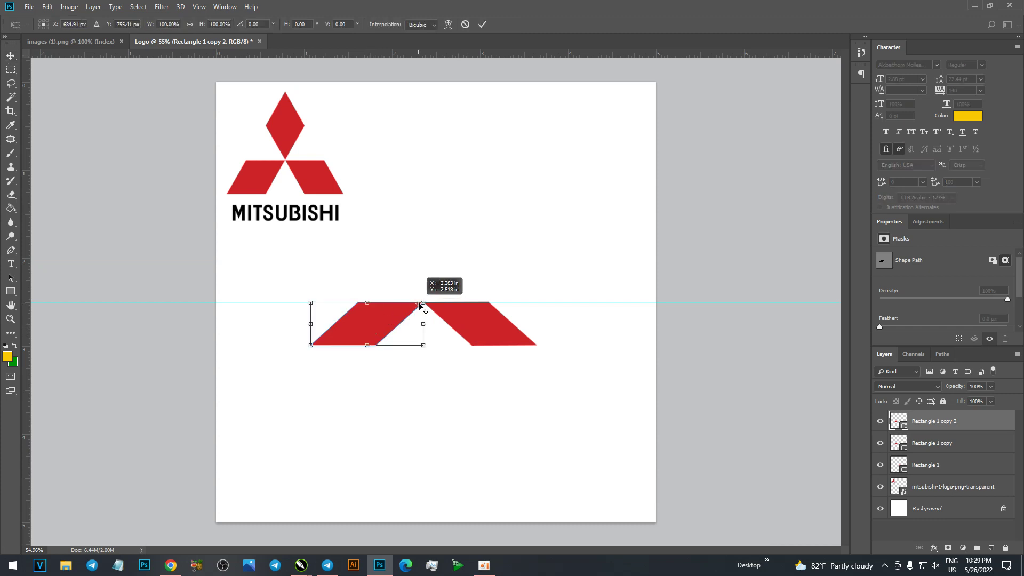
pyautogui.moveTo(321, 229)
pyautogui.mouseDown()
pyautogui.moveTo(428, 178)
pyautogui.moveTo(494, 223)
pyautogui.mouseUp()
pyautogui.press('Return')
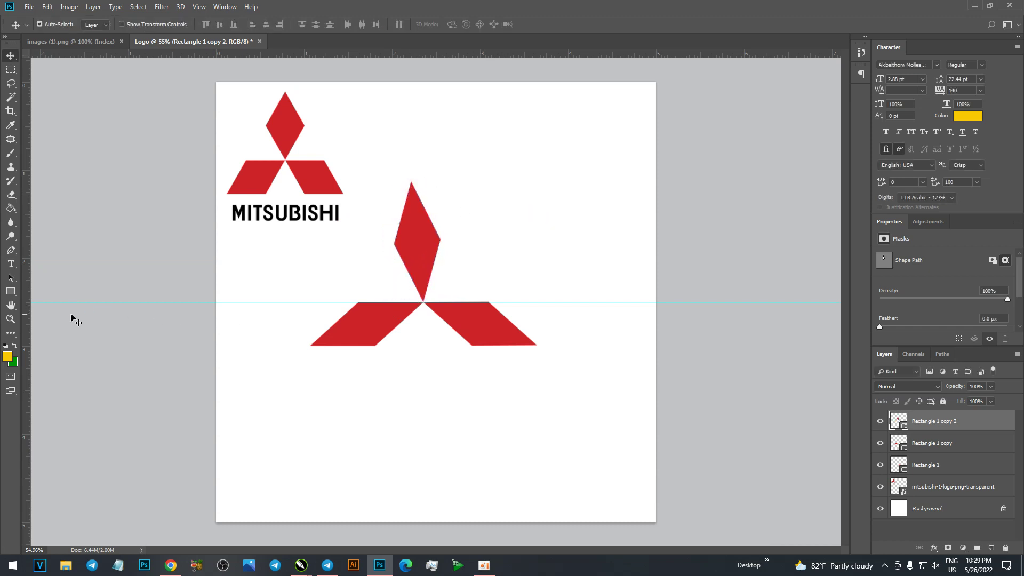
# Add a vertical guide aligned with the petals' meeting point.
pyautogui.moveTo(25, 291)
pyautogui.mouseDown()
pyautogui.moveTo(433, 253)
pyautogui.moveTo(424, 243)
pyautogui.mouseUp()
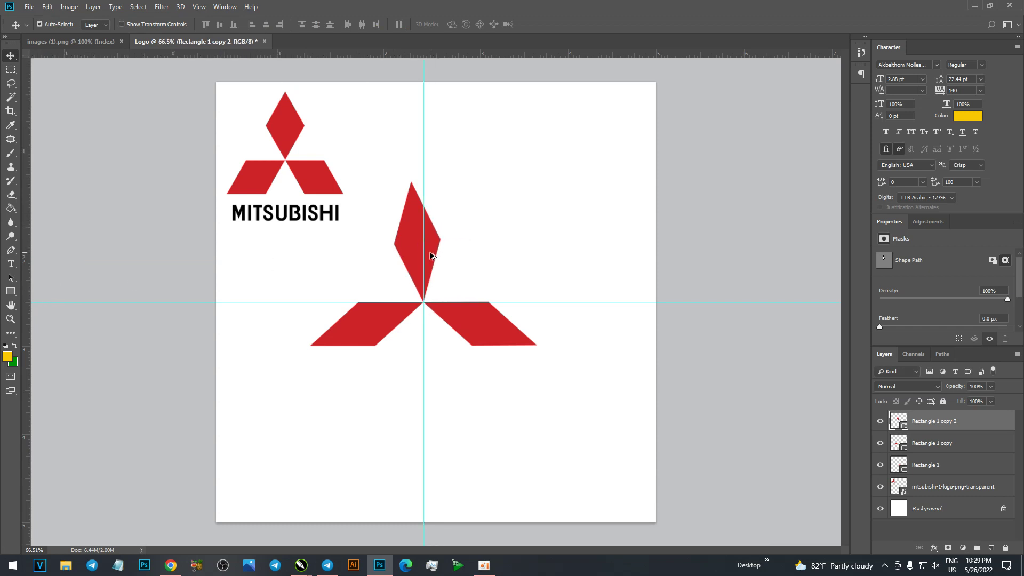
pyautogui.scroll(5, 433, 249)
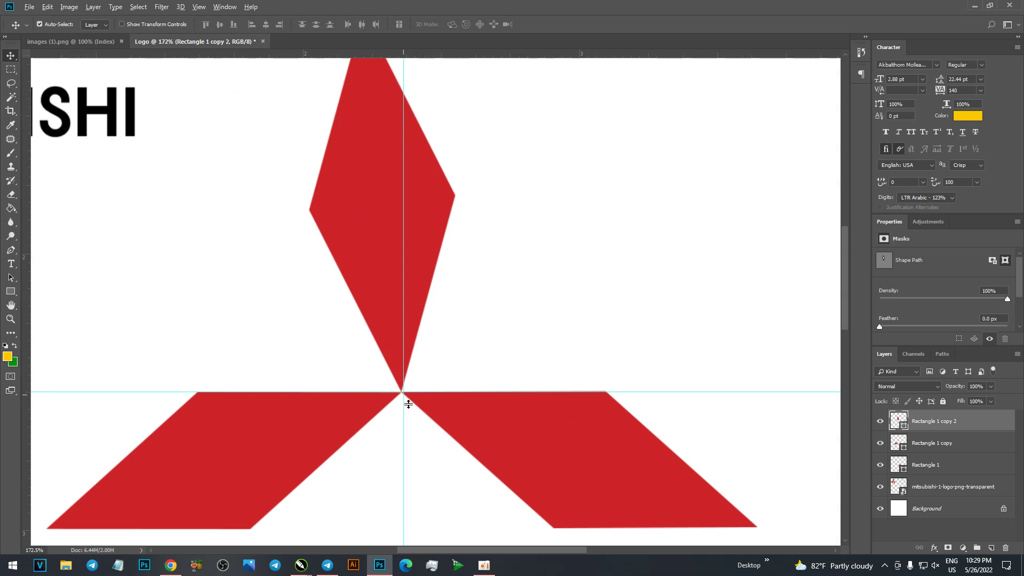
pyautogui.scroll(3, 440, 298)
pyautogui.scroll(2, 410, 384)
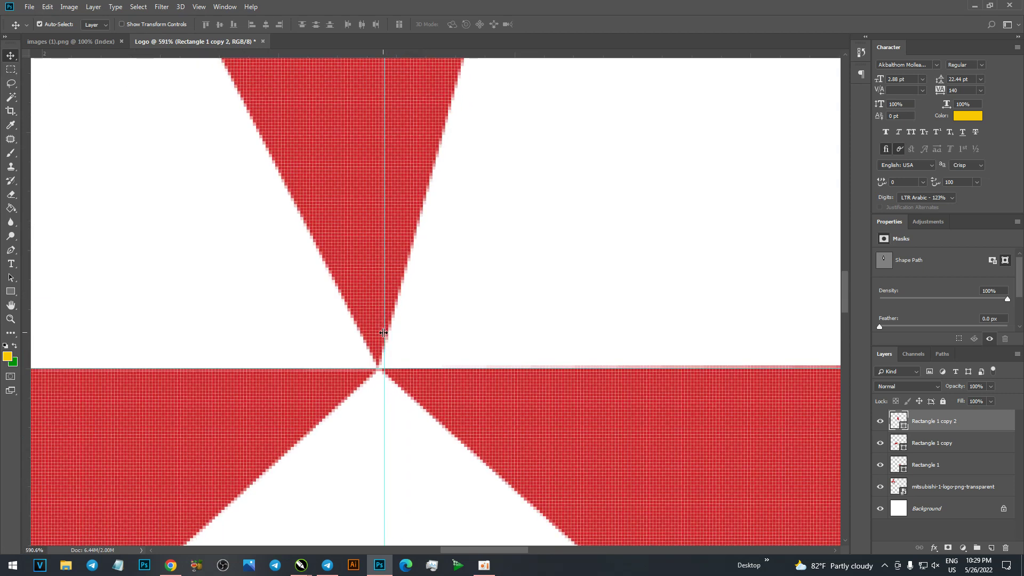
pyautogui.moveTo(385, 330); pyautogui.dragTo(378, 330)
pyautogui.scroll(-2, 378, 330)
pyautogui.scroll(-2, 389, 327)
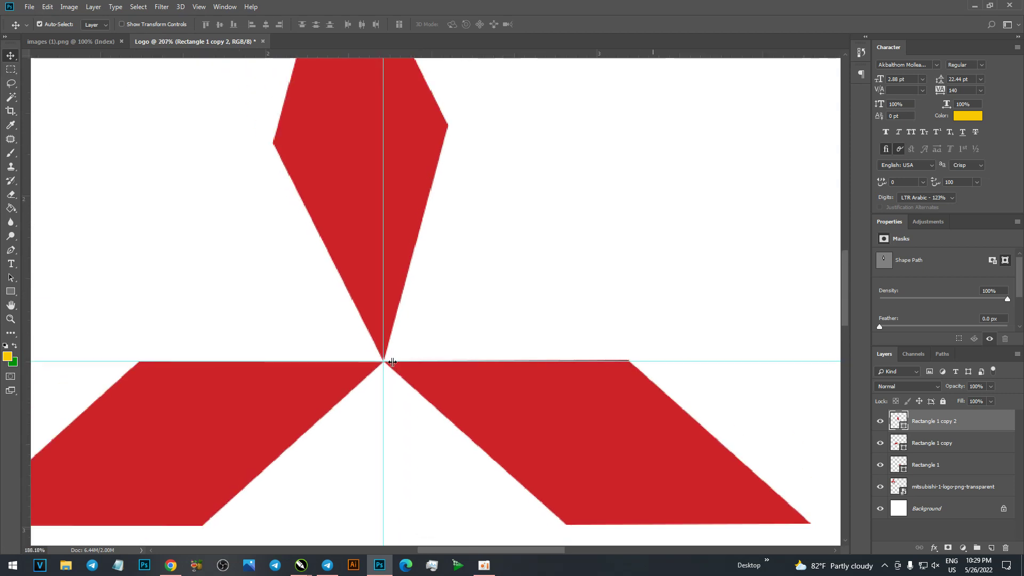
pyautogui.scroll(-1, 402, 326)
# Refine the top petal's rotation about its bottom tip so it stands straight along the guide.
pyautogui.hotkey('ctrl', 't')
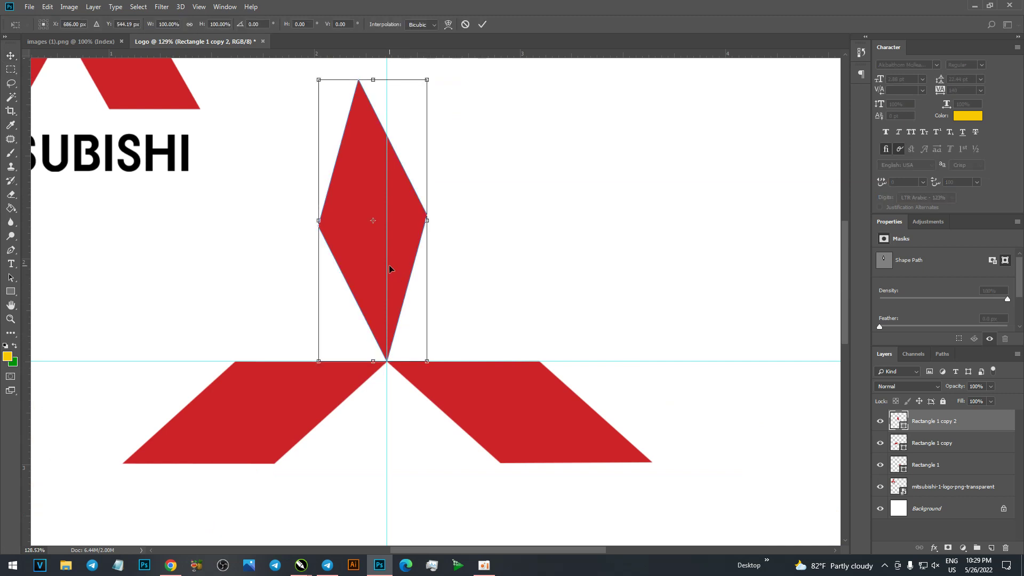
pyautogui.moveTo(375, 226); pyautogui.dragTo(388, 363)
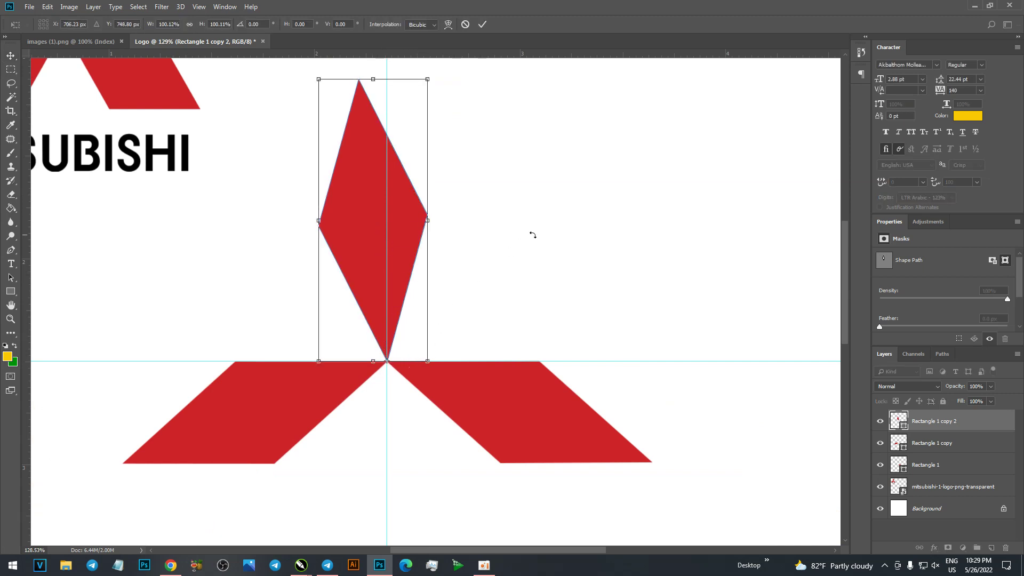
pyautogui.moveTo(562, 220); pyautogui.dragTo(578, 236)
pyautogui.press('Return')
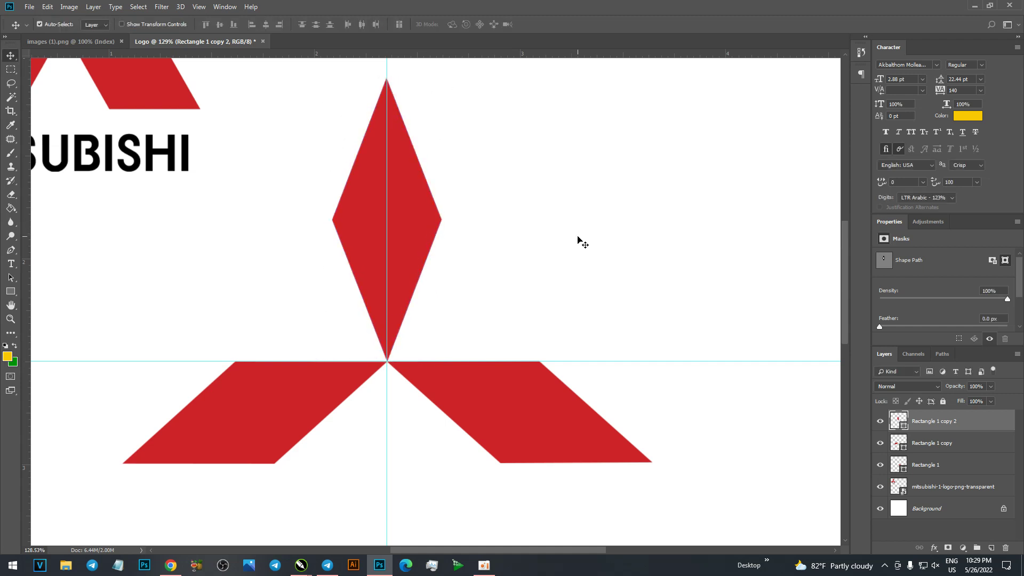
pyautogui.hotkey('ctrl', '0')
pyautogui.click(557, 299)
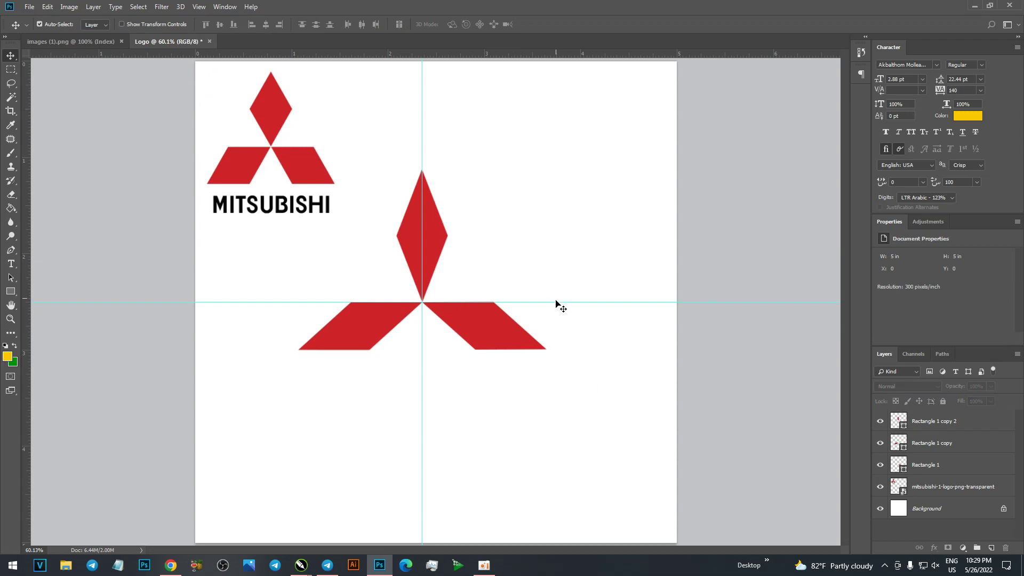
# Remove both guides and scale the three red diamonds together to about 47%.
pyautogui.moveTo(558, 302); pyautogui.dragTo(570, 16)
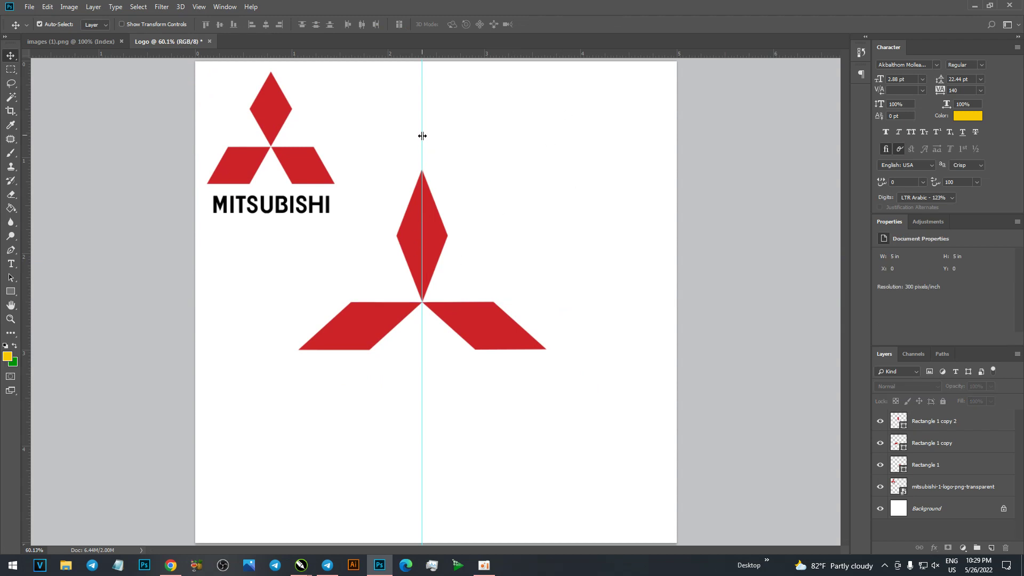
pyautogui.moveTo(423, 135); pyautogui.dragTo(423, 16)
pyautogui.moveTo(568, 405); pyautogui.dragTo(297, 254)
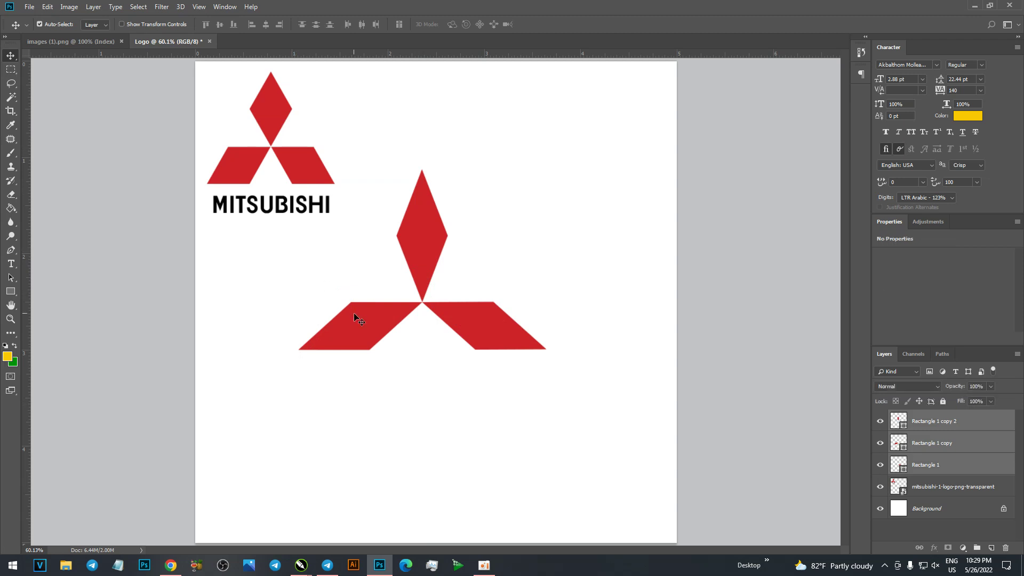
pyautogui.hotkey('ctrl', 't')
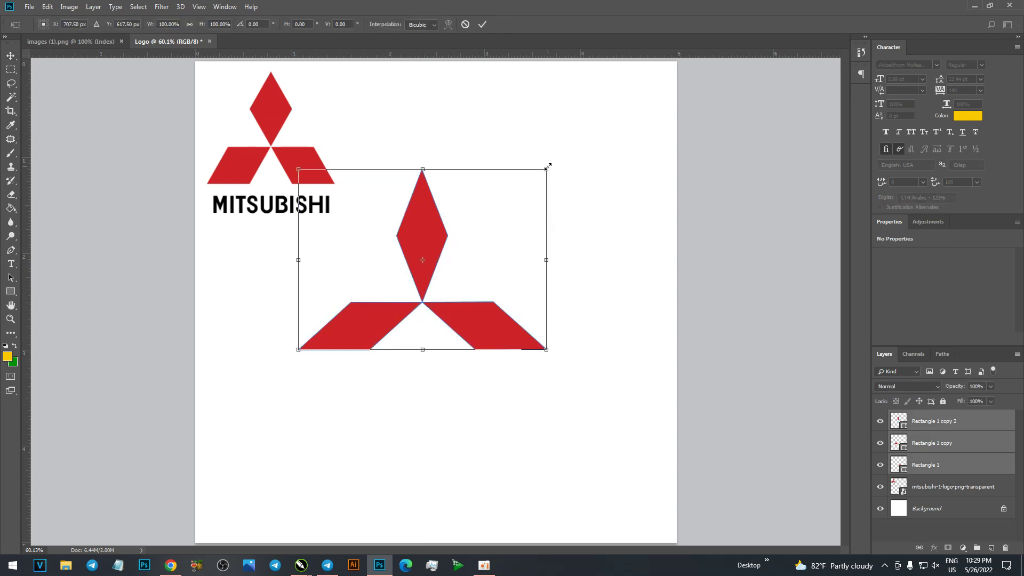
pyautogui.moveTo(549, 166); pyautogui.dragTo(499, 235)
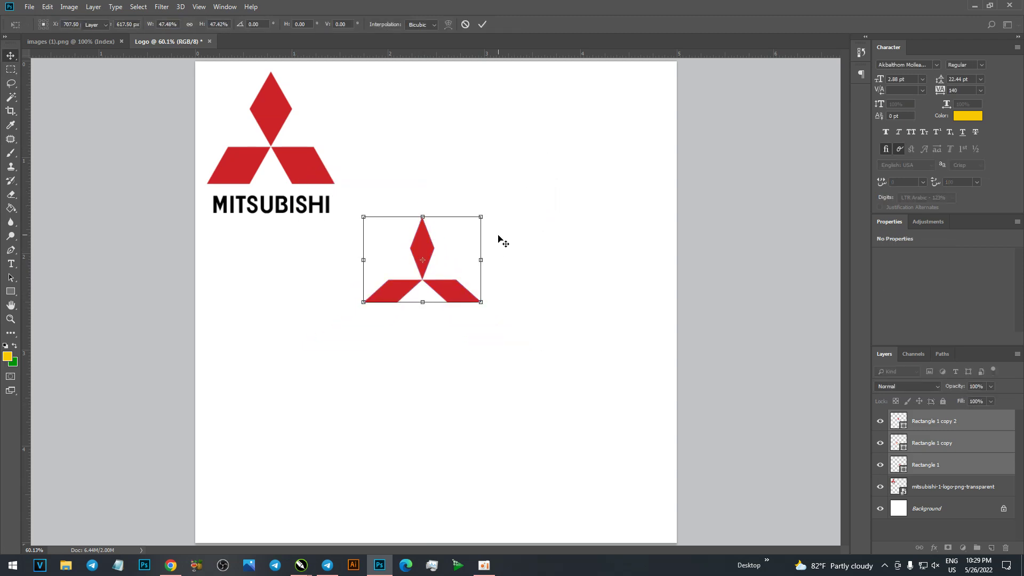
pyautogui.press('Return')
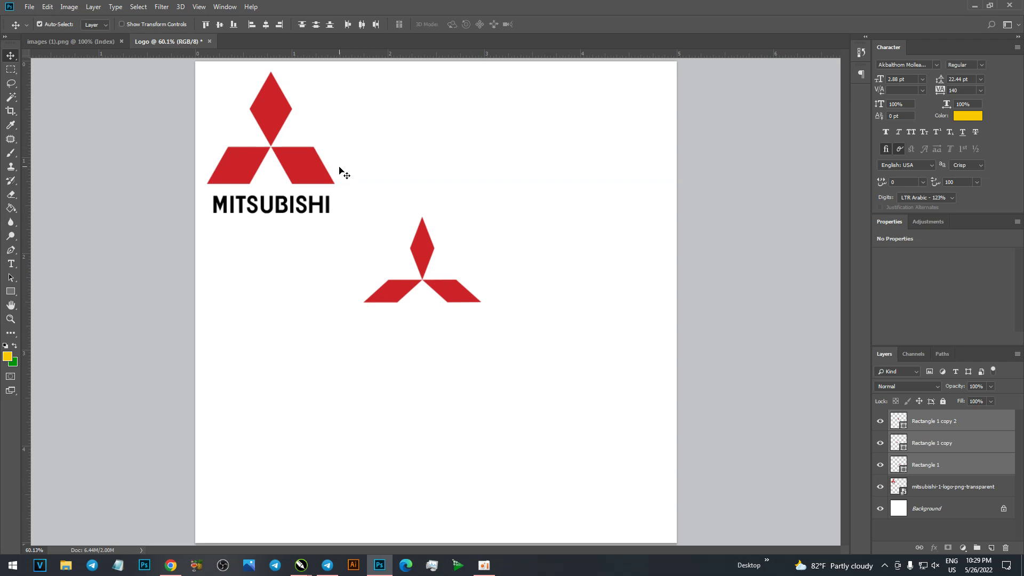
pyautogui.click(408, 281)
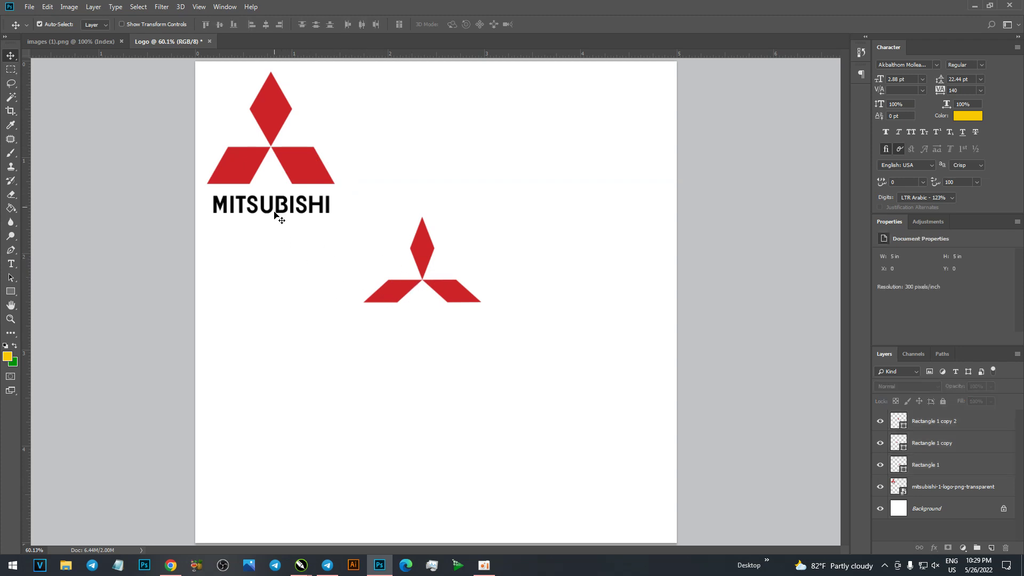
pyautogui.click(11, 263)
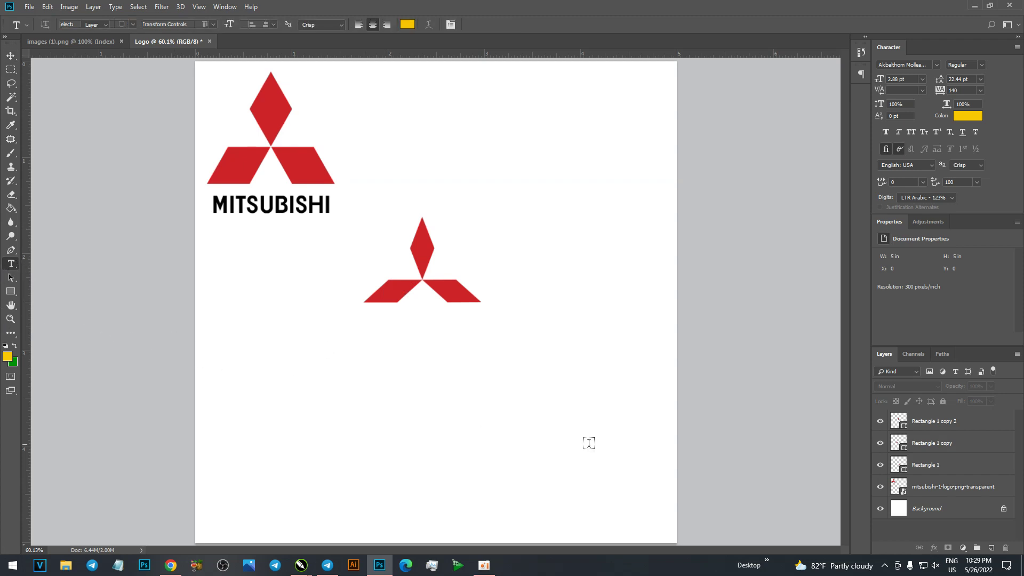
# Type yellow 18 pt MITSUBISHI below the diamonds and set it in AKbalthom Seoul.
pyautogui.click(346, 410)
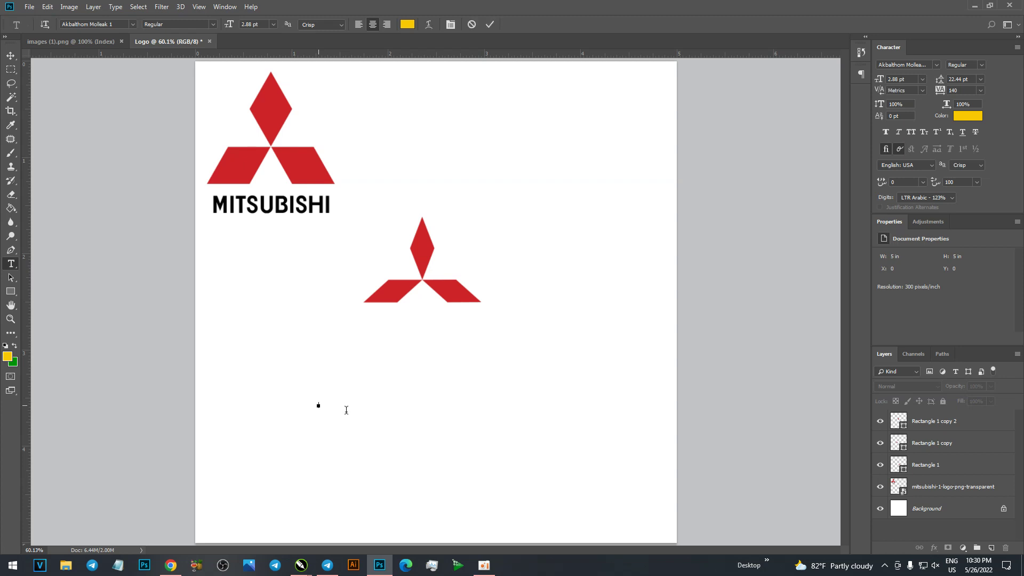
pyautogui.click(273, 24)
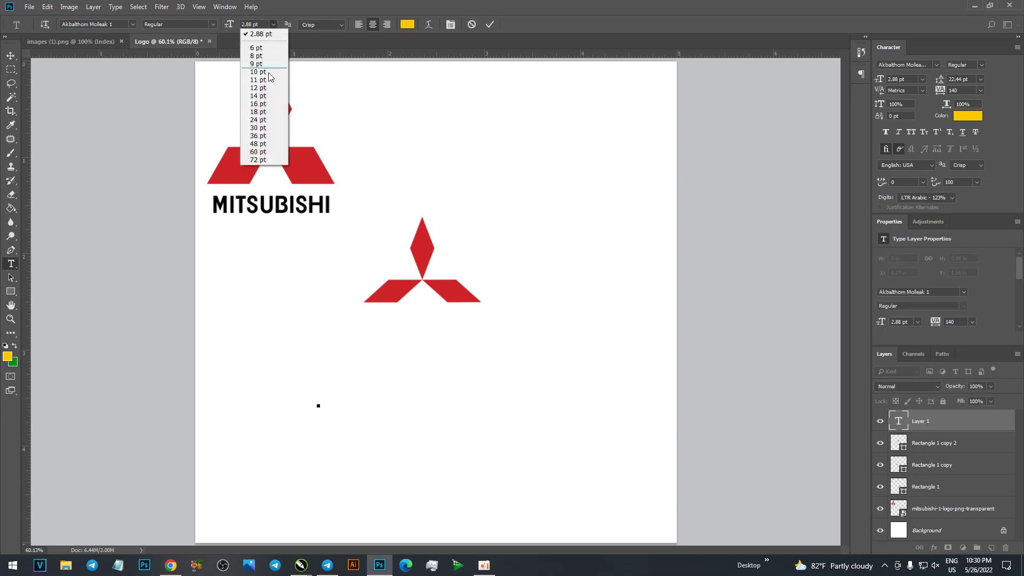
pyautogui.click(263, 110)
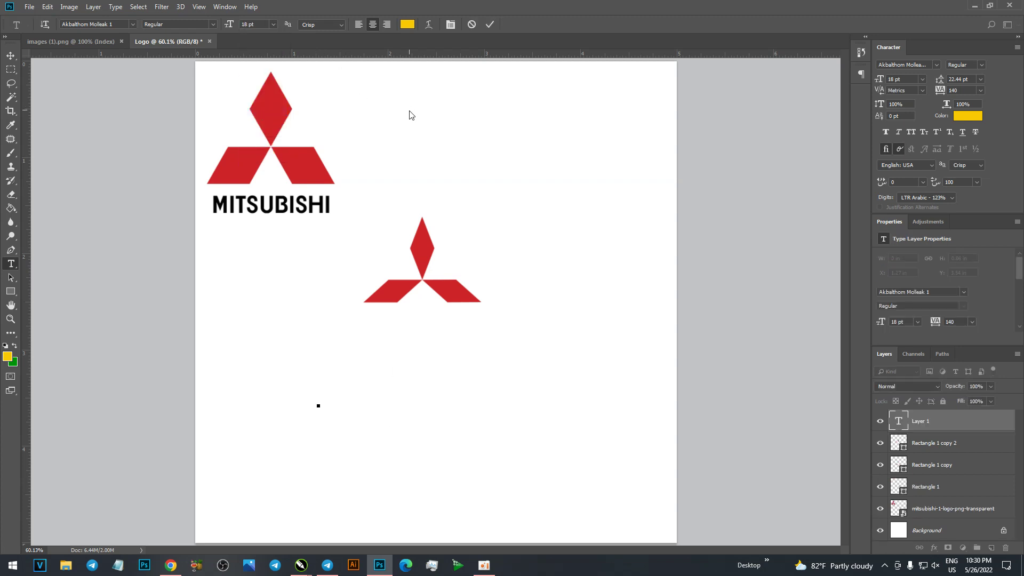
pyautogui.write('MI')
pyautogui.write('T')
pyautogui.write('SU')
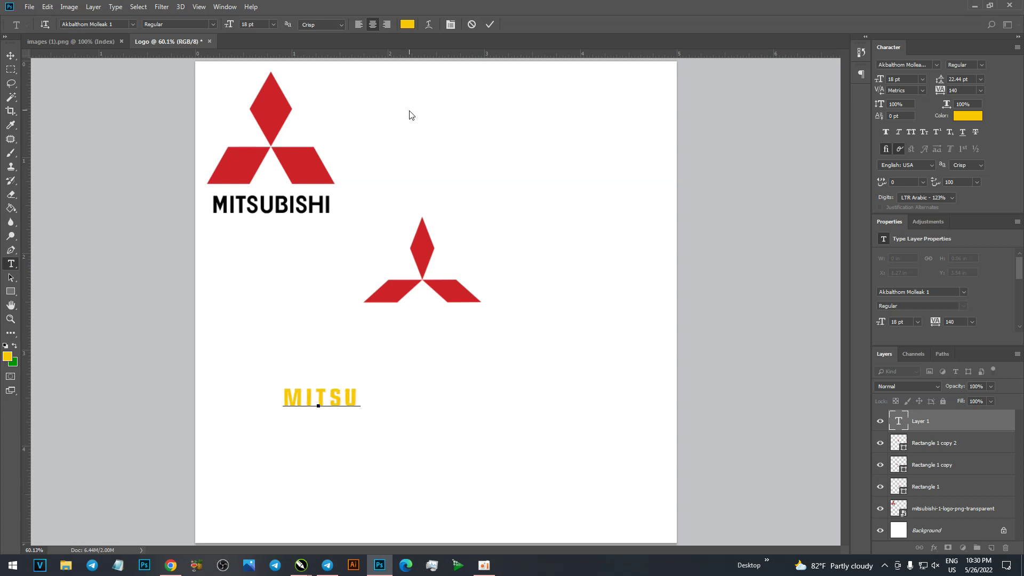
pyautogui.write('BIS')
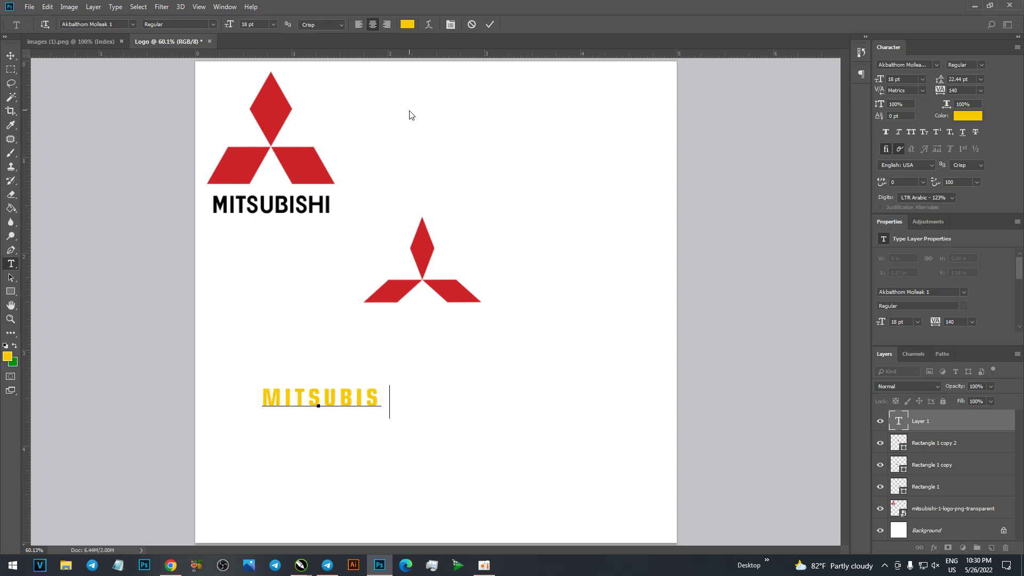
pyautogui.write('HI')
pyautogui.press('ctrl')
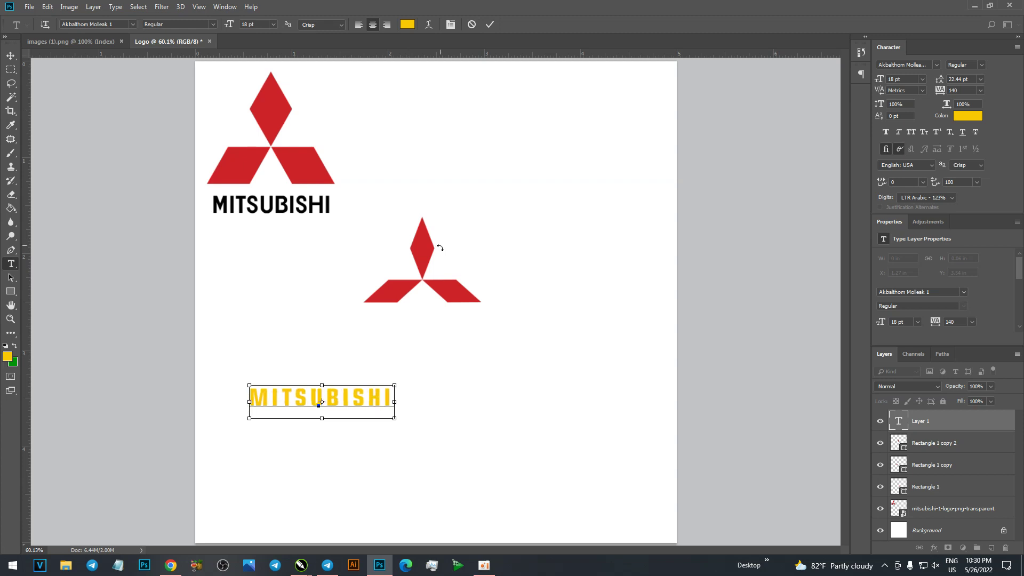
pyautogui.hotkey('ctrl', 'a')
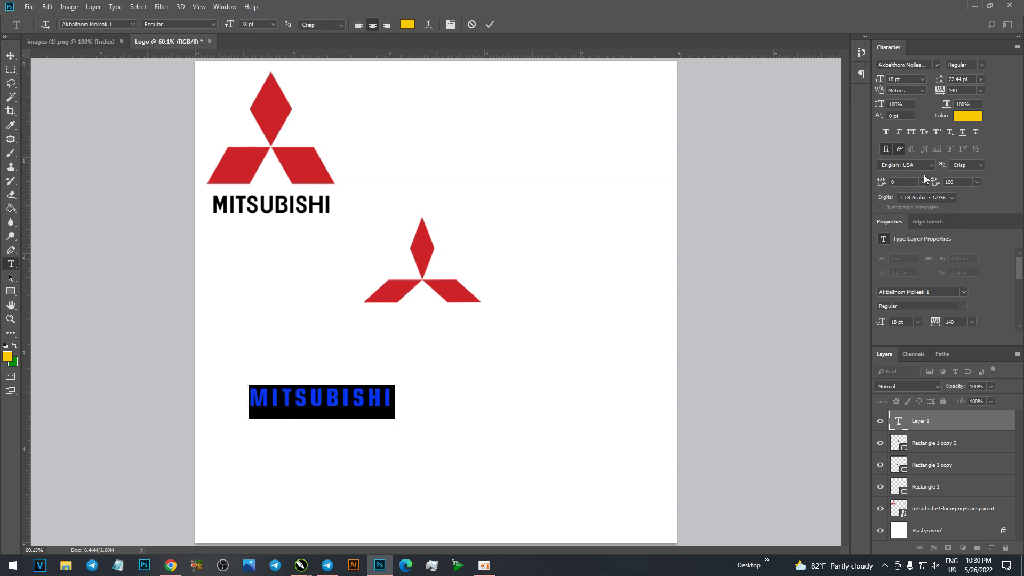
pyautogui.click(936, 66)
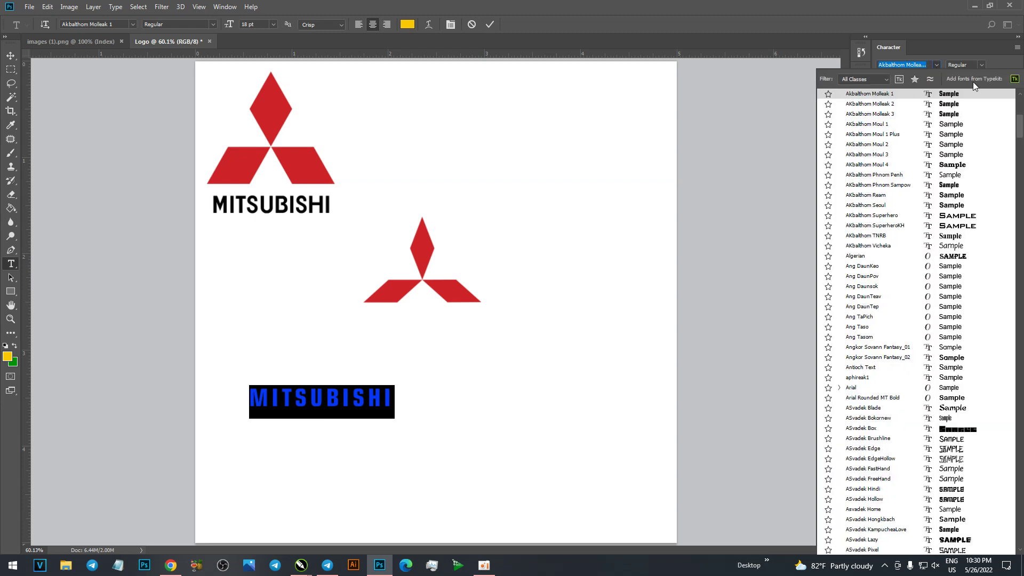
pyautogui.click(940, 206)
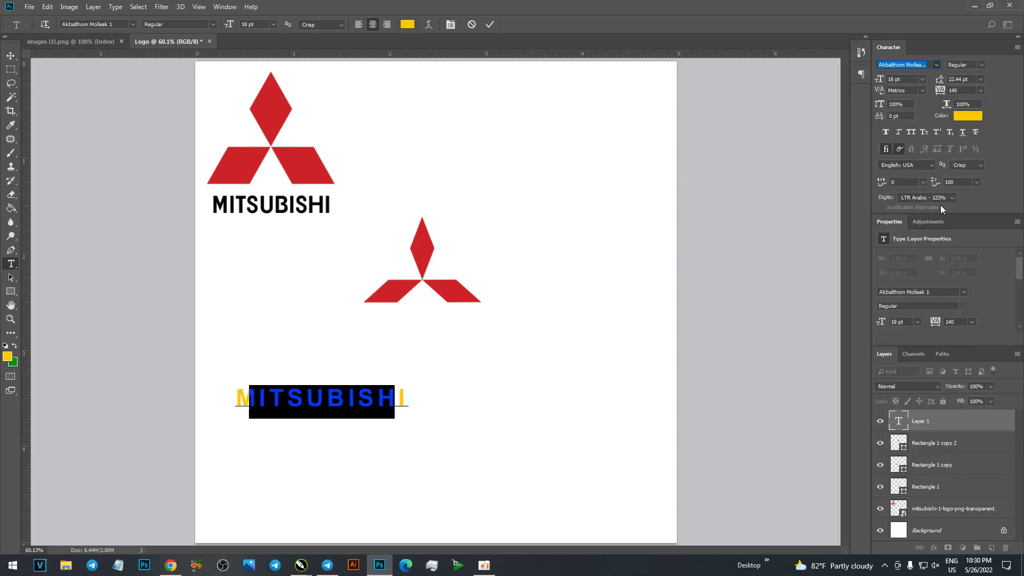
pyautogui.click(11, 56)
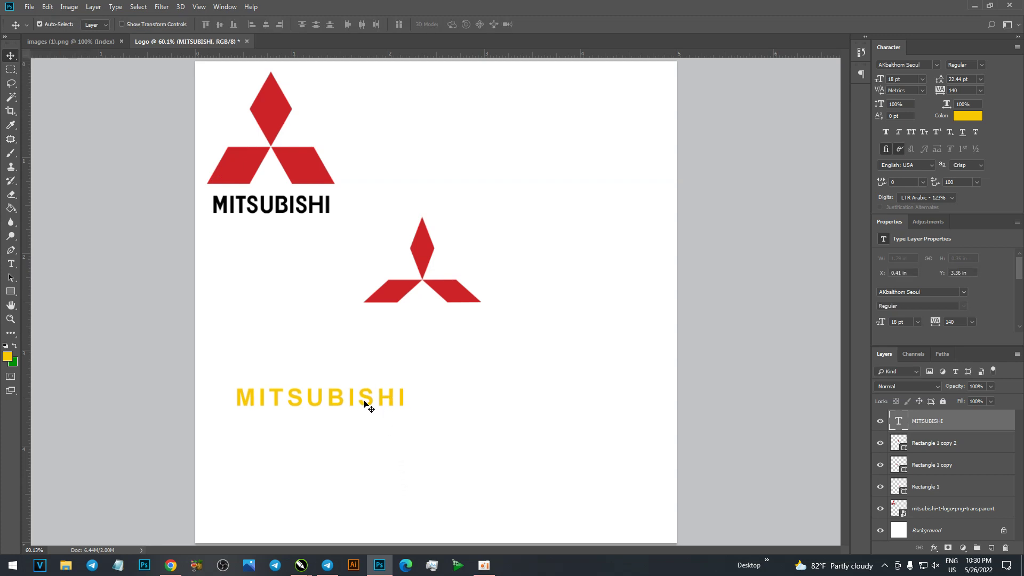
# Centre the MITSUBISHI text under the diamond mark and scale it to about 63%.
pyautogui.moveTo(364, 404); pyautogui.dragTo(472, 330)
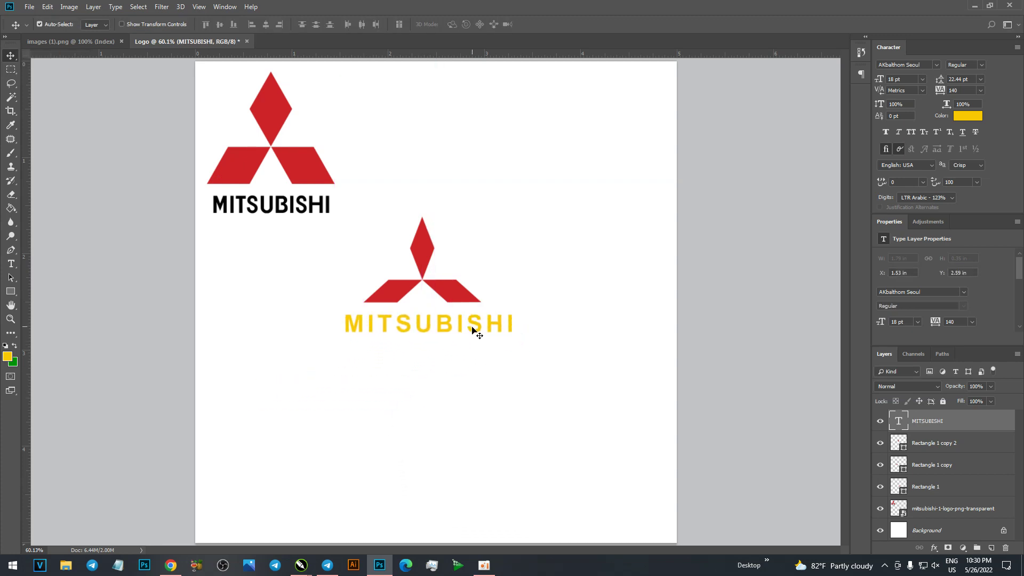
pyautogui.hotkey('ctrl', 't')
pyautogui.moveTo(497, 347); pyautogui.dragTo(488, 347)
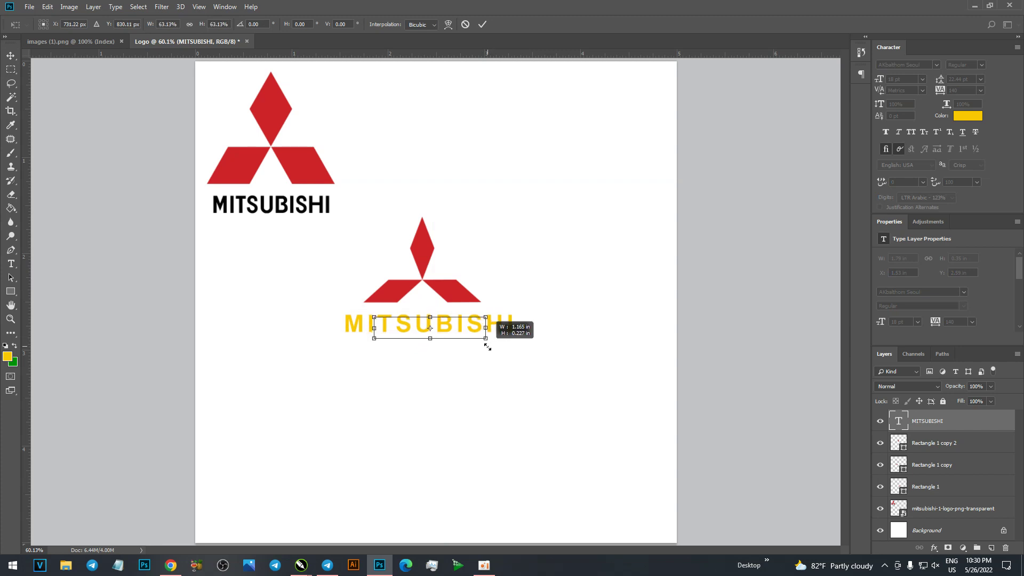
pyautogui.moveTo(487, 347); pyautogui.dragTo(487, 346)
pyautogui.press('Return')
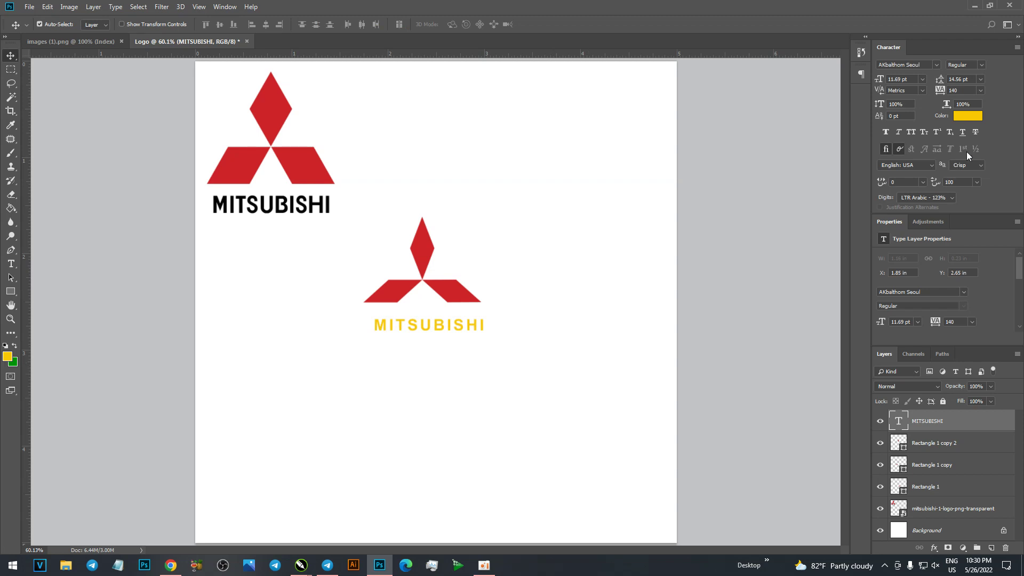
# Recolour the MITSUBISHI text black, sampled from the original logo's lettering.
pyautogui.click(972, 121)
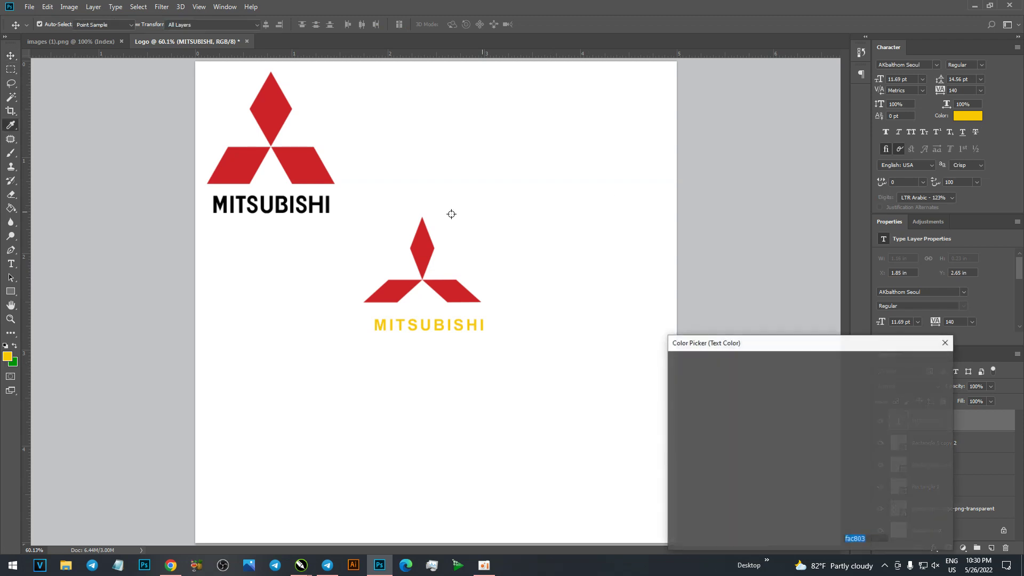
pyautogui.click(327, 202)
pyautogui.click(917, 364)
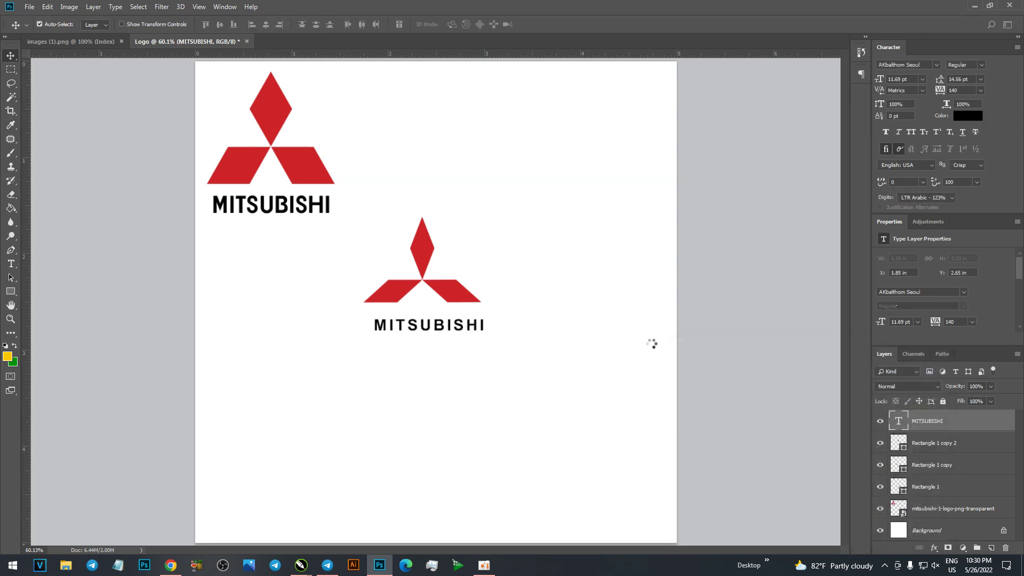
pyautogui.scroll(2, 427, 349)
pyautogui.scroll(2, 429, 340)
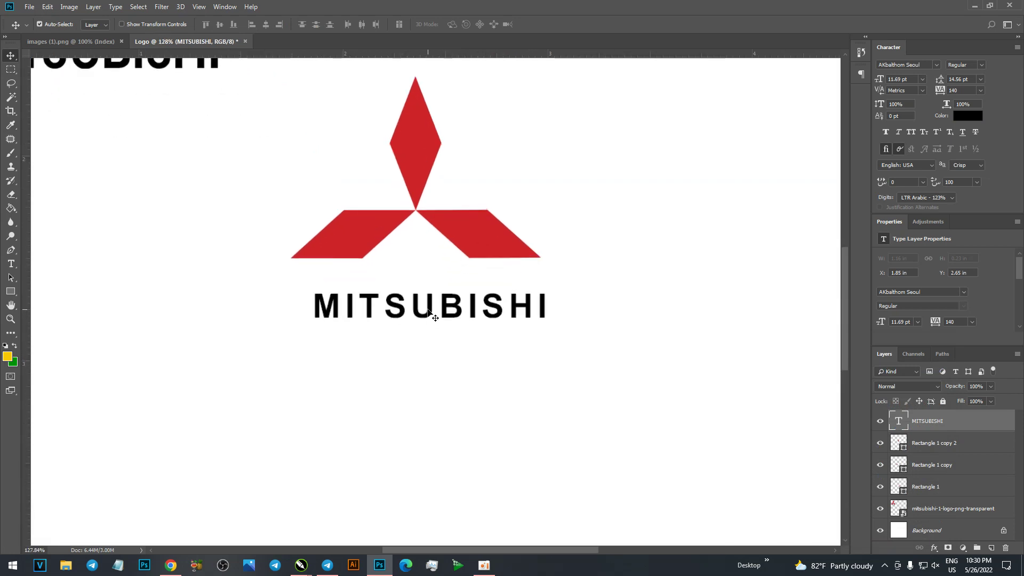
# Stretch MITSUBISHI to about 105% wide and 20% taller, with letter spacing 100.
pyautogui.moveTo(428, 311); pyautogui.dragTo(410, 297)
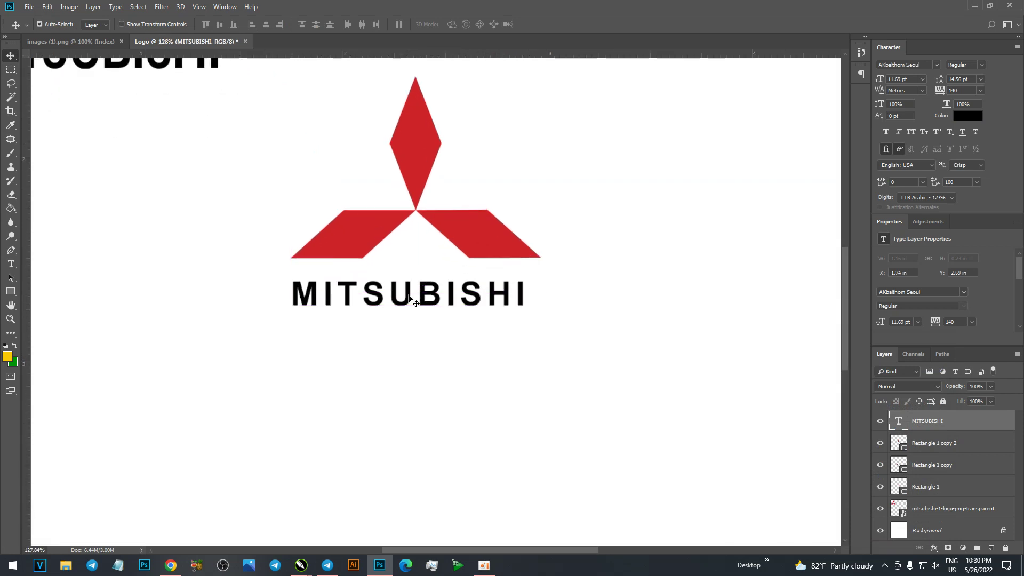
pyautogui.hotkey('ctrl', 't')
pyautogui.moveTo(533, 302); pyautogui.dragTo(545, 302)
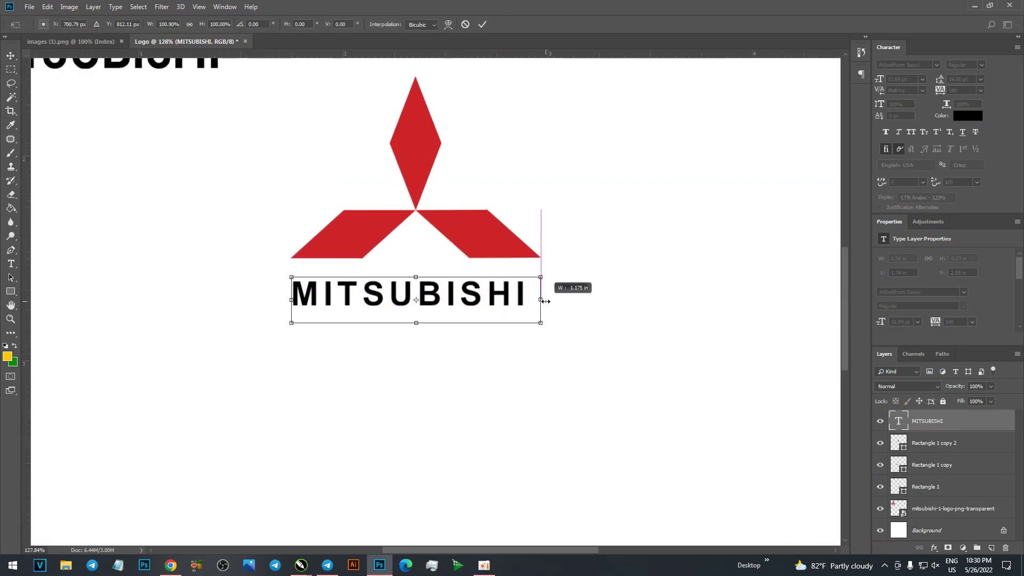
pyautogui.moveTo(416, 323); pyautogui.dragTo(412, 334)
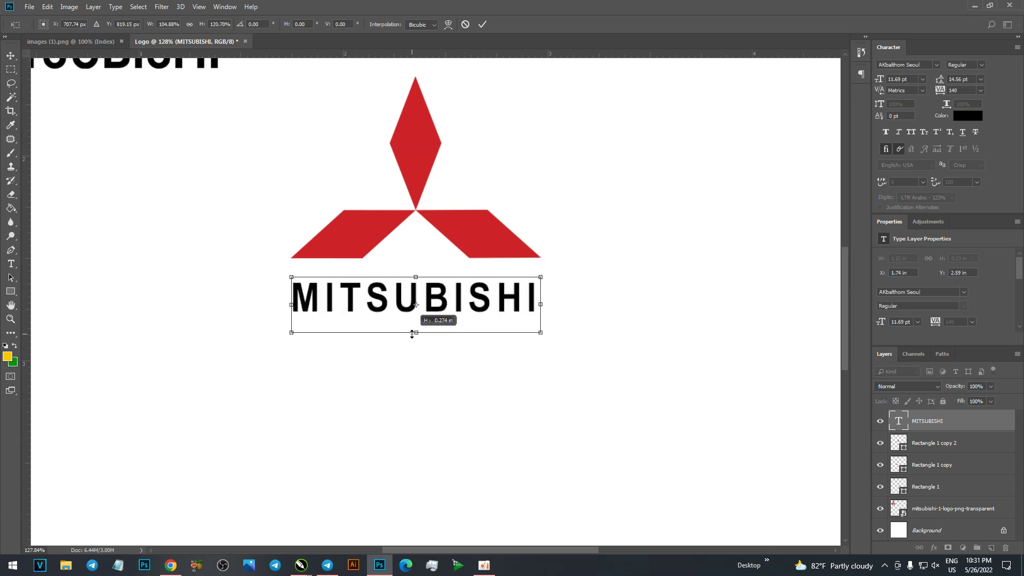
pyautogui.press('Return')
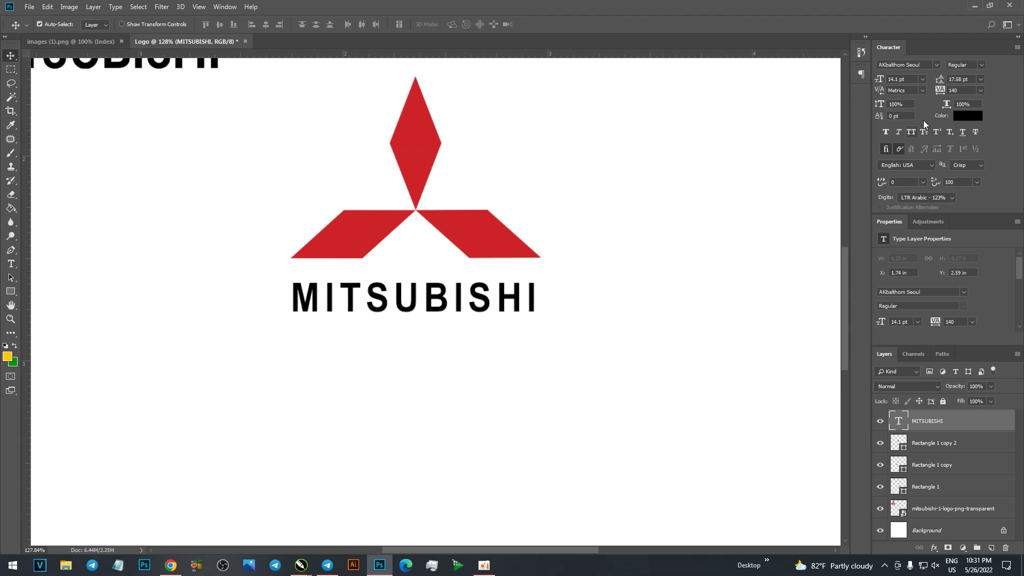
pyautogui.write('100')
pyautogui.press('Return')
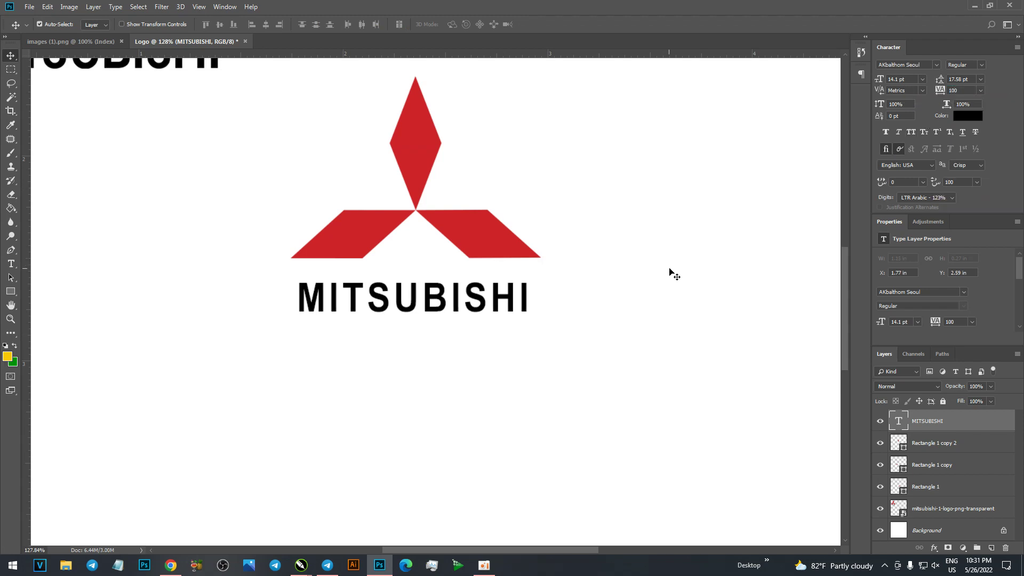
# Make the MITSUBISHI text taller again and narrow it to 80% width.
pyautogui.moveTo(511, 300); pyautogui.dragTo(540, 302)
pyautogui.hotkey('ctrl', 't')
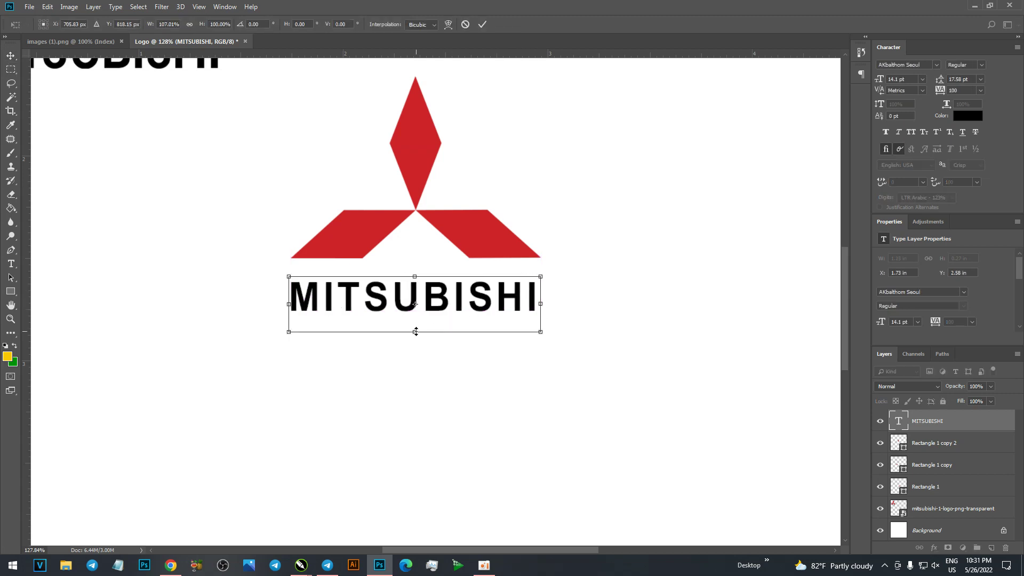
pyautogui.moveTo(416, 332); pyautogui.dragTo(414, 338)
pyautogui.press('Return')
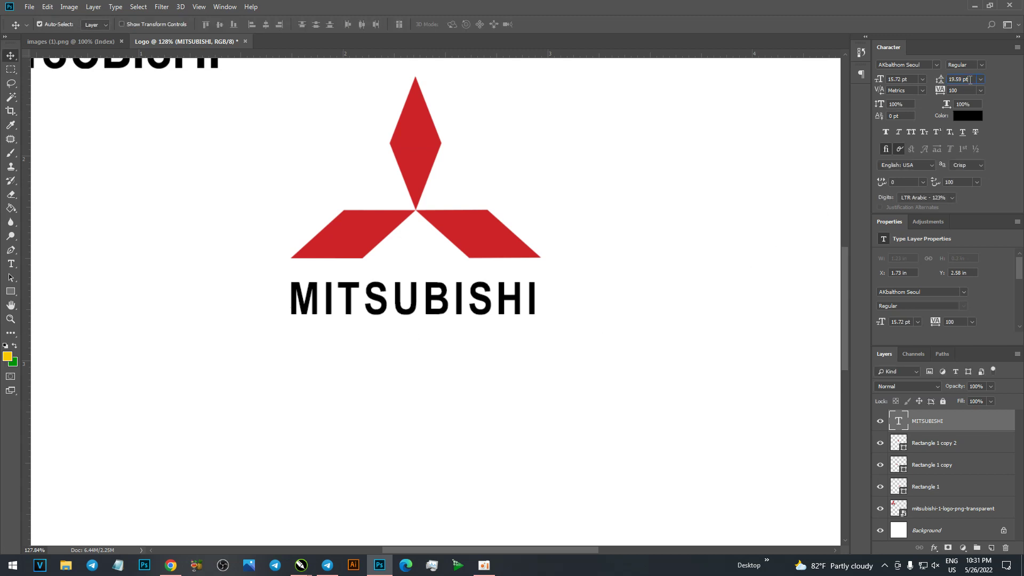
pyautogui.write('80')
pyautogui.press('Return')
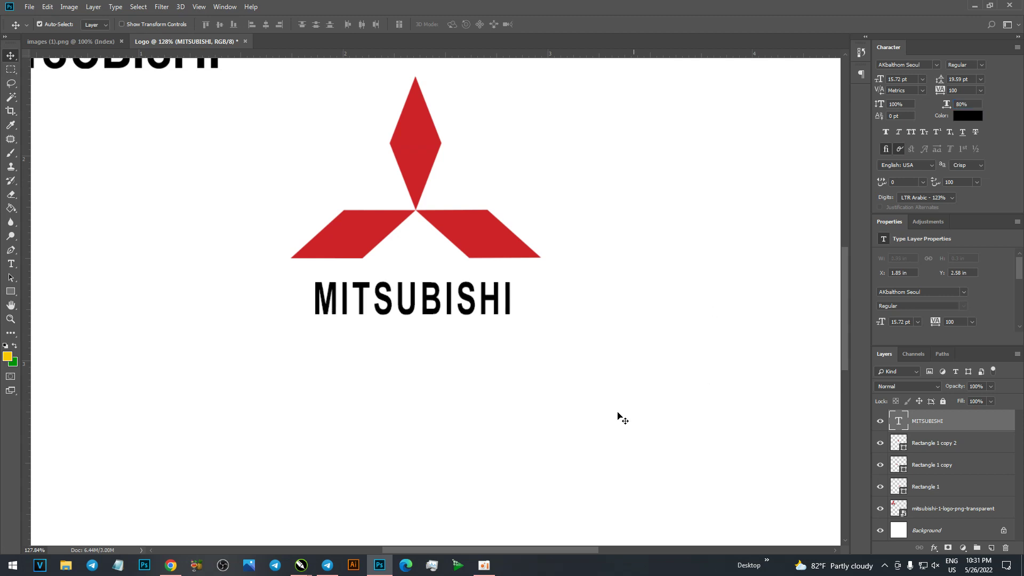
# Enlarge MITSUBISHI to about 122% and align it with the diamonds above.
pyautogui.hotkey('ctrl', 't')
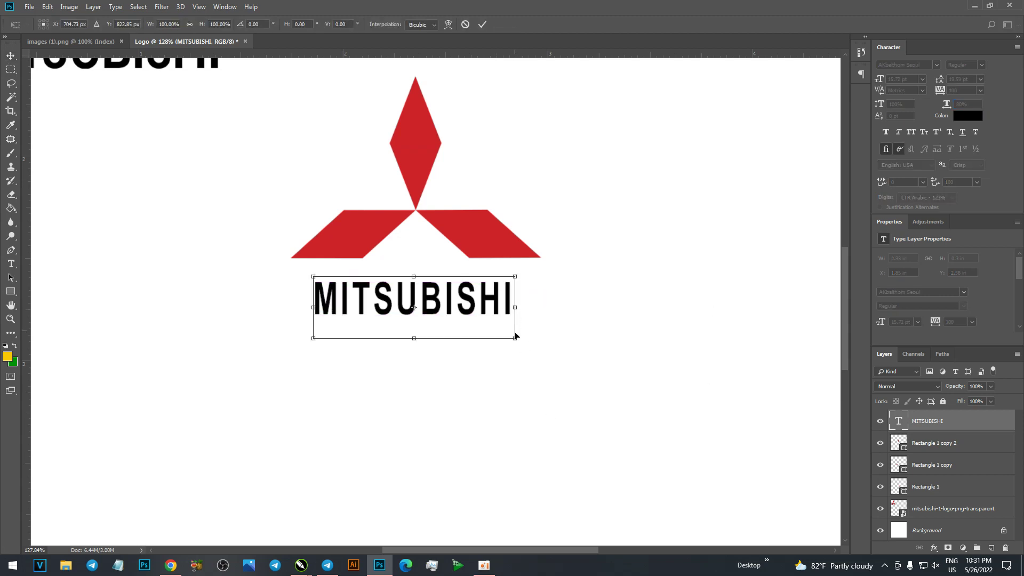
pyautogui.moveTo(515, 345); pyautogui.dragTo(534, 363)
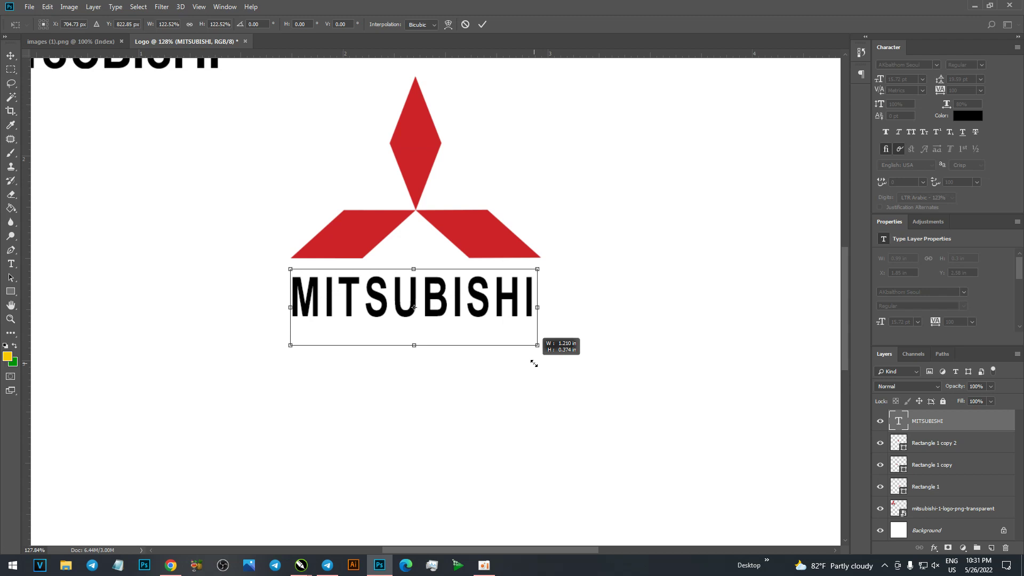
pyautogui.moveTo(500, 301); pyautogui.dragTo(503, 300)
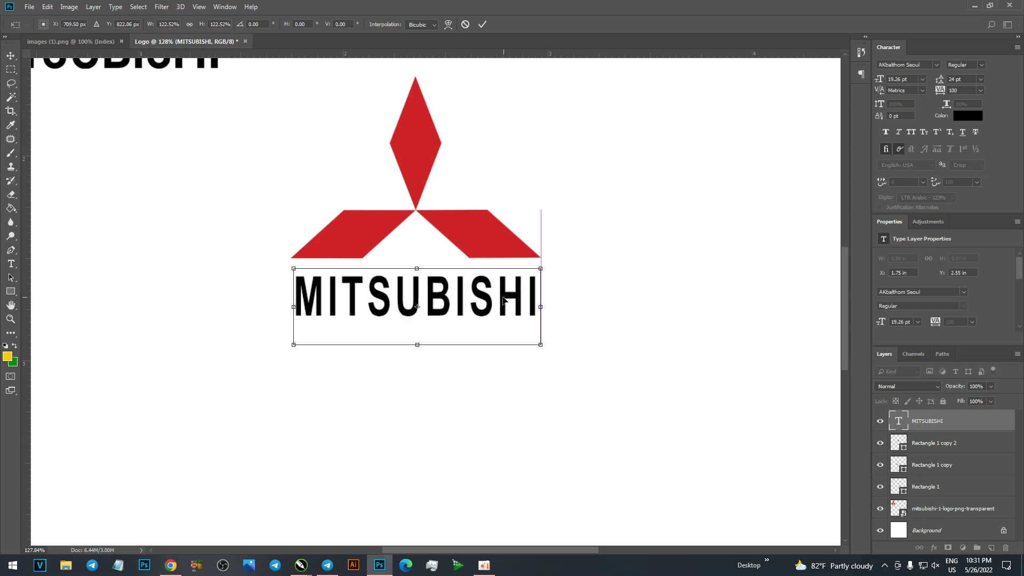
pyautogui.press('Return')
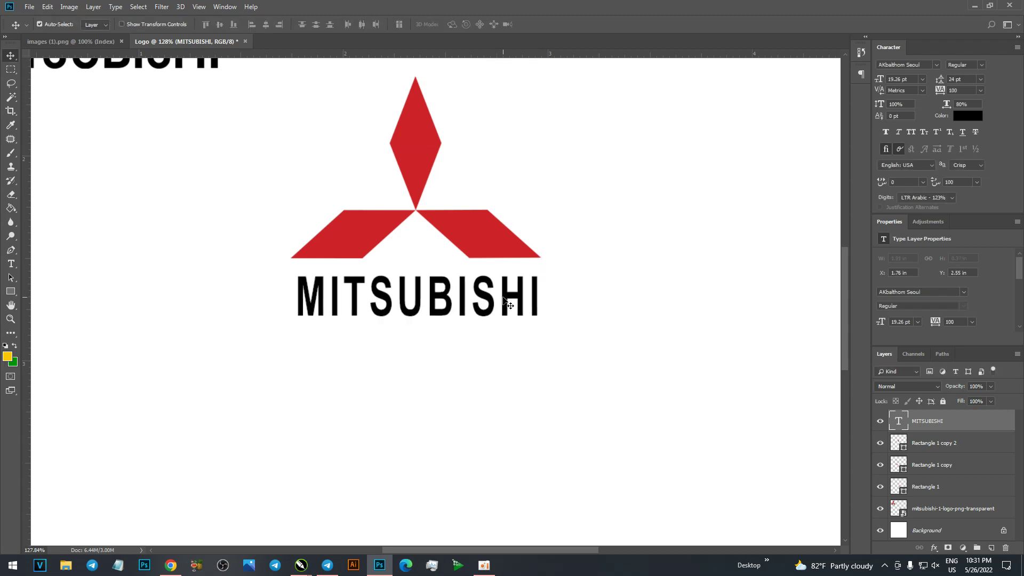
pyautogui.moveTo(505, 301); pyautogui.dragTo(503, 301)
pyautogui.hotkey('ctrl', '0')
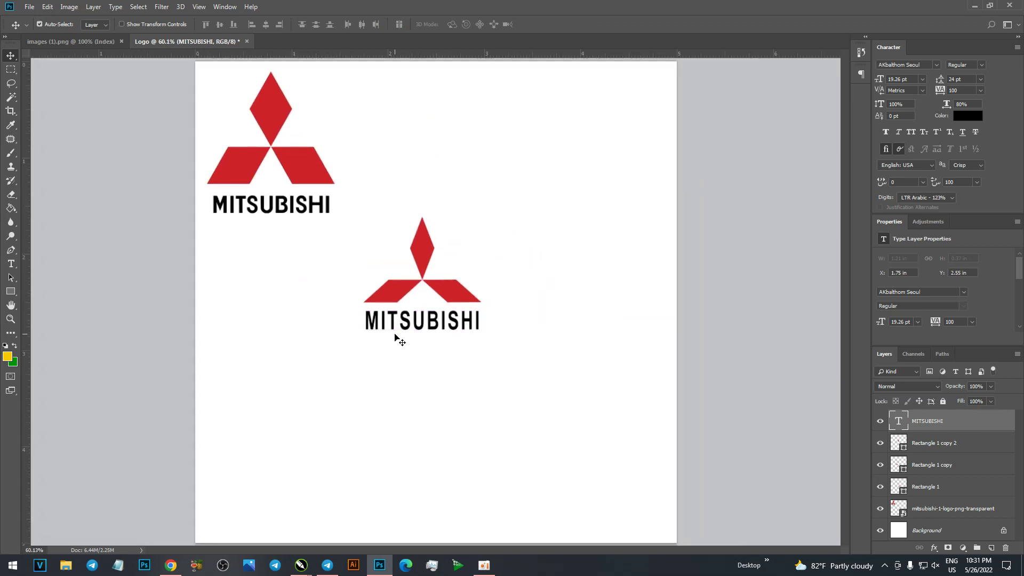
# Select the rebuilt logo's MITSUBISHI text and three diamonds and delete them.
pyautogui.moveTo(423, 165); pyautogui.dragTo(485, 448)
pyautogui.moveTo(599, 130); pyautogui.dragTo(394, 388)
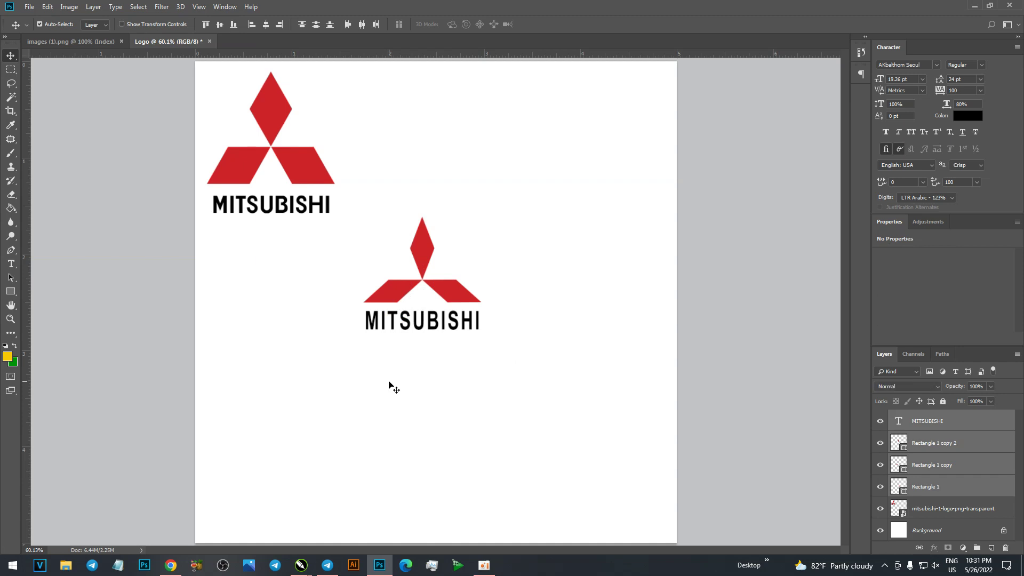
pyautogui.press('Delete')
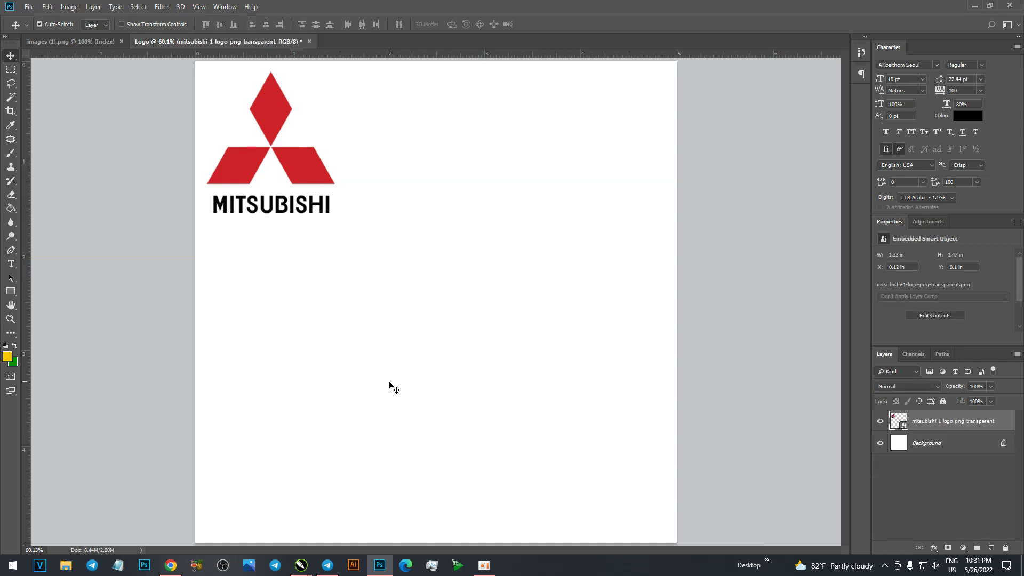
# Return to the Google Images results for 'logo' in Chrome.
pyautogui.click(484, 564)
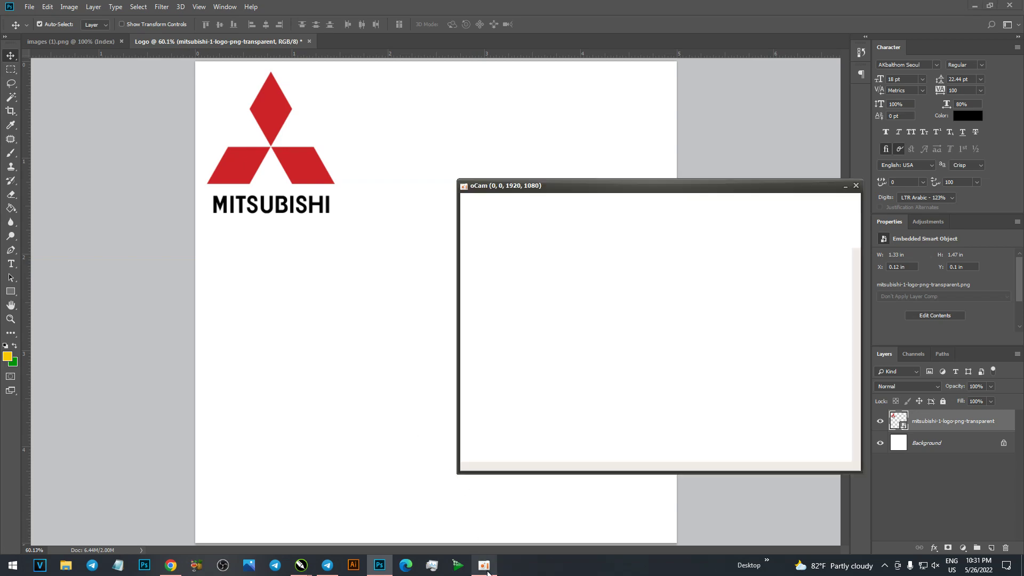
pyautogui.click(845, 187)
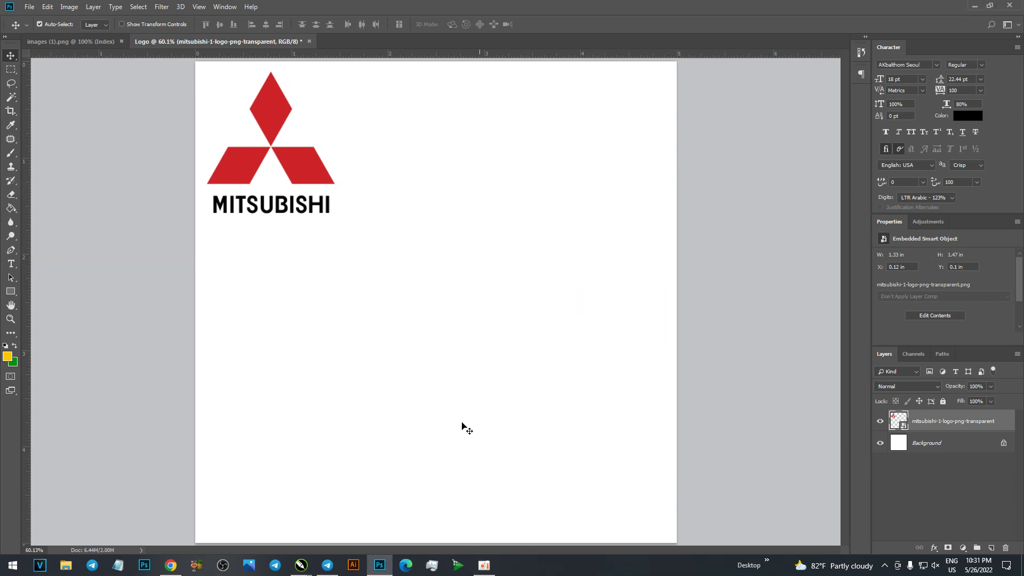
pyautogui.click(170, 565)
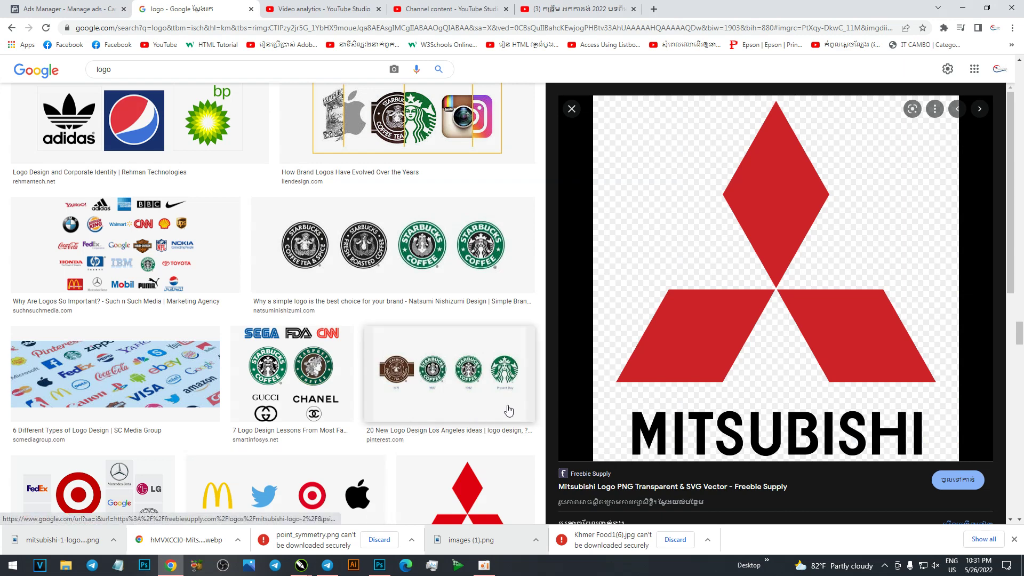
# Save the adidas, Pepsi and BP logo image from the results to the computer.
pyautogui.click(80, 127)
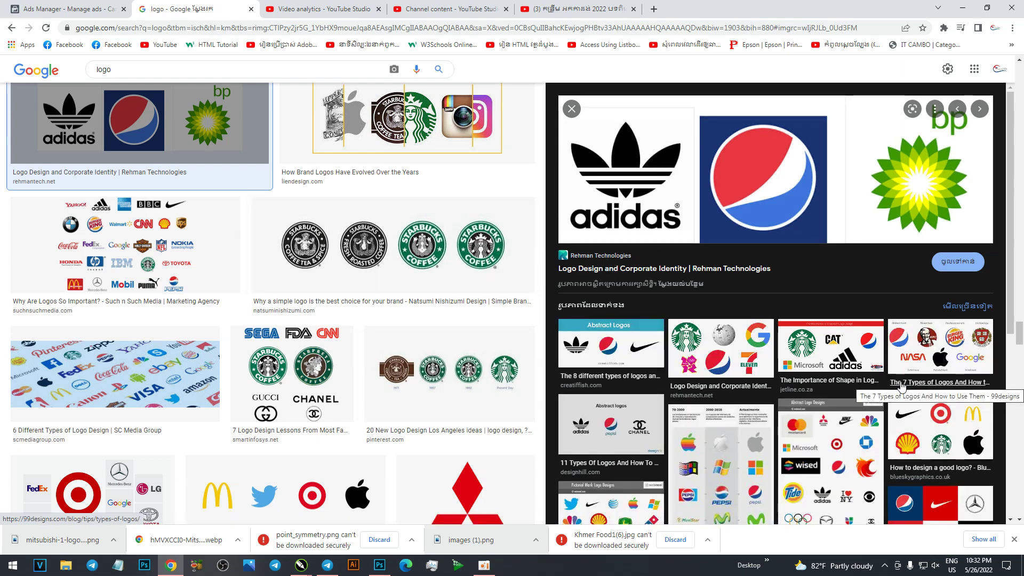
pyautogui.rightClick(633, 168)
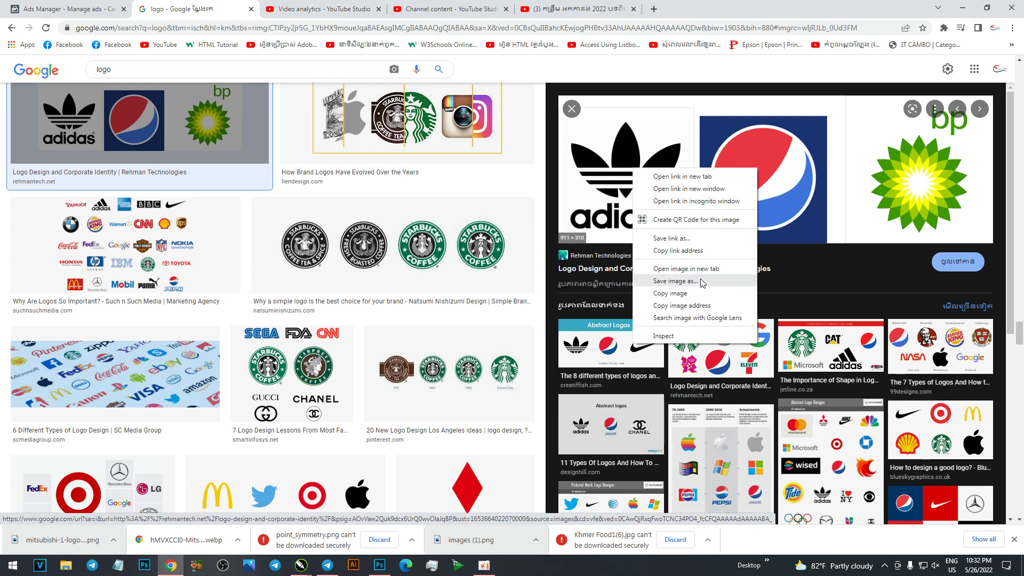
pyautogui.click(693, 281)
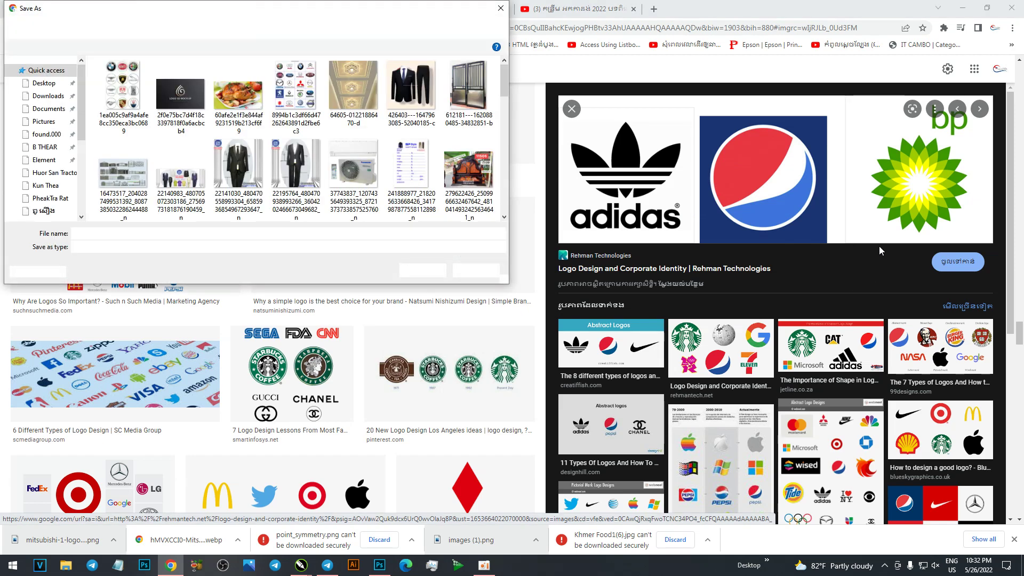
pyautogui.click(423, 271)
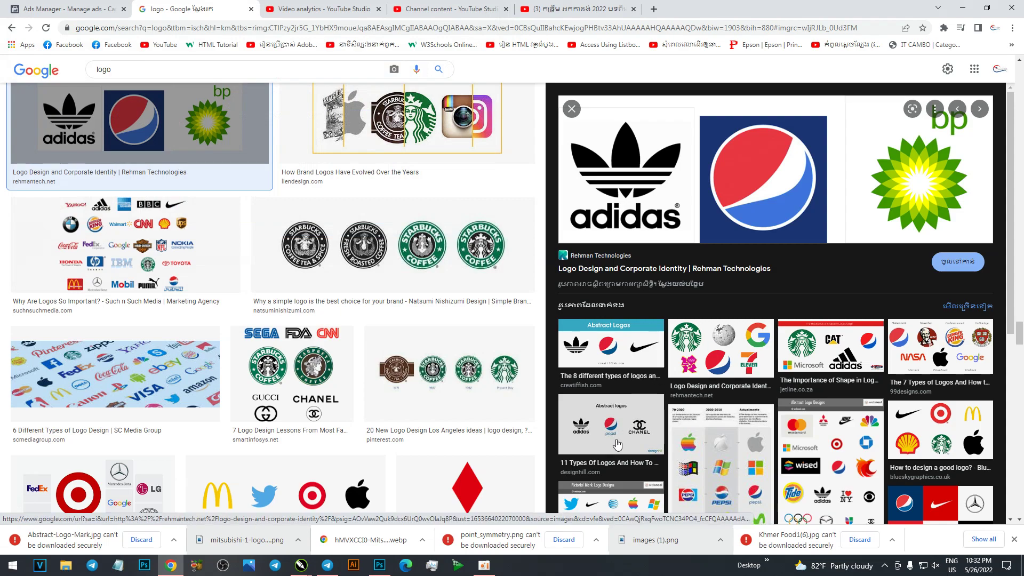
# Preview the Abstract Logos and Jetline 'Importance of Shape' images, then select the search words.
pyautogui.click(610, 351)
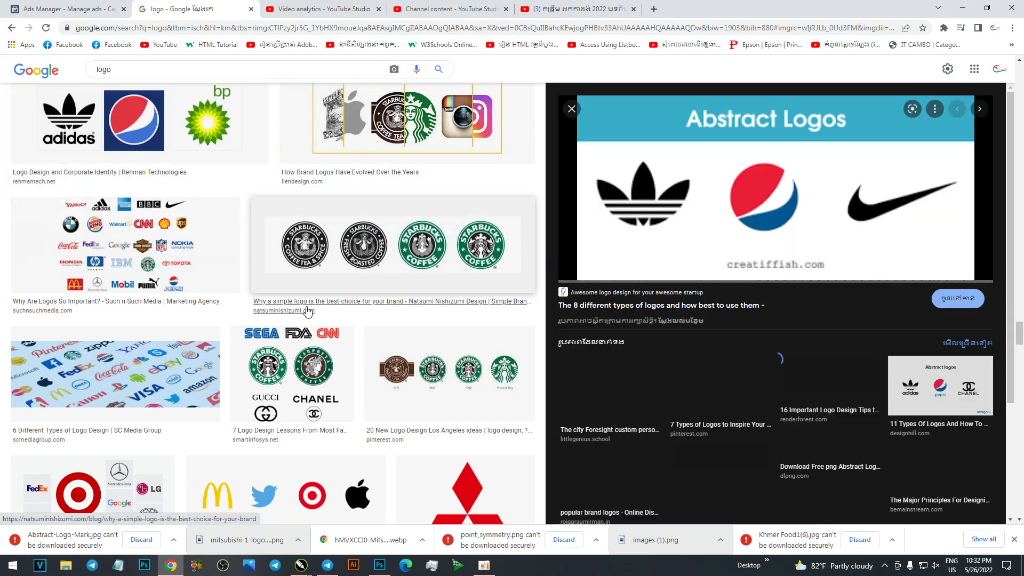
pyautogui.scroll(-5, 264, 291)
pyautogui.scroll(-3, 274, 288)
pyautogui.scroll(5, 288, 289)
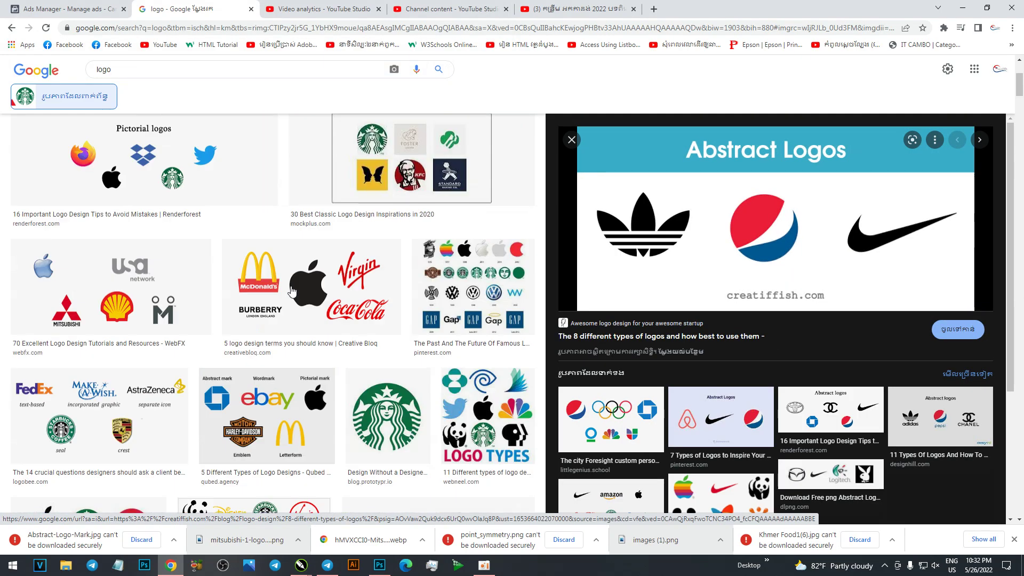
pyautogui.scroll(4, 288, 291)
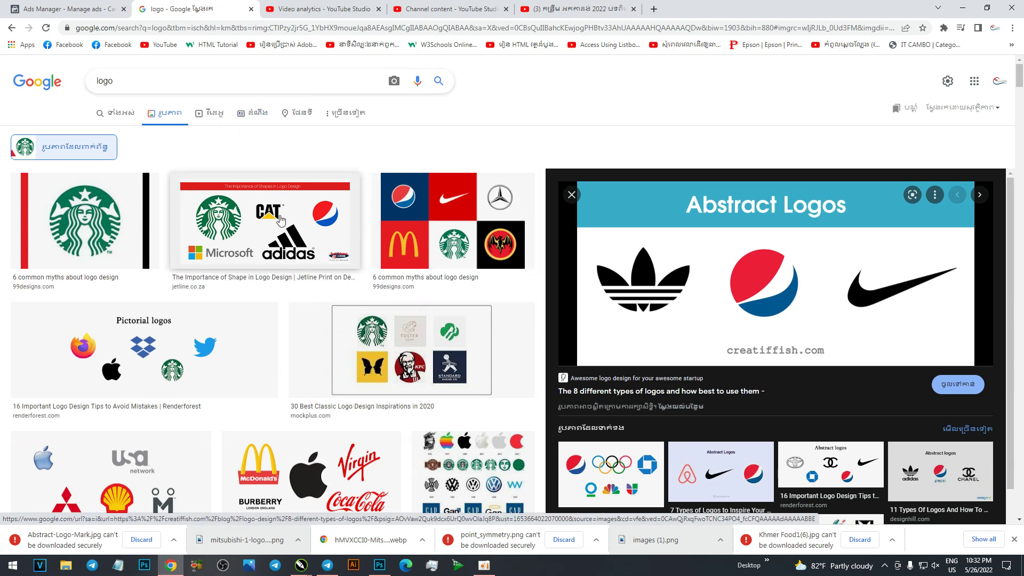
pyautogui.click(273, 230)
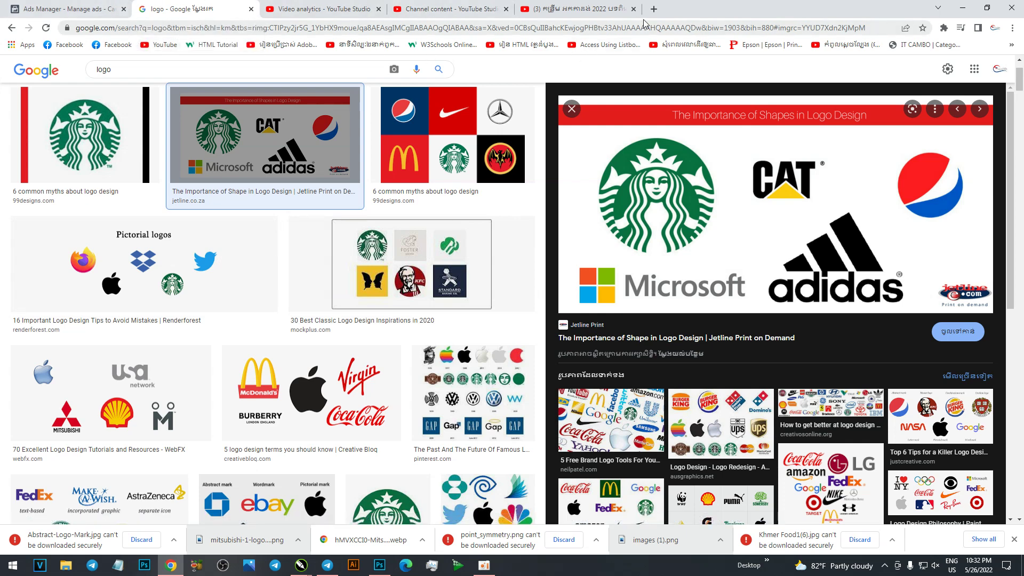
pyautogui.doubleClick(104, 69)
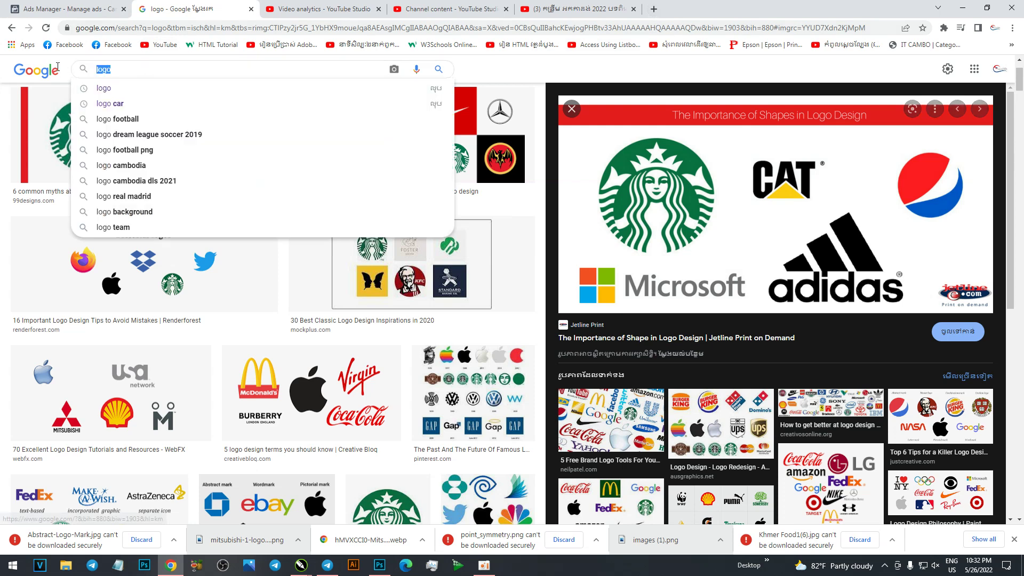
# Search images for ADDIDAS and save the black adidas Originals trefoil as download.png.
pyautogui.write('A')
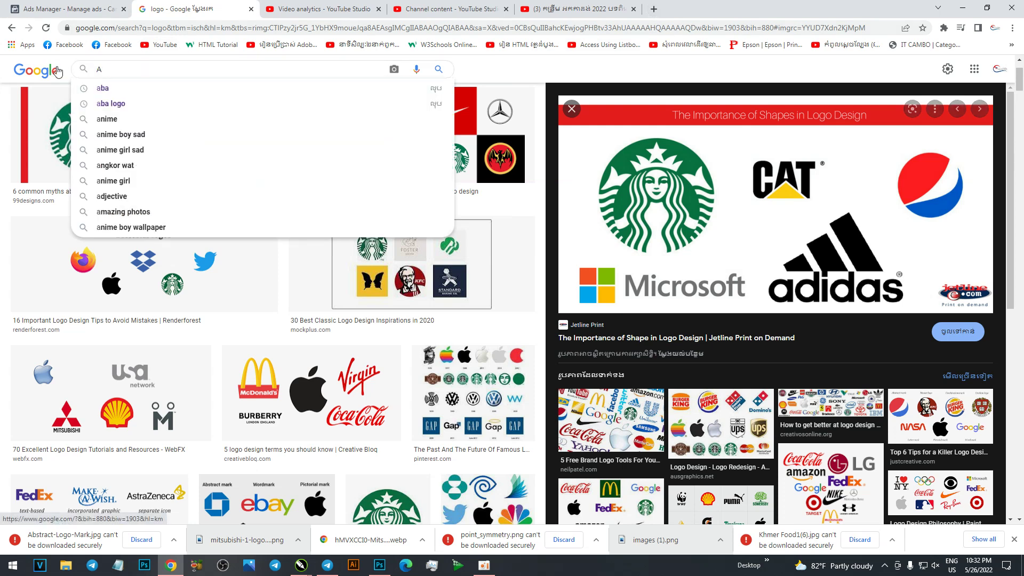
pyautogui.write('DDI')
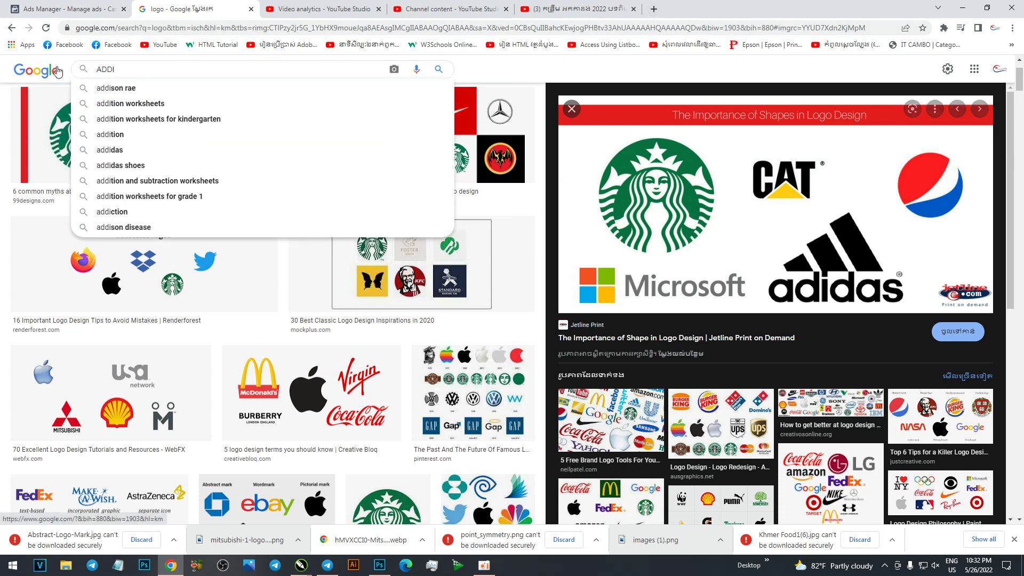
pyautogui.write('DAS')
pyautogui.press('Return')
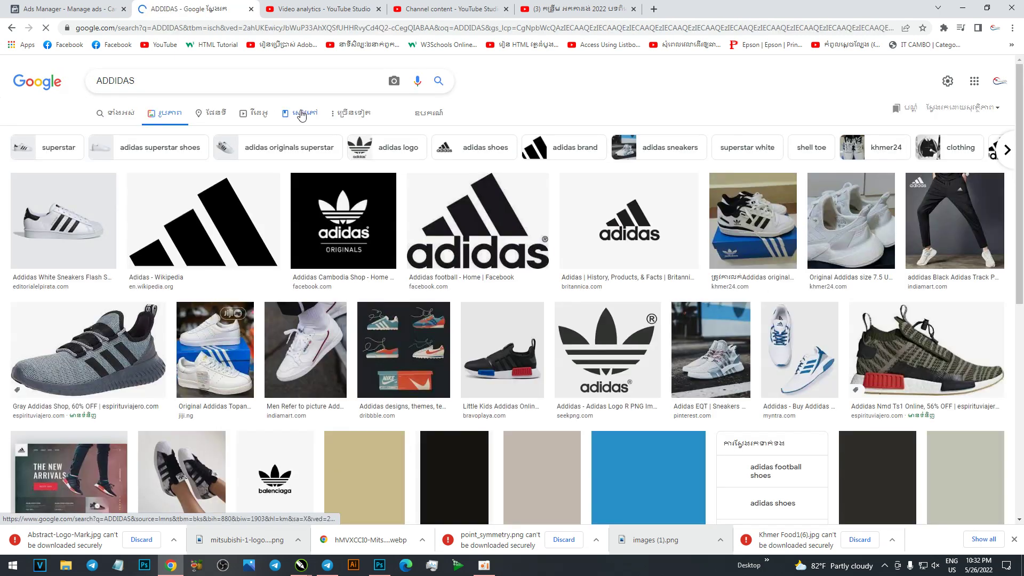
pyautogui.click(335, 223)
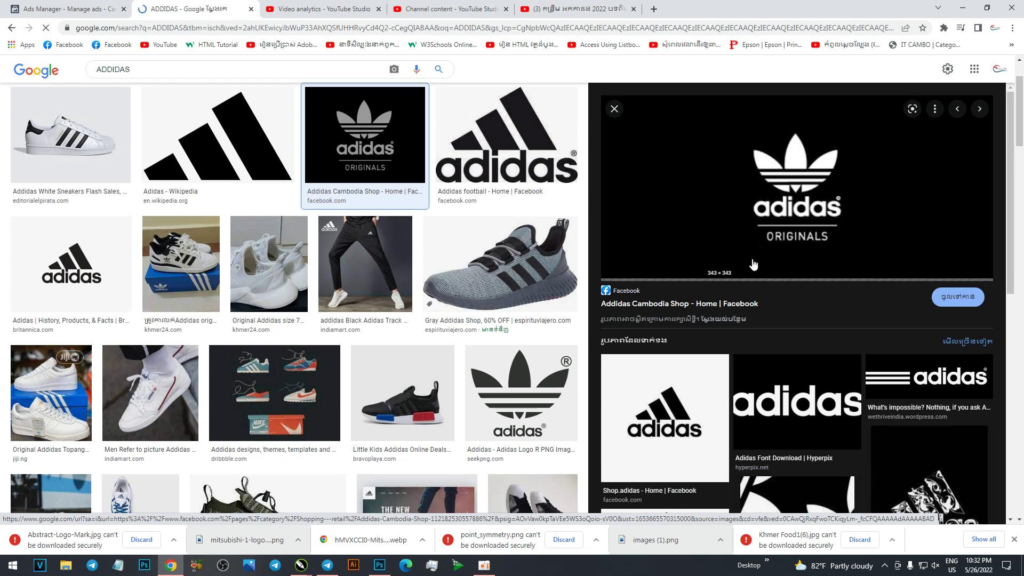
pyautogui.rightClick(776, 197)
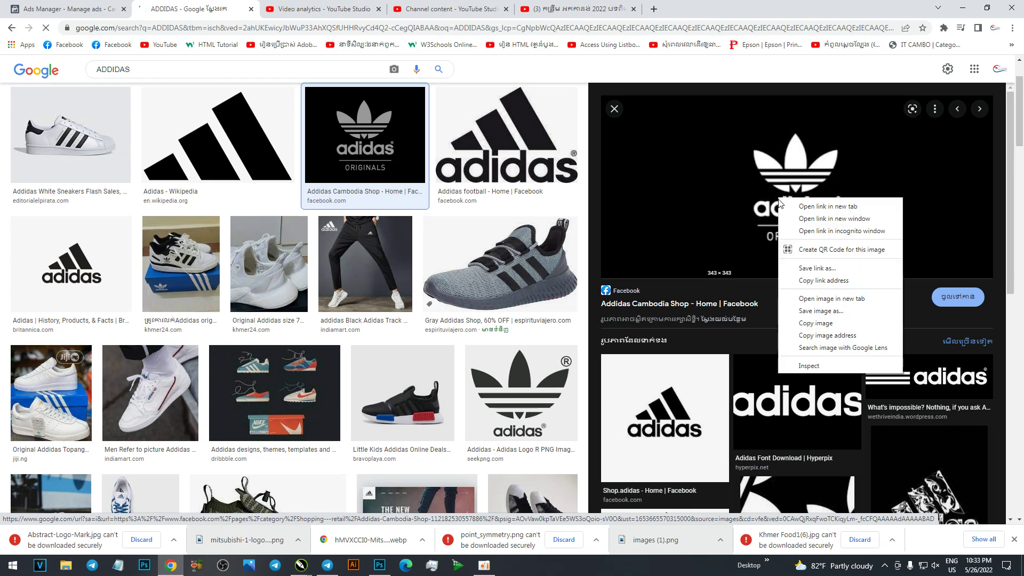
pyautogui.click(829, 313)
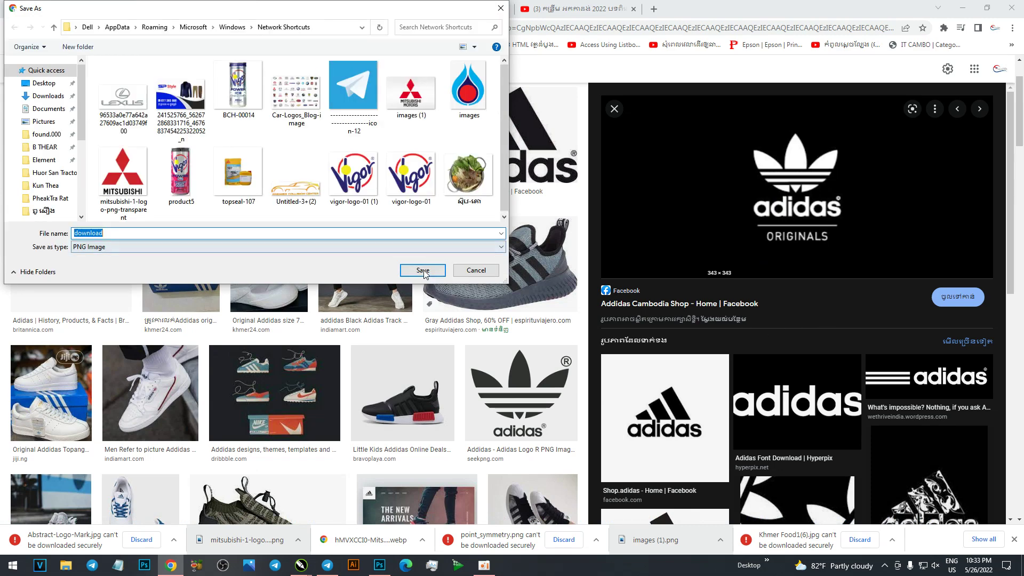
pyautogui.click(423, 271)
# Place download.png onto the Logo canvas beside the Mitsubishi logo.
pyautogui.moveTo(48, 540); pyautogui.dragTo(387, 570)
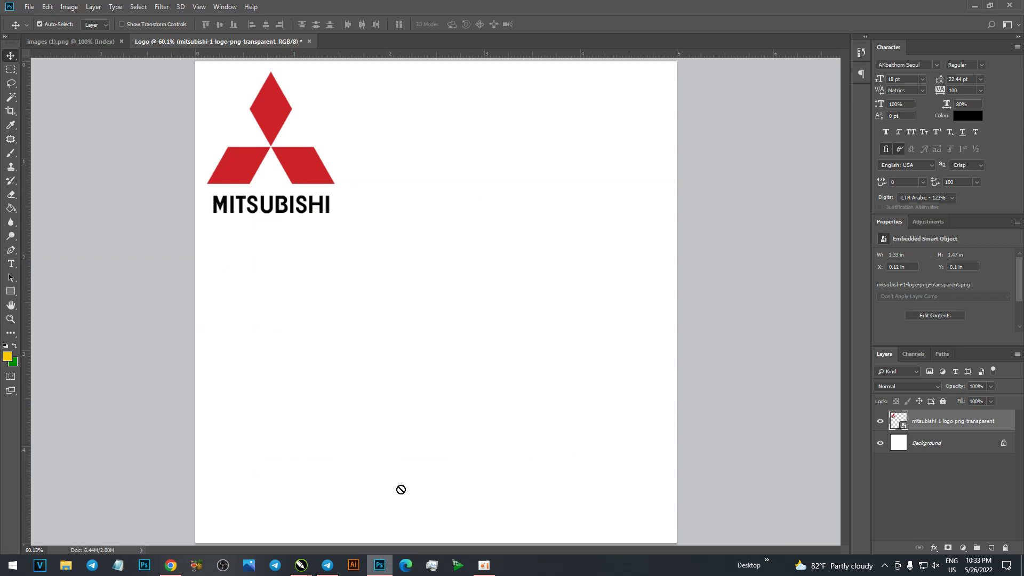
pyautogui.moveTo(387, 570); pyautogui.dragTo(464, 288)
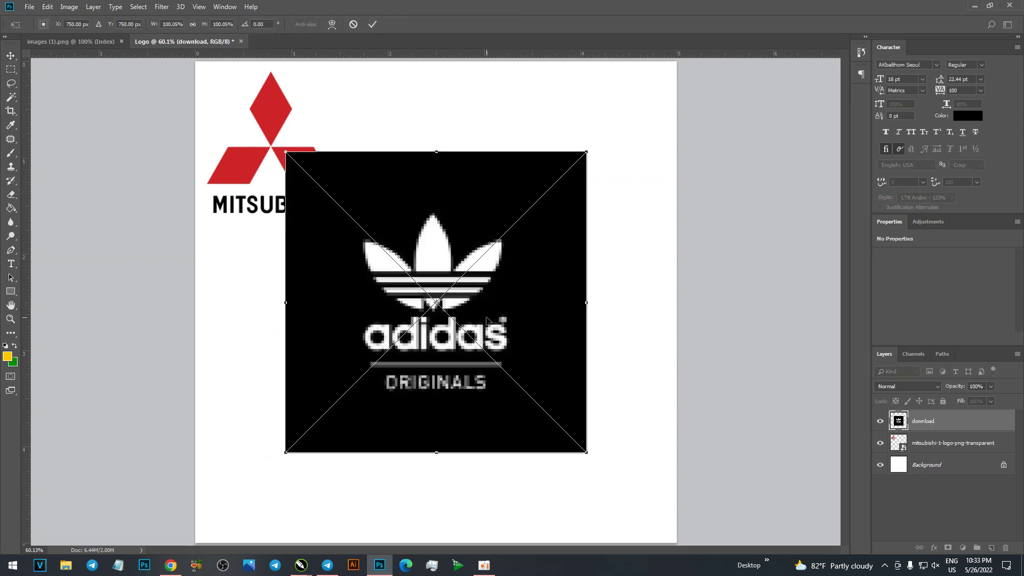
pyautogui.press('Return')
pyautogui.moveTo(486, 296); pyautogui.dragTo(556, 259)
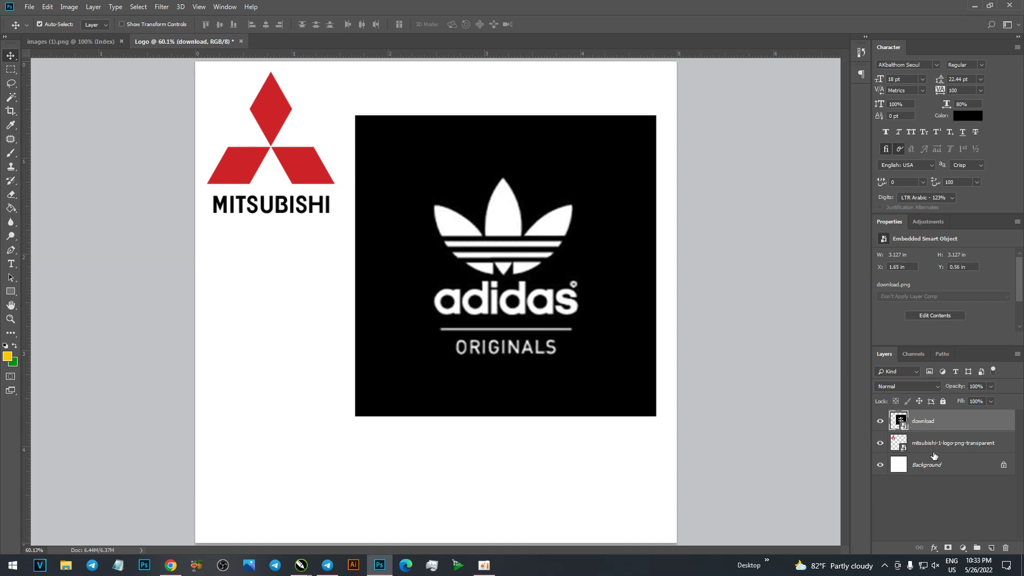
# Draw a white rectangle above the Background layer covering the whole page.
pyautogui.click(667, 320)
pyautogui.scroll(-3, 426, 272)
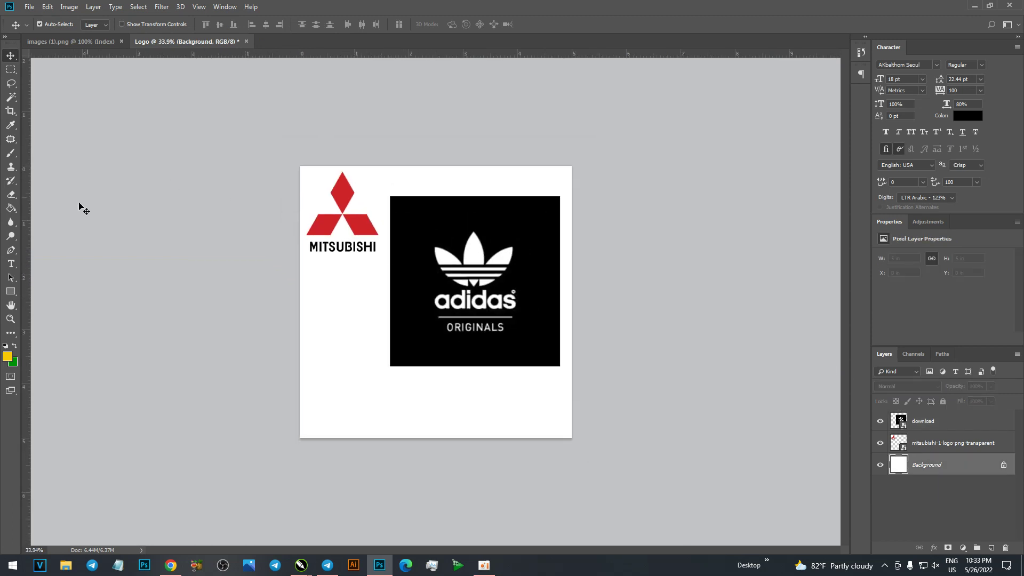
pyautogui.click(11, 291)
pyautogui.moveTo(259, 143); pyautogui.dragTo(612, 459)
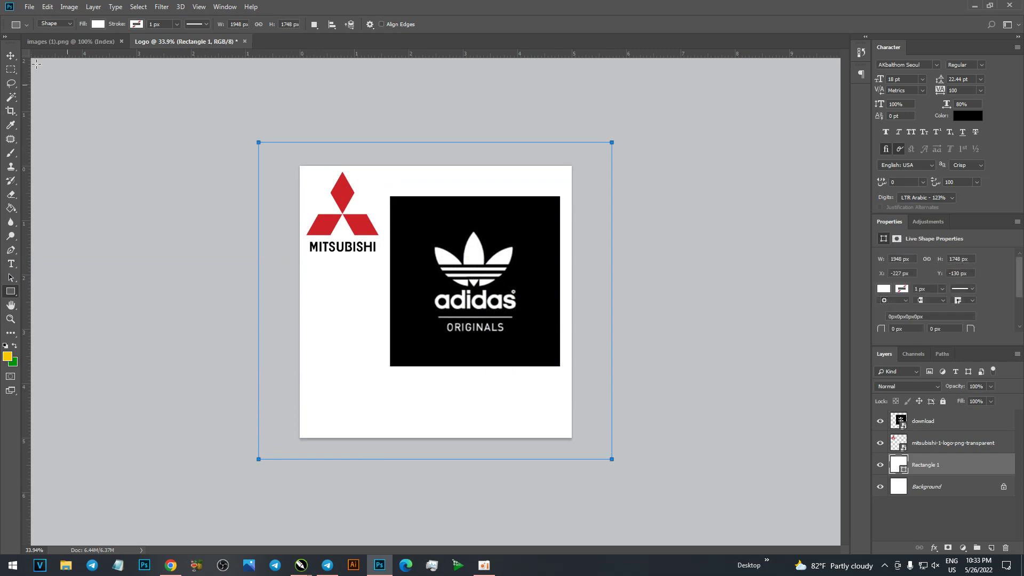
pyautogui.click(10, 55)
pyautogui.click(170, 565)
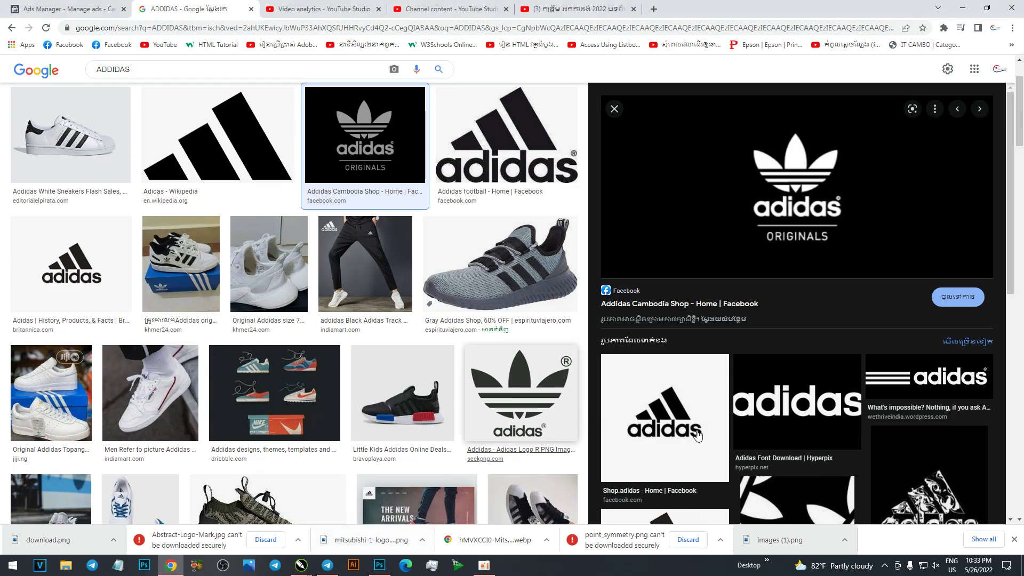
# Save the blue adidas trefoil logo from the image results as images (2).png.
pyautogui.scroll(-8, 534, 378)
pyautogui.scroll(-10, 732, 380)
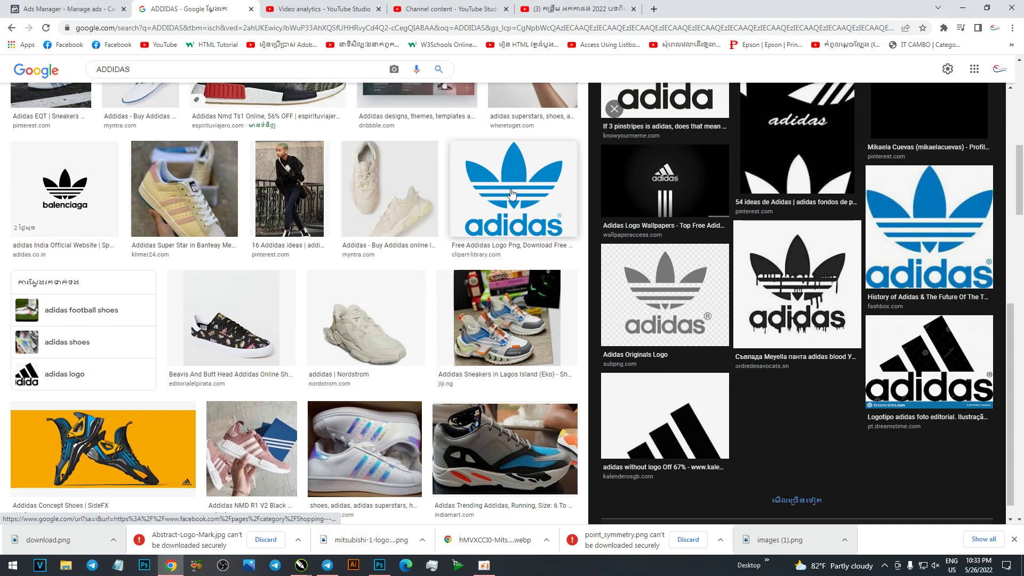
pyautogui.click(511, 193)
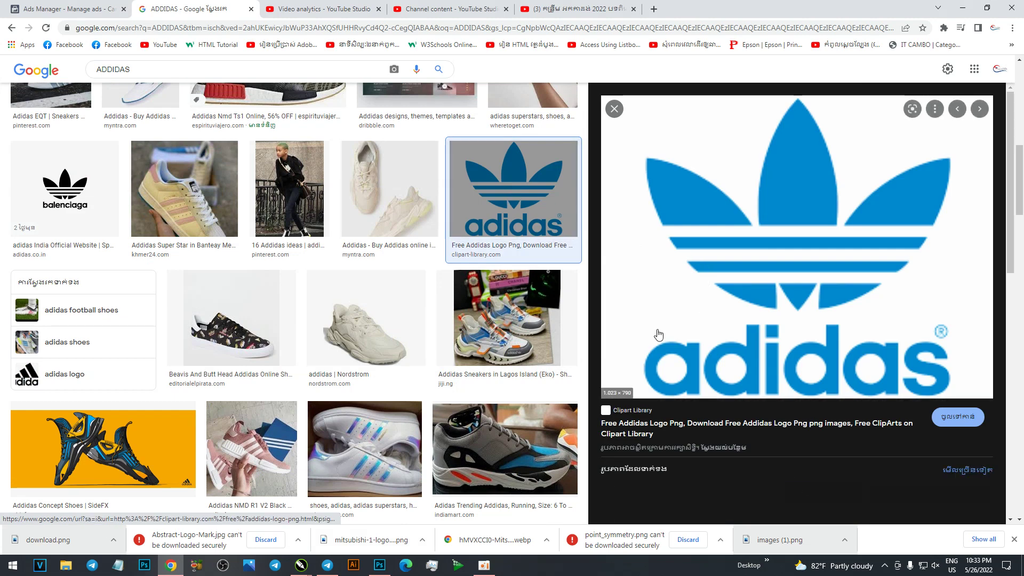
pyautogui.rightClick(766, 326)
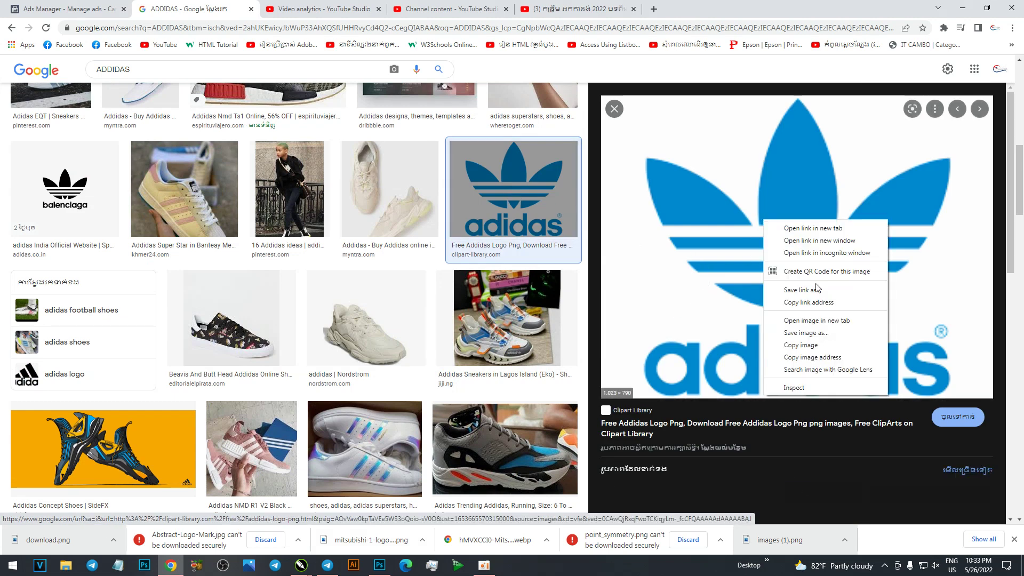
pyautogui.click(824, 334)
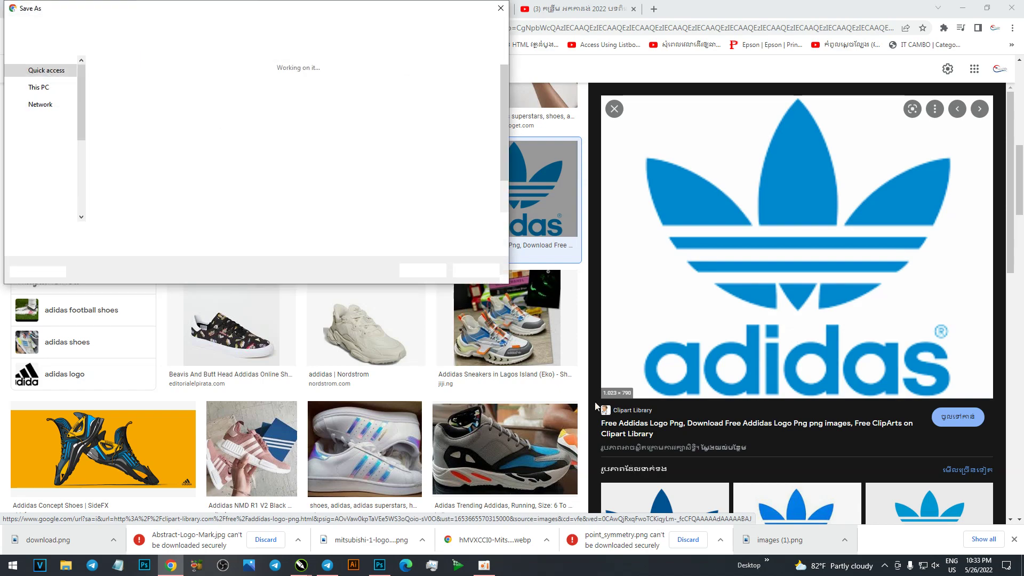
pyautogui.click(422, 270)
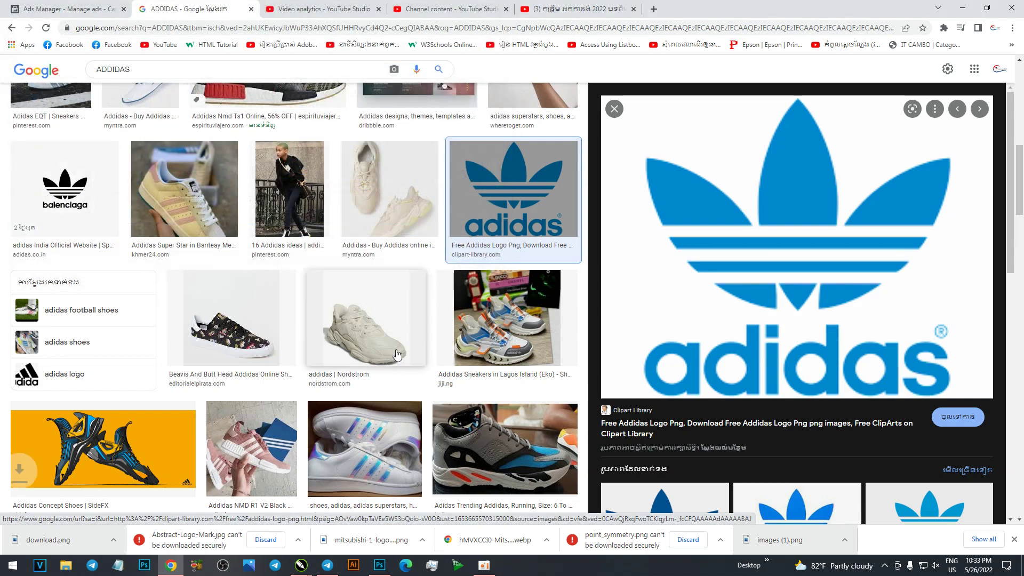
pyautogui.click(380, 565)
# Place the blue adidas logo images (2).png, delete the black adidas layer, and move the logo up-right.
pyautogui.moveTo(478, 392); pyautogui.dragTo(486, 366)
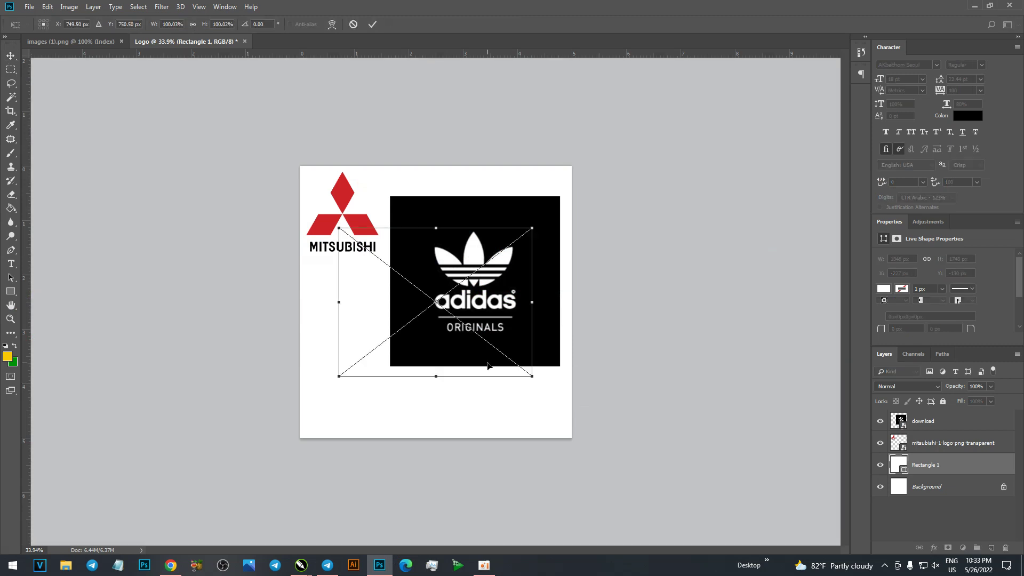
pyautogui.press('Return')
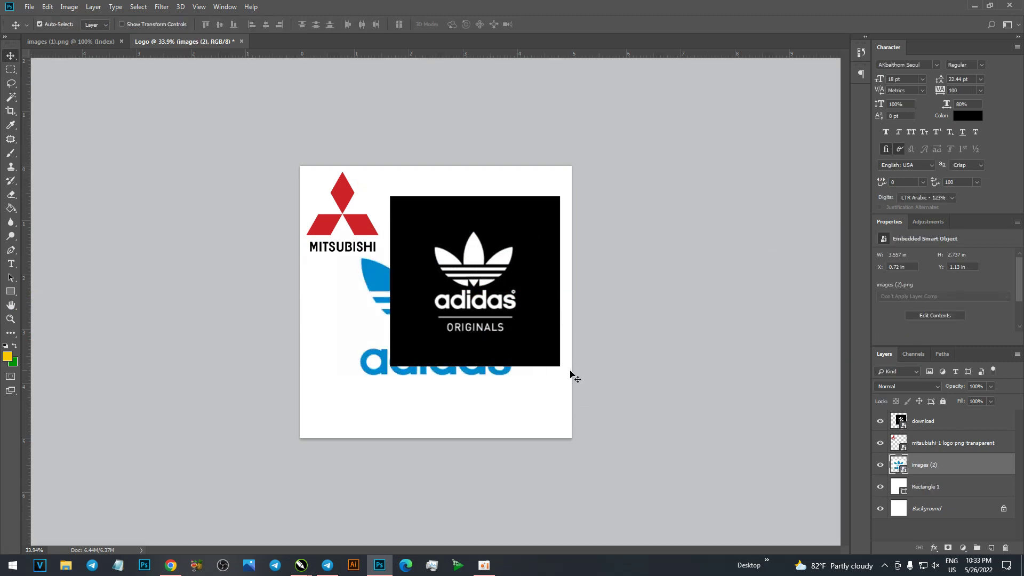
pyautogui.click(472, 259)
pyautogui.press('Delete')
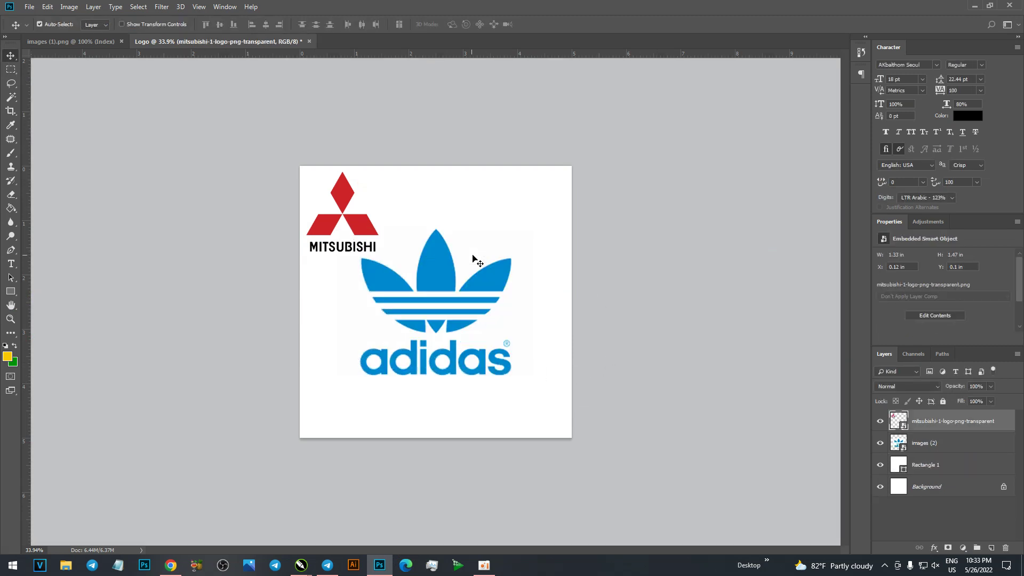
pyautogui.moveTo(487, 348); pyautogui.dragTo(513, 286)
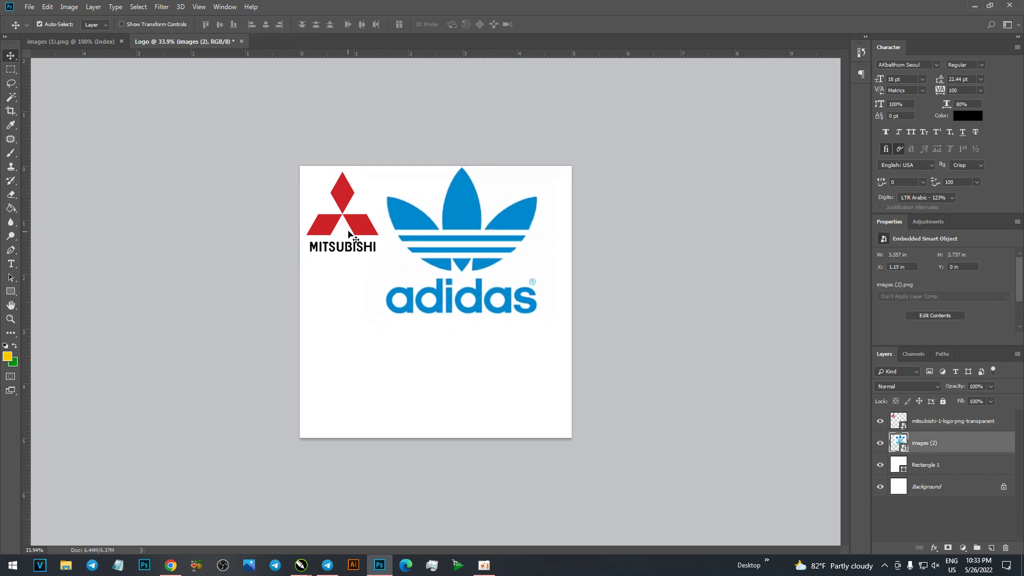
# Scale down the Mitsubishi logo slightly and the blue adidas logo to about half size.
pyautogui.click(364, 227)
pyautogui.hotkey('ctrl', 't')
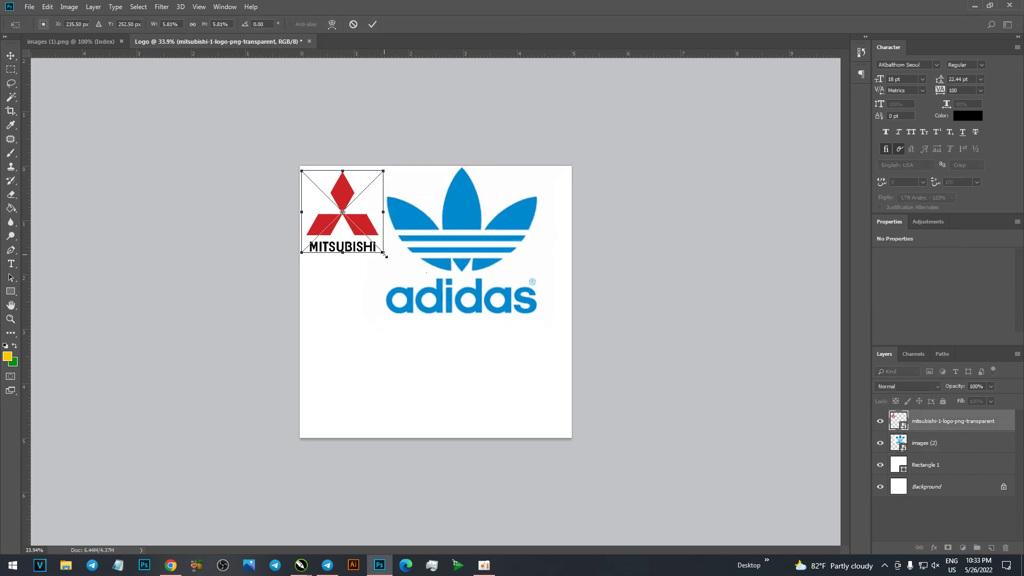
pyautogui.moveTo(362, 240); pyautogui.dragTo(362, 229)
pyautogui.press('Return')
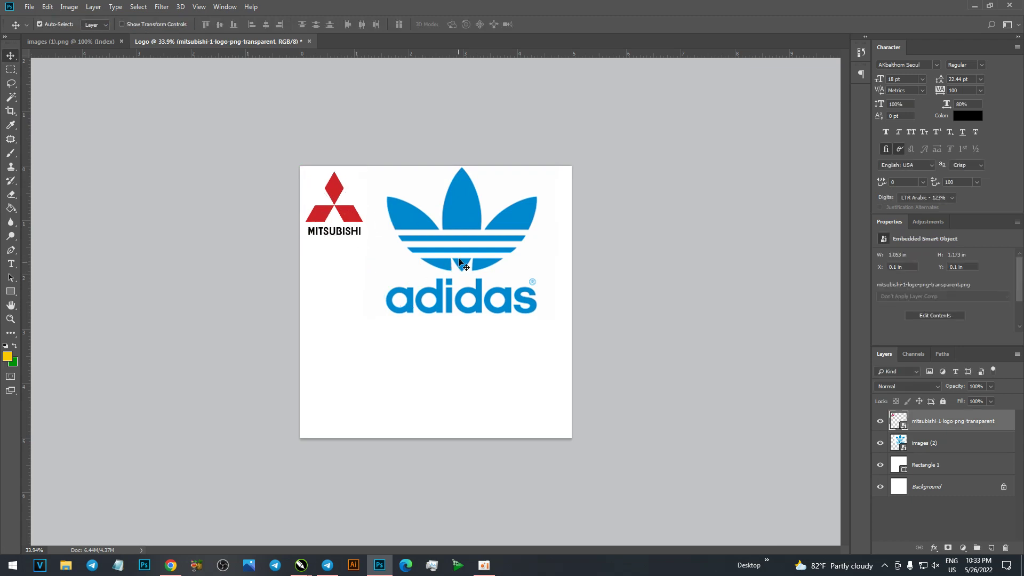
pyautogui.click(476, 233)
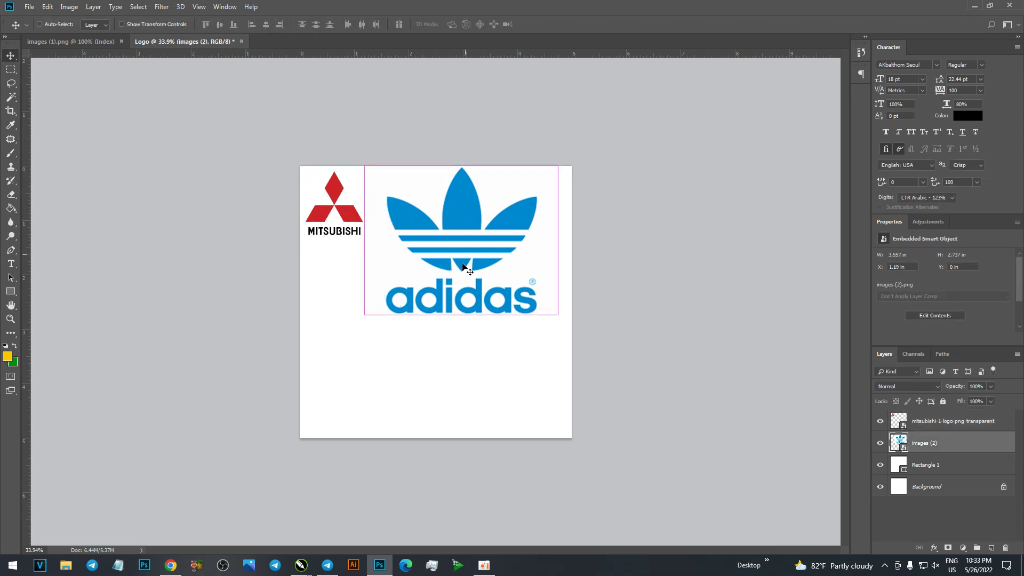
pyautogui.hotkey('ctrl', 't')
pyautogui.moveTo(558, 314); pyautogui.dragTo(458, 239)
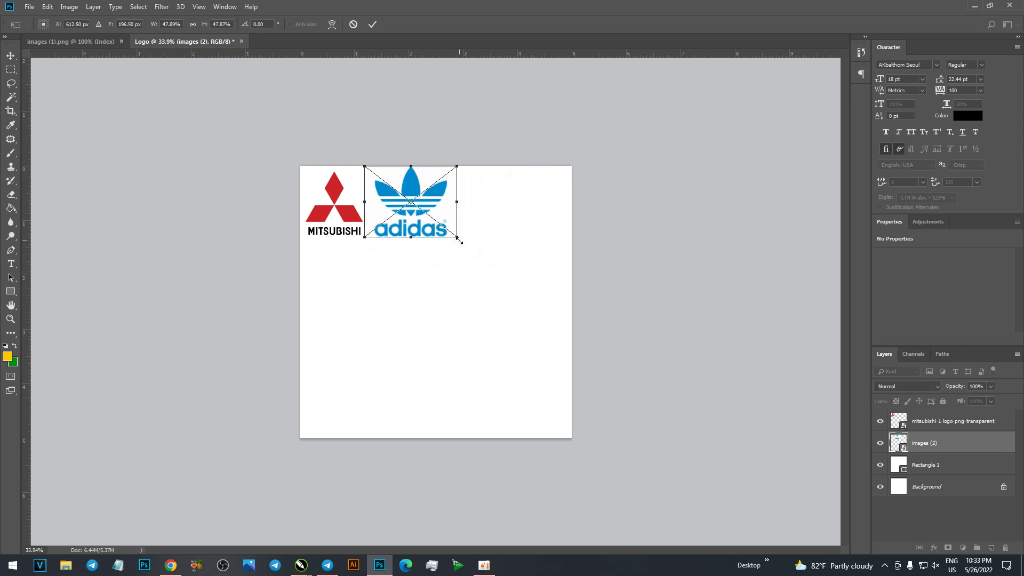
pyautogui.press('Return')
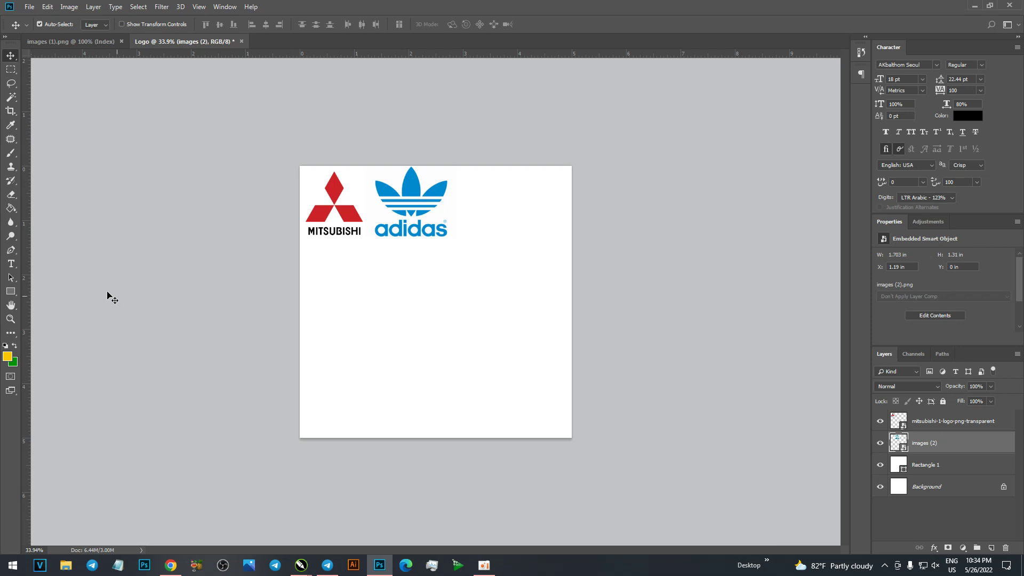
# Draw a square below the logos with the Rectangle Tool and move its layer to the top.
pyautogui.click(10, 291)
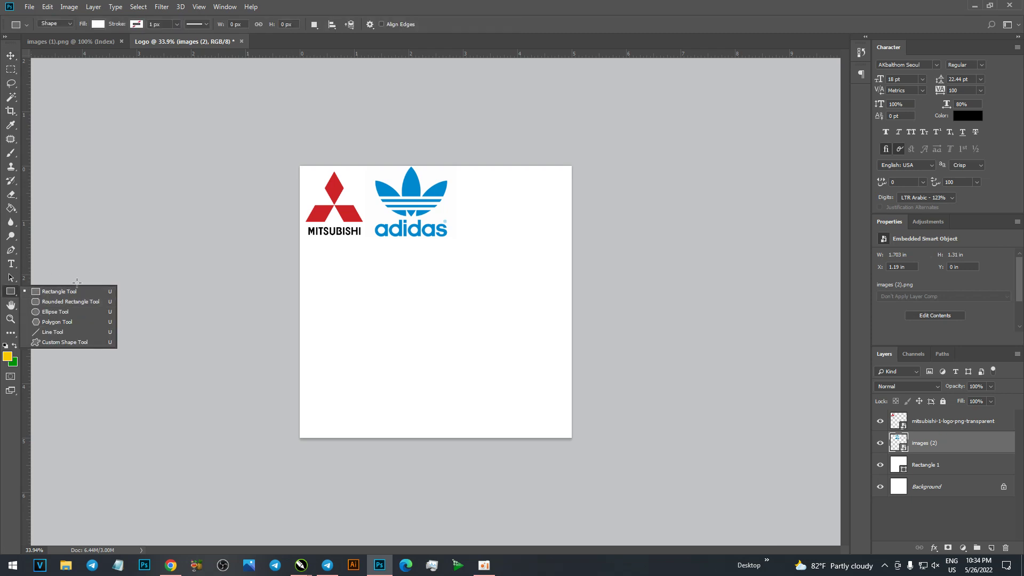
pyautogui.click(78, 295)
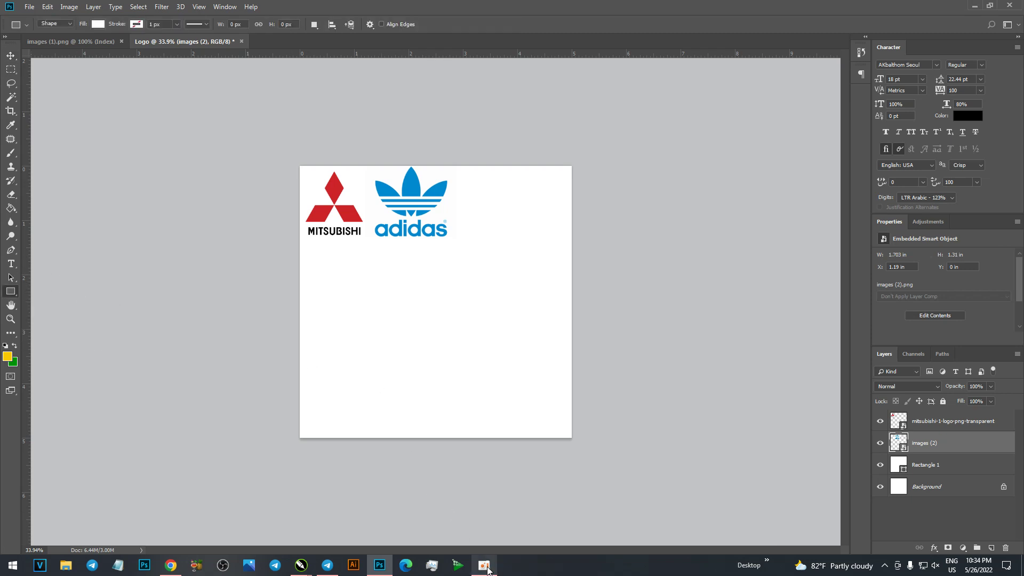
pyautogui.click(484, 565)
pyautogui.click(845, 187)
pyautogui.moveTo(368, 300); pyautogui.dragTo(450, 376)
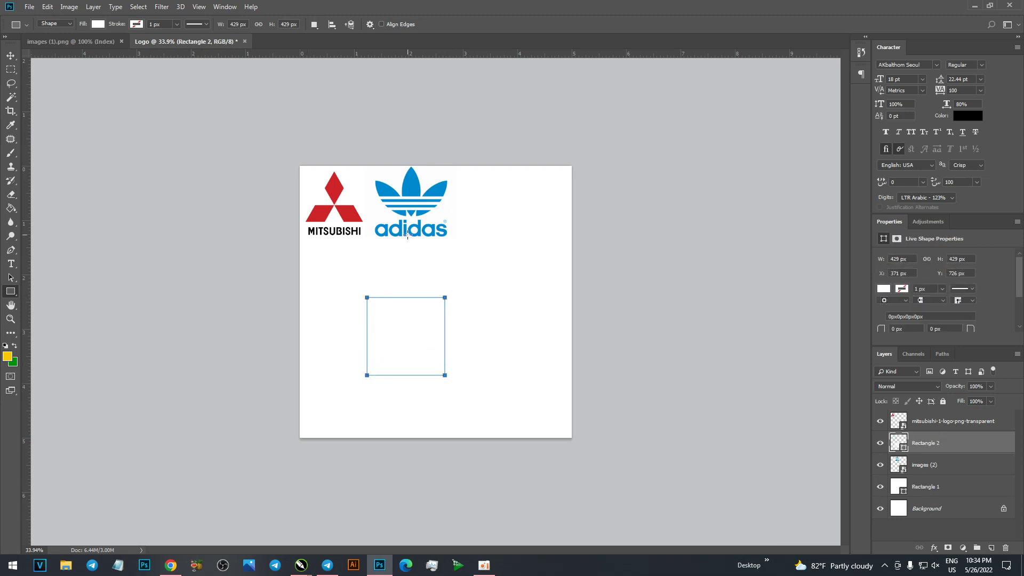
pyautogui.moveTo(942, 446); pyautogui.dragTo(924, 413)
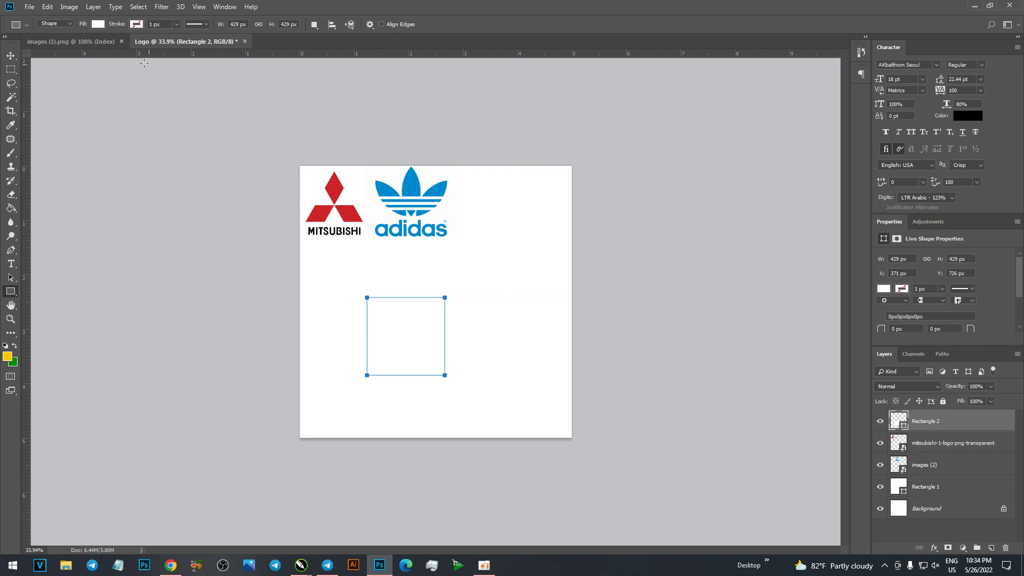
# Fill the square with the adidas blue sampled from the logo.
pyautogui.click(98, 24)
pyautogui.click(148, 44)
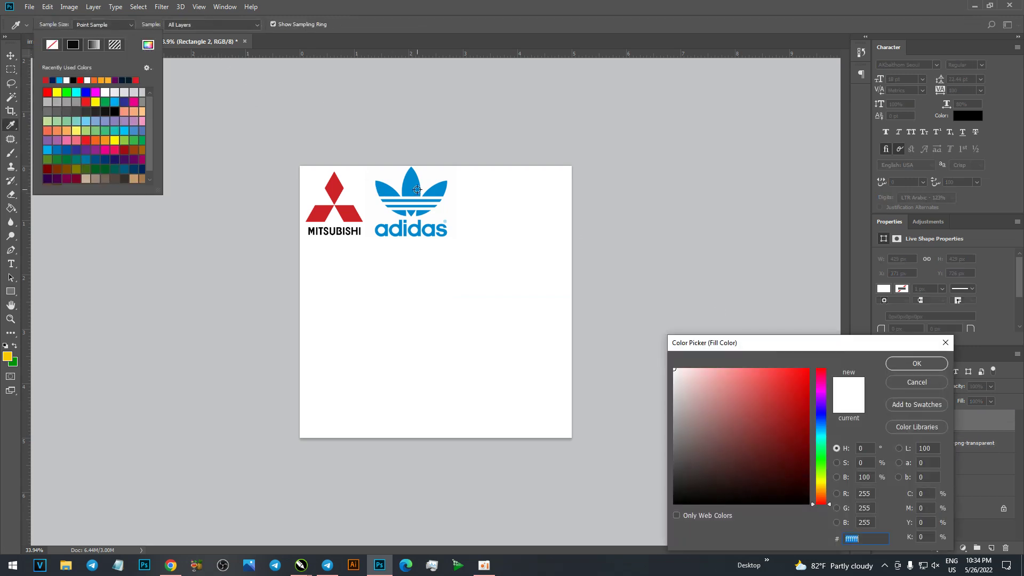
pyautogui.click(417, 190)
pyautogui.click(916, 365)
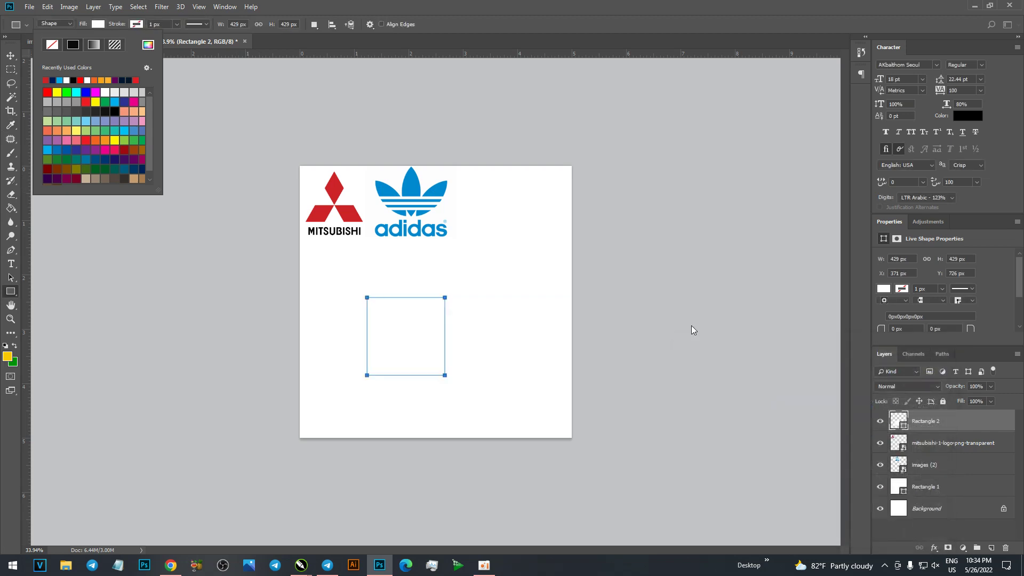
pyautogui.click(10, 55)
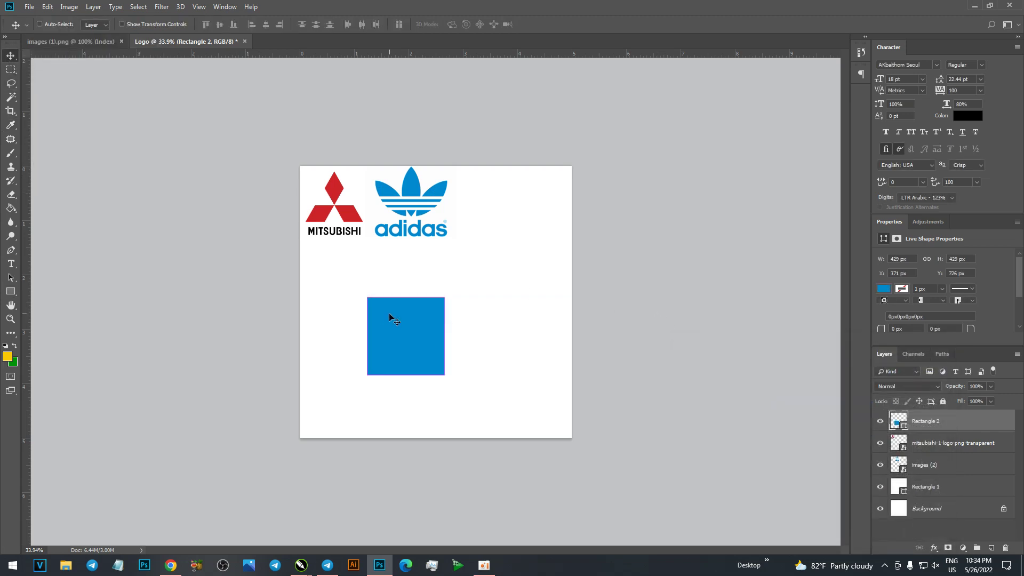
# Rotate Rectangle 2 by 45° into a diamond and nudge it slightly to the right.
pyautogui.hotkey('ctrl', 't')
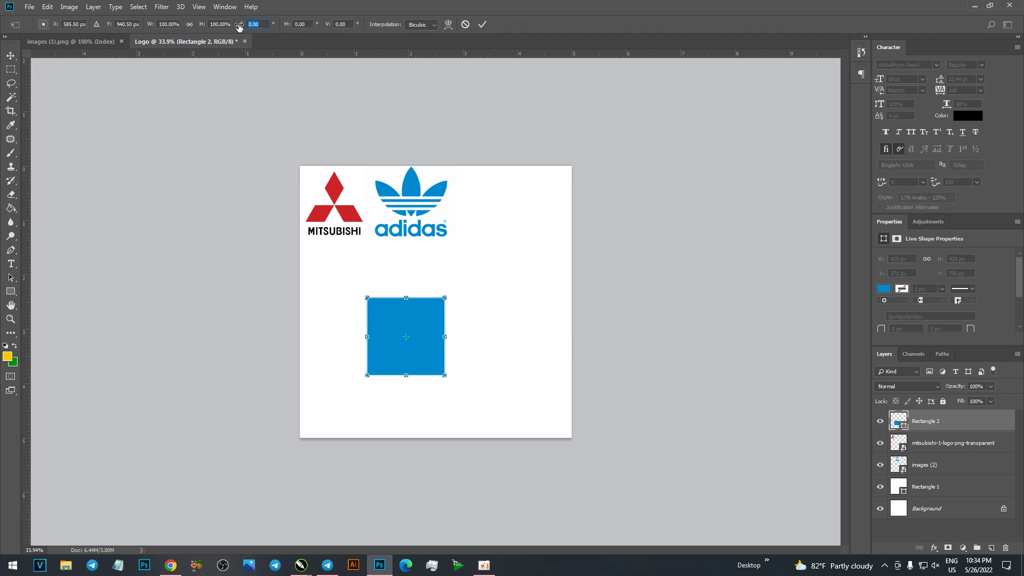
pyautogui.write('45')
pyautogui.press('Return')
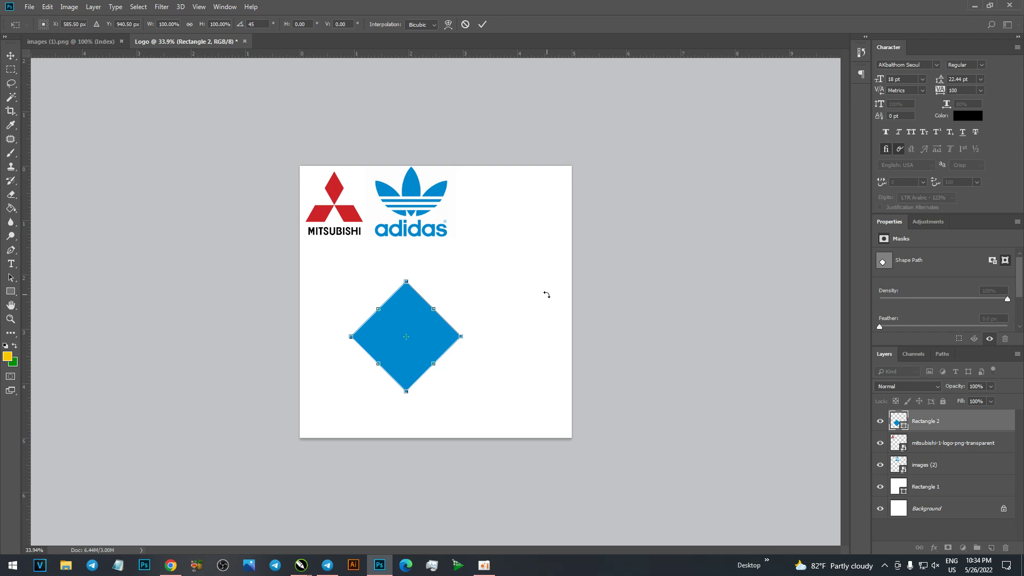
pyautogui.press('Return')
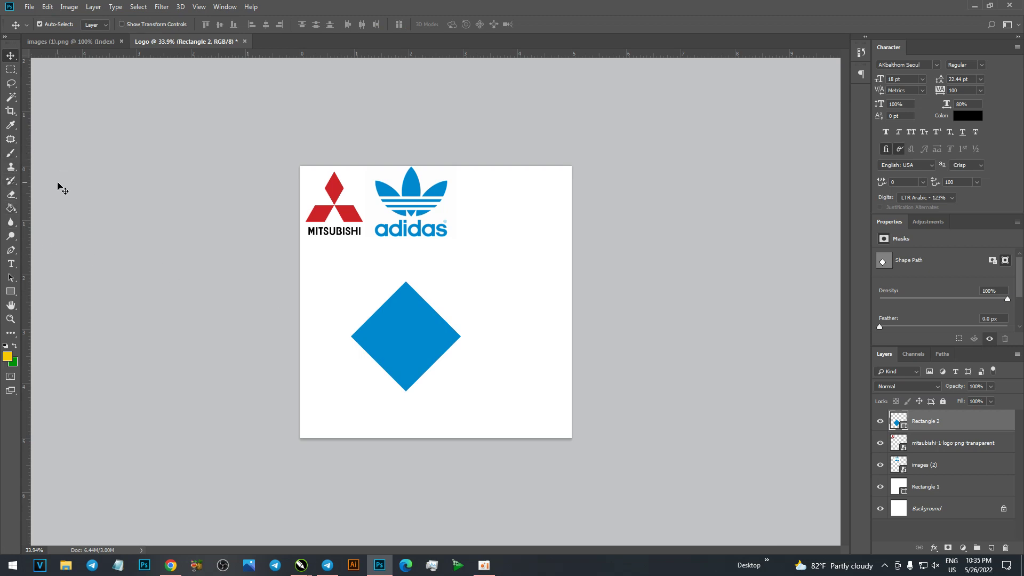
pyautogui.moveTo(427, 315); pyautogui.dragTo(440, 315)
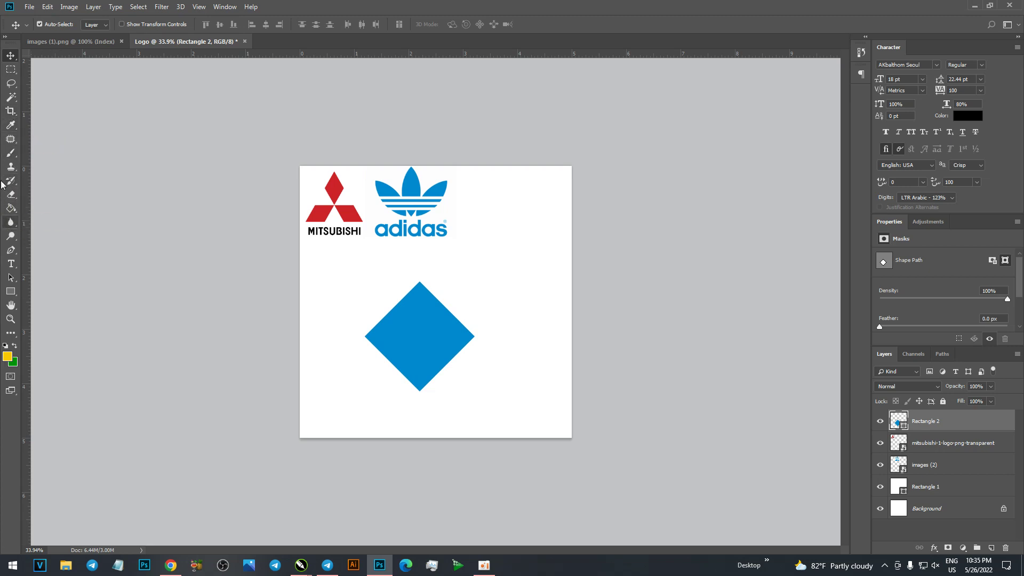
pyautogui.click(10, 250)
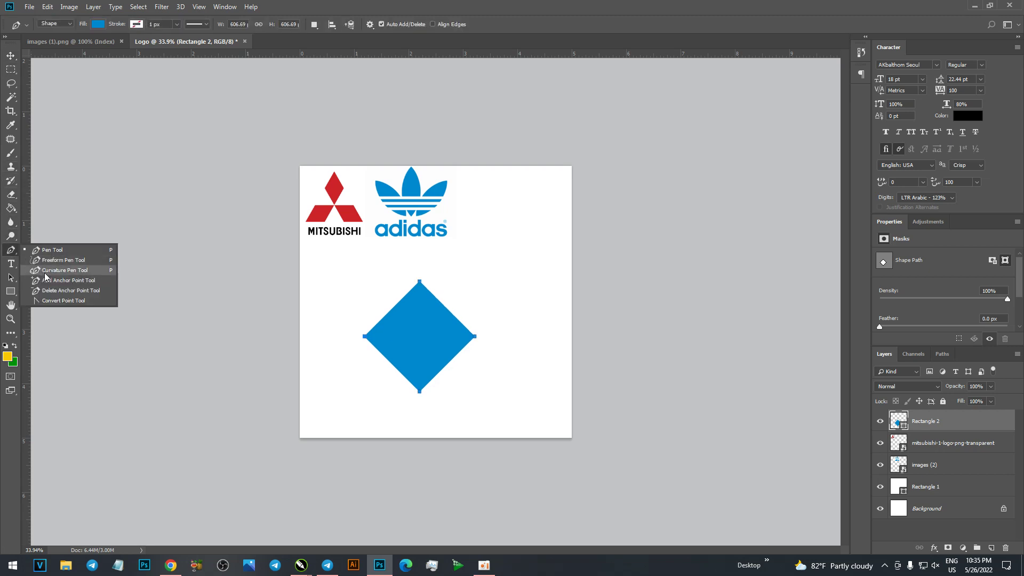
pyautogui.click(54, 291)
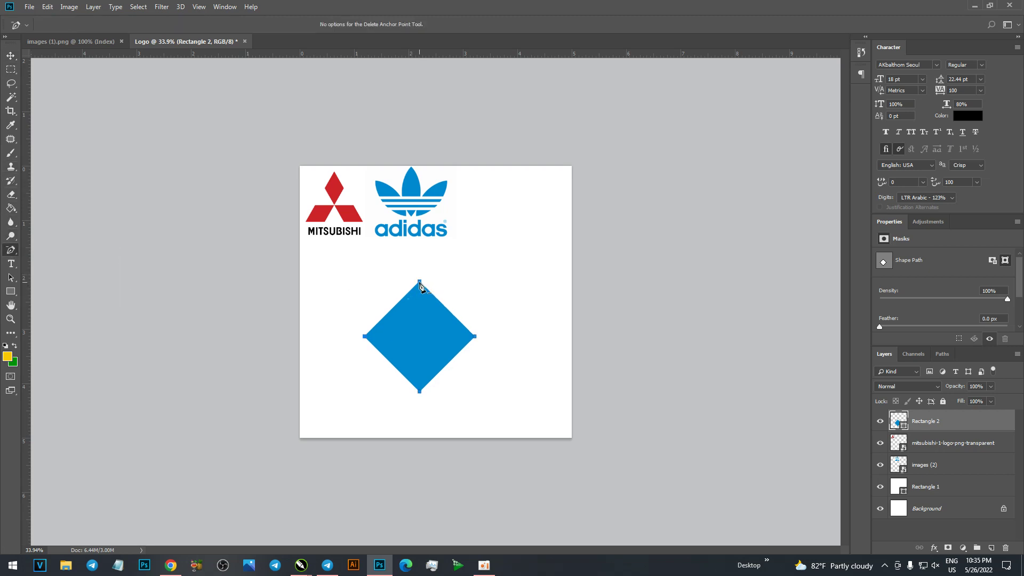
pyautogui.click(419, 281)
pyautogui.click(419, 399)
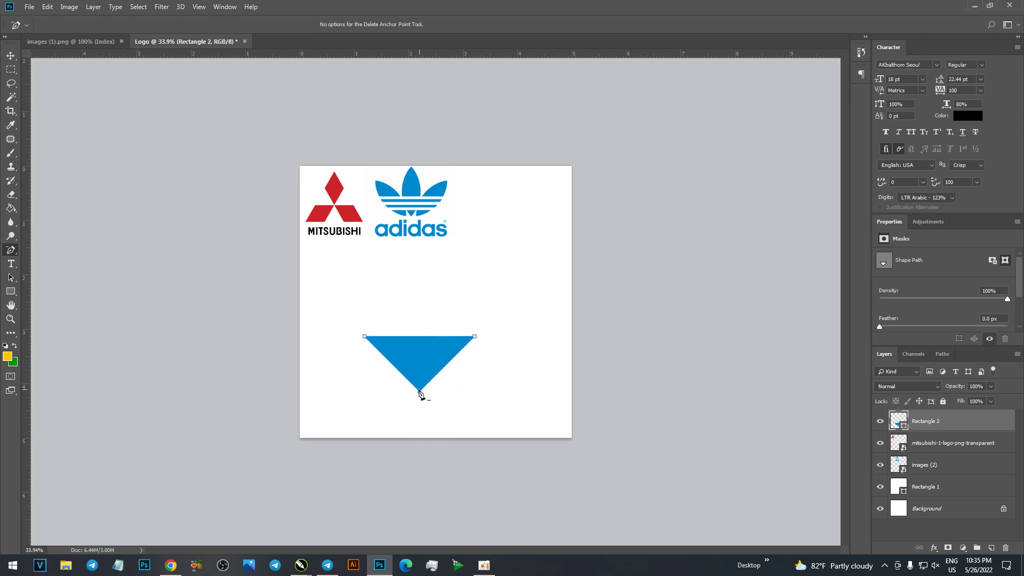
pyautogui.click(419, 392)
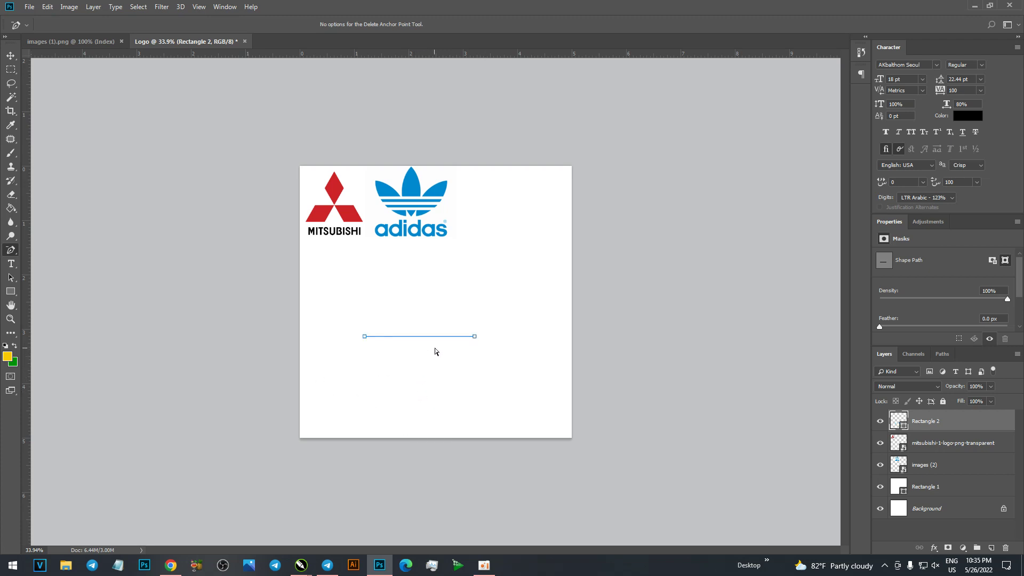
pyautogui.hotkey('ctrl', '+')
pyautogui.hotkey('ctrl', '+')
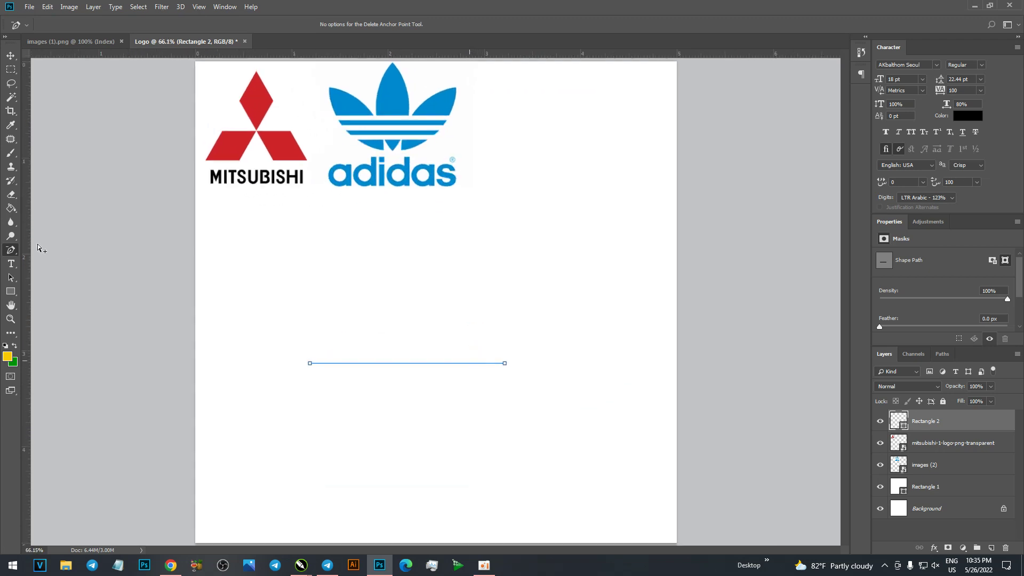
pyautogui.rightClick(18, 253)
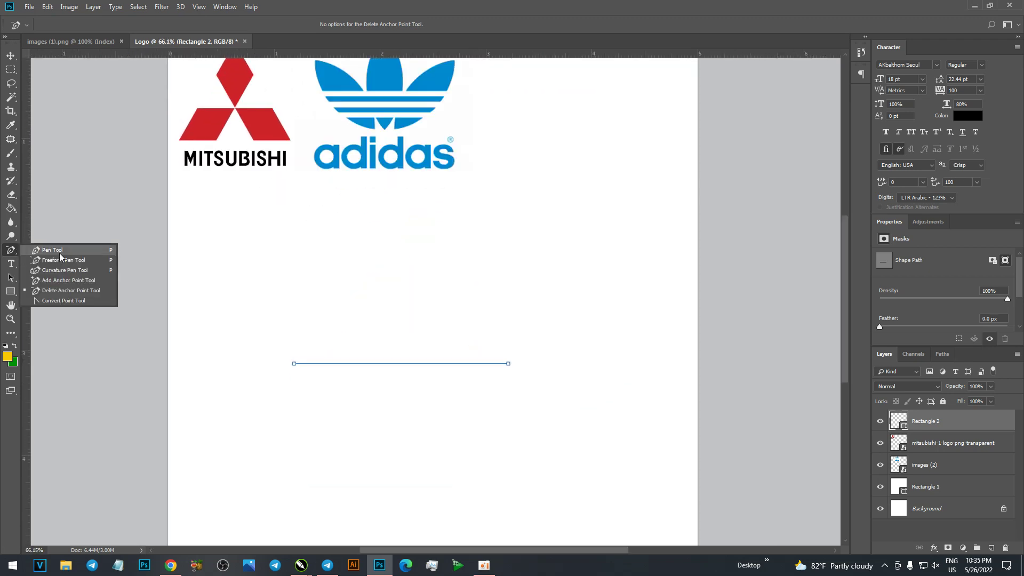
pyautogui.click(60, 251)
pyautogui.moveTo(229, 313); pyautogui.dragTo(624, 419)
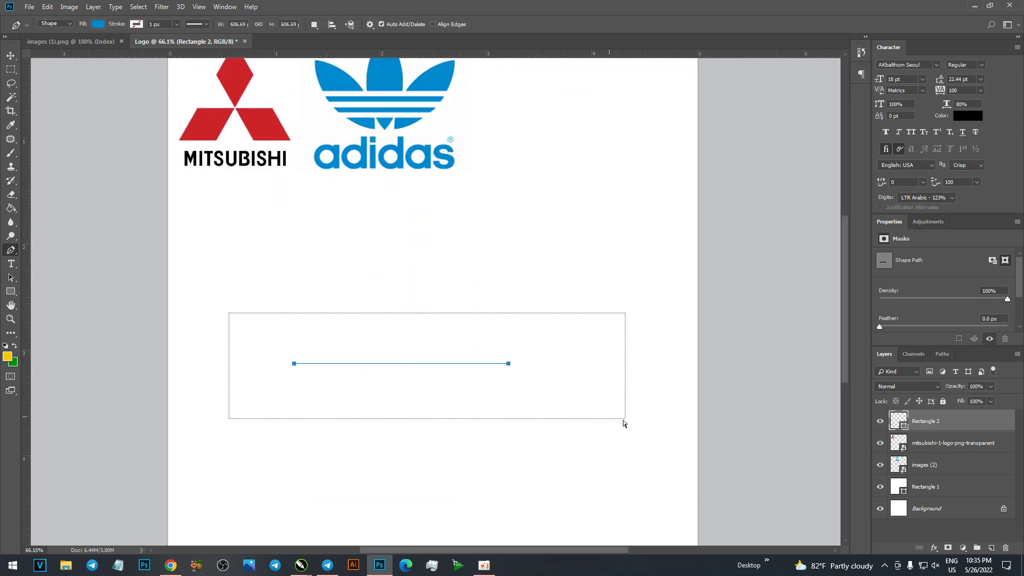
pyautogui.click(11, 55)
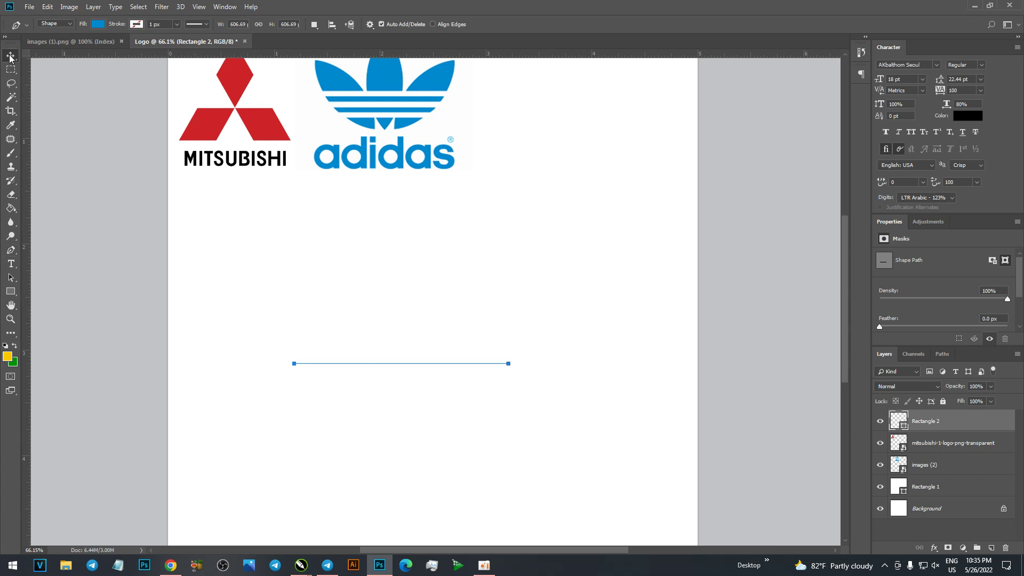
pyautogui.click(483, 565)
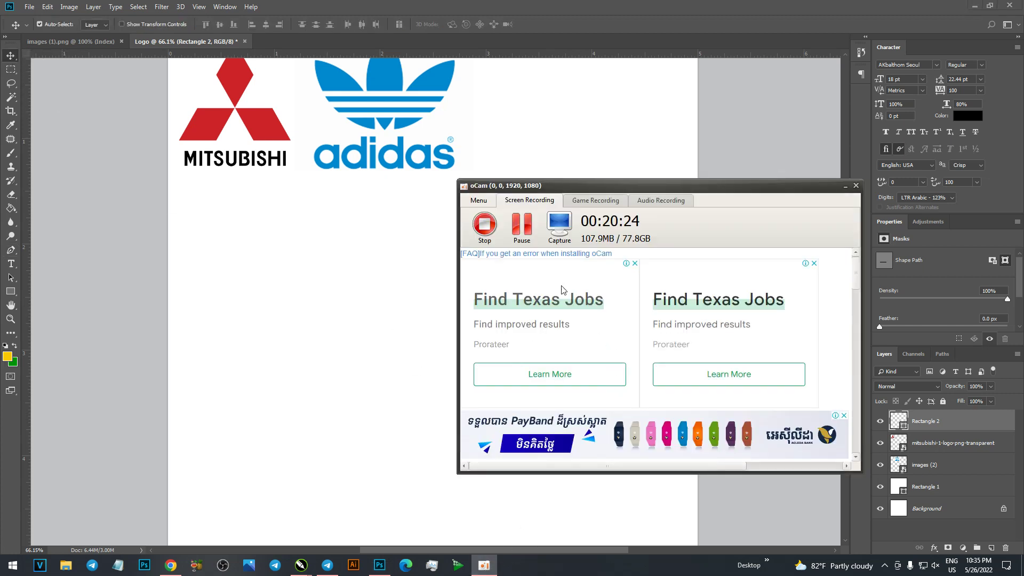
# Delete the Rectangle 1 layer and draw a 471 px circle below the logos.
pyautogui.moveTo(928, 487); pyautogui.dragTo(1006, 547)
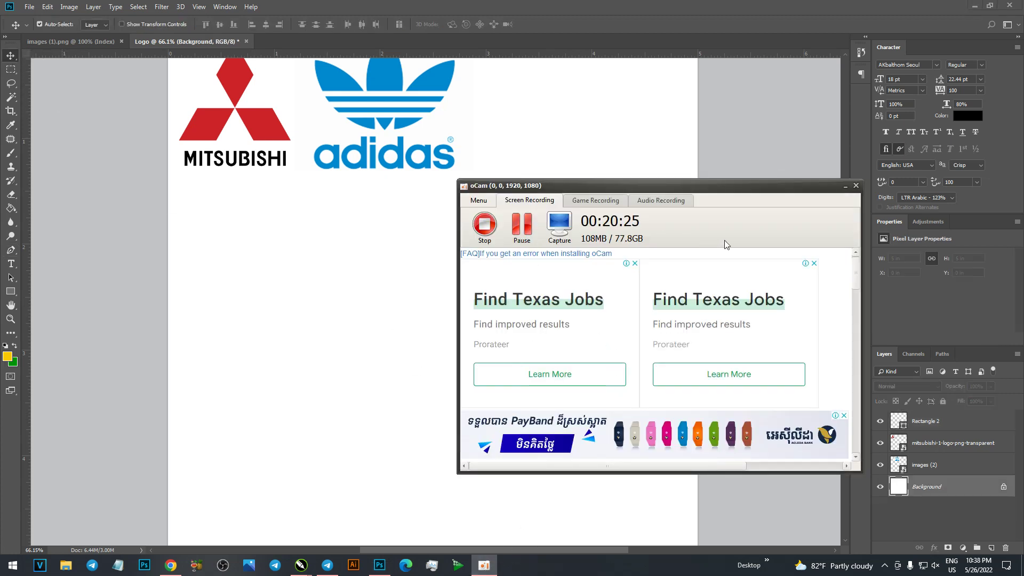
pyautogui.click(845, 186)
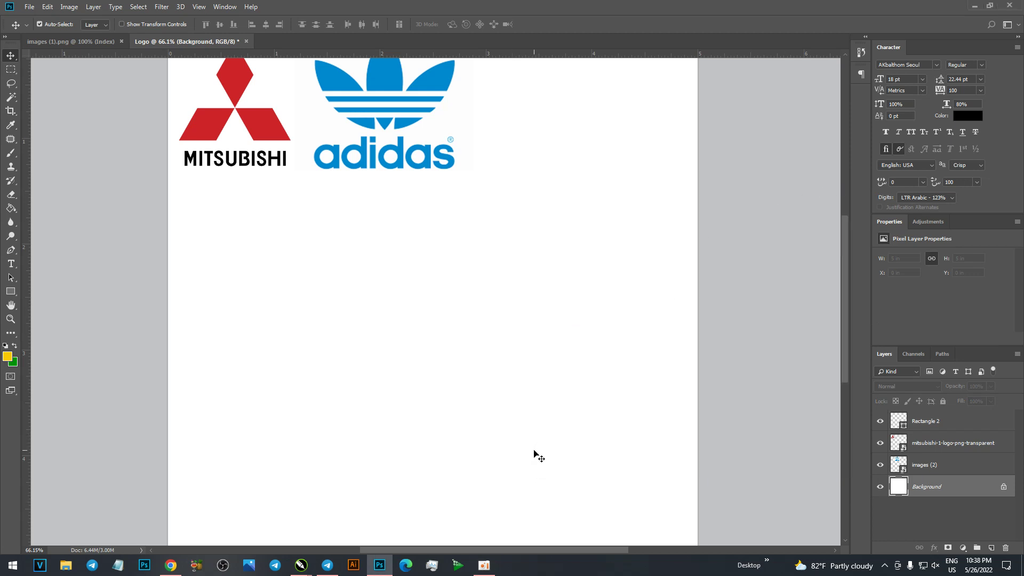
pyautogui.click(10, 294)
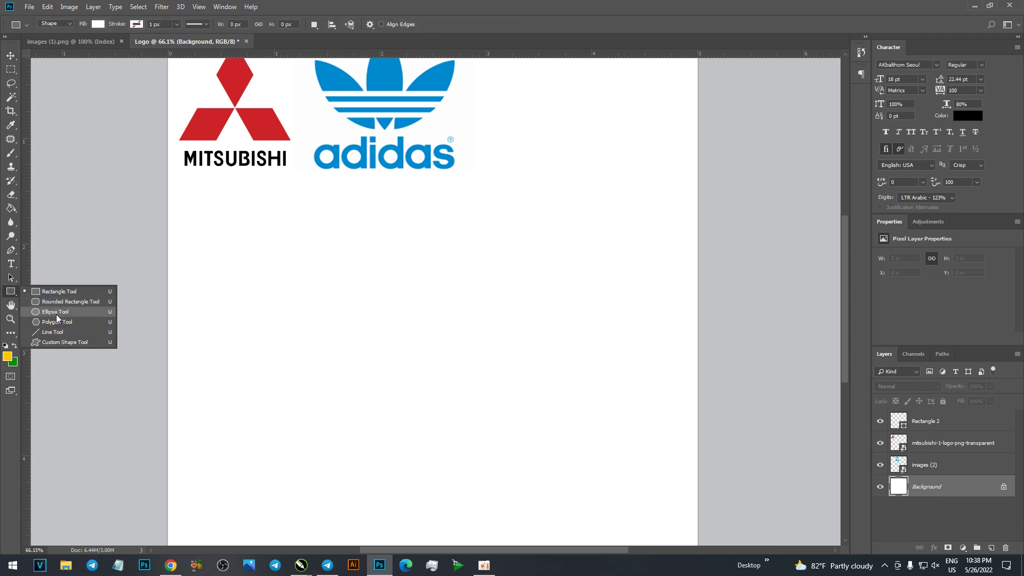
pyautogui.click(54, 312)
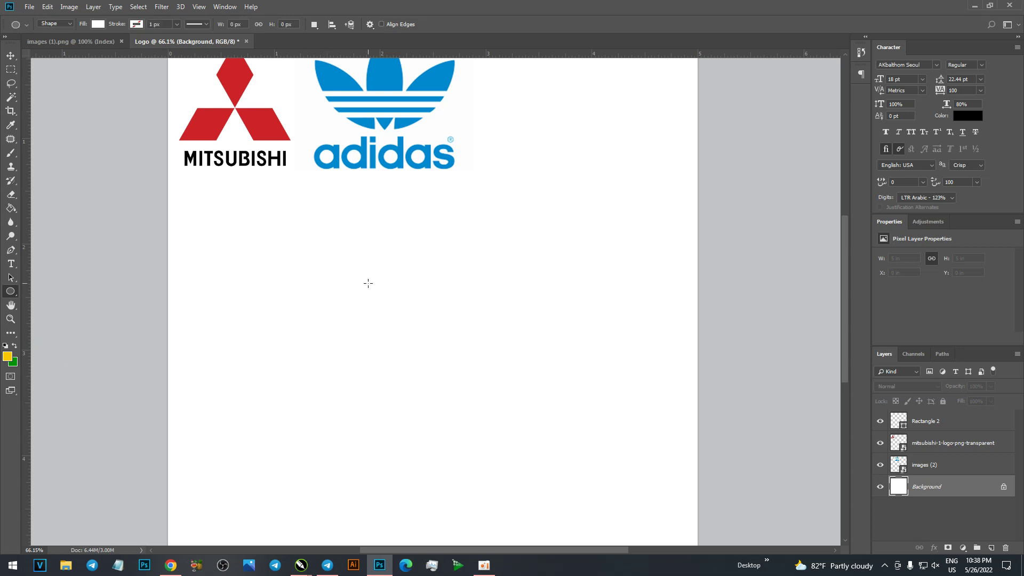
pyautogui.moveTo(351, 254); pyautogui.dragTo(513, 427)
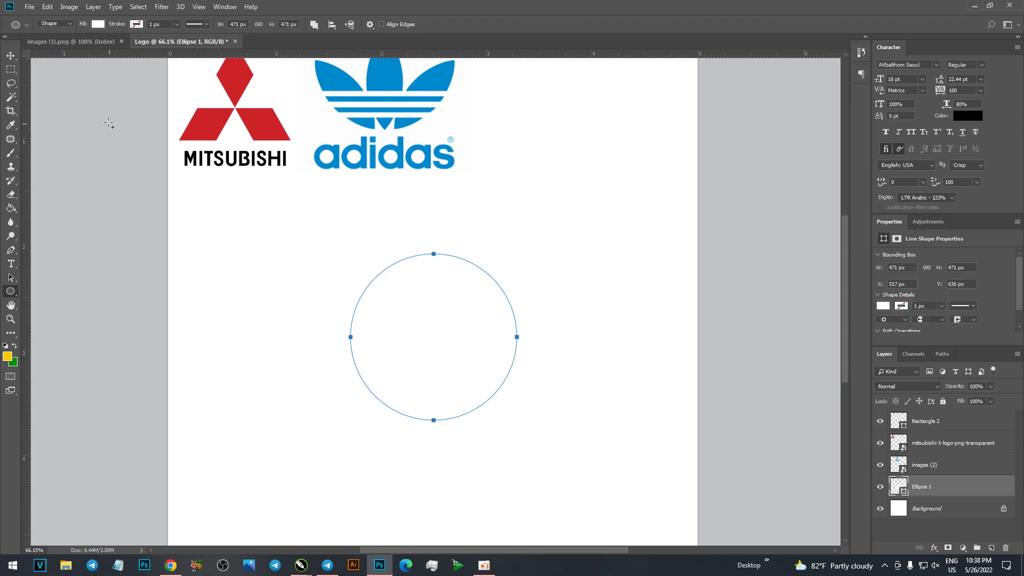
# Fill the circle with the adidas blue #0089d0 and nudge it up and right.
pyautogui.click(100, 24)
pyautogui.click(148, 45)
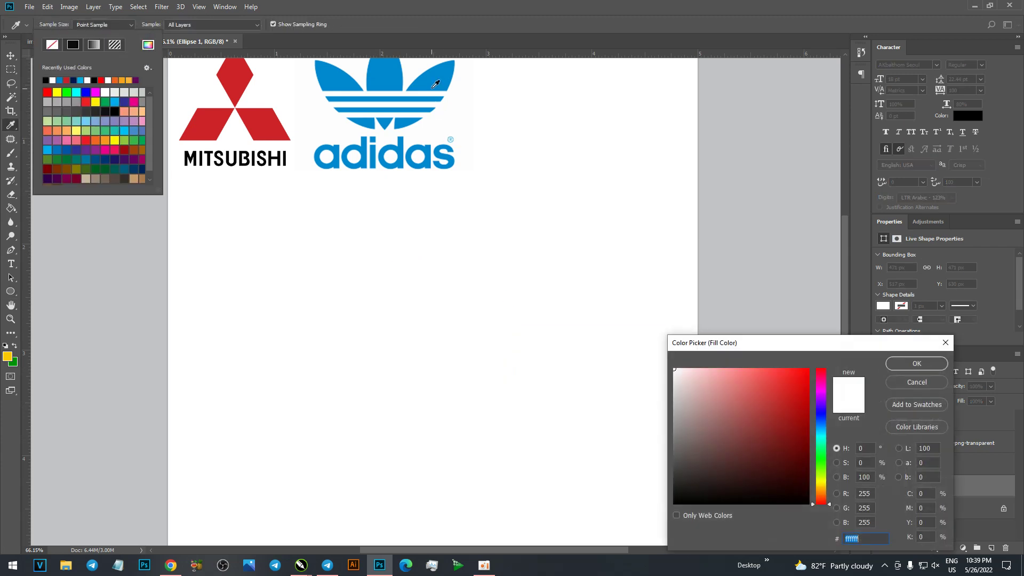
pyautogui.click(436, 83)
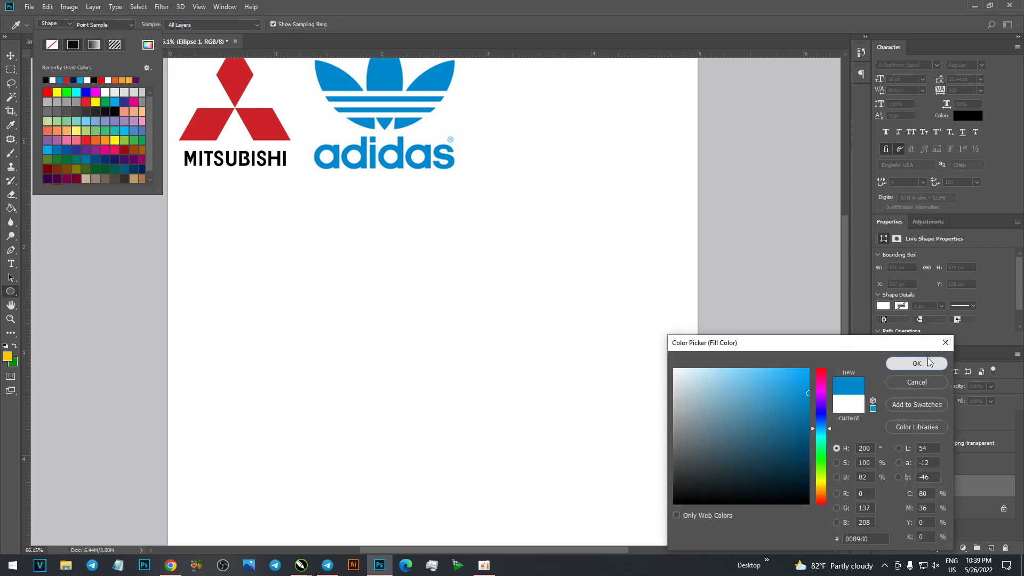
pyautogui.click(926, 362)
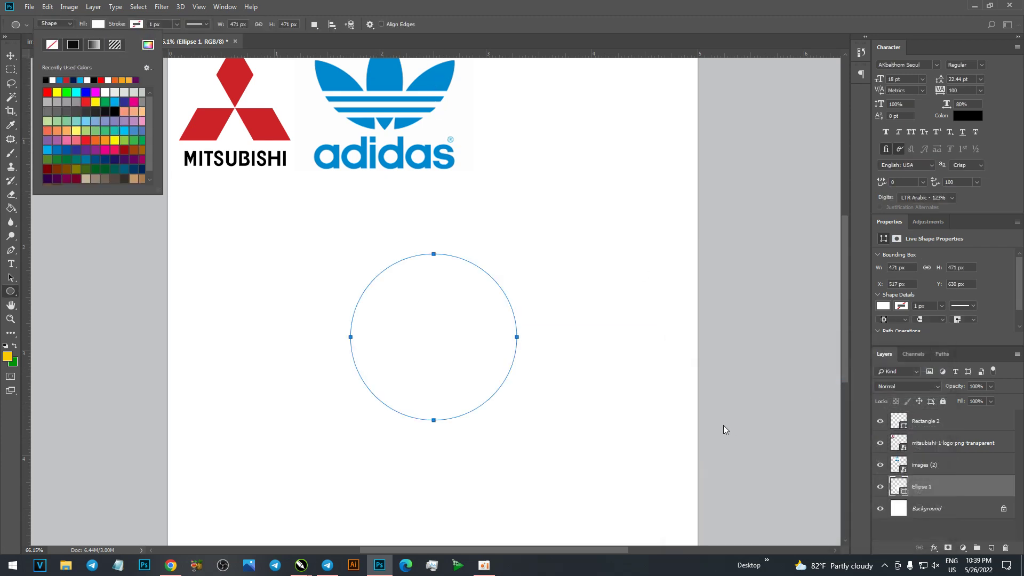
pyautogui.click(11, 55)
pyautogui.moveTo(447, 321); pyautogui.dragTo(464, 303)
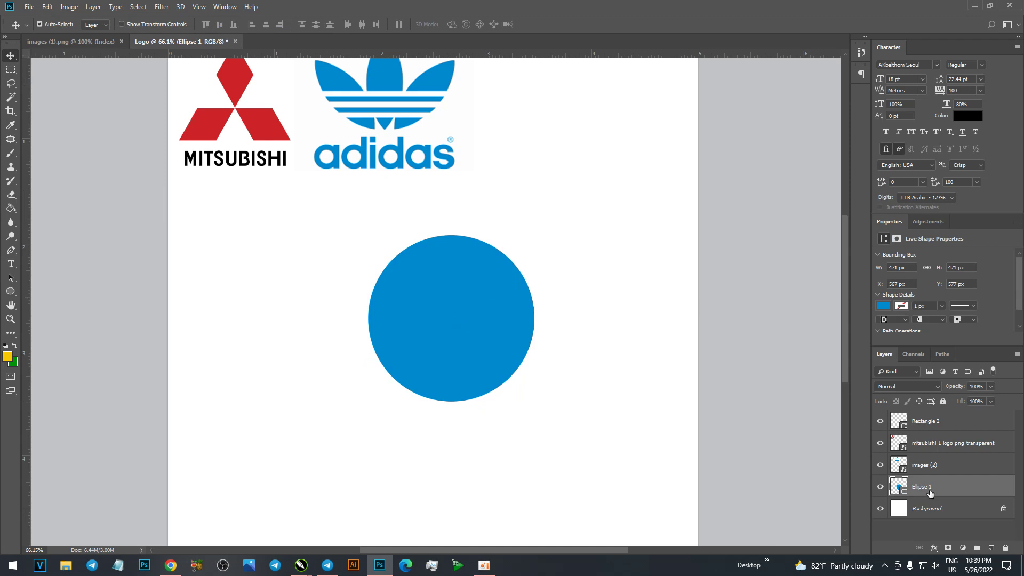
# Move Ellipse 1 to the top, duplicate it, and make the copy red at 41% opacity.
pyautogui.moveTo(930, 492); pyautogui.dragTo(931, 415)
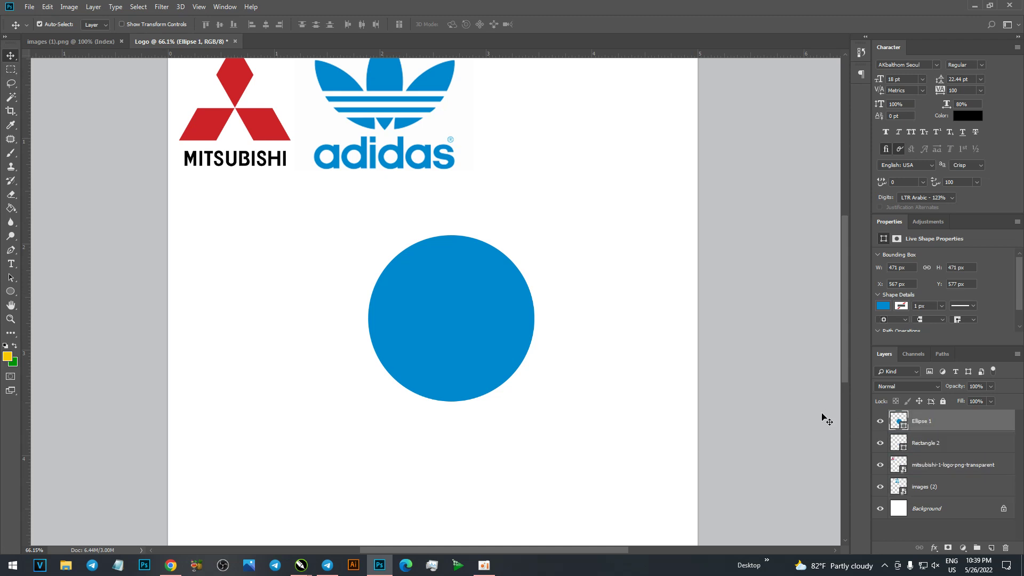
pyautogui.hotkey('ctrl', 'j')
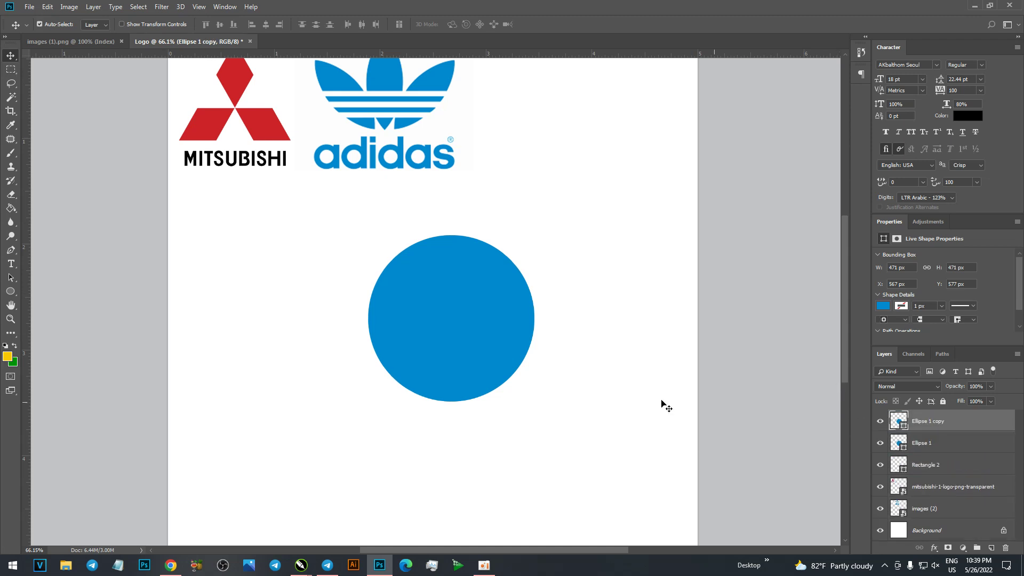
pyautogui.click(10, 291)
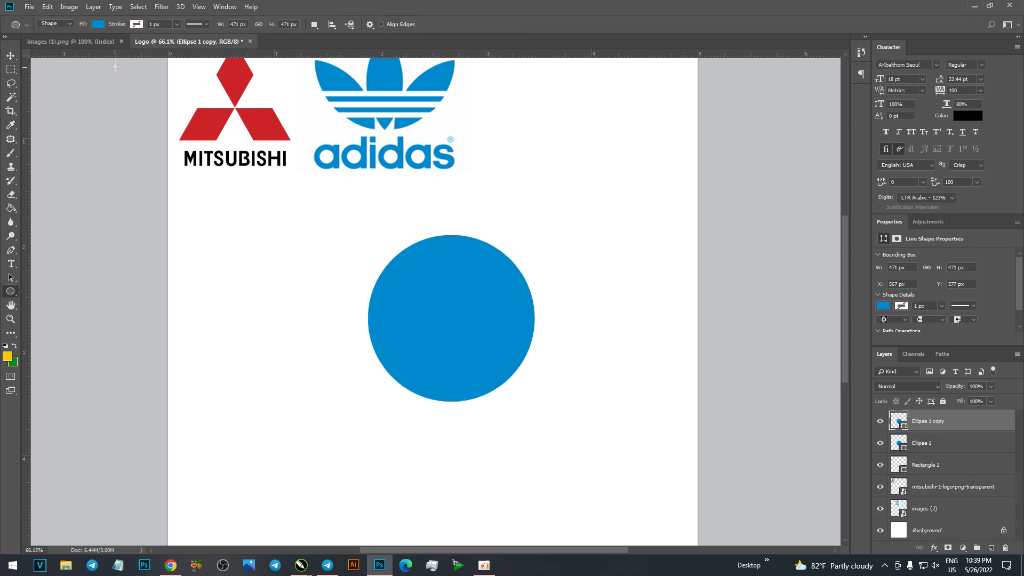
pyautogui.click(97, 24)
pyautogui.click(47, 92)
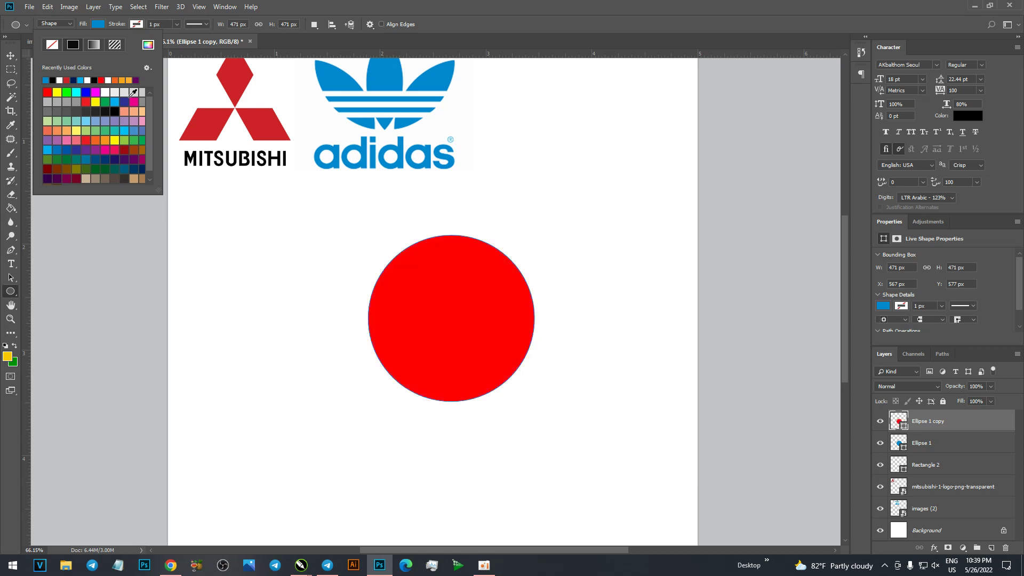
pyautogui.click(990, 386)
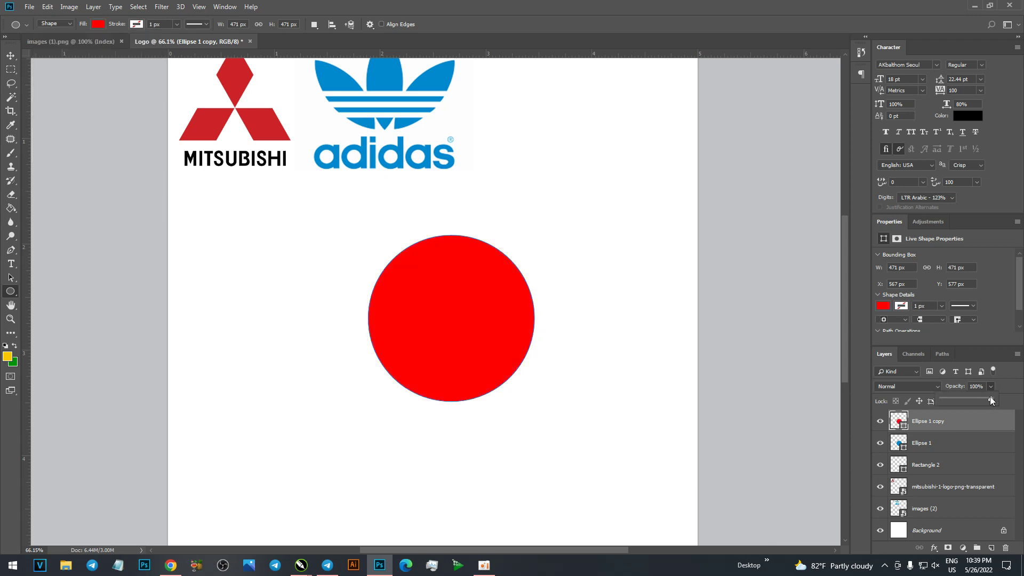
pyautogui.moveTo(978, 397); pyautogui.dragTo(964, 397)
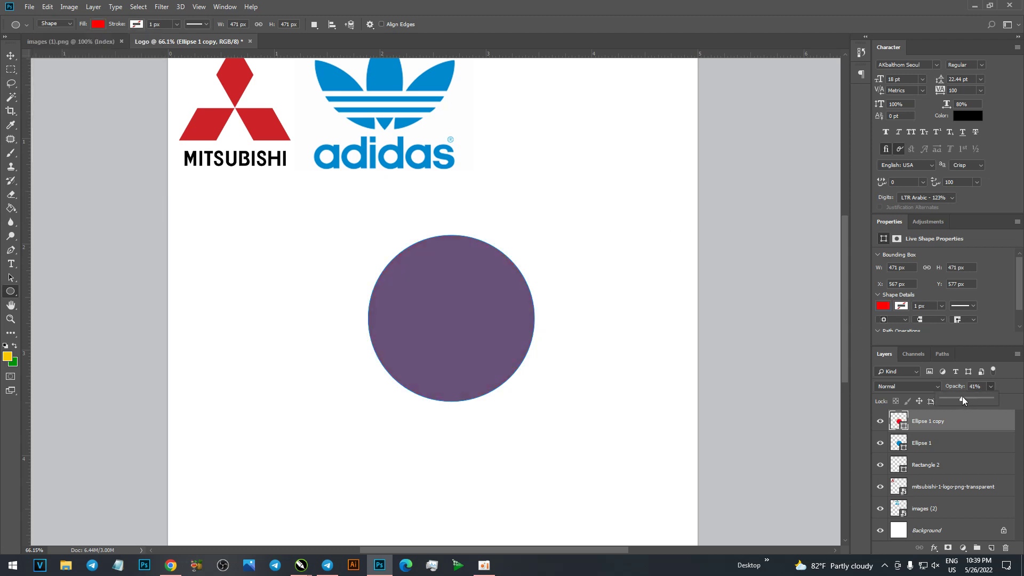
pyautogui.click(11, 55)
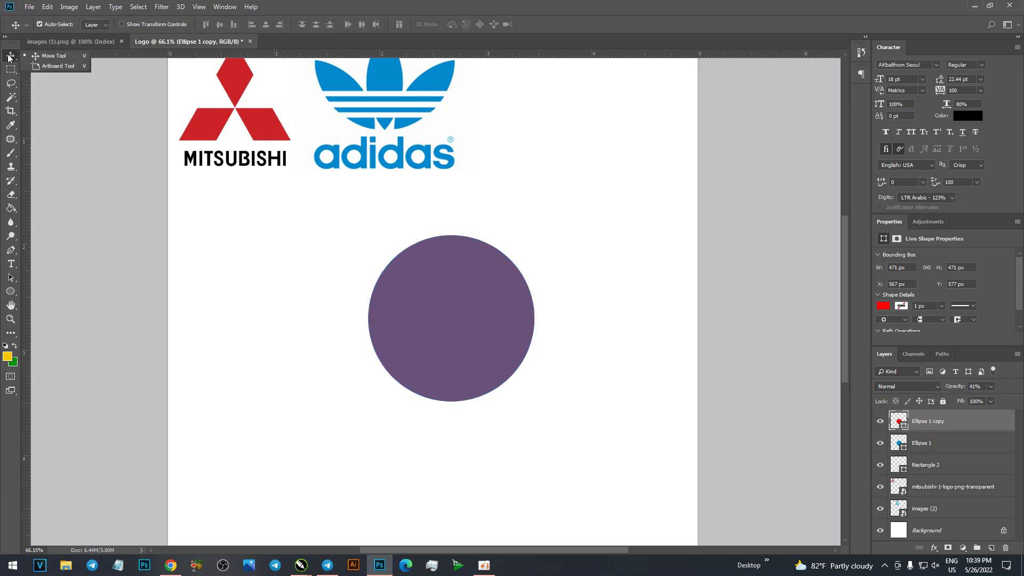
# Add horizontal and vertical guides at the circle's centre and shift the red copy down-left.
pyautogui.click(580, 292)
pyautogui.click(393, 312)
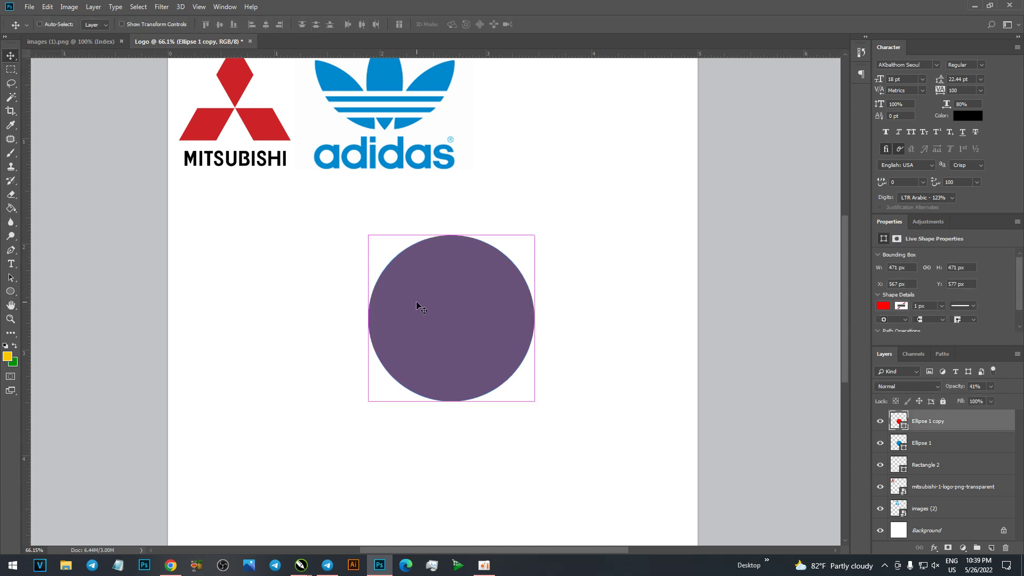
pyautogui.hotkey('ctrl', 't')
pyautogui.moveTo(472, 54); pyautogui.dragTo(405, 320)
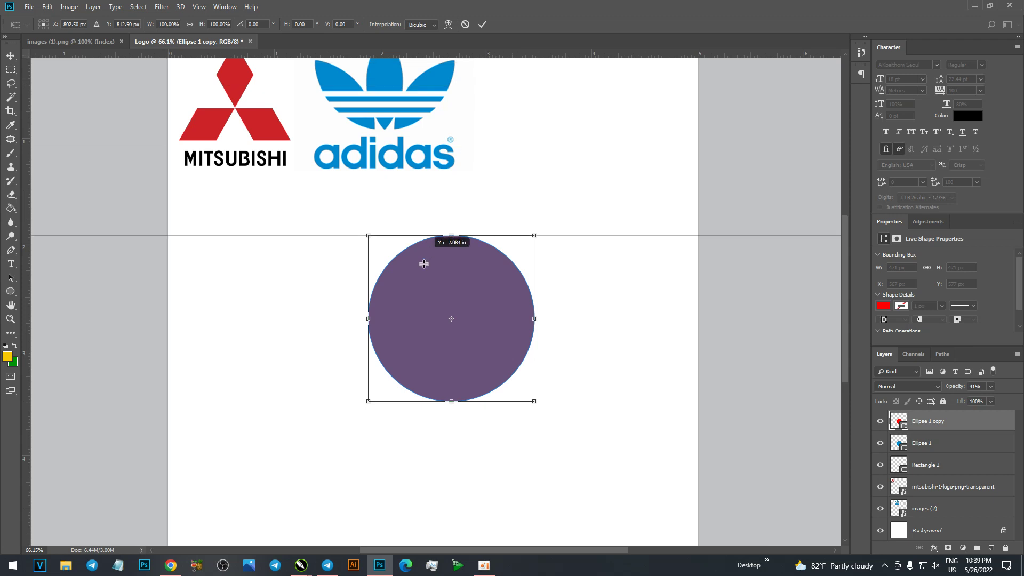
pyautogui.moveTo(21, 303)
pyautogui.mouseDown()
pyautogui.moveTo(438, 301)
pyautogui.moveTo(451, 292)
pyautogui.moveTo(423, 382)
pyautogui.mouseUp()
pyautogui.press('Return')
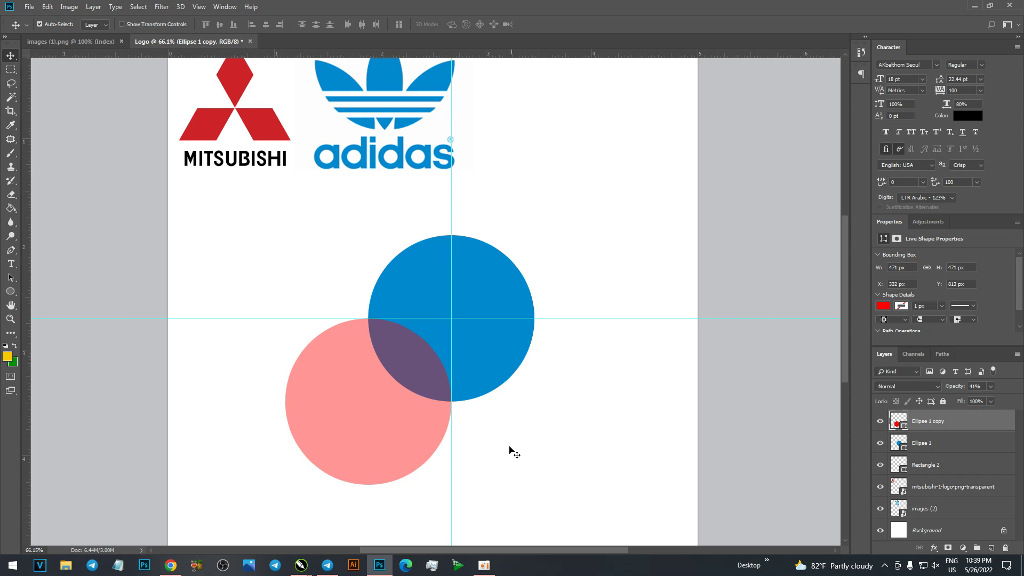
pyautogui.click(936, 447)
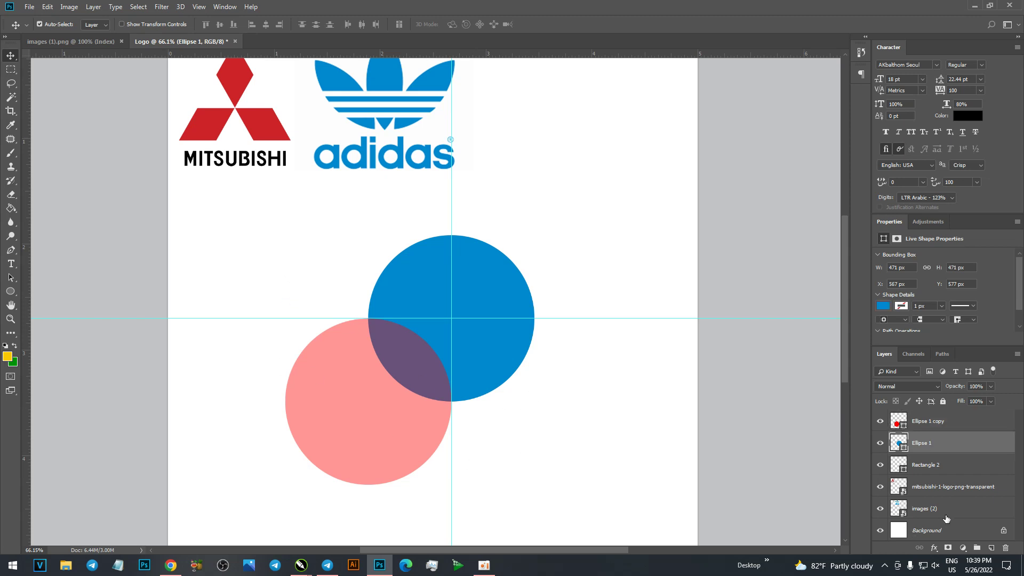
# Add a layer mask to Ellipse 1 and make a selection around the red circle.
pyautogui.click(948, 549)
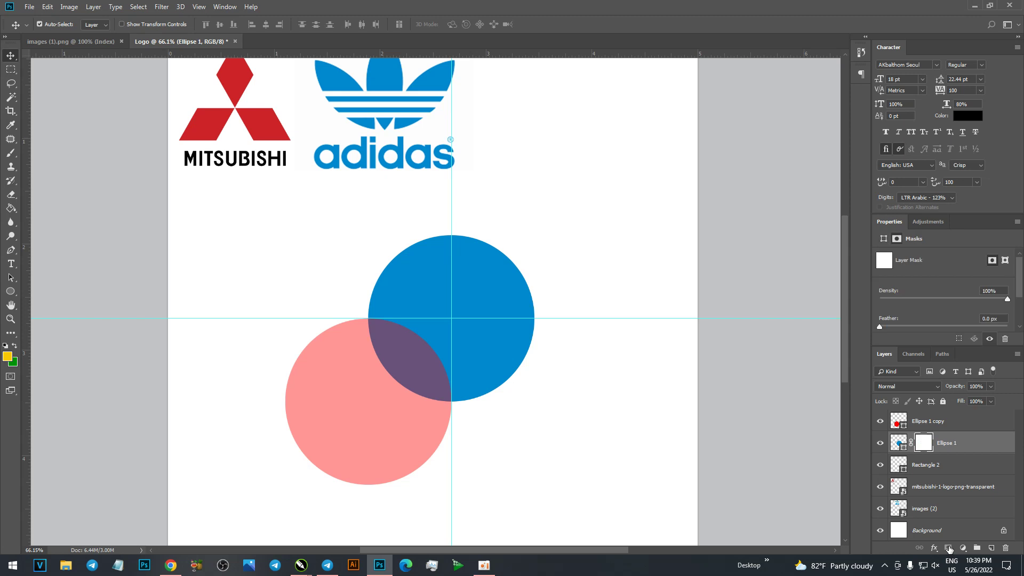
pyautogui.click(372, 368)
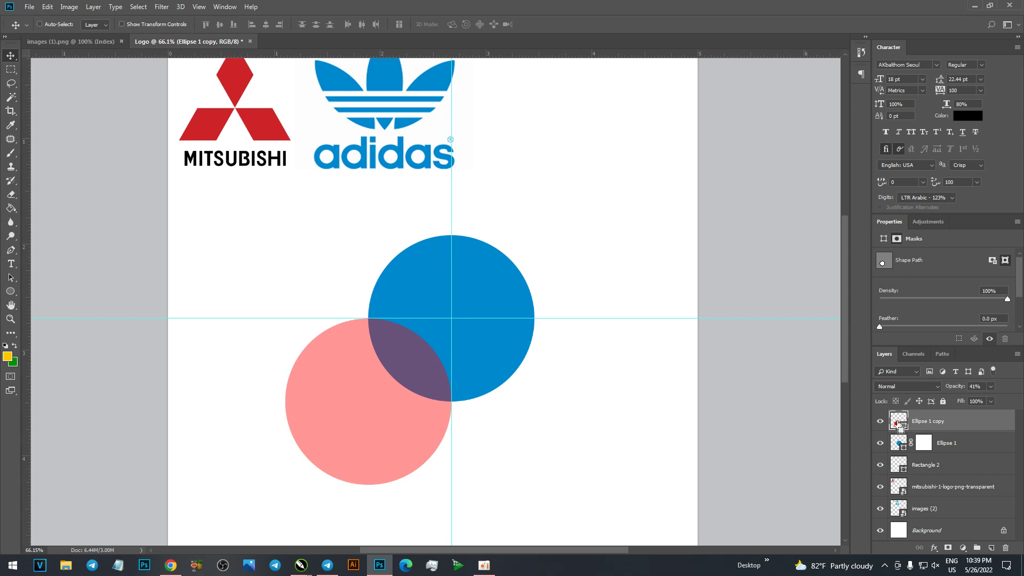
pyautogui.moveTo(606, 267); pyautogui.dragTo(276, 436)
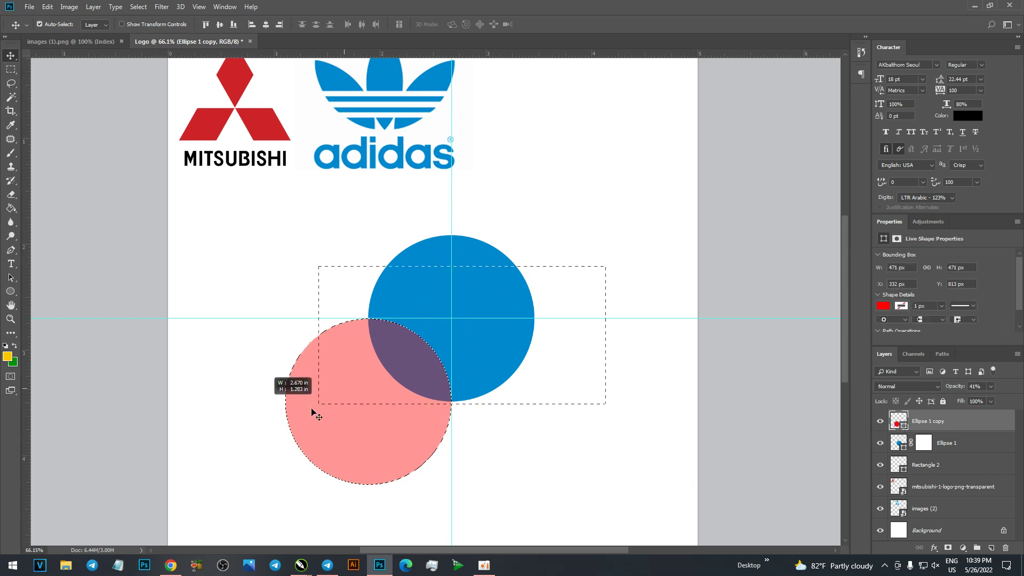
pyautogui.click(487, 415)
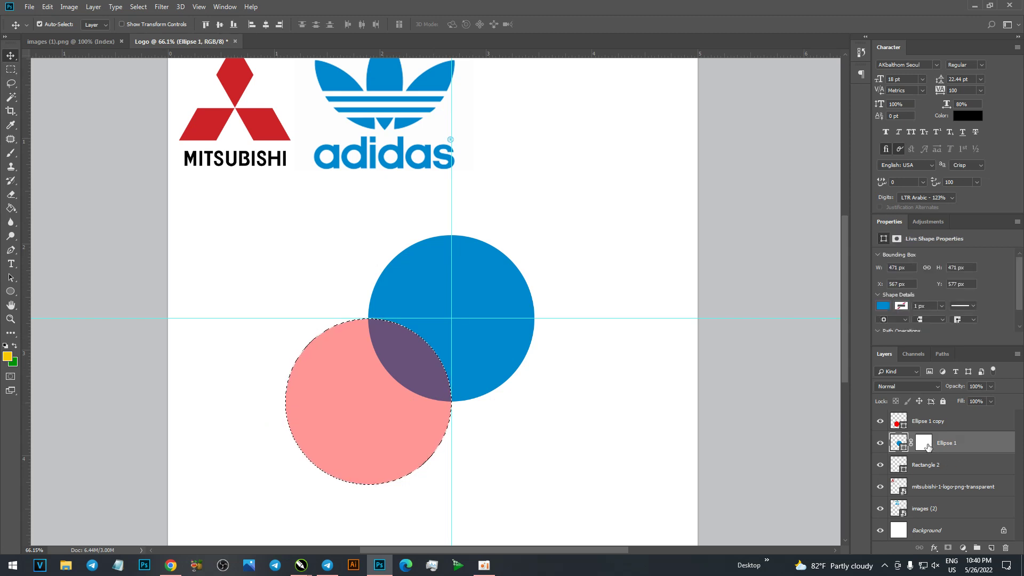
# Fill Ellipse 1's mask so only the lens-shaped overlap with the red circle stays visible.
pyautogui.click(920, 444)
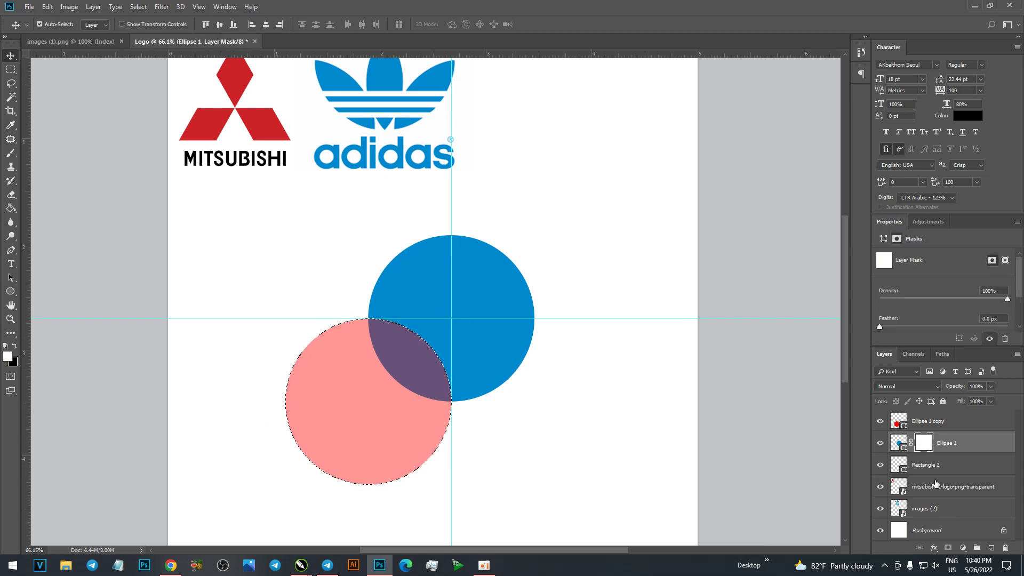
pyautogui.press('Delete')
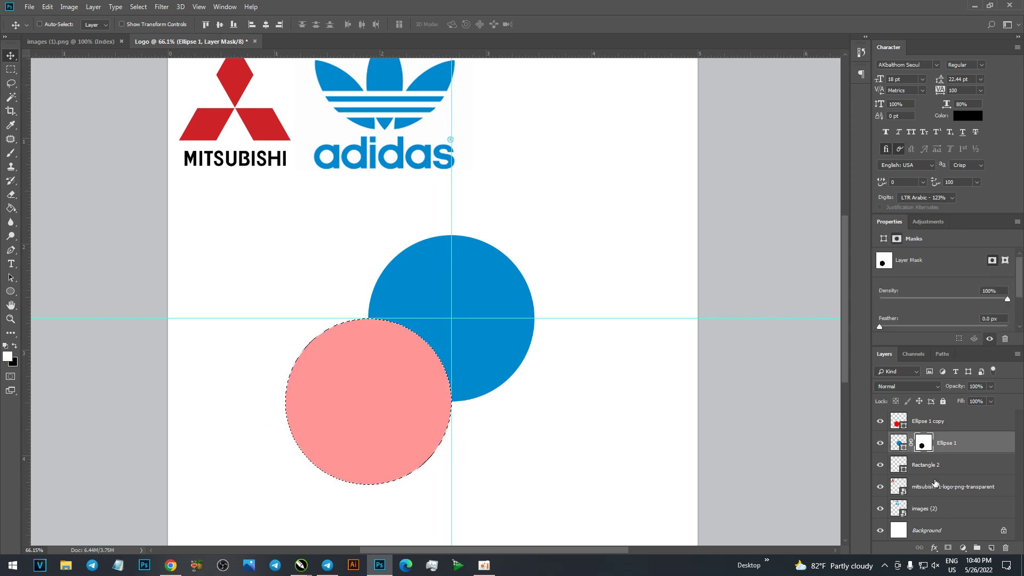
pyautogui.hotkey('ctrl', 'z')
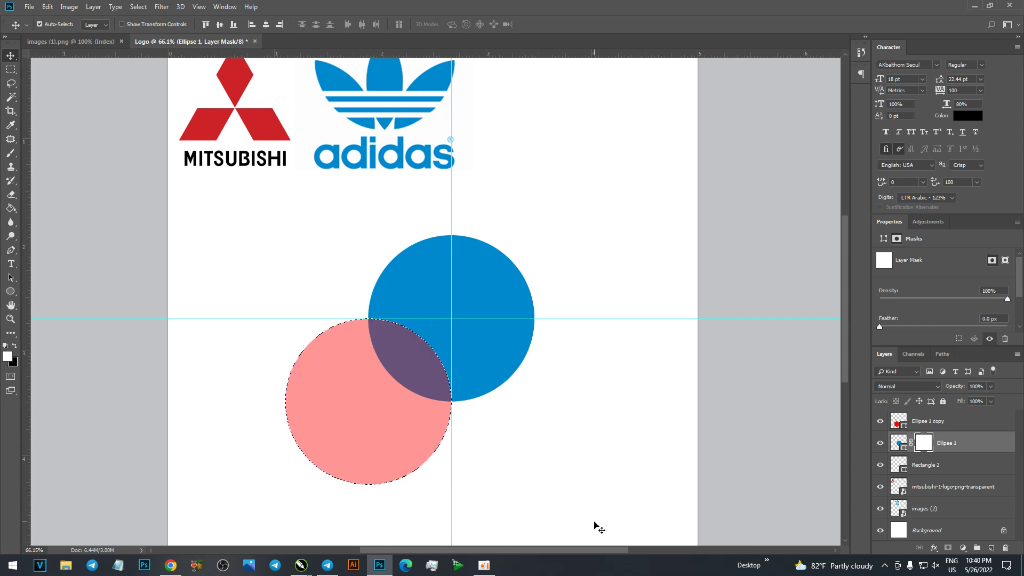
pyautogui.press('Delete')
pyautogui.hotkey('ctrl', 'z')
pyautogui.press('ctrl')
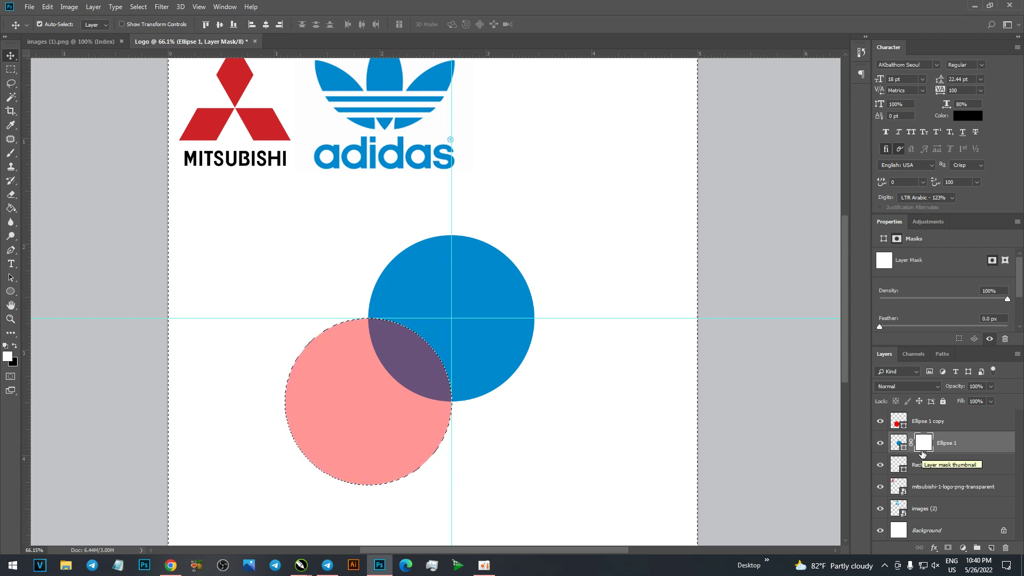
pyautogui.hotkey('ctrl', 'BackSpace')
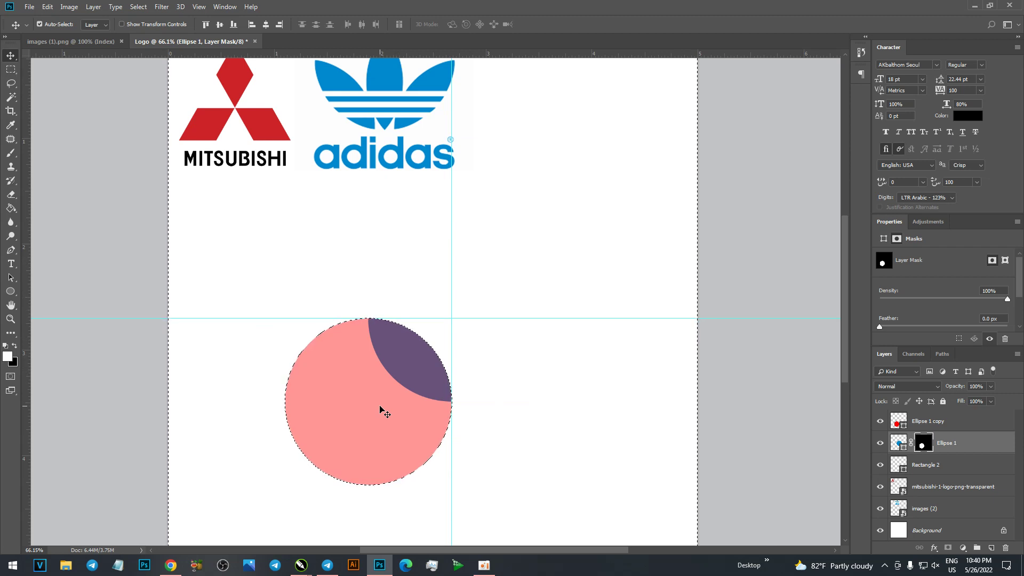
# Delete the red circle copy, add a guide at the leaf's bottom tip, and nudge the leaf left.
pyautogui.rightClick(438, 359)
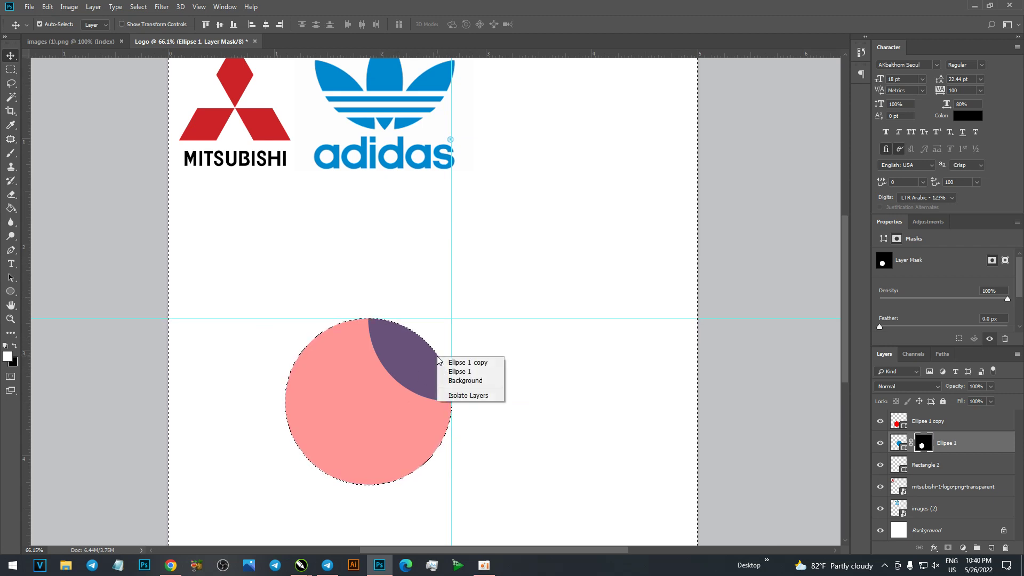
pyautogui.click(557, 319)
pyautogui.hotkey('ctrl', 'd')
pyautogui.click(558, 382)
pyautogui.click(381, 412)
pyautogui.press('Delete')
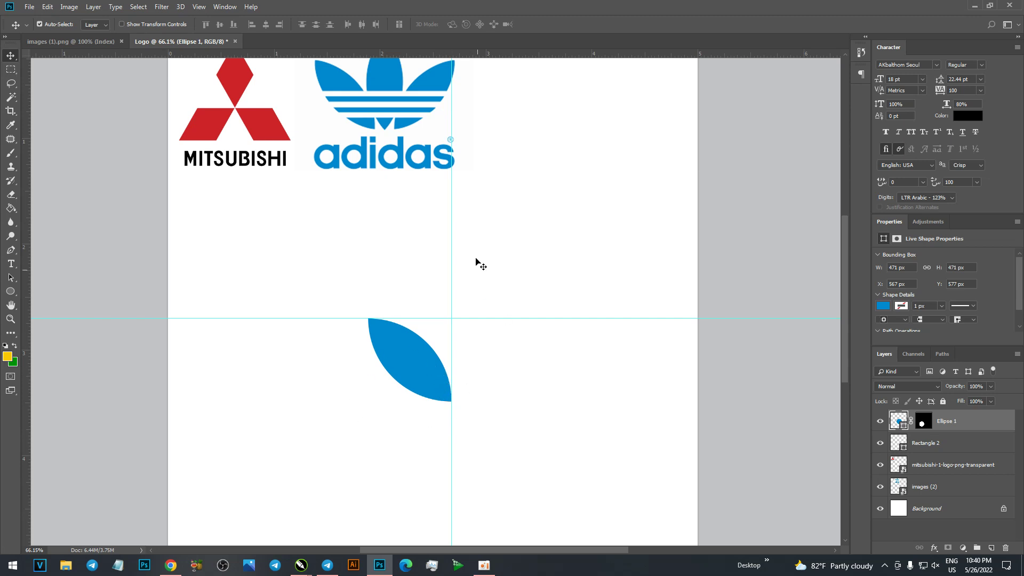
pyautogui.moveTo(481, 56); pyautogui.dragTo(472, 401)
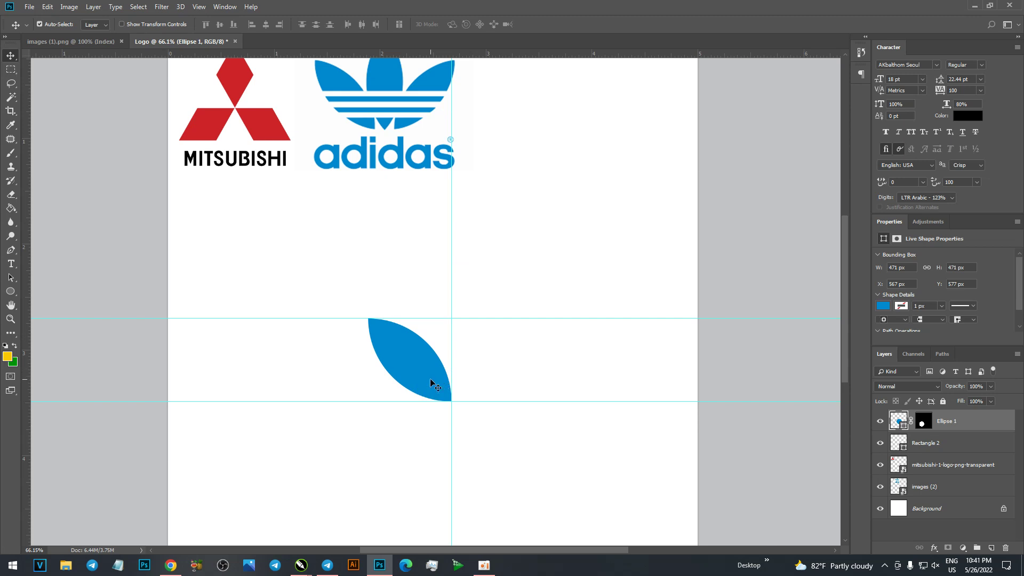
pyautogui.moveTo(430, 379); pyautogui.dragTo(418, 379)
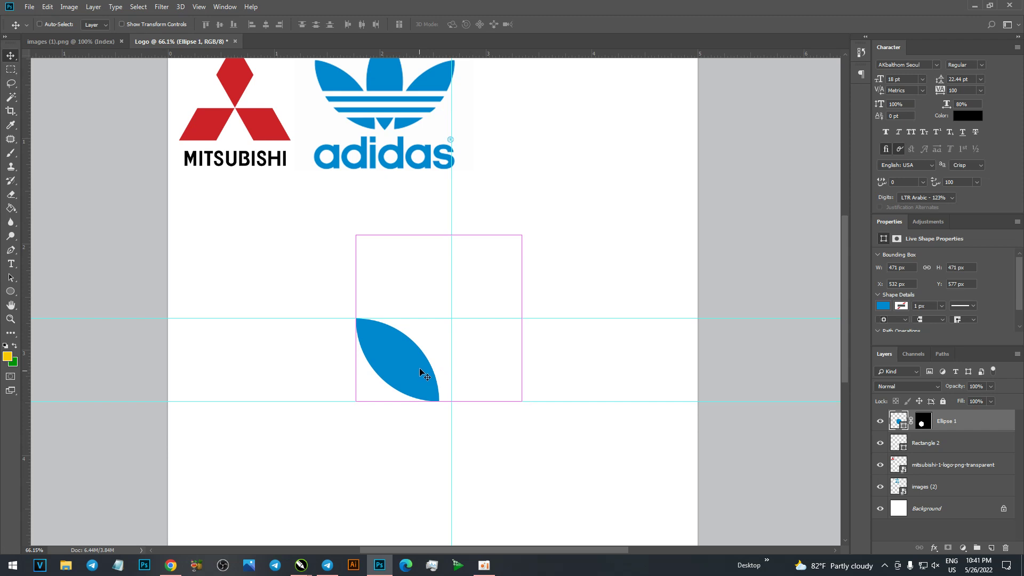
# Duplicate the blue leaf and convert the copy into a smart object.
pyautogui.hotkey('ctrl', 'j')
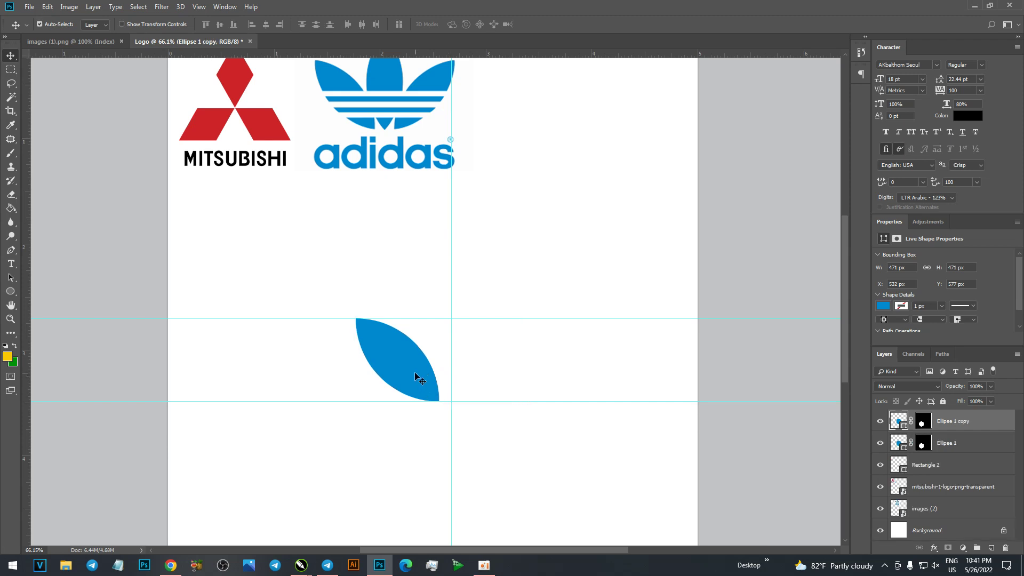
pyautogui.moveTo(412, 372); pyautogui.dragTo(428, 373)
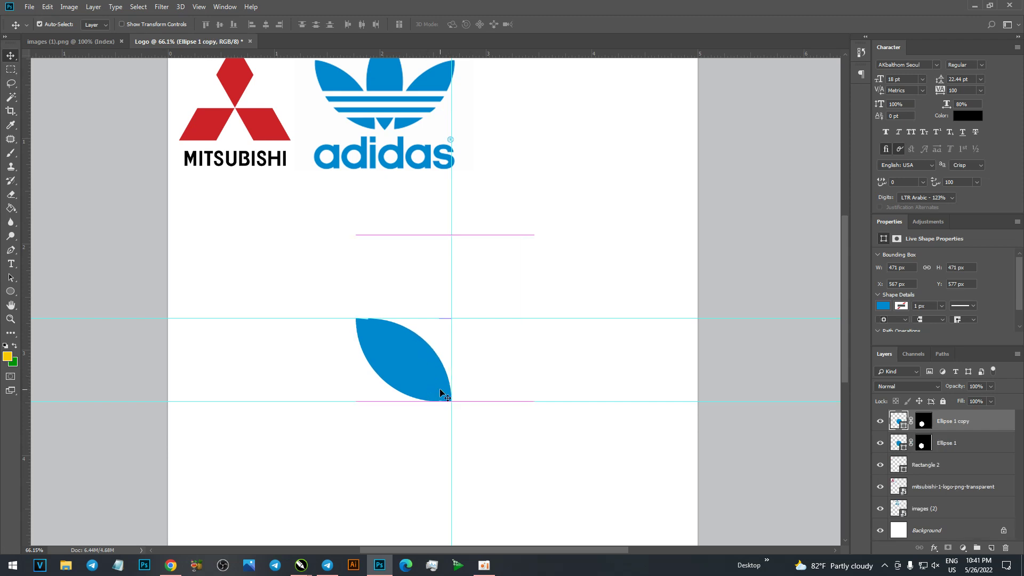
pyautogui.scroll(5, 437, 373)
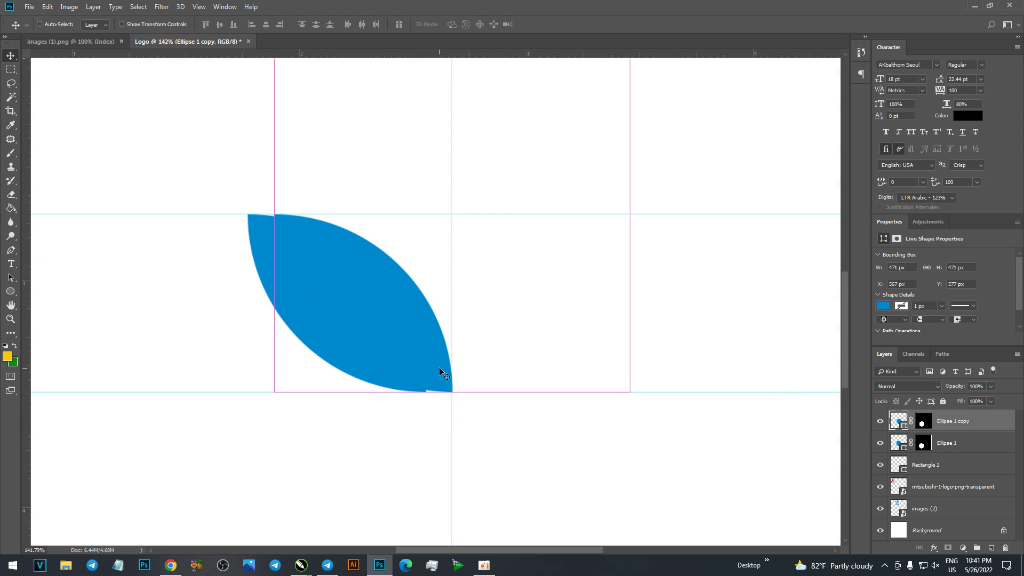
pyautogui.hotkey('ctrl', 't')
pyautogui.press('Return')
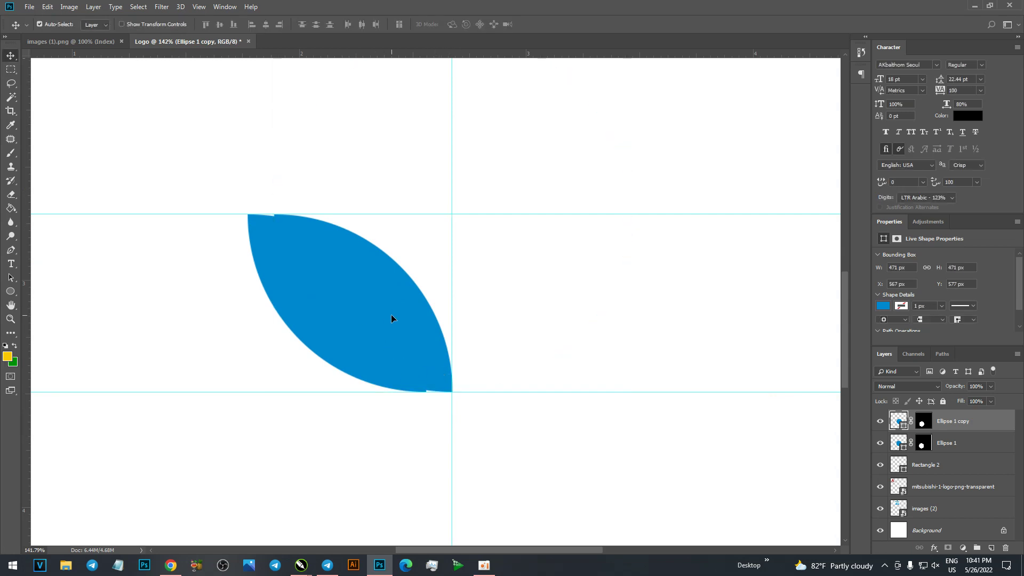
pyautogui.rightClick(956, 415)
pyautogui.click(835, 251)
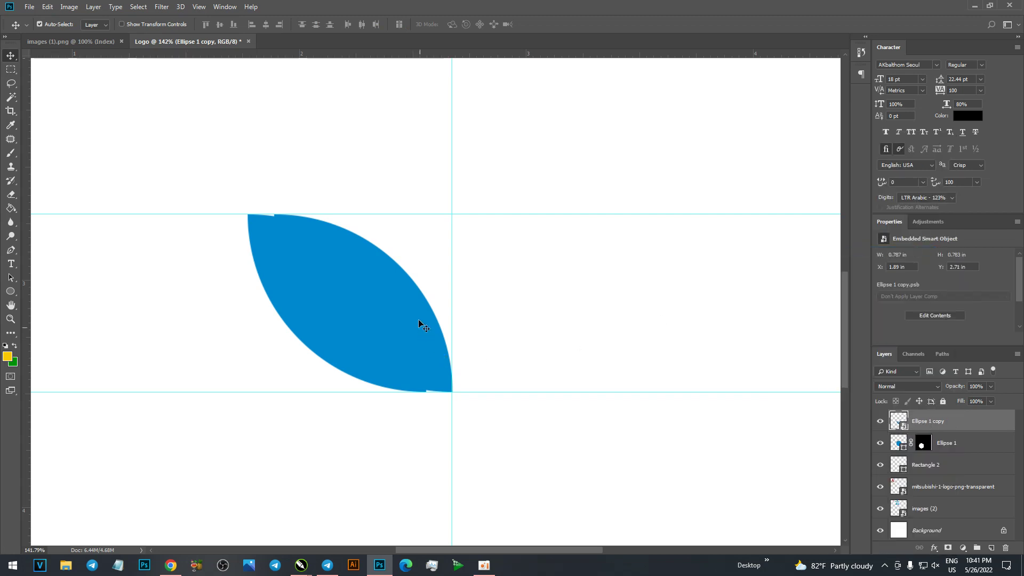
pyautogui.hotkey('ctrl', 't')
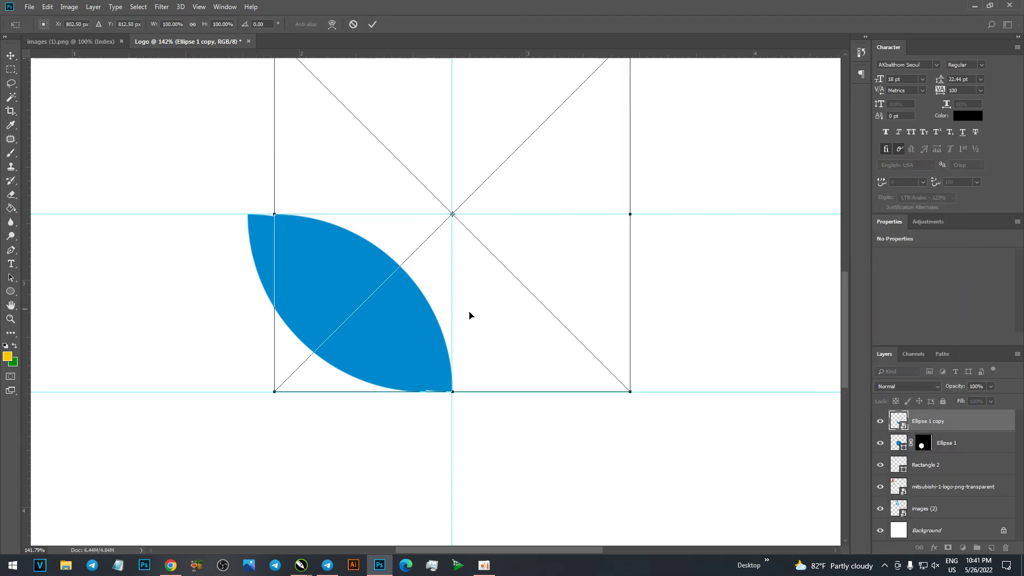
pyautogui.press('Return')
pyautogui.moveTo(376, 313); pyautogui.dragTo(613, 303)
pyautogui.hotkey('ctrl', 'z')
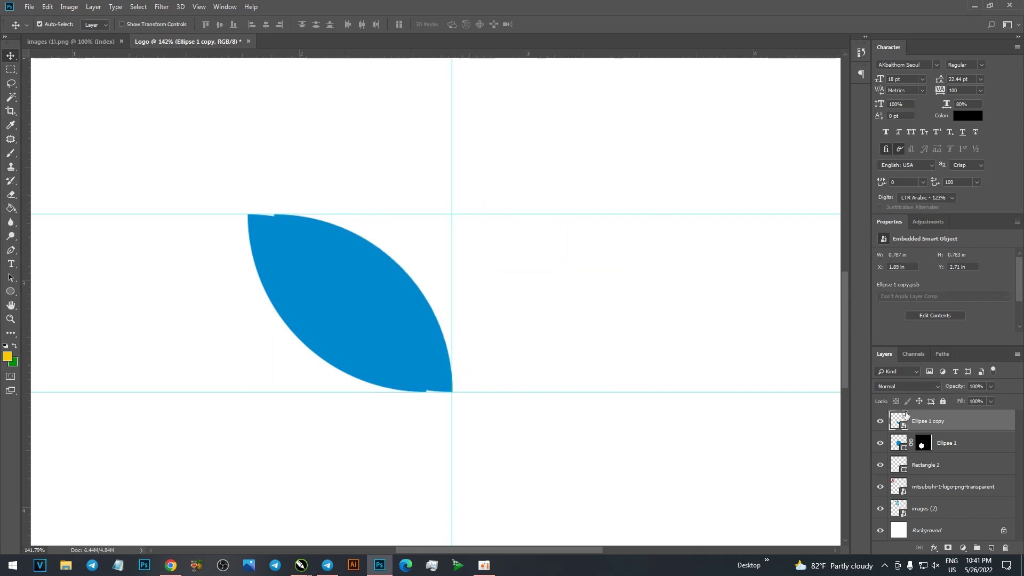
# Rotate the leaf copy about 45° around its bottom tip so it stands upright.
pyautogui.hotkey('ctrl', 't')
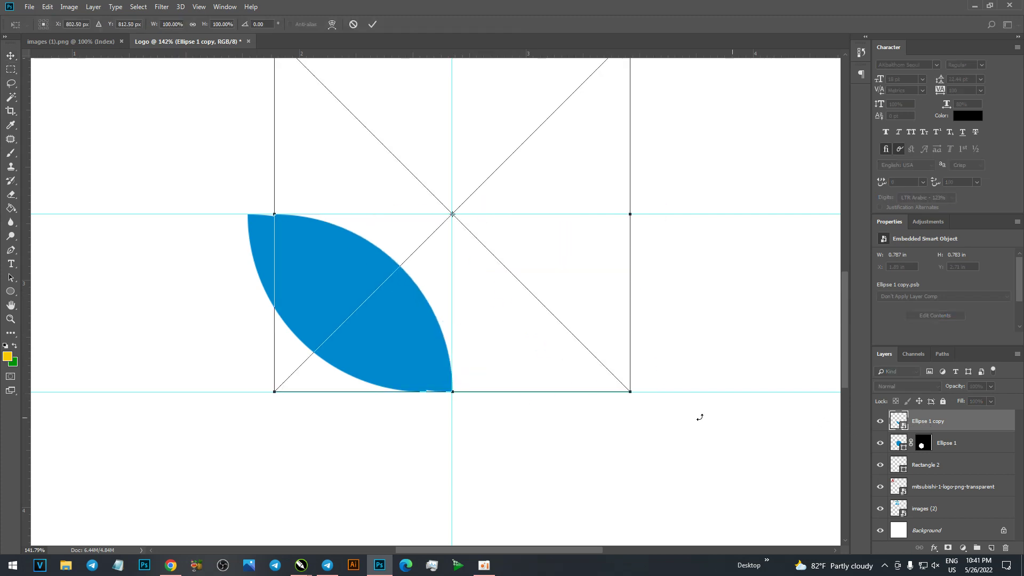
pyautogui.moveTo(456, 217); pyautogui.dragTo(452, 393)
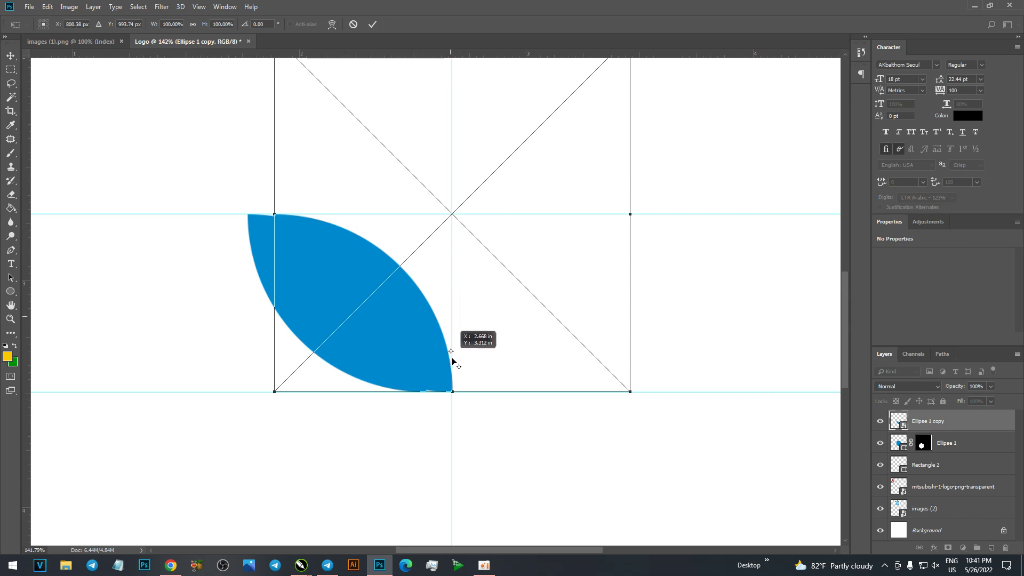
pyautogui.moveTo(707, 467); pyautogui.dragTo(697, 329)
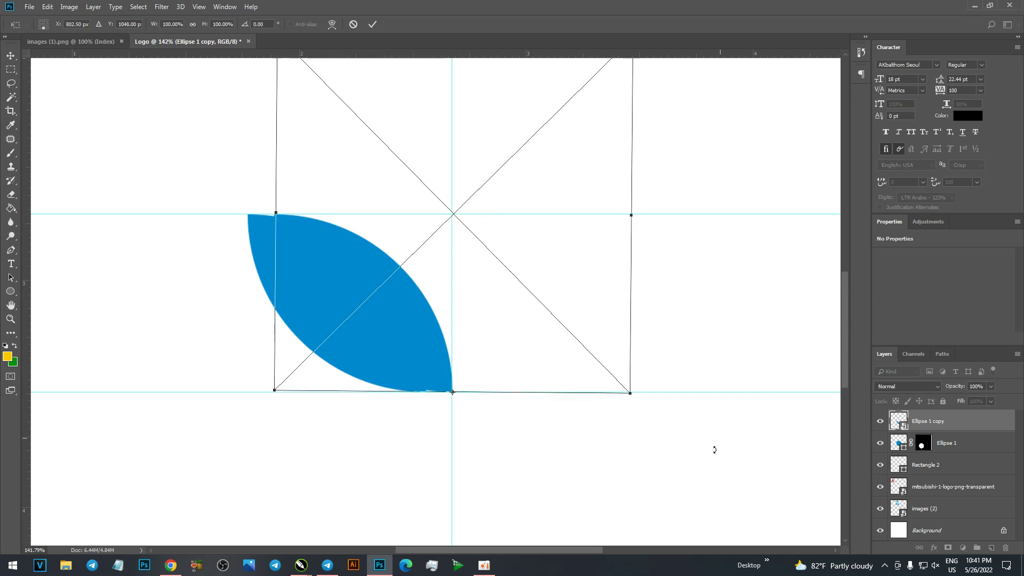
pyautogui.moveTo(725, 290); pyautogui.dragTo(746, 375)
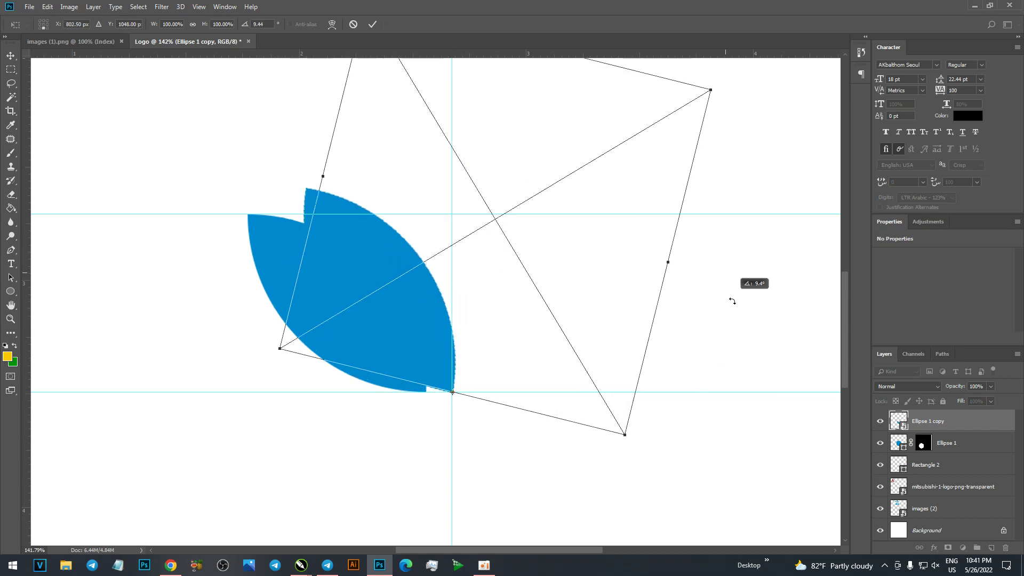
pyautogui.moveTo(753, 407); pyautogui.dragTo(755, 458)
pyautogui.press('Return')
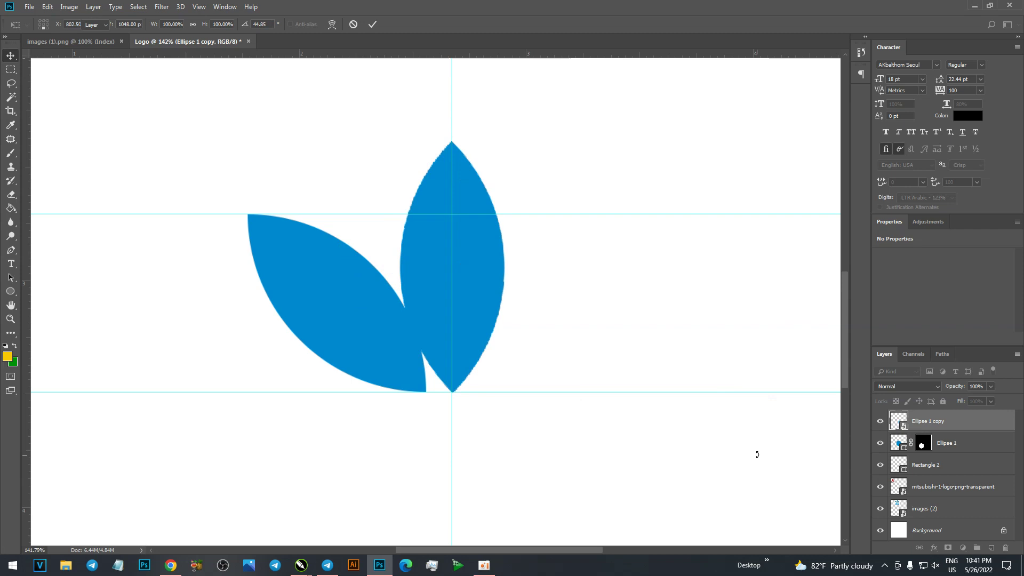
pyautogui.scroll(-1, 555, 380)
pyautogui.scroll(-5, 555, 380)
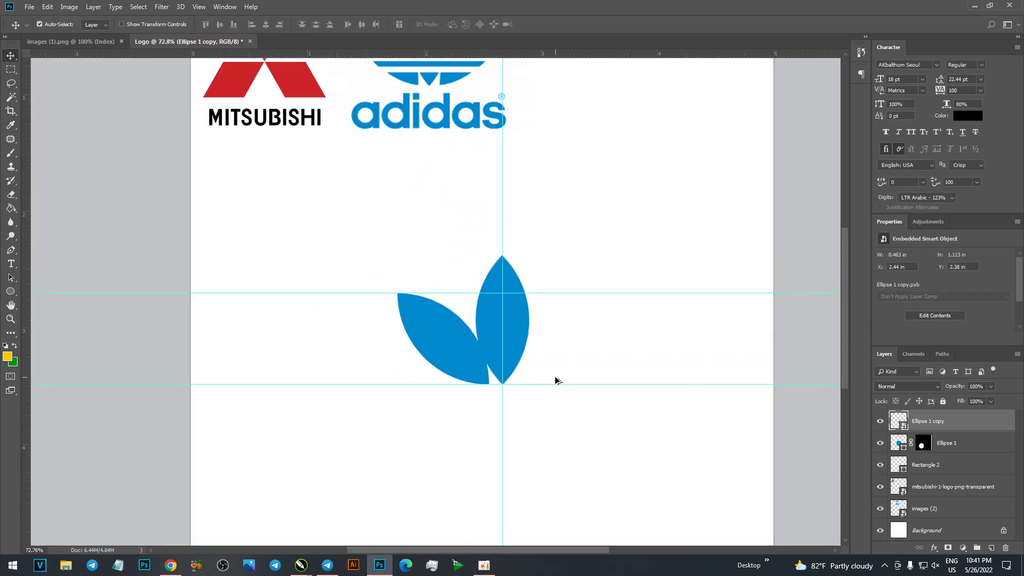
pyautogui.scroll(-1, 555, 380)
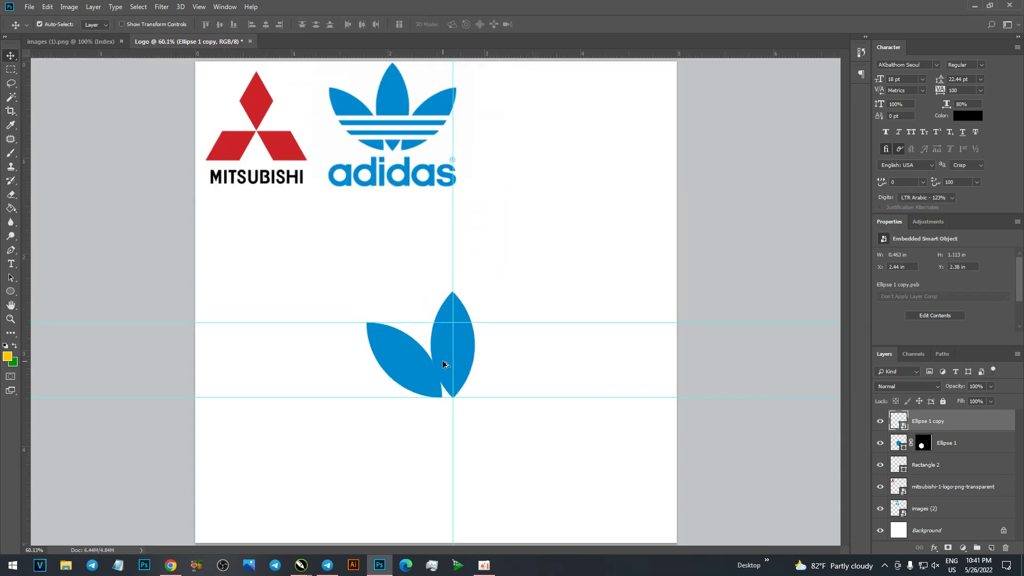
pyautogui.scroll(2, 446, 366)
pyautogui.scroll(1, 454, 383)
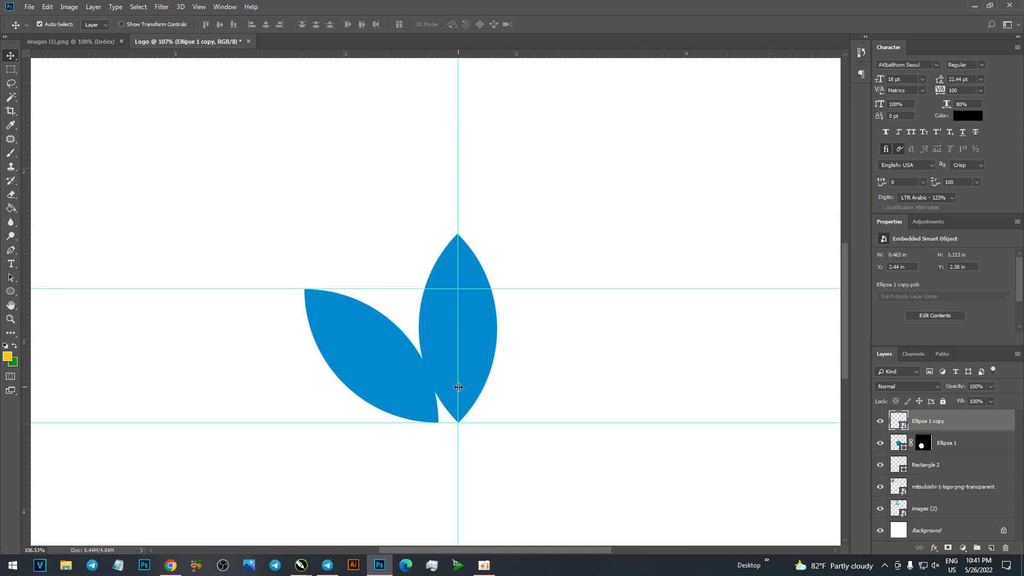
pyautogui.click(377, 378)
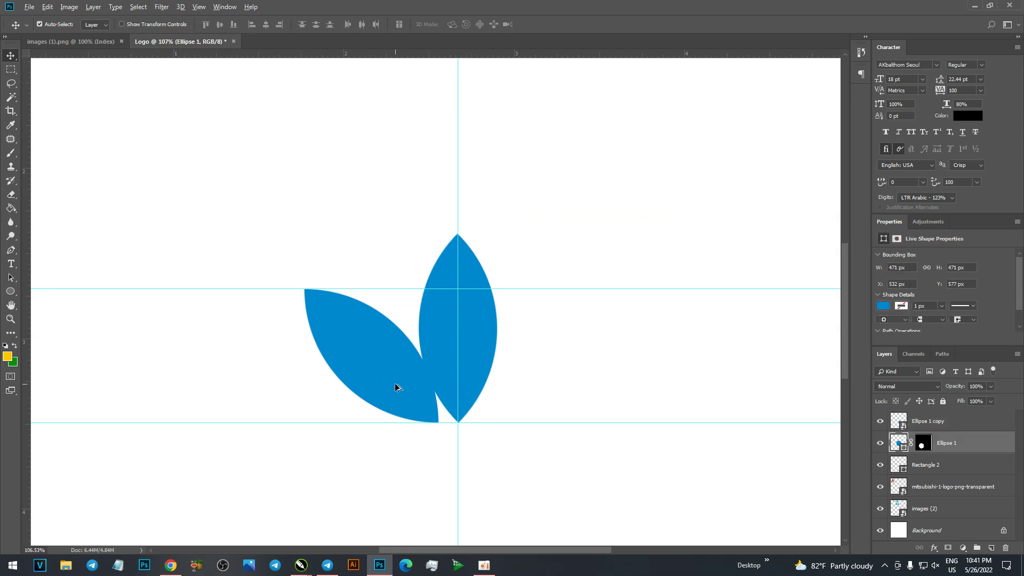
# Alt-drag a copy of the left leaf, flip it horizontally about its bottom tip, and position it right.
pyautogui.moveTo(386, 375); pyautogui.dragTo(450, 375)
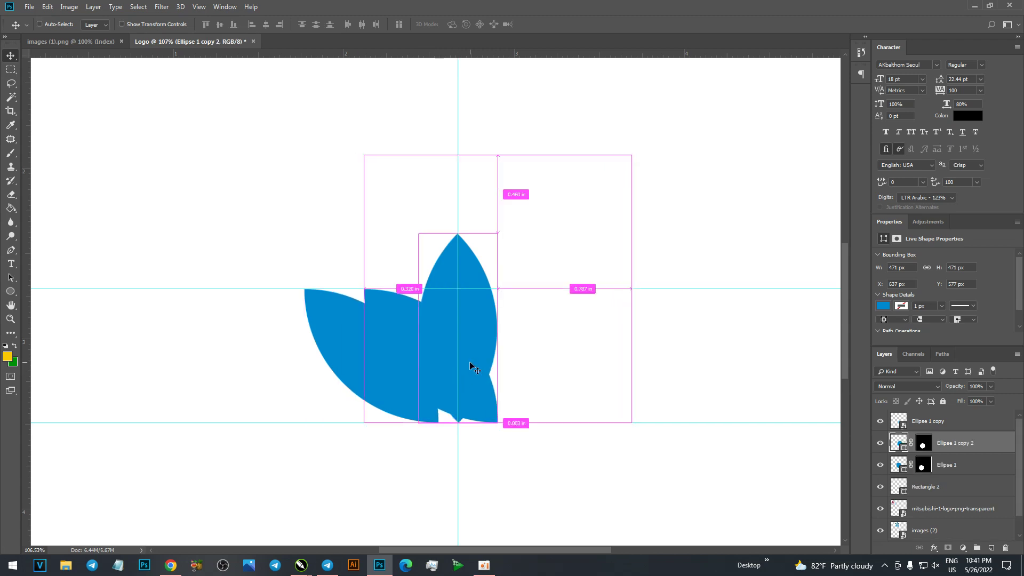
pyautogui.hotkey('ctrl', 't')
pyautogui.moveTo(498, 289); pyautogui.dragTo(498, 422)
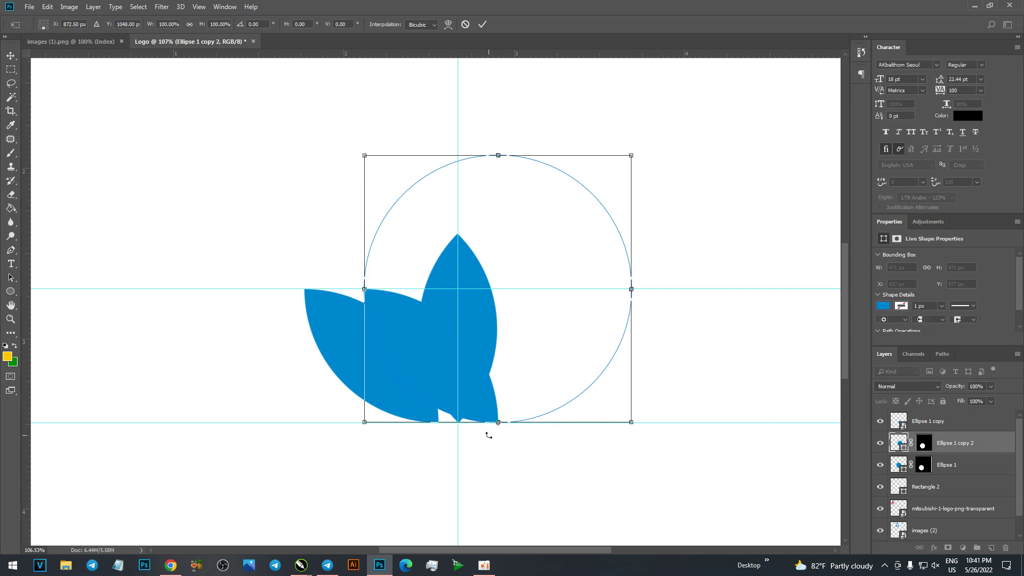
pyautogui.rightClick(482, 367)
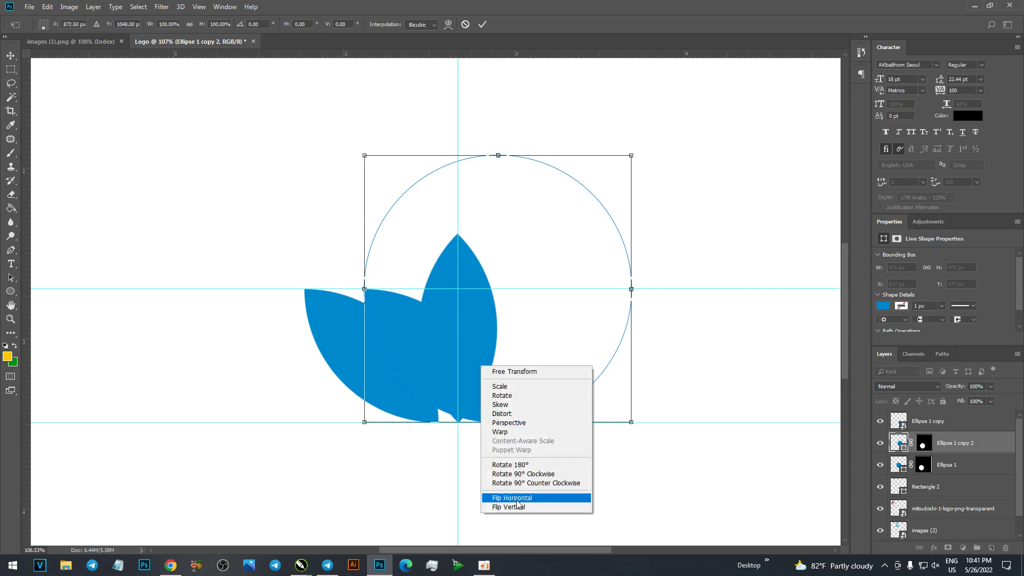
pyautogui.click(535, 498)
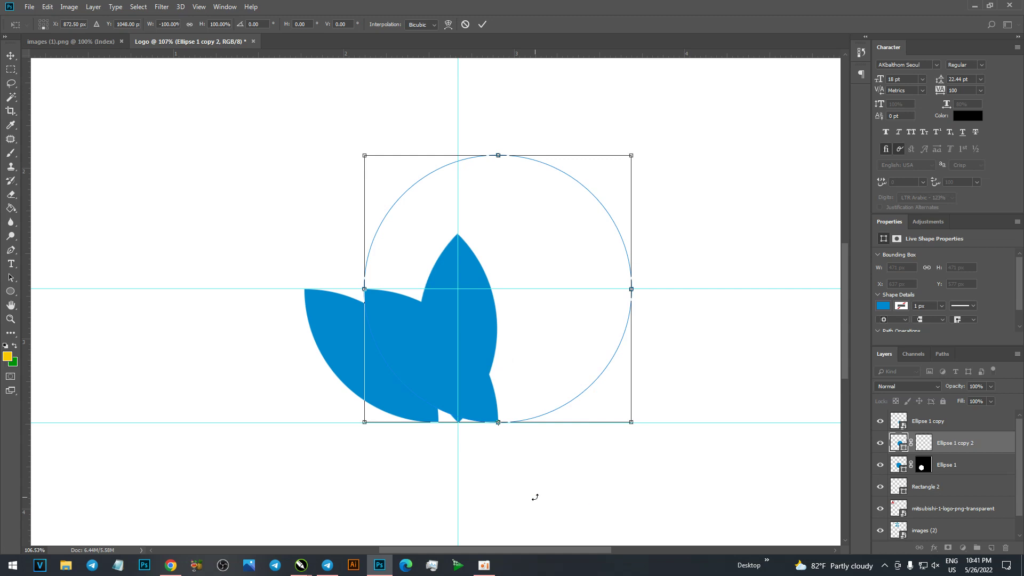
pyautogui.moveTo(546, 383); pyautogui.dragTo(522, 384)
pyautogui.press('Return')
# Combine all three leaf petals into a single smart object layer.
pyautogui.scroll(-3, 515, 384)
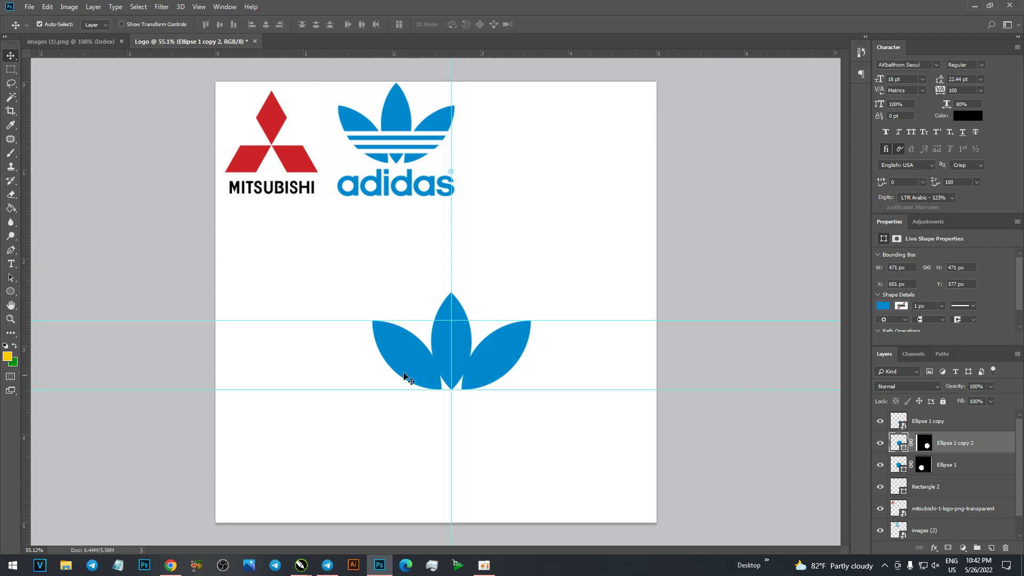
pyautogui.moveTo(330, 258); pyautogui.dragTo(649, 430)
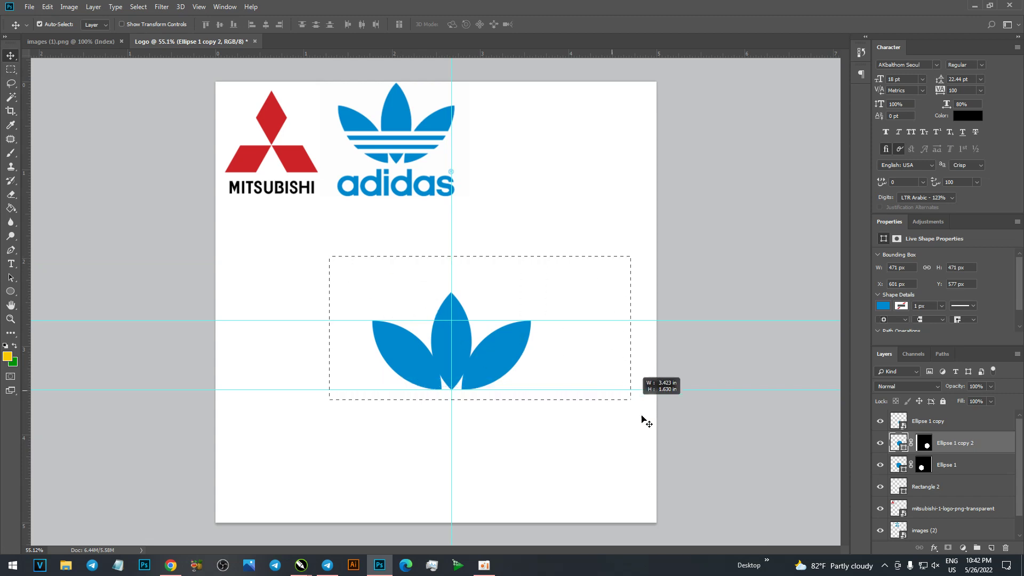
pyautogui.rightClick(964, 431)
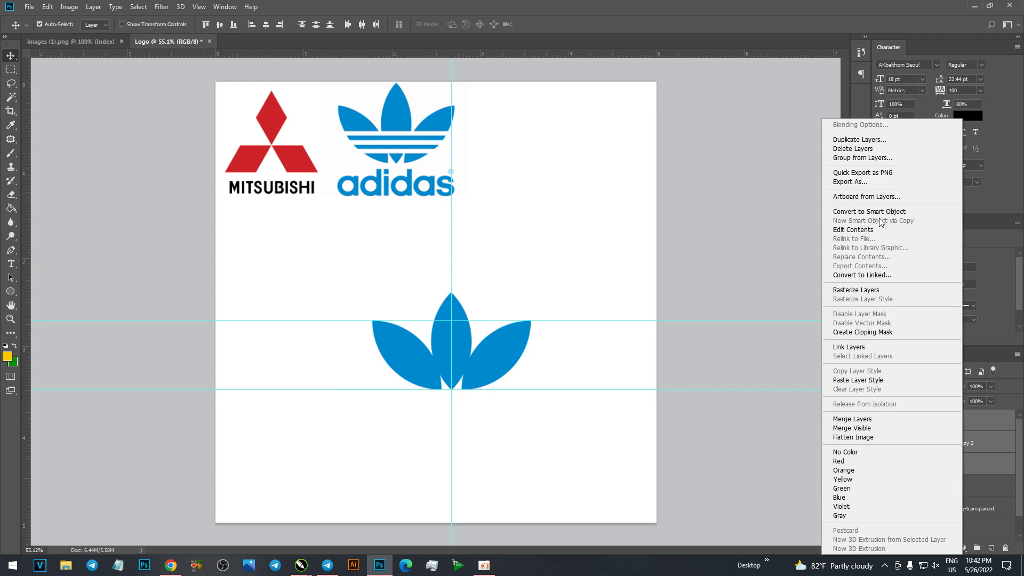
pyautogui.click(875, 209)
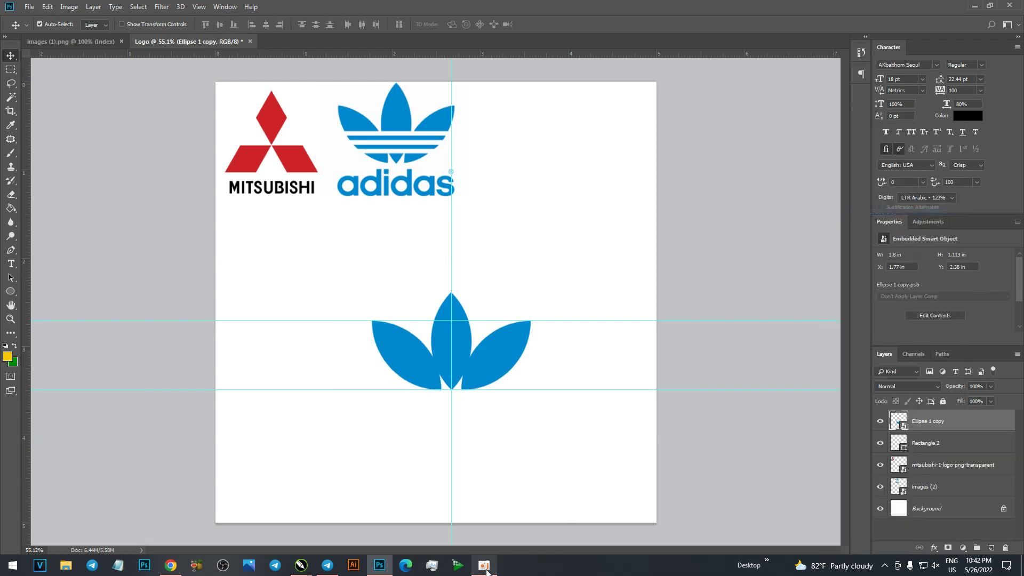
pyautogui.click(484, 565)
pyautogui.click(846, 187)
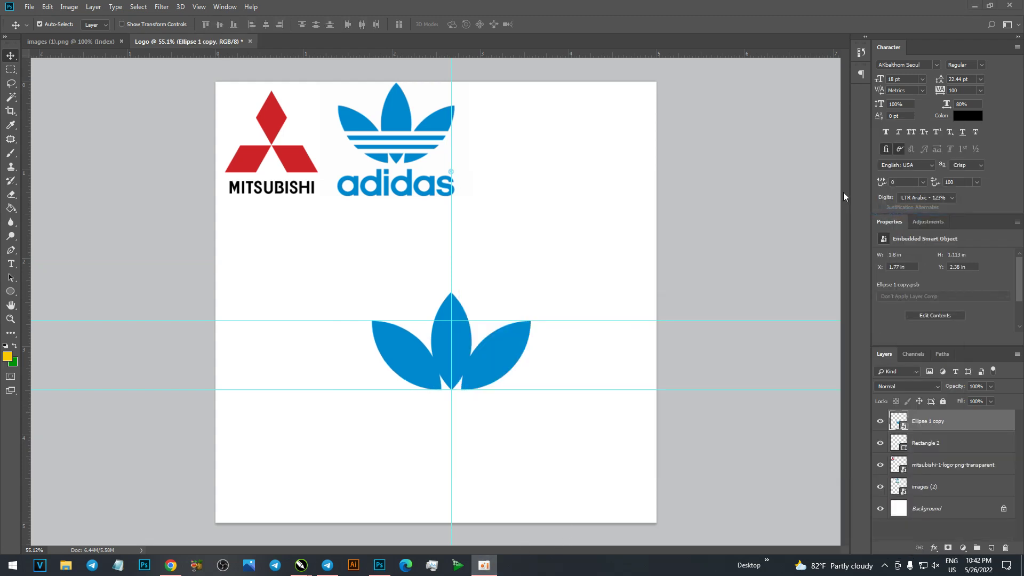
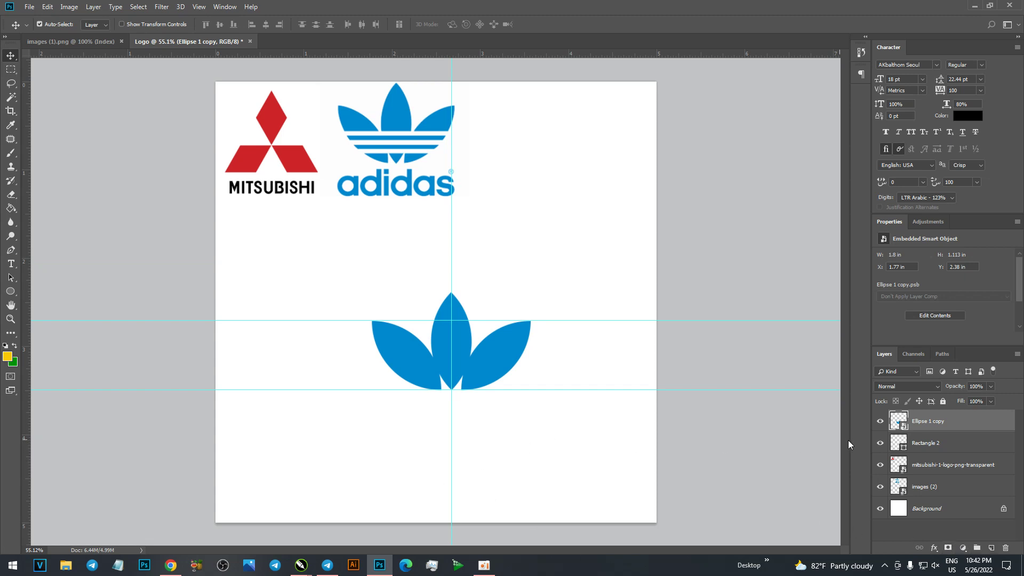
# Add a layer mask to Ellipse 1 copy and draw a thin rectangle across the trefoil's lower leaves.
pyautogui.click(949, 549)
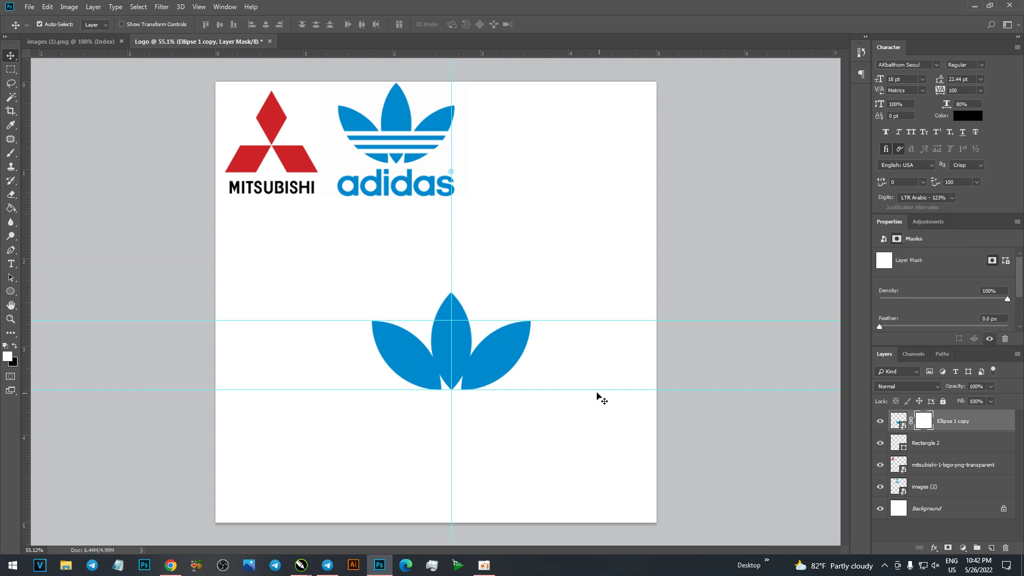
pyautogui.click(12, 291)
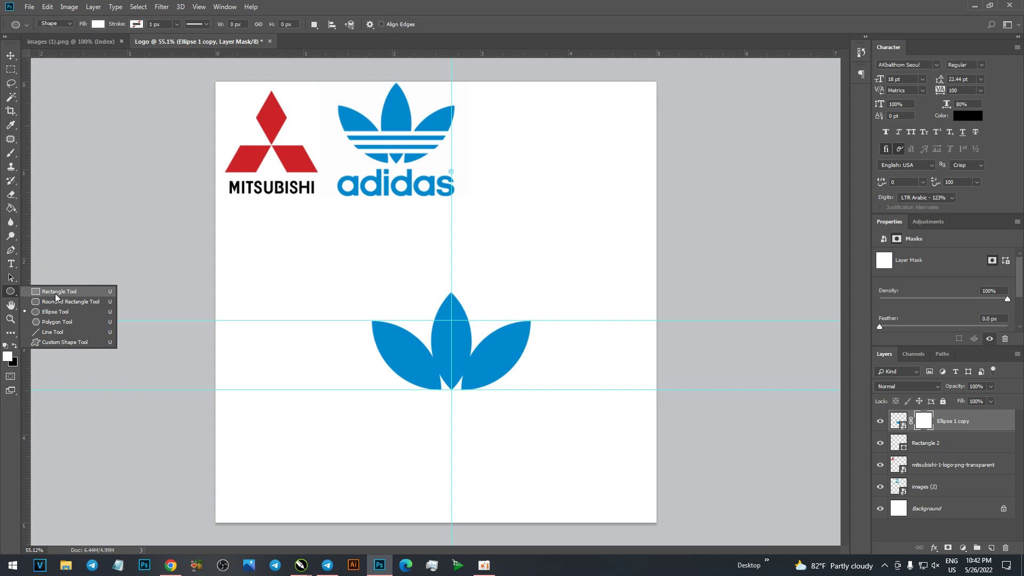
pyautogui.click(56, 297)
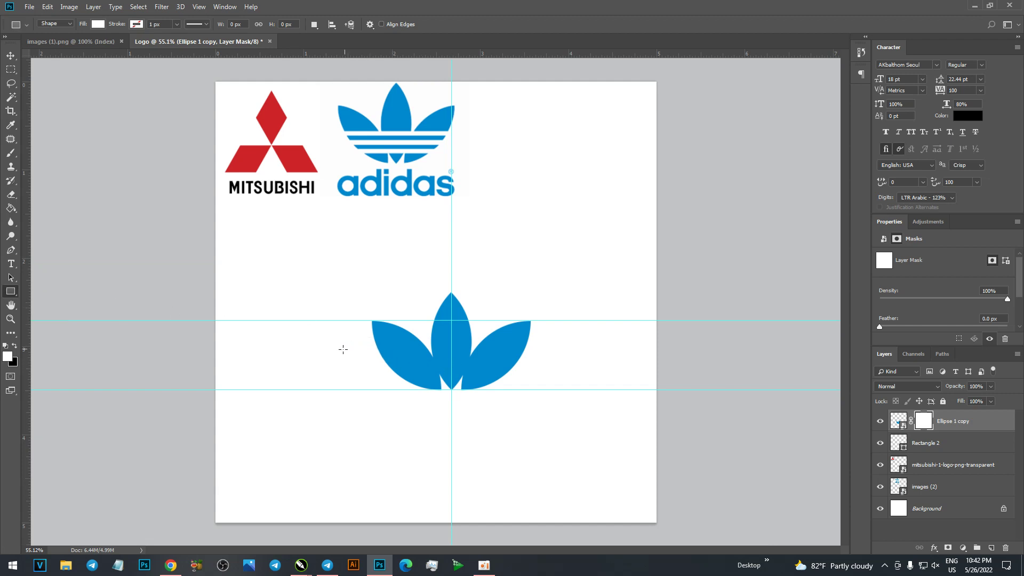
pyautogui.moveTo(342, 350); pyautogui.dragTo(587, 354)
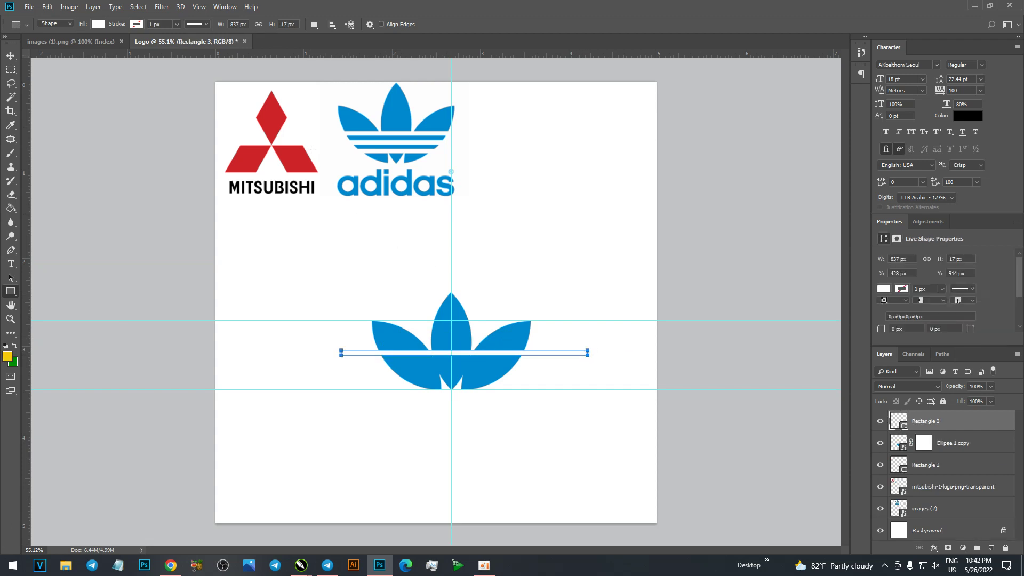
pyautogui.click(98, 24)
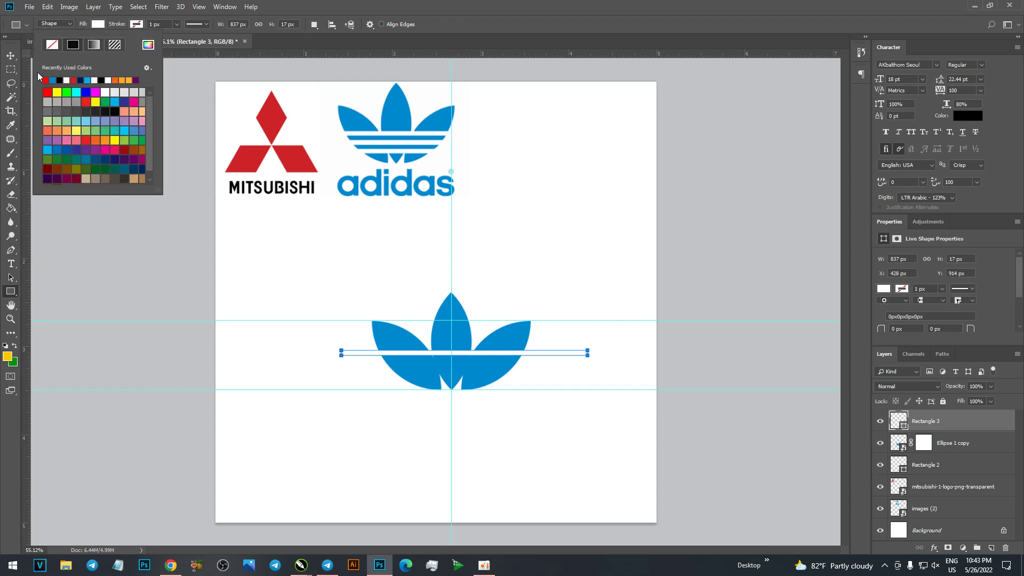
# Fill the bar blue, stretch it slightly thicker, and nudge it down.
pyautogui.click(87, 92)
pyautogui.click(11, 55)
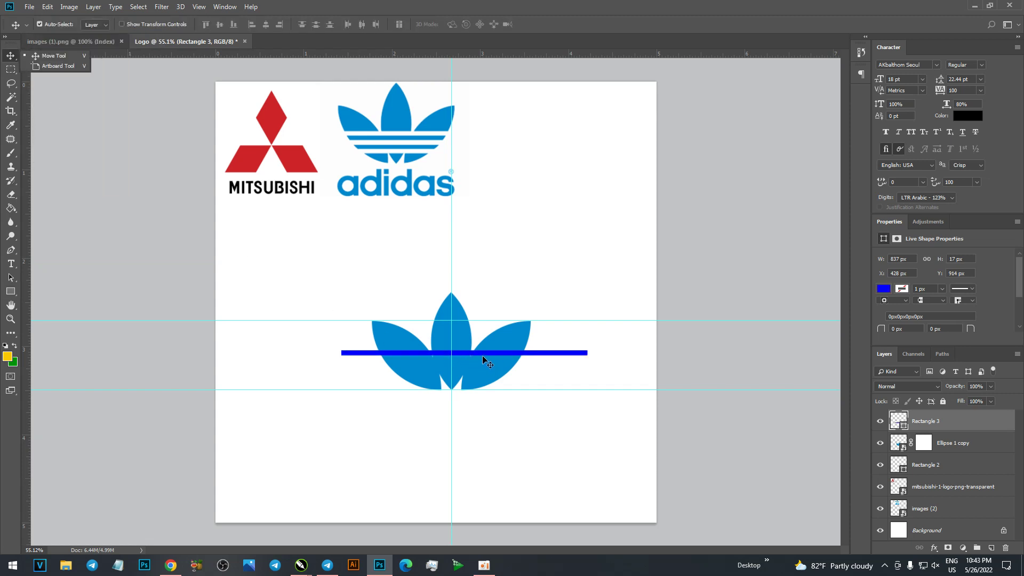
pyautogui.hotkey('ctrl', 't')
pyautogui.scroll(3, 453, 352)
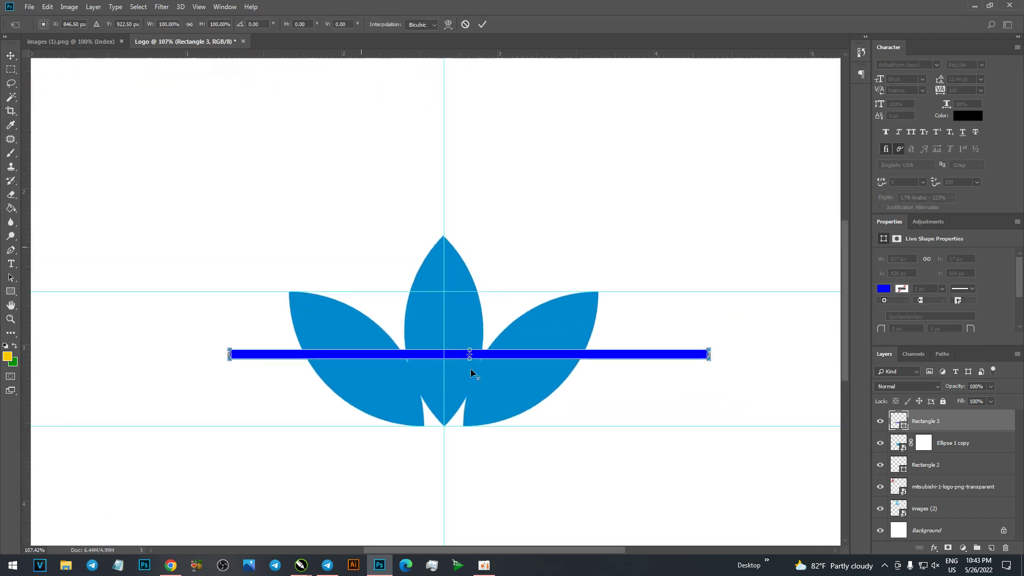
pyautogui.scroll(3, 470, 353)
pyautogui.scroll(2, 471, 352)
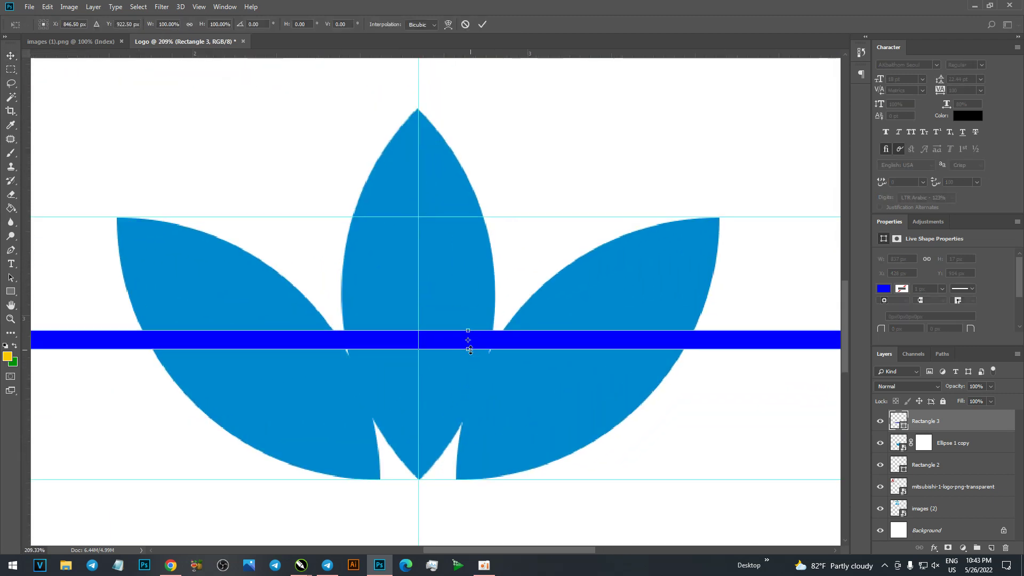
pyautogui.moveTo(469, 350); pyautogui.dragTo(469, 354)
pyautogui.press('Return')
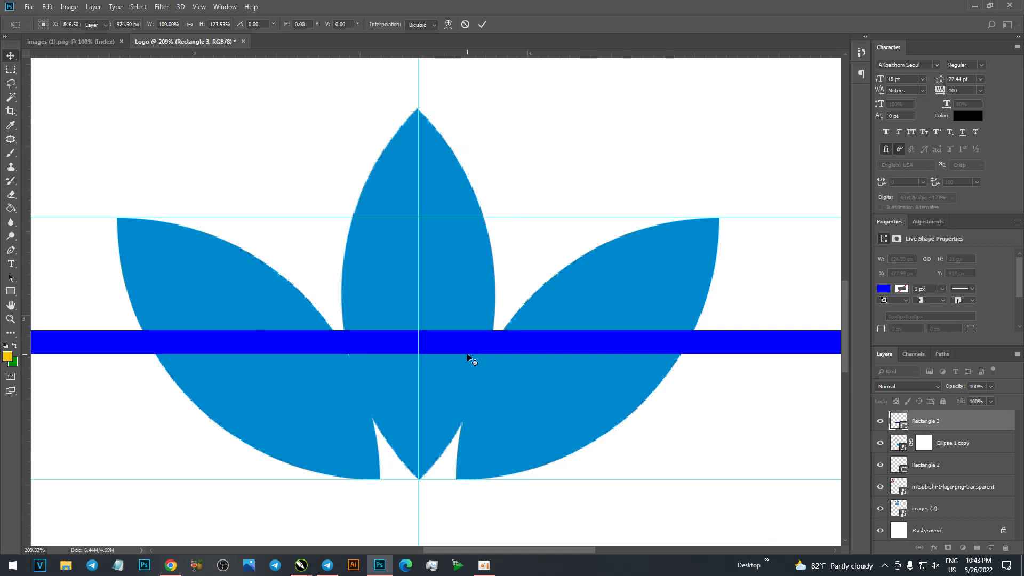
pyautogui.press('Down')
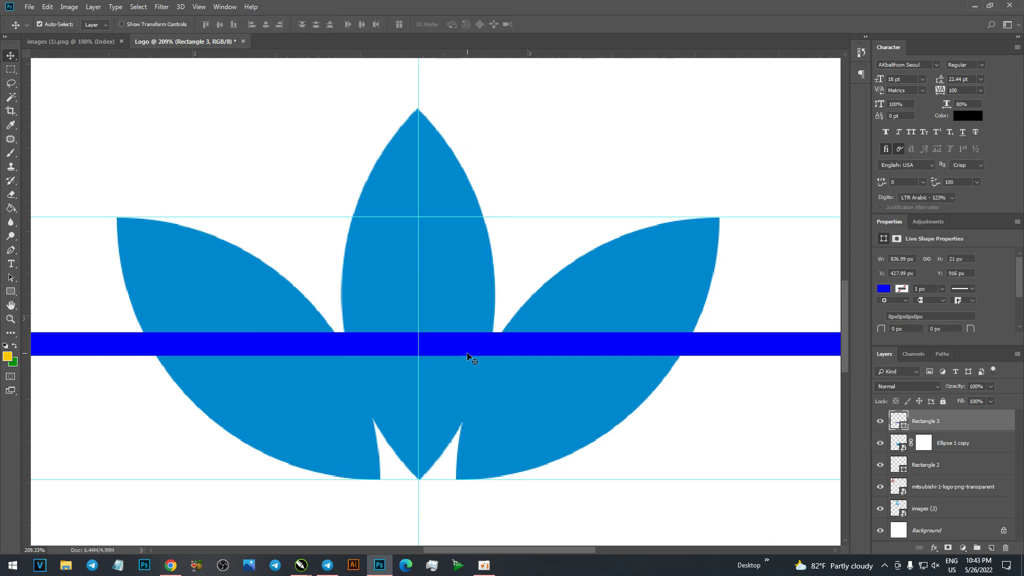
# Alt-drag two copies of the blue bar into three evenly spaced stripes and select all three layers.
pyautogui.moveTo(467, 354); pyautogui.dragTo(467, 395)
pyautogui.scroll(-5, 467, 396)
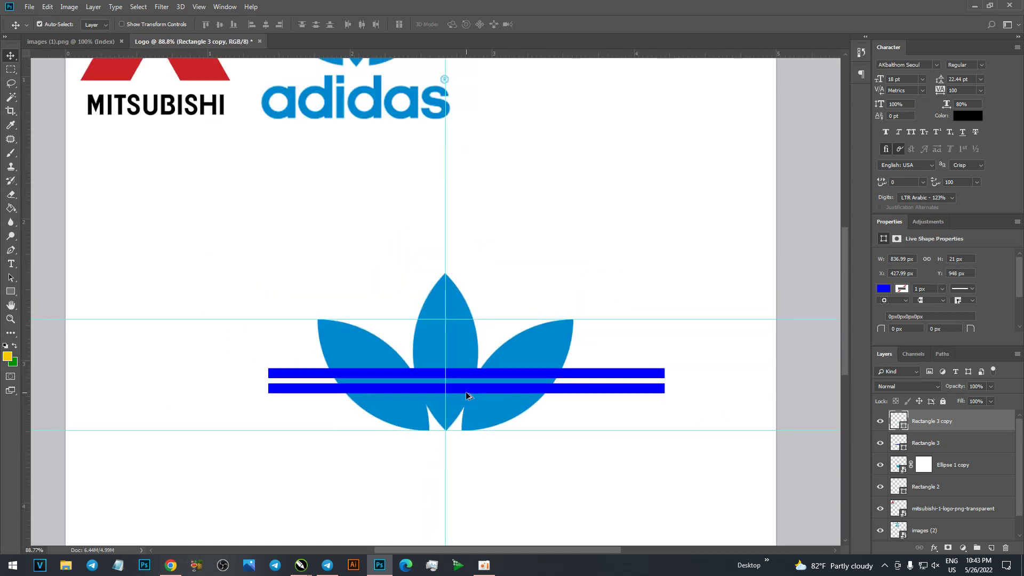
pyautogui.scroll(1, 467, 395)
pyautogui.scroll(3, 466, 396)
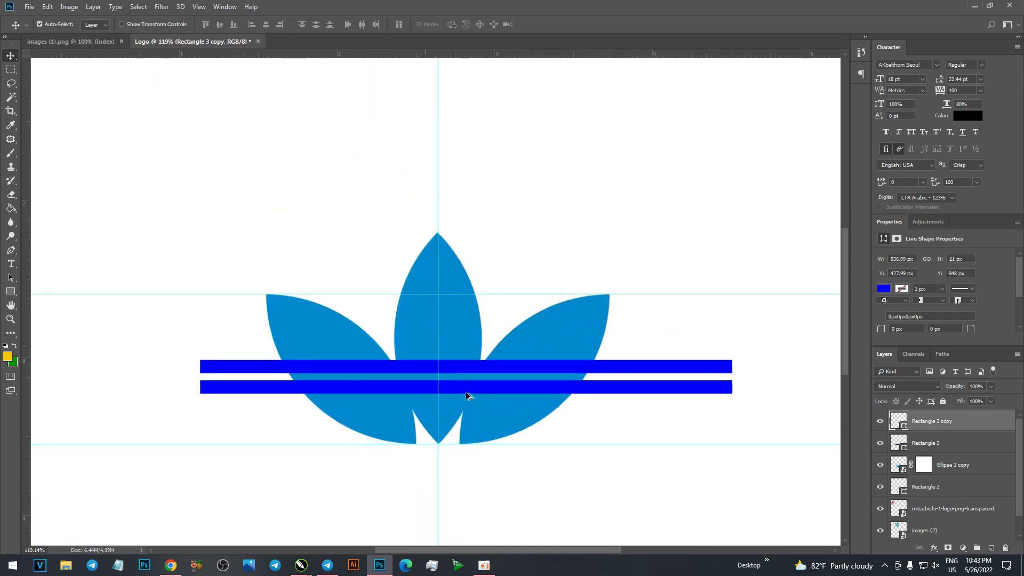
pyautogui.press('Down')
pyautogui.press('Down')
pyautogui.press('Down')
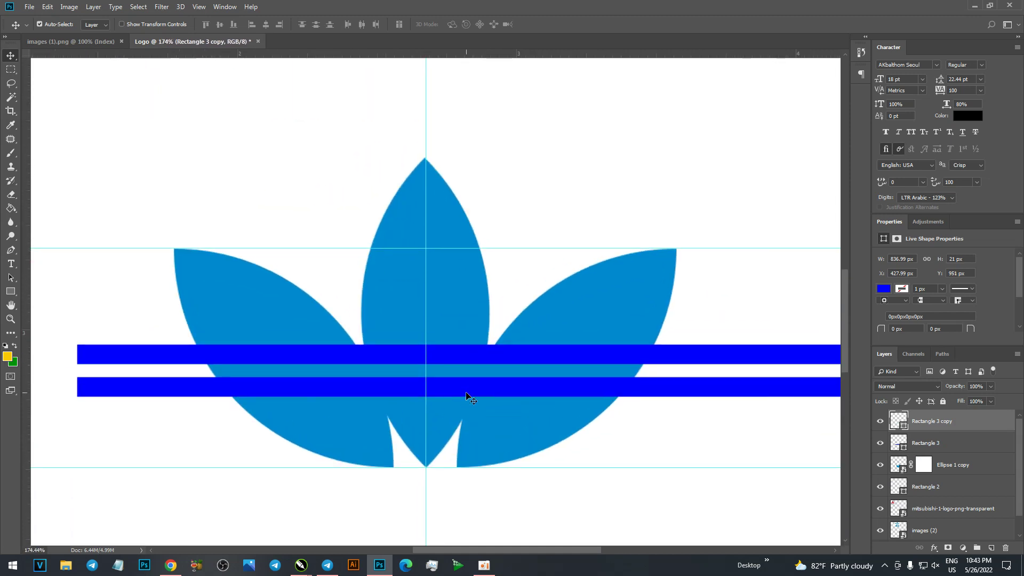
pyautogui.moveTo(466, 390); pyautogui.dragTo(468, 424)
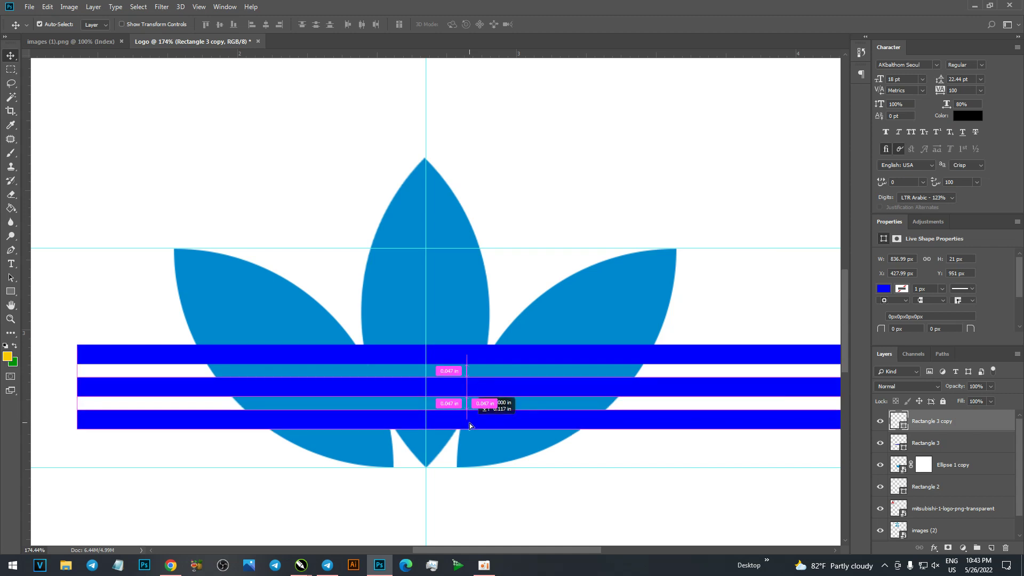
pyautogui.moveTo(469, 427); pyautogui.dragTo(469, 421)
pyautogui.scroll(-2, 363, 418)
pyautogui.scroll(-2, 363, 418)
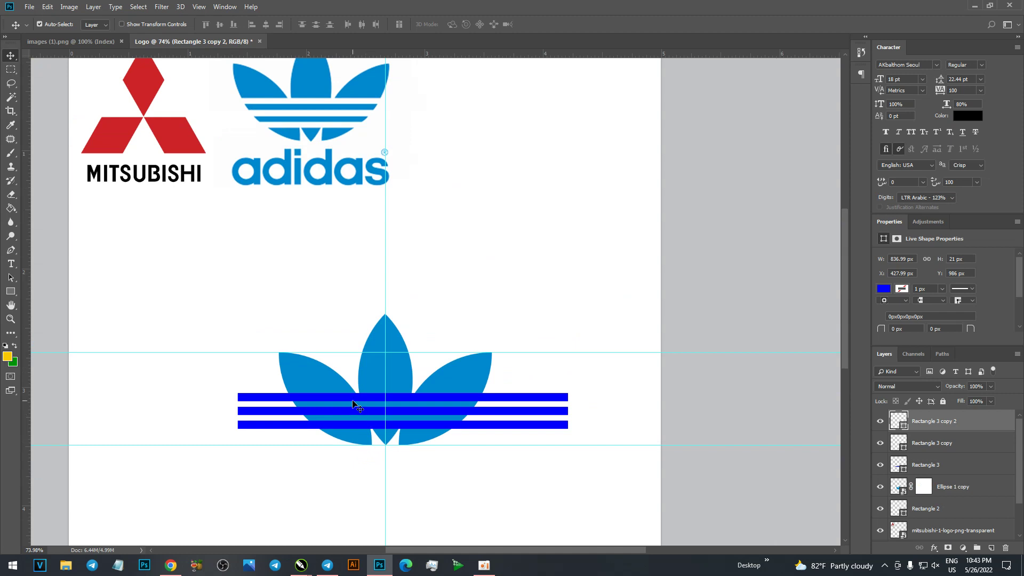
pyautogui.keyDown('shift'); pyautogui.click(937, 465); pyautogui.keyUp('shift')
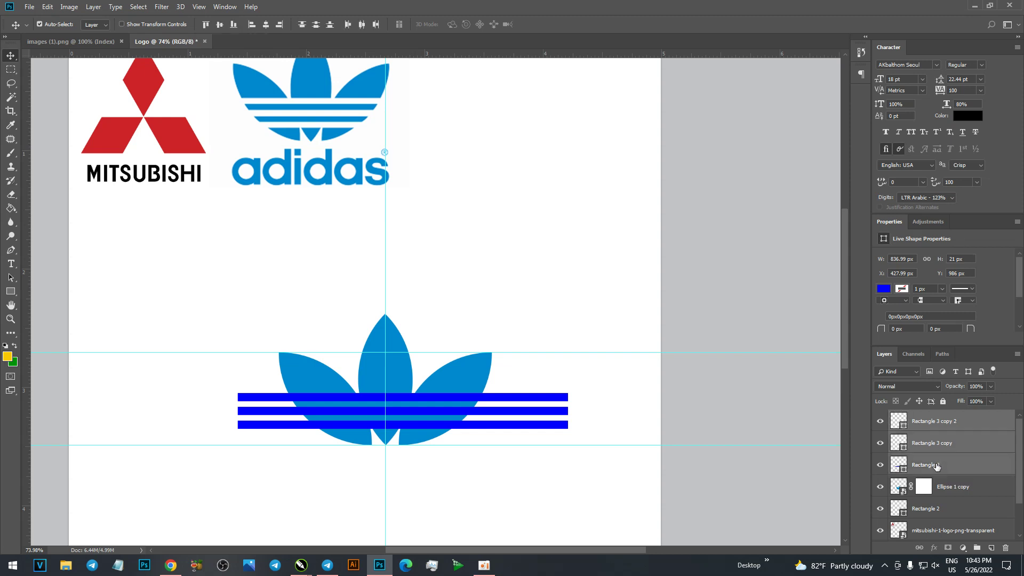
# Merge the stripes into a smart object, fill their shape black in the trefoil mask, then delete the stripes layer.
pyautogui.rightClick(939, 431)
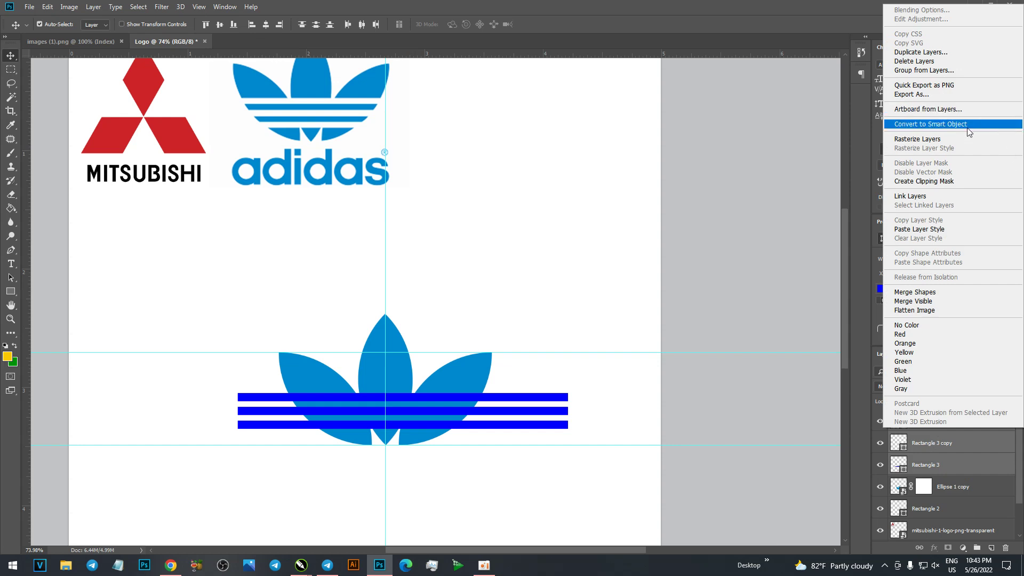
pyautogui.click(969, 124)
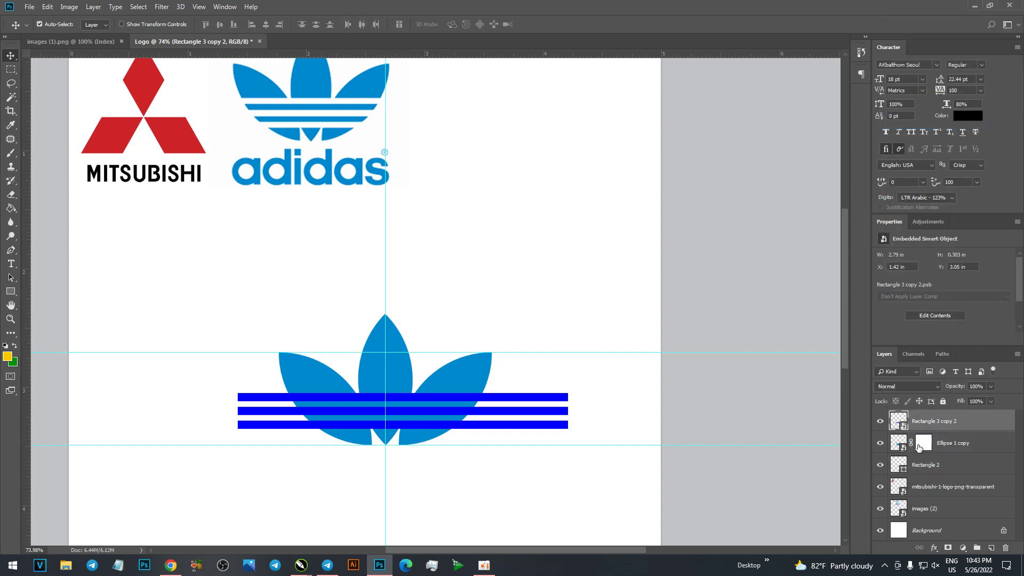
pyautogui.keyDown('ctrl'); pyautogui.click(899, 421); pyautogui.keyUp('ctrl')
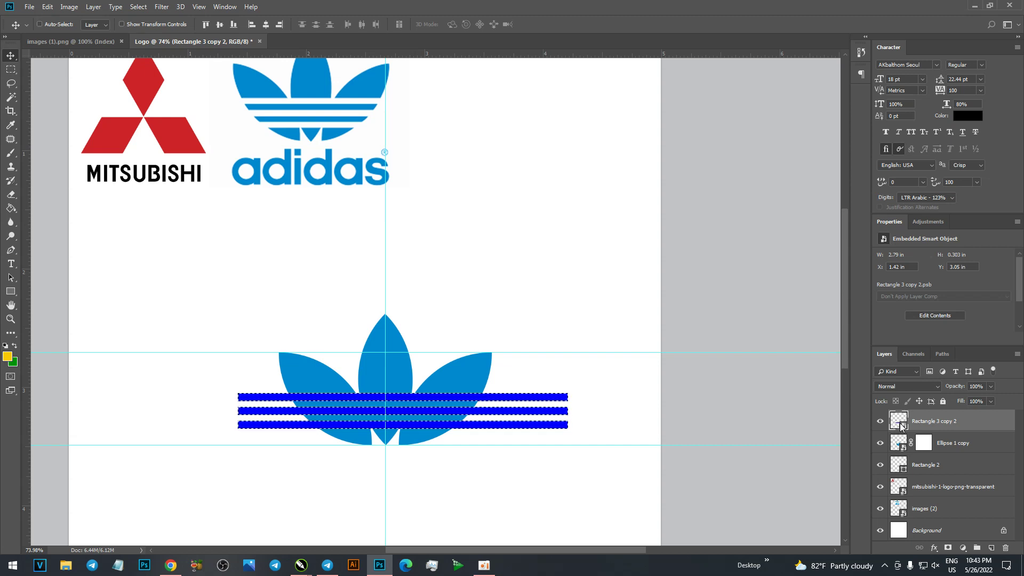
pyautogui.click(920, 444)
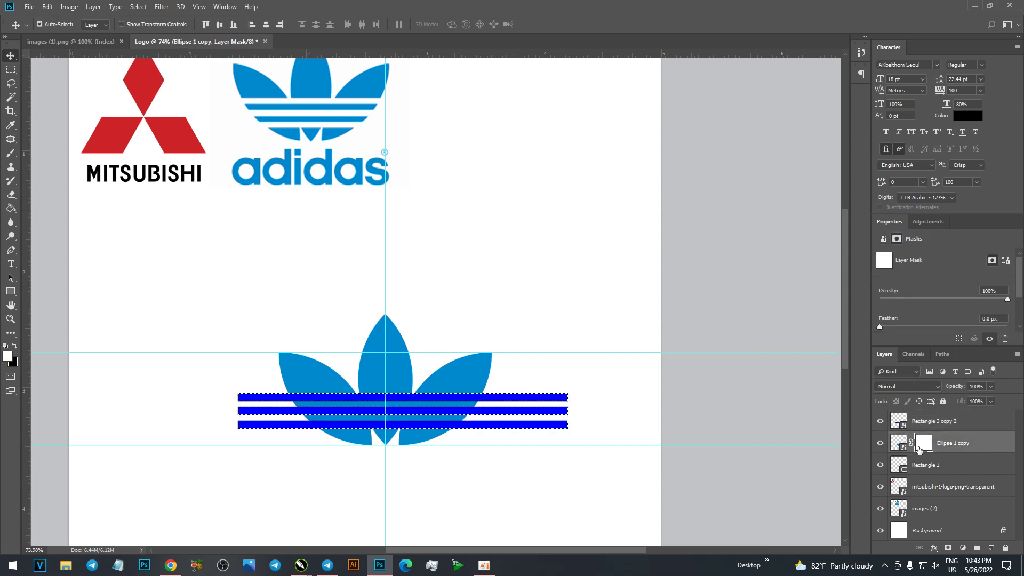
pyautogui.hotkey('ctrl', 'BackSpace')
pyautogui.hotkey('ctrl', 'd')
pyautogui.moveTo(510, 400); pyautogui.dragTo(518, 233)
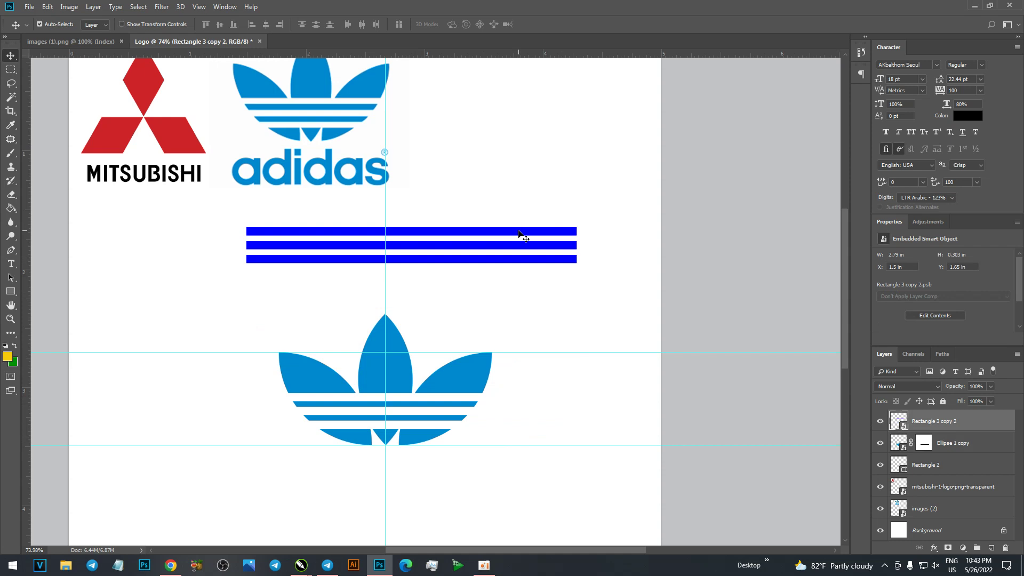
pyautogui.press('Delete')
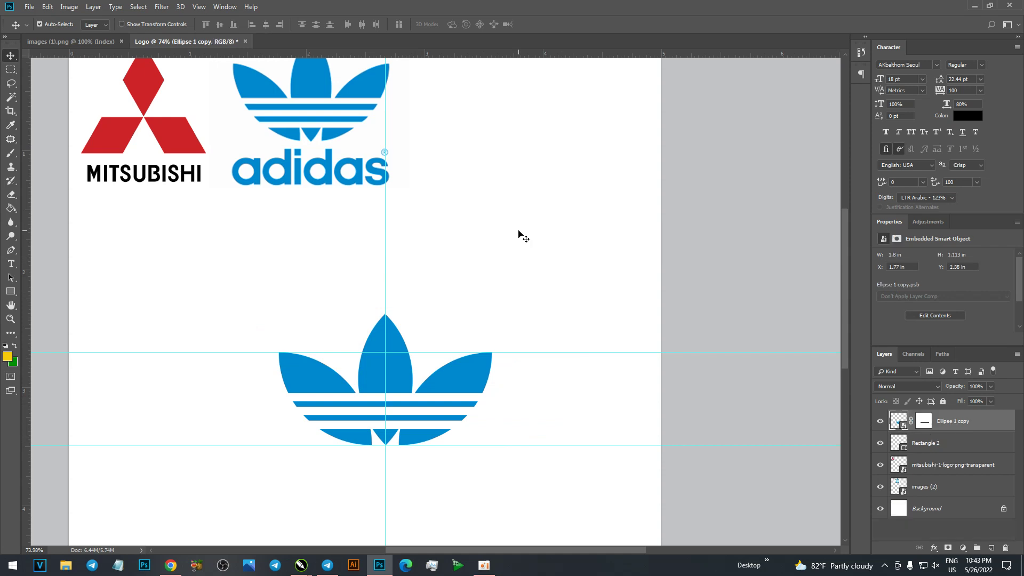
pyautogui.press('ctrl')
# Scale the striped trefoil to about 79% and move it up, then delete the trefoil layer.
pyautogui.click(366, 400)
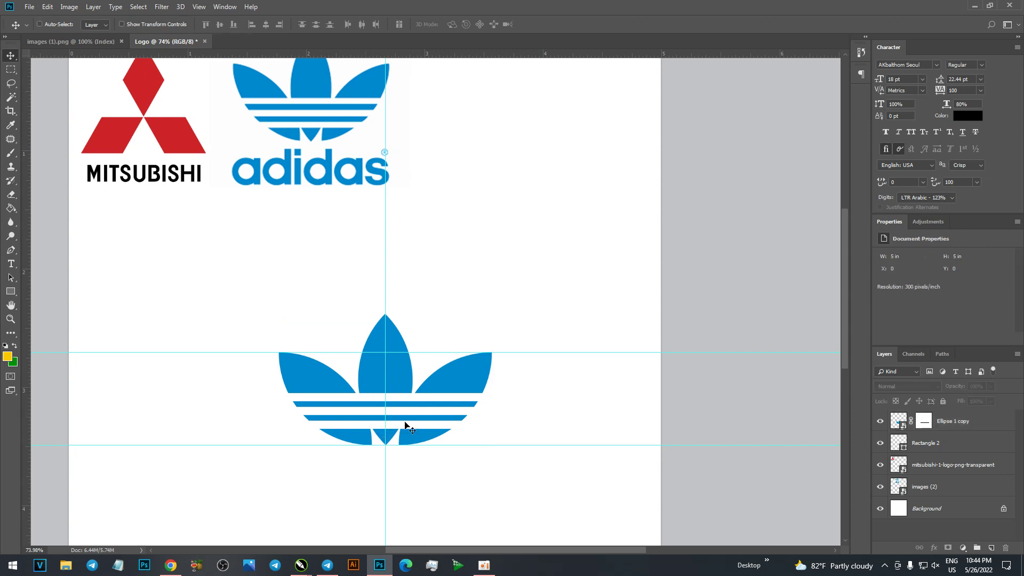
pyautogui.click(469, 381)
pyautogui.hotkey('ctrl', 't')
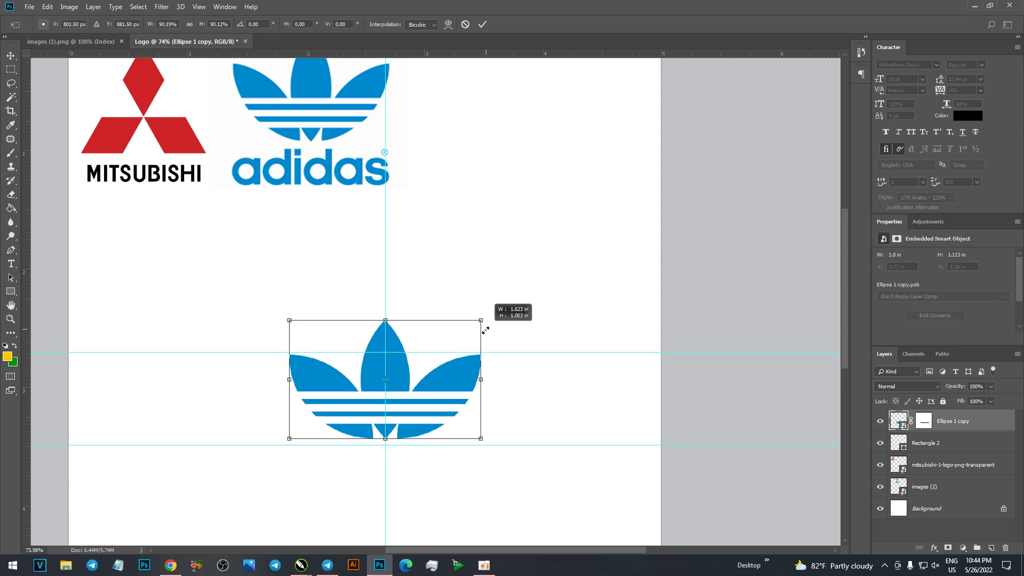
pyautogui.moveTo(492, 314); pyautogui.dragTo(471, 326)
pyautogui.moveTo(456, 374); pyautogui.dragTo(459, 297)
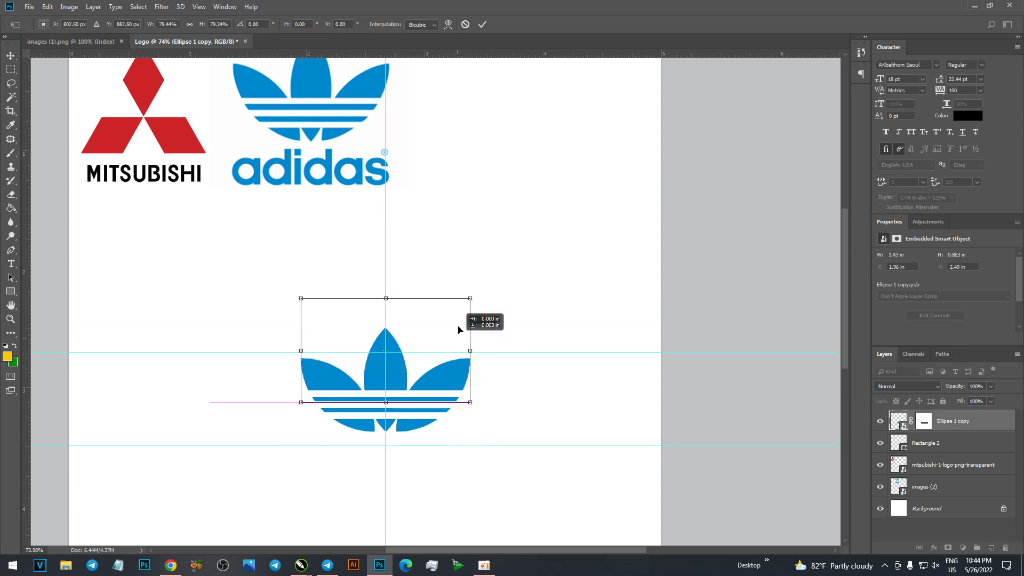
pyautogui.press('Return')
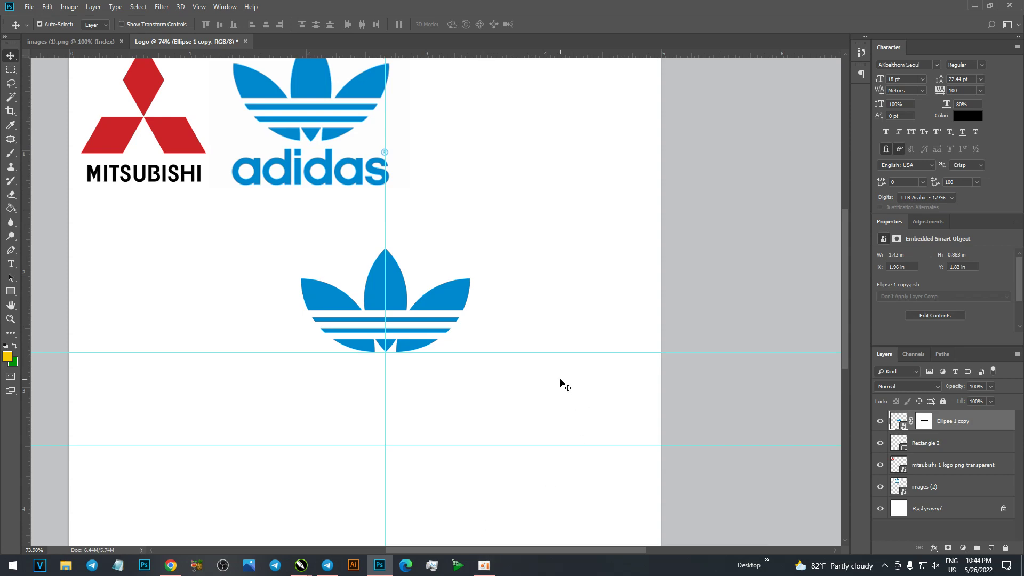
pyautogui.press('Delete')
# Open the preview of the Wikipedia black three-bar Adidas logo in Google Images.
pyautogui.click(171, 565)
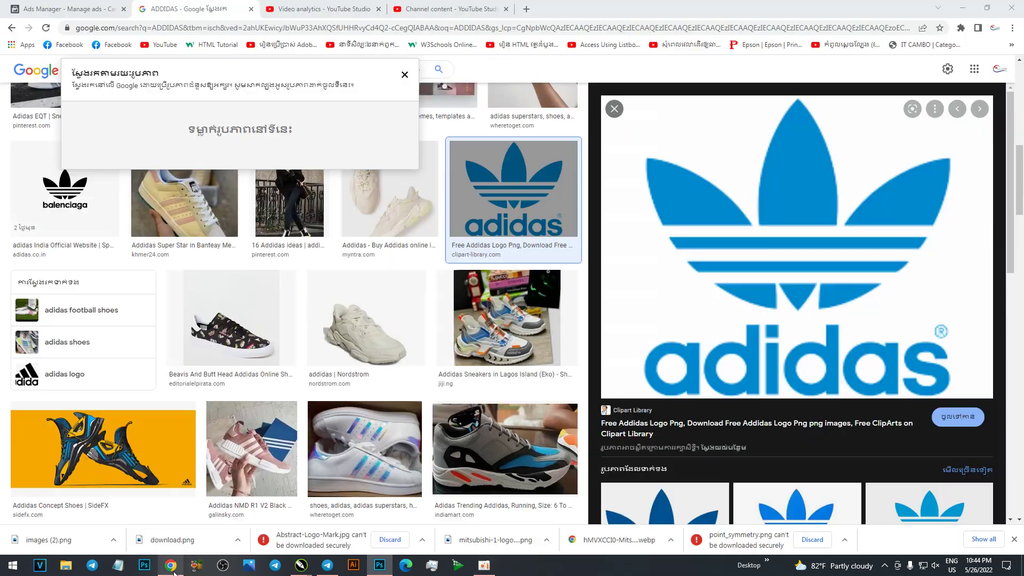
pyautogui.click(1014, 304)
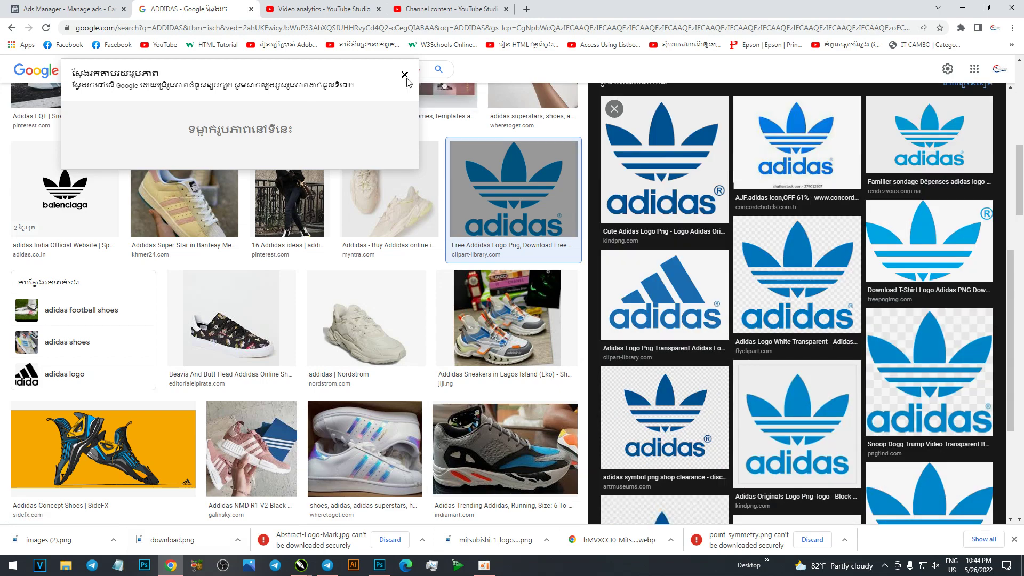
pyautogui.click(404, 78)
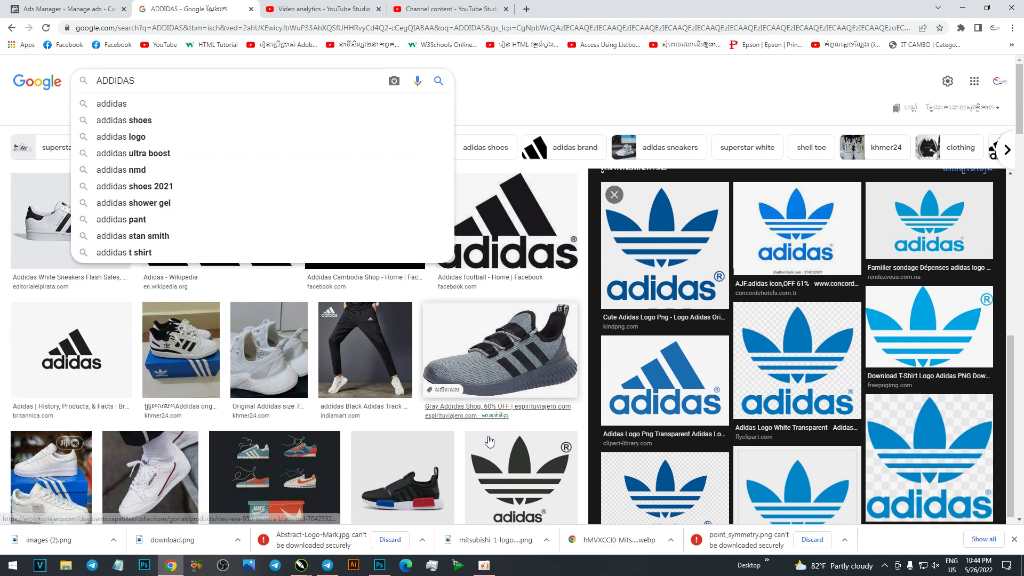
pyautogui.scroll(5, 1014, 301)
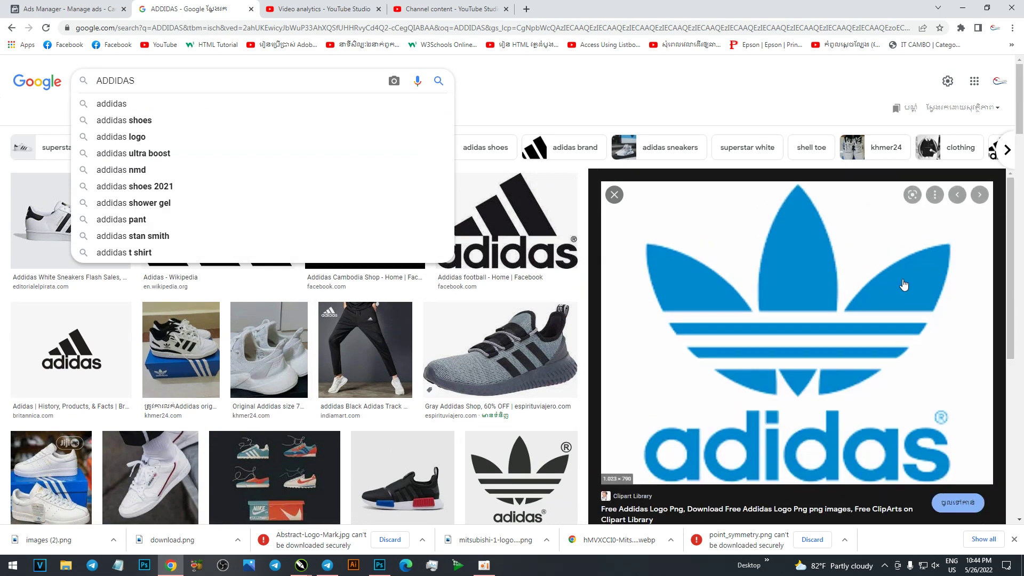
pyautogui.click(603, 96)
pyautogui.click(248, 224)
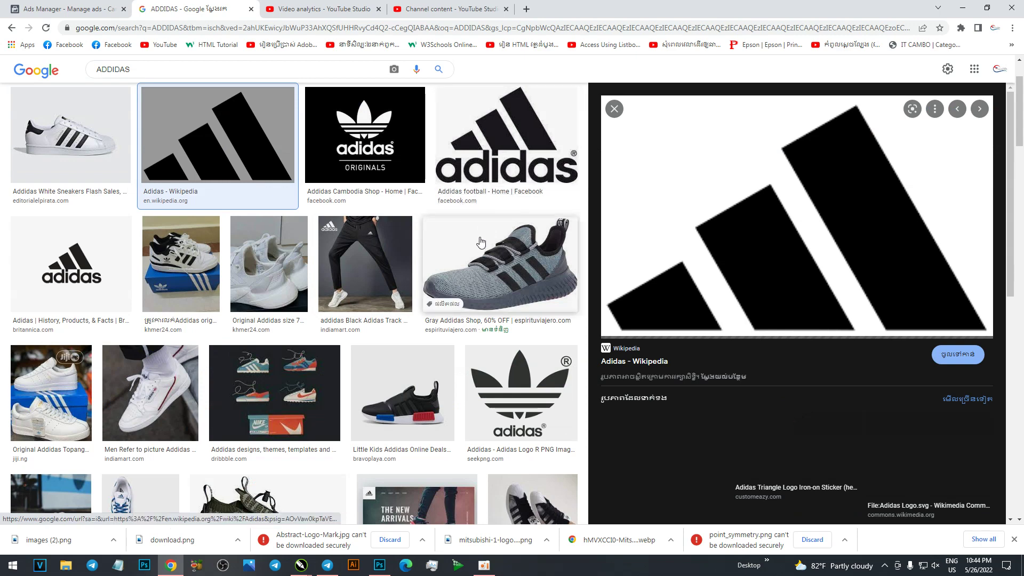
# Save the logo image to disk as Adidas_isologo.svg.png.
pyautogui.rightClick(764, 257)
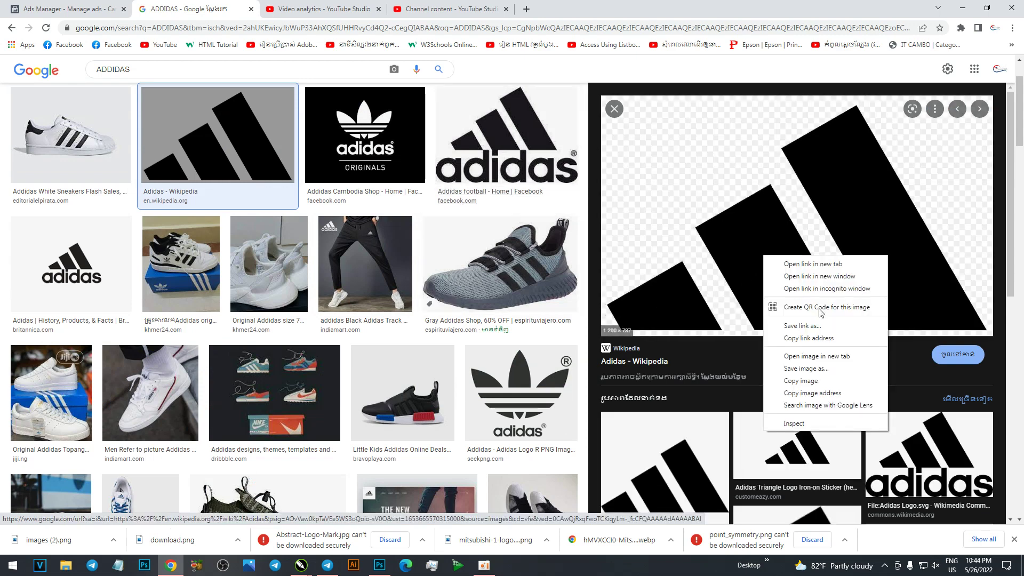
pyautogui.click(815, 371)
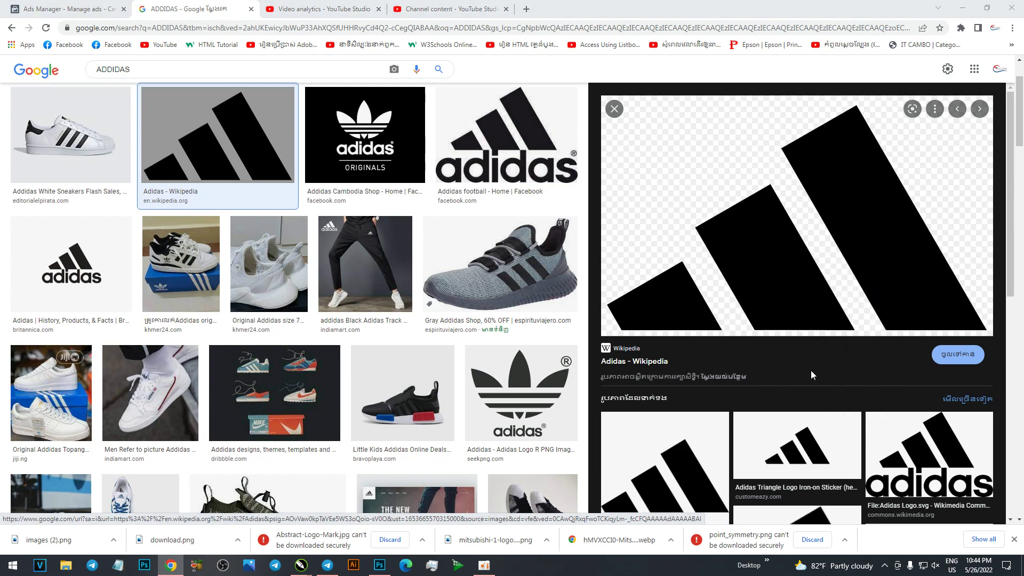
pyautogui.rightClick(811, 320)
pyautogui.click(843, 344)
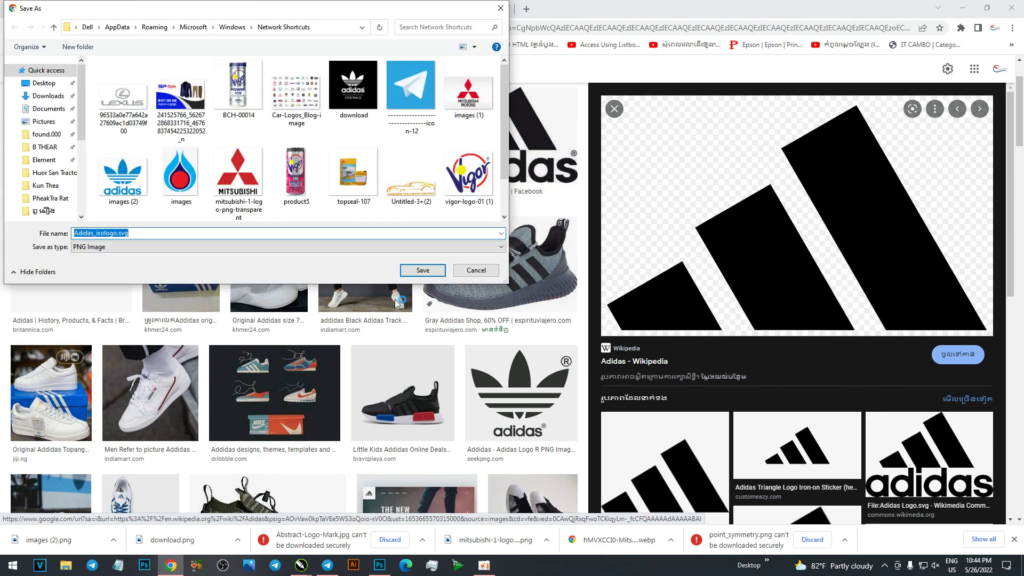
pyautogui.click(424, 273)
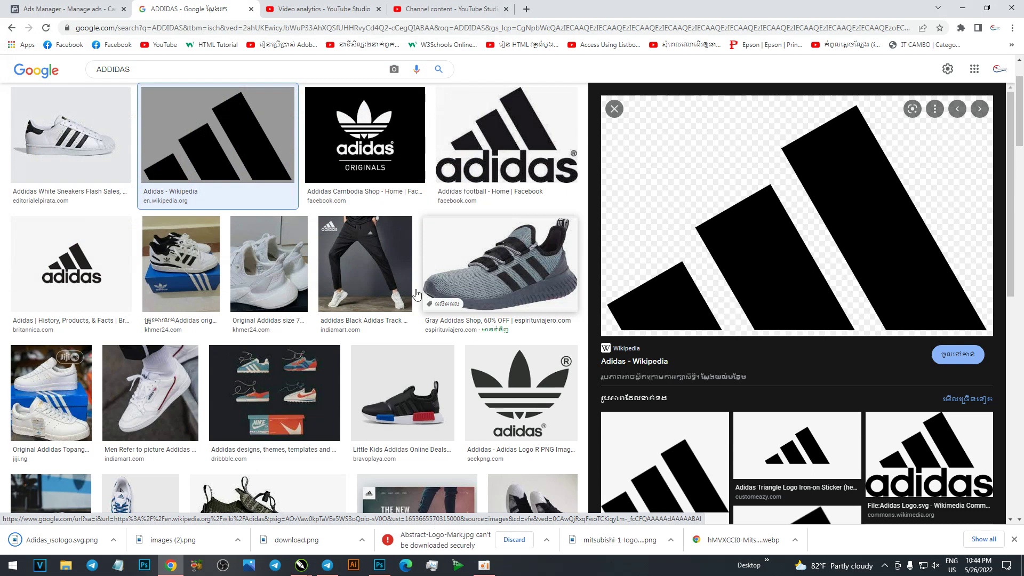
# Place the downloaded Adidas PNG into the Logo document and scale it down.
pyautogui.moveTo(62, 540)
pyautogui.mouseDown()
pyautogui.moveTo(386, 563)
pyautogui.moveTo(450, 349)
pyautogui.mouseUp()
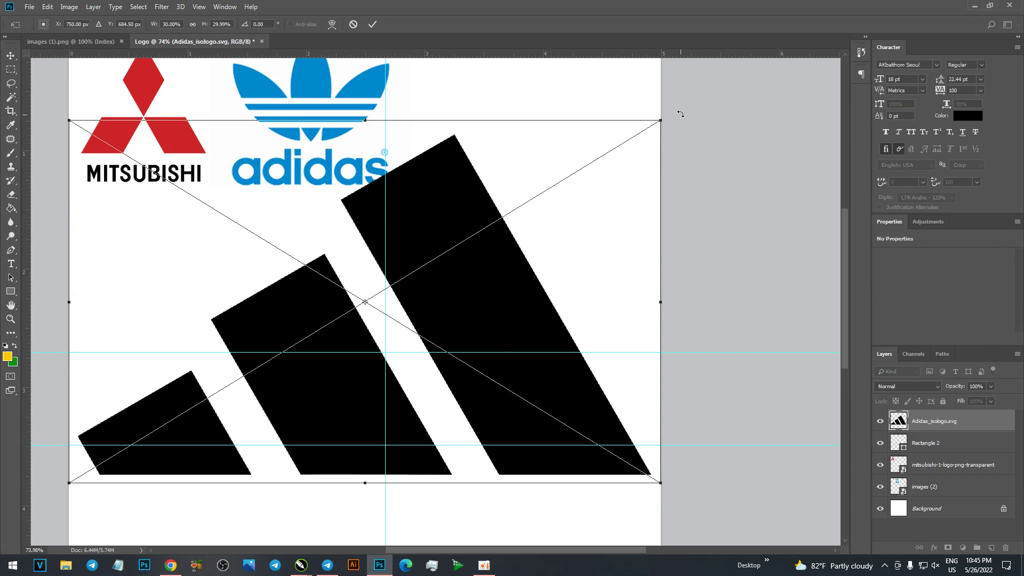
pyautogui.moveTo(665, 119)
pyautogui.mouseDown()
pyautogui.moveTo(342, 370)
pyautogui.moveTo(585, 148)
pyautogui.moveTo(567, 125)
pyautogui.mouseUp()
pyautogui.scroll(-2, 389, 229)
pyautogui.scroll(-2, 469, 195)
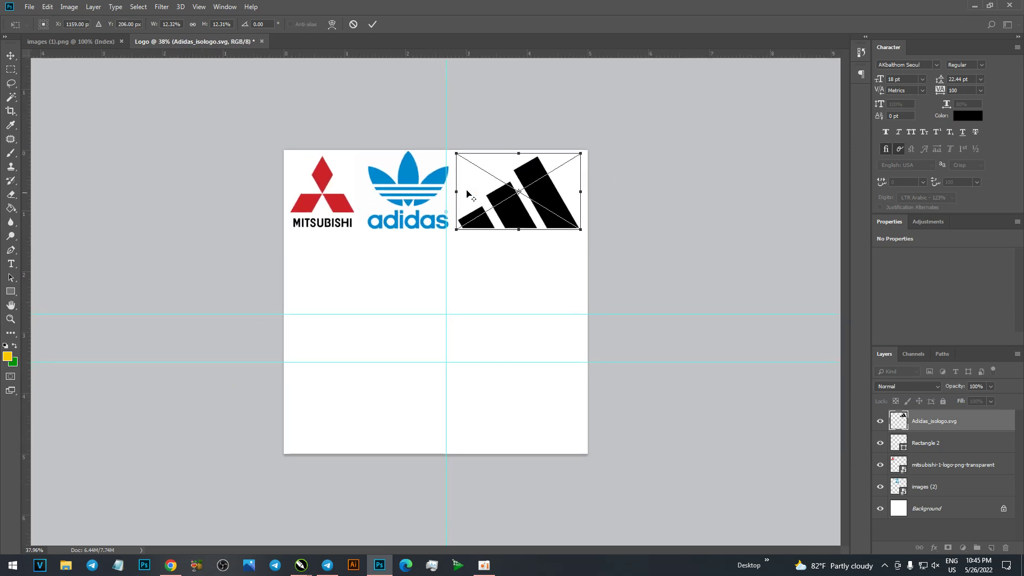
pyautogui.scroll(3, 534, 187)
pyautogui.scroll(2, 533, 186)
pyautogui.moveTo(560, 157); pyautogui.dragTo(518, 208)
pyautogui.press('Return')
# Scale all three logos together to 57% and move them slightly lower.
pyautogui.moveTo(578, 298); pyautogui.dragTo(119, 97)
pyautogui.hotkey('ctrl', 't')
pyautogui.moveTo(642, 252); pyautogui.dragTo(382, 263)
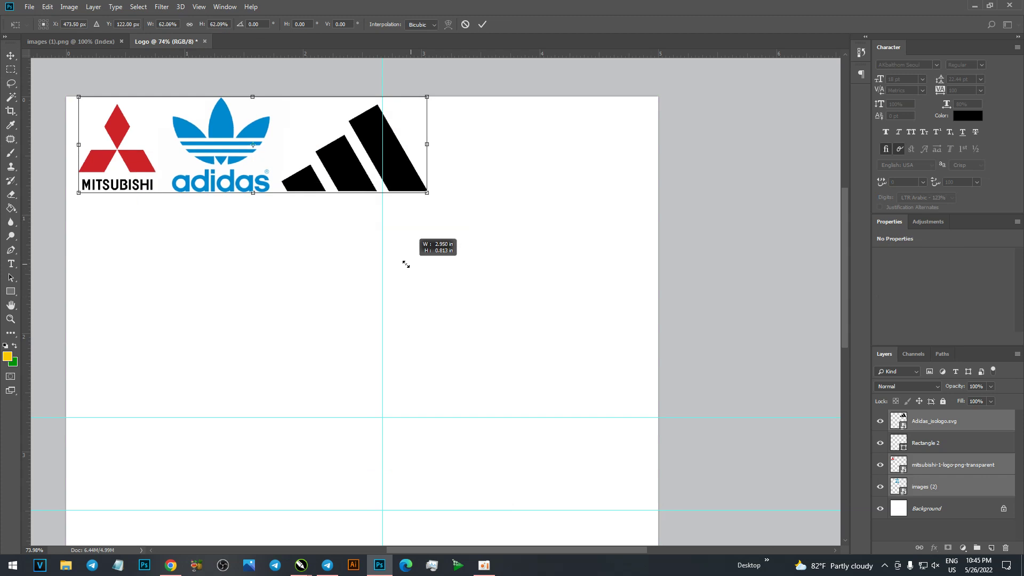
pyautogui.press('Return')
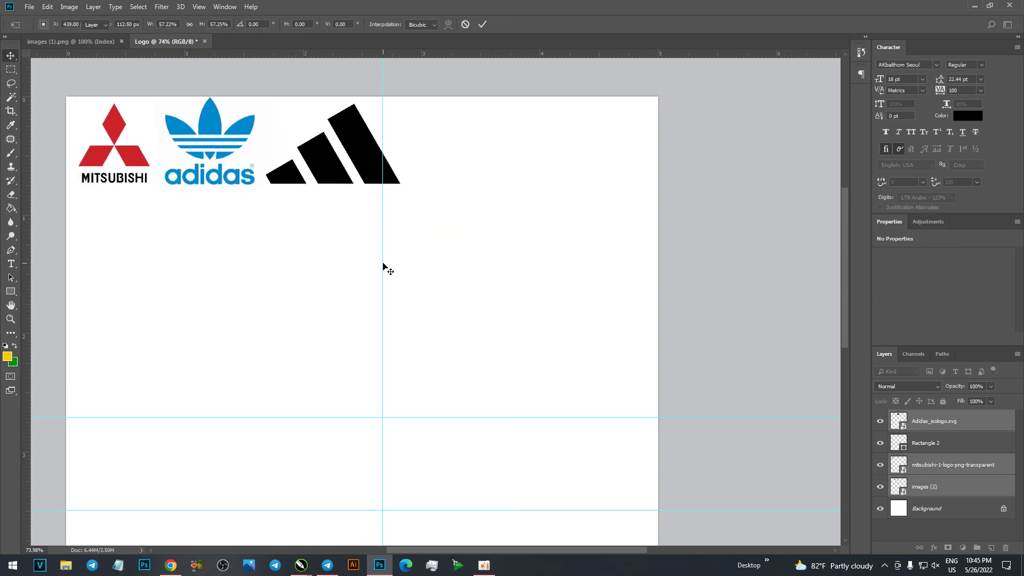
pyautogui.moveTo(282, 173); pyautogui.dragTo(287, 183)
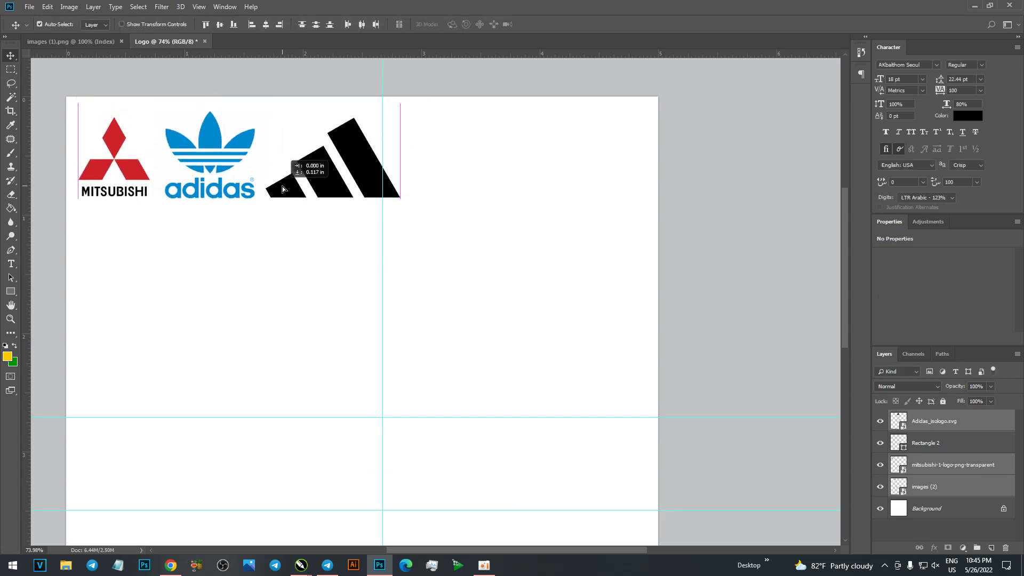
pyautogui.click(450, 230)
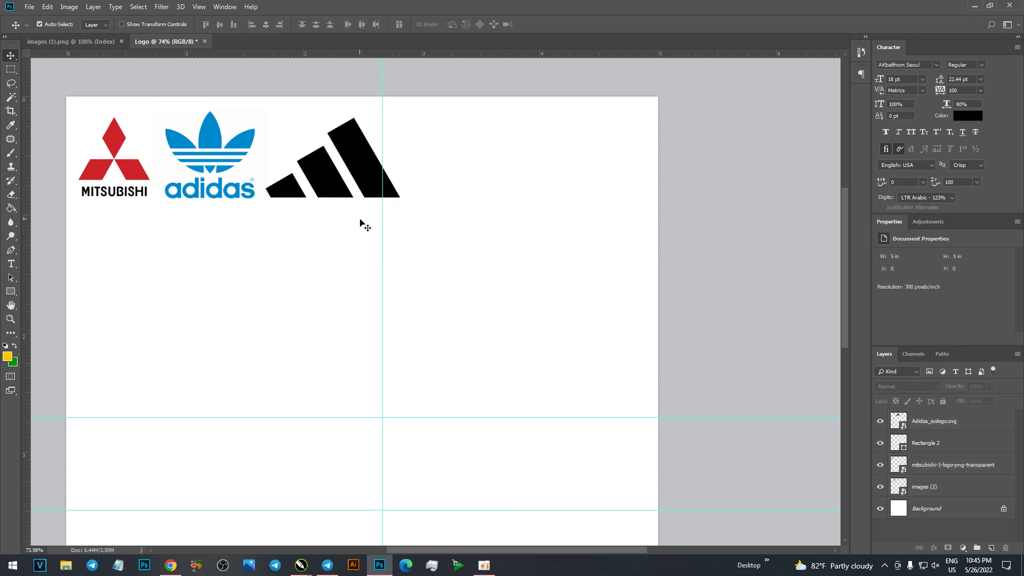
pyautogui.click(349, 197)
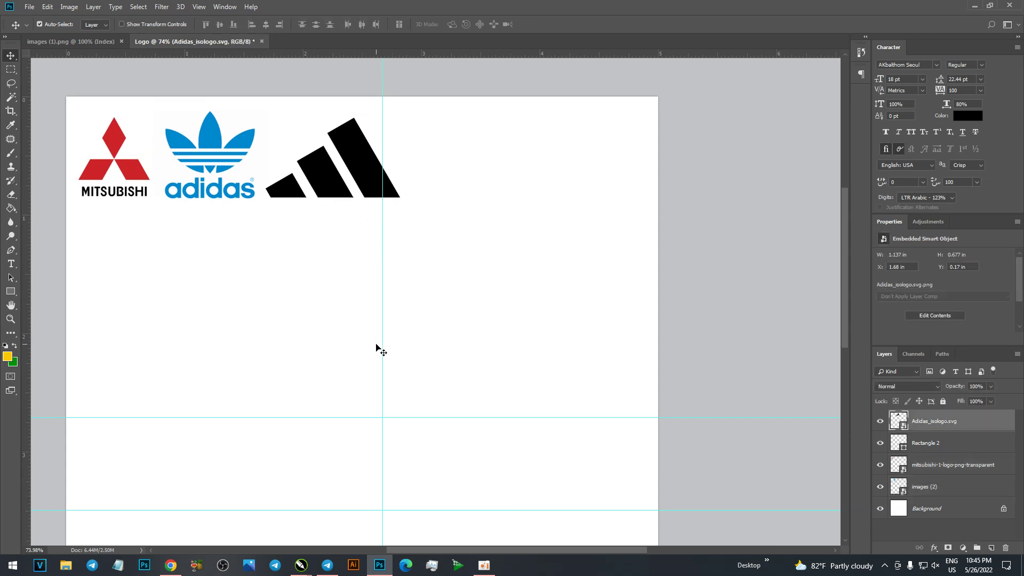
pyautogui.click(377, 349)
pyautogui.click(9, 293)
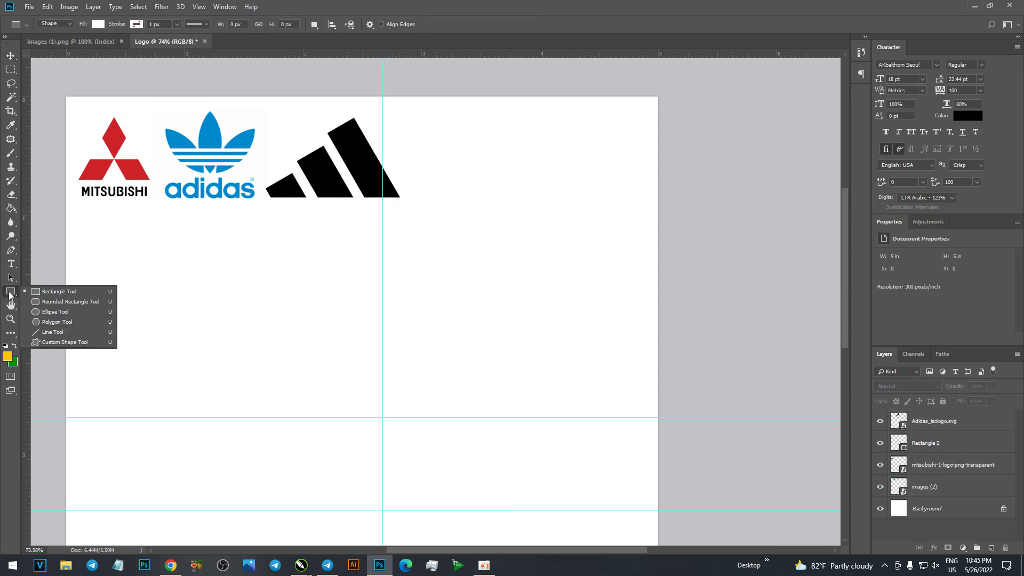
pyautogui.click(70, 292)
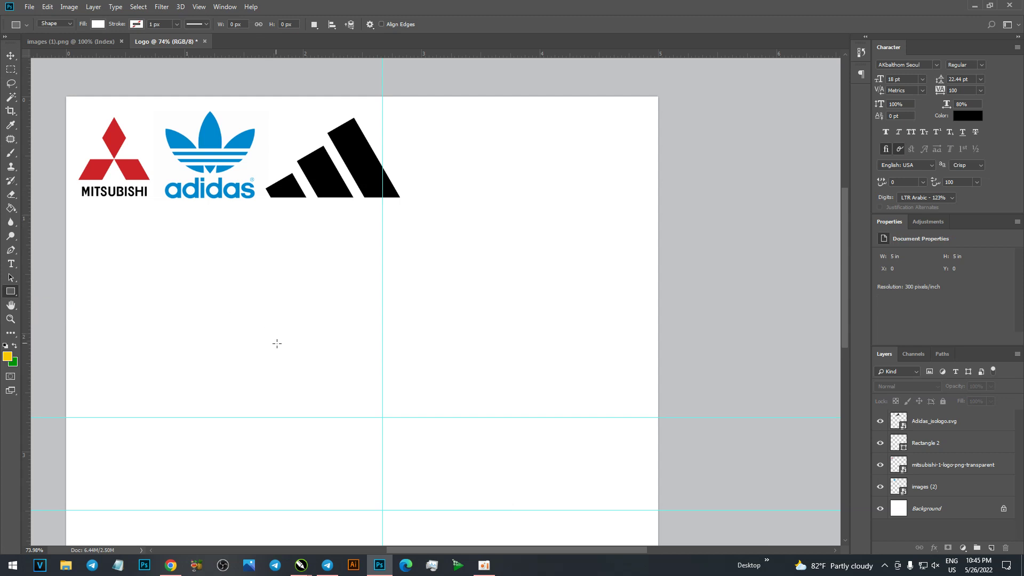
# Draw a tall 73 by 401 px rectangle below the logos filled with black.
pyautogui.moveTo(283, 306); pyautogui.dragTo(306, 463)
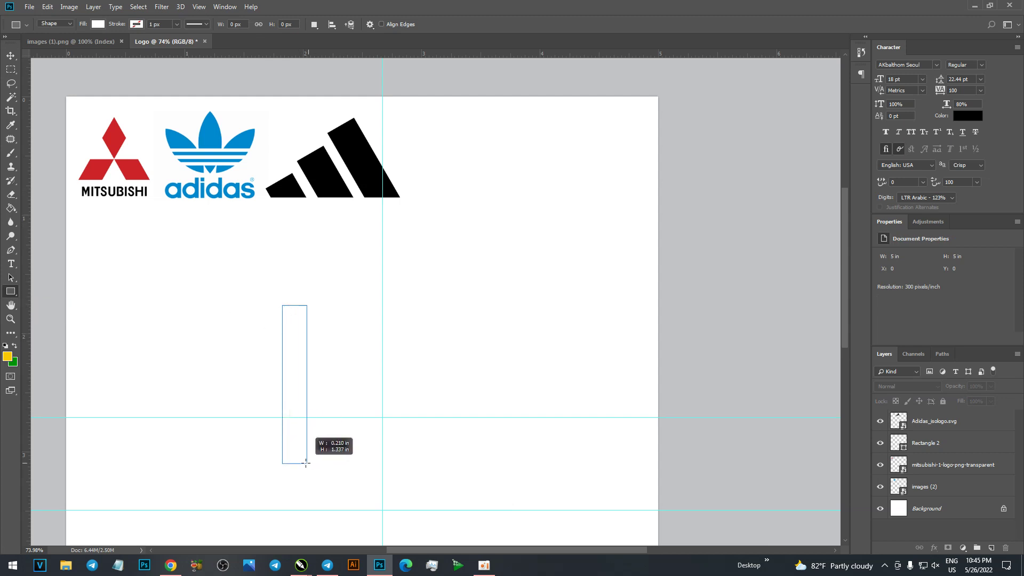
pyautogui.moveTo(305, 463); pyautogui.dragTo(312, 463)
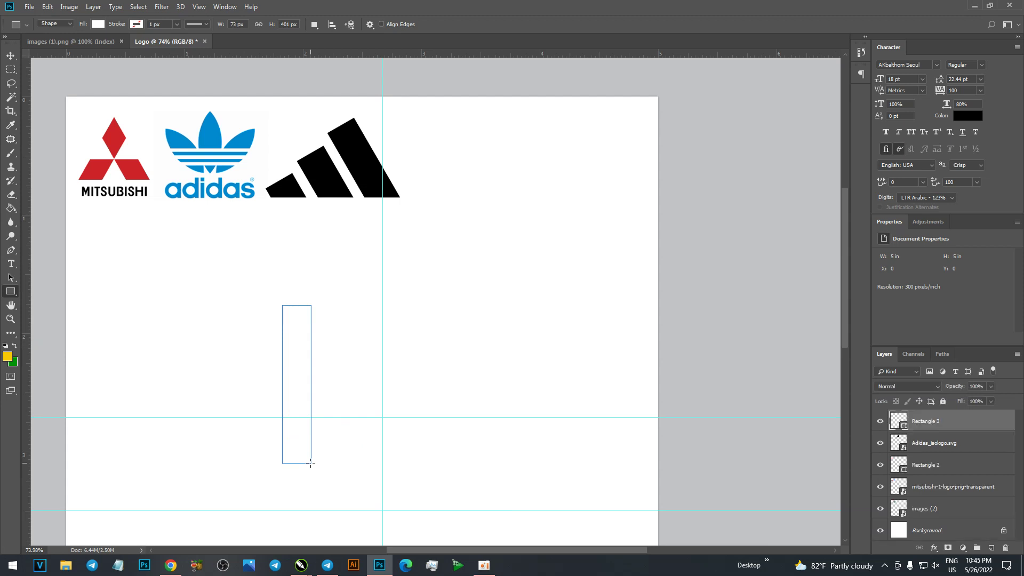
pyautogui.click(104, 24)
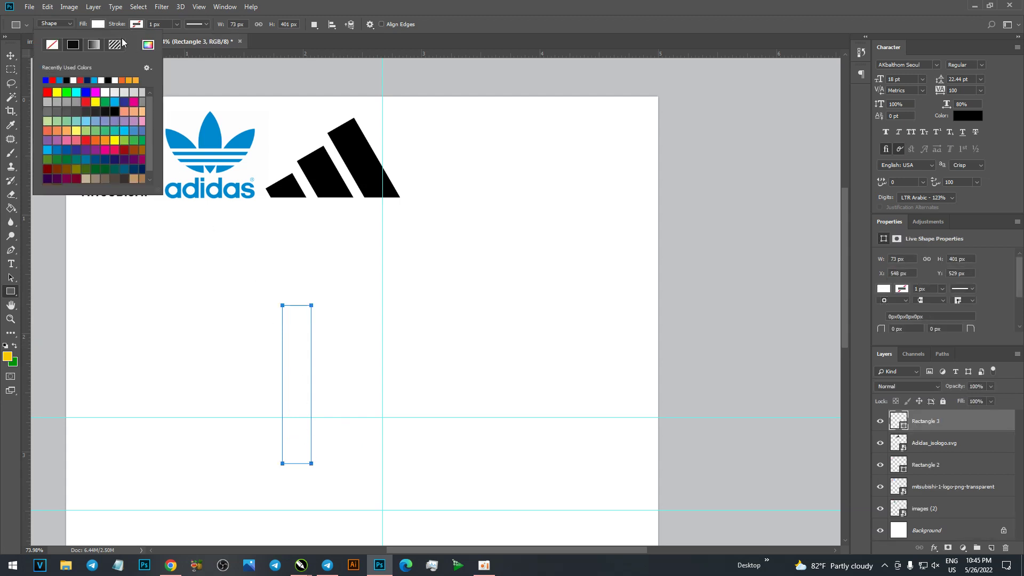
pyautogui.click(148, 45)
pyautogui.click(338, 184)
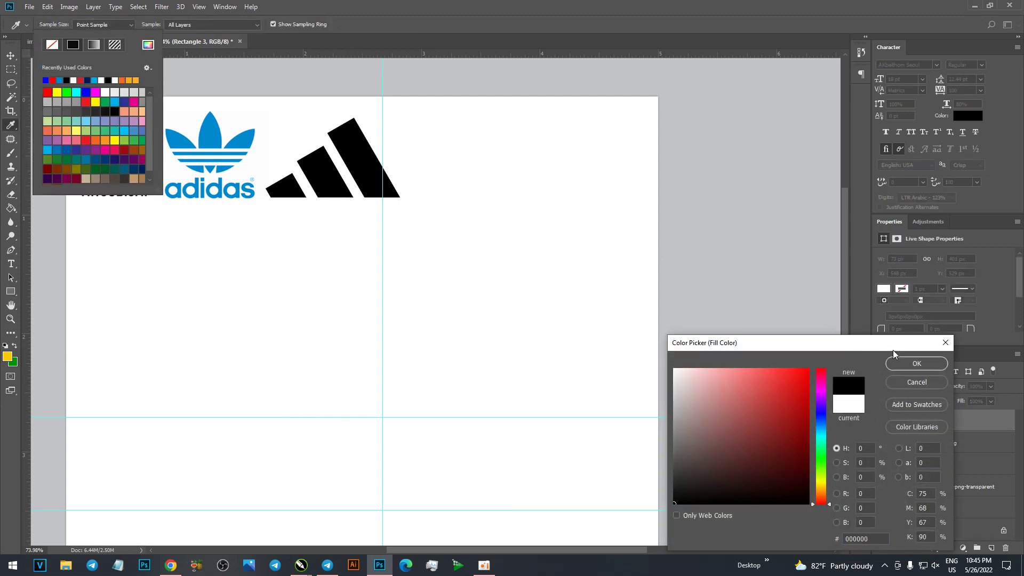
pyautogui.click(907, 363)
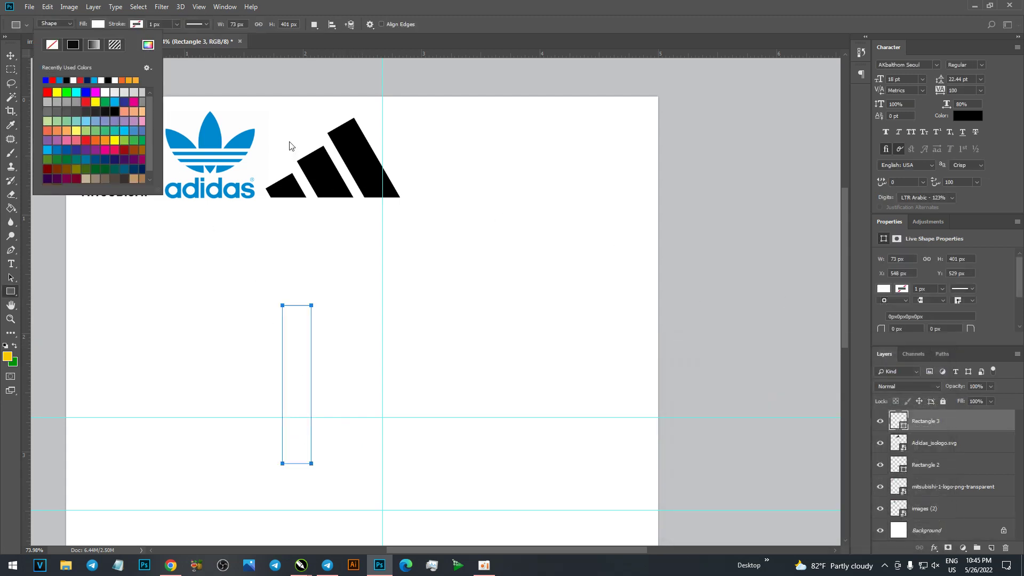
# Move the black bar toward the centre, widen it to 79 px, and duplicate it to the right.
pyautogui.click(12, 57)
pyautogui.moveTo(298, 350); pyautogui.dragTo(333, 350)
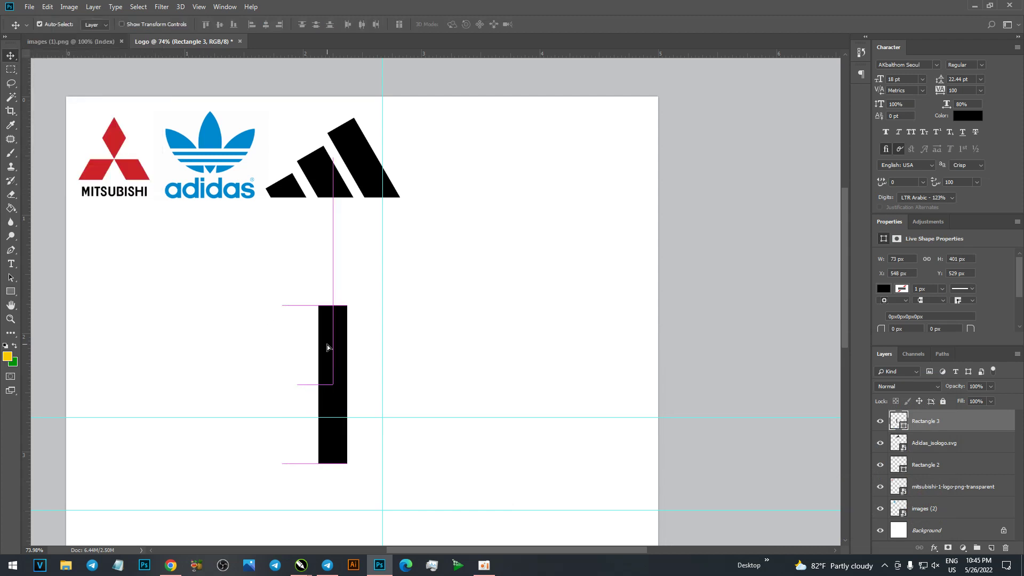
pyautogui.hotkey('ctrl', 't')
pyautogui.scroll(3, 349, 392)
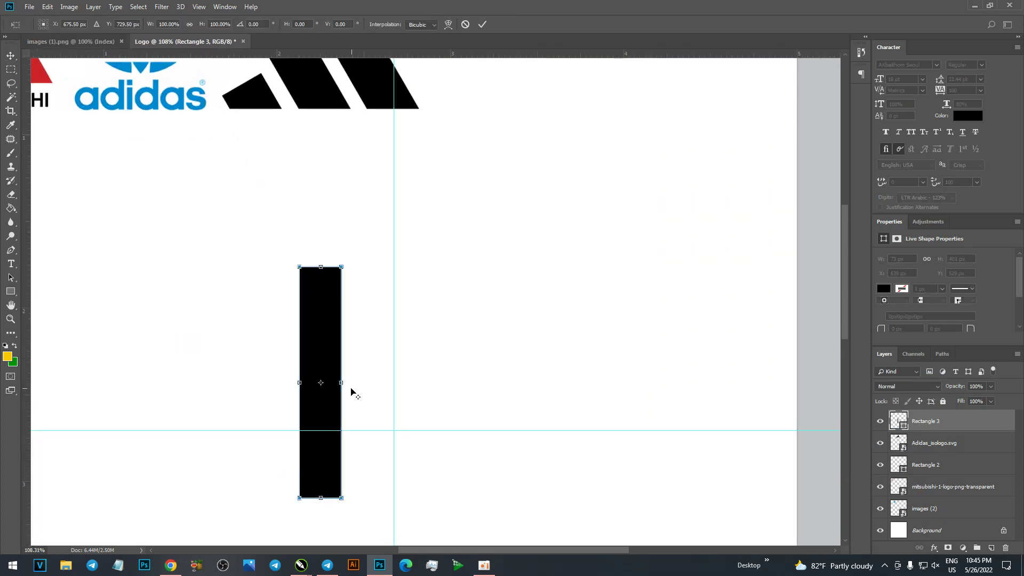
pyautogui.scroll(2, 342, 380)
pyautogui.moveTo(338, 378); pyautogui.dragTo(343, 378)
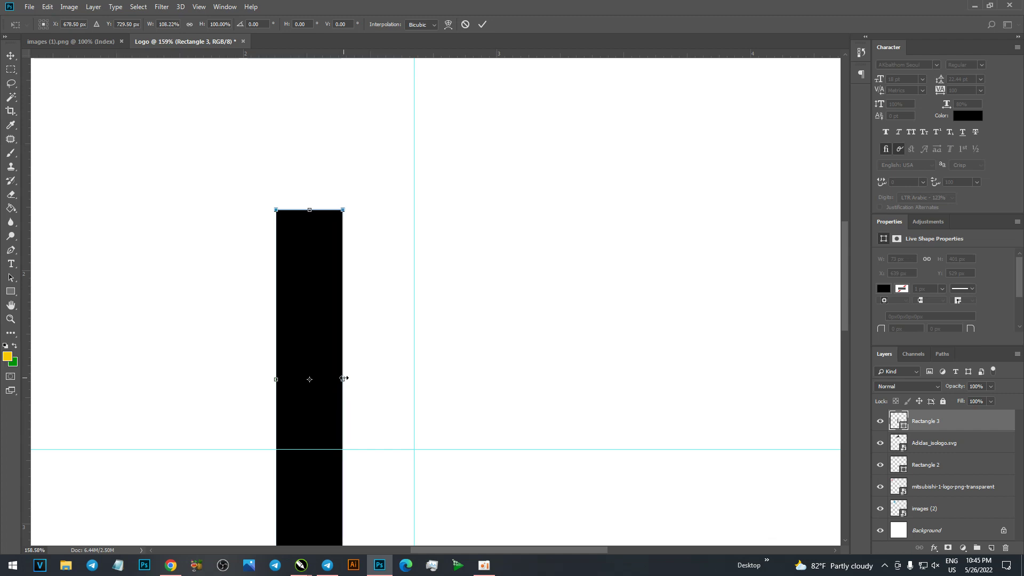
pyautogui.press('Return')
pyautogui.hotkey('ctrl', '0')
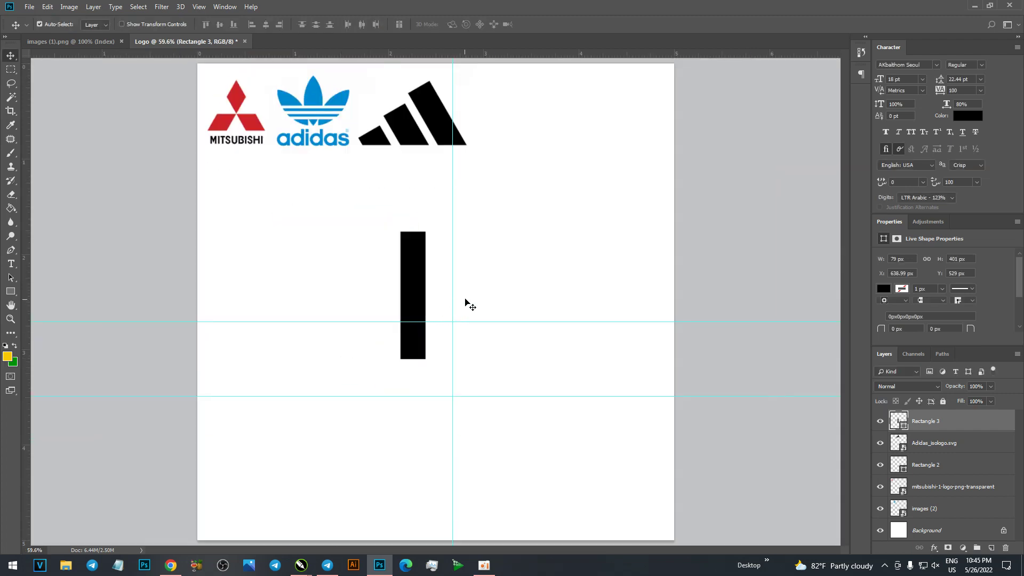
pyautogui.keyDown('alt'); pyautogui.moveTo(415, 275); pyautogui.dragTo(450, 274); pyautogui.keyUp('alt')
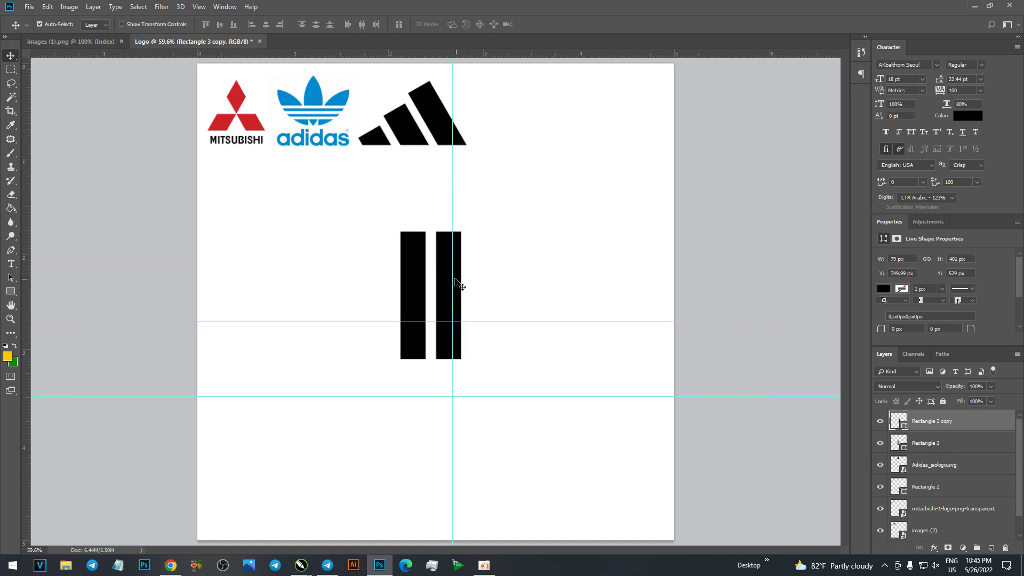
# Adjust the second bar and duplicate a third black bar further right with matching spacing.
pyautogui.press('Left')
pyautogui.press('Left')
pyautogui.keyDown('alt'); pyautogui.moveTo(443, 289); pyautogui.dragTo(476, 290); pyautogui.keyUp('alt')
pyautogui.scroll(2, 484, 295)
pyautogui.scroll(2, 485, 295)
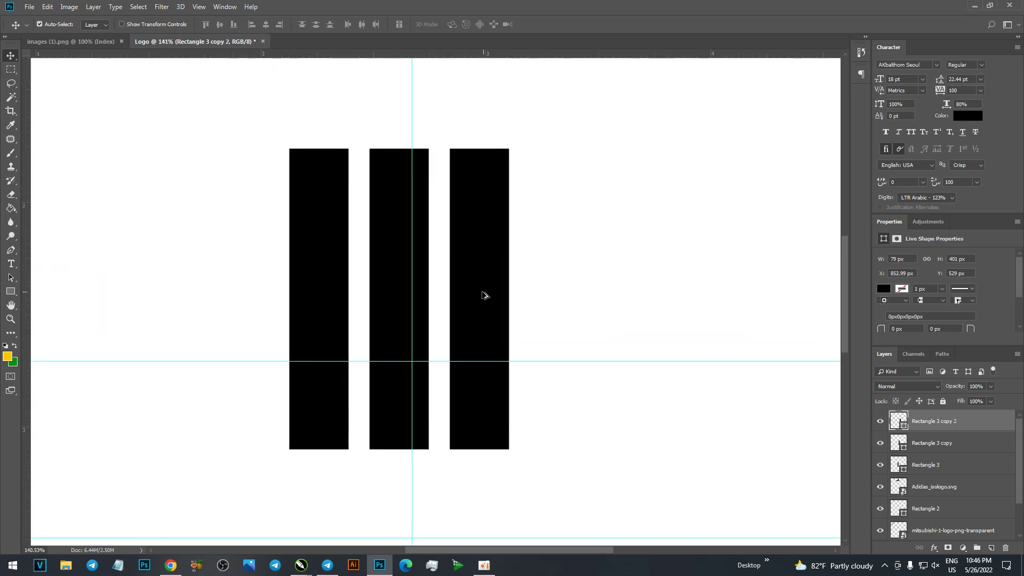
pyautogui.scroll(4, 484, 295)
pyautogui.moveTo(446, 286); pyautogui.dragTo(444, 284)
pyautogui.hotkey('ctrl', '0')
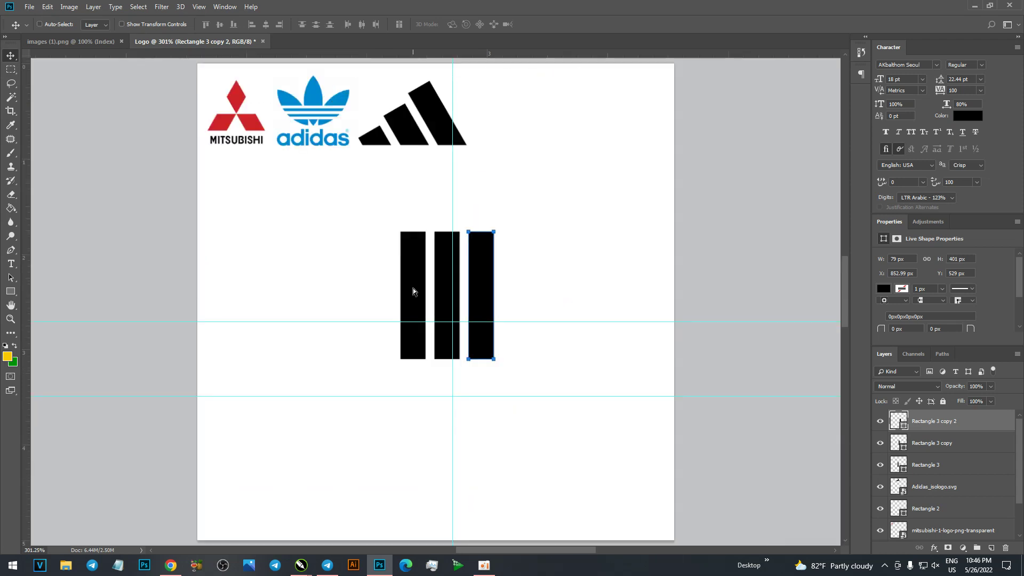
# Nudge the two right-hand bars until their tops are level with the left bar.
pyautogui.moveTo(360, 200); pyautogui.dragTo(494, 370)
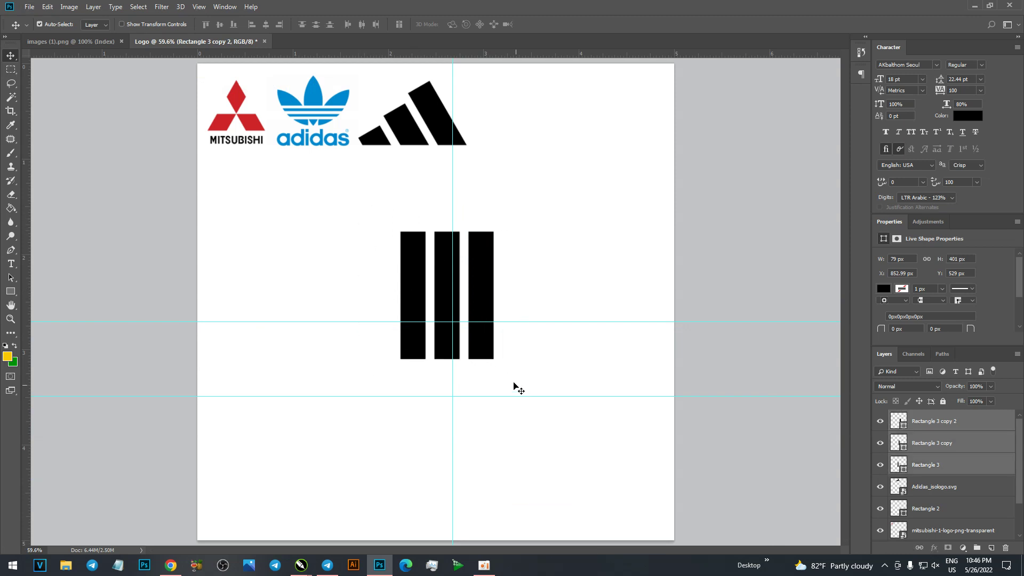
pyautogui.hotkey('ctrl', 't')
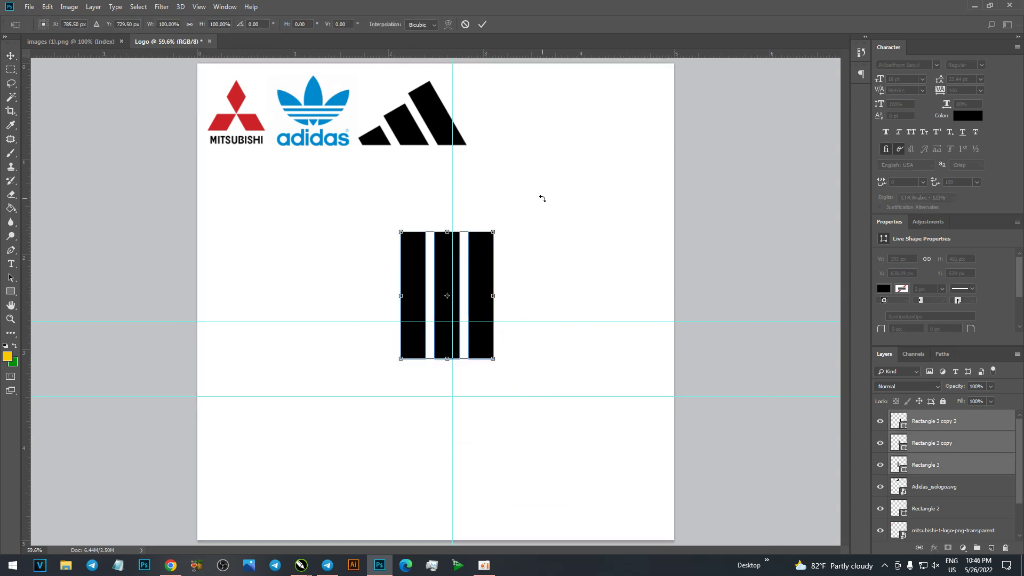
pyautogui.press('Return')
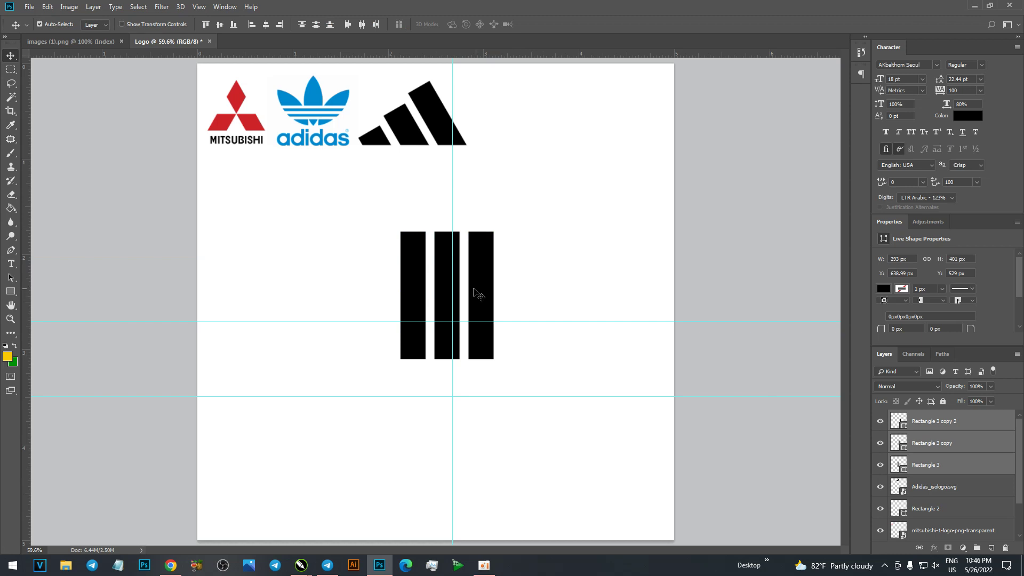
pyautogui.keyDown('shift'); pyautogui.click(427, 265); pyautogui.keyUp('shift')
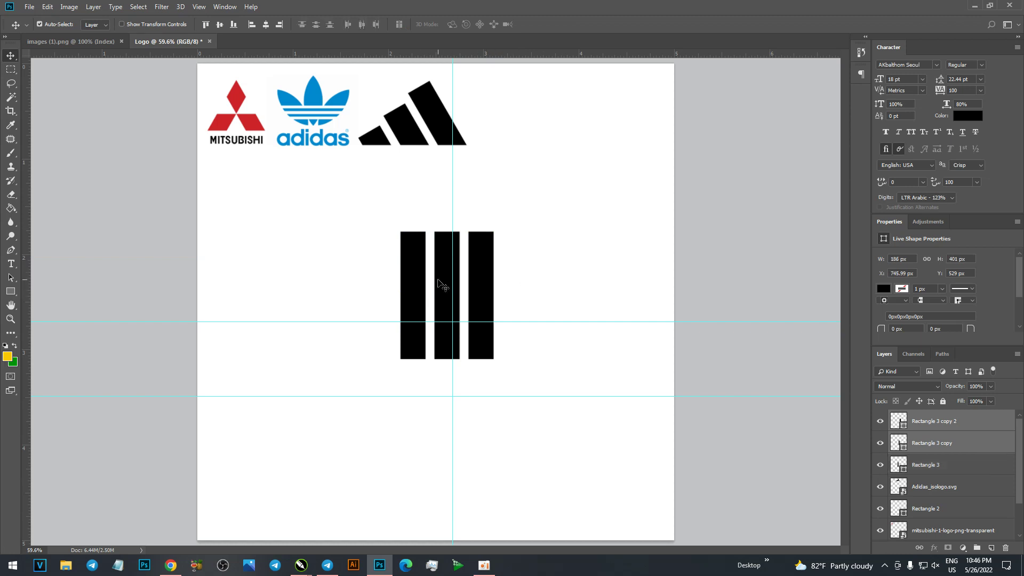
pyautogui.press('Down')
pyautogui.press('Down')
pyautogui.press('Up')
pyautogui.press('Up')
pyautogui.press('Up')
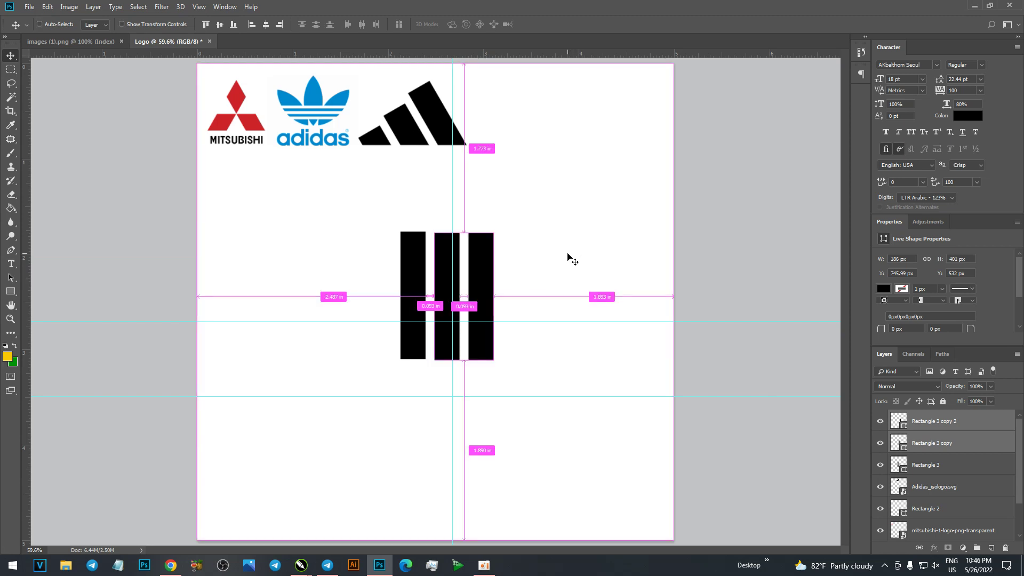
pyautogui.hotkey('ctrl', 'e')
pyautogui.hotkey('ctrl', 'z')
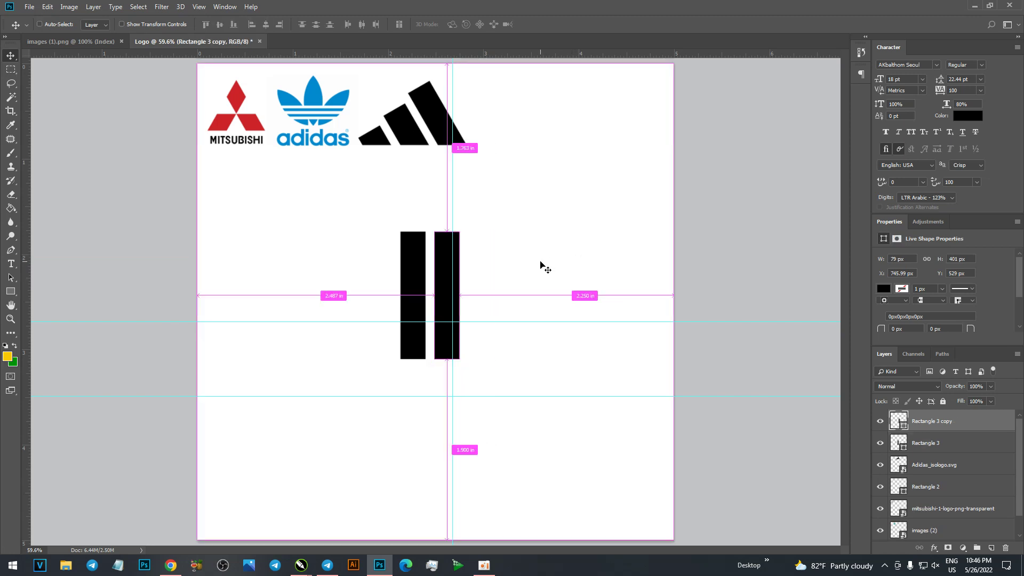
pyautogui.click(539, 265)
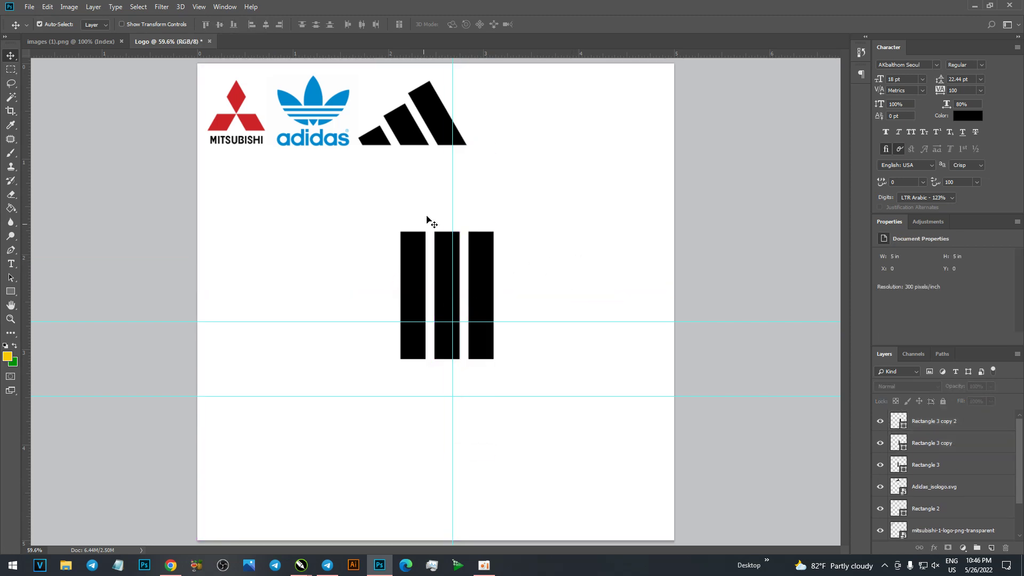
# Drag the left and middle bars lower so the three bars rise in steps.
pyautogui.click(442, 260)
pyautogui.keyDown('shift'); pyautogui.click(418, 262); pyautogui.keyUp('shift')
pyautogui.moveTo(417, 260); pyautogui.dragTo(420, 282)
pyautogui.click(513, 254)
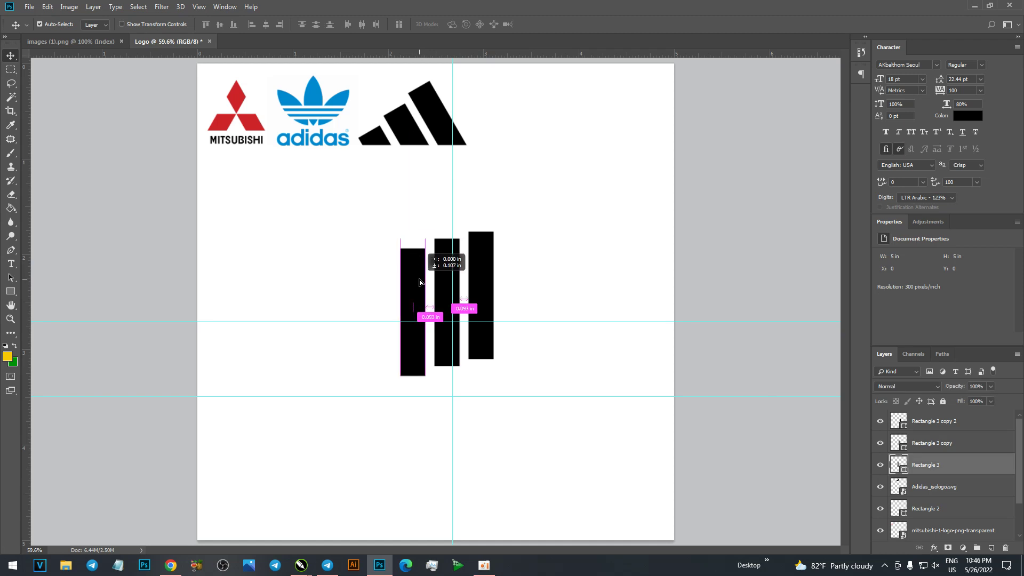
pyautogui.moveTo(419, 280); pyautogui.dragTo(421, 277)
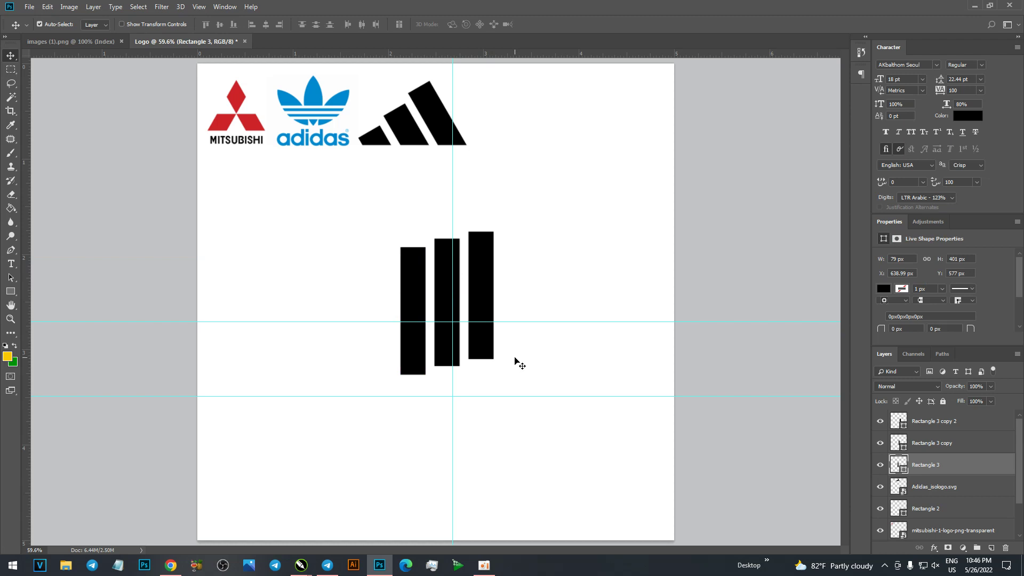
# Rotate all three bars together about 38 degrees into diagonal stripes and reposition them.
pyautogui.moveTo(350, 201); pyautogui.dragTo(514, 334)
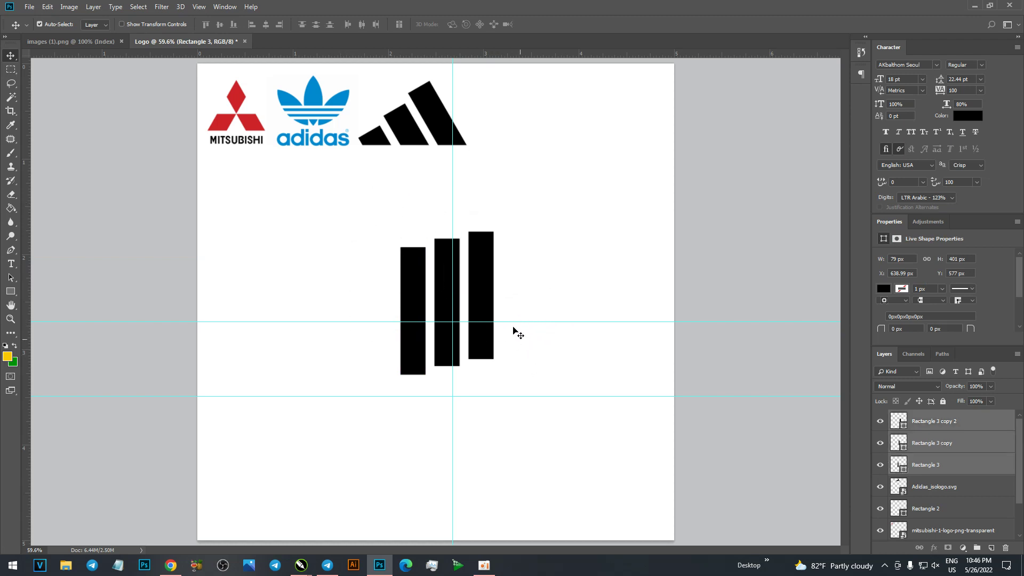
pyautogui.hotkey('ctrl', 't')
pyautogui.moveTo(552, 403); pyautogui.dragTo(631, 322)
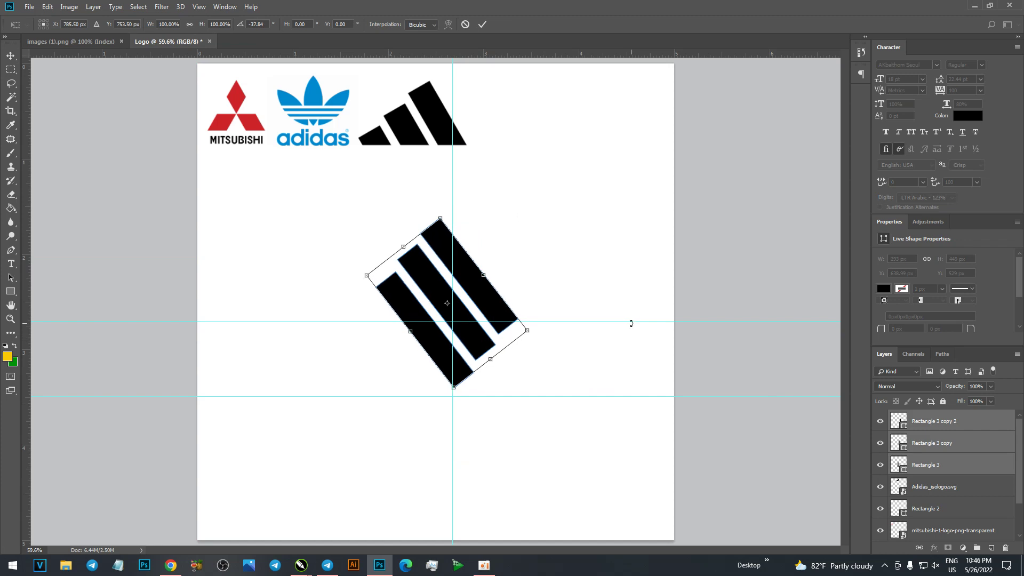
pyautogui.moveTo(493, 303); pyautogui.dragTo(492, 322)
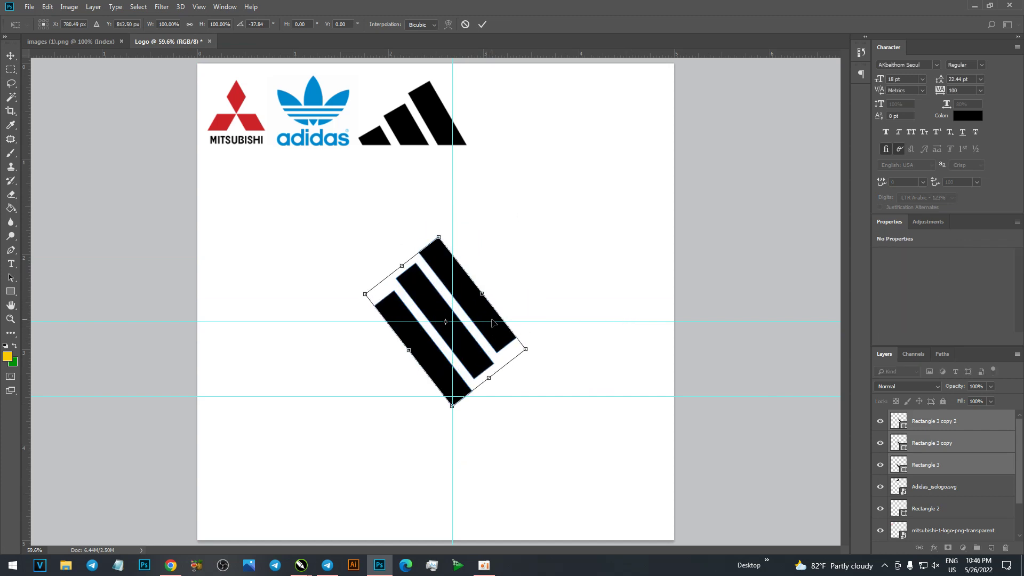
pyautogui.moveTo(485, 322); pyautogui.dragTo(485, 321)
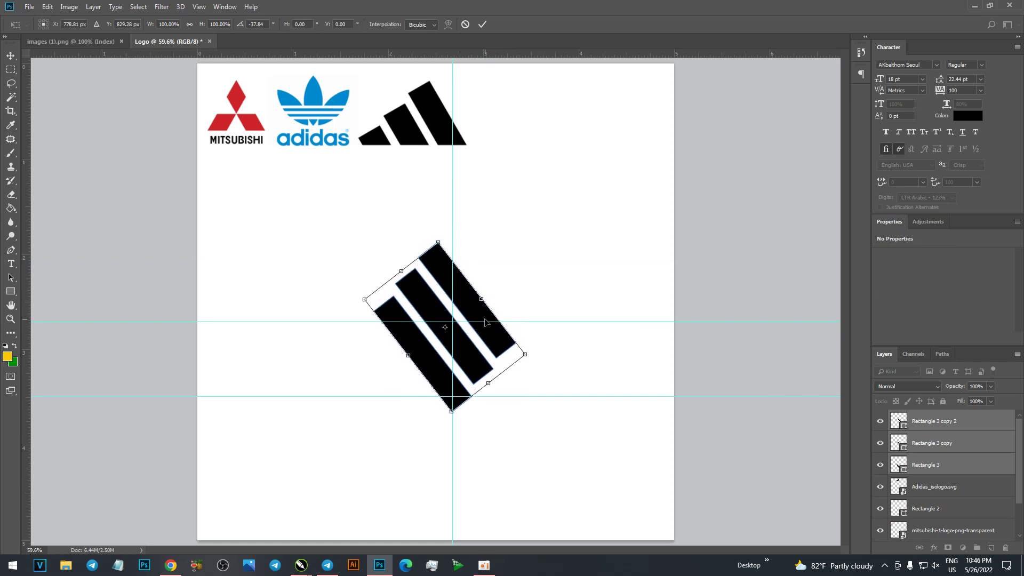
pyautogui.press('Return')
pyautogui.moveTo(514, 241); pyautogui.dragTo(352, 411)
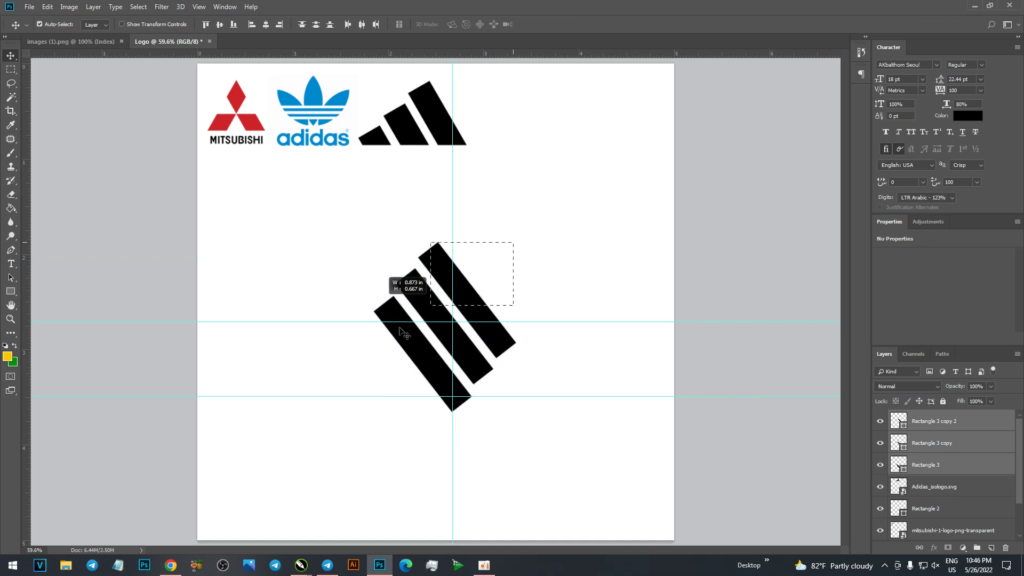
# Convert the tilted bars to a smart object and mask off their lower portion flat.
pyautogui.rightClick(957, 442)
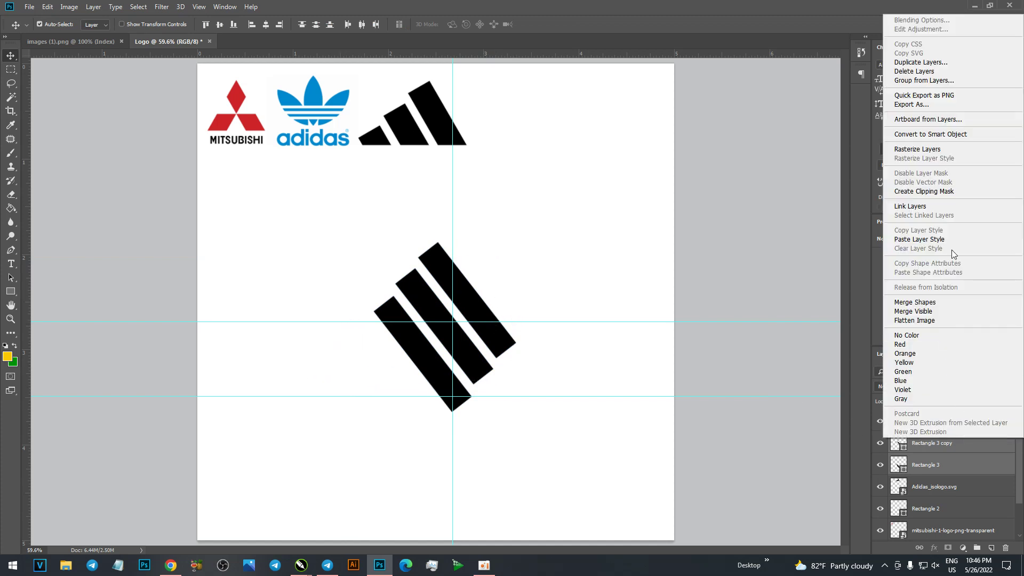
pyautogui.click(952, 136)
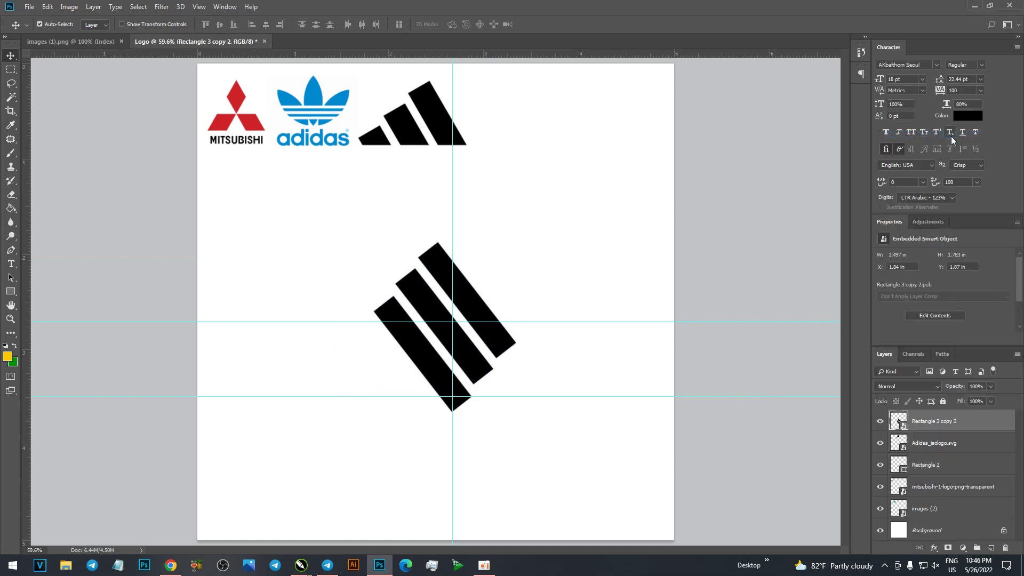
pyautogui.click(948, 548)
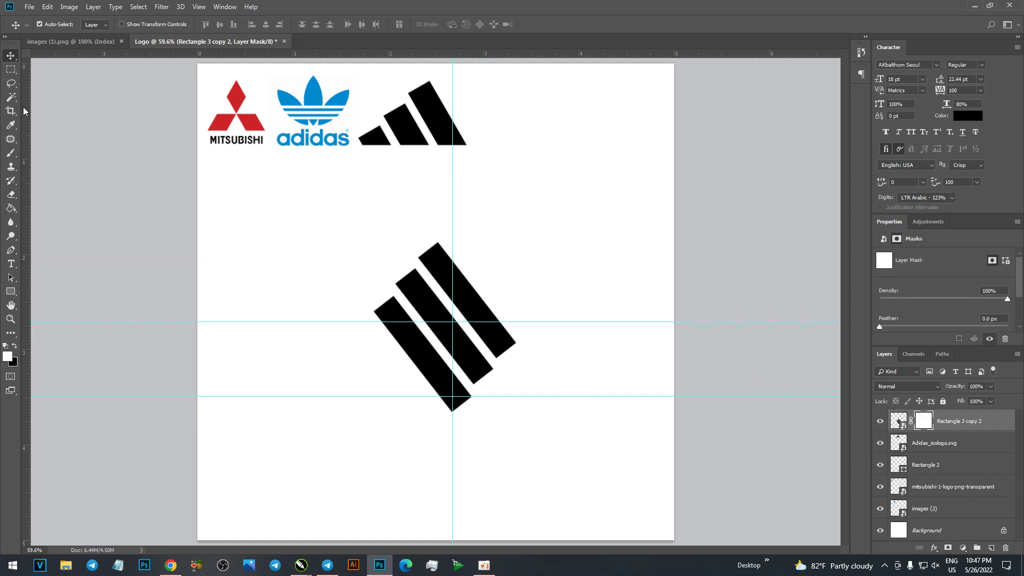
pyautogui.click(10, 70)
pyautogui.moveTo(586, 452)
pyautogui.mouseDown()
pyautogui.moveTo(401, 389)
pyautogui.moveTo(298, 322)
pyautogui.mouseUp()
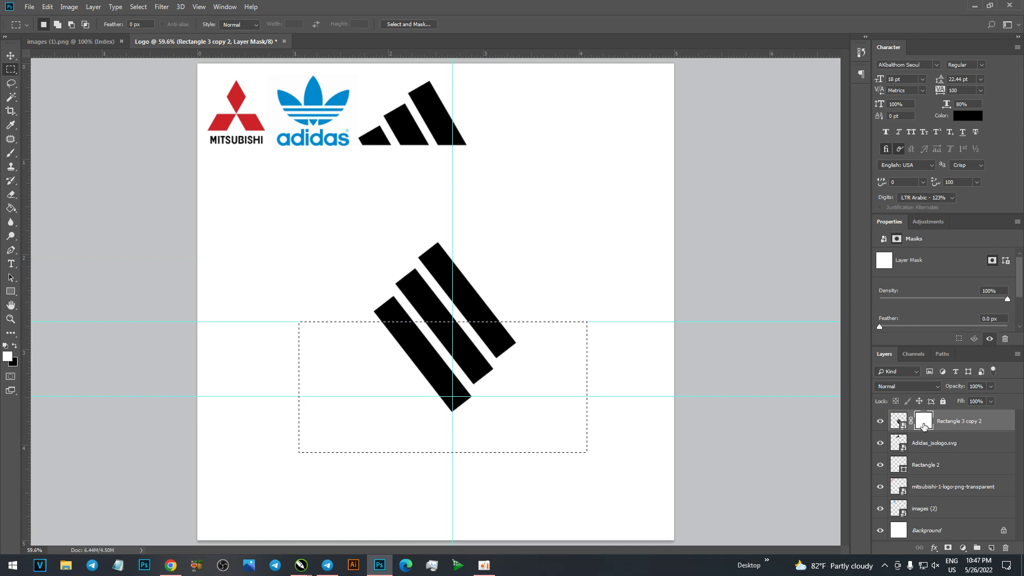
pyautogui.press('Delete')
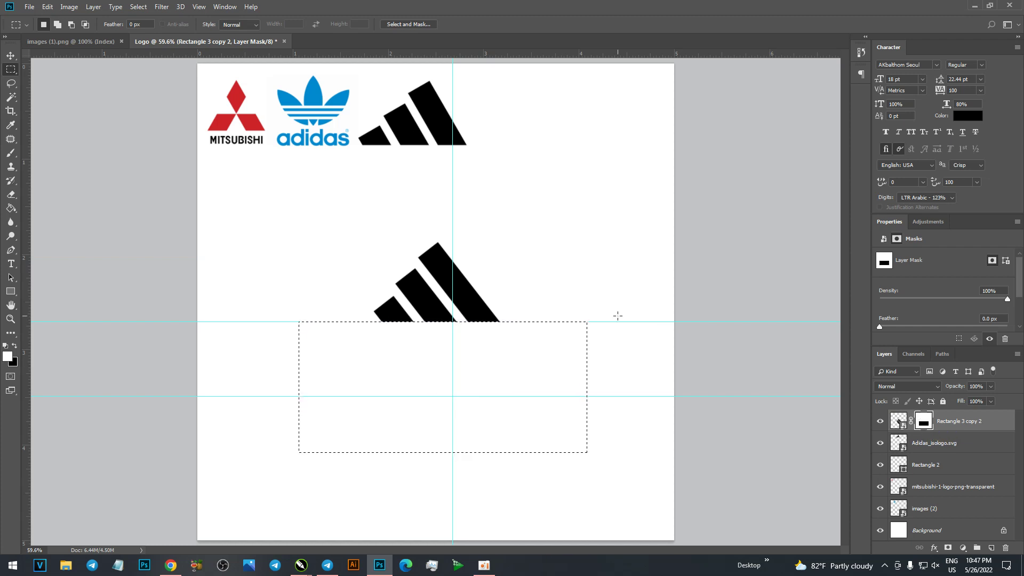
pyautogui.hotkey('ctrl', 'd')
# Move the trimmed stripes beside the top logos to compare, then delete the layer.
pyautogui.click(10, 55)
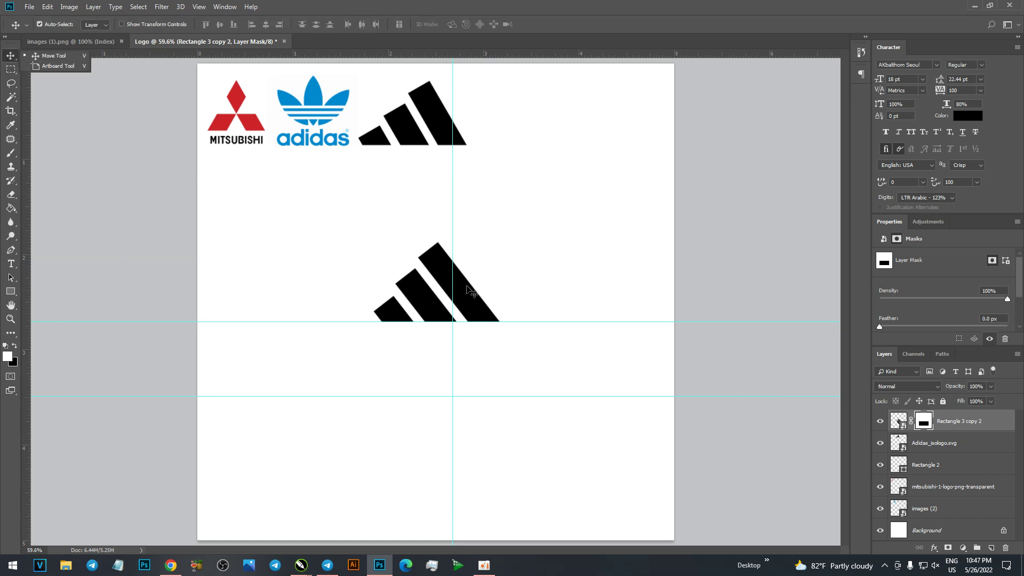
pyautogui.moveTo(467, 290); pyautogui.dragTo(568, 107)
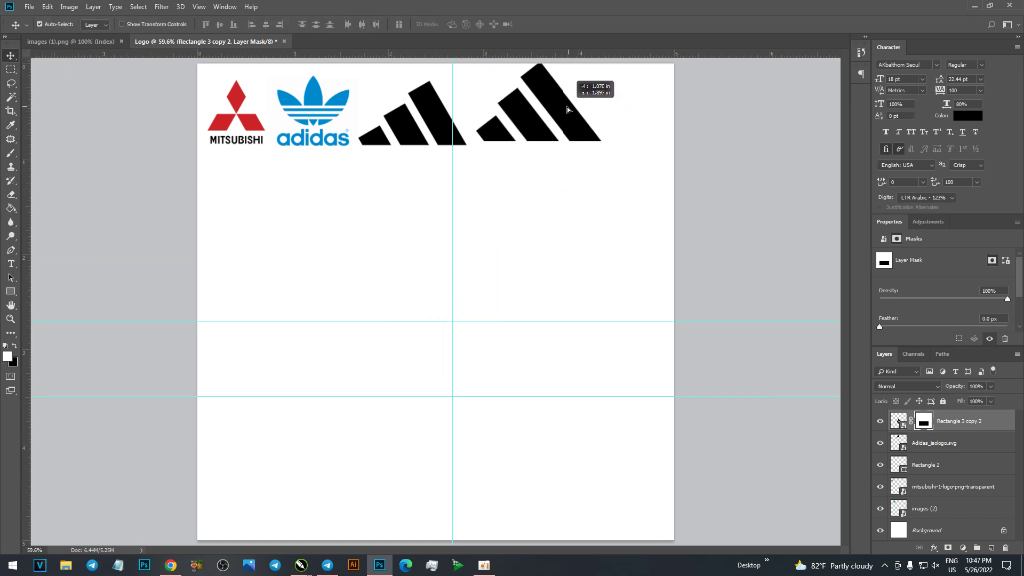
pyautogui.moveTo(567, 107); pyautogui.dragTo(562, 114)
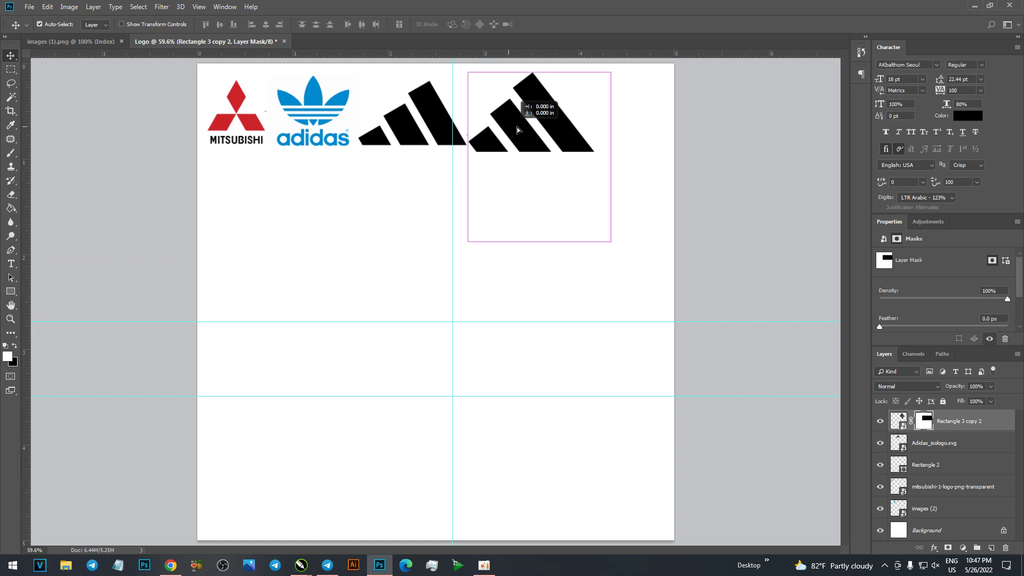
pyautogui.press('Delete')
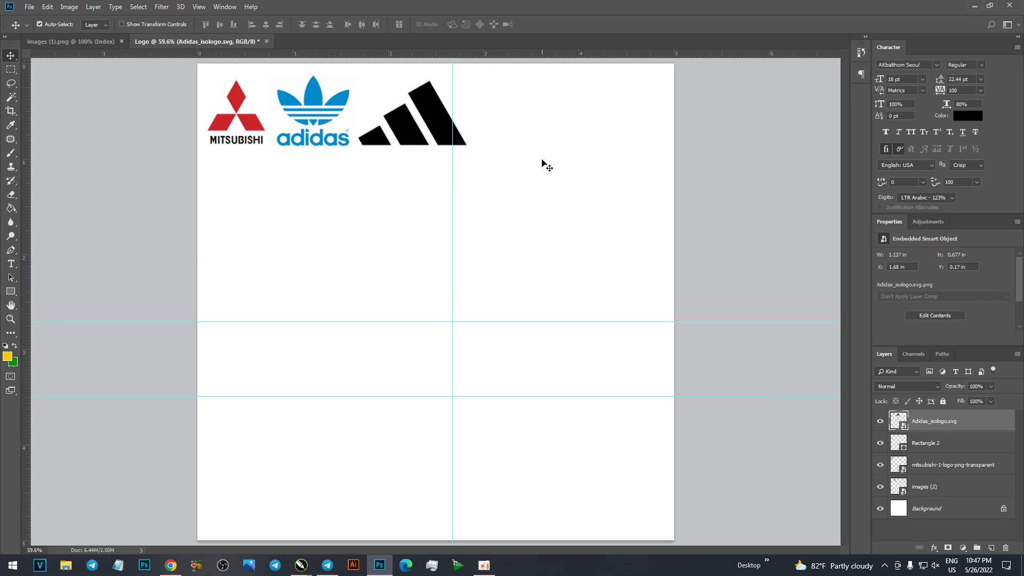
pyautogui.click(483, 565)
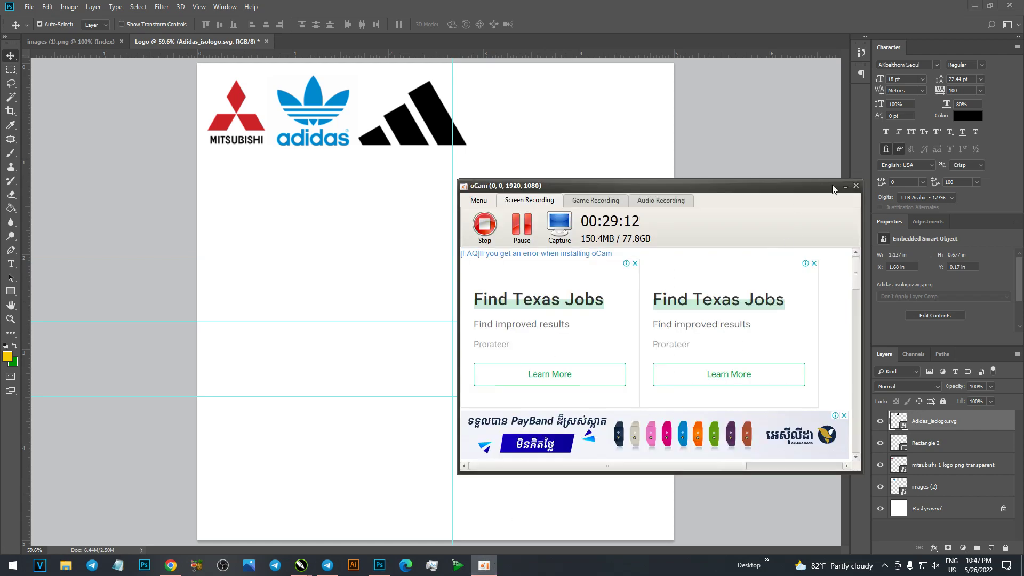
pyautogui.click(845, 186)
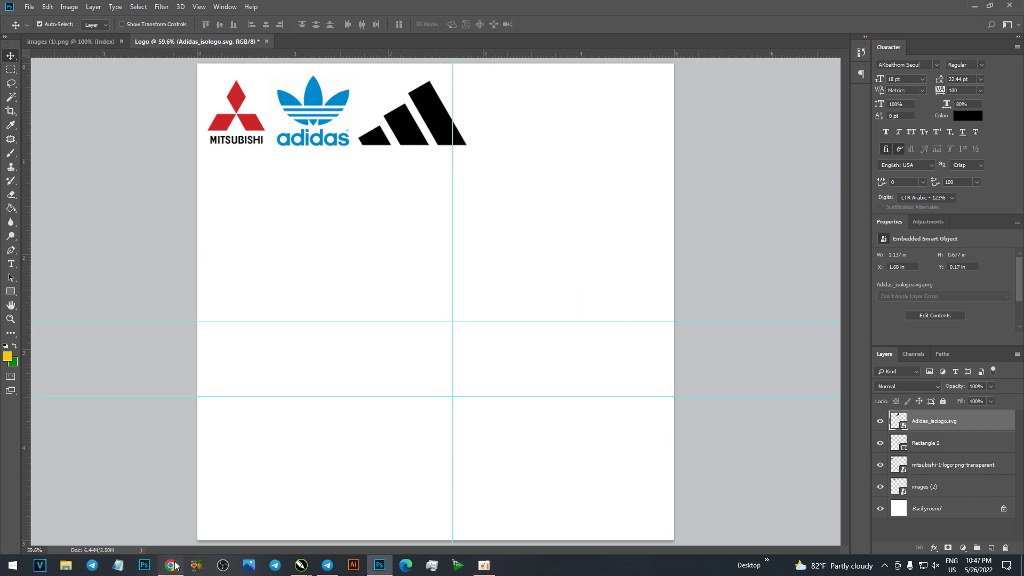
pyautogui.click(171, 565)
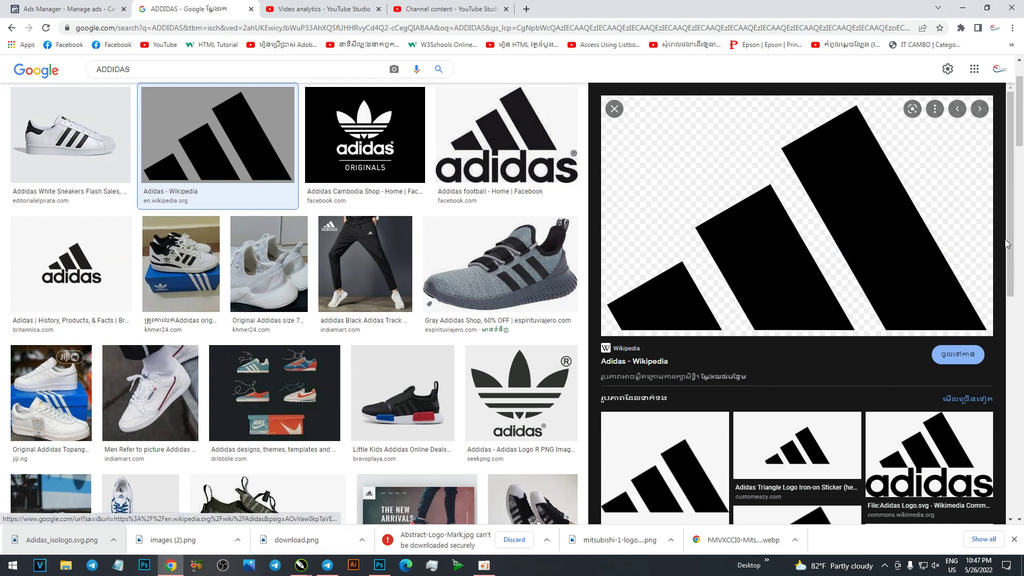
# Replace the image search query with 'logo pepsi' and run the search.
pyautogui.moveTo(1010, 241); pyautogui.dragTo(1022, 458)
pyautogui.scroll(-5, 391, 375)
pyautogui.scroll(-5, 391, 375)
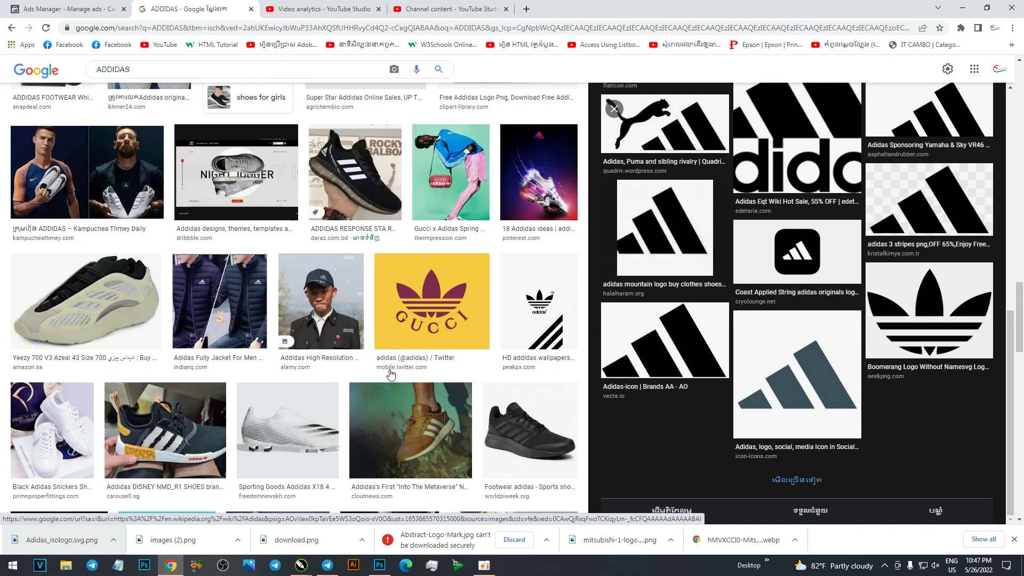
pyautogui.scroll(10, 391, 375)
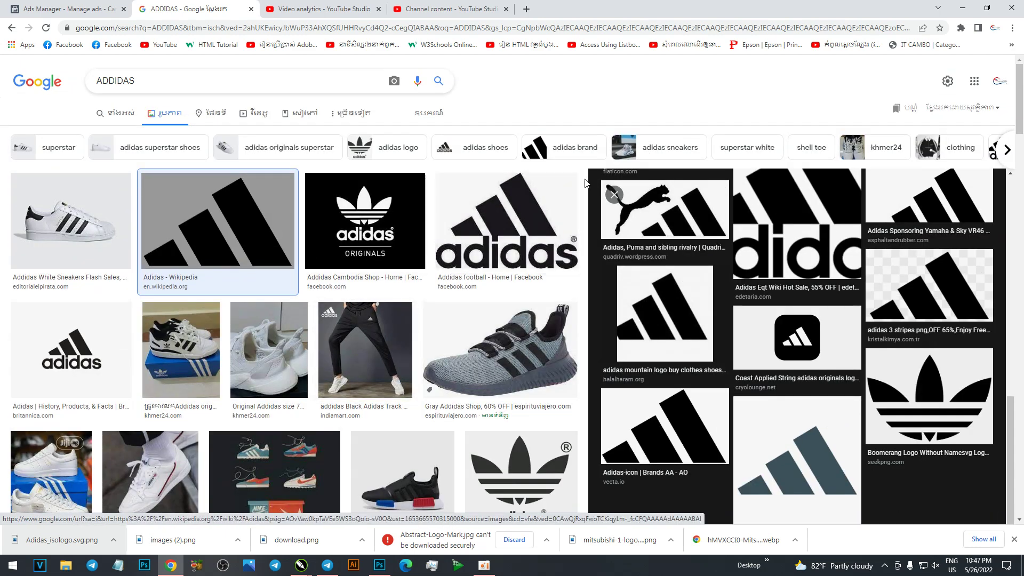
pyautogui.click(208, 80)
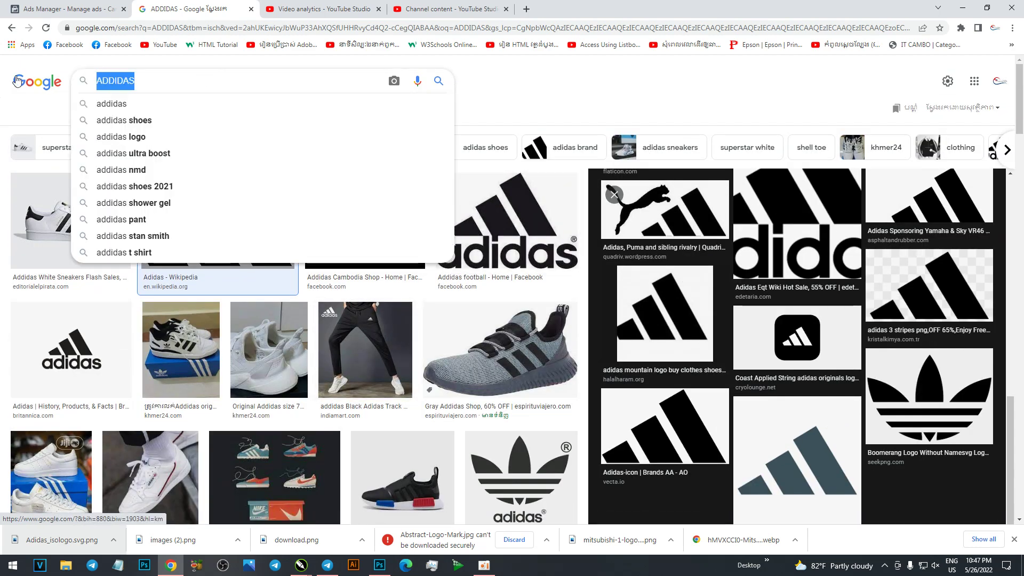
pyautogui.write('lo')
pyautogui.press('BackSpace')
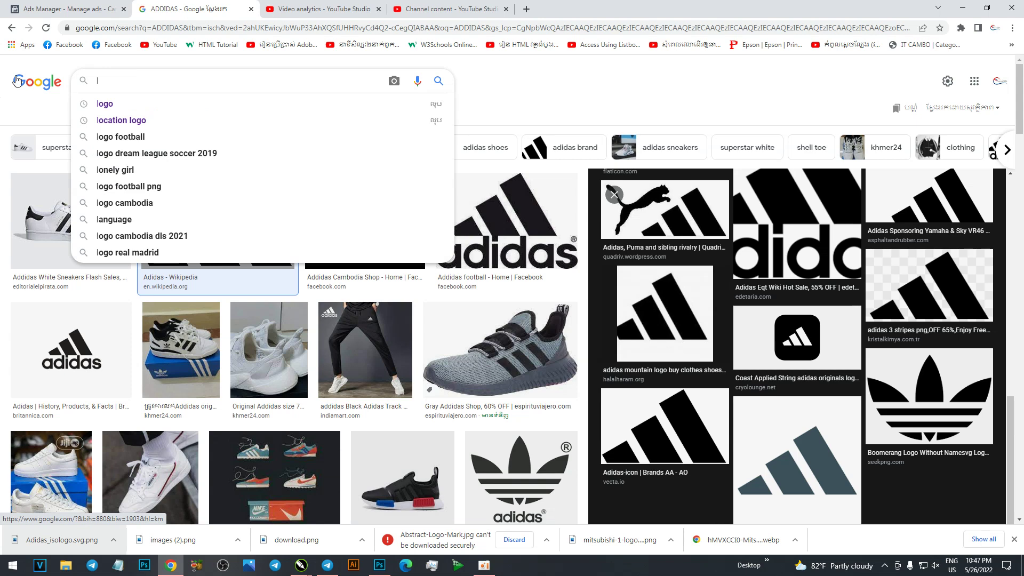
pyautogui.press('BackSpace')
pyautogui.write('logo')
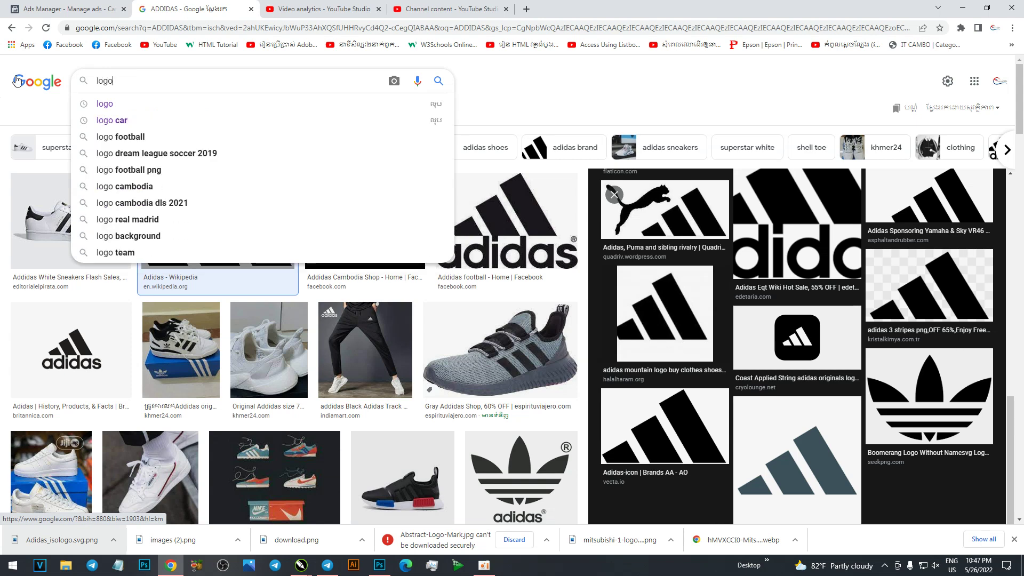
pyautogui.write(' pepsi')
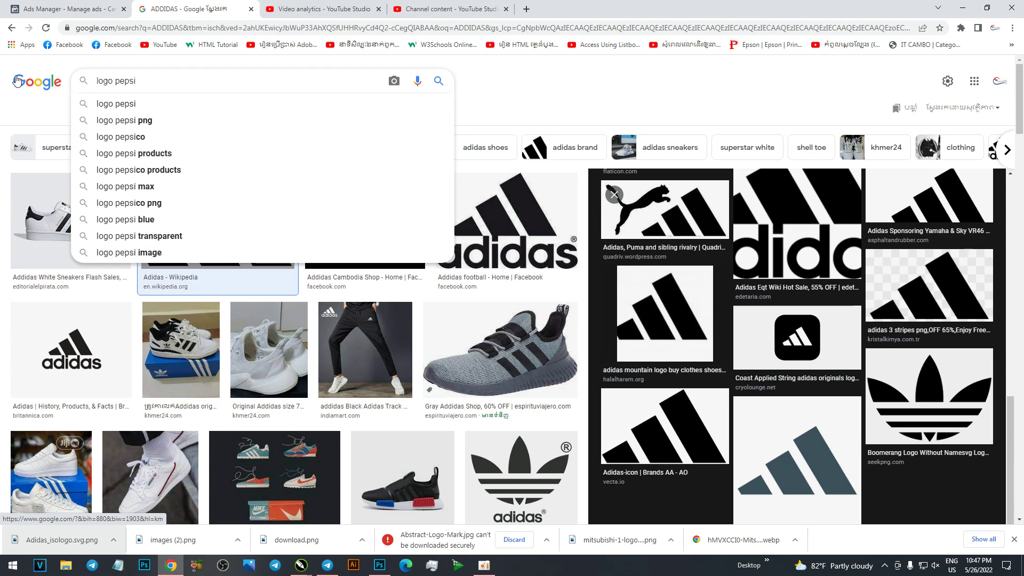
pyautogui.press('Return')
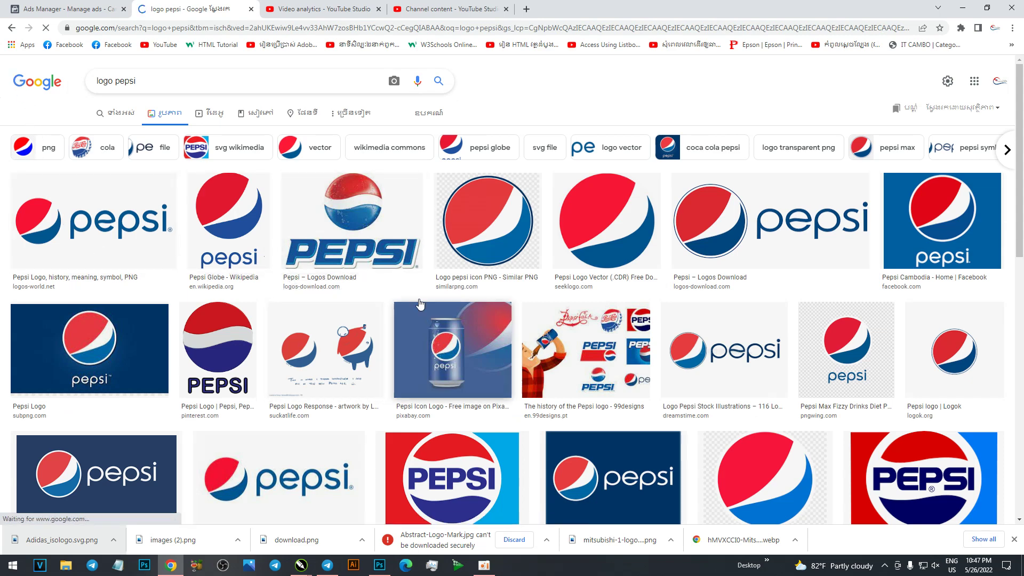
# Save the seeklogo Pepsi globe preview image to the computer as a PNG.
pyautogui.click(616, 222)
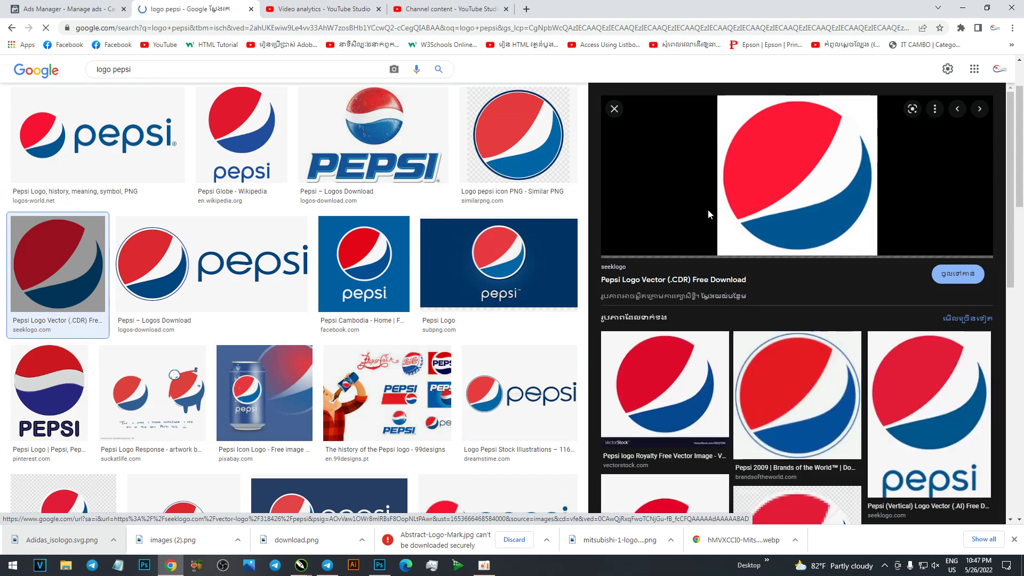
pyautogui.rightClick(827, 182)
pyautogui.click(890, 290)
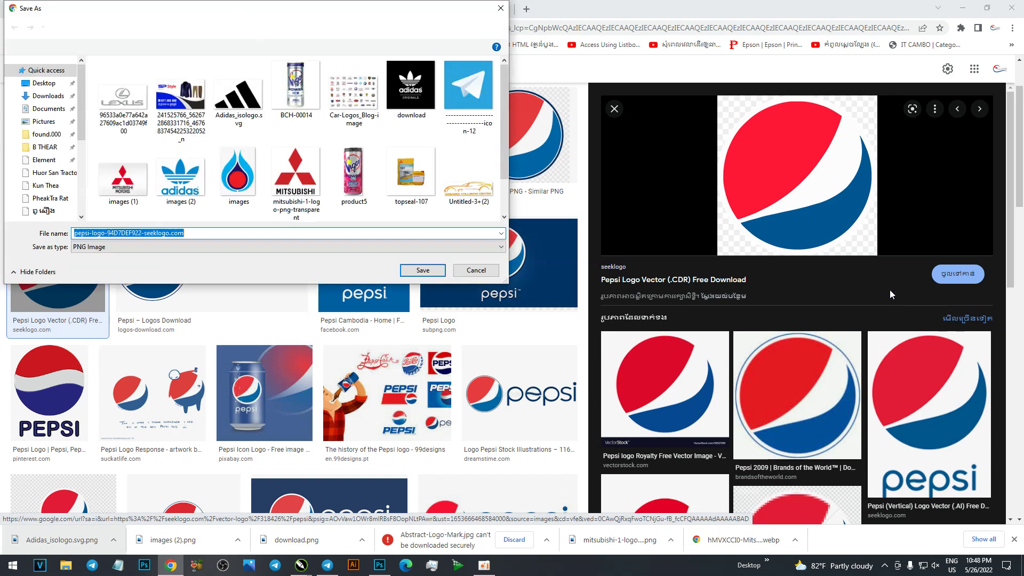
pyautogui.click(427, 270)
# Place the downloaded Pepsi PNG, shrink it to about a third, and set it top-right.
pyautogui.moveTo(61, 540)
pyautogui.mouseDown()
pyautogui.moveTo(380, 569)
pyautogui.moveTo(517, 229)
pyautogui.mouseUp()
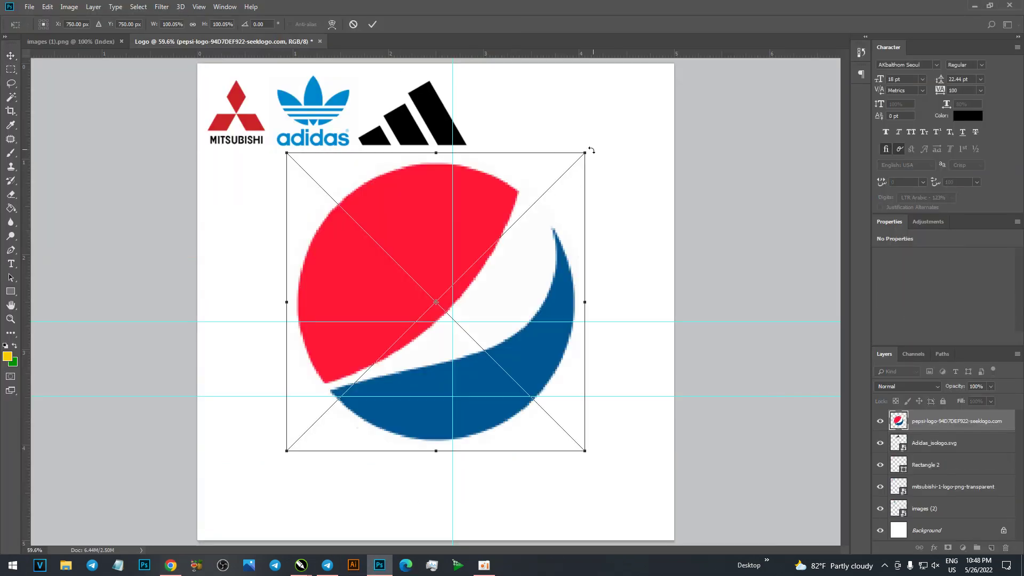
pyautogui.moveTo(584, 155); pyautogui.dragTo(557, 195)
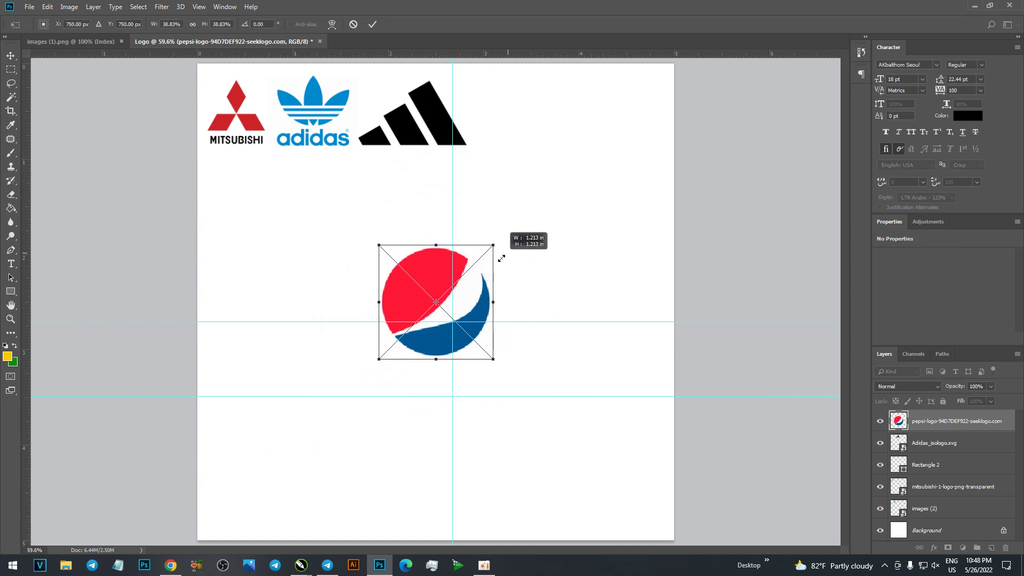
pyautogui.moveTo(508, 253)
pyautogui.mouseDown()
pyautogui.moveTo(491, 271)
pyautogui.moveTo(570, 86)
pyautogui.moveTo(541, 136)
pyautogui.mouseUp()
pyautogui.scroll(-1, 592, 104)
pyautogui.press('Return')
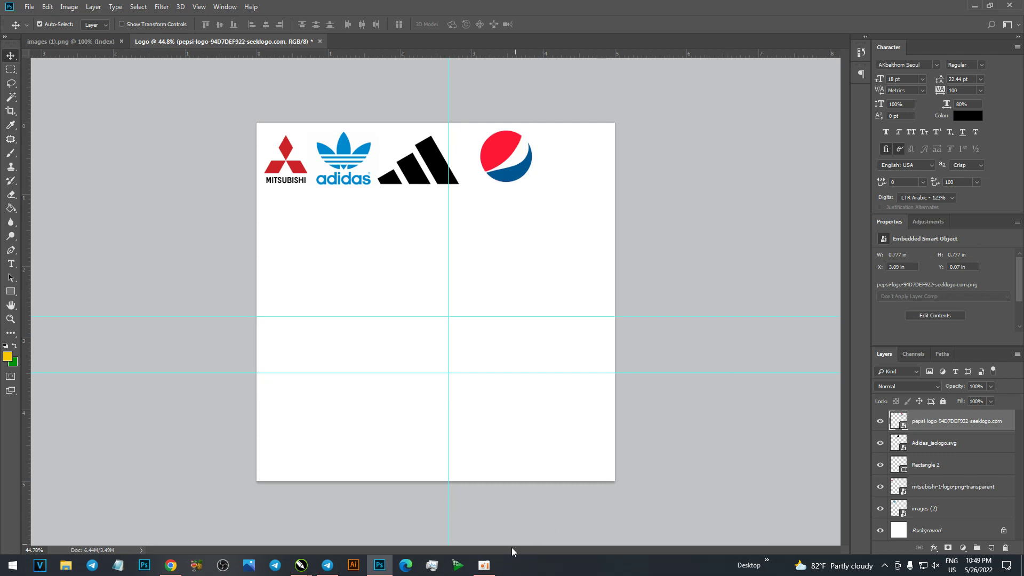
# Bring up the shape tool modes list in the toolbar.
pyautogui.click(486, 568)
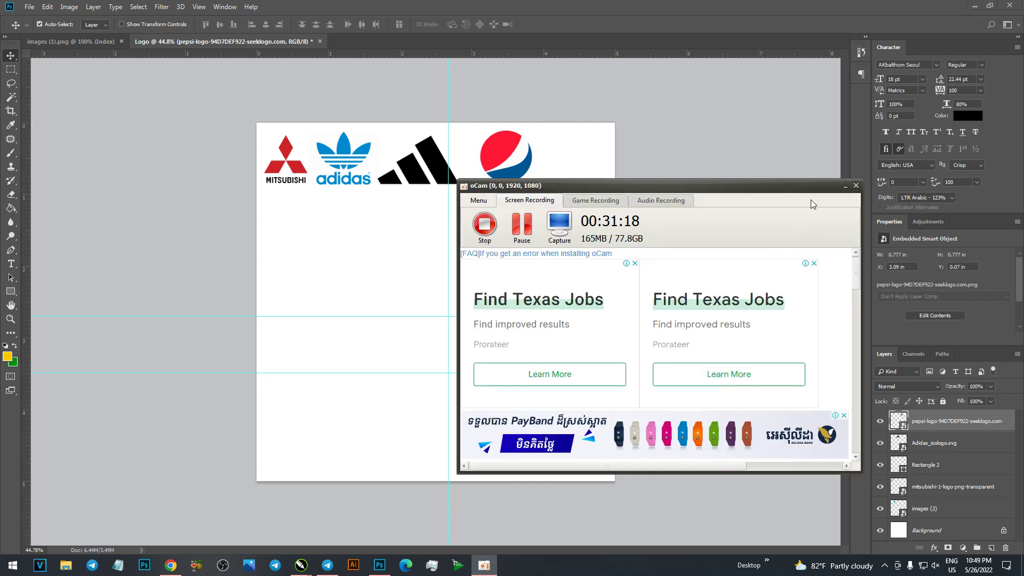
pyautogui.click(845, 186)
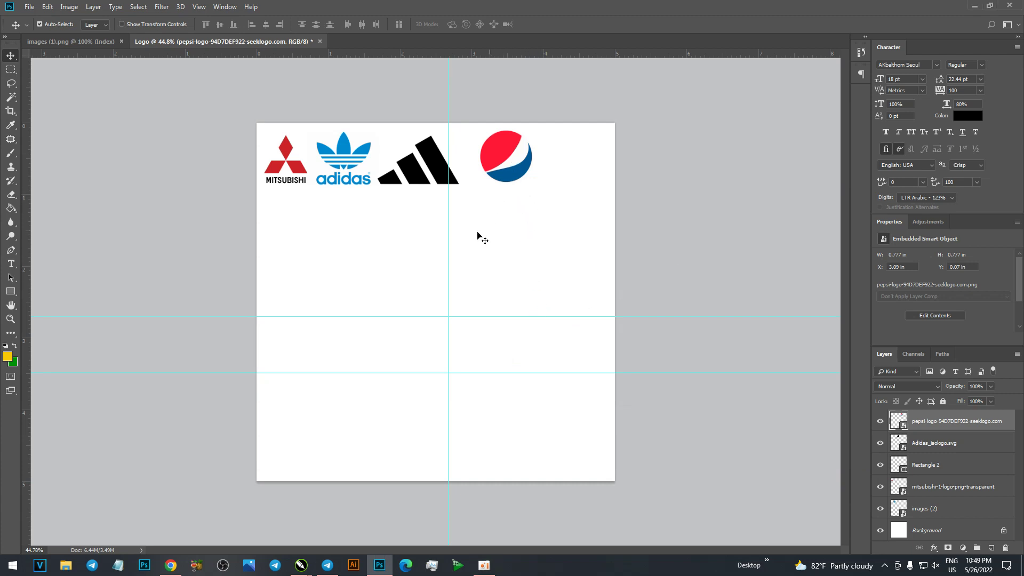
pyautogui.click(10, 291)
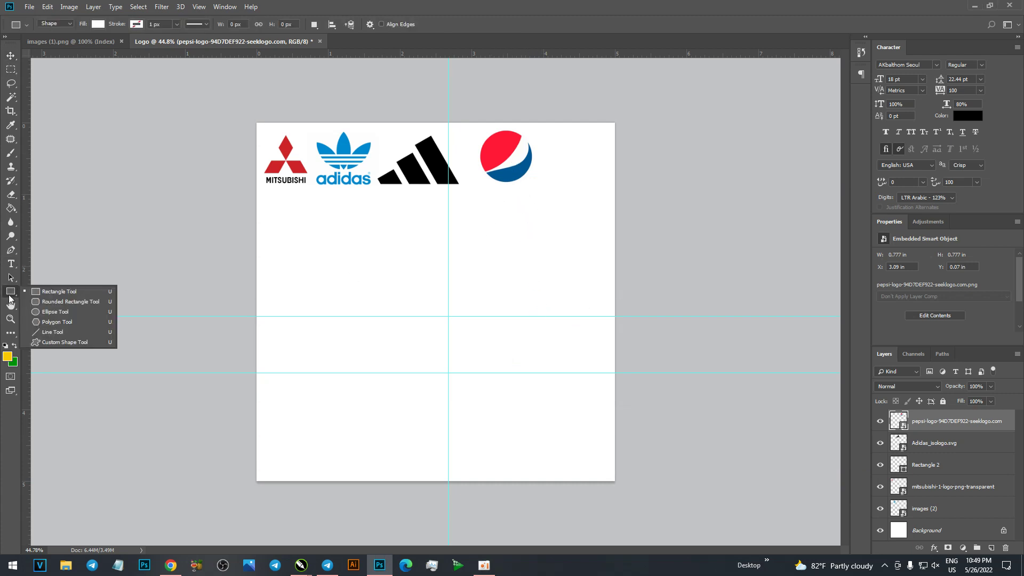
# Draw an ellipse-tool circle mid-canvas filled with Pepsi red.
pyautogui.click(48, 312)
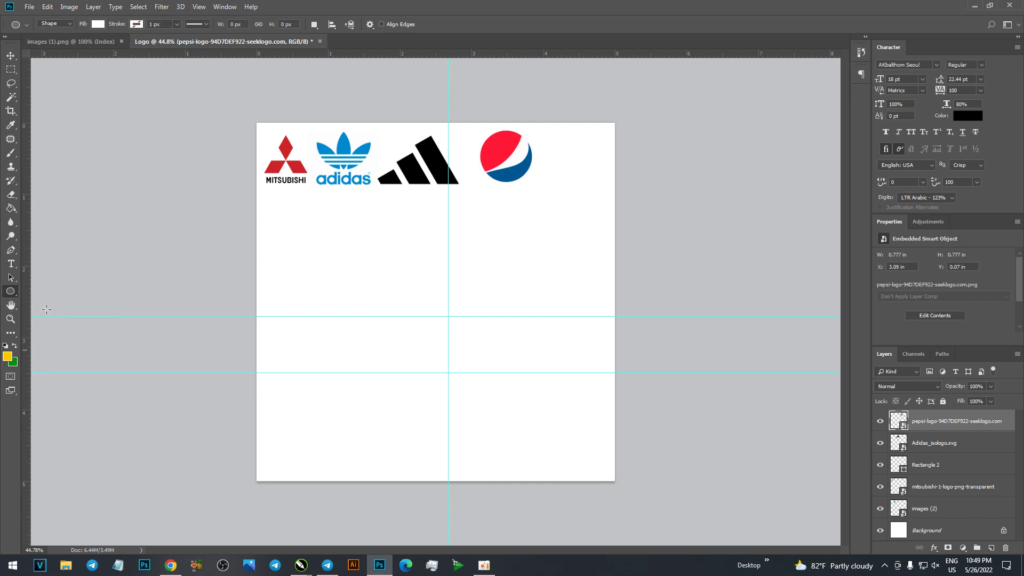
pyautogui.moveTo(381, 245); pyautogui.dragTo(452, 323)
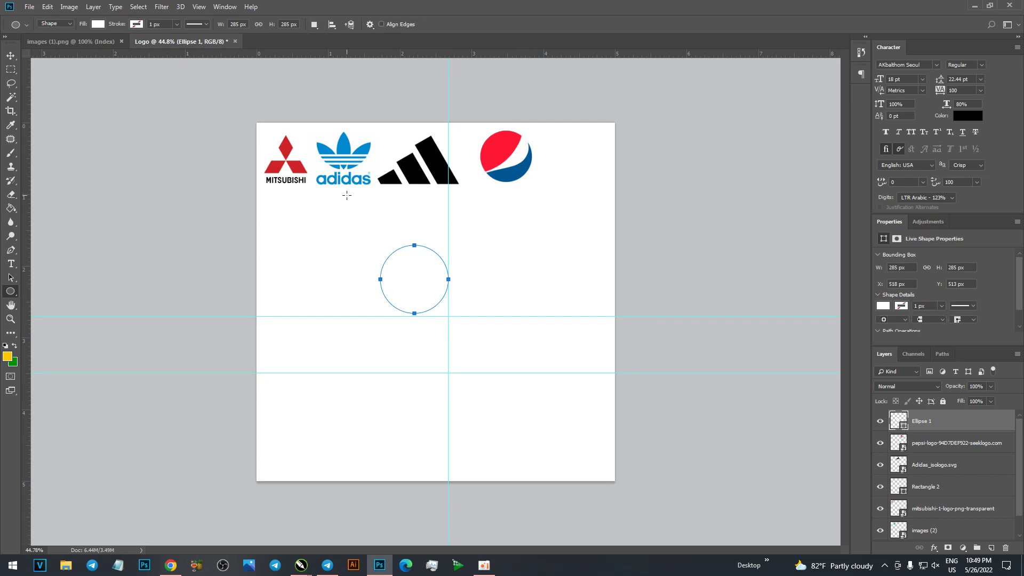
pyautogui.click(102, 28)
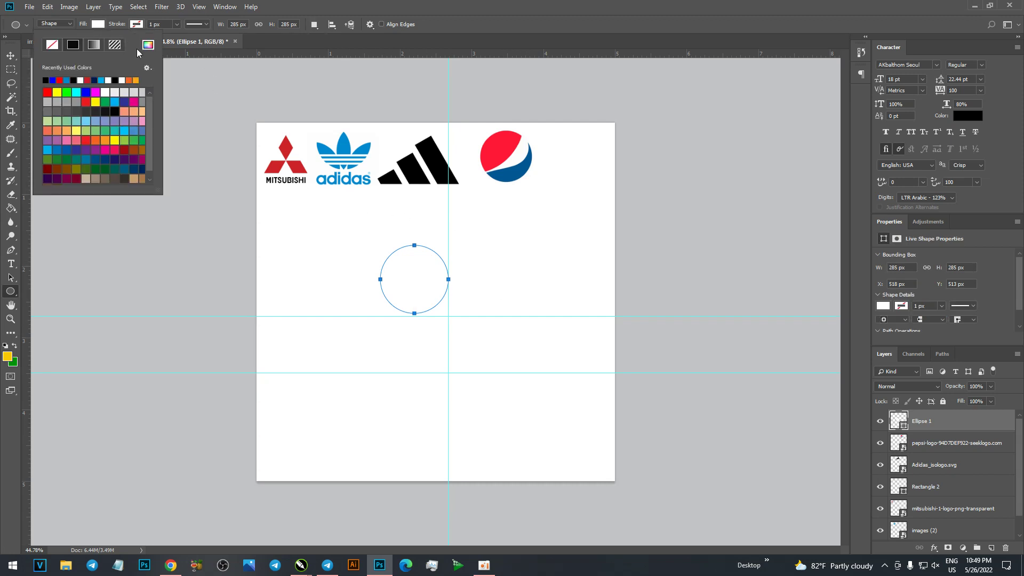
pyautogui.click(148, 45)
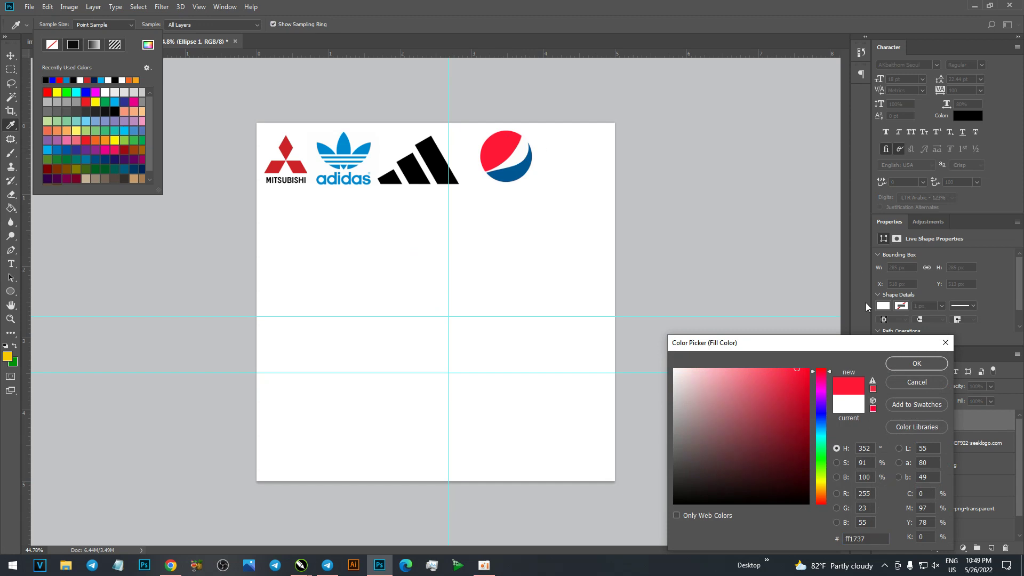
pyautogui.click(907, 364)
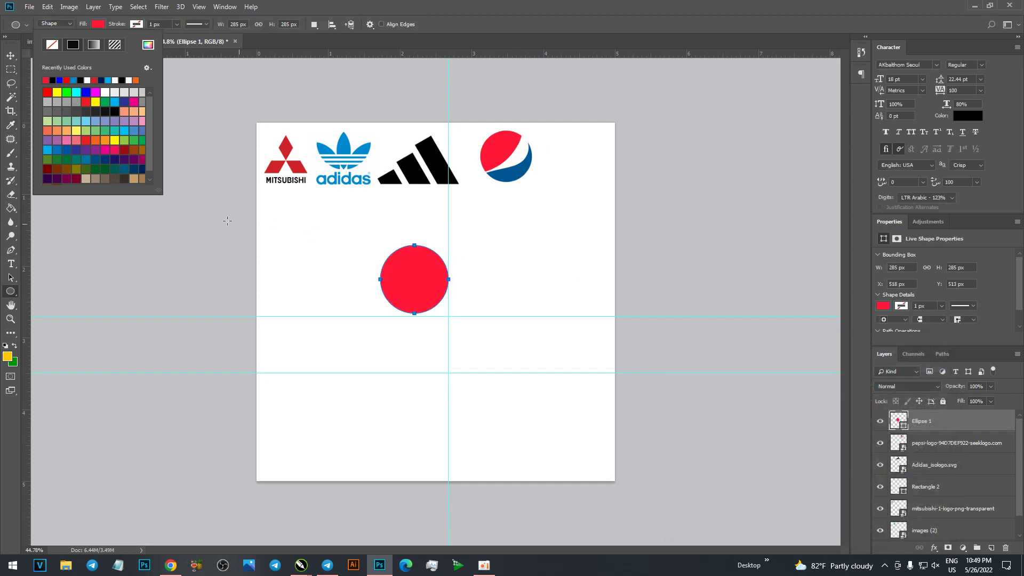
# Duplicate the red circle layer with Ctrl+J and hide the original Ellipse 1.
pyautogui.click(11, 55)
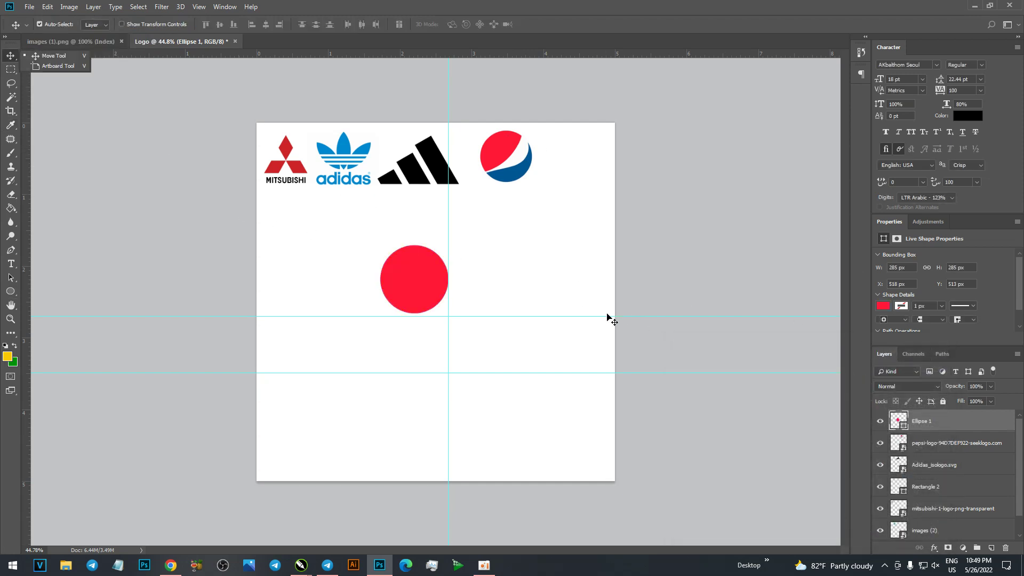
pyautogui.click(606, 261)
pyautogui.click(407, 276)
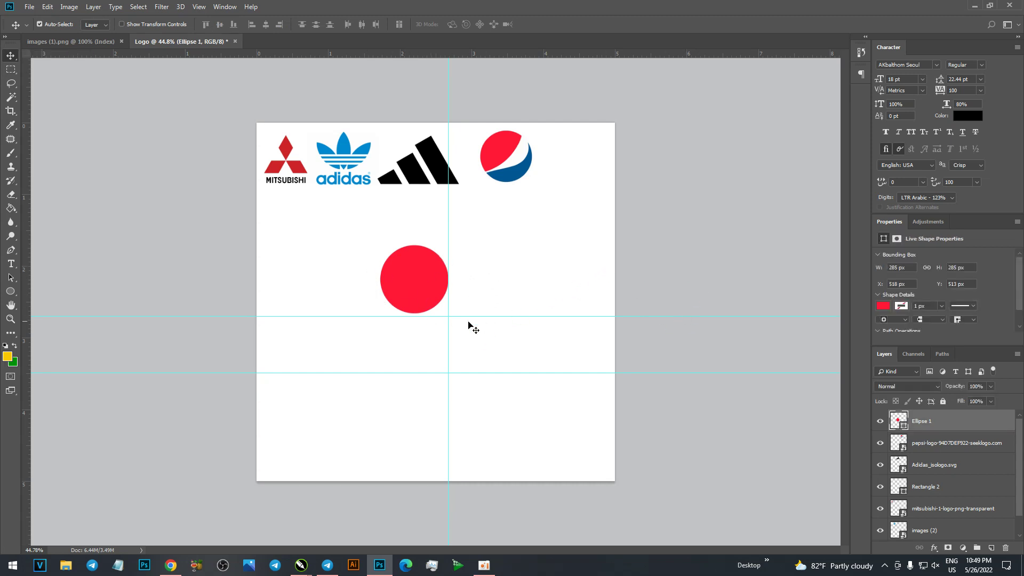
pyautogui.press('ctrl')
pyautogui.hotkey('ctrl', 'j')
pyautogui.click(880, 443)
# Move the red circle copy lower on the canvas and enlarge it to 491 px.
pyautogui.click(10, 250)
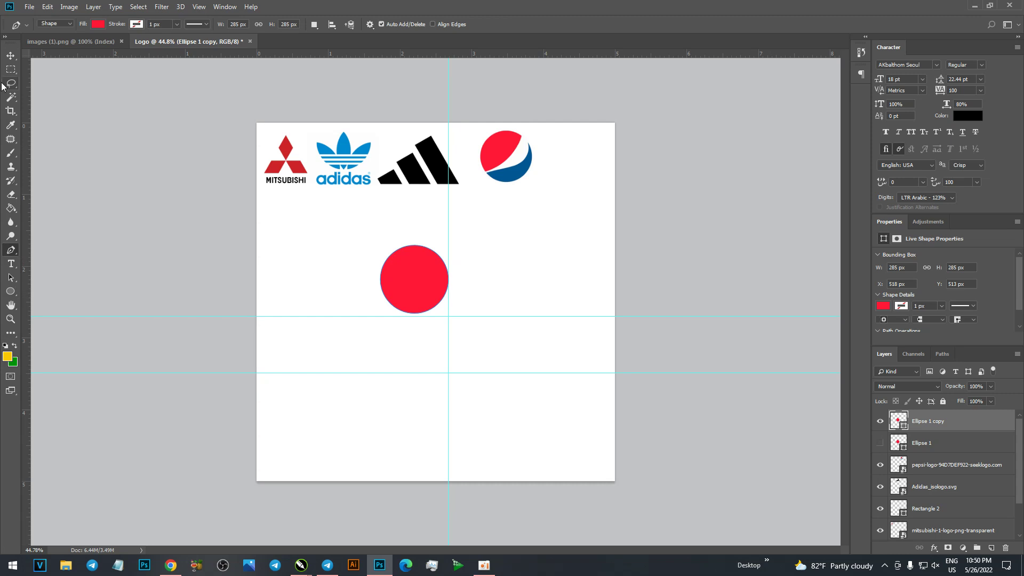
pyautogui.press('v')
pyautogui.moveTo(415, 288)
pyautogui.mouseDown()
pyautogui.moveTo(415, 321)
pyautogui.moveTo(496, 392)
pyautogui.mouseUp()
pyautogui.hotkey('ctrl', 't')
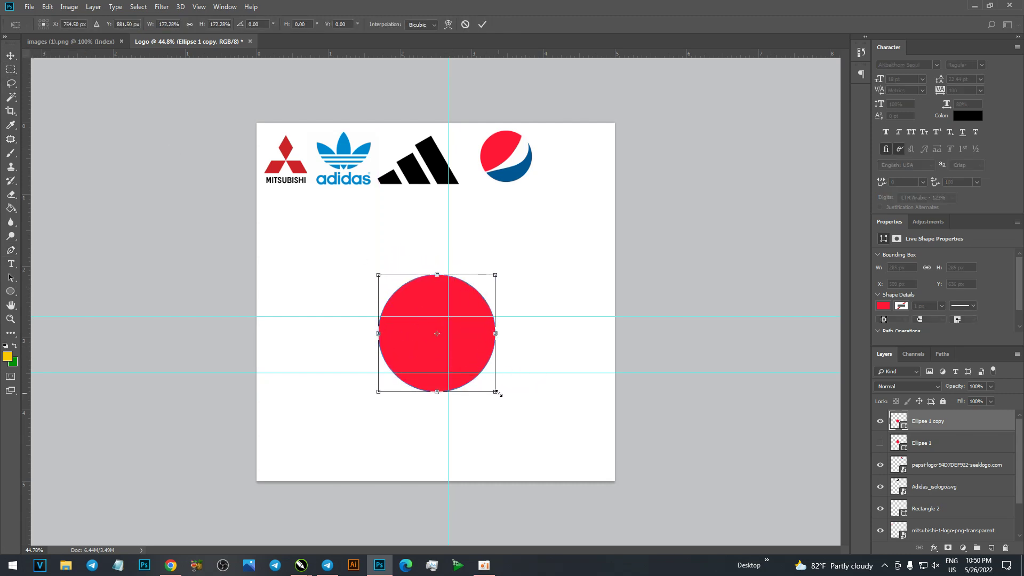
pyautogui.press('Return')
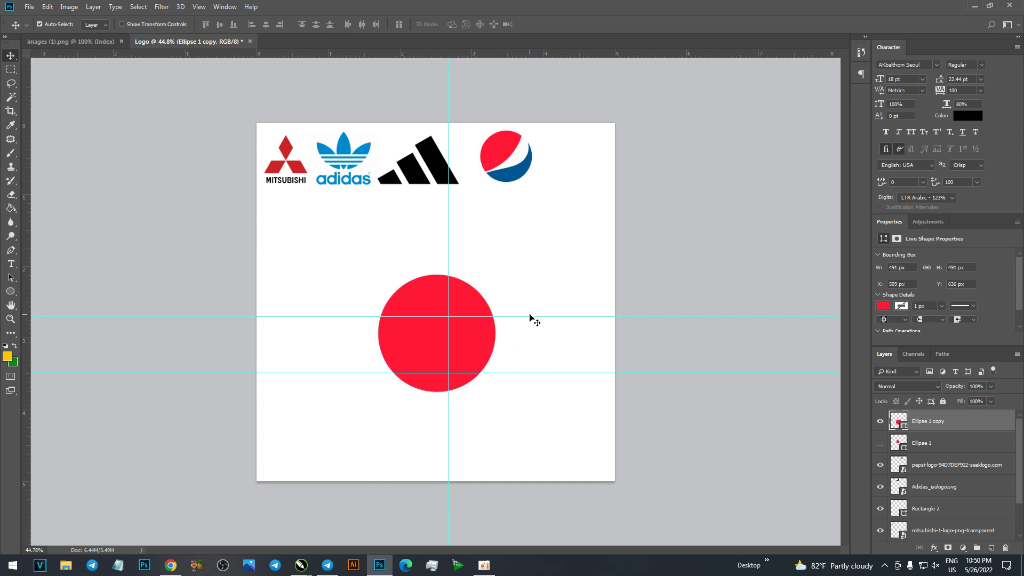
# Drag both horizontal guides and the vertical guide off the canvas.
pyautogui.moveTo(533, 316); pyautogui.dragTo(411, 2)
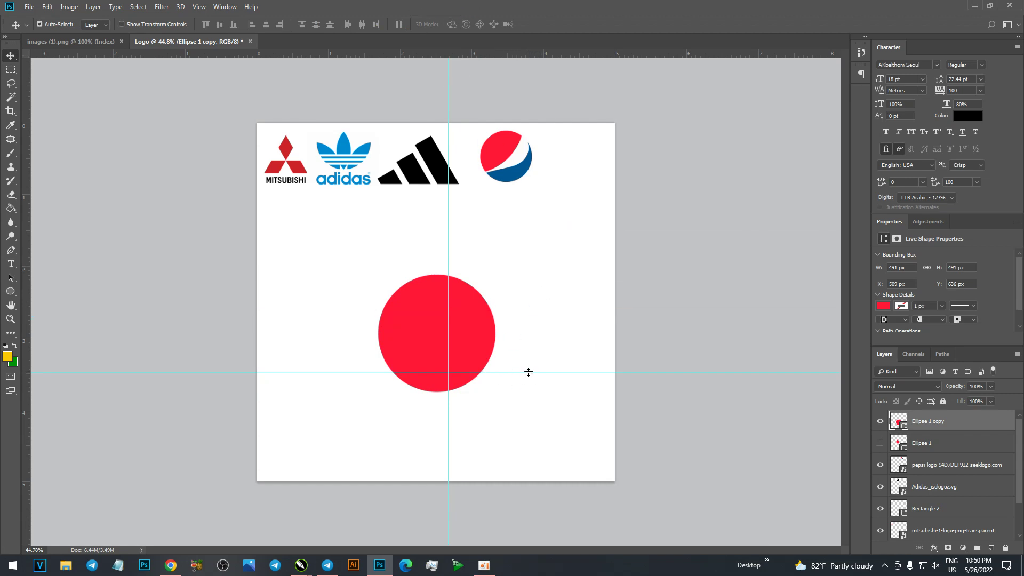
pyautogui.moveTo(542, 373); pyautogui.dragTo(435, 53)
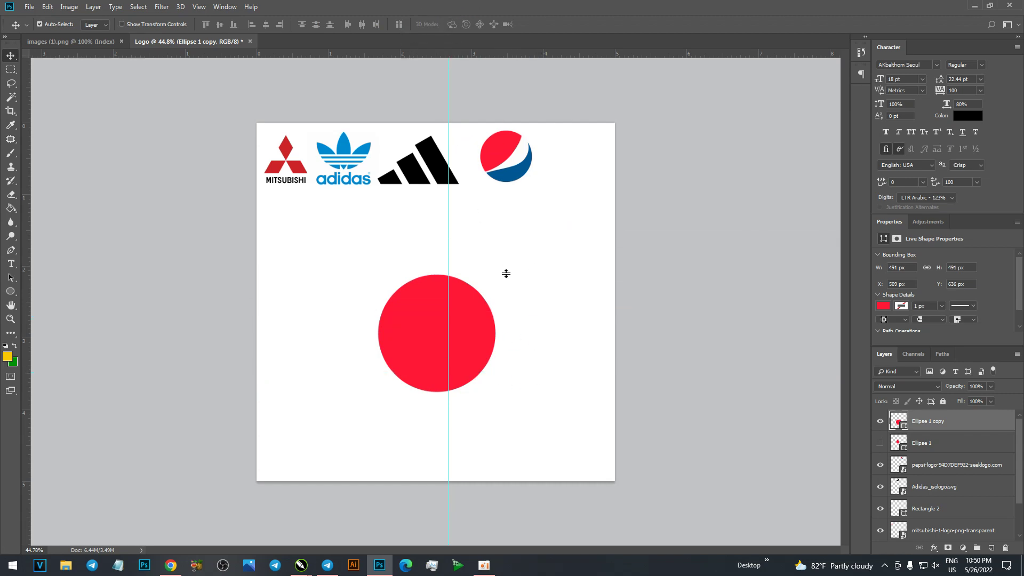
pyautogui.moveTo(448, 249); pyautogui.dragTo(5, 245)
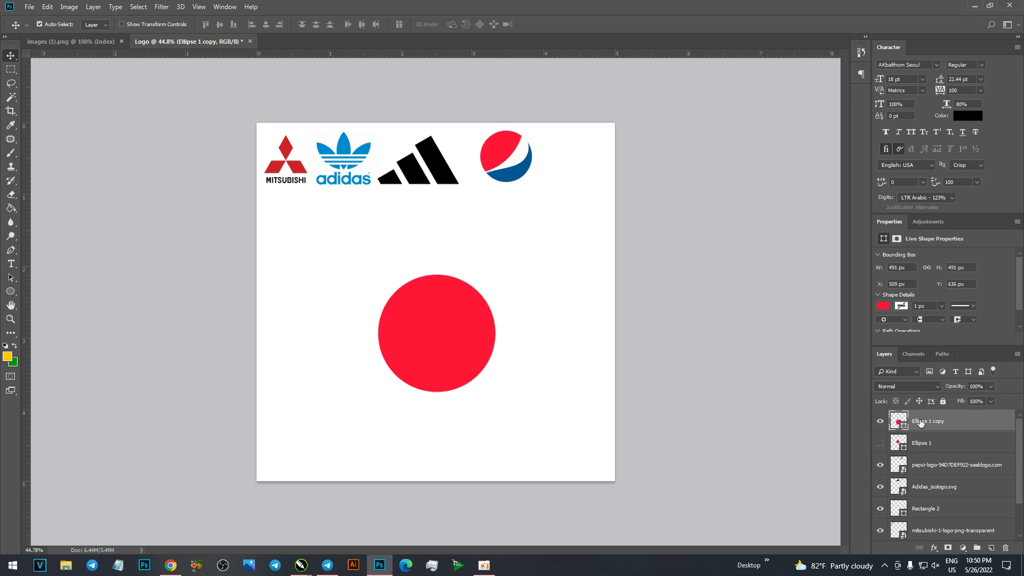
# Delete the hidden Ellipse 1 layer and duplicate Ellipse 1 copy.
pyautogui.click(910, 436)
pyautogui.press('Delete')
pyautogui.click(925, 421)
pyautogui.hotkey('ctrl', 'j')
# Pick the standard Pen, hide the lower circle copy, and mask the top copy.
pyautogui.click(10, 250)
pyautogui.click(39, 251)
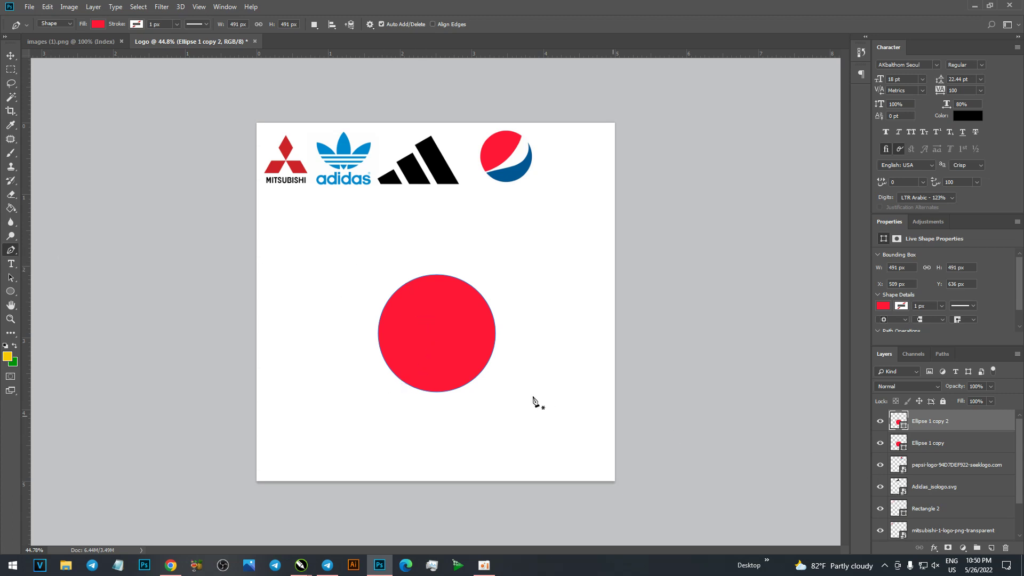
pyautogui.click(948, 547)
pyautogui.click(880, 443)
# Draw a closed Pen shape curving across the circle and around its lower-right part.
pyautogui.click(391, 379)
pyautogui.click(418, 365)
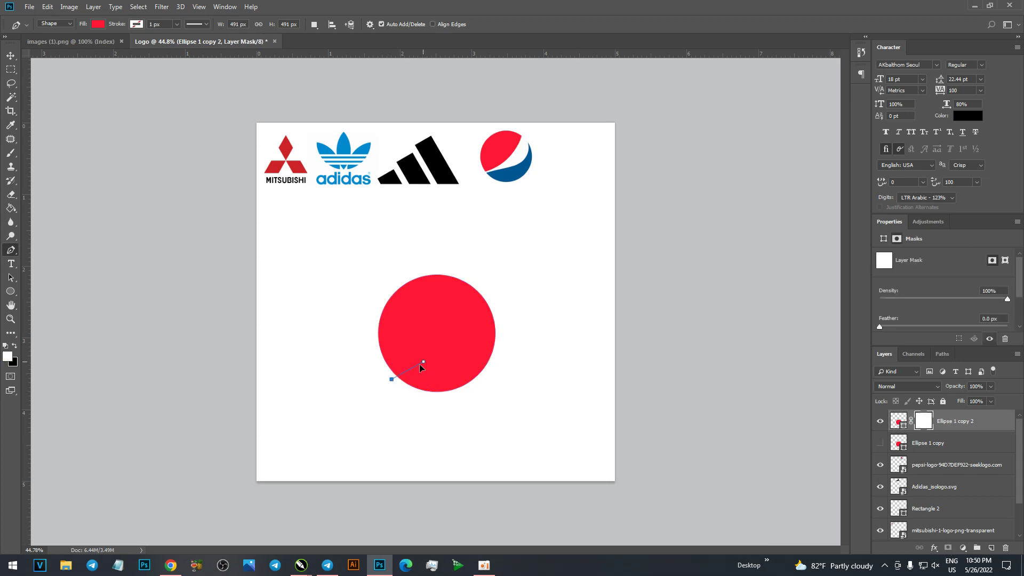
pyautogui.hotkey('ctrl', 'z')
pyautogui.click(383, 369)
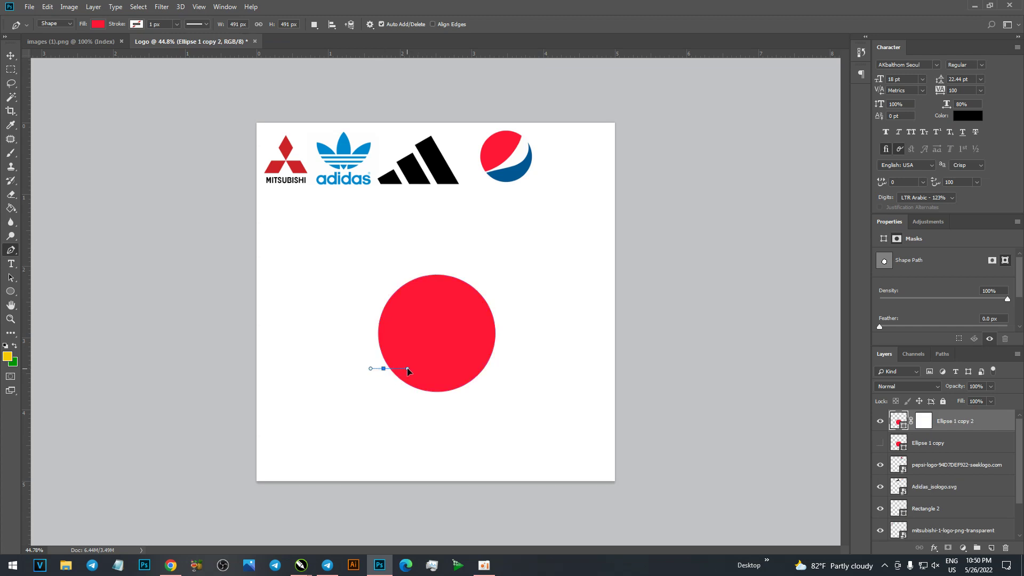
pyautogui.moveTo(483, 283)
pyautogui.mouseDown()
pyautogui.moveTo(512, 214)
pyautogui.moveTo(496, 224)
pyautogui.mouseUp()
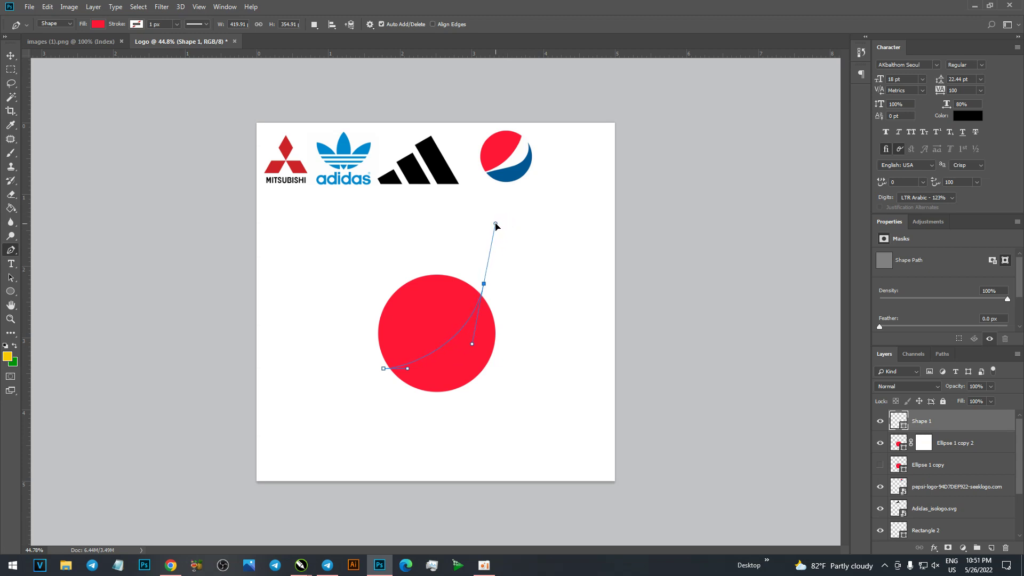
pyautogui.click(564, 354)
pyautogui.click(562, 413)
pyautogui.click(488, 454)
pyautogui.click(385, 446)
pyautogui.click(372, 423)
pyautogui.click(383, 368)
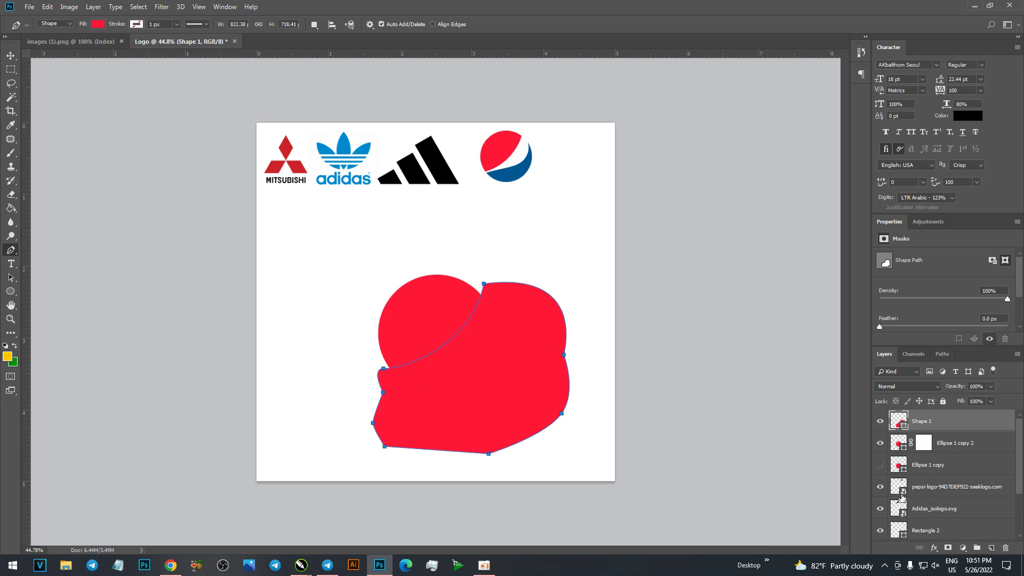
# Load the shape as a selection, fill the top copy's mask black, and deselect.
pyautogui.keyDown('ctrl'); pyautogui.click(901, 424); pyautogui.keyUp('ctrl')
pyautogui.click(925, 442)
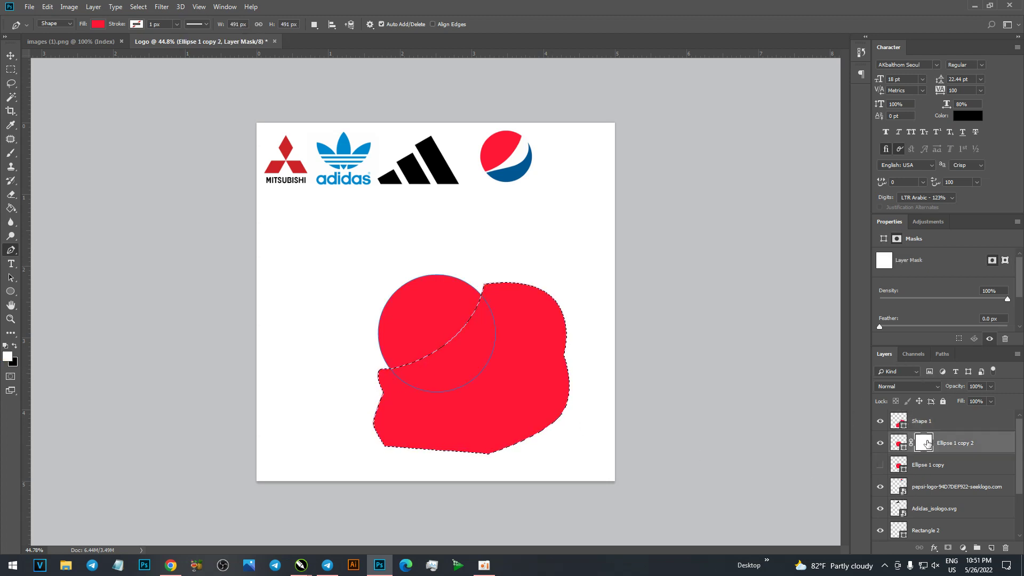
pyautogui.press('Delete')
pyautogui.hotkey('ctrl', 'd')
# Delete the helper Shape 1 and show the full red circle beneath again.
pyautogui.click(11, 55)
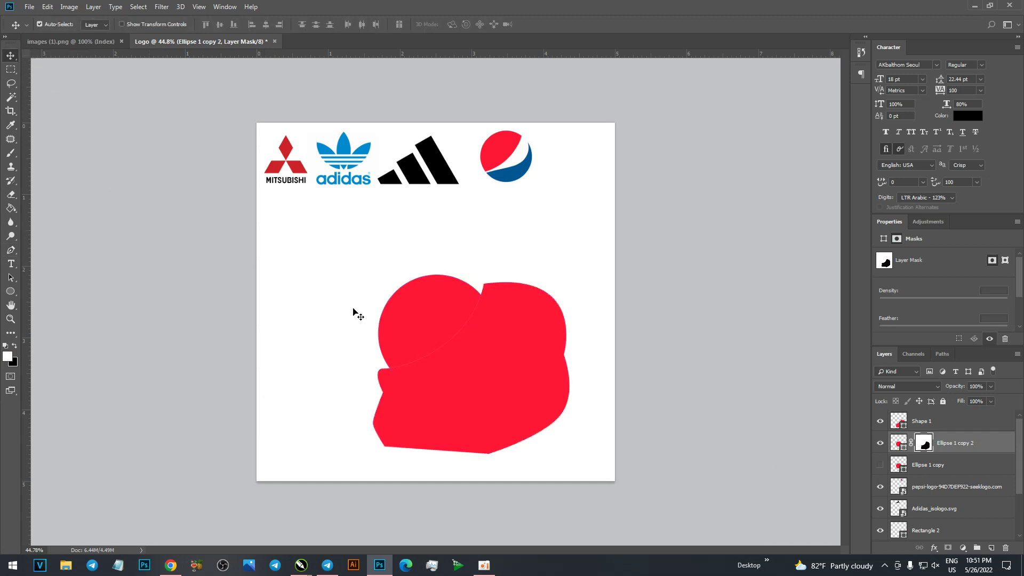
pyautogui.moveTo(526, 369); pyautogui.dragTo(715, 438)
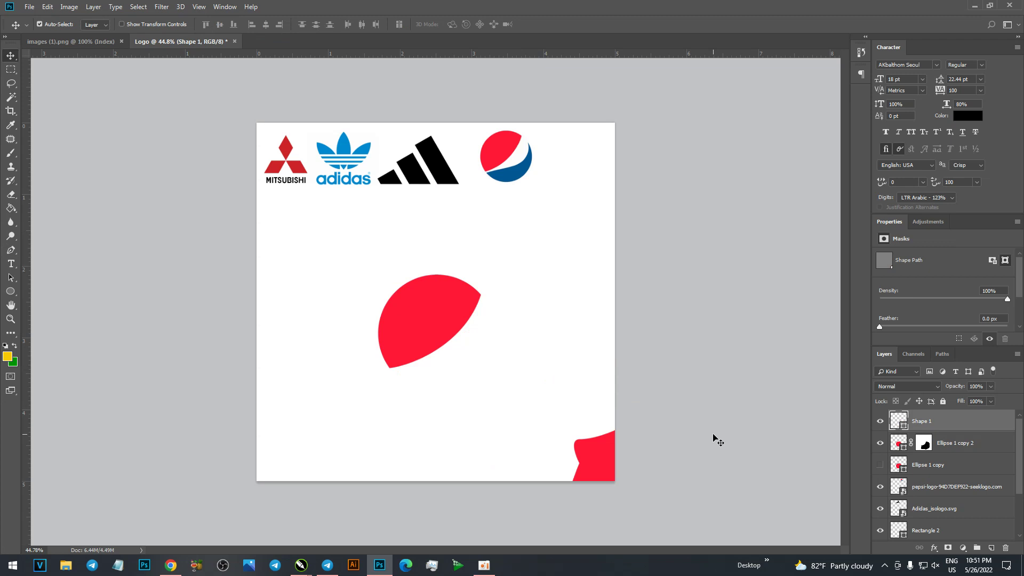
pyautogui.press('Delete')
pyautogui.click(881, 443)
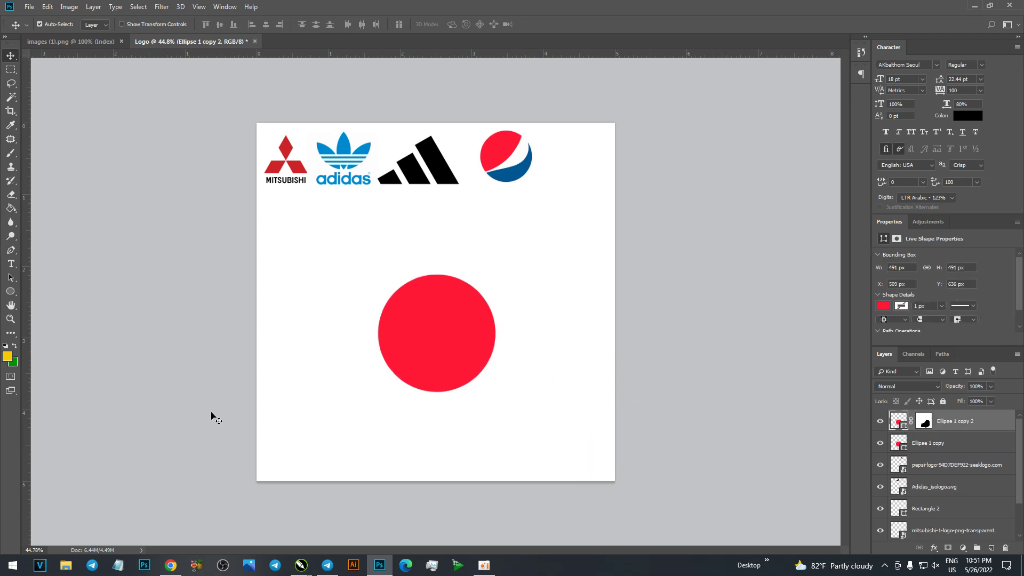
pyautogui.hotkey('alt', '[')
pyautogui.click(10, 291)
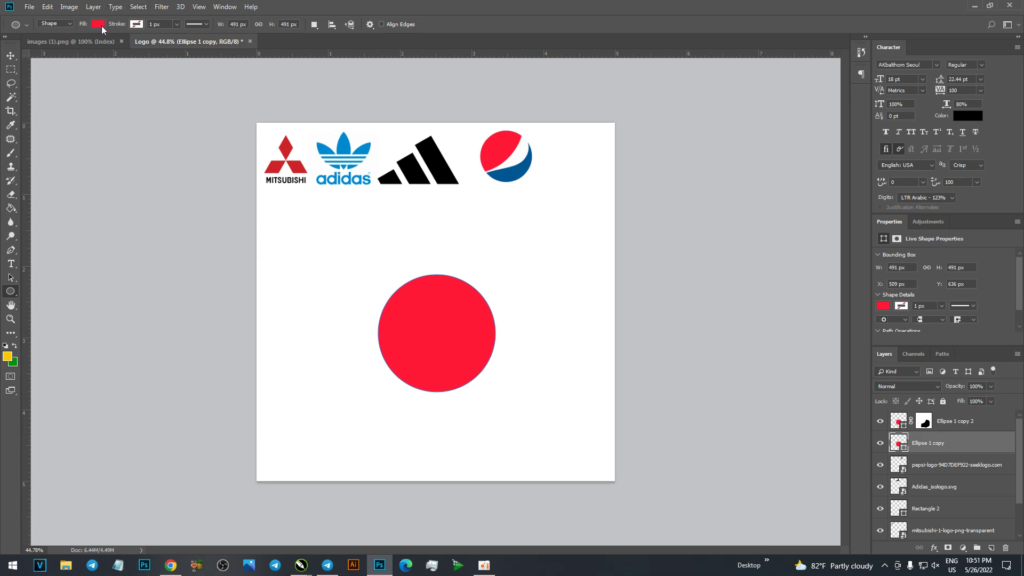
# Fill the Ellipse 1 copy circle with Pepsi blue sampled from the small Pepsi logo.
pyautogui.click(98, 24)
pyautogui.click(148, 44)
pyautogui.click(516, 168)
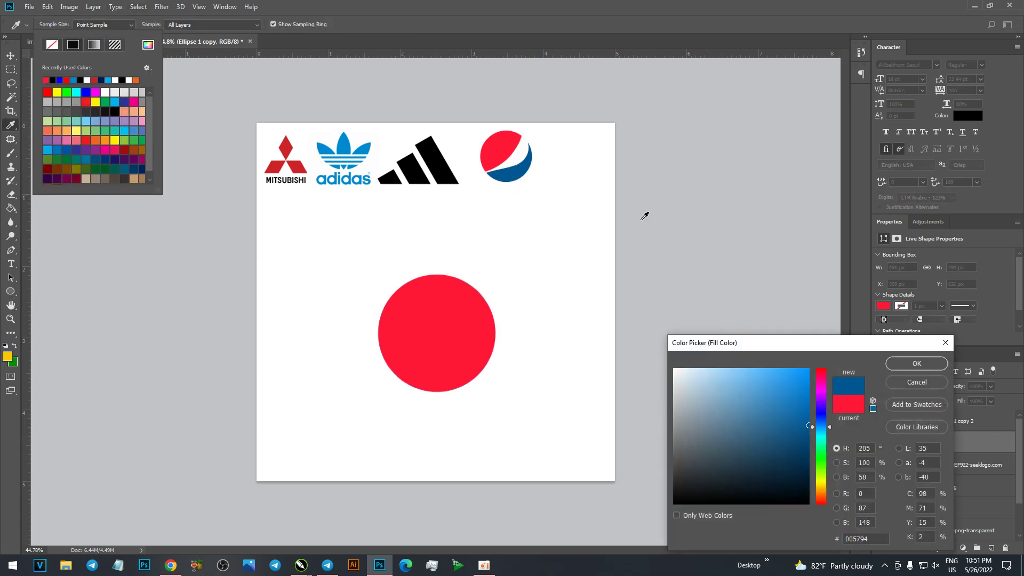
pyautogui.click(917, 363)
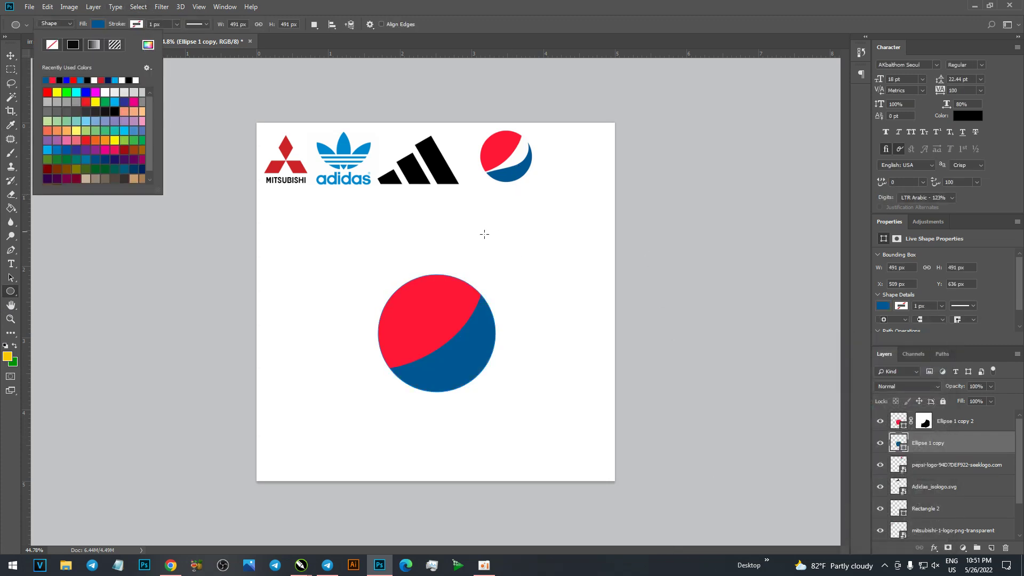
pyautogui.click(11, 55)
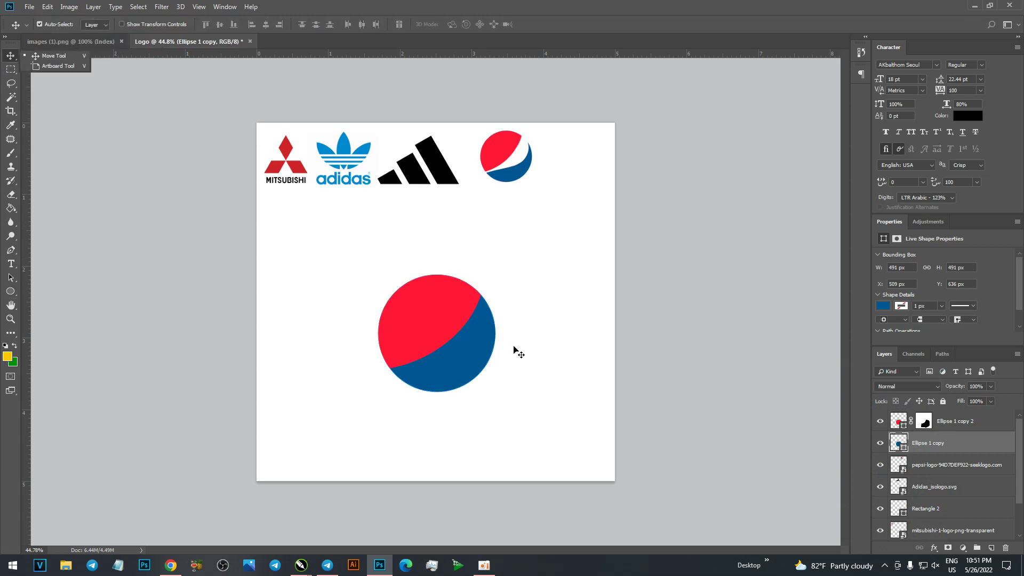
# Try a Pen shape along the red-blue boundary, then discard it.
pyautogui.click(10, 250)
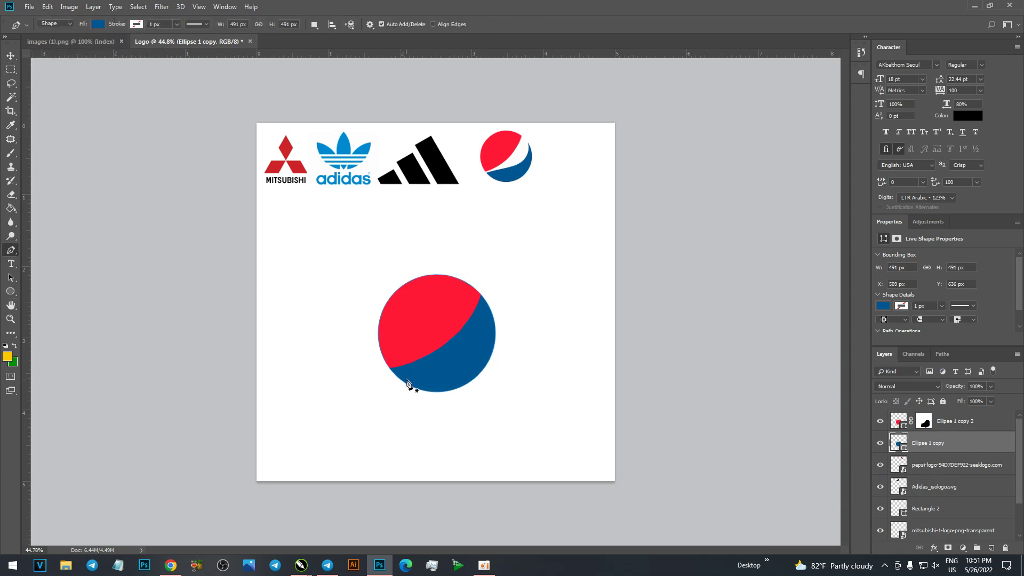
pyautogui.keyDown('alt'); pyautogui.scroll(1, 435, 359); pyautogui.keyUp('alt')
pyautogui.keyDown('alt'); pyautogui.scroll(1, 445, 356); pyautogui.keyUp('alt')
pyautogui.keyDown('alt'); pyautogui.scroll(1, 448, 354); pyautogui.keyUp('alt')
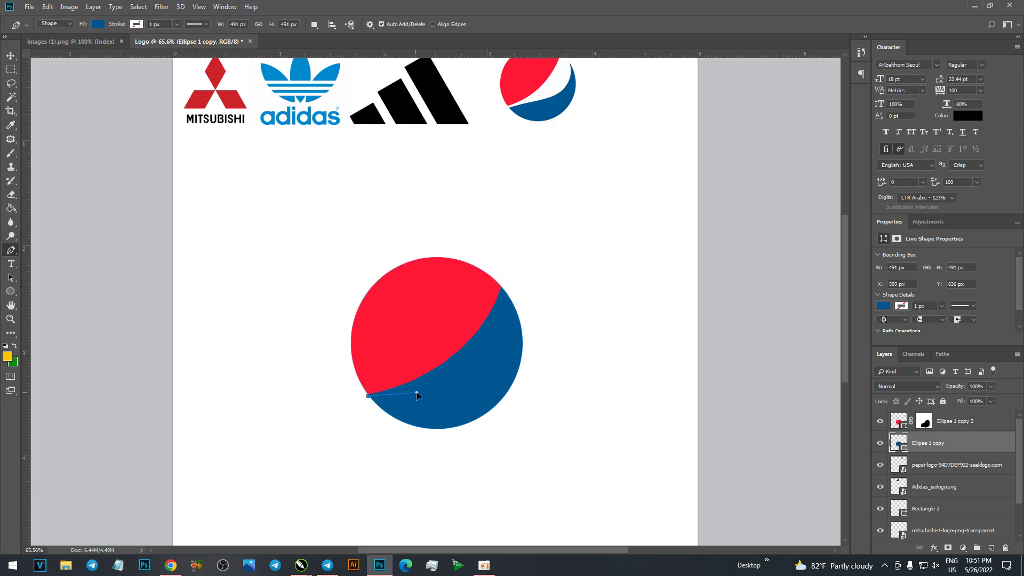
pyautogui.moveTo(517, 305)
pyautogui.mouseDown()
pyautogui.moveTo(516, 249)
pyautogui.moveTo(497, 236)
pyautogui.mouseUp()
pyautogui.scroll(3, 528, 314)
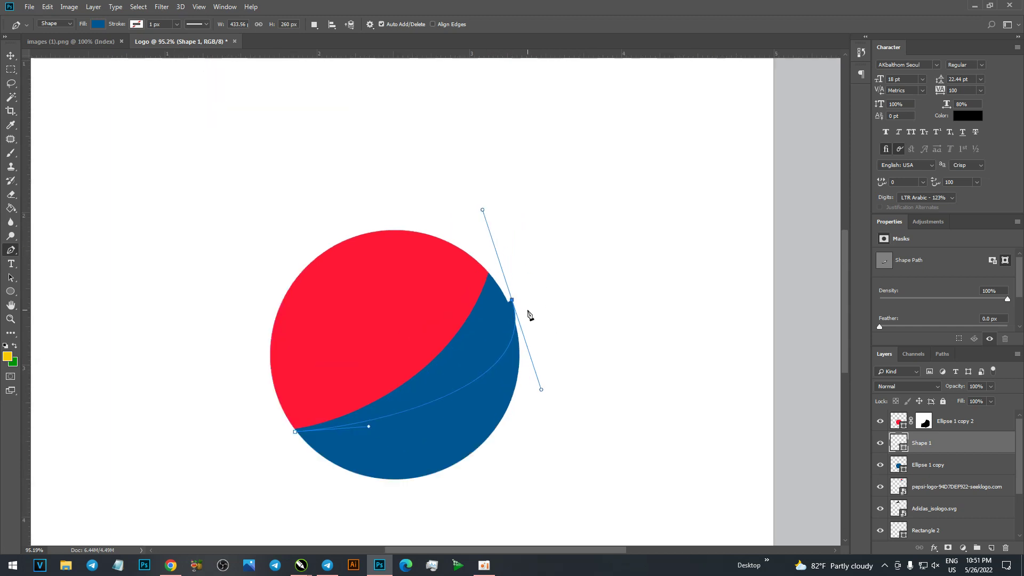
pyautogui.scroll(3, 525, 314)
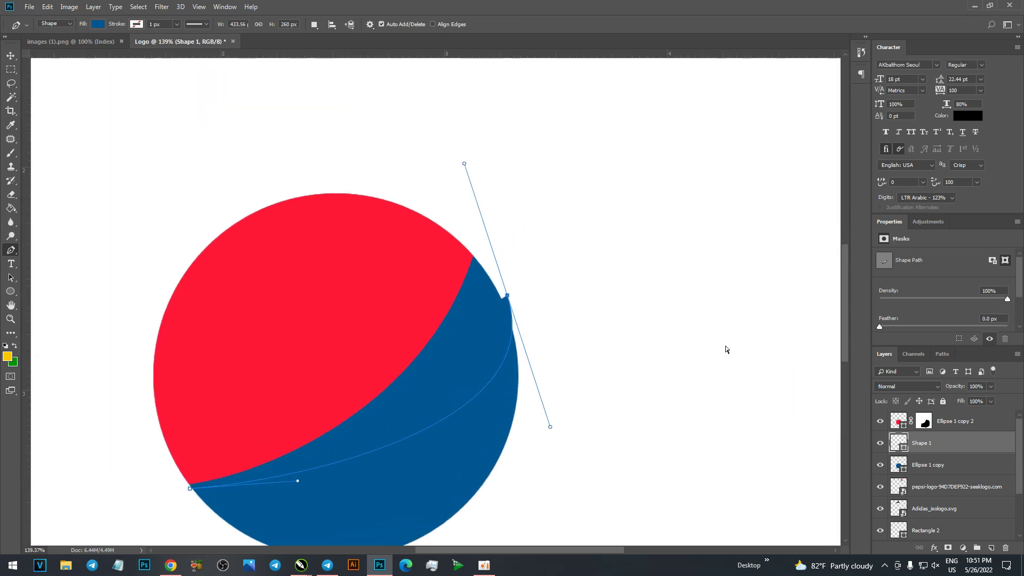
pyautogui.press('Escape')
# Switch the Pen to Path mode and draw the band's curve with adjusted handles.
pyautogui.click(61, 24)
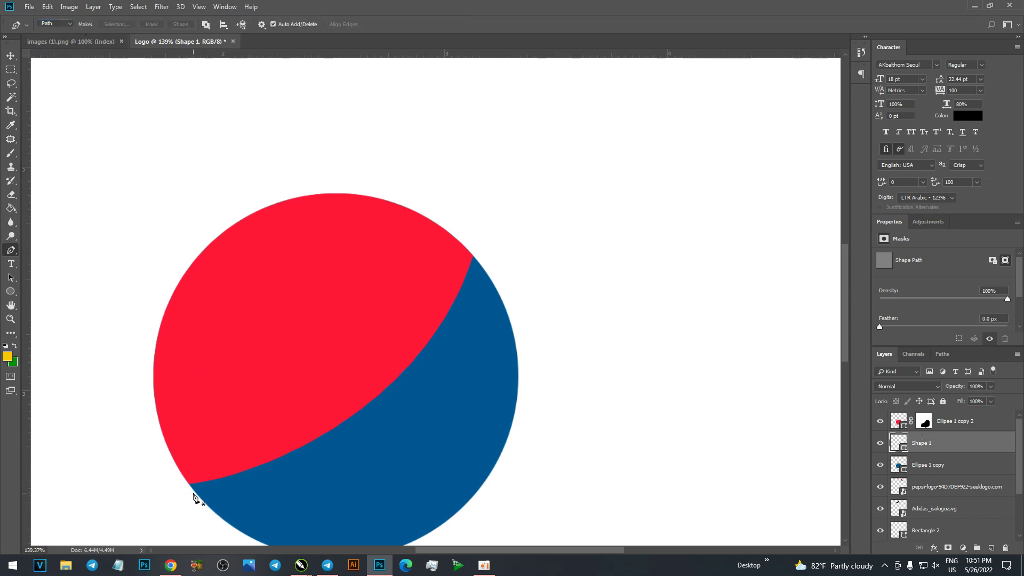
pyautogui.moveTo(271, 491); pyautogui.dragTo(300, 488)
pyautogui.scroll(-4, 343, 430)
pyautogui.scroll(1, 343, 429)
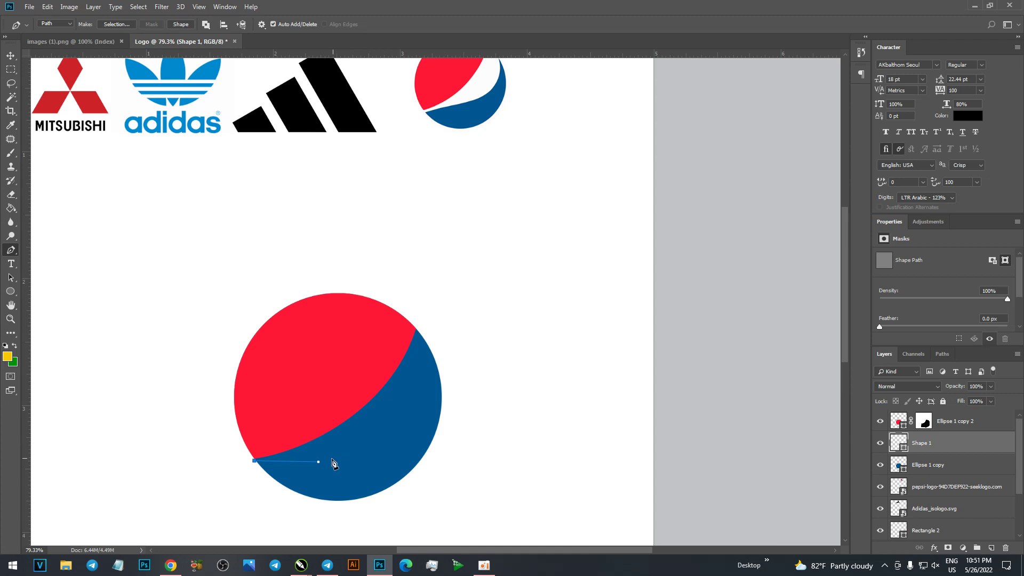
pyautogui.moveTo(318, 461); pyautogui.dragTo(360, 454)
pyautogui.moveTo(439, 352)
pyautogui.mouseDown()
pyautogui.moveTo(448, 278)
pyautogui.moveTo(435, 308)
pyautogui.mouseUp()
pyautogui.scroll(2, 444, 352)
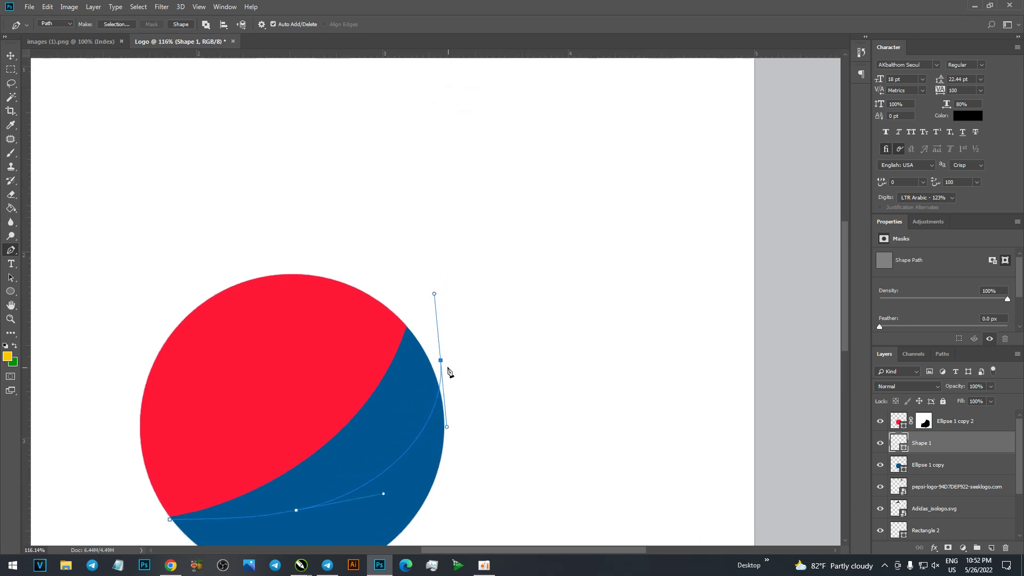
# Refine the band path's right-edge anchor and lower handles to flatten the curve.
pyautogui.keyDown('alt'); pyautogui.click(440, 361); pyautogui.keyUp('alt')
pyautogui.hotkey('ctrl', 'z')
pyautogui.keyDown('alt'); pyautogui.click(441, 360); pyautogui.keyUp('alt')
pyautogui.hotkey('ctrl', 'z')
pyautogui.moveTo(440, 361); pyautogui.dragTo(431, 356)
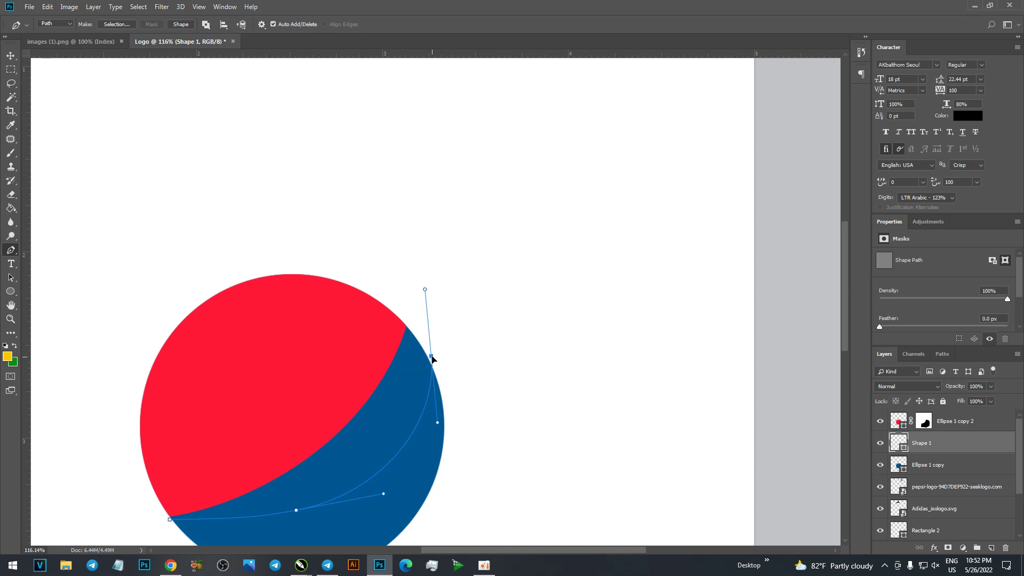
pyautogui.moveTo(437, 421)
pyautogui.mouseDown()
pyautogui.moveTo(453, 430)
pyautogui.moveTo(450, 447)
pyautogui.mouseUp()
pyautogui.scroll(-3, 449, 447)
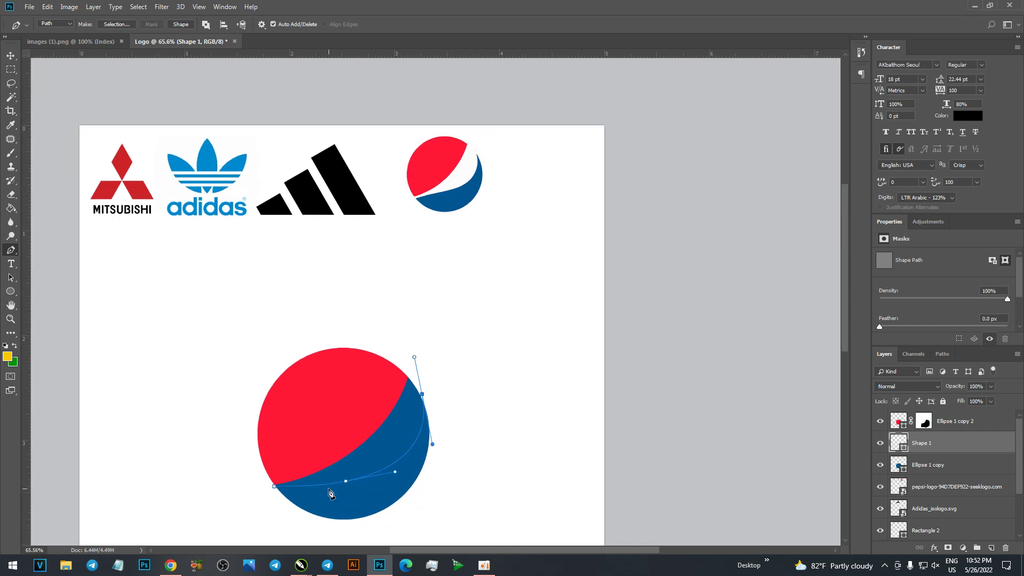
pyautogui.scroll(1, 330, 493)
pyautogui.keyDown('ctrl'); pyautogui.click(349, 479); pyautogui.keyUp('ctrl')
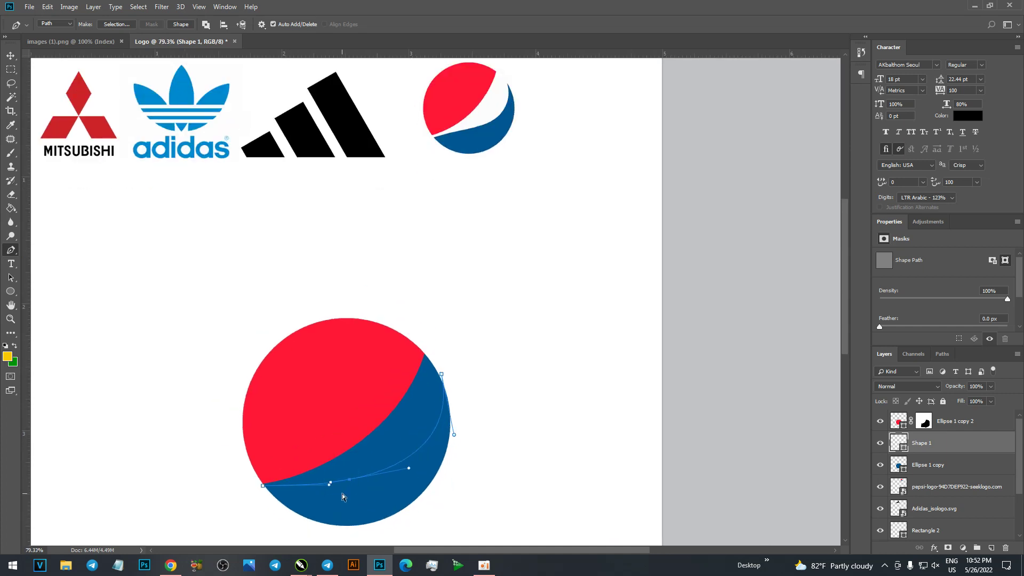
pyautogui.moveTo(330, 484); pyautogui.dragTo(298, 488)
pyautogui.click(929, 462)
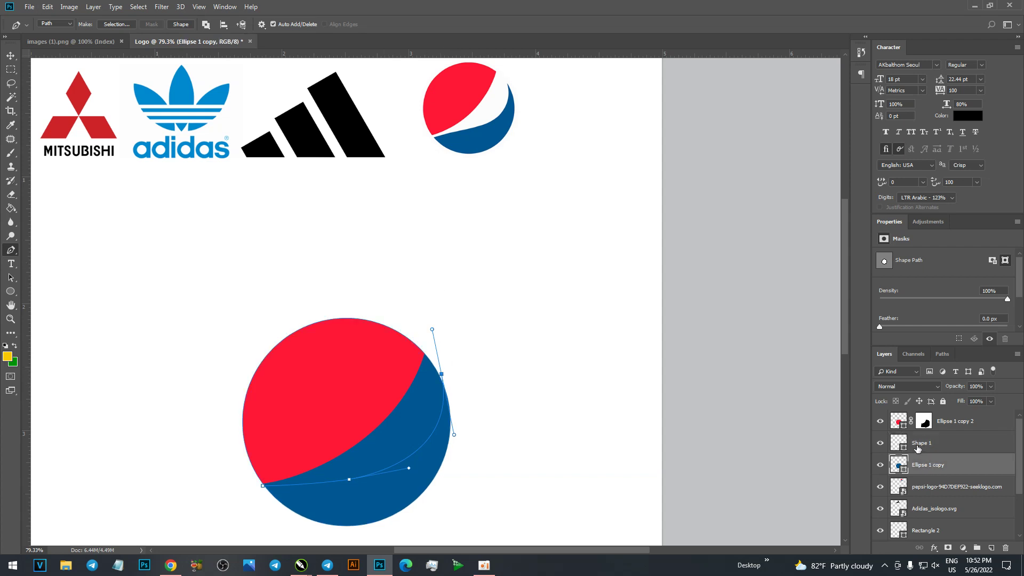
# Mask the blue circle and close the band path around the circle's top and left.
pyautogui.click(947, 548)
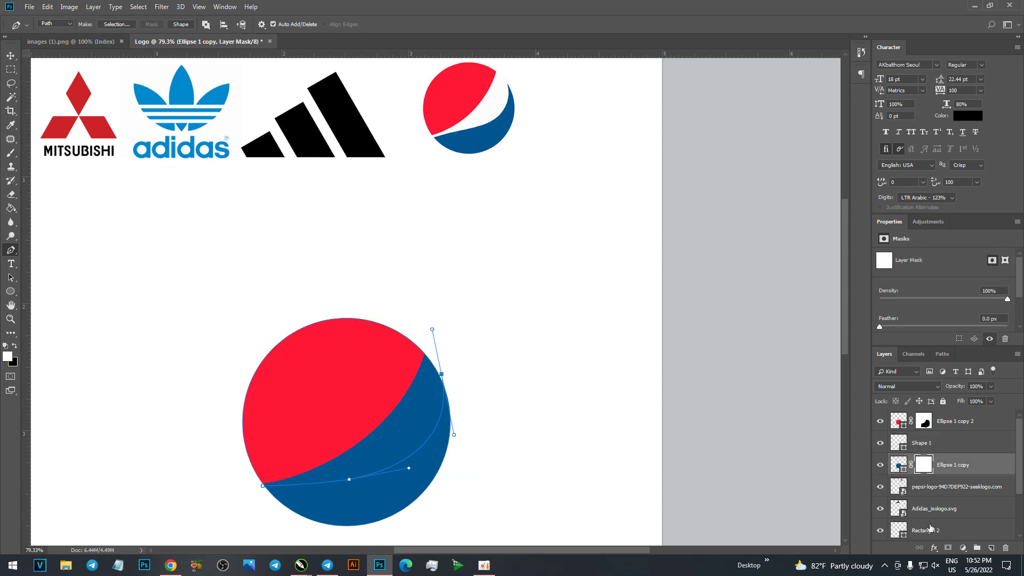
pyautogui.click(375, 250)
pyautogui.click(243, 278)
pyautogui.click(187, 357)
pyautogui.click(178, 436)
pyautogui.click(191, 469)
pyautogui.click(229, 493)
pyautogui.click(262, 487)
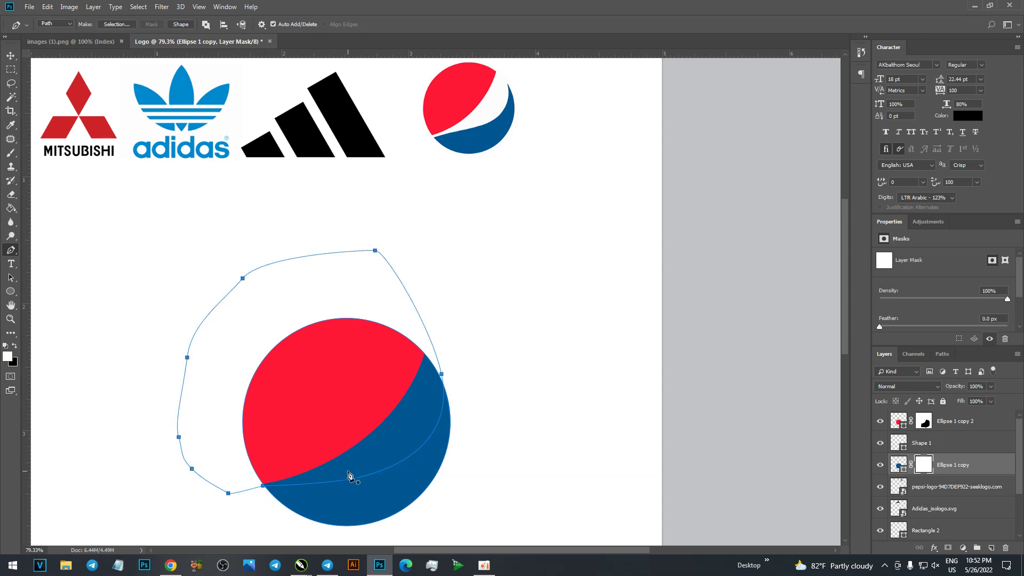
# Turn the path into a selection and mask it out to reveal the white band.
pyautogui.hotkey('ctrl', 'Return')
pyautogui.hotkey('ctrl', 'BackSpace')
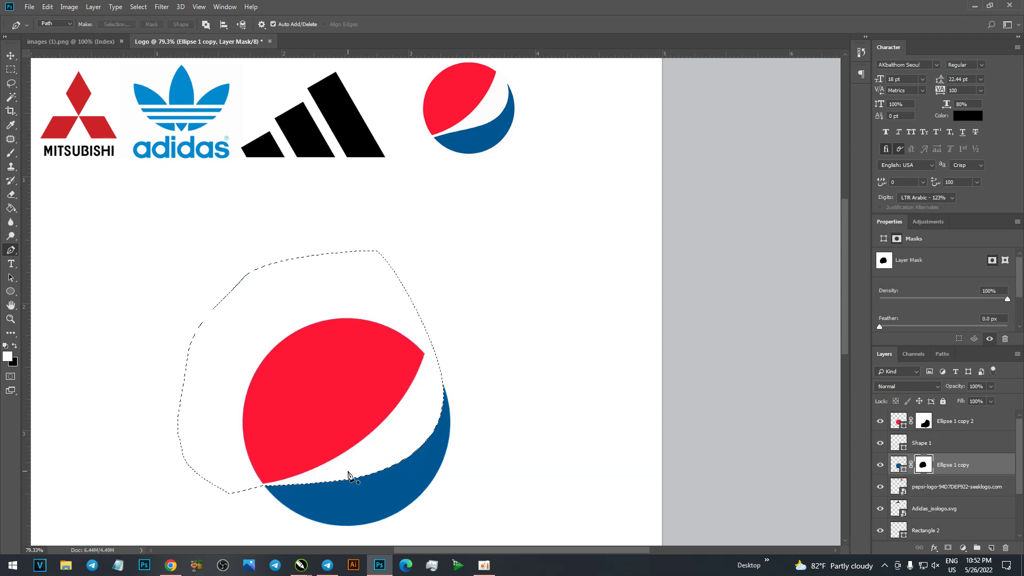
pyautogui.hotkey('ctrl', 'd')
pyautogui.scroll(-3, 348, 464)
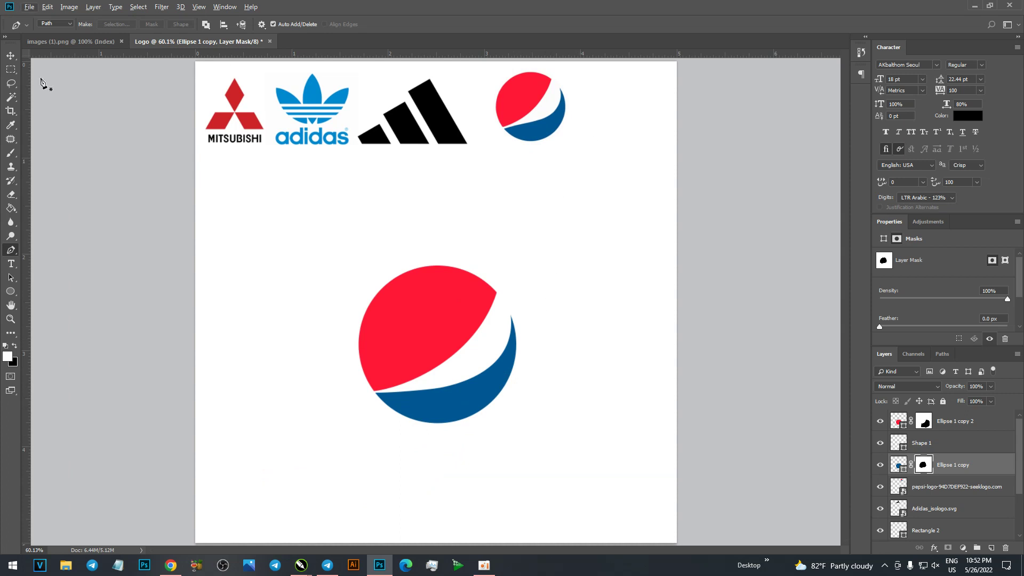
pyautogui.click(484, 566)
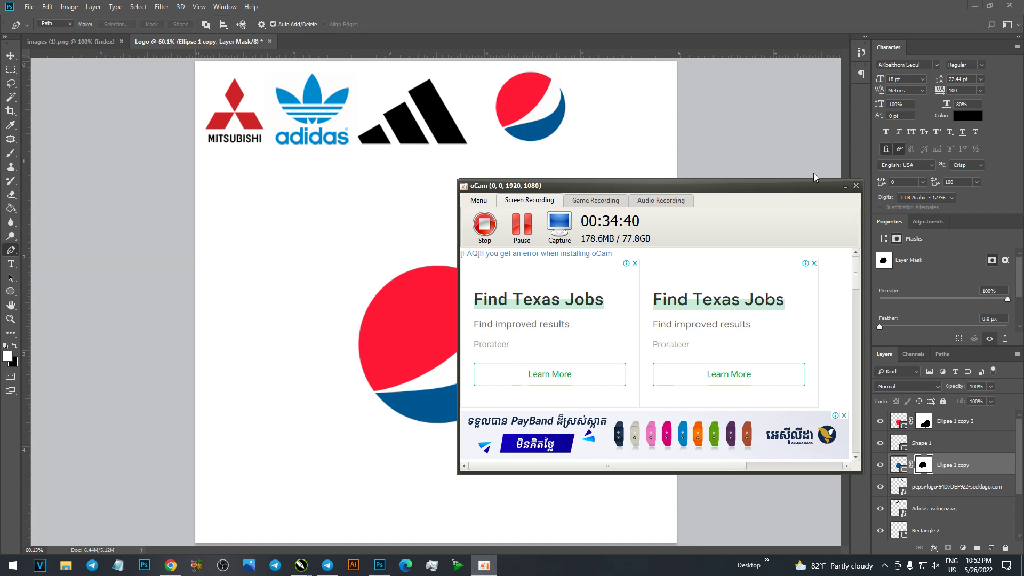
# Delete the large recreated Pepsi globe layers and return to Chrome's Pepsi results.
pyautogui.click(841, 188)
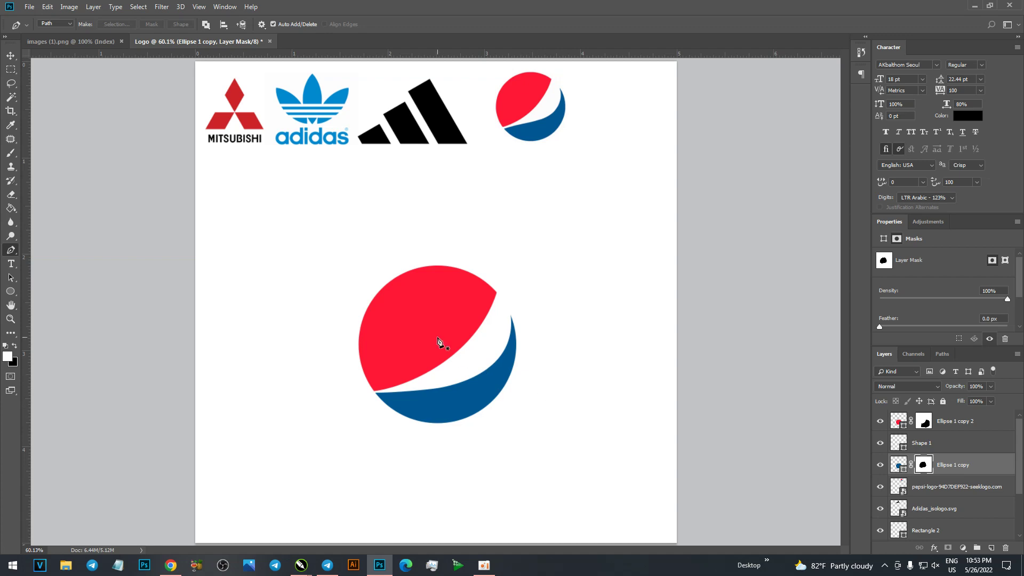
pyautogui.click(11, 55)
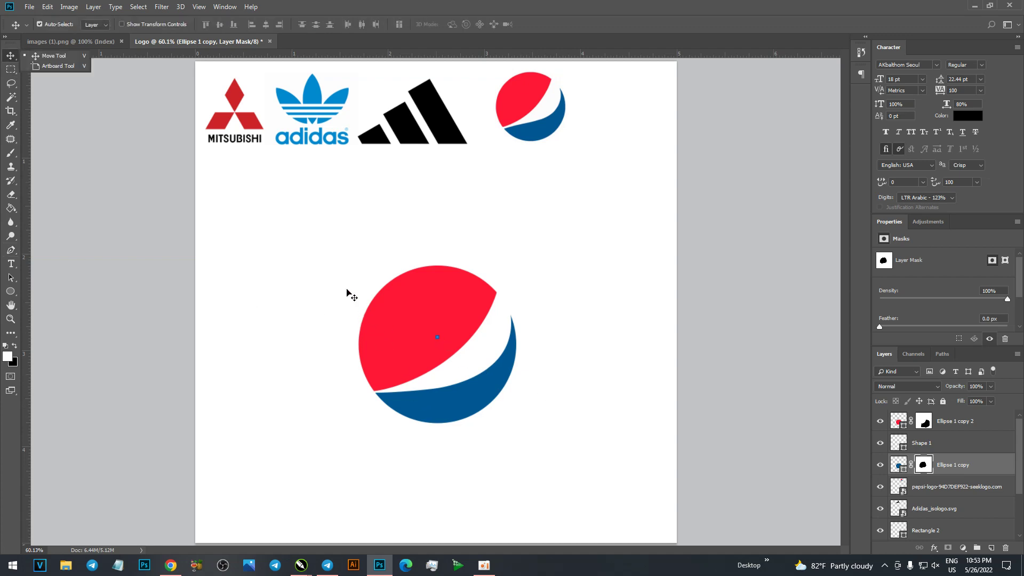
pyautogui.moveTo(347, 292); pyautogui.dragTo(537, 418)
pyautogui.press('Delete')
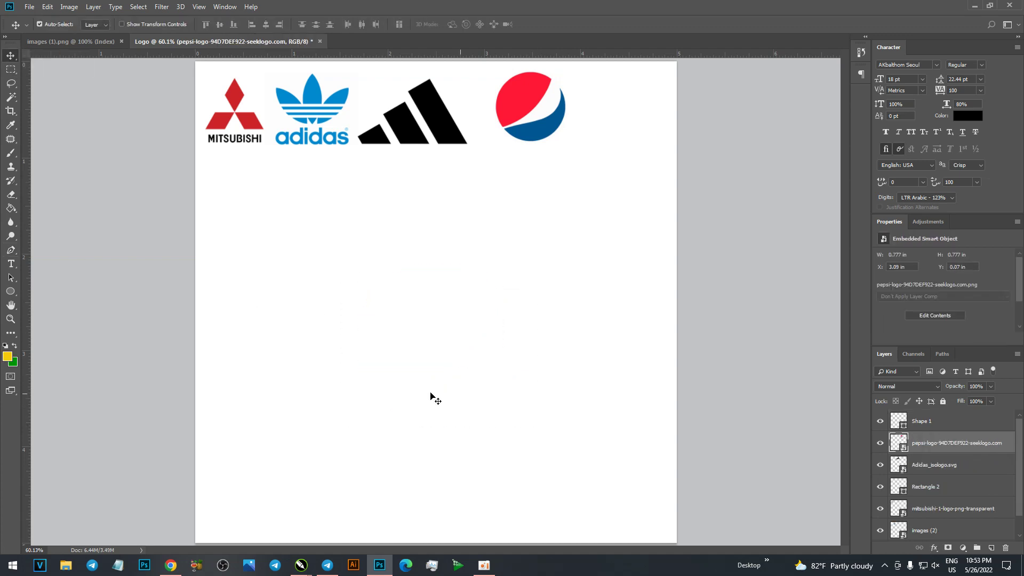
pyautogui.click(171, 565)
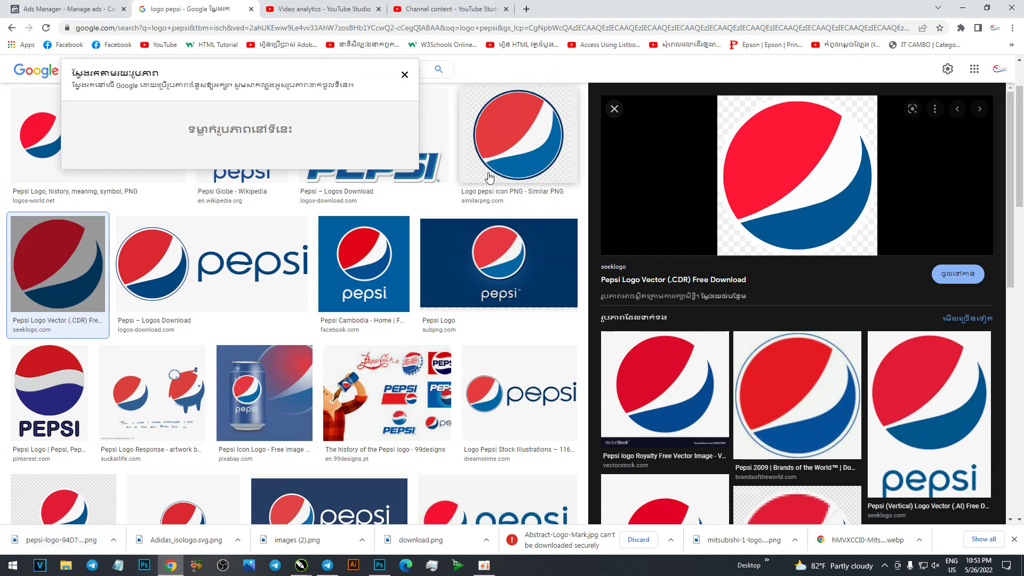
# Scroll down and back up through the current Chrome page.
pyautogui.scroll(-5, 528, 370)
pyautogui.scroll(-5, 528, 370)
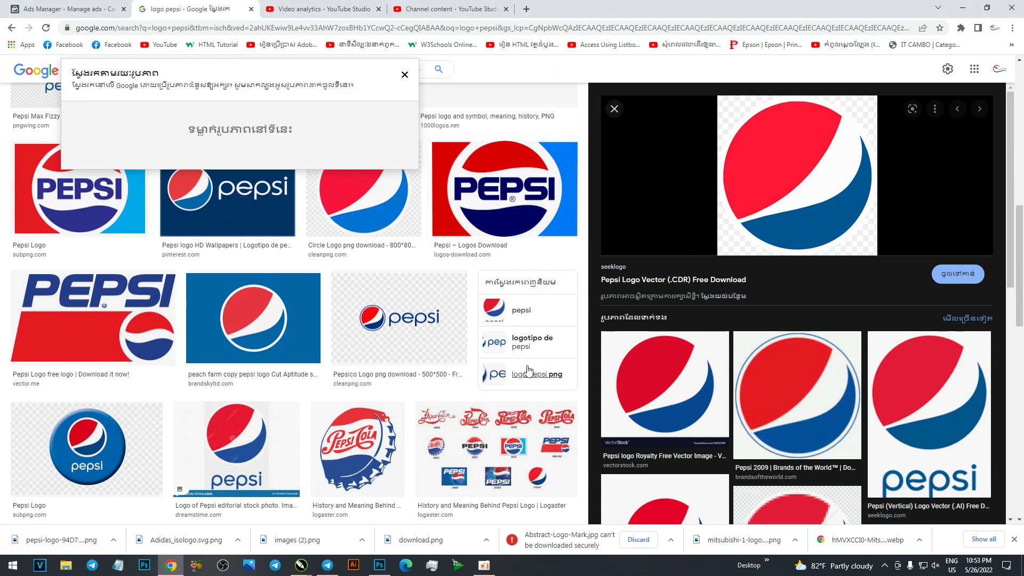
pyautogui.scroll(-5, 528, 370)
pyautogui.scroll(-5, 529, 370)
pyautogui.scroll(3, 528, 370)
pyautogui.scroll(3, 528, 371)
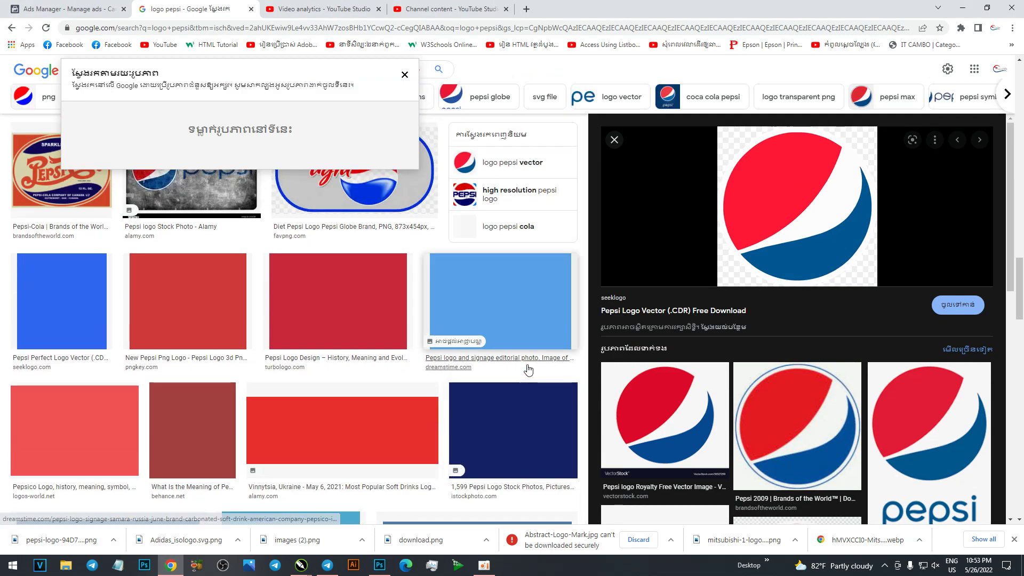
pyautogui.scroll(3, 528, 370)
pyautogui.scroll(3, 528, 370)
pyautogui.scroll(3, 528, 370)
pyautogui.scroll(2, 528, 370)
pyautogui.scroll(1, 529, 370)
# In a new tab, search Google for 'nature' using the address-bar suggestion.
pyautogui.click(525, 11)
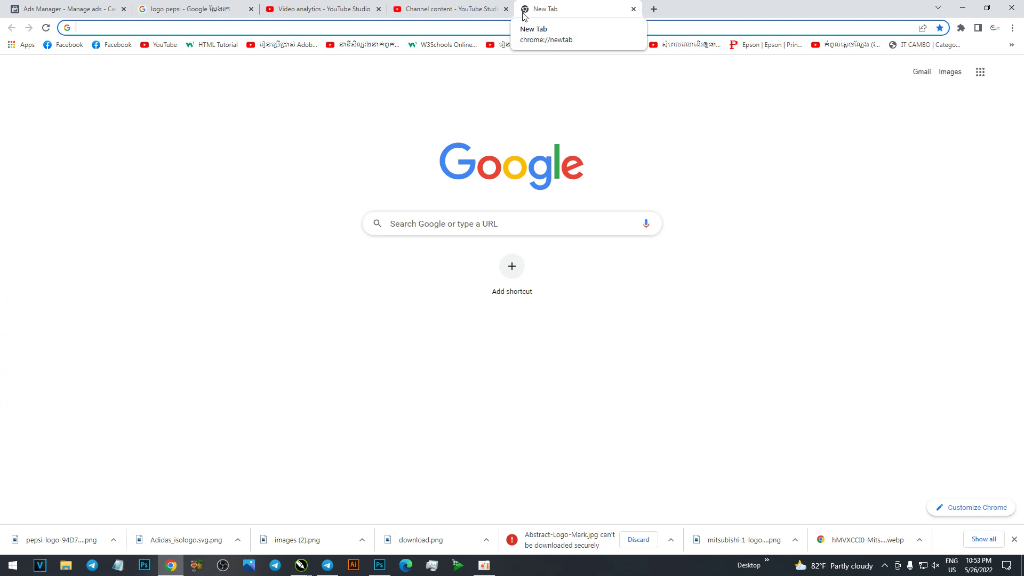
pyautogui.write('p')
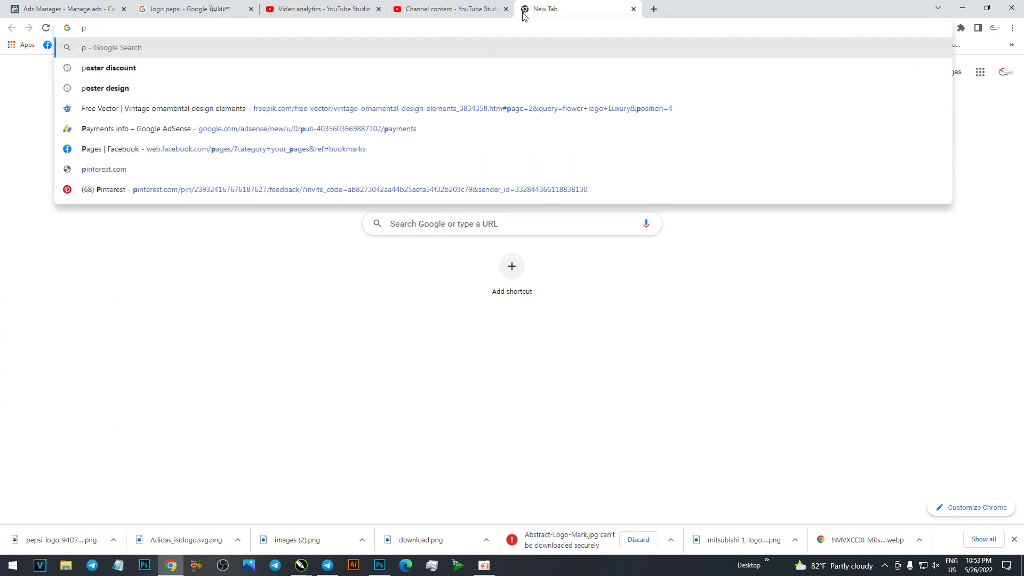
pyautogui.press('BackSpace')
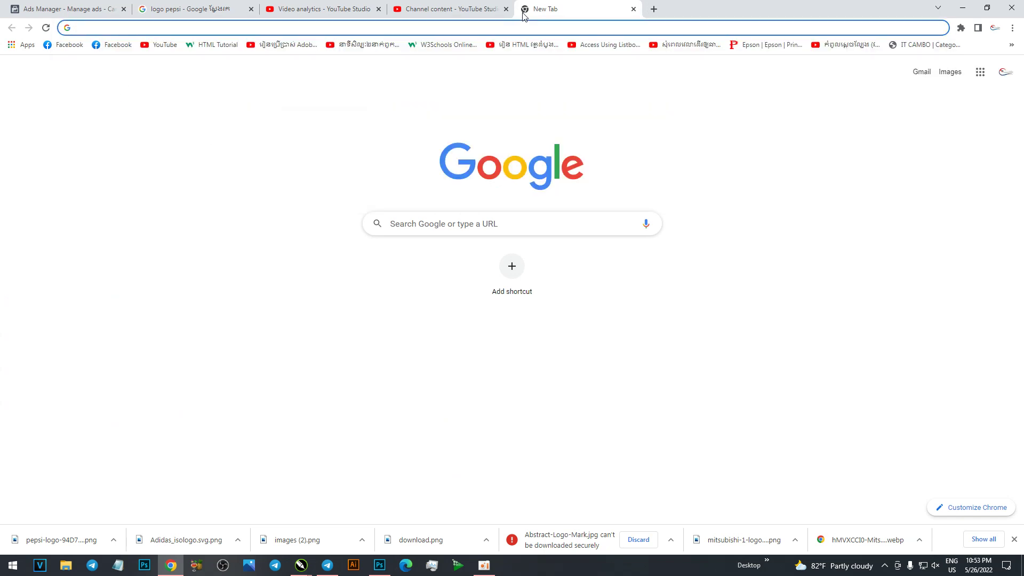
pyautogui.write('na')
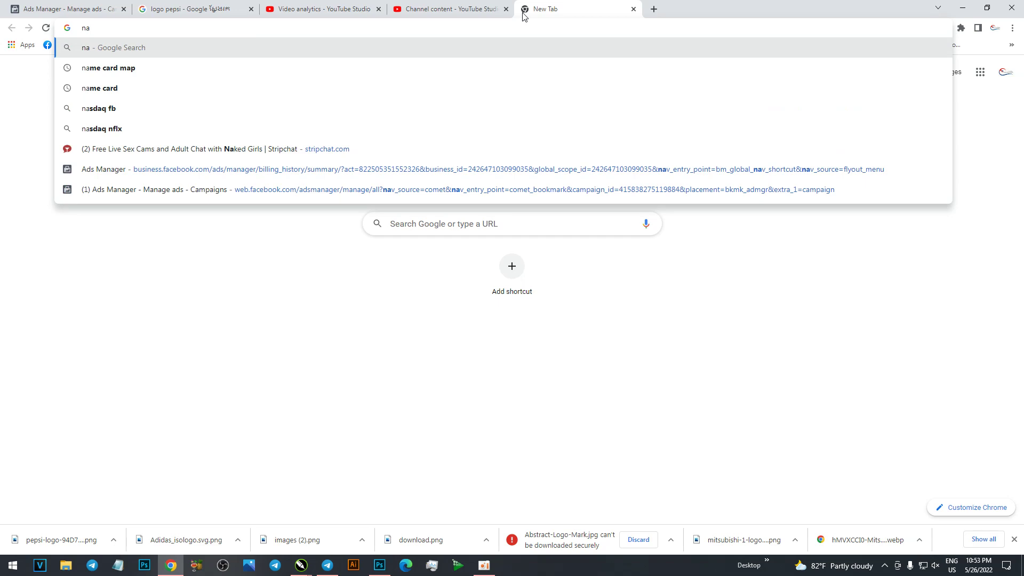
pyautogui.press('BackSpace')
pyautogui.press('BackSpace')
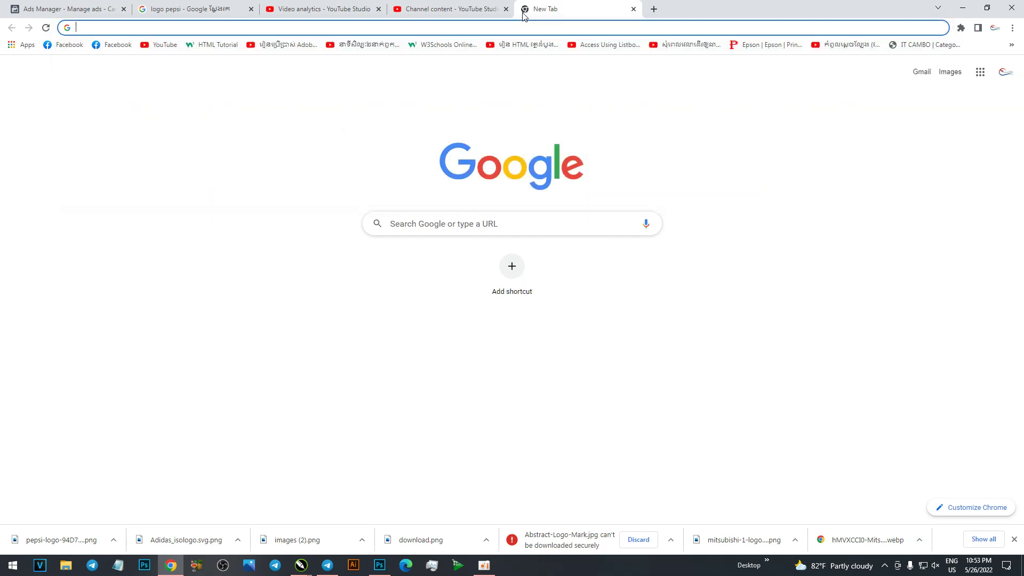
pyautogui.write('nat')
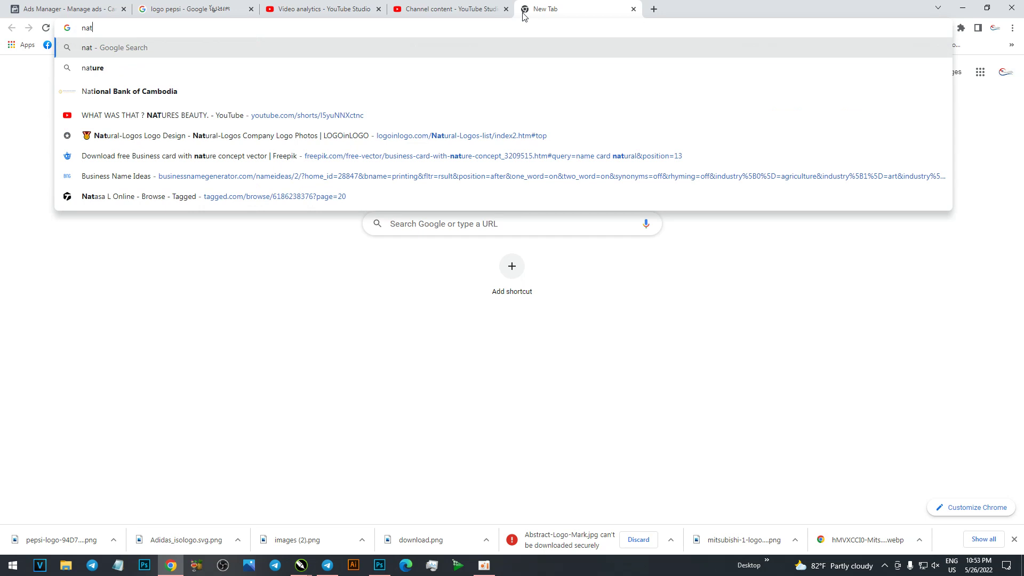
pyautogui.write('u')
pyautogui.press('BackSpace')
pyautogui.write('err')
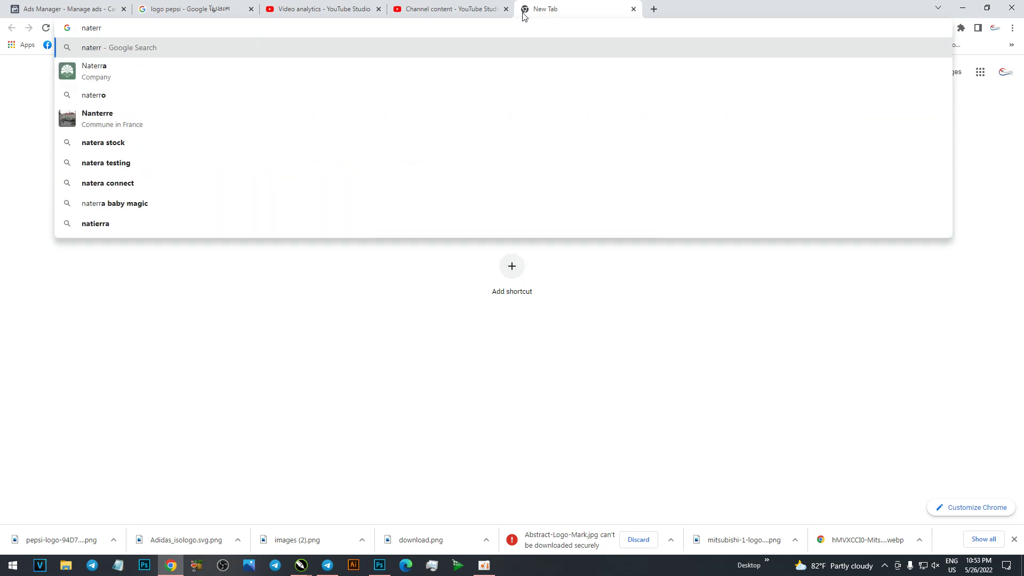
pyautogui.press('BackSpace')
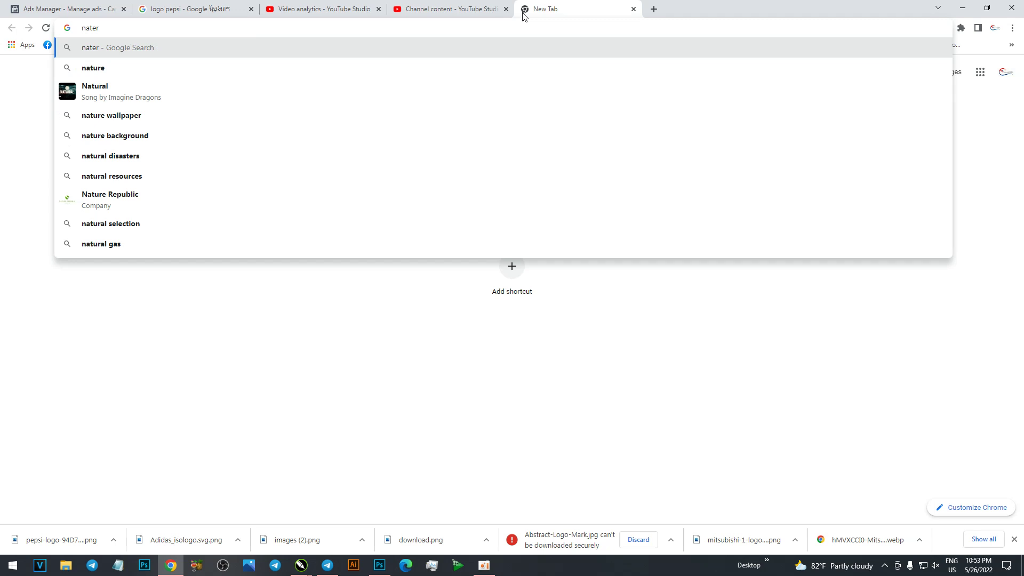
pyautogui.press('Down')
pyautogui.press('Return')
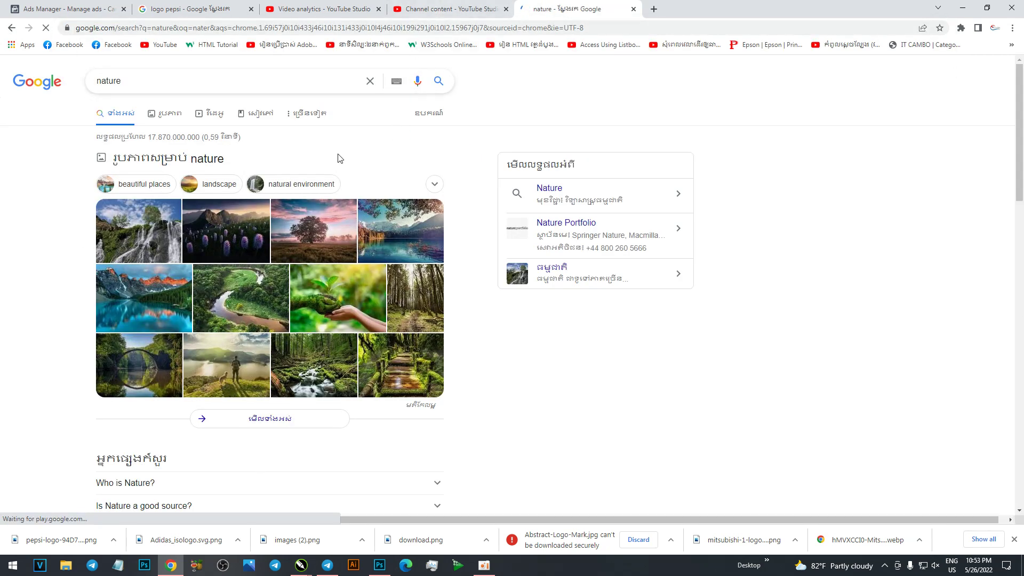
# Switch to image results and start saving the Wikipedia waterfall image, then cancel.
pyautogui.click(174, 109)
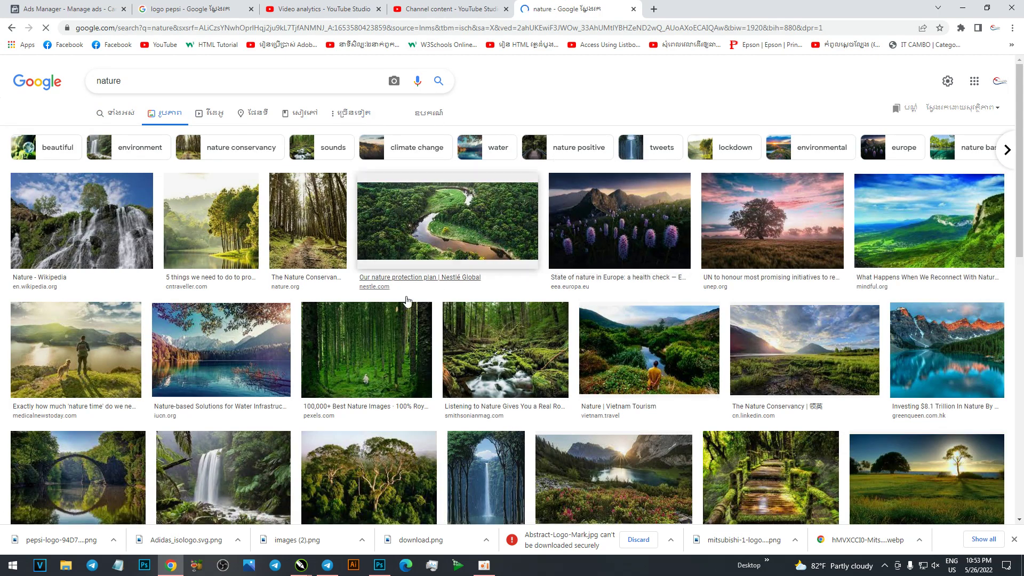
pyautogui.click(72, 206)
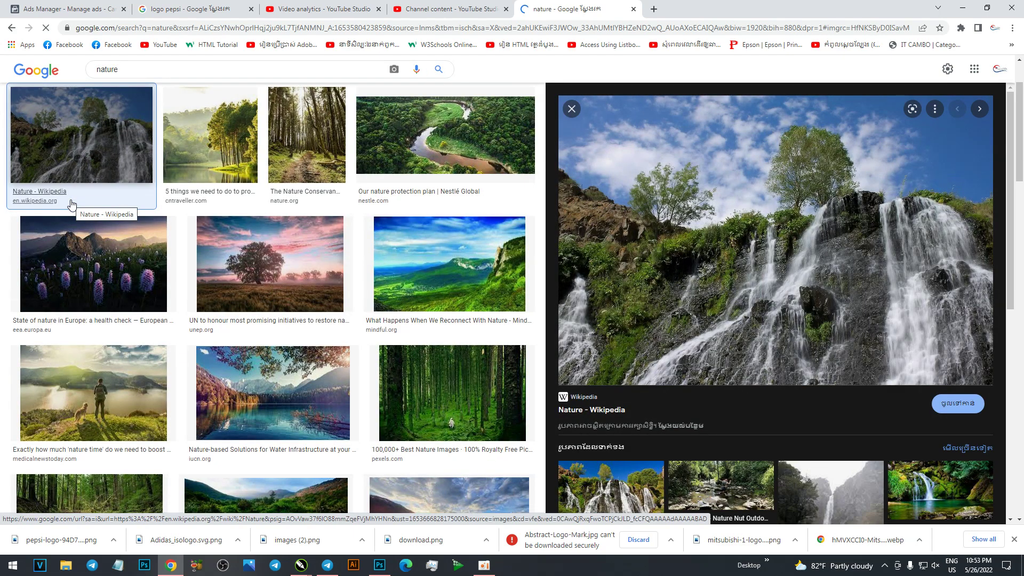
pyautogui.rightClick(789, 201)
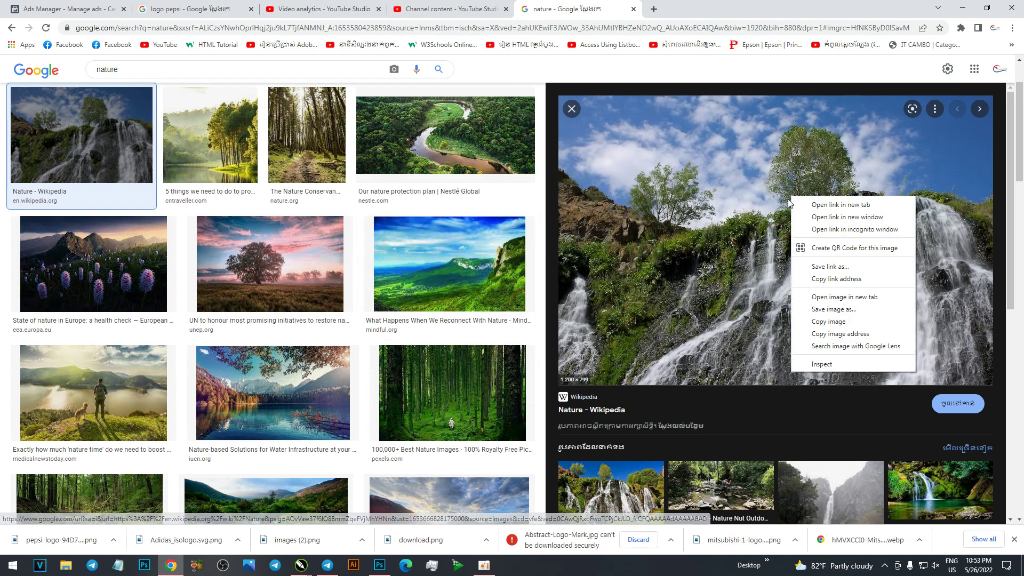
pyautogui.click(842, 312)
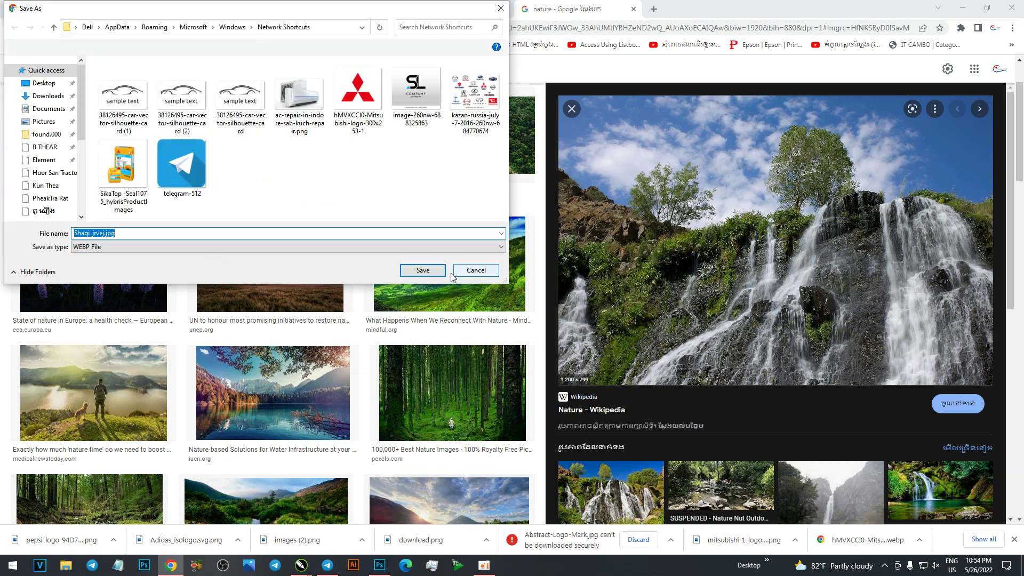
pyautogui.click(502, 9)
# Save the BBC trees-and-sky photo as a JPEG and drag it into Photoshop.
pyautogui.click(276, 382)
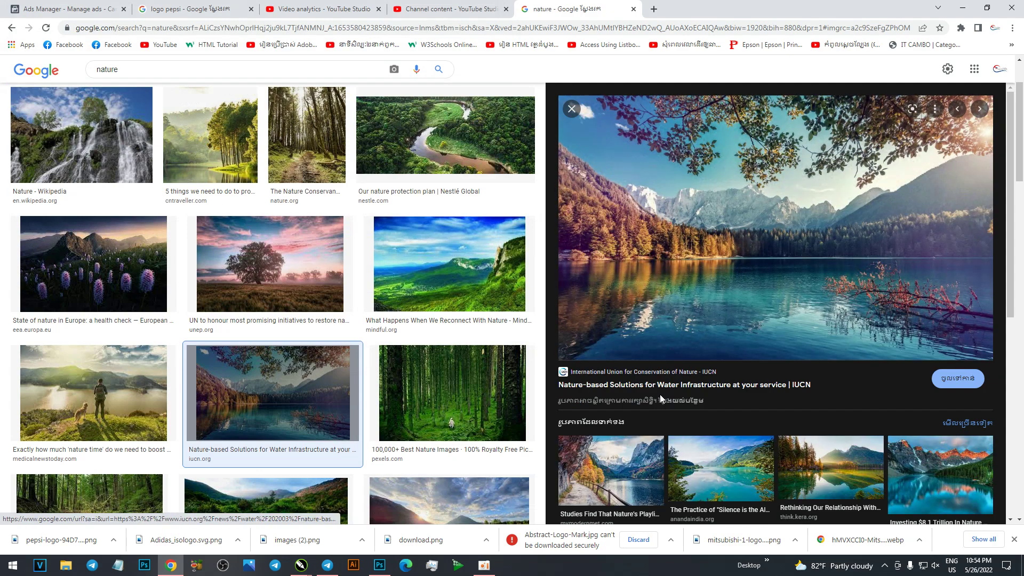
pyautogui.scroll(-5, 668, 391)
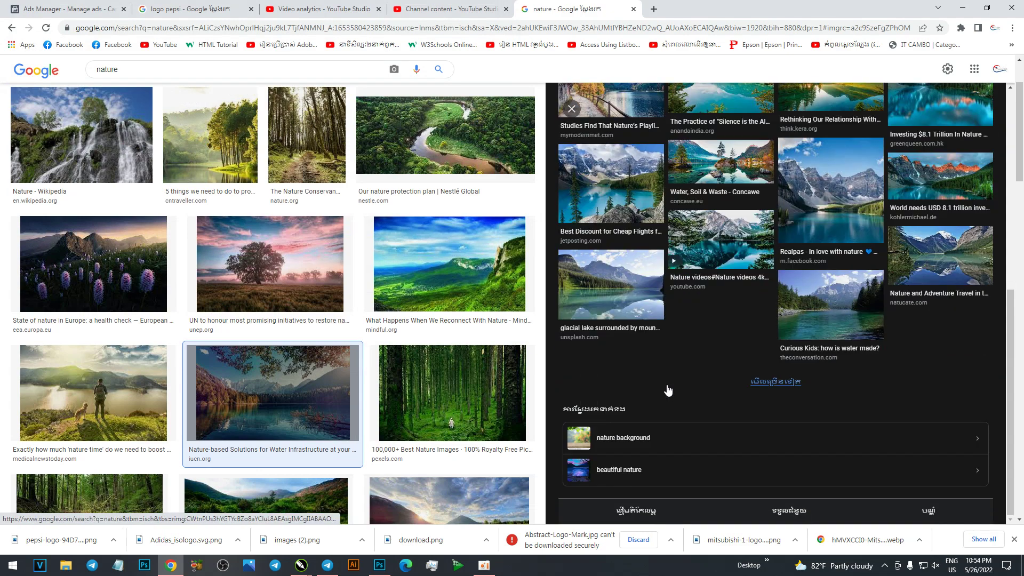
pyautogui.scroll(-10, 240, 275)
pyautogui.scroll(-2, 239, 276)
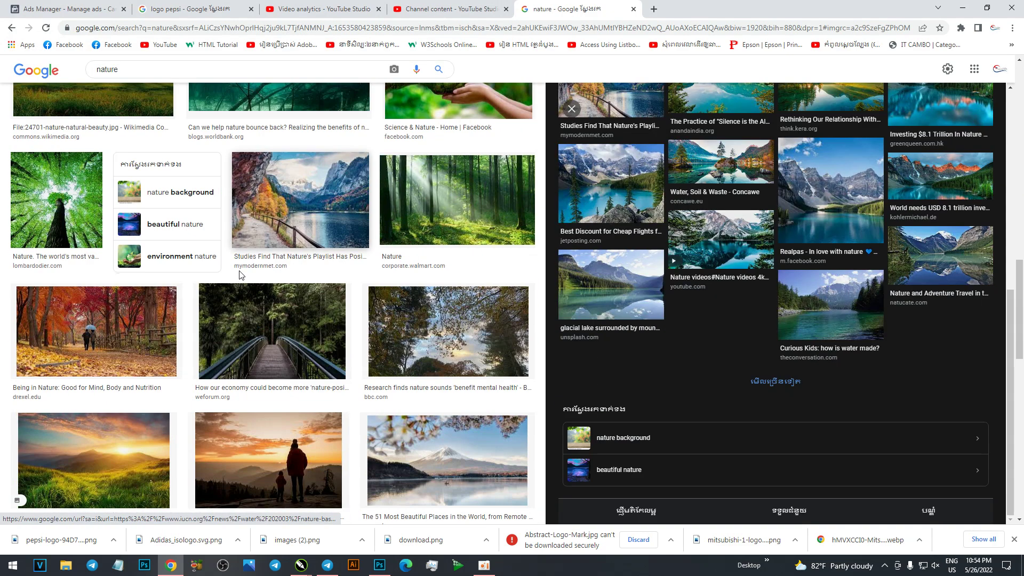
pyautogui.click(411, 339)
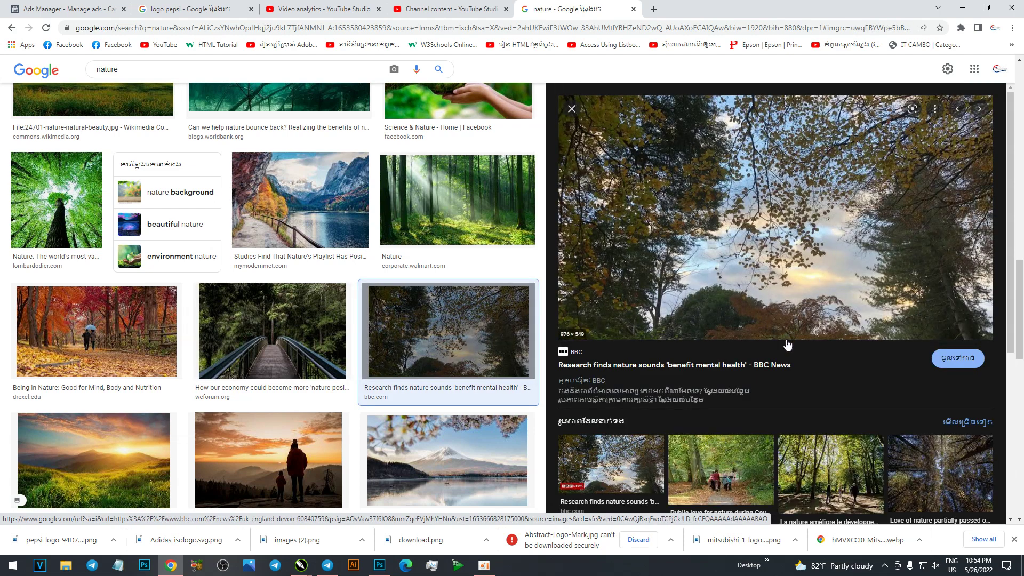
pyautogui.rightClick(745, 208)
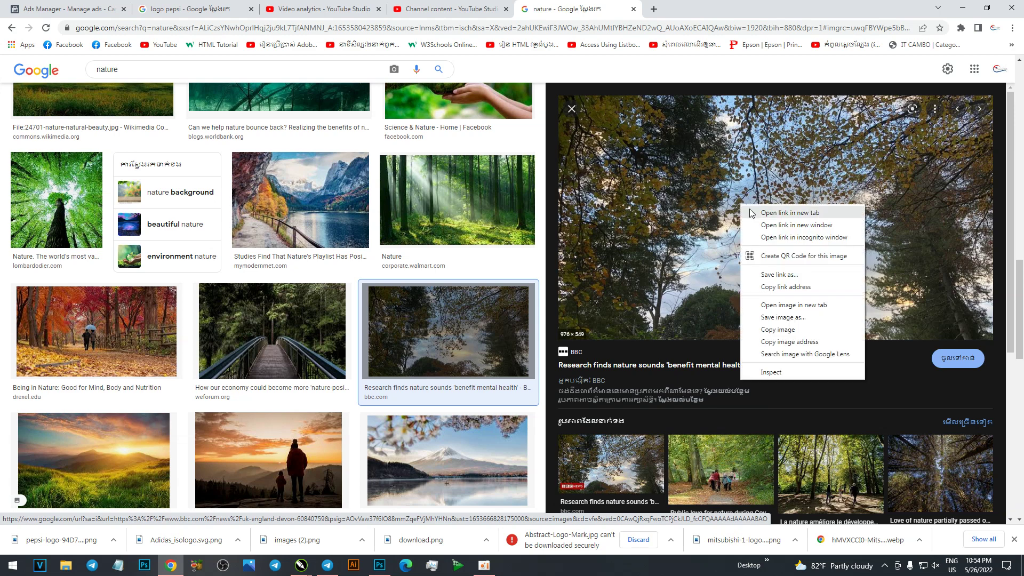
pyautogui.click(786, 315)
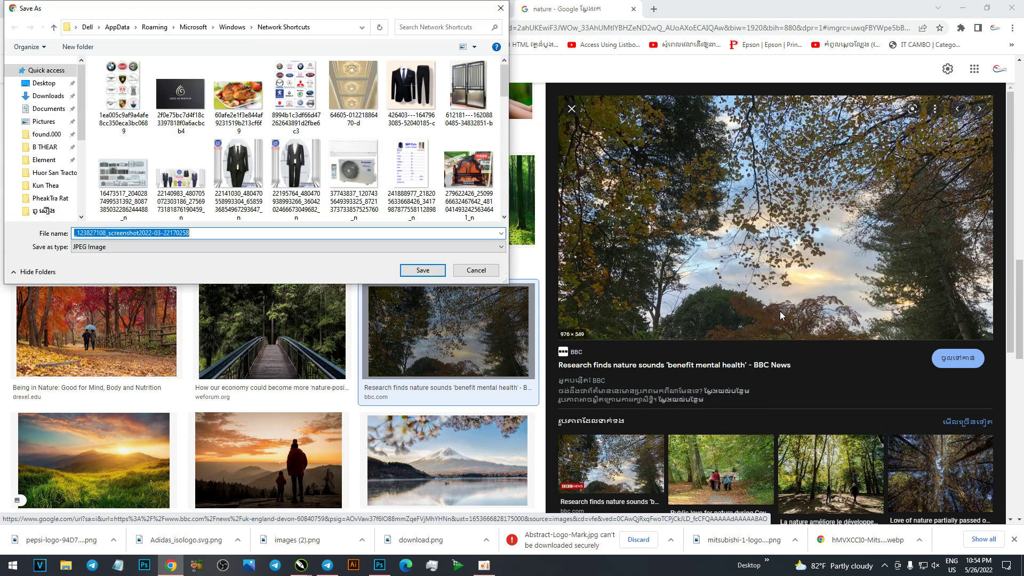
pyautogui.click(421, 271)
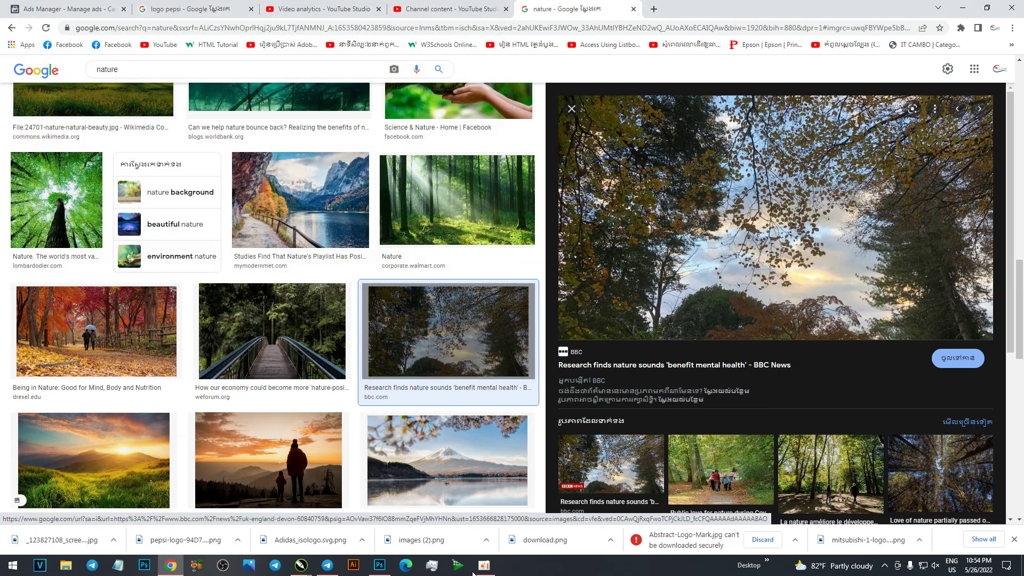
pyautogui.moveTo(68, 545); pyautogui.dragTo(471, 373)
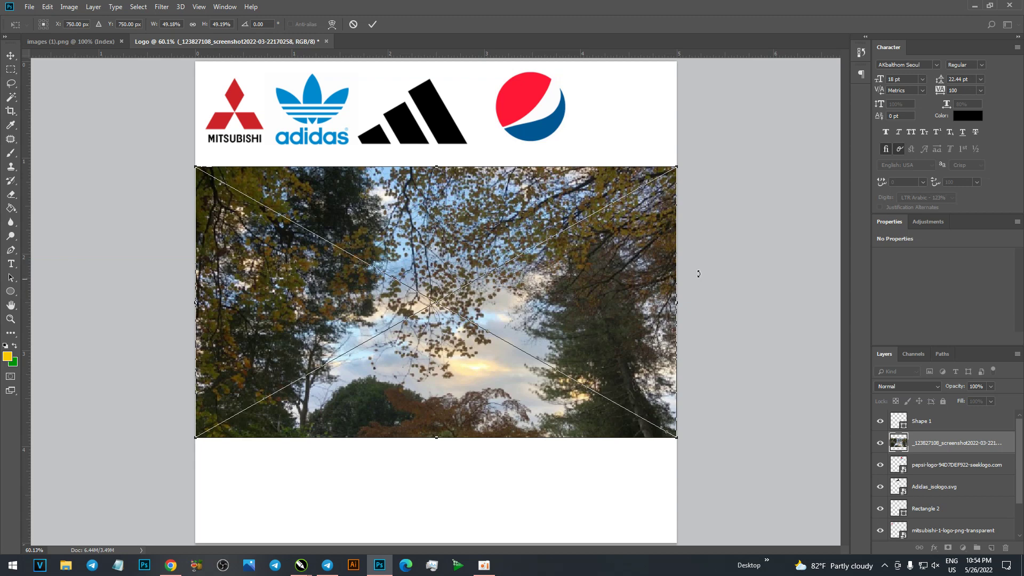
# Scale the placed tree photo to about 39%, commit it and nudge it slightly right.
pyautogui.moveTo(680, 167); pyautogui.dragTo(566, 193)
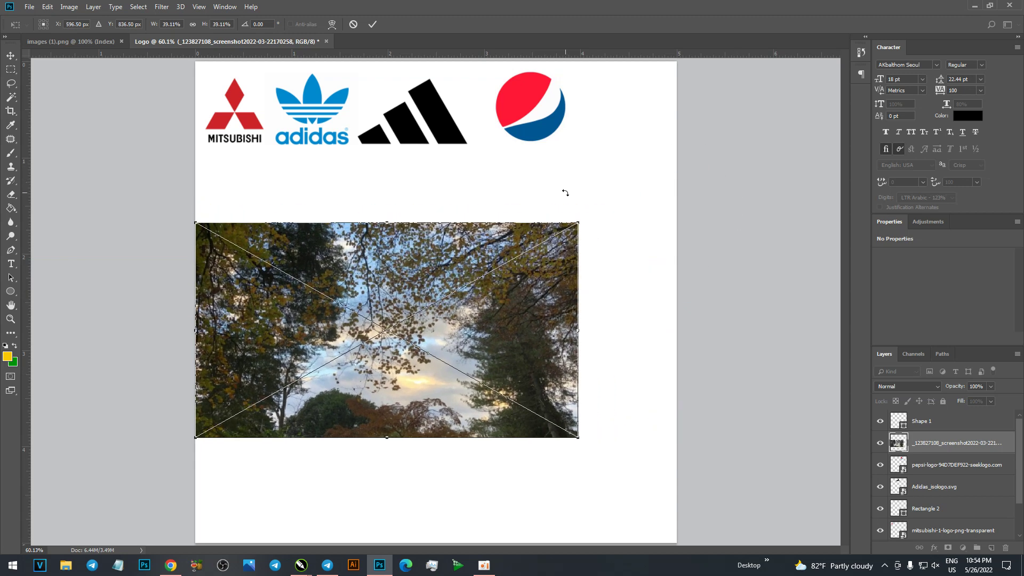
pyautogui.press('Return')
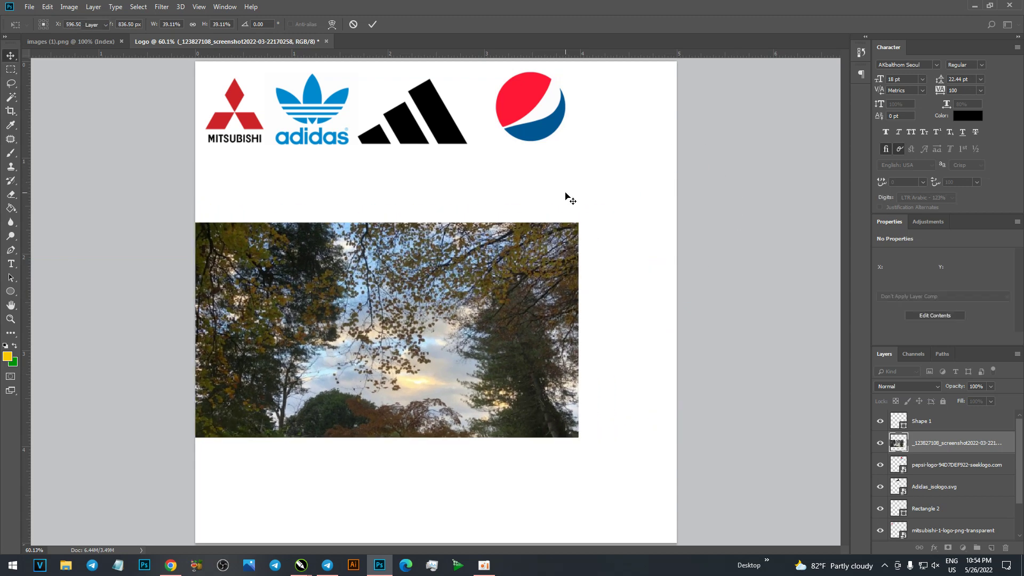
pyautogui.moveTo(471, 289); pyautogui.dragTo(481, 290)
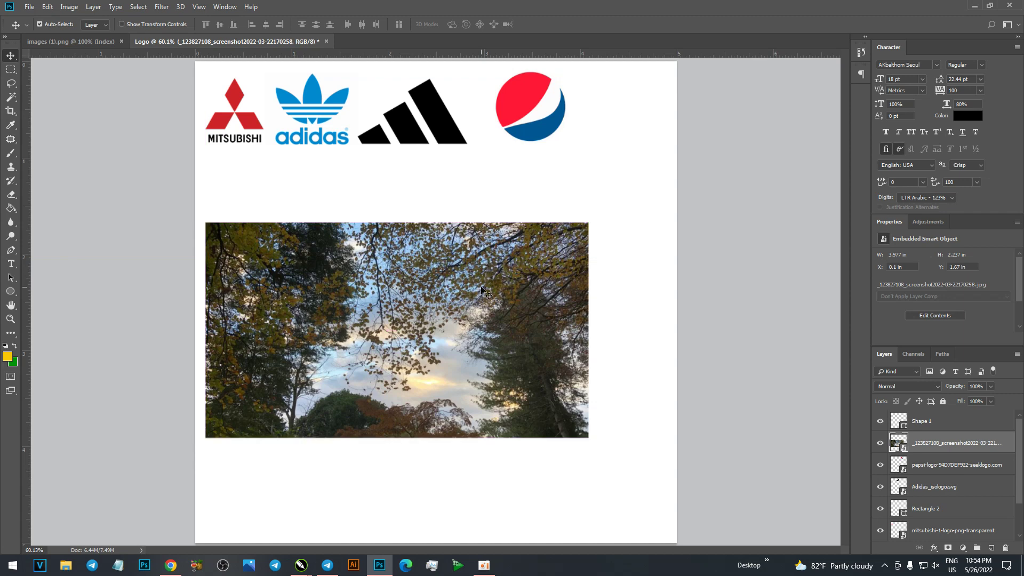
pyautogui.click(159, 7)
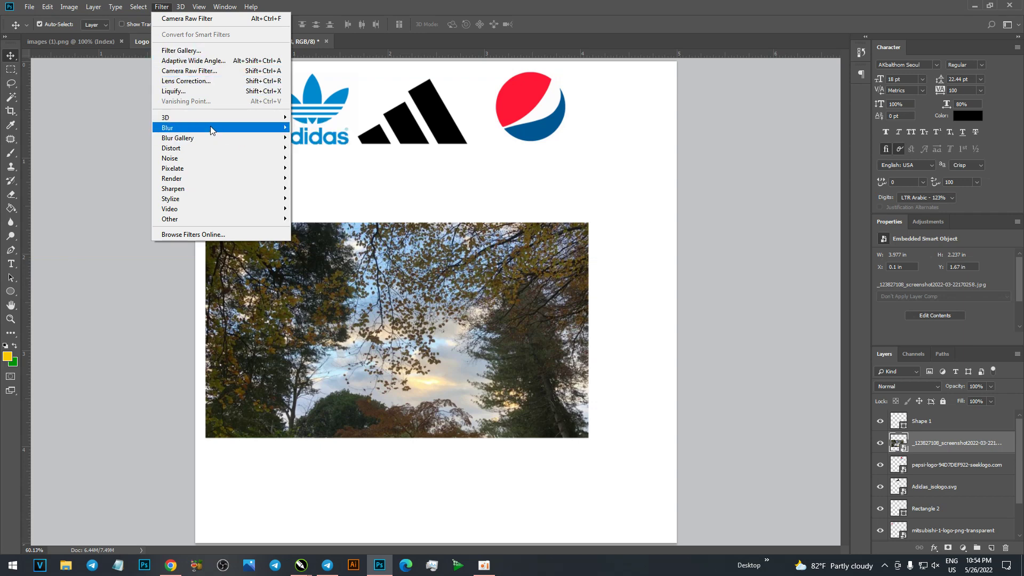
# Open the Camera Raw Filter on the tree photo with a side-by-side Before/After preview.
pyautogui.click(218, 71)
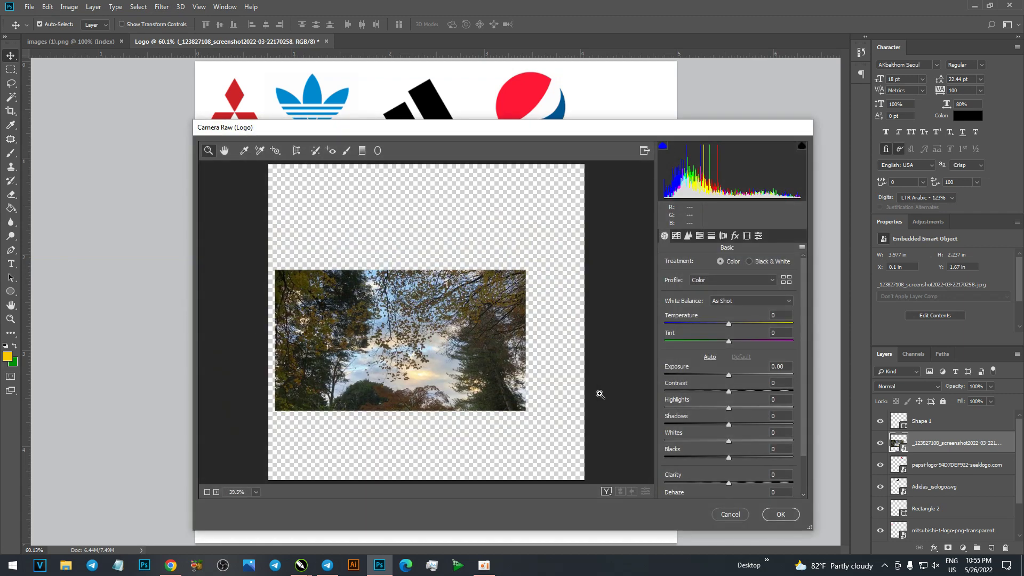
pyautogui.click(607, 491)
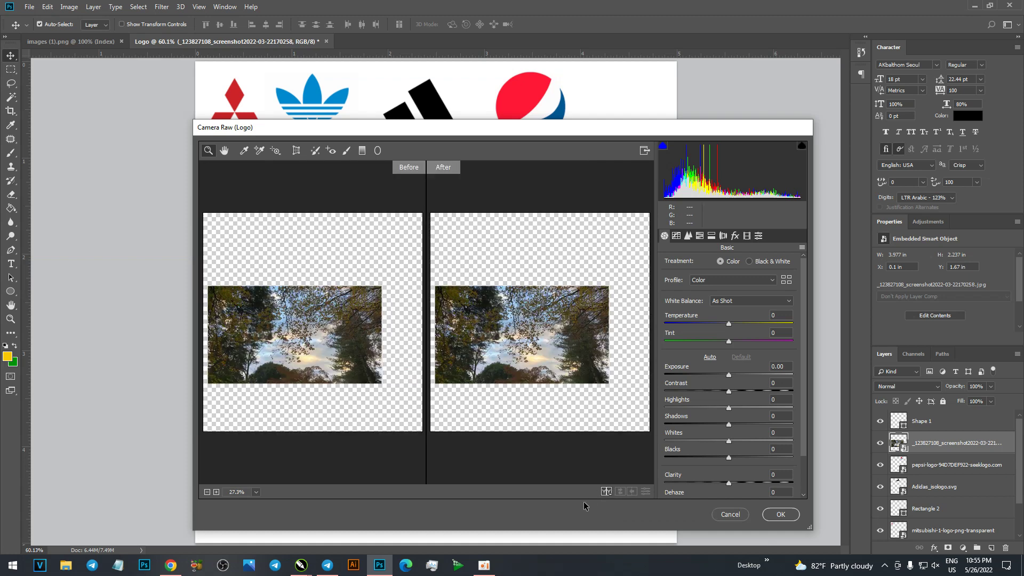
pyautogui.click(484, 565)
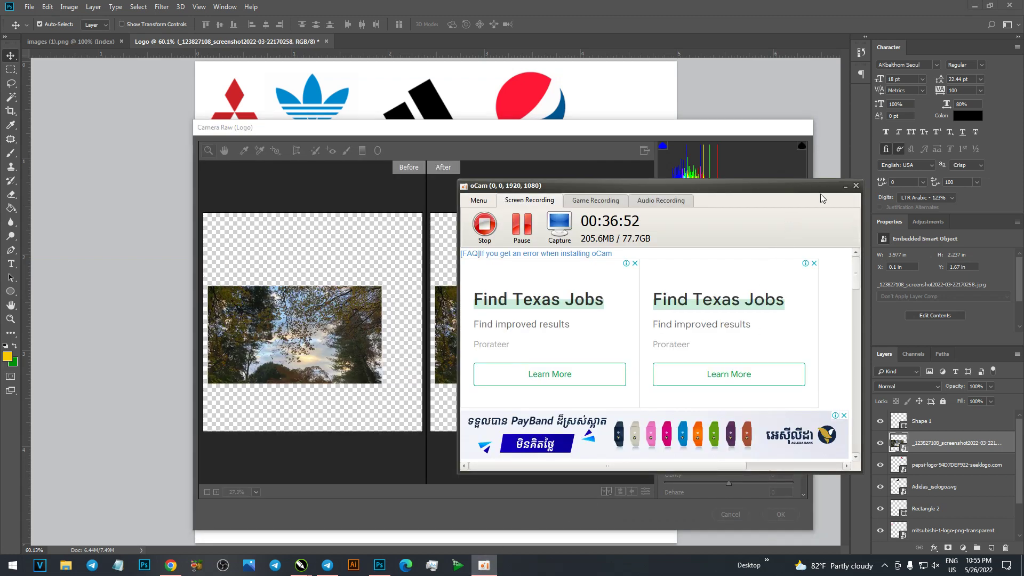
pyautogui.click(845, 186)
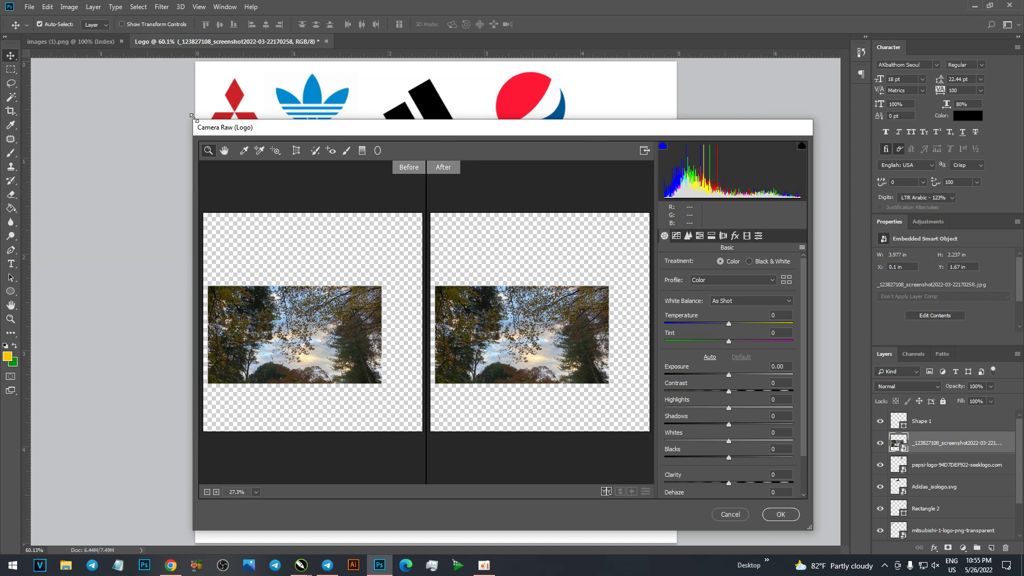
# Enlarge the Camera Raw window and set the preview zoom to 53.3%.
pyautogui.moveTo(194, 116); pyautogui.dragTo(70, 0)
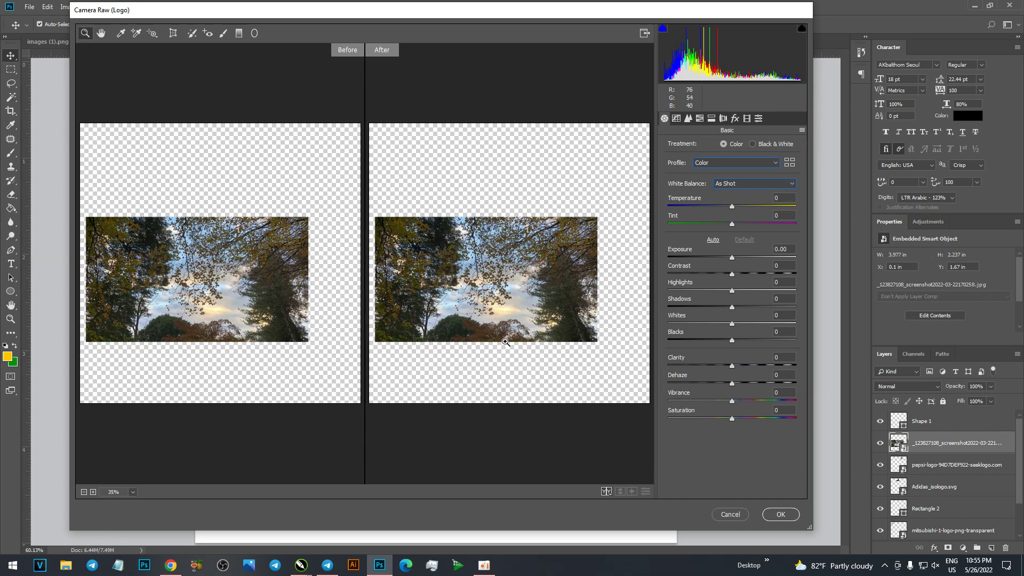
pyautogui.click(514, 267)
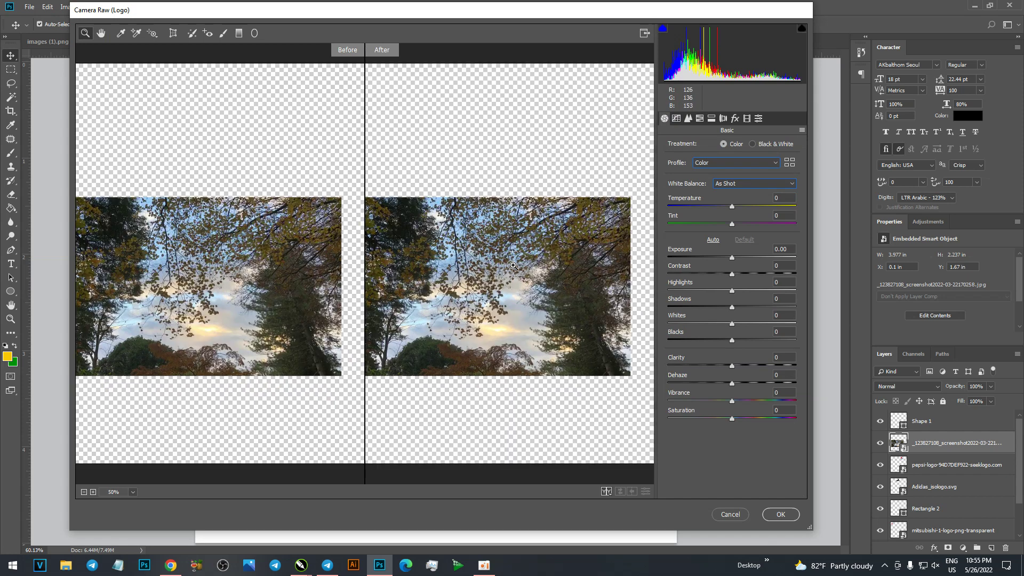
pyautogui.click(403, 276)
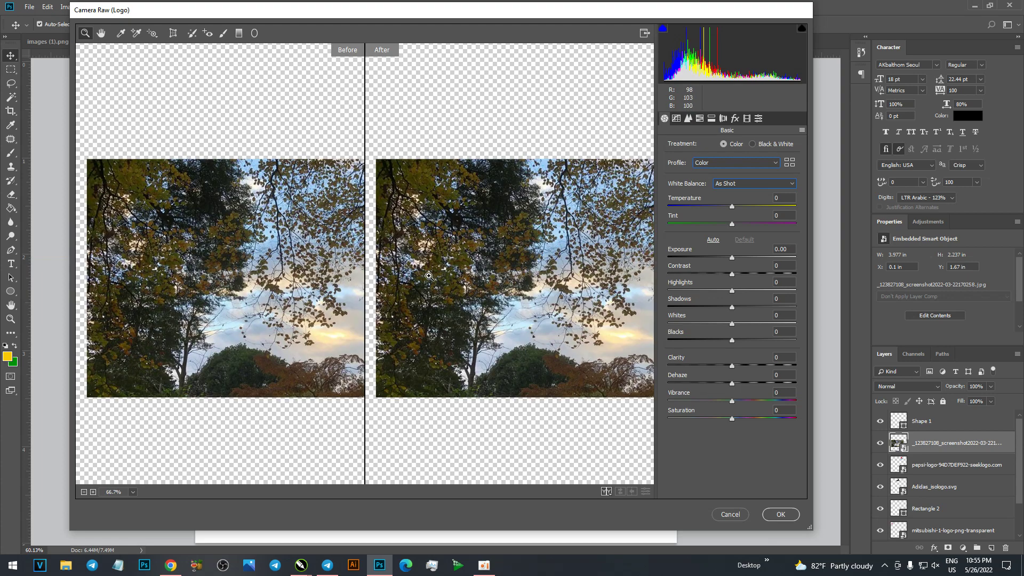
pyautogui.keyDown('alt'); pyautogui.click(469, 300); pyautogui.keyUp('alt')
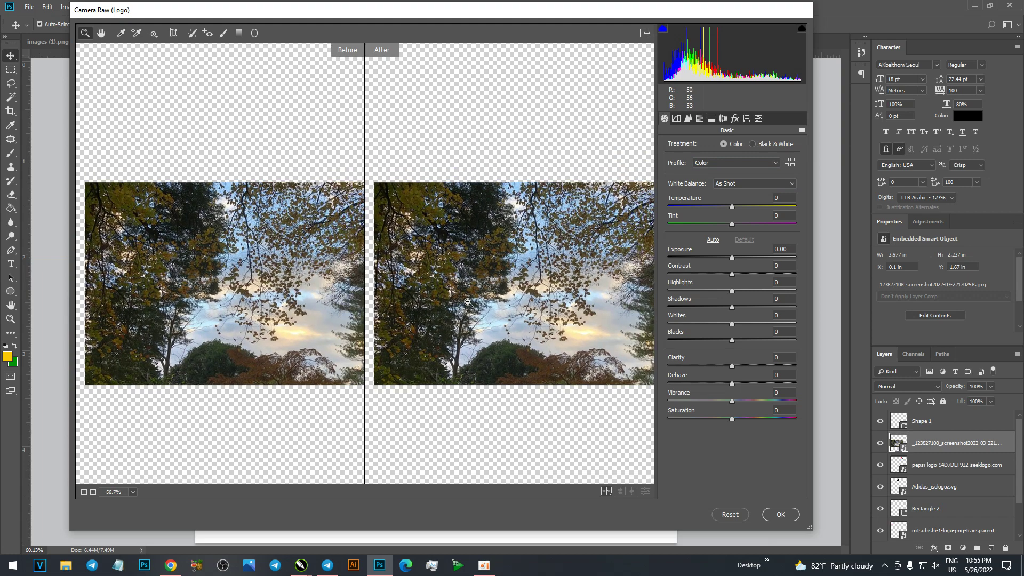
pyautogui.keyDown('alt'); pyautogui.click(467, 302); pyautogui.keyUp('alt')
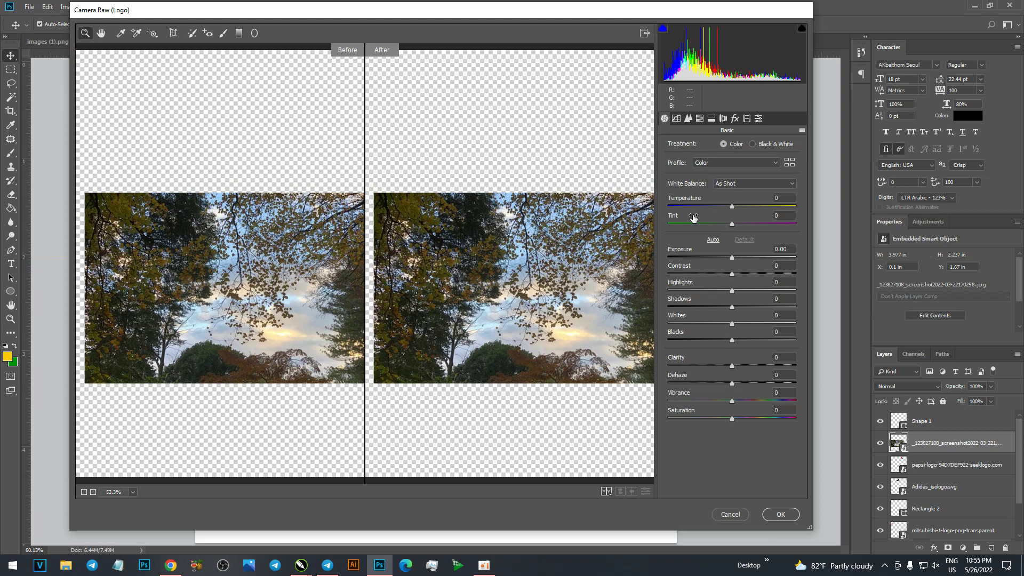
# Set Temperature to +23, Tint to -11 and Exposure to +0.70 in the Basic panel.
pyautogui.moveTo(733, 210)
pyautogui.mouseDown()
pyautogui.moveTo(750, 208)
pyautogui.moveTo(717, 207)
pyautogui.moveTo(761, 209)
pyautogui.moveTo(704, 207)
pyautogui.moveTo(767, 205)
pyautogui.moveTo(744, 211)
pyautogui.moveTo(802, 221)
pyautogui.moveTo(689, 203)
pyautogui.moveTo(764, 202)
pyautogui.moveTo(767, 189)
pyautogui.moveTo(749, 190)
pyautogui.mouseUp()
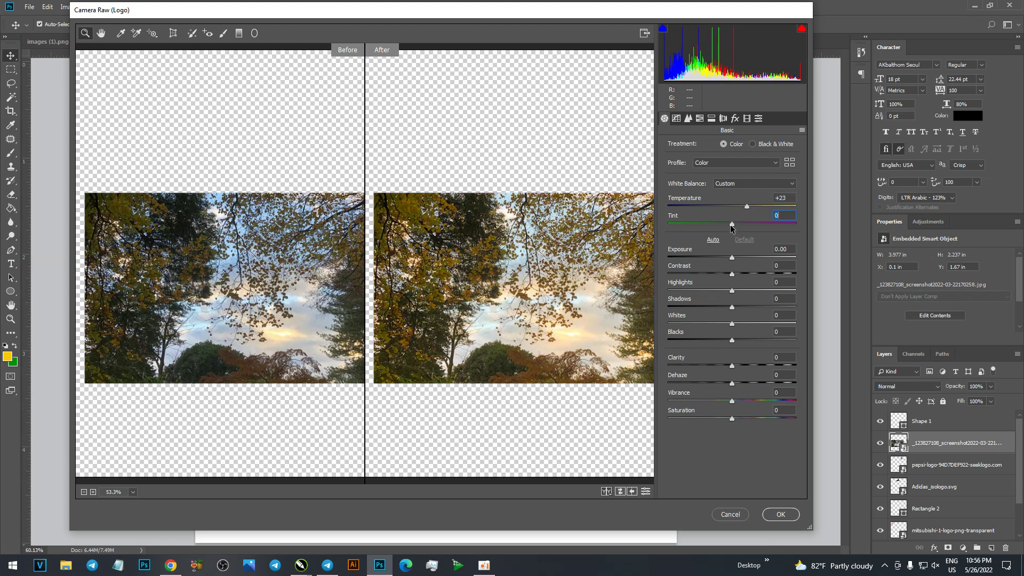
pyautogui.moveTo(731, 225); pyautogui.dragTo(721, 225)
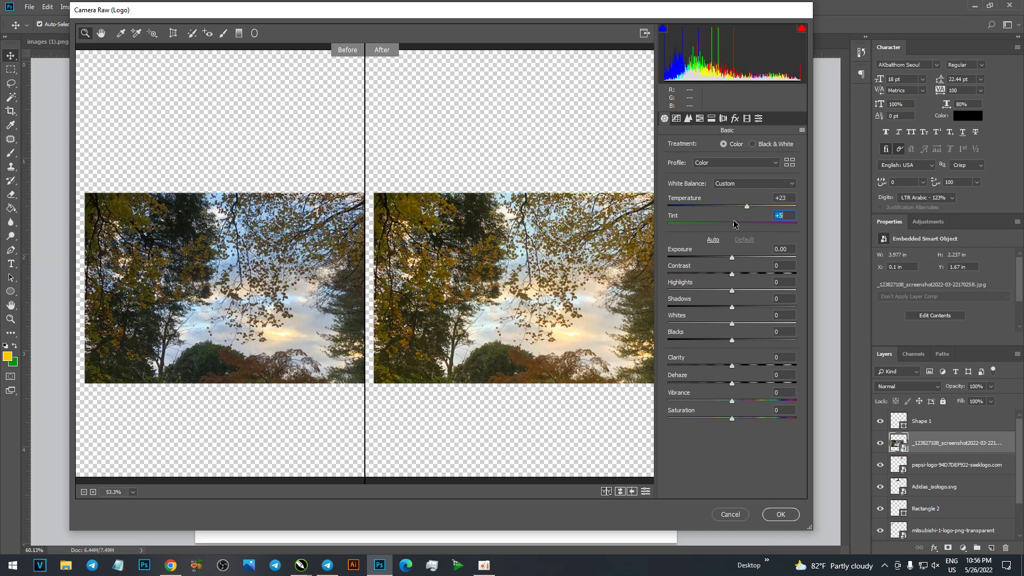
pyautogui.moveTo(723, 225)
pyautogui.mouseDown()
pyautogui.moveTo(803, 230)
pyautogui.moveTo(714, 223)
pyautogui.moveTo(723, 216)
pyautogui.mouseUp()
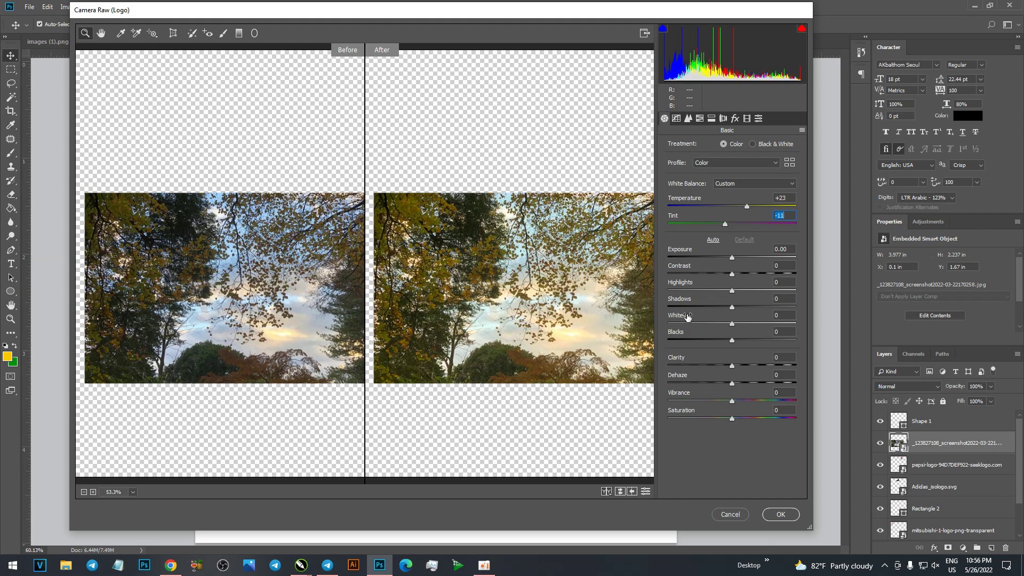
pyautogui.click(483, 565)
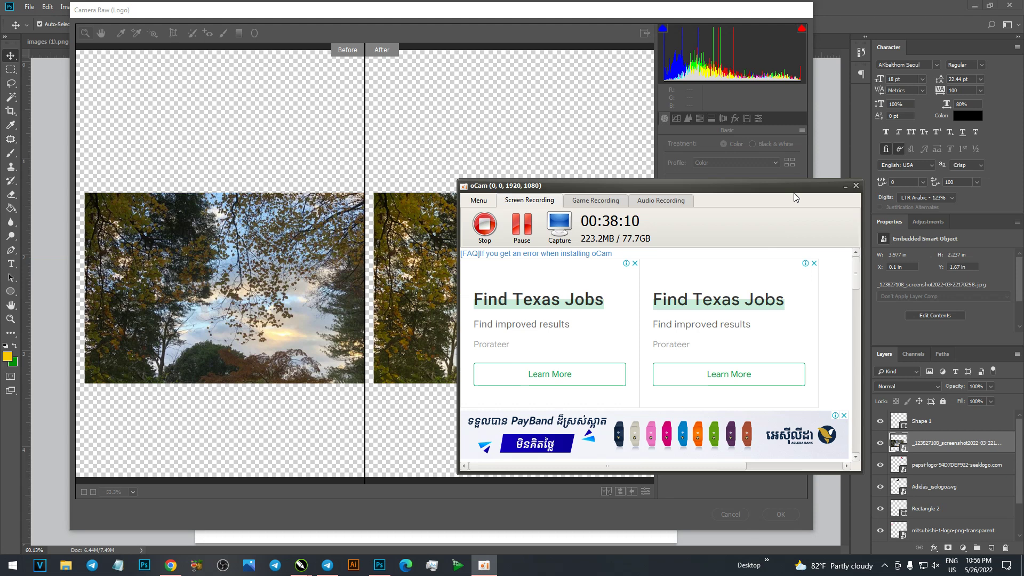
pyautogui.click(845, 186)
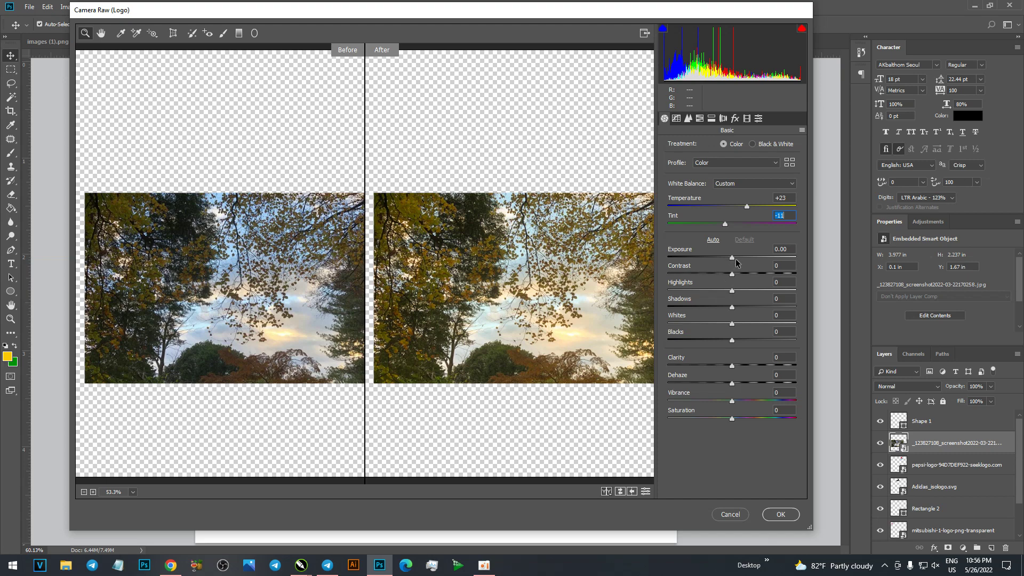
pyautogui.moveTo(733, 258); pyautogui.dragTo(742, 268)
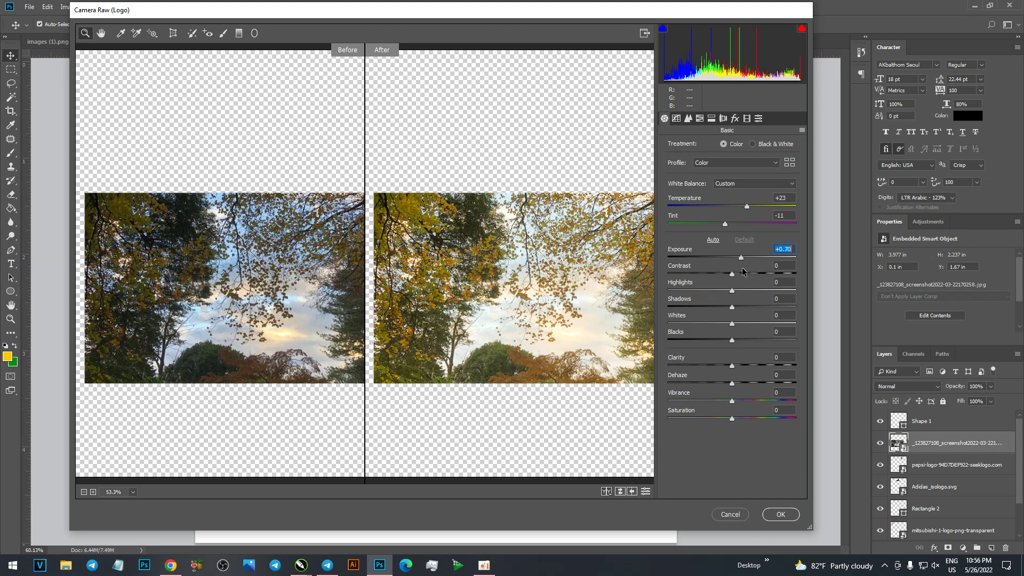
# Drag Basic sliders to Temperature -9, Exposure +1.15, Contrast -1 and Highlights -80.
pyautogui.moveTo(748, 207); pyautogui.dragTo(729, 212)
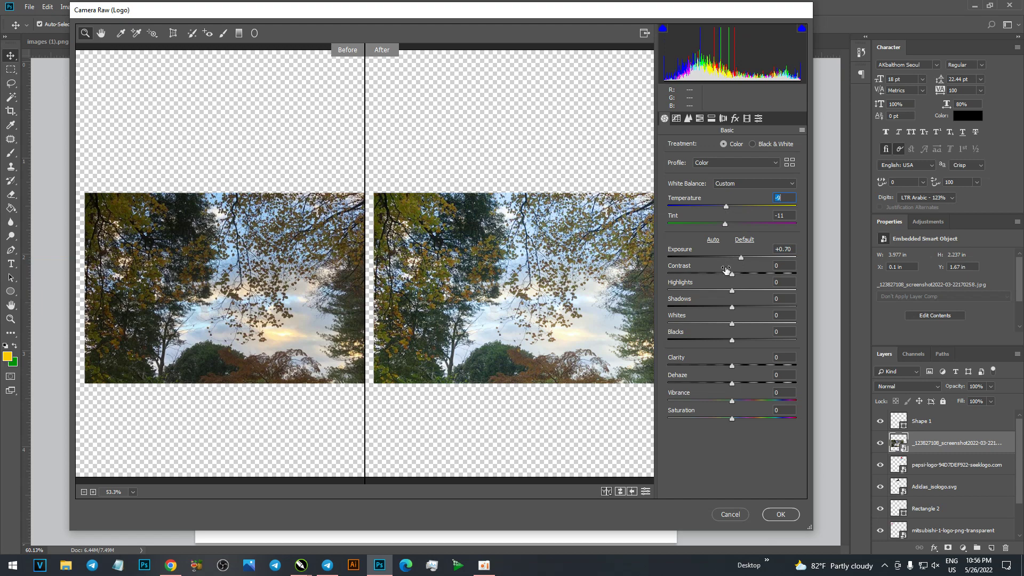
pyautogui.moveTo(740, 257); pyautogui.dragTo(746, 258)
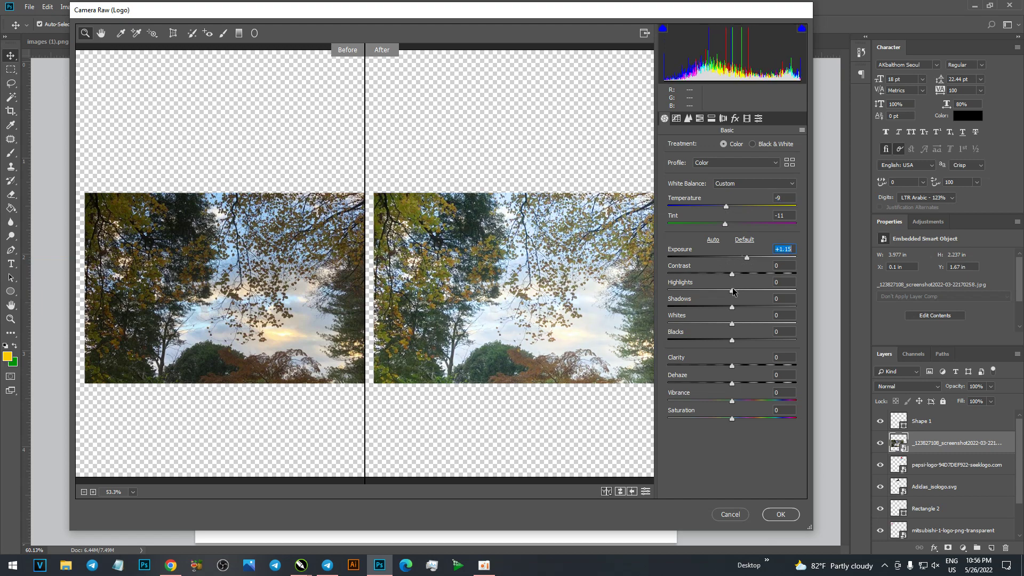
pyautogui.moveTo(731, 274); pyautogui.dragTo(716, 280)
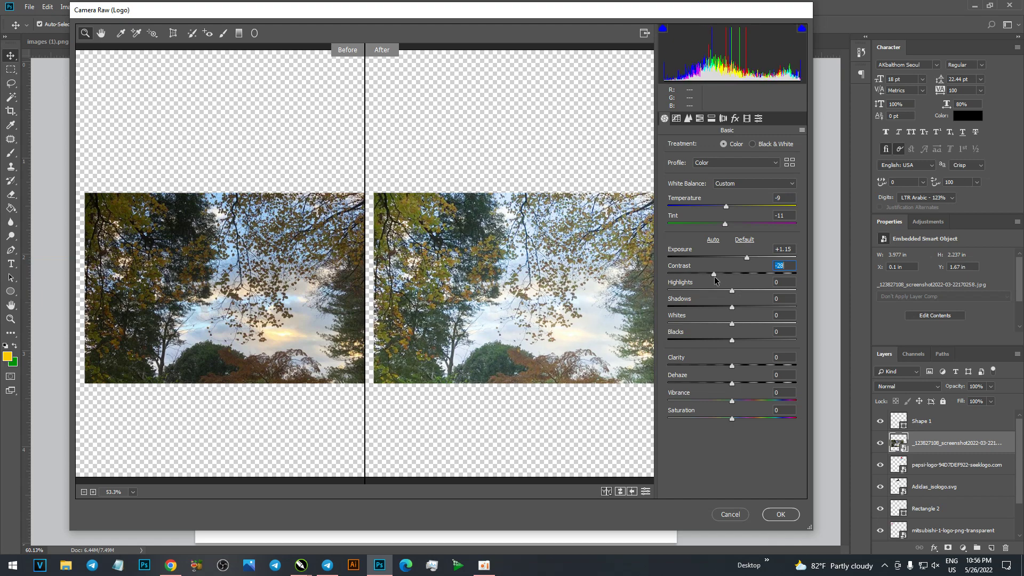
pyautogui.scroll(10, 705, 272)
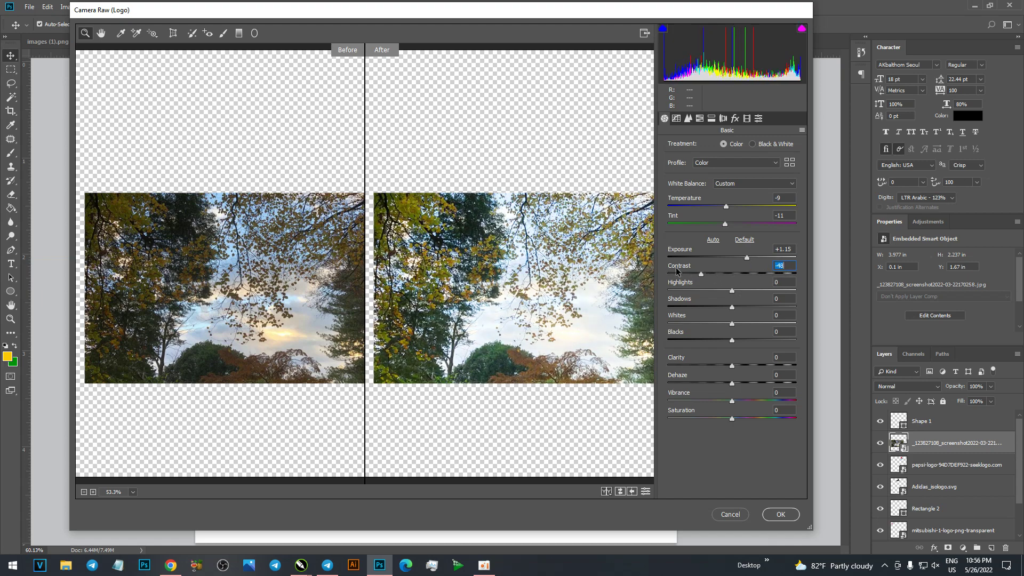
pyautogui.moveTo(713, 274)
pyautogui.mouseDown()
pyautogui.moveTo(603, 274)
pyautogui.moveTo(771, 276)
pyautogui.moveTo(728, 279)
pyautogui.mouseUp()
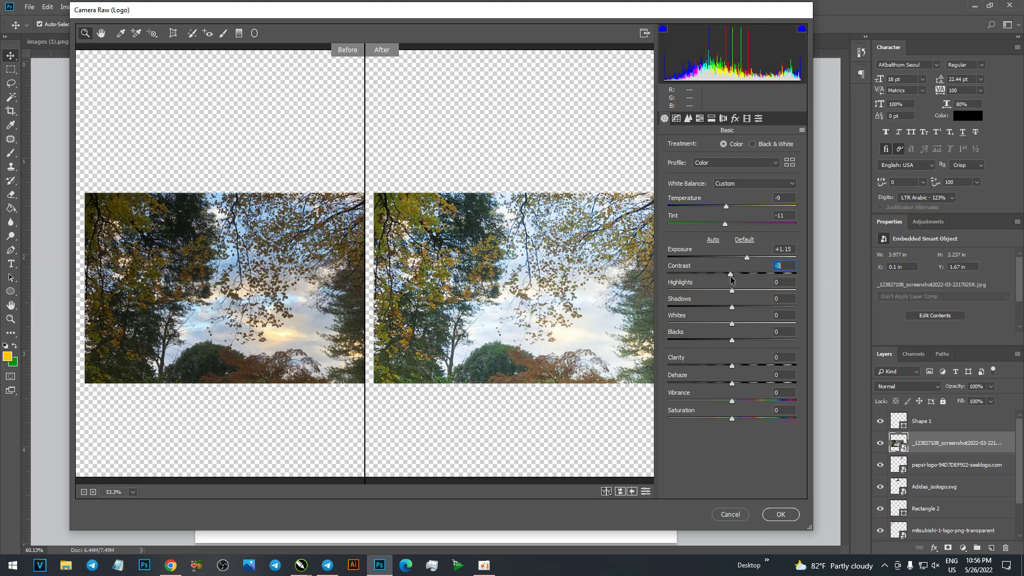
pyautogui.moveTo(732, 292); pyautogui.dragTo(694, 292)
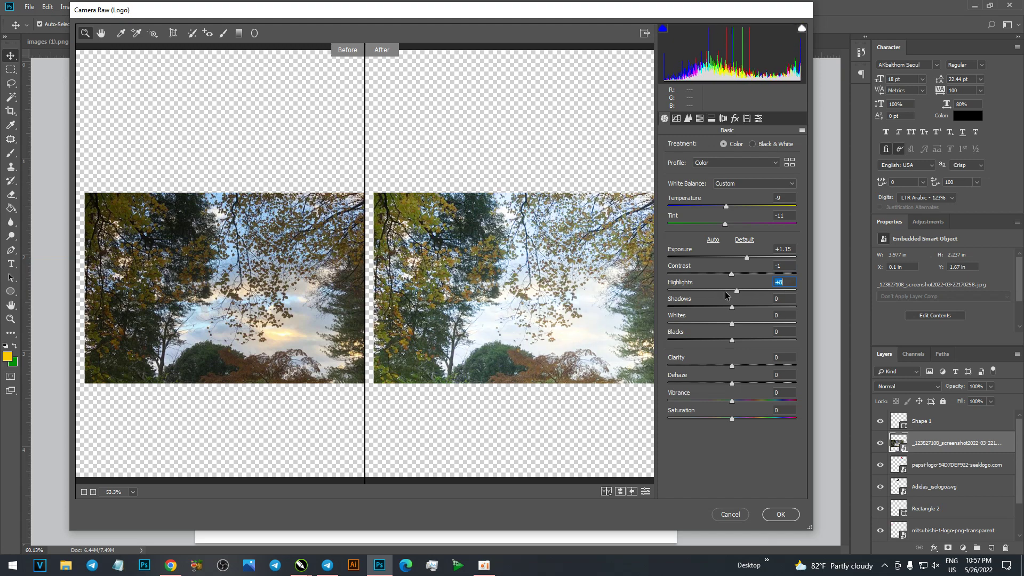
pyautogui.moveTo(694, 293)
pyautogui.mouseDown()
pyautogui.moveTo(702, 293)
pyautogui.moveTo(677, 294)
pyautogui.mouseUp()
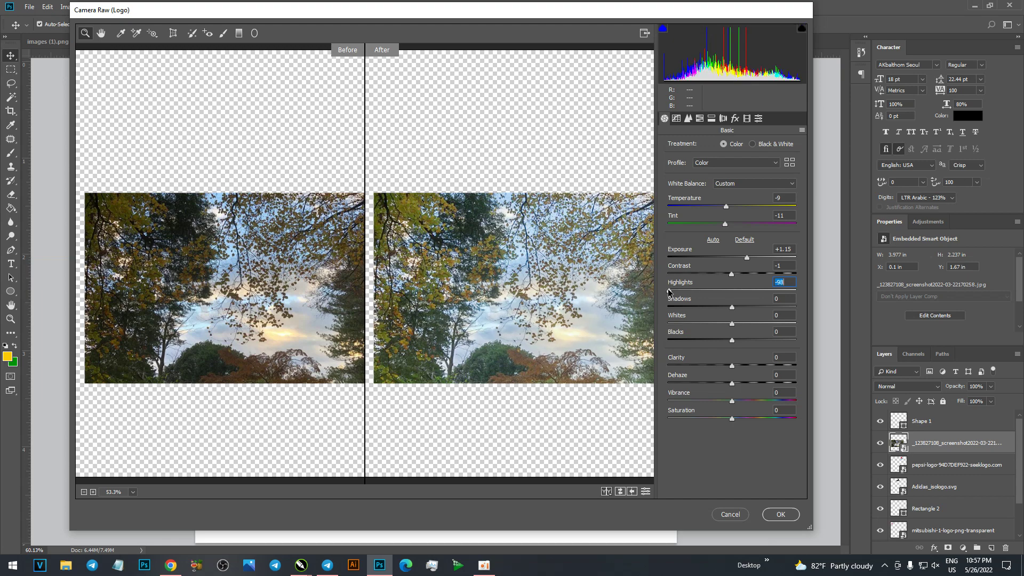
pyautogui.moveTo(678, 293)
pyautogui.mouseDown()
pyautogui.moveTo(760, 294)
pyautogui.moveTo(681, 293)
pyautogui.mouseUp()
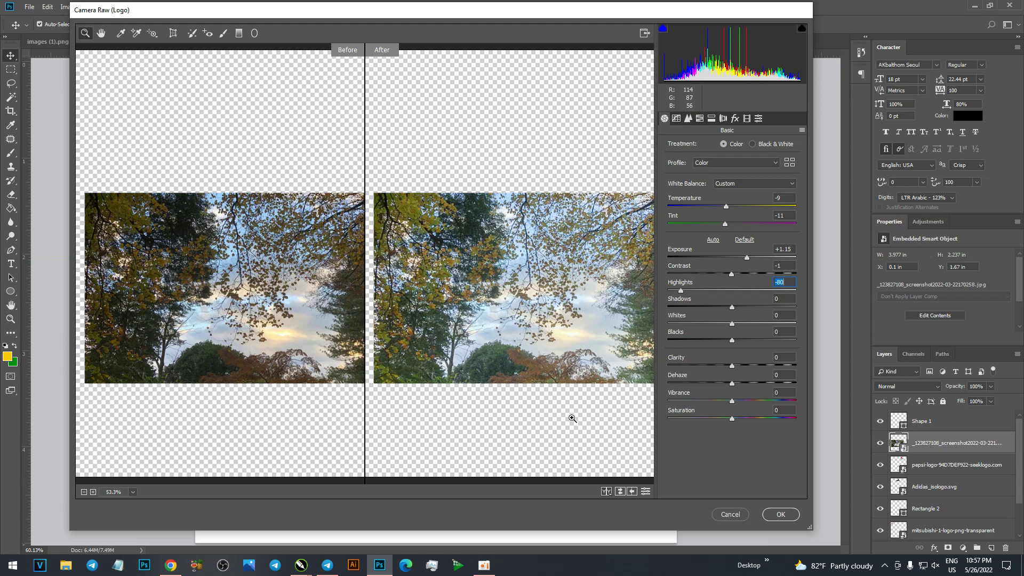
# Set Shadows -13, Whites +18, Blacks -31 and drop Clarity to -100.
pyautogui.moveTo(733, 307); pyautogui.dragTo(746, 312)
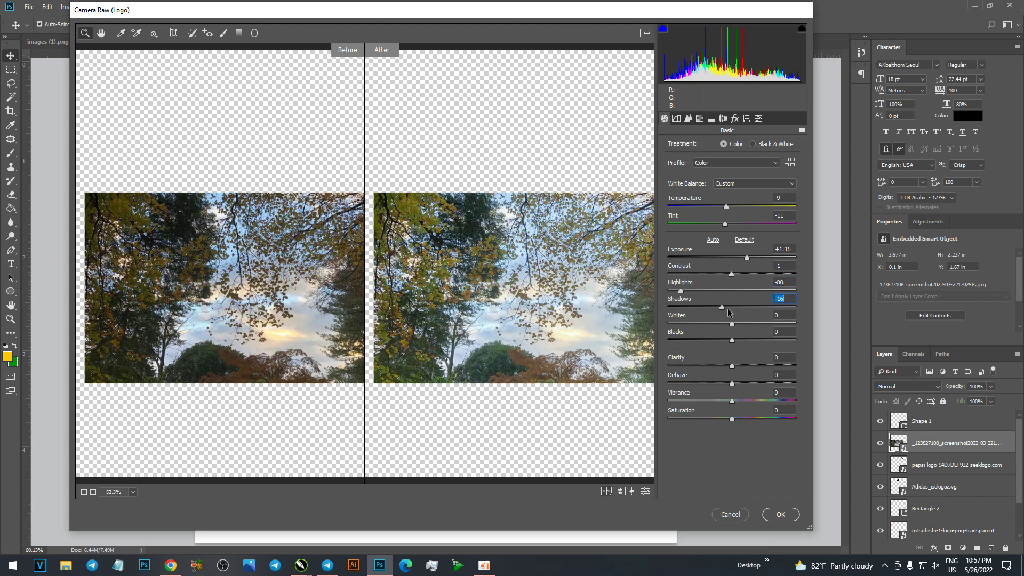
pyautogui.moveTo(747, 312)
pyautogui.mouseDown()
pyautogui.moveTo(731, 326)
pyautogui.moveTo(749, 341)
pyautogui.moveTo(712, 352)
pyautogui.moveTo(759, 361)
pyautogui.moveTo(725, 356)
pyautogui.mouseUp()
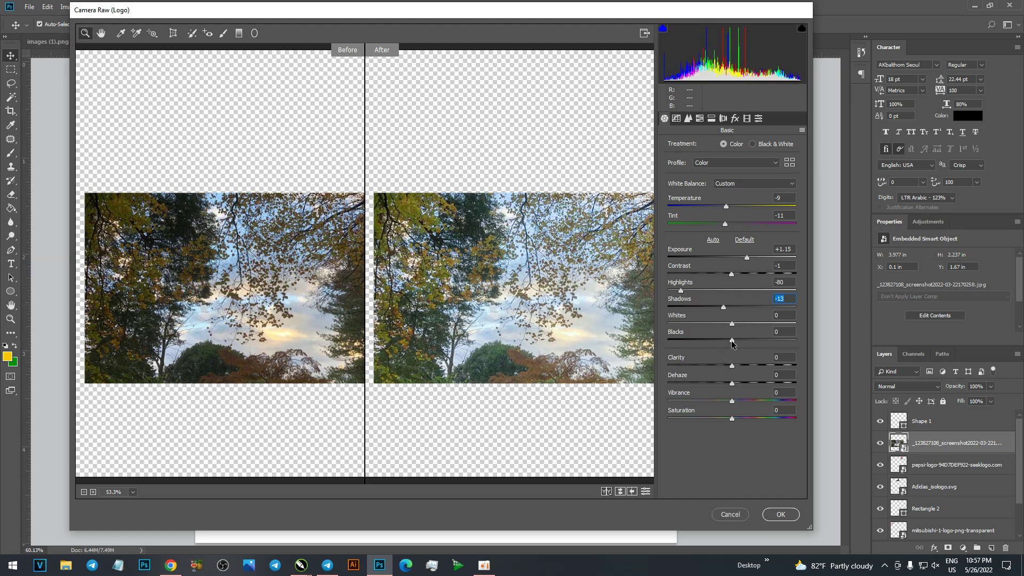
pyautogui.moveTo(731, 327)
pyautogui.mouseDown()
pyautogui.moveTo(755, 328)
pyautogui.moveTo(669, 323)
pyautogui.moveTo(770, 332)
pyautogui.moveTo(655, 336)
pyautogui.moveTo(741, 334)
pyautogui.mouseUp()
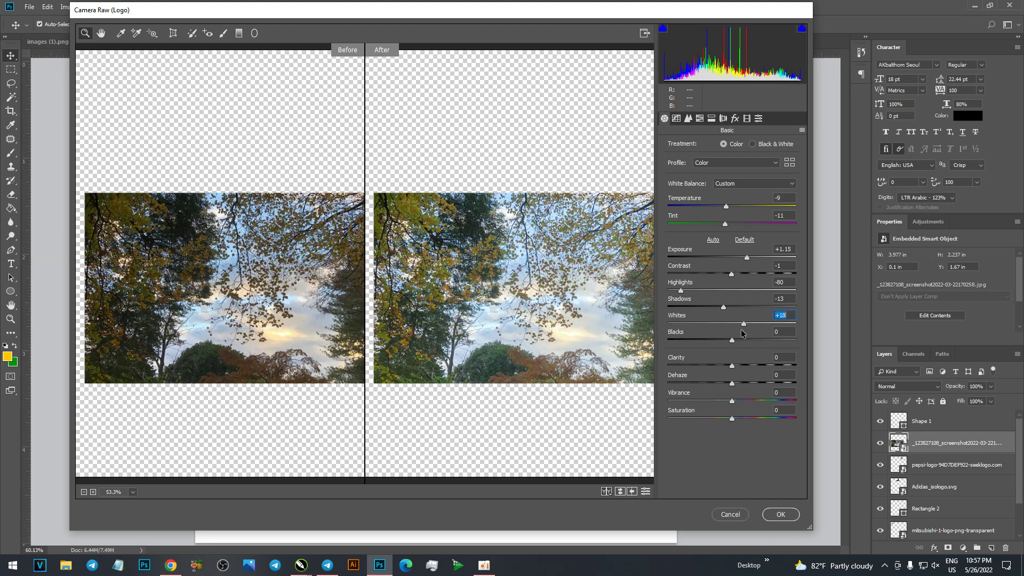
pyautogui.click(484, 565)
pyautogui.click(842, 187)
pyautogui.moveTo(734, 343)
pyautogui.mouseDown()
pyautogui.moveTo(764, 350)
pyautogui.moveTo(713, 352)
pyautogui.mouseUp()
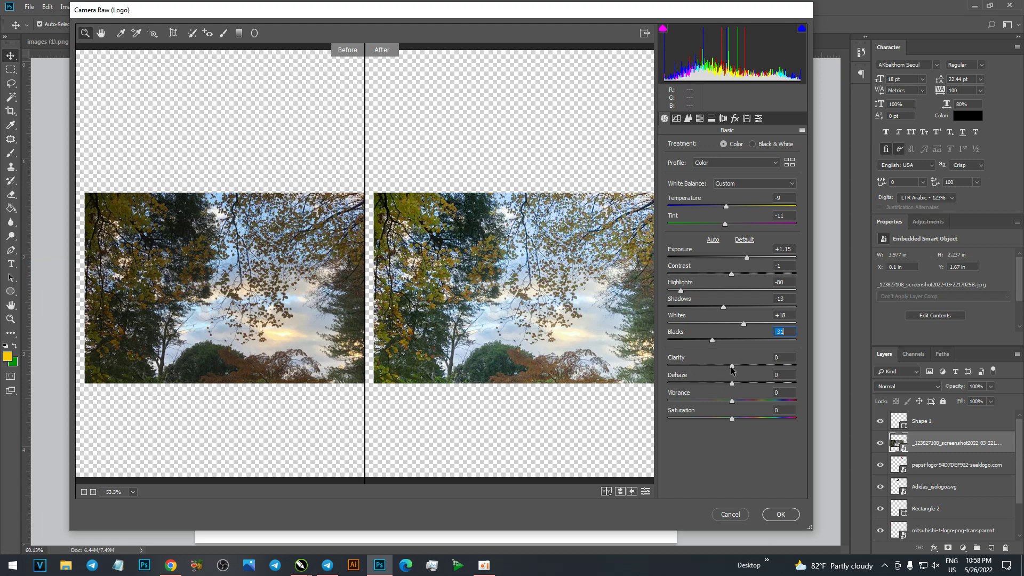
pyautogui.moveTo(732, 366); pyautogui.dragTo(658, 369)
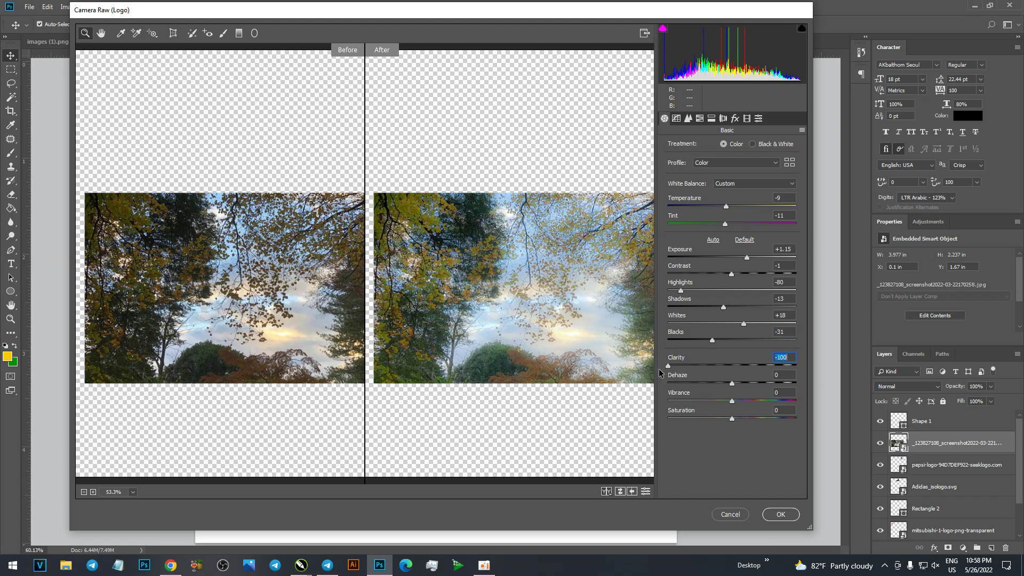
# Set Clarity to +2 and Dehaze to +10.
pyautogui.moveTo(658, 369); pyautogui.dragTo(797, 368)
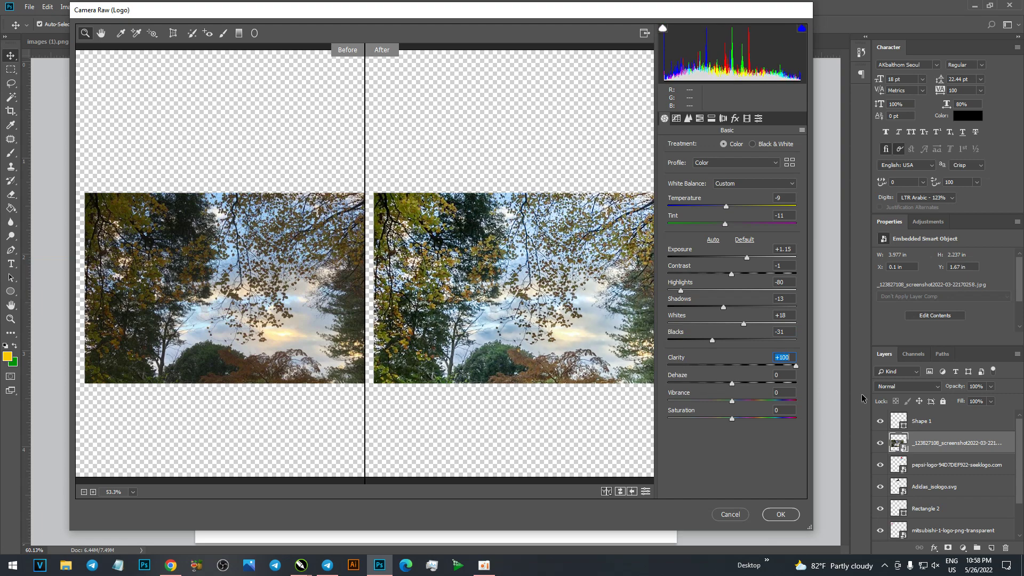
pyautogui.moveTo(795, 366)
pyautogui.mouseDown()
pyautogui.moveTo(745, 400)
pyautogui.moveTo(733, 386)
pyautogui.moveTo(751, 383)
pyautogui.moveTo(716, 407)
pyautogui.moveTo(671, 412)
pyautogui.mouseUp()
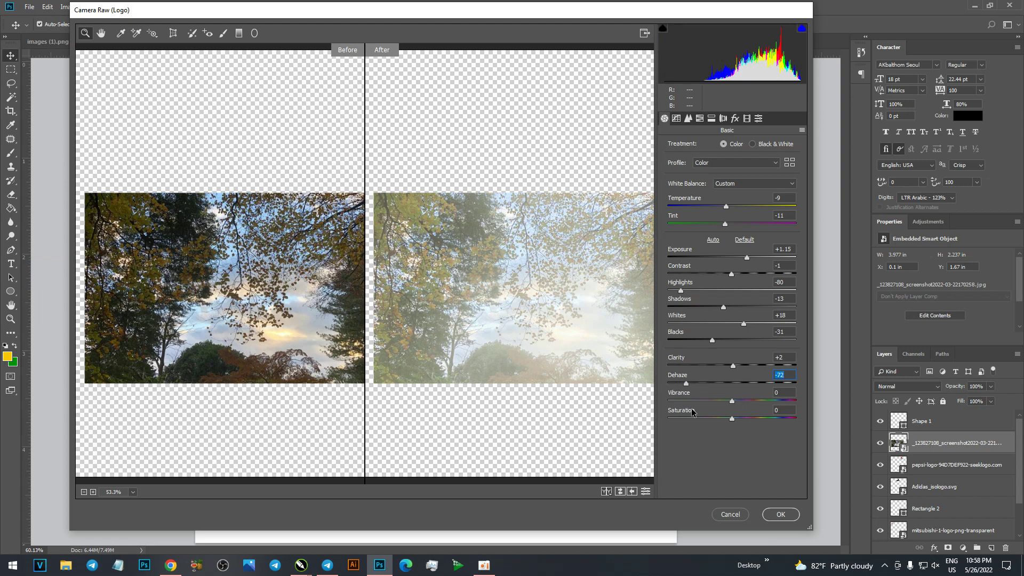
pyautogui.moveTo(671, 411); pyautogui.dragTo(740, 405)
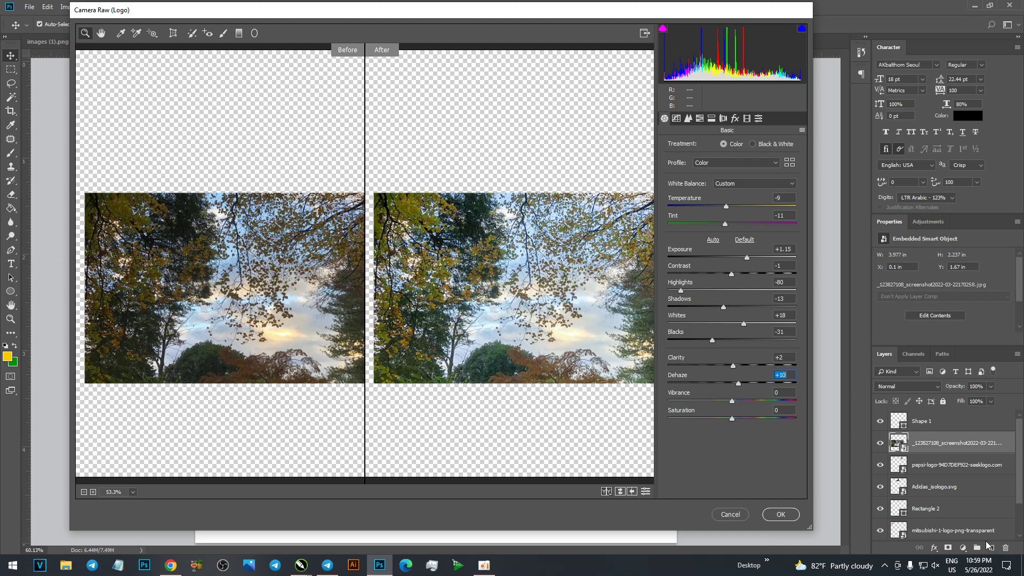
# Boost Vibrance to +58 and Saturation to +2, checking a zoomed preview.
pyautogui.click(732, 401)
pyautogui.moveTo(732, 404)
pyautogui.mouseDown()
pyautogui.moveTo(650, 407)
pyautogui.moveTo(685, 411)
pyautogui.mouseUp()
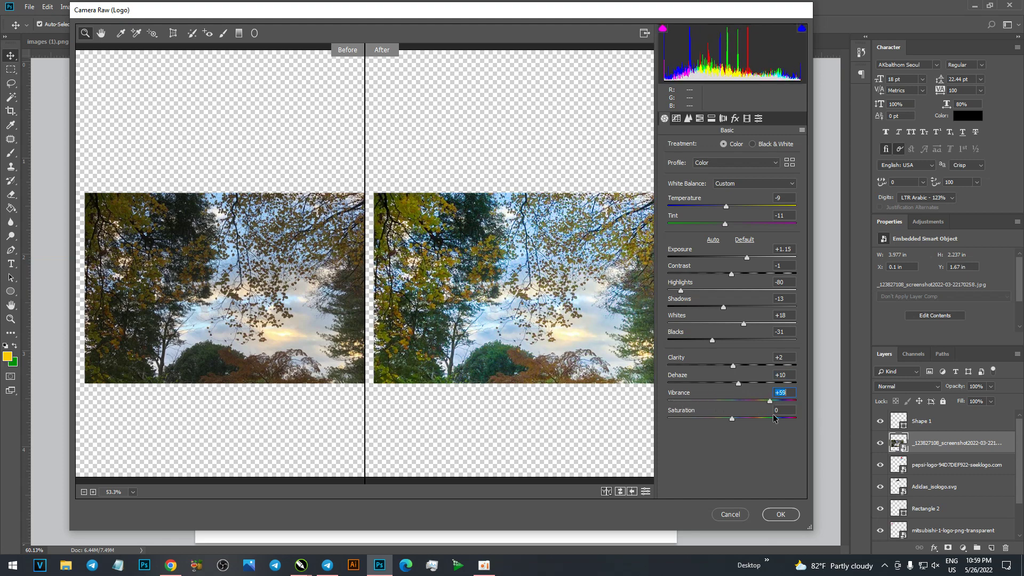
pyautogui.moveTo(685, 414)
pyautogui.mouseDown()
pyautogui.moveTo(784, 421)
pyautogui.moveTo(769, 422)
pyautogui.mouseUp()
pyautogui.moveTo(732, 418)
pyautogui.mouseDown()
pyautogui.moveTo(763, 421)
pyautogui.moveTo(710, 422)
pyautogui.moveTo(778, 422)
pyautogui.moveTo(716, 425)
pyautogui.moveTo(743, 428)
pyautogui.moveTo(735, 428)
pyautogui.mouseUp()
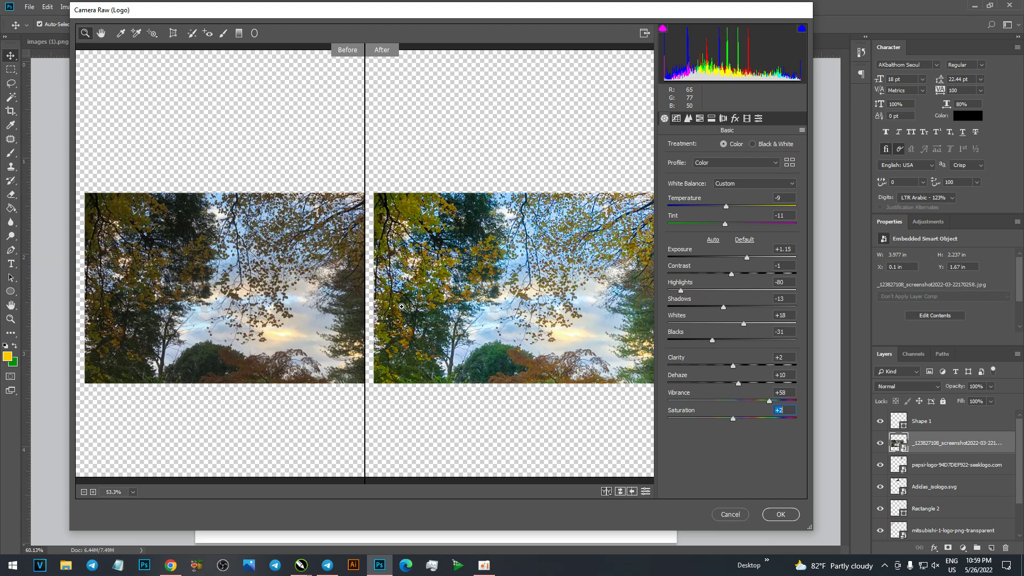
pyautogui.click(492, 353)
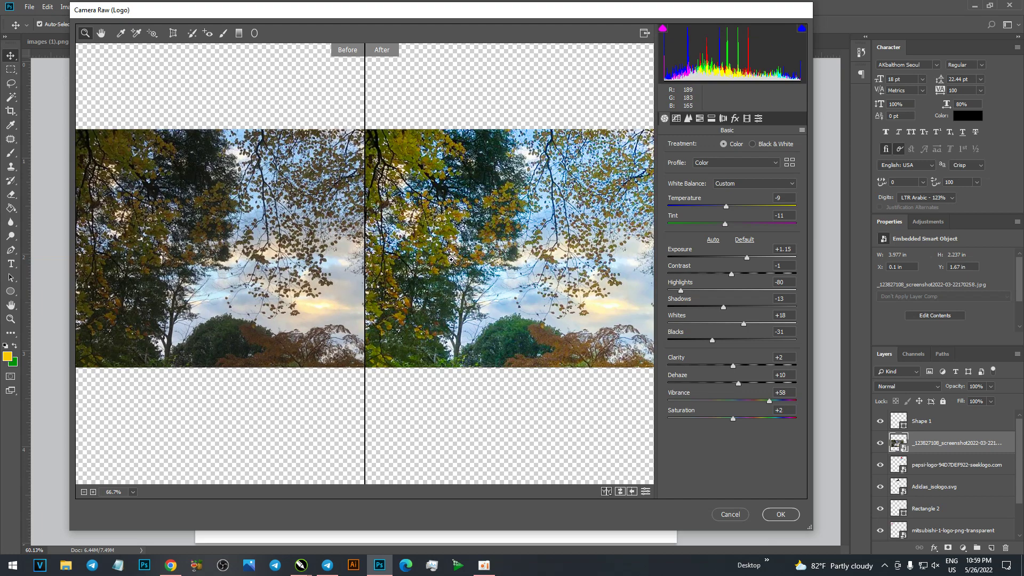
pyautogui.keyDown('alt'); pyautogui.click(442, 303); pyautogui.keyUp('alt')
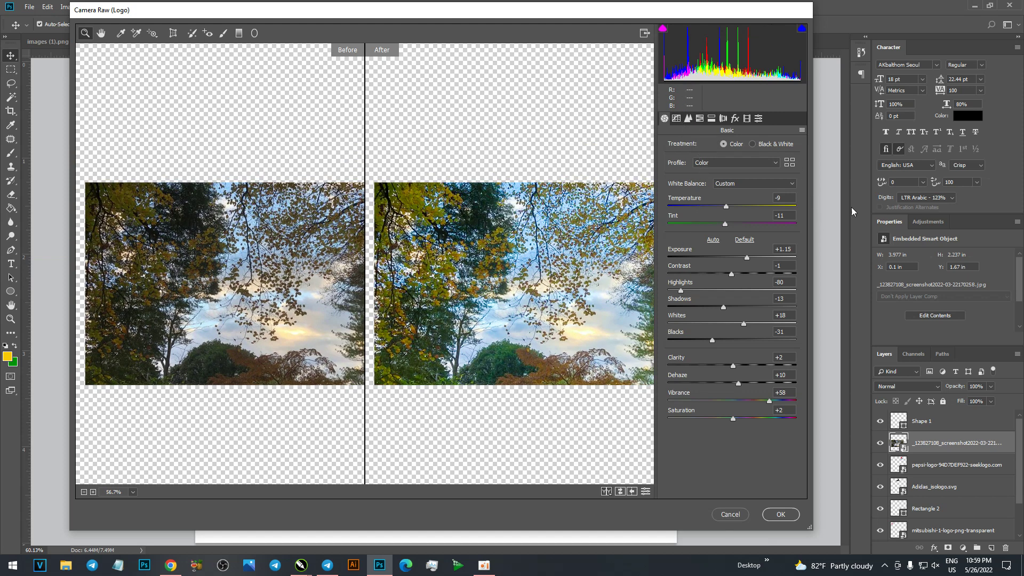
pyautogui.click(676, 119)
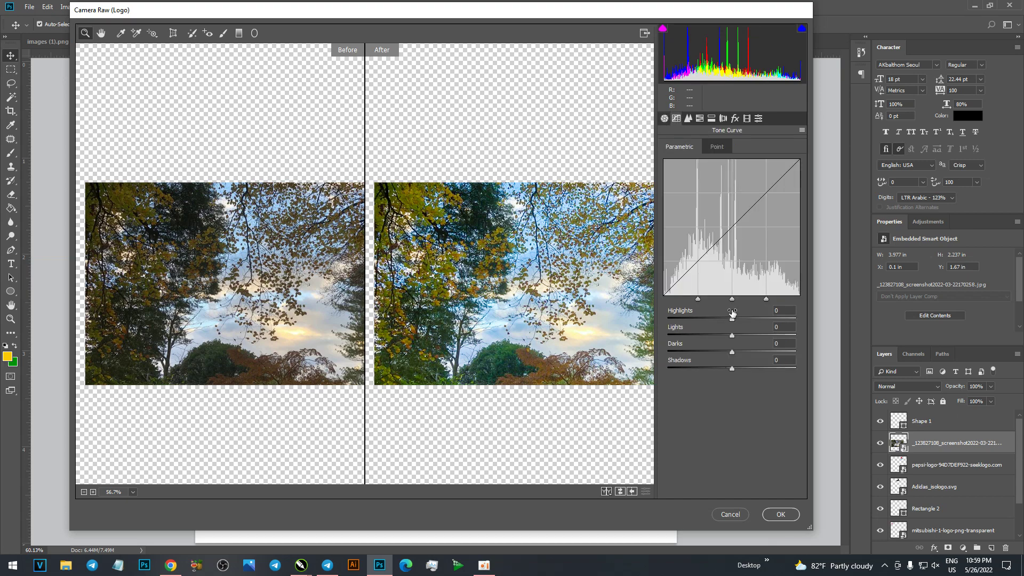
# Set the Tone Curve Highlights slider to -8.
pyautogui.click(483, 571)
pyautogui.click(845, 186)
pyautogui.moveTo(732, 319)
pyautogui.mouseDown()
pyautogui.moveTo(755, 318)
pyautogui.moveTo(669, 319)
pyautogui.mouseUp()
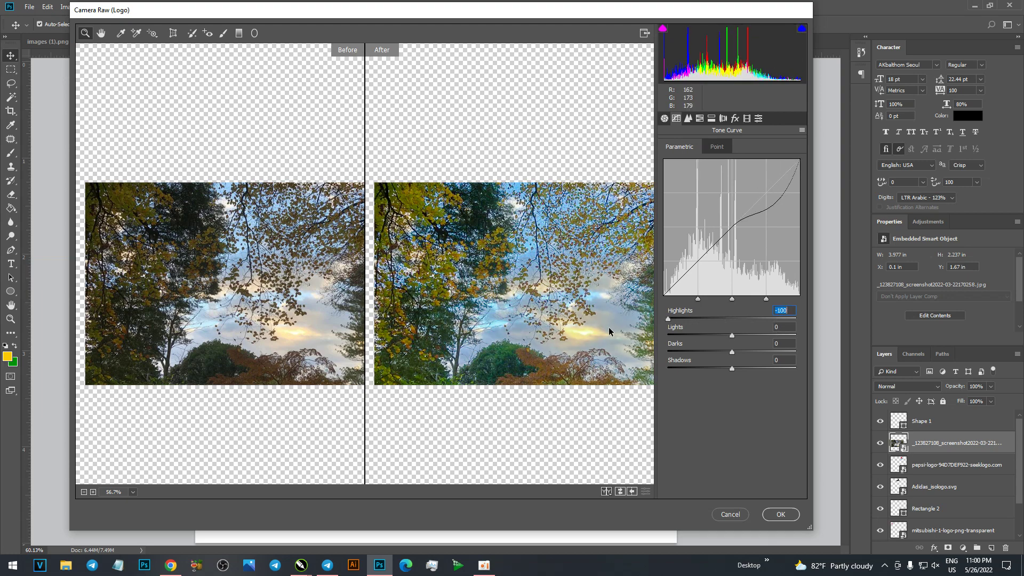
pyautogui.click(746, 319)
pyautogui.moveTo(744, 319); pyautogui.dragTo(727, 319)
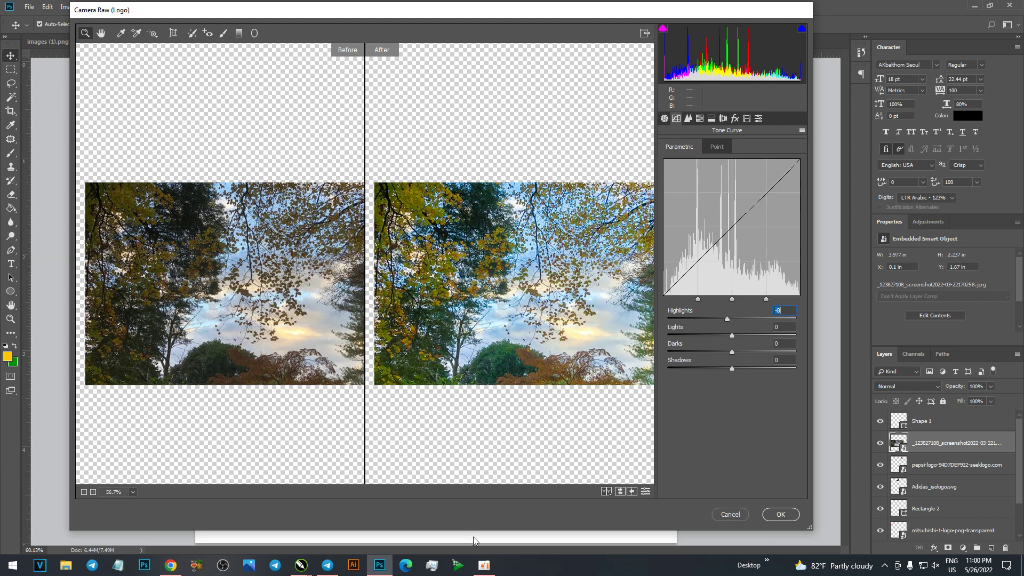
pyautogui.click(484, 565)
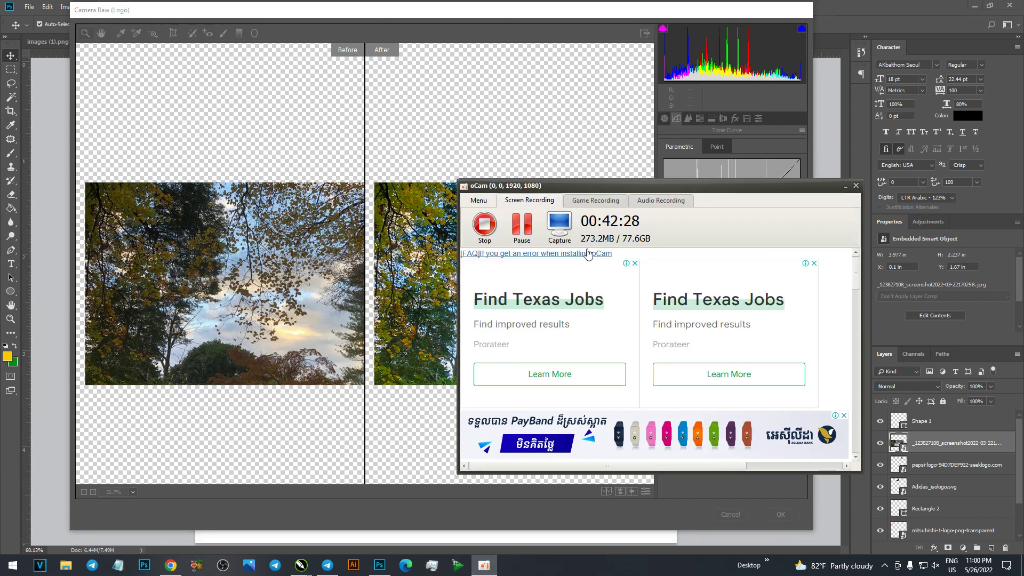
pyautogui.click(846, 185)
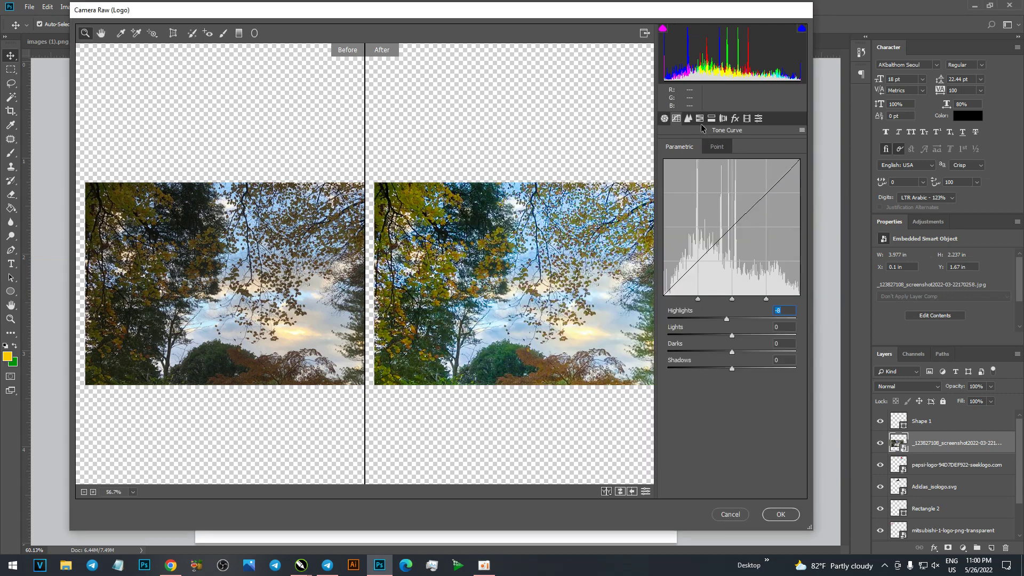
pyautogui.click(687, 119)
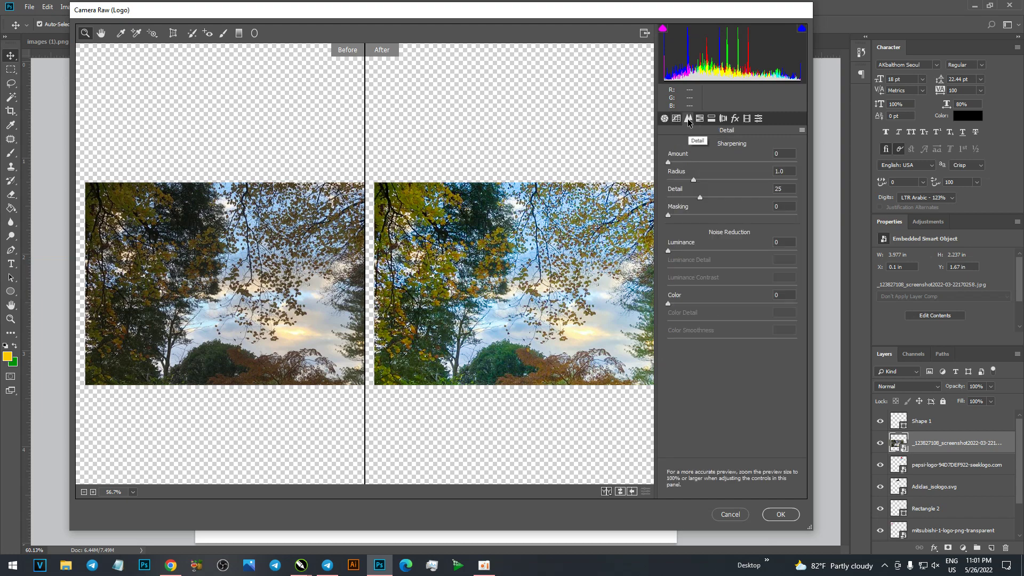
# Sharpen the photo with Amount 92 and Radius 0.8 in the Detail panel.
pyautogui.click(668, 162)
pyautogui.write('150')
pyautogui.press('Return')
pyautogui.write('53')
pyautogui.press('Return')
pyautogui.press('Tab')
pyautogui.press('BackSpace')
pyautogui.write('0.8')
pyautogui.press('Return')
pyautogui.moveTo(713, 162); pyautogui.dragTo(747, 164)
# Reduce noise with Luminance 38, Luminance Contrast 7 and Color 14.
pyautogui.moveTo(668, 251)
pyautogui.mouseDown()
pyautogui.moveTo(715, 252)
pyautogui.moveTo(718, 276)
pyautogui.mouseUp()
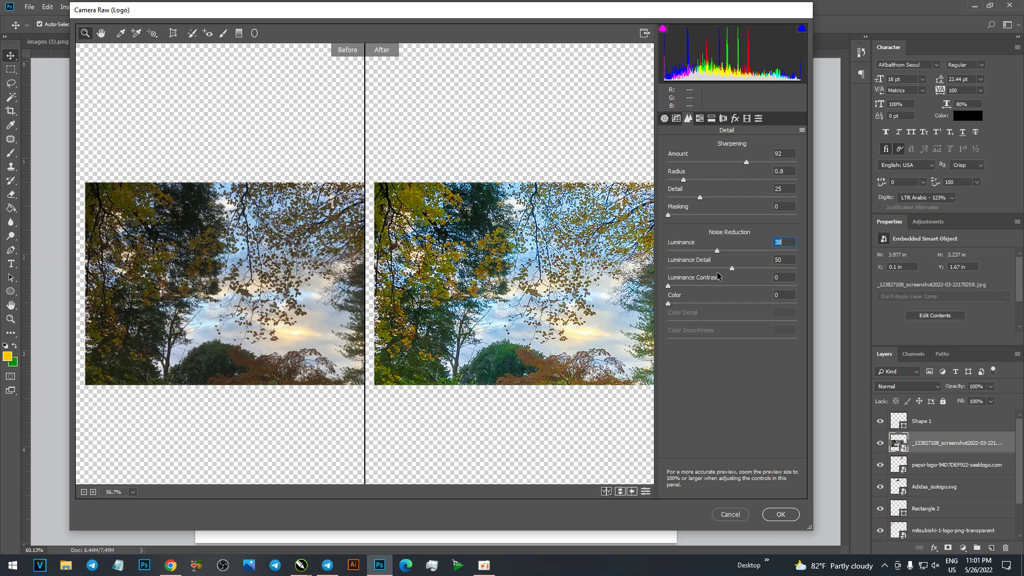
pyautogui.click(668, 288)
pyautogui.moveTo(668, 288); pyautogui.dragTo(752, 288)
pyautogui.moveTo(669, 304); pyautogui.dragTo(685, 303)
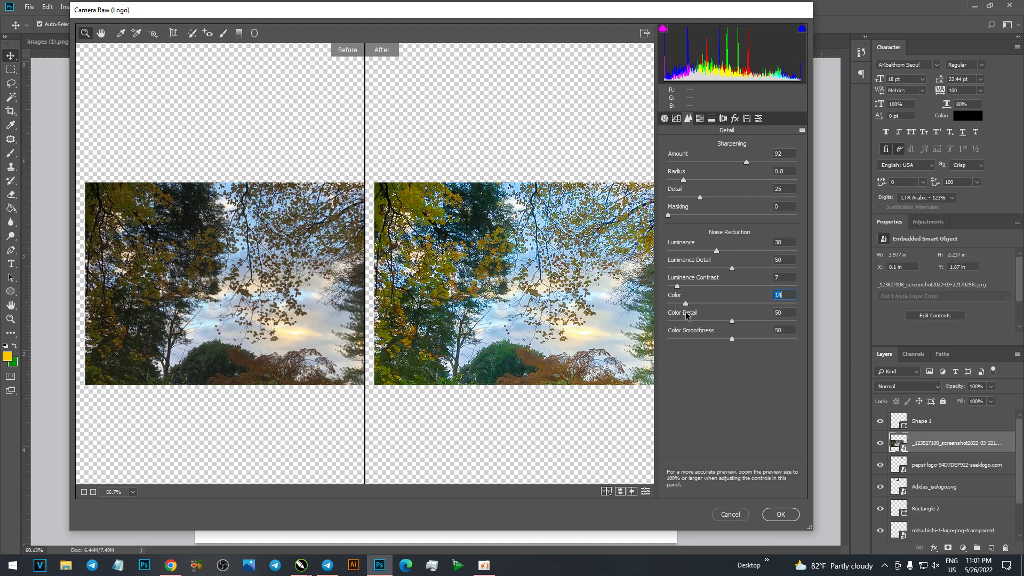
pyautogui.click(700, 118)
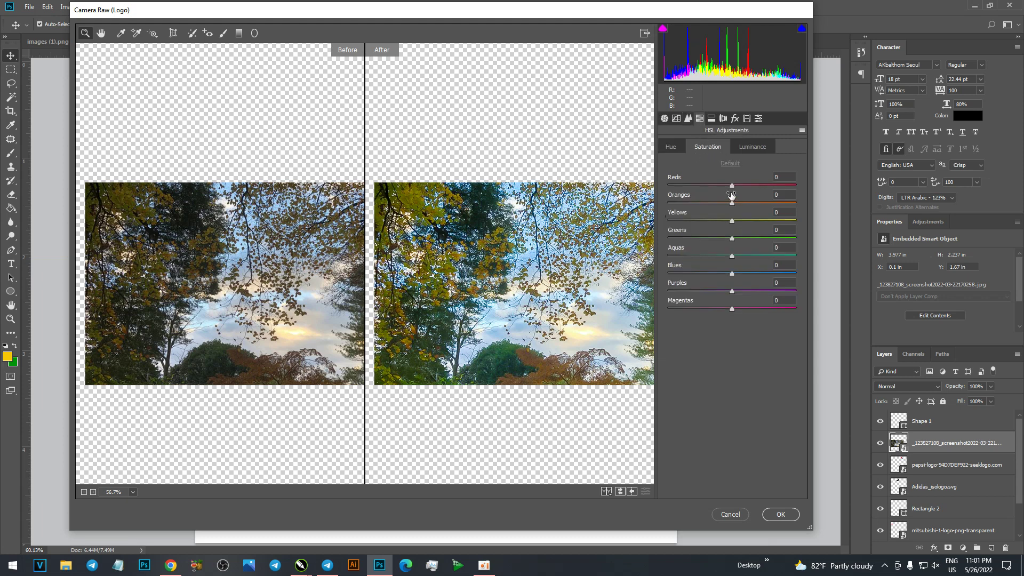
# Boost red saturation to +49 and orange saturation, then brighten reds and darken oranges.
pyautogui.moveTo(732, 188)
pyautogui.mouseDown()
pyautogui.moveTo(764, 186)
pyautogui.moveTo(746, 205)
pyautogui.mouseUp()
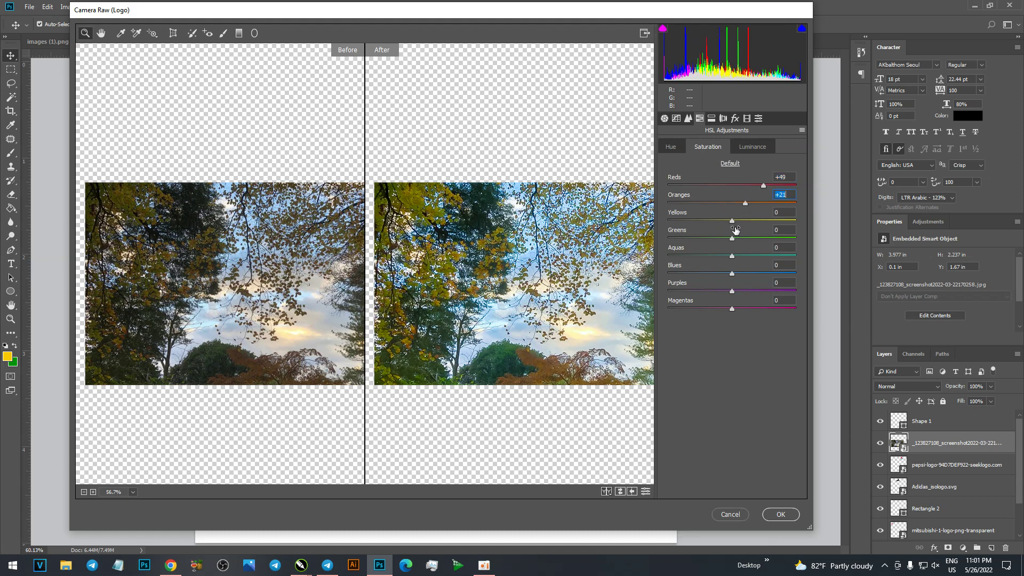
pyautogui.moveTo(732, 221); pyautogui.dragTo(745, 221)
pyautogui.click(745, 149)
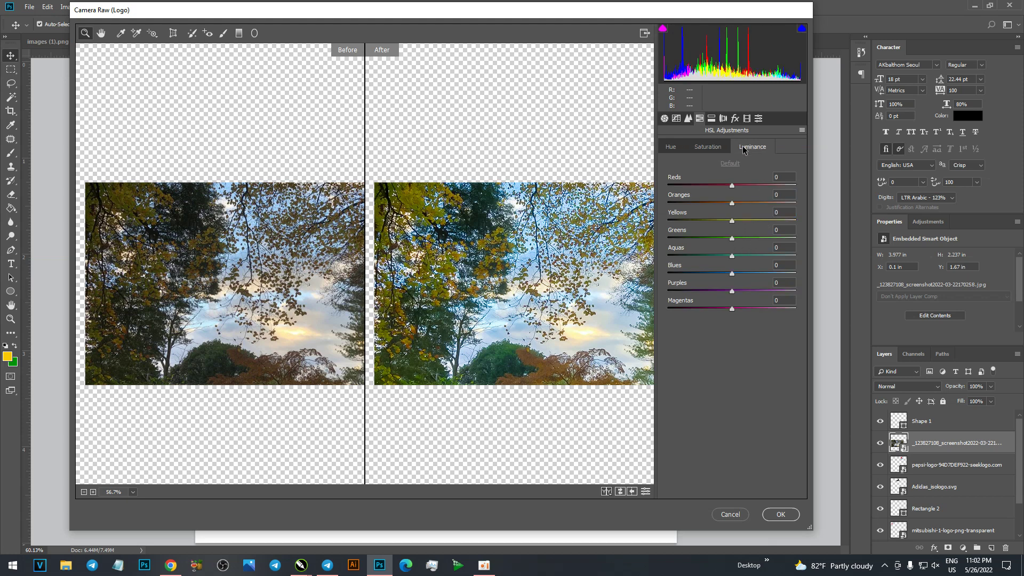
pyautogui.moveTo(733, 186); pyautogui.dragTo(739, 186)
pyautogui.moveTo(738, 185)
pyautogui.mouseDown()
pyautogui.moveTo(786, 205)
pyautogui.moveTo(677, 202)
pyautogui.moveTo(770, 211)
pyautogui.mouseUp()
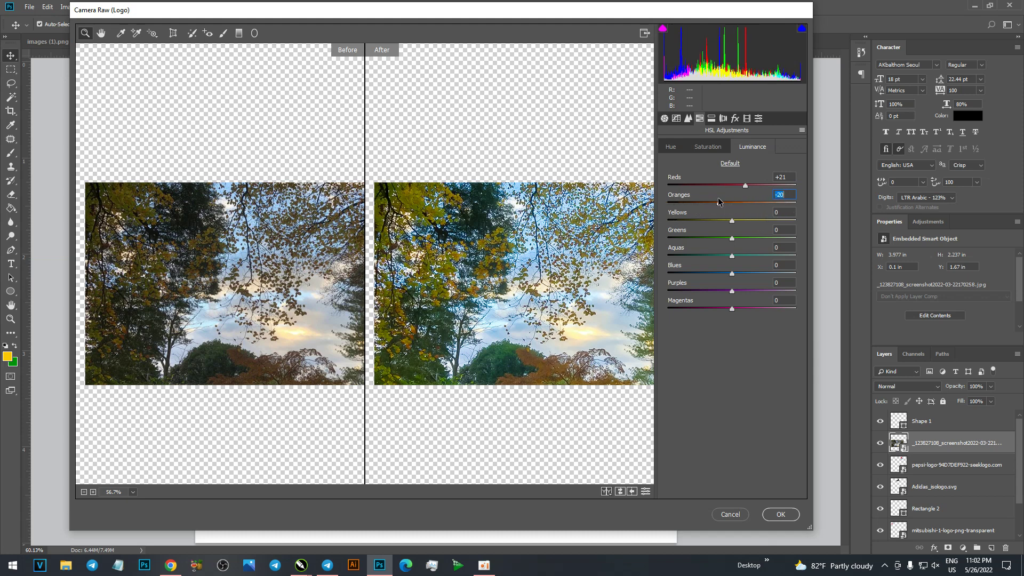
pyautogui.moveTo(770, 211)
pyautogui.mouseDown()
pyautogui.moveTo(685, 199)
pyautogui.moveTo(814, 234)
pyautogui.moveTo(761, 250)
pyautogui.moveTo(696, 235)
pyautogui.moveTo(788, 254)
pyautogui.moveTo(772, 260)
pyautogui.mouseUp()
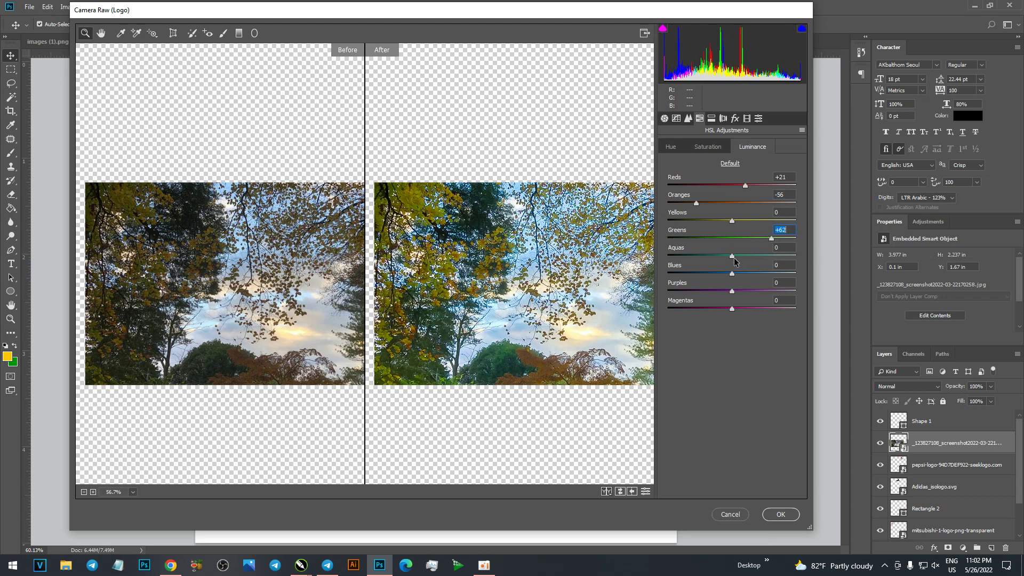
# Rebalance luminance for aquas, magentas, greens (+28) and yellows (+8).
pyautogui.moveTo(732, 257); pyautogui.dragTo(649, 253)
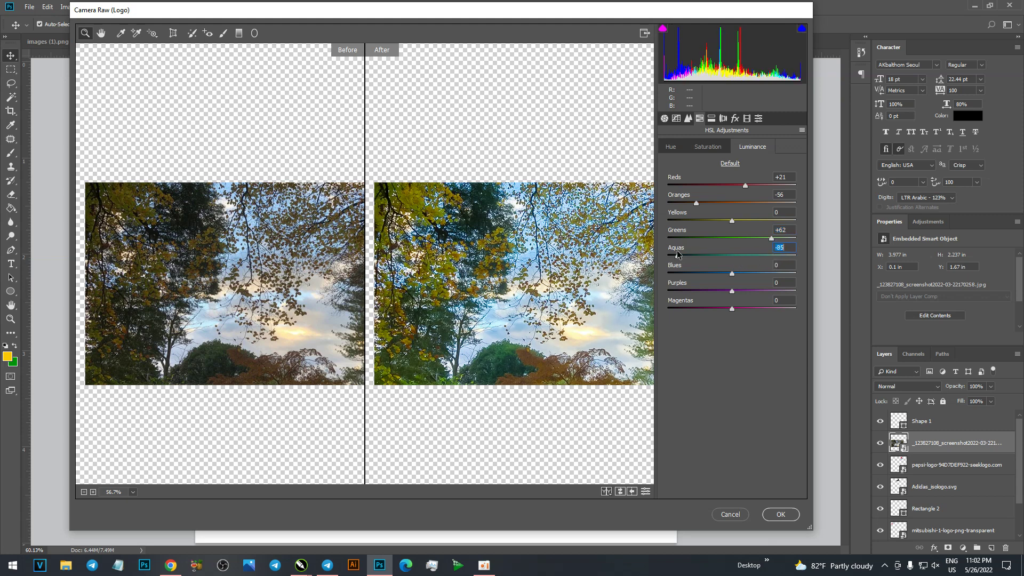
pyautogui.moveTo(649, 253)
pyautogui.mouseDown()
pyautogui.moveTo(728, 255)
pyautogui.moveTo(738, 277)
pyautogui.moveTo(685, 270)
pyautogui.moveTo(717, 273)
pyautogui.moveTo(713, 288)
pyautogui.mouseUp()
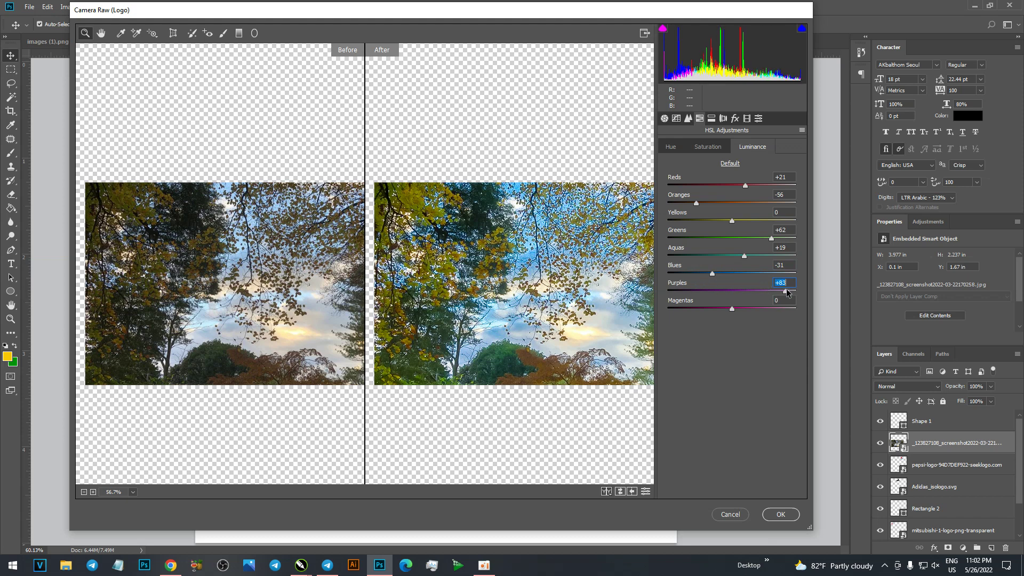
pyautogui.moveTo(733, 308)
pyautogui.mouseDown()
pyautogui.moveTo(777, 311)
pyautogui.moveTo(765, 310)
pyautogui.mouseUp()
pyautogui.moveTo(745, 185)
pyautogui.mouseDown()
pyautogui.moveTo(760, 185)
pyautogui.moveTo(726, 186)
pyautogui.moveTo(744, 187)
pyautogui.mouseUp()
pyautogui.moveTo(771, 239); pyautogui.dragTo(750, 240)
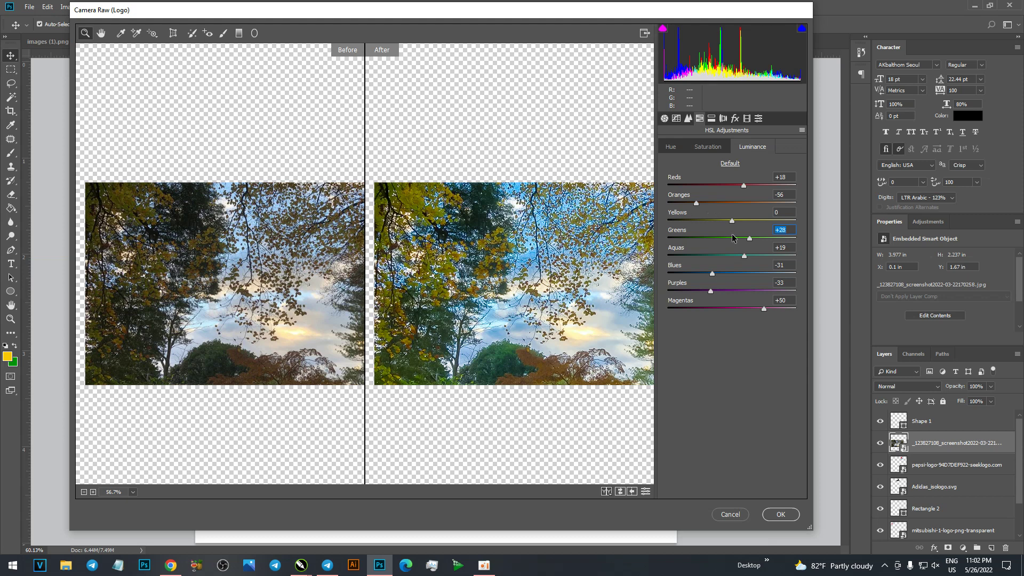
pyautogui.moveTo(731, 221); pyautogui.dragTo(737, 230)
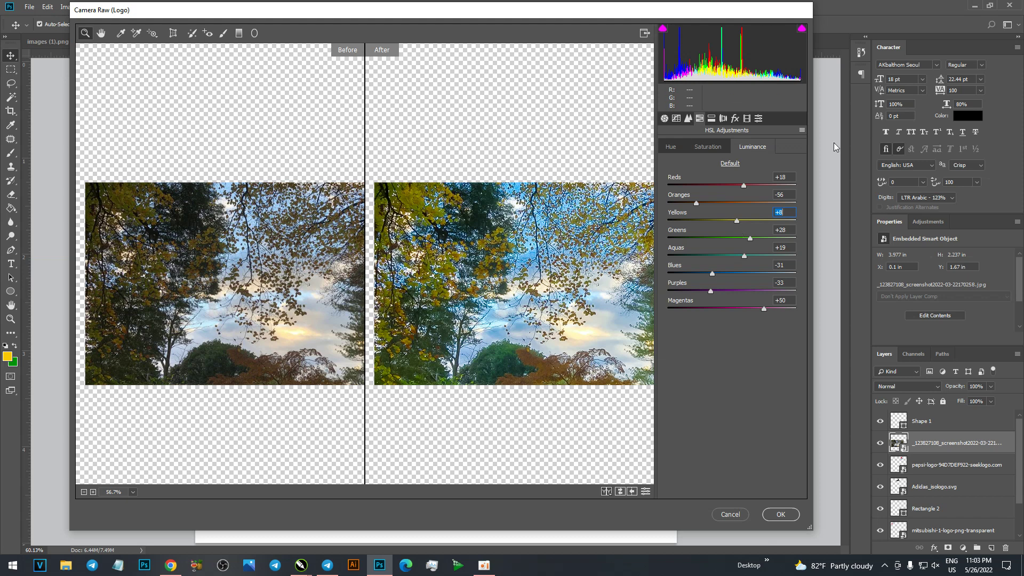
# Shift the red hue to -21 and yellow hue to -60, then set split-toning highlight hue to 18.
pyautogui.click(671, 147)
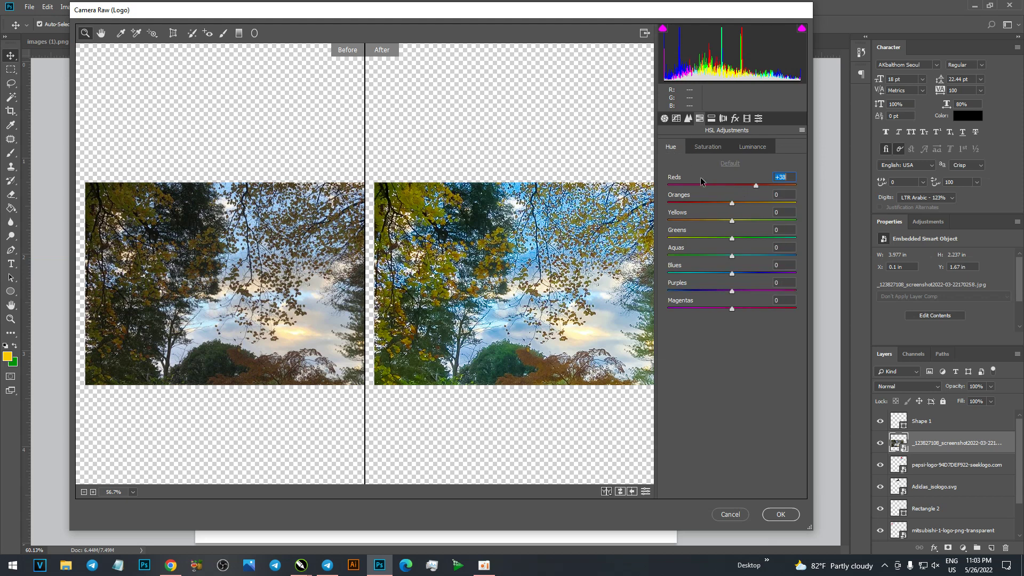
pyautogui.moveTo(730, 186); pyautogui.dragTo(658, 197)
pyautogui.write('-21')
pyautogui.press('Return')
pyautogui.moveTo(732, 221)
pyautogui.mouseDown()
pyautogui.moveTo(678, 224)
pyautogui.moveTo(691, 226)
pyautogui.mouseUp()
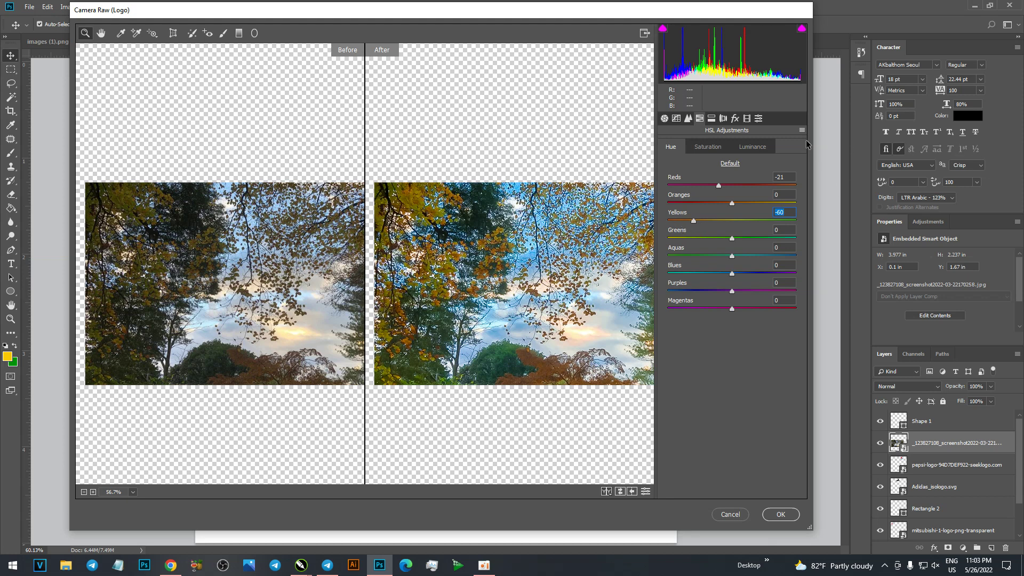
pyautogui.click(712, 120)
pyautogui.moveTo(668, 162); pyautogui.dragTo(674, 162)
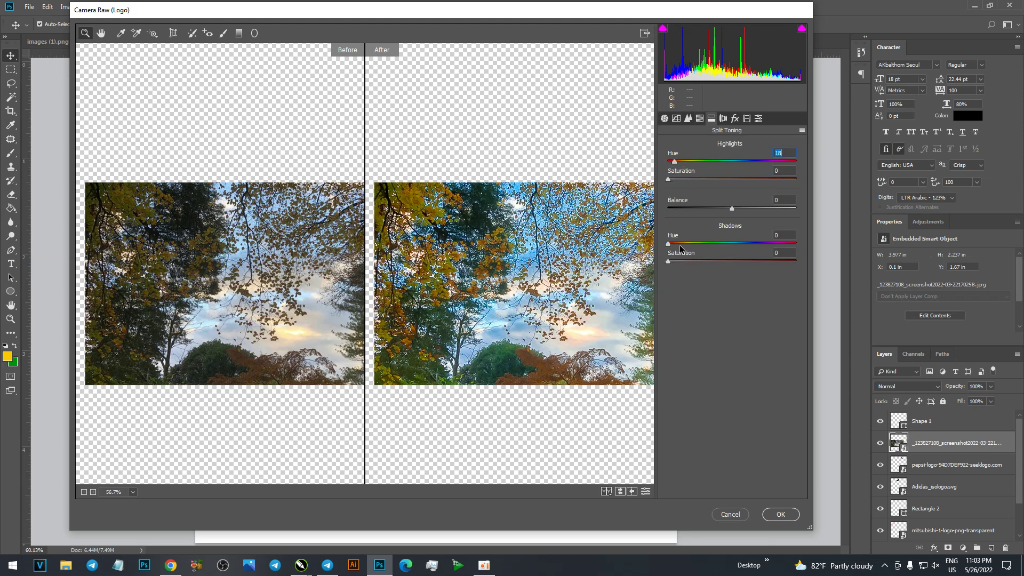
# Change the split-toning shadow hue and try purple fringe removal in Lens Corrections.
pyautogui.moveTo(670, 246)
pyautogui.mouseDown()
pyautogui.moveTo(796, 251)
pyautogui.moveTo(739, 246)
pyautogui.mouseUp()
pyautogui.click(723, 118)
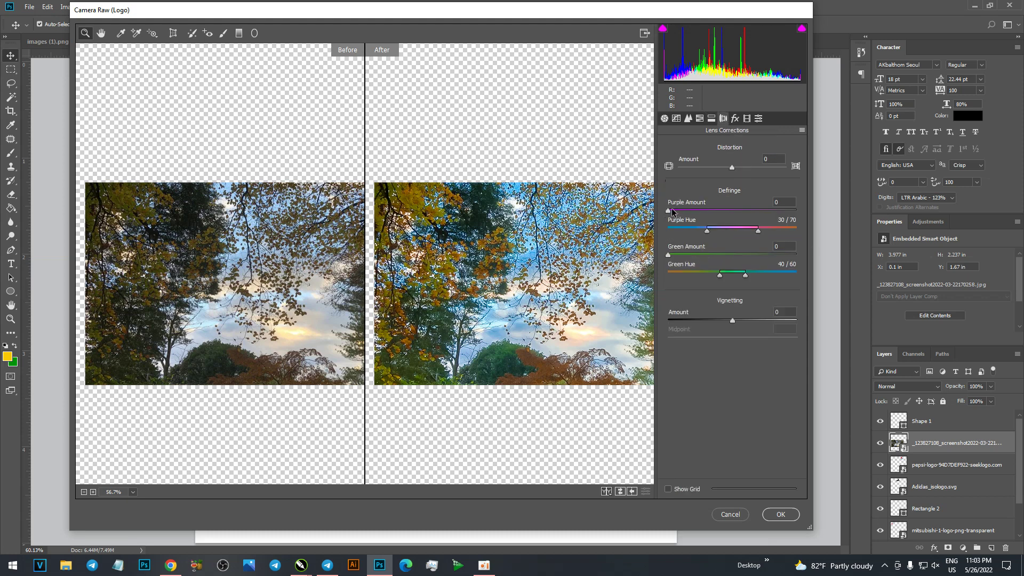
pyautogui.moveTo(669, 210); pyautogui.dragTo(754, 211)
pyautogui.click(669, 256)
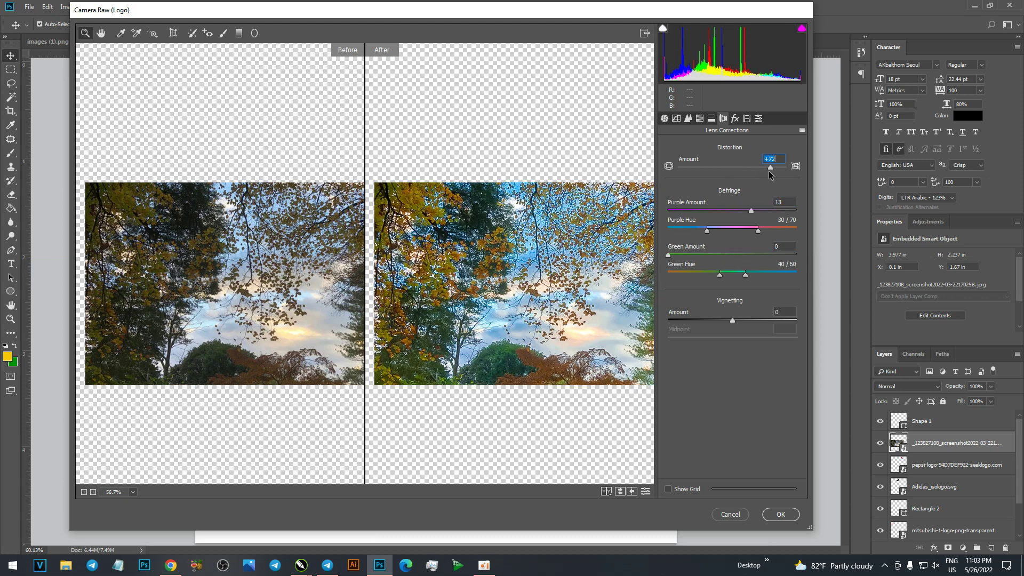
# Experiment with distortion correction, remove the purple fringe amount, and reset distortion to 0.
pyautogui.moveTo(732, 167); pyautogui.dragTo(792, 177)
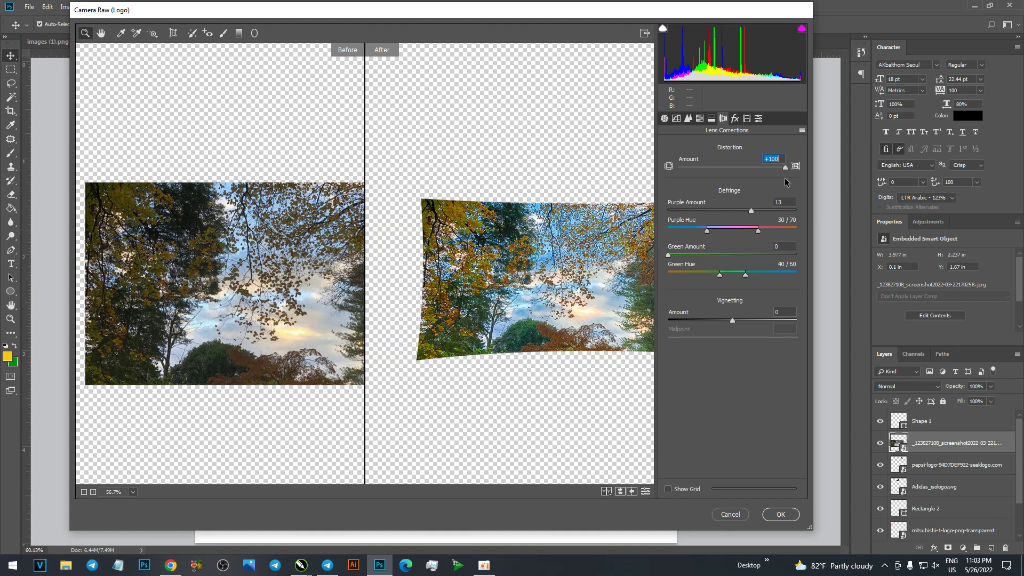
pyautogui.moveTo(785, 167); pyautogui.dragTo(695, 172)
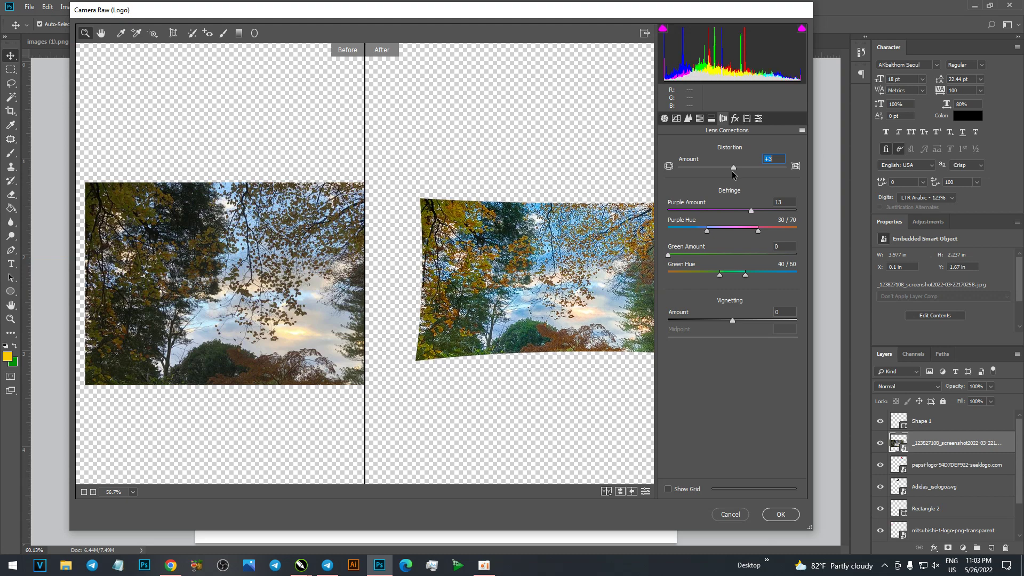
pyautogui.moveTo(695, 171); pyautogui.dragTo(763, 170)
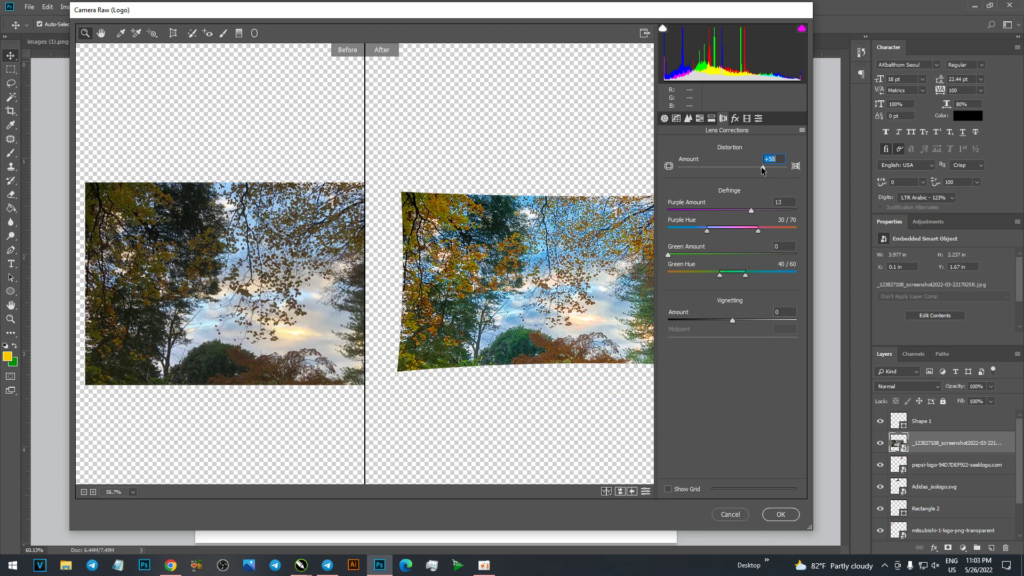
pyautogui.moveTo(762, 169); pyautogui.dragTo(740, 170)
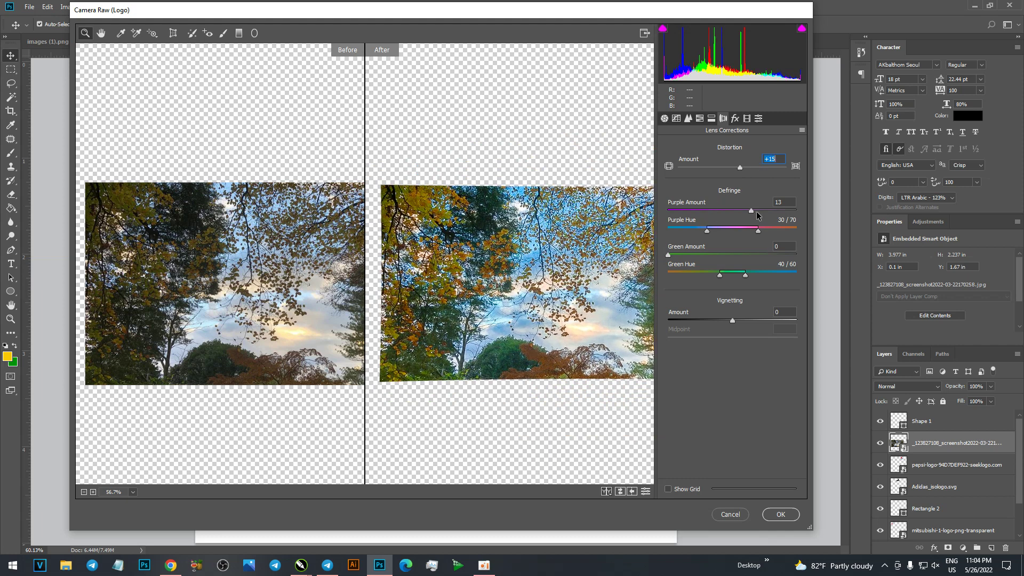
pyautogui.moveTo(746, 213); pyautogui.dragTo(657, 213)
pyautogui.moveTo(740, 169); pyautogui.dragTo(661, 170)
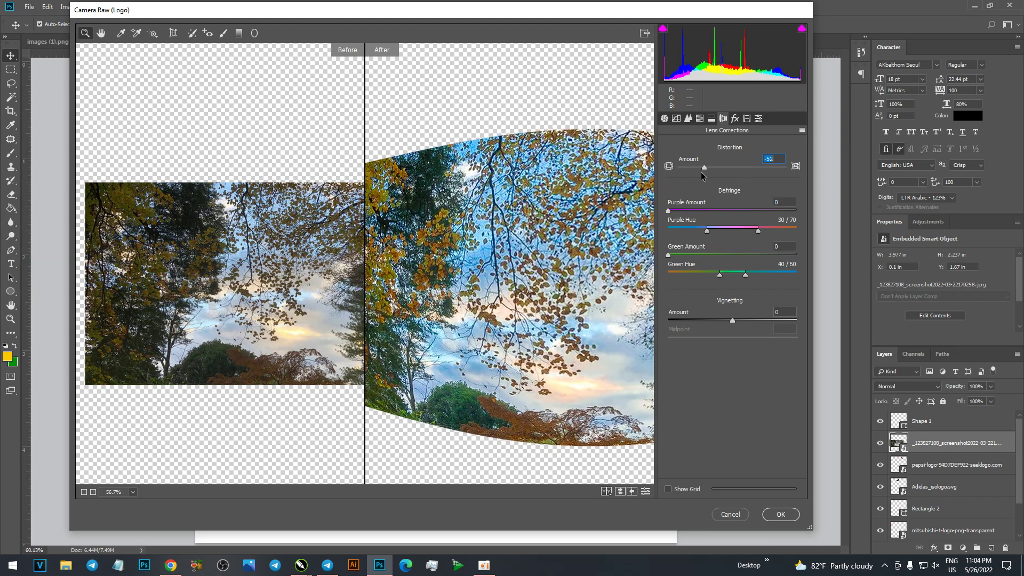
pyautogui.moveTo(662, 170); pyautogui.dragTo(730, 182)
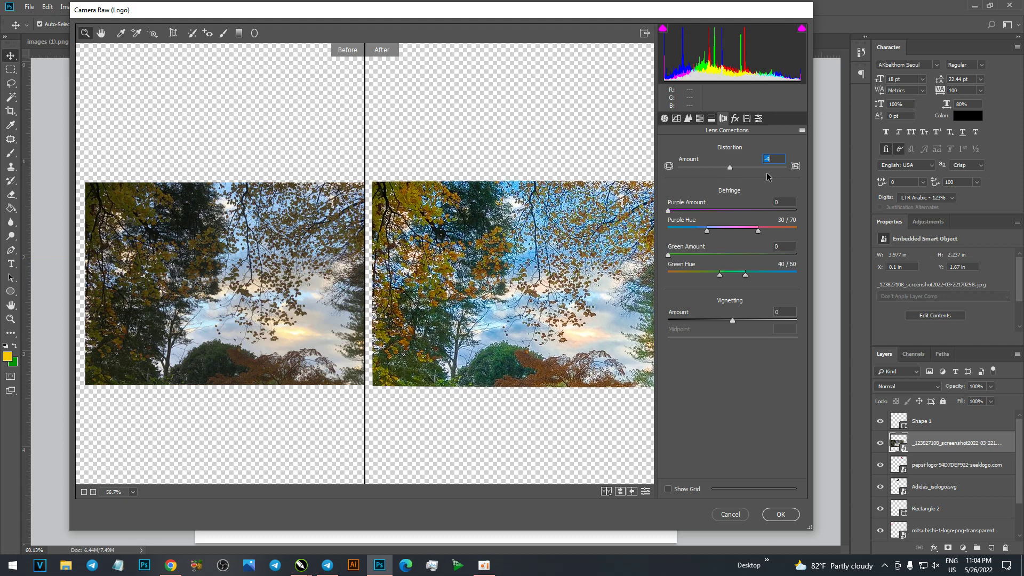
pyautogui.doubleClick(684, 161)
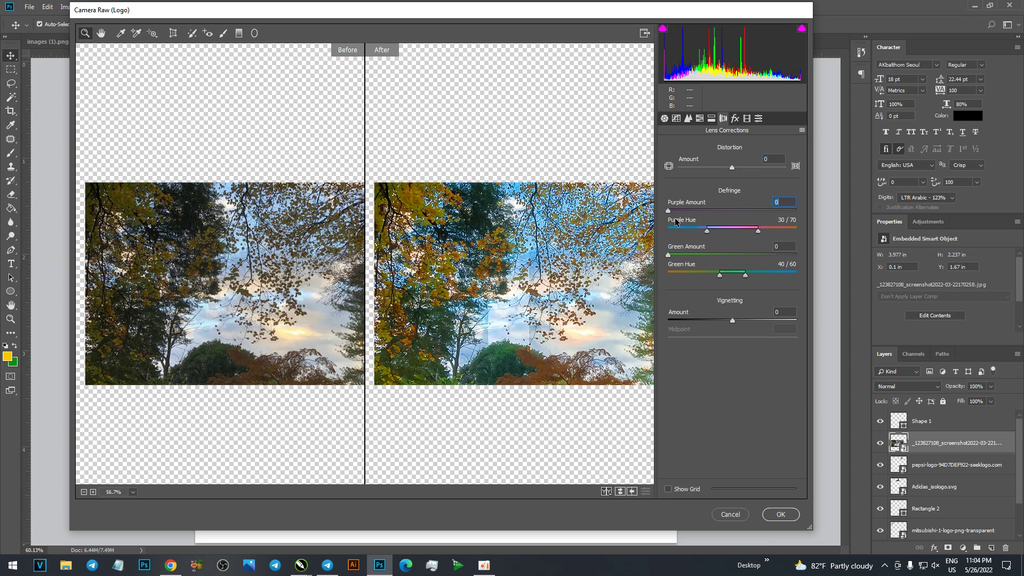
# Test the Defringe Purple Amount, then return it to 0.
pyautogui.moveTo(669, 211); pyautogui.dragTo(700, 216)
pyautogui.moveTo(702, 215)
pyautogui.mouseDown()
pyautogui.moveTo(731, 216)
pyautogui.moveTo(714, 212)
pyautogui.mouseUp()
pyautogui.write('0')
pyautogui.click(736, 118)
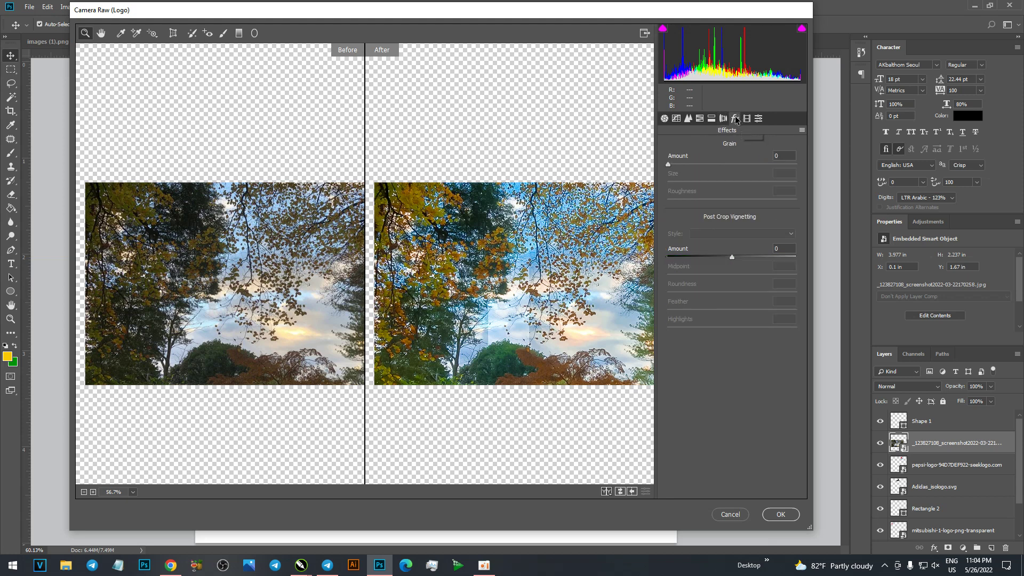
# Set grain Amount 39, Size 28, Roughness 90 and a post-crop vignette of -97.
pyautogui.moveTo(670, 165); pyautogui.dragTo(695, 165)
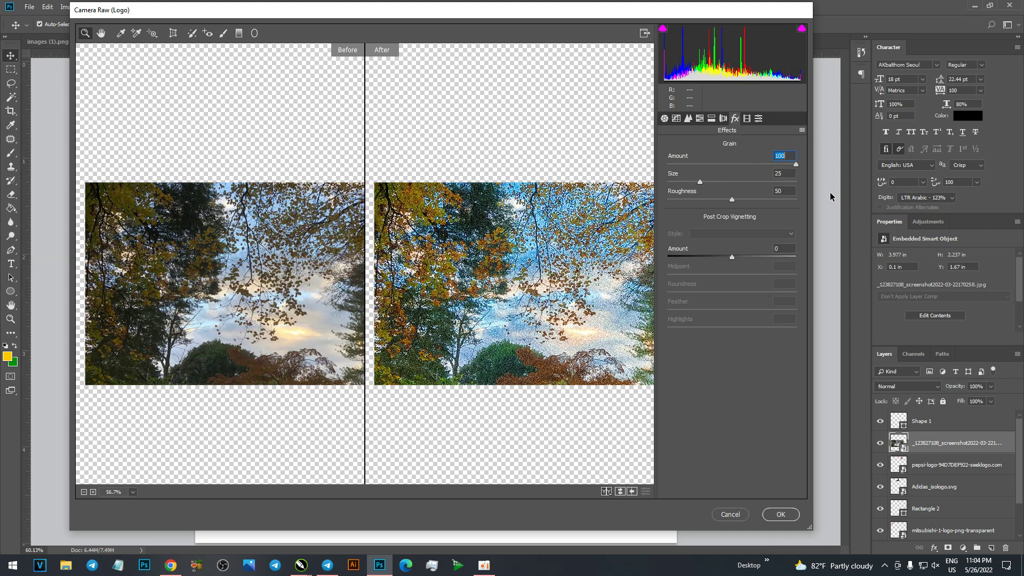
pyautogui.moveTo(764, 184)
pyautogui.mouseDown()
pyautogui.moveTo(674, 191)
pyautogui.moveTo(721, 201)
pyautogui.moveTo(727, 182)
pyautogui.moveTo(799, 218)
pyautogui.moveTo(658, 200)
pyautogui.mouseUp()
pyautogui.moveTo(597, 187); pyautogui.dragTo(677, 191)
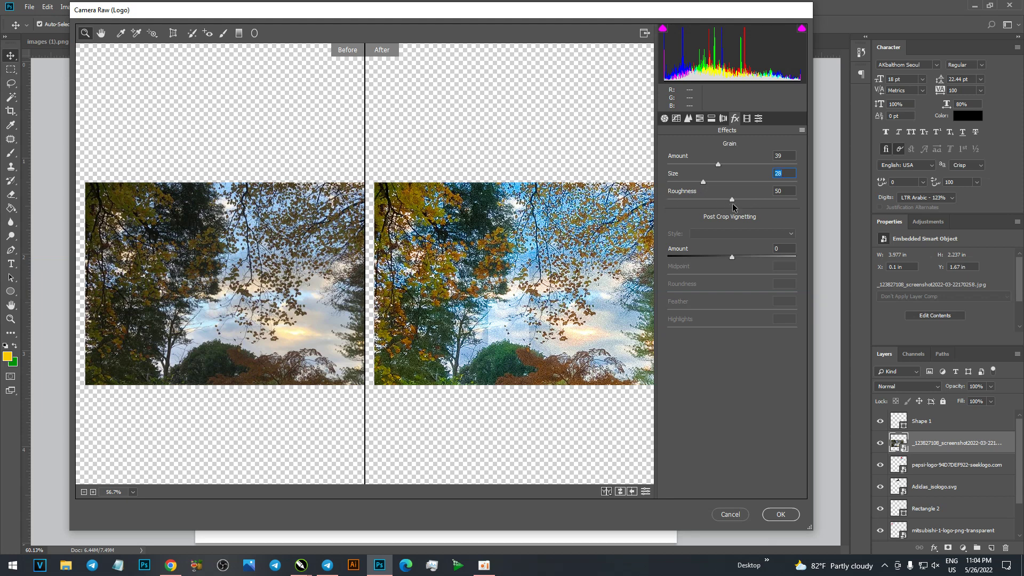
pyautogui.moveTo(732, 200); pyautogui.dragTo(784, 218)
pyautogui.moveTo(729, 259); pyautogui.dragTo(774, 261)
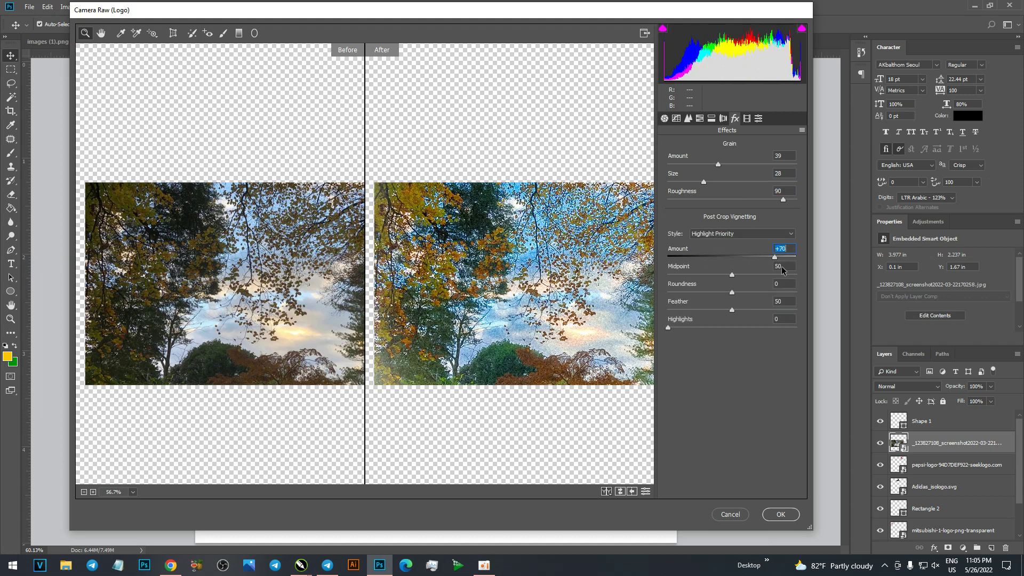
pyautogui.moveTo(699, 255)
pyautogui.mouseDown()
pyautogui.moveTo(754, 257)
pyautogui.moveTo(671, 261)
pyautogui.mouseUp()
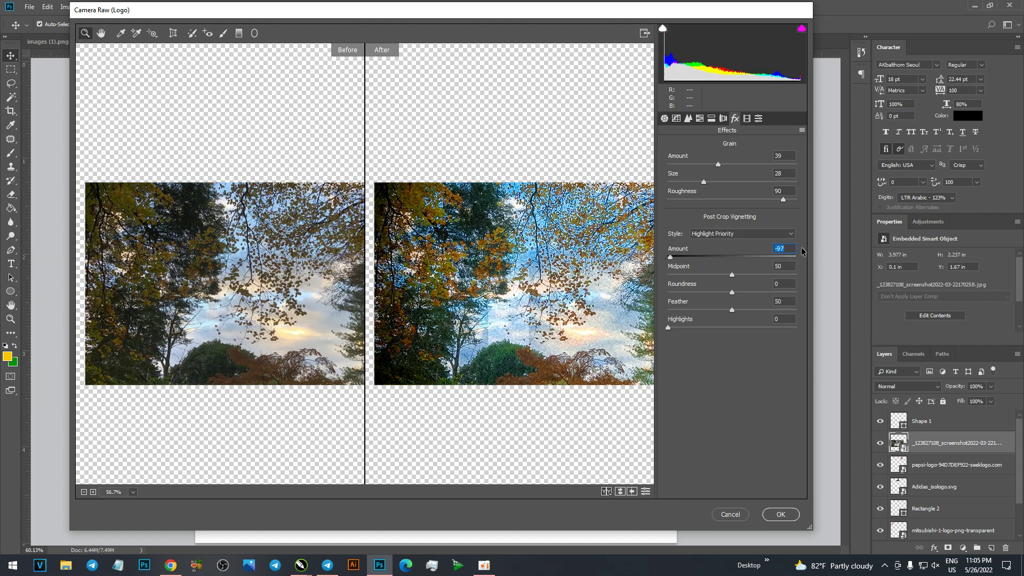
# Switch the post-crop vignette style to Paint Overlay with Amount -100.
pyautogui.click(782, 234)
pyautogui.click(706, 251)
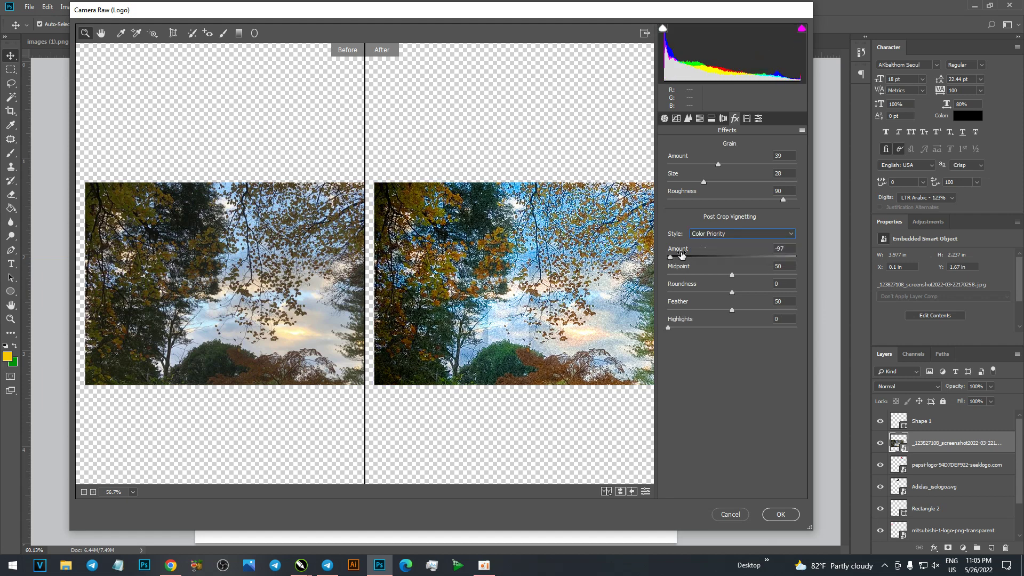
pyautogui.moveTo(671, 257); pyautogui.dragTo(717, 258)
pyautogui.write('-100')
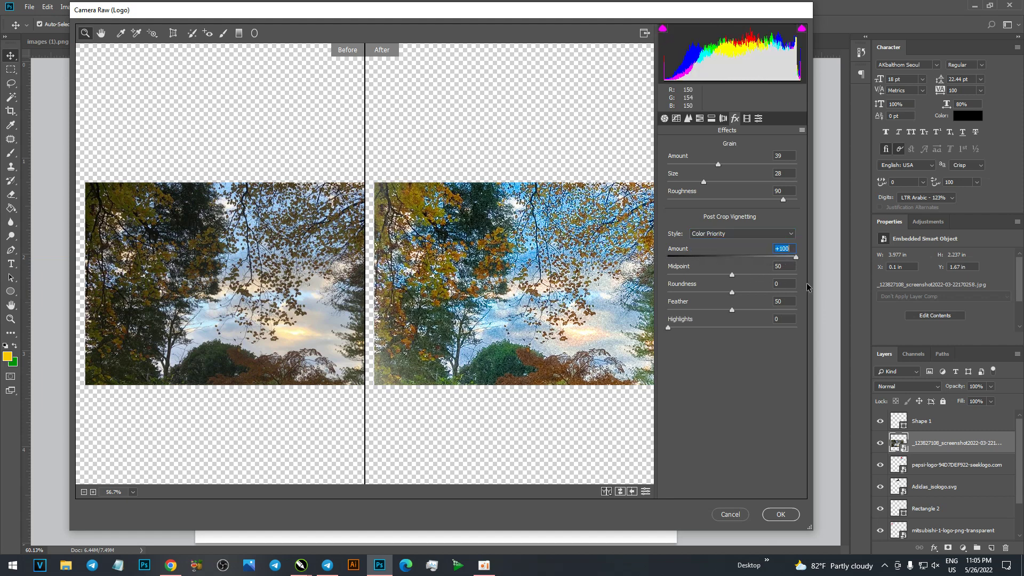
pyautogui.click(770, 234)
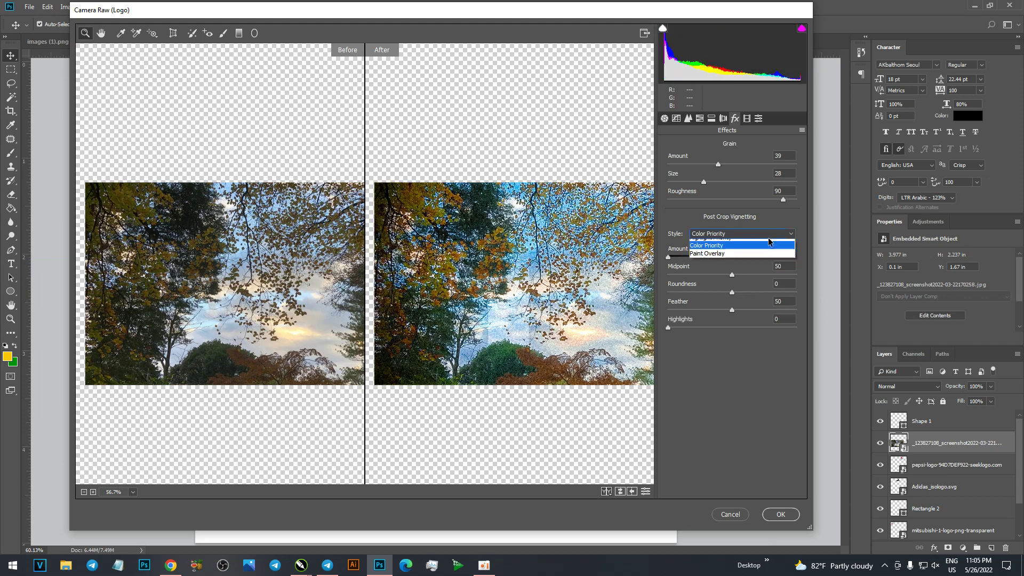
pyautogui.click(698, 262)
pyautogui.moveTo(668, 257); pyautogui.dragTo(849, 290)
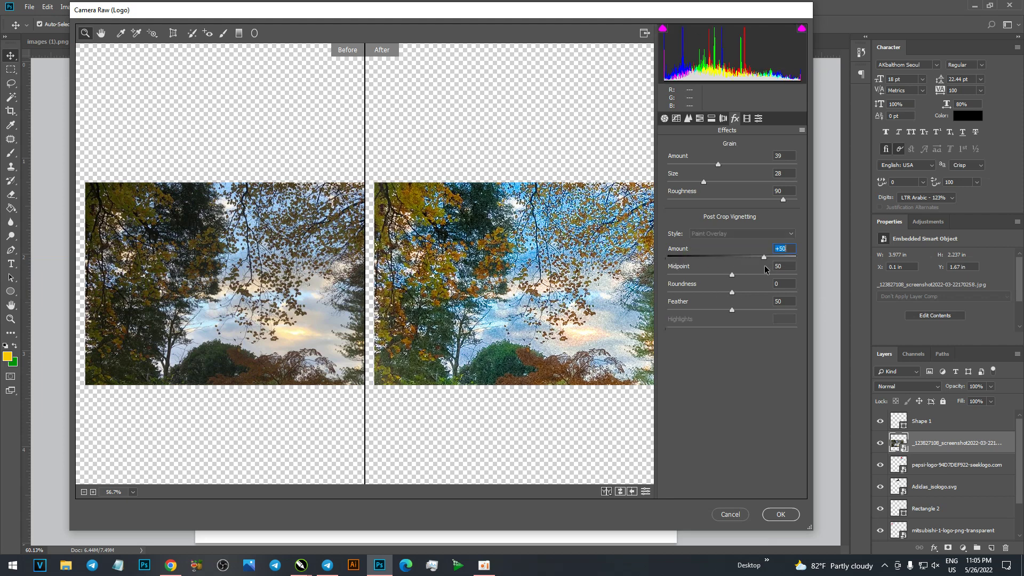
pyautogui.write('-100')
# Tune the vignette Amount to -19 and Midpoint to 5.
pyautogui.moveTo(732, 275)
pyautogui.mouseDown()
pyautogui.moveTo(753, 280)
pyautogui.moveTo(690, 275)
pyautogui.moveTo(737, 275)
pyautogui.moveTo(755, 293)
pyautogui.moveTo(746, 293)
pyautogui.mouseUp()
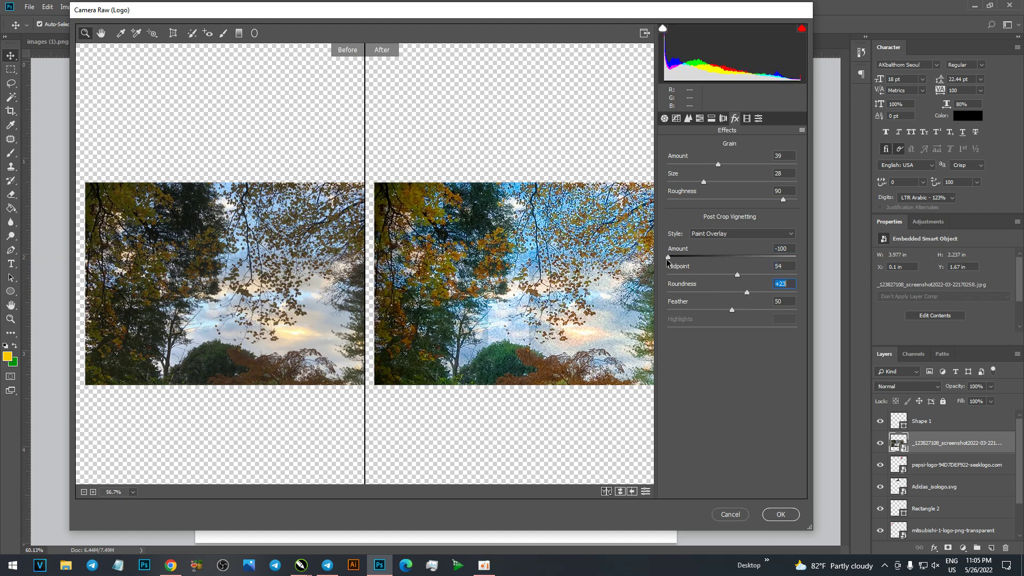
pyautogui.moveTo(669, 258); pyautogui.dragTo(795, 257)
pyautogui.moveTo(737, 275); pyautogui.dragTo(694, 276)
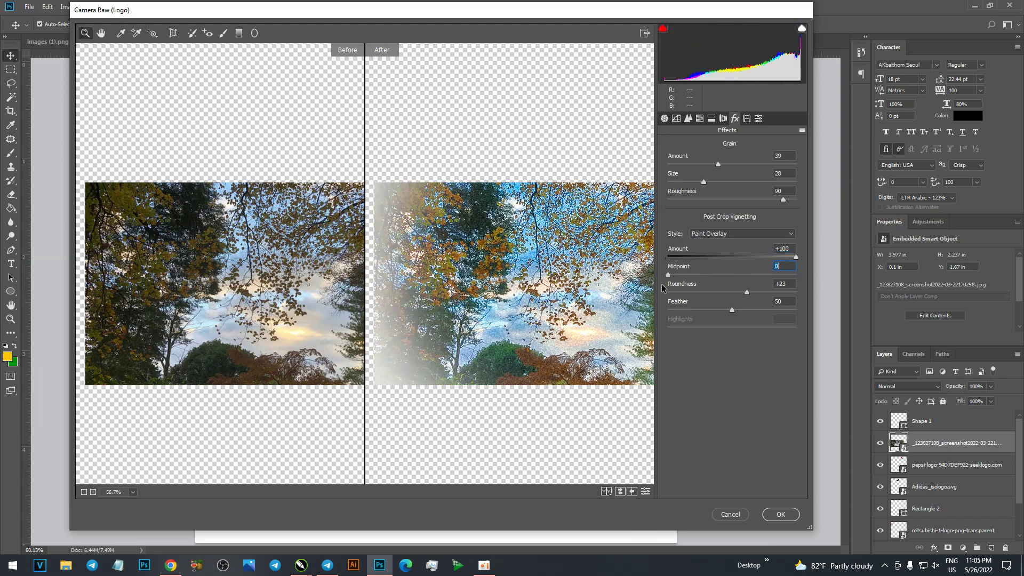
pyautogui.moveTo(691, 278); pyautogui.dragTo(712, 275)
pyautogui.write('0')
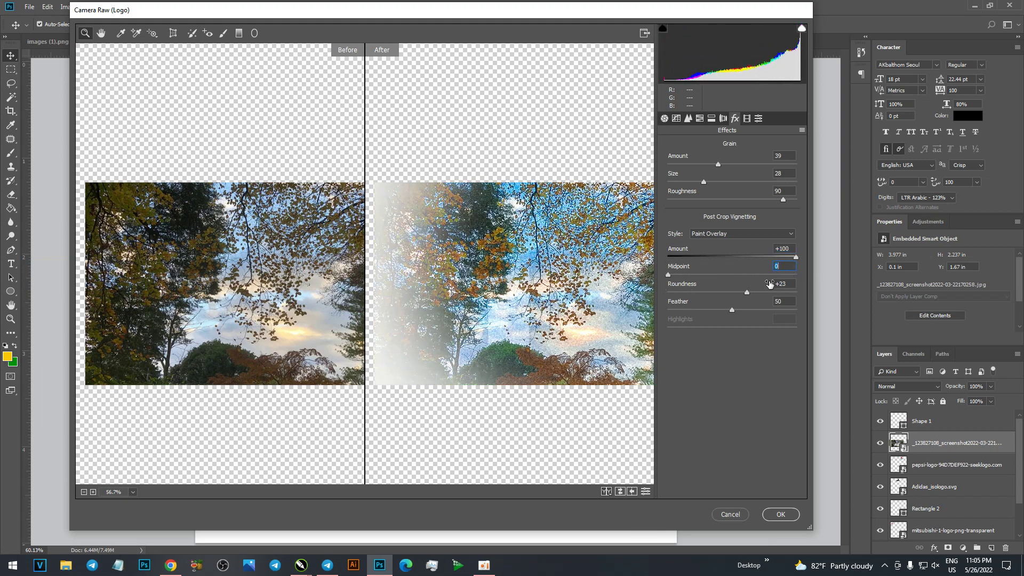
pyautogui.moveTo(795, 258); pyautogui.dragTo(736, 258)
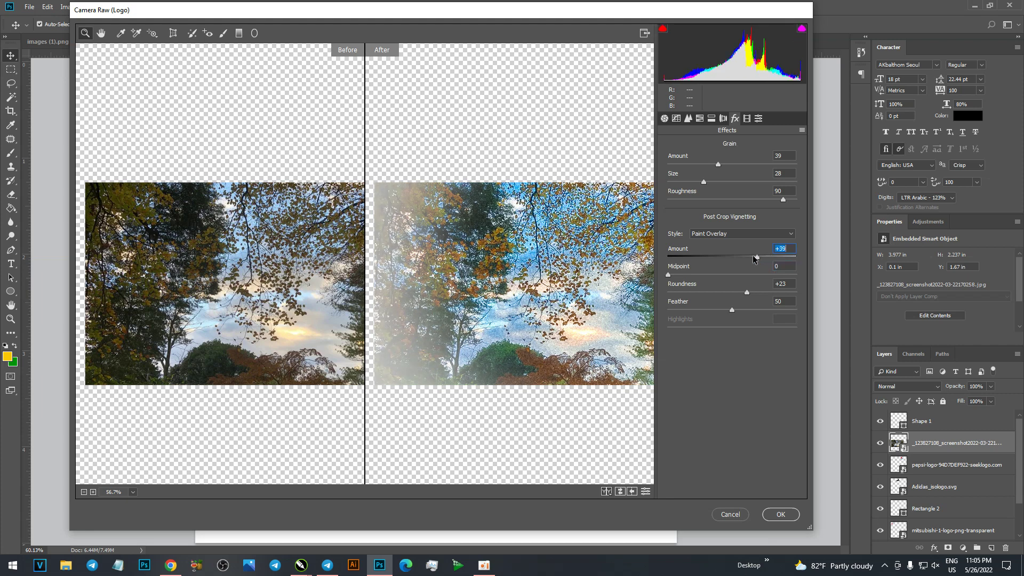
pyautogui.moveTo(668, 274); pyautogui.dragTo(715, 275)
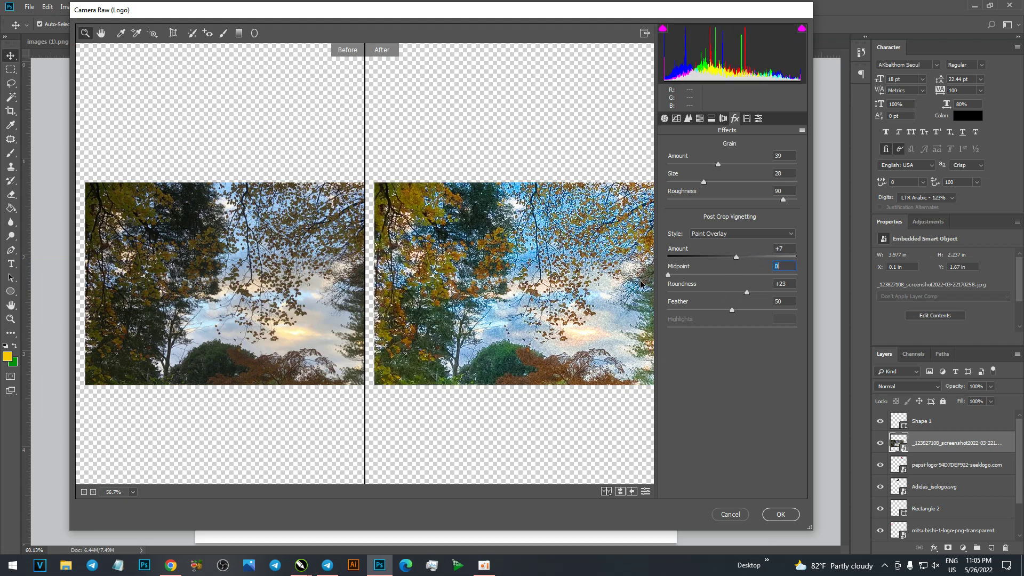
pyautogui.click(726, 276)
pyautogui.moveTo(736, 257)
pyautogui.mouseDown()
pyautogui.moveTo(750, 252)
pyautogui.moveTo(719, 257)
pyautogui.moveTo(758, 282)
pyautogui.moveTo(674, 276)
pyautogui.mouseUp()
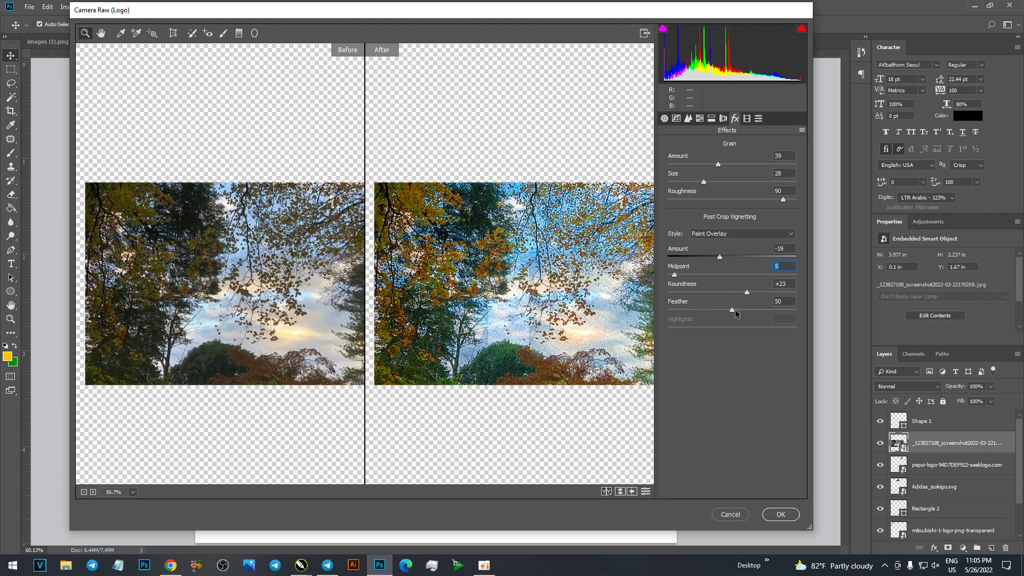
# Set vignette Roundness to +3 and Feather to 0.
pyautogui.moveTo(734, 310); pyautogui.dragTo(791, 313)
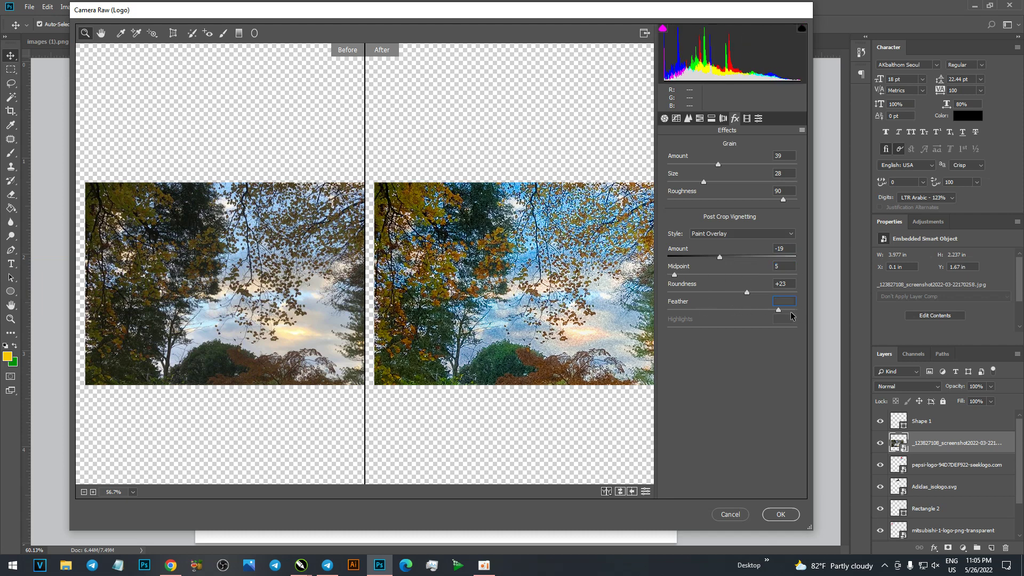
pyautogui.moveTo(792, 316); pyautogui.dragTo(667, 312)
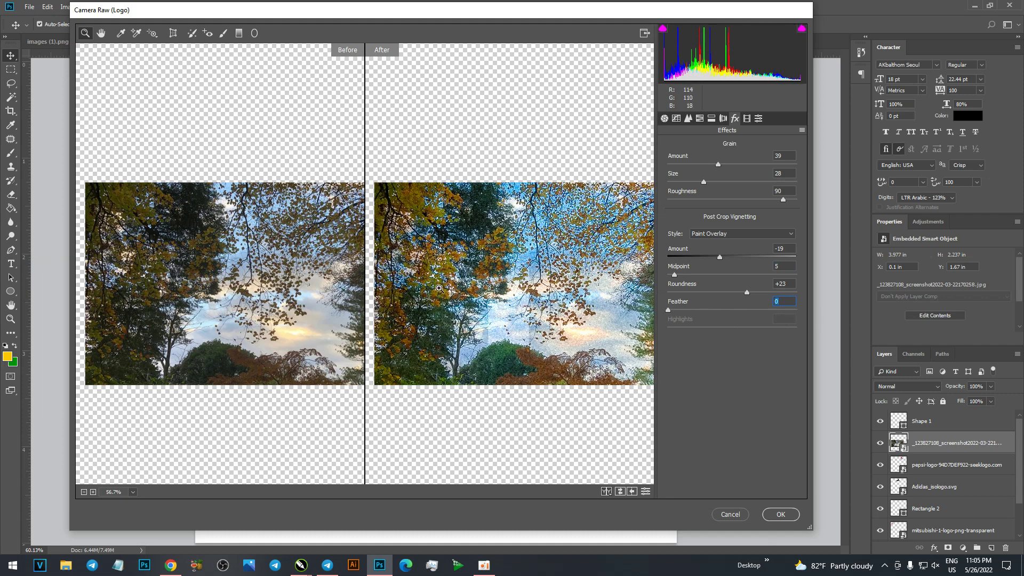
pyautogui.moveTo(748, 293)
pyautogui.mouseDown()
pyautogui.moveTo(780, 294)
pyautogui.moveTo(734, 293)
pyautogui.mouseUp()
pyautogui.moveTo(667, 310); pyautogui.dragTo(766, 308)
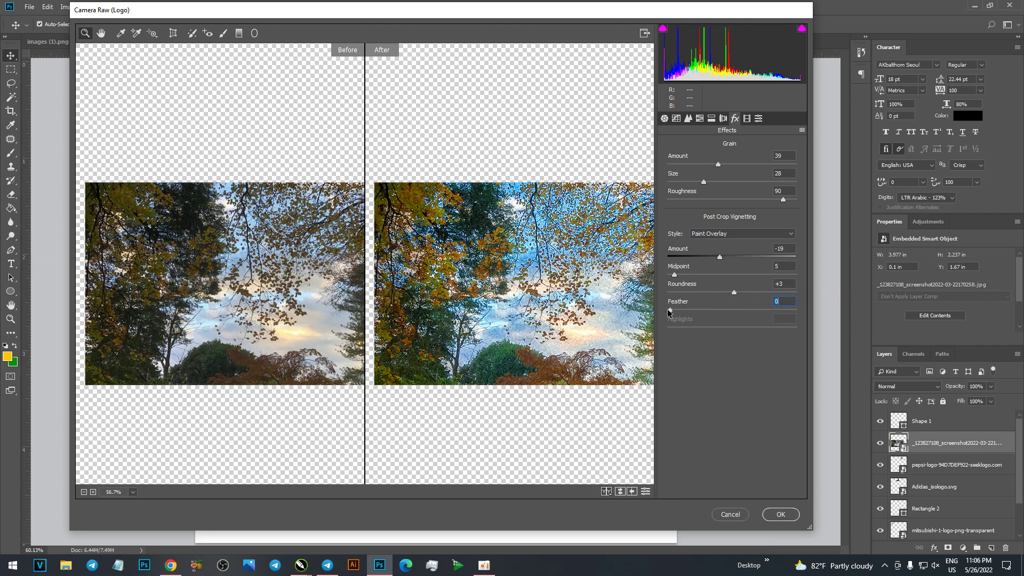
pyautogui.write('0')
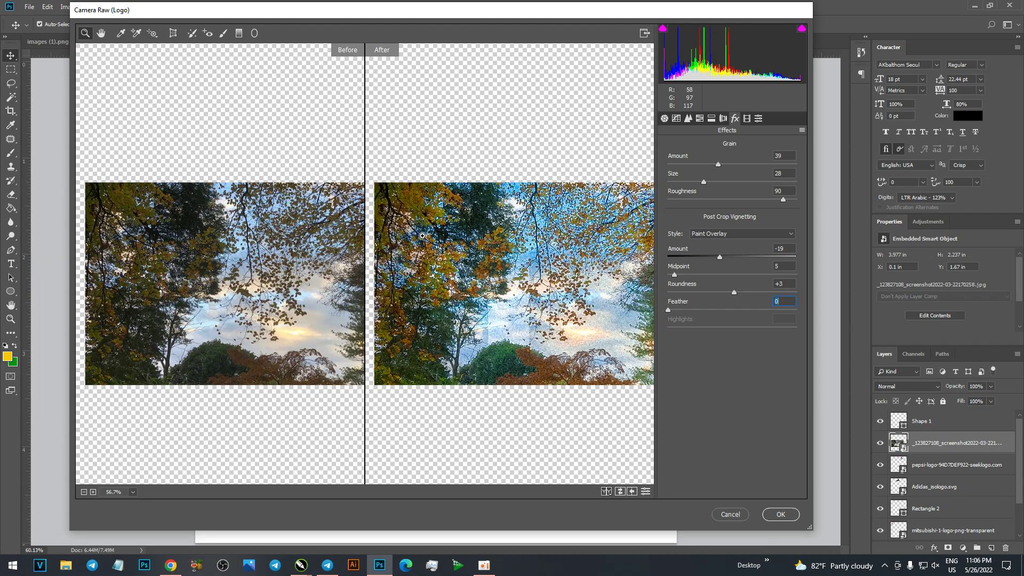
# Set Calibration Shadows Tint to -35 and Red Primary Hue to 33.
pyautogui.click(746, 119)
pyautogui.moveTo(732, 187); pyautogui.dragTo(775, 187)
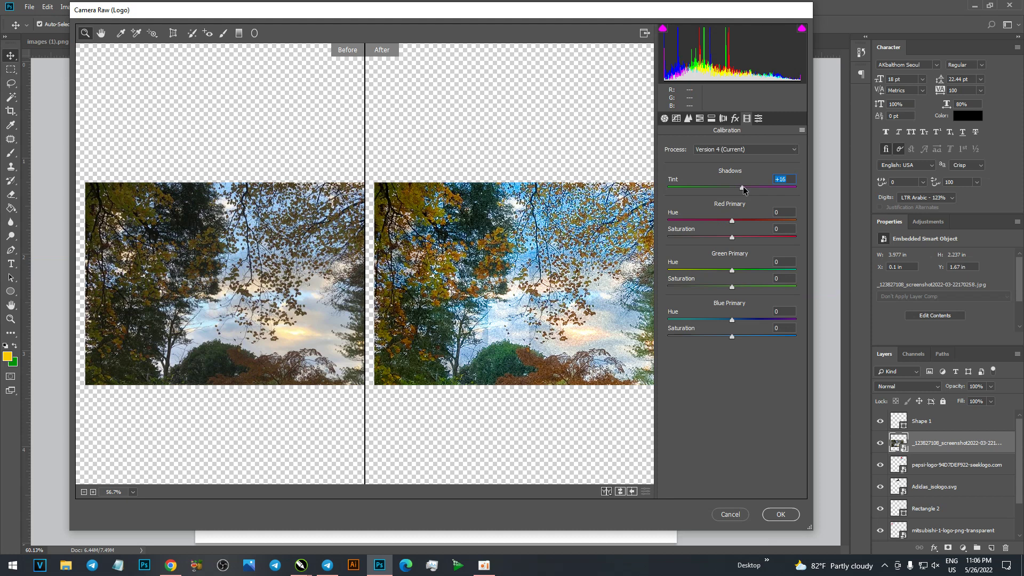
pyautogui.write('-35')
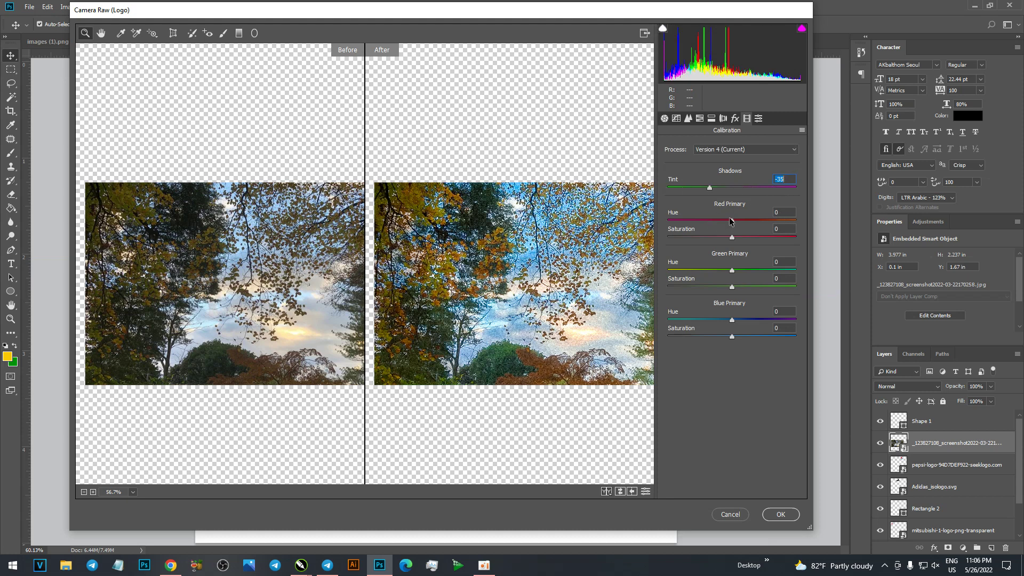
pyautogui.moveTo(732, 220); pyautogui.dragTo(763, 220)
pyautogui.write('33')
pyautogui.press('Return')
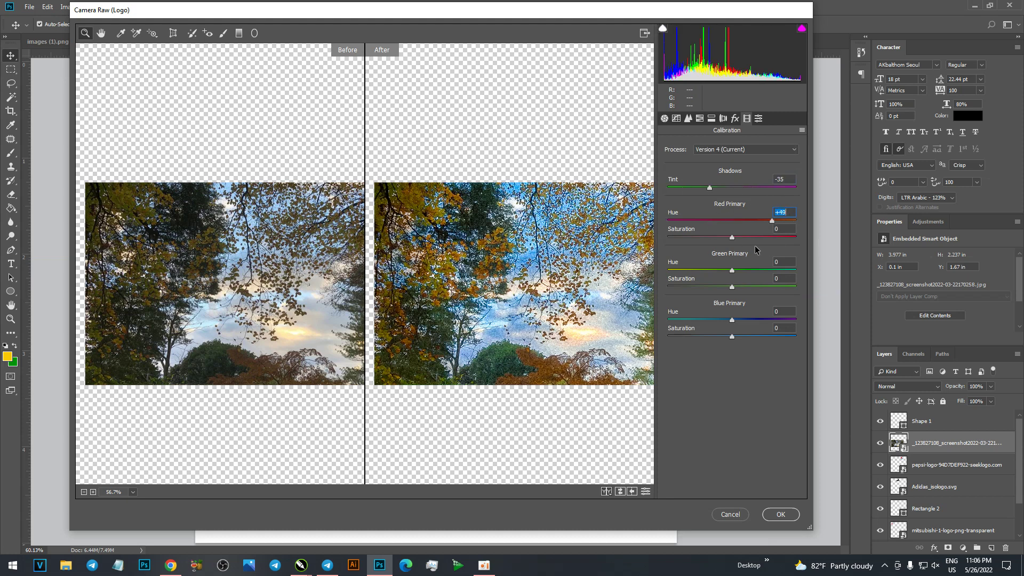
pyautogui.click(758, 119)
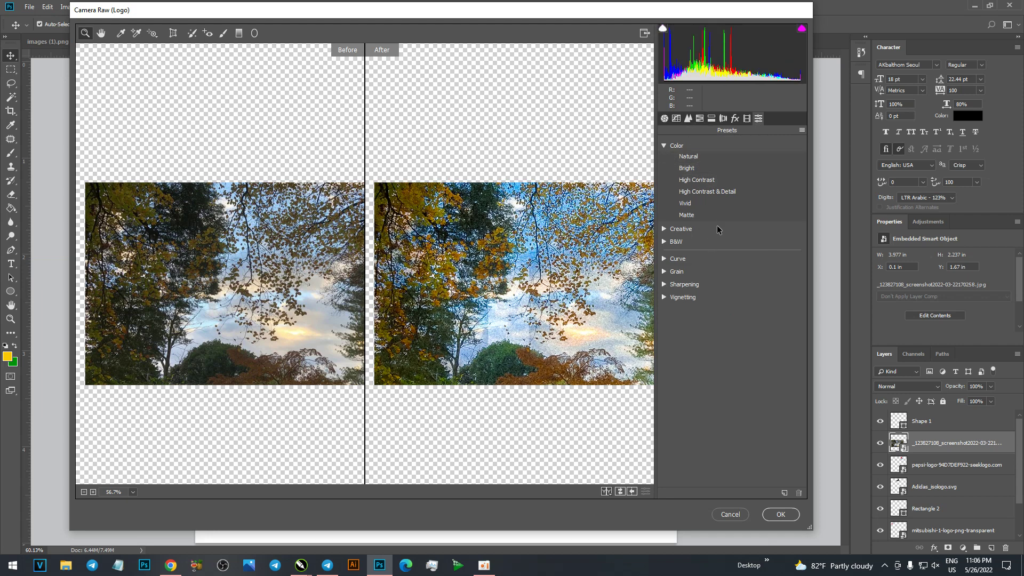
# Try the Vivid, Heavy grain and High Contrast presets, ending on the Matte colour preset.
pyautogui.click(718, 203)
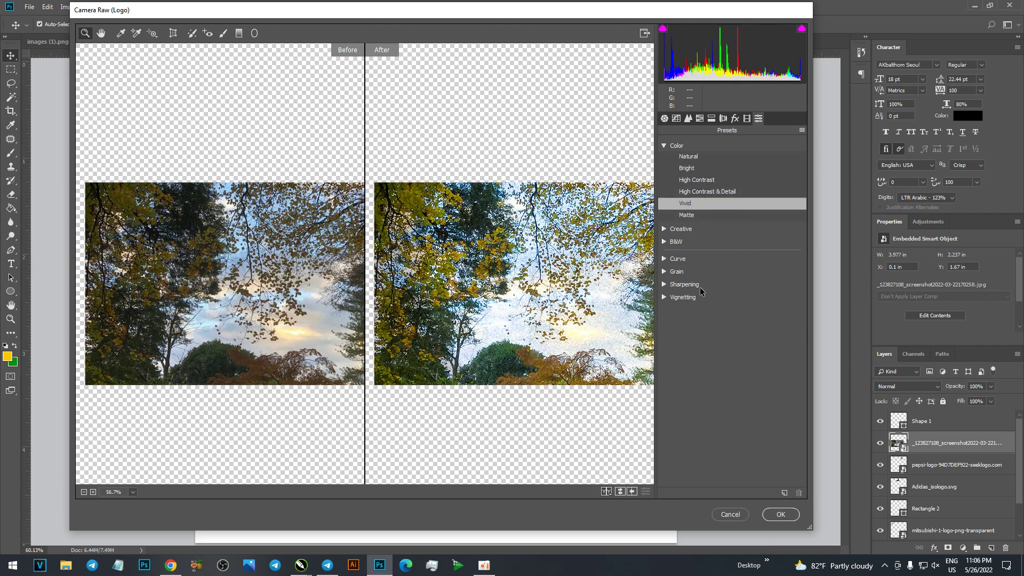
pyautogui.click(673, 273)
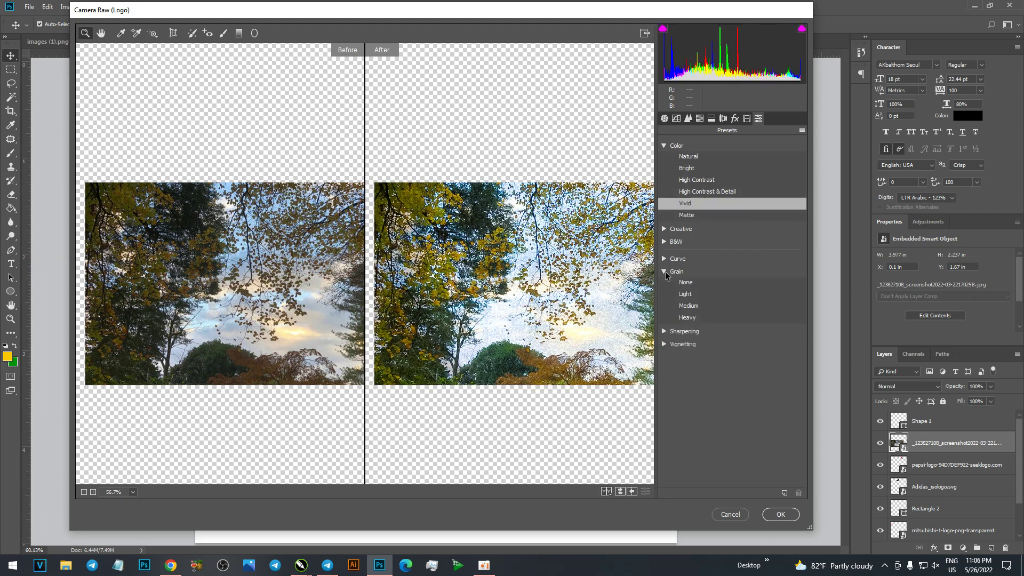
pyautogui.click(690, 282)
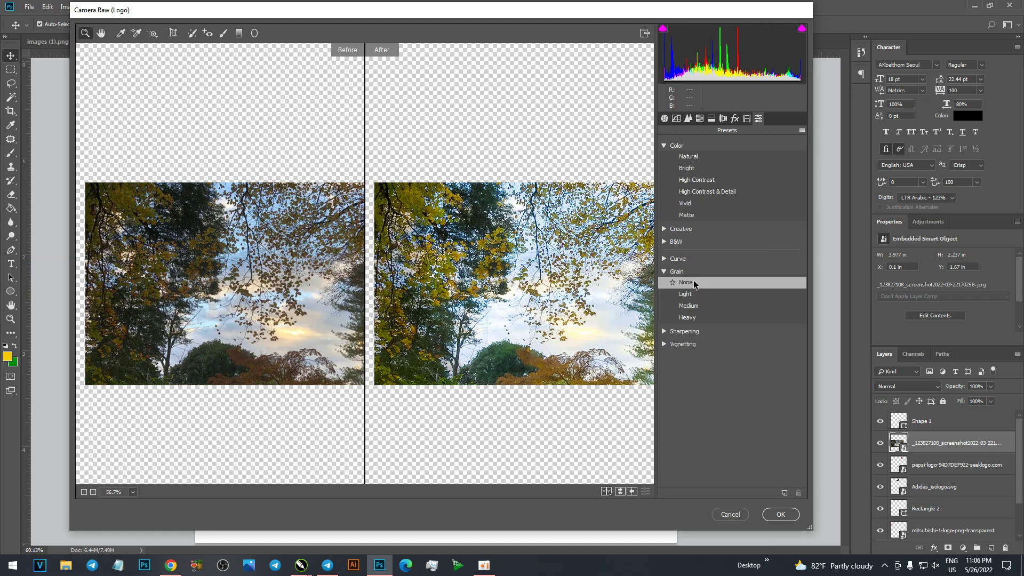
pyautogui.click(693, 318)
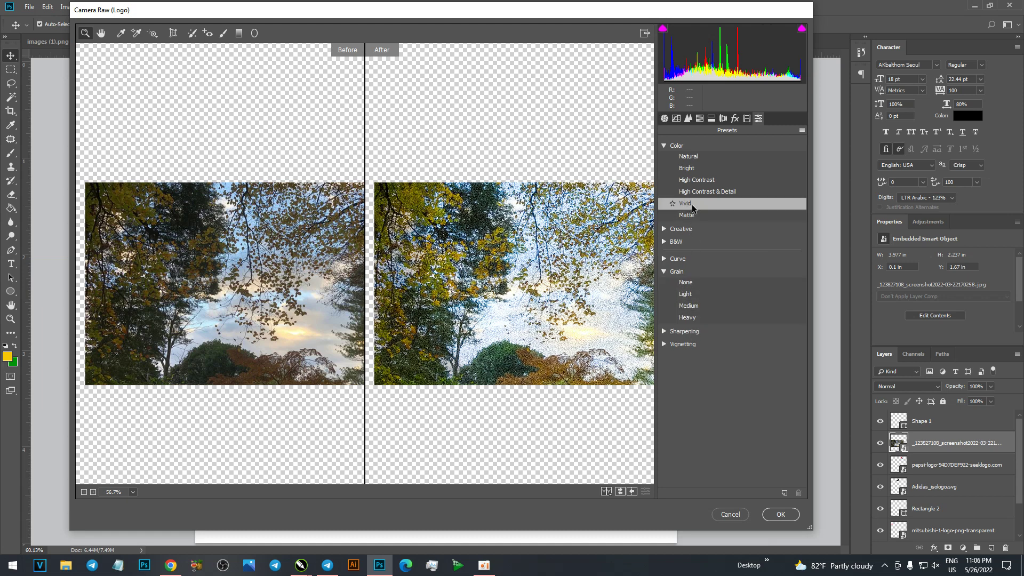
pyautogui.click(696, 180)
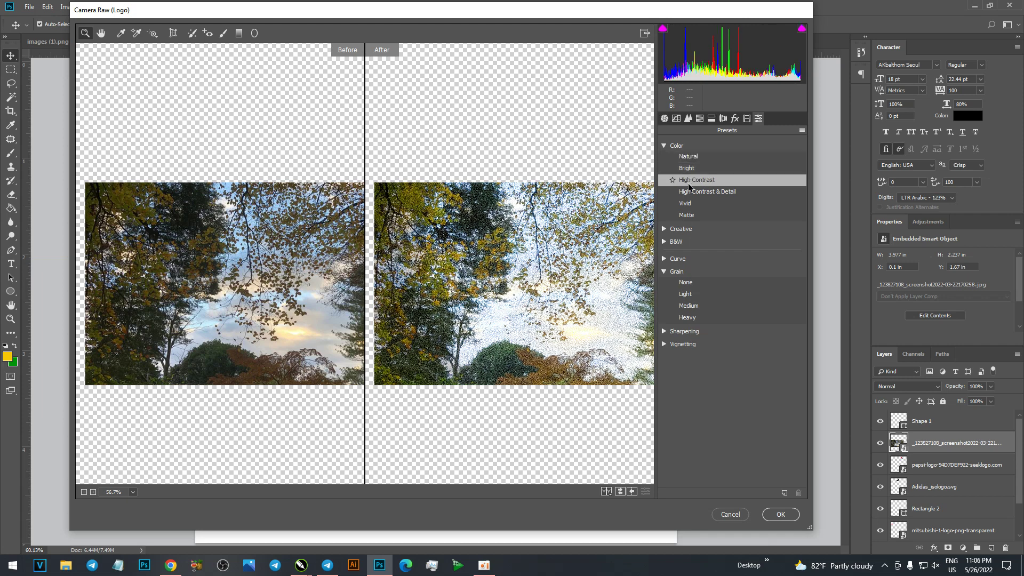
pyautogui.click(687, 215)
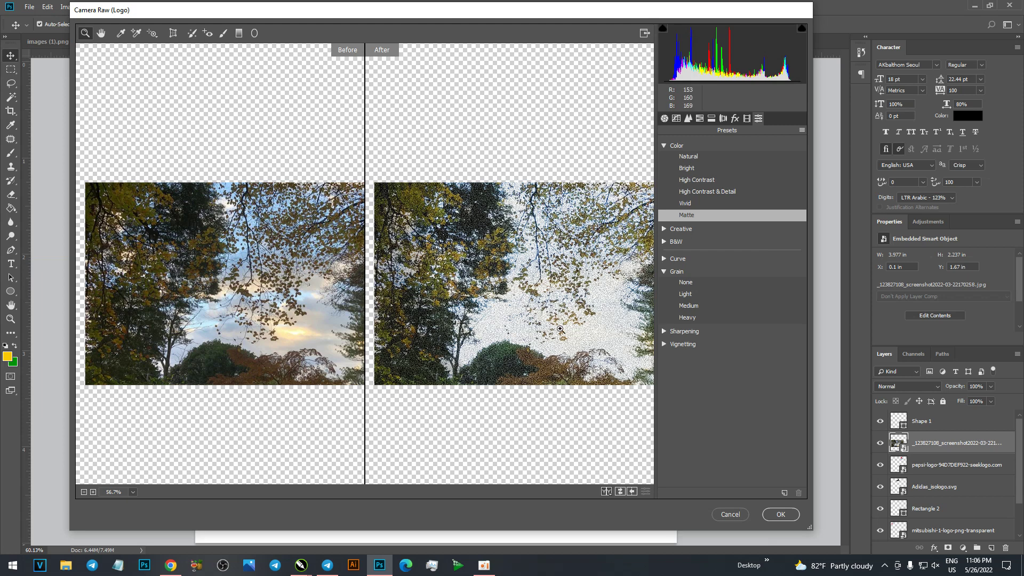
# In Camera Raw's Tone Curve, shift the Parametric region splits to the right.
pyautogui.click(676, 118)
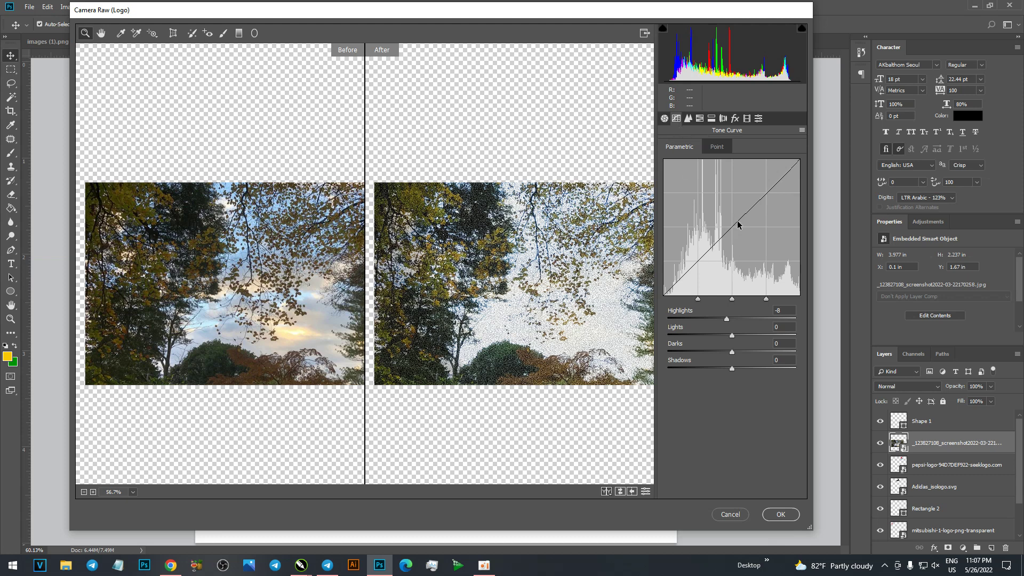
pyautogui.moveTo(698, 298)
pyautogui.moveTo(699, 299)
pyautogui.mouseDown()
pyautogui.moveTo(677, 299)
pyautogui.moveTo(770, 299)
pyautogui.mouseUp()
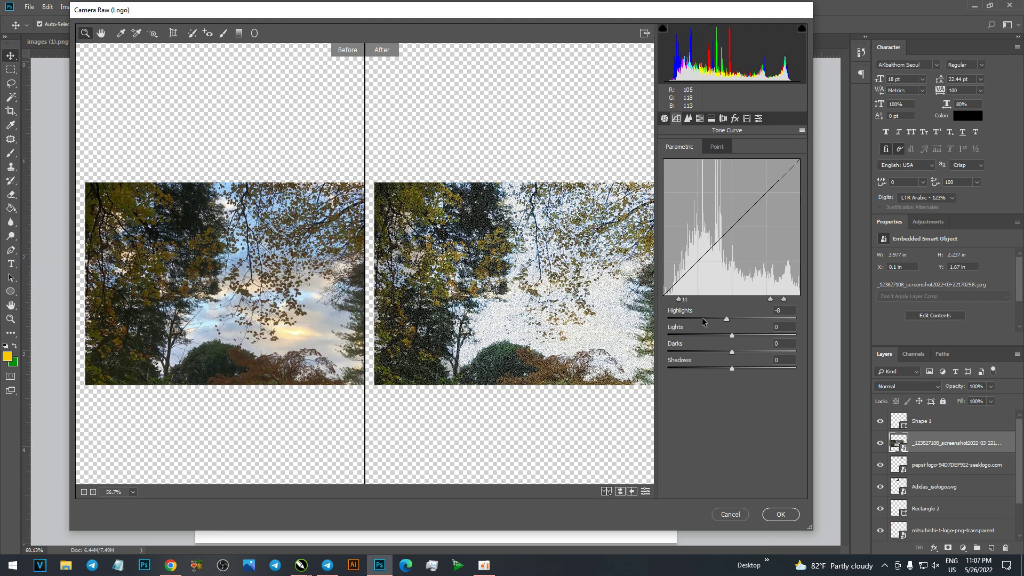
pyautogui.moveTo(677, 299)
pyautogui.mouseDown()
pyautogui.moveTo(760, 299)
pyautogui.moveTo(734, 299)
pyautogui.mouseUp()
# Add a Point-curve control point pulled down for contrast, then cancel Camera Raw to discard the edits.
pyautogui.click(716, 149)
pyautogui.click(735, 263)
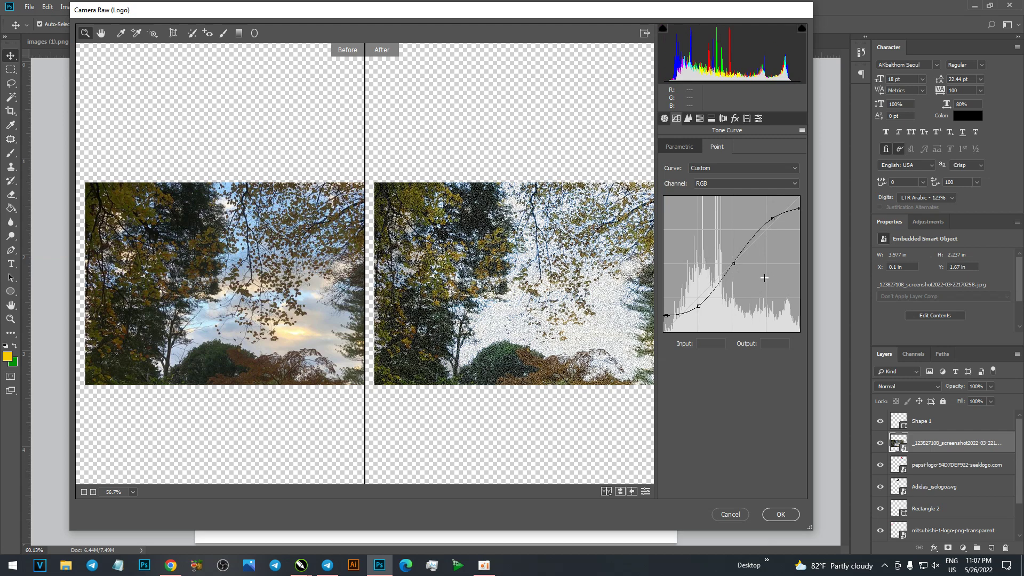
pyautogui.moveTo(770, 278); pyautogui.dragTo(746, 270)
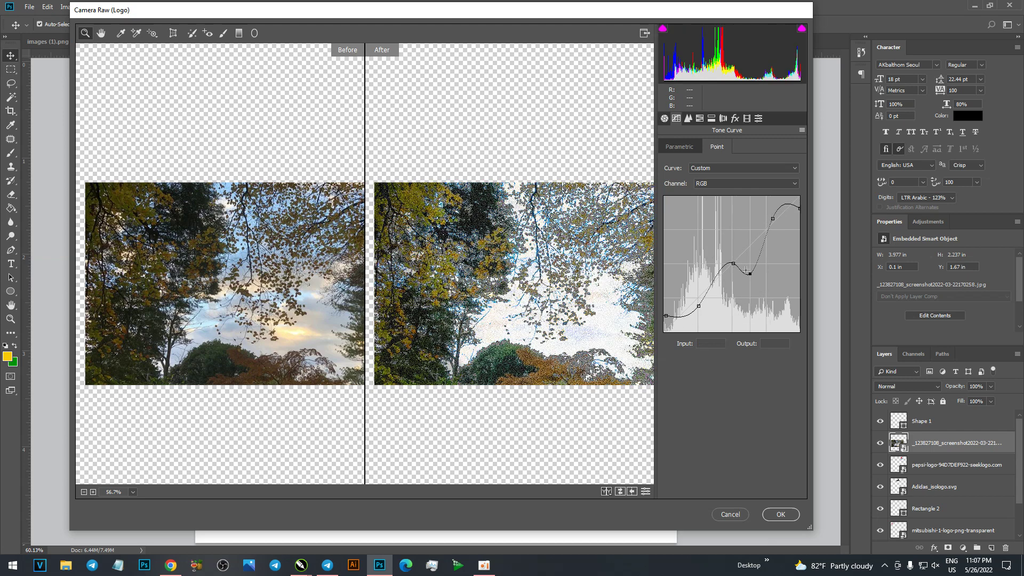
pyautogui.click(730, 515)
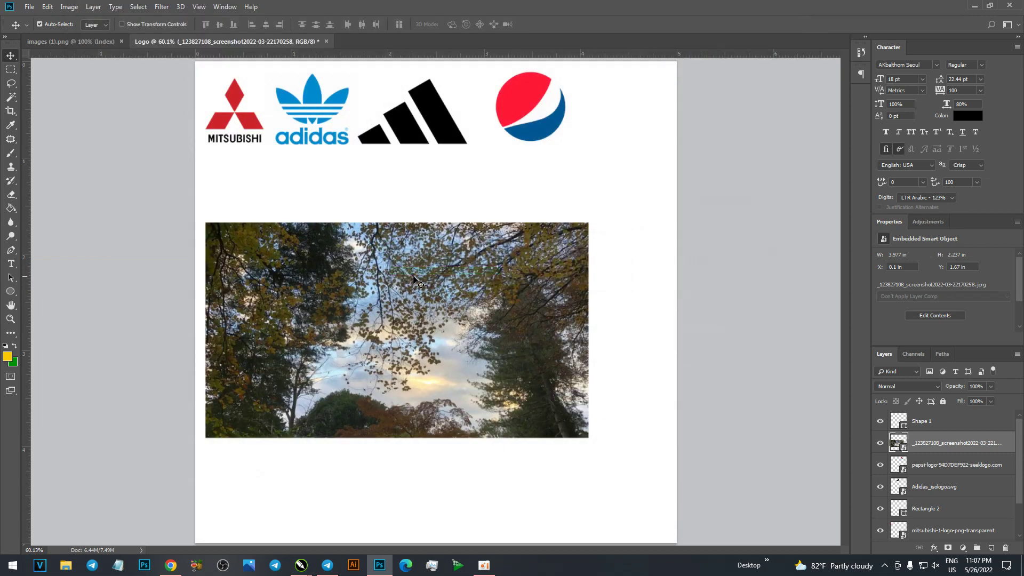
# Delete the tree photo layer and switch to the browser's 'nature' image results.
pyautogui.press('Delete')
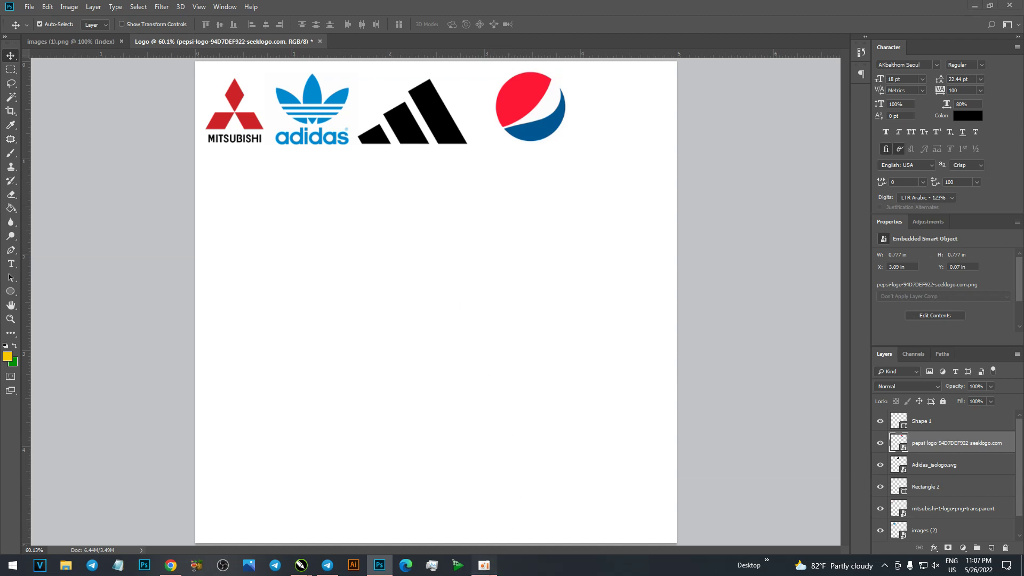
pyautogui.click(484, 565)
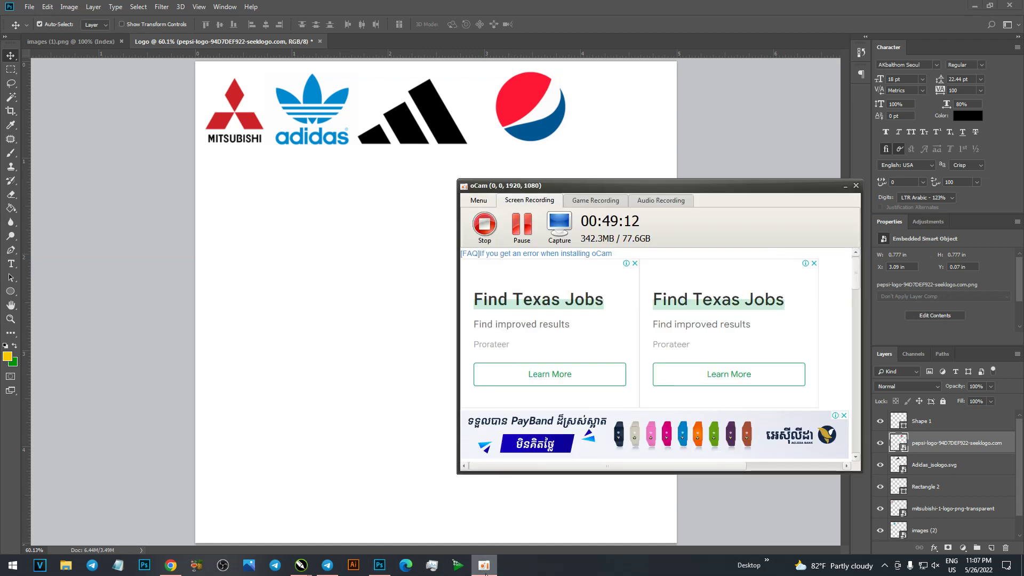
pyautogui.click(484, 565)
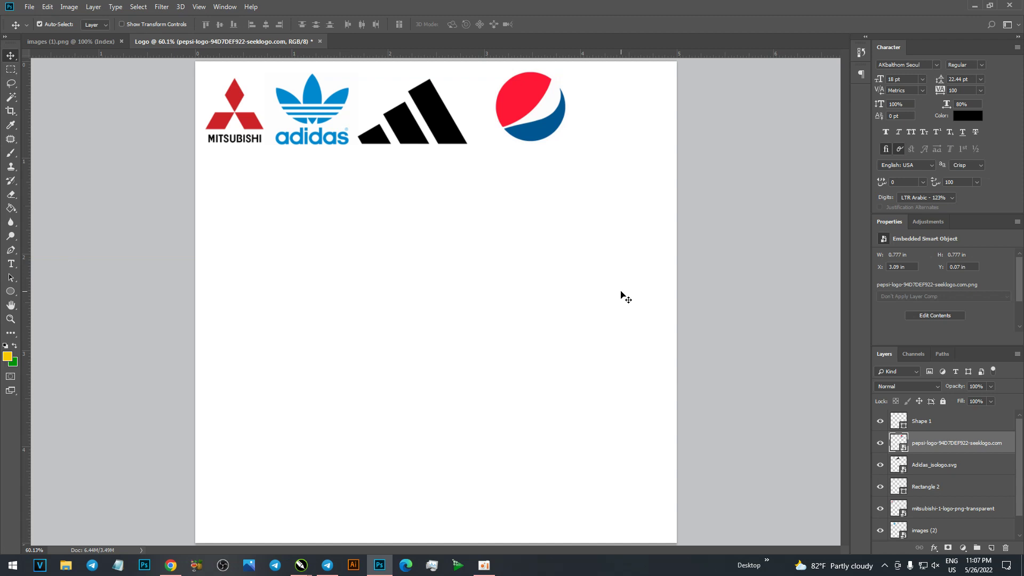
pyautogui.click(170, 564)
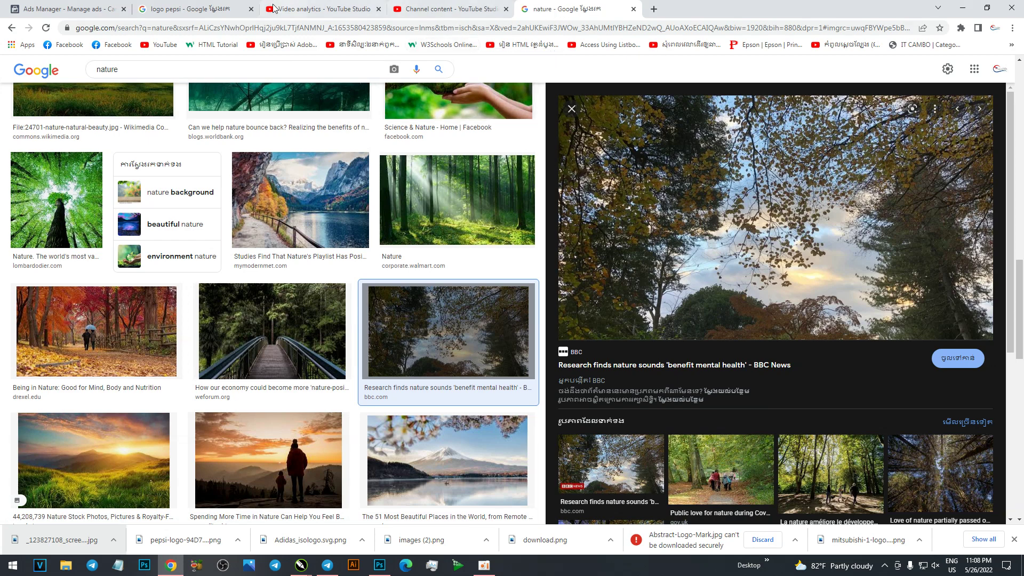
# In the 'logo pepsi' tab, close the search-by-image panel and search for 'logo' instead.
pyautogui.click(191, 7)
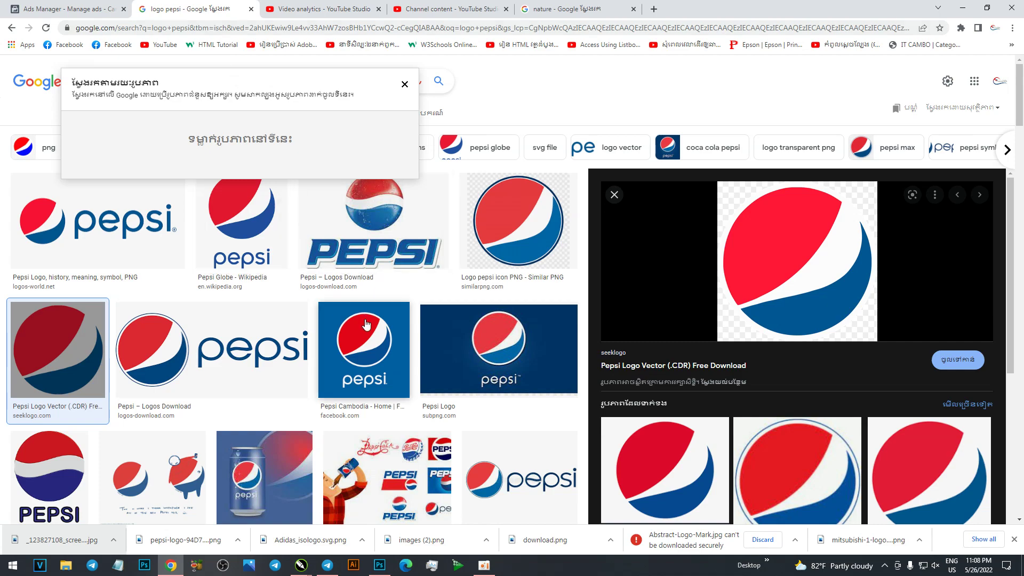
pyautogui.scroll(-5, 365, 332)
pyautogui.scroll(3, 365, 332)
pyautogui.scroll(3, 329, 290)
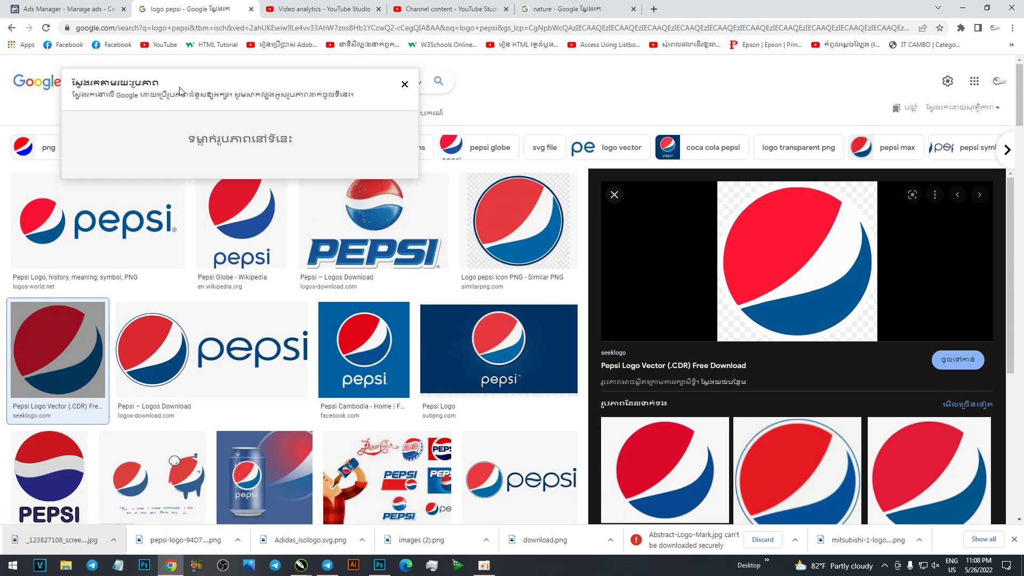
pyautogui.click(403, 84)
pyautogui.moveTo(136, 80); pyautogui.dragTo(9, 85)
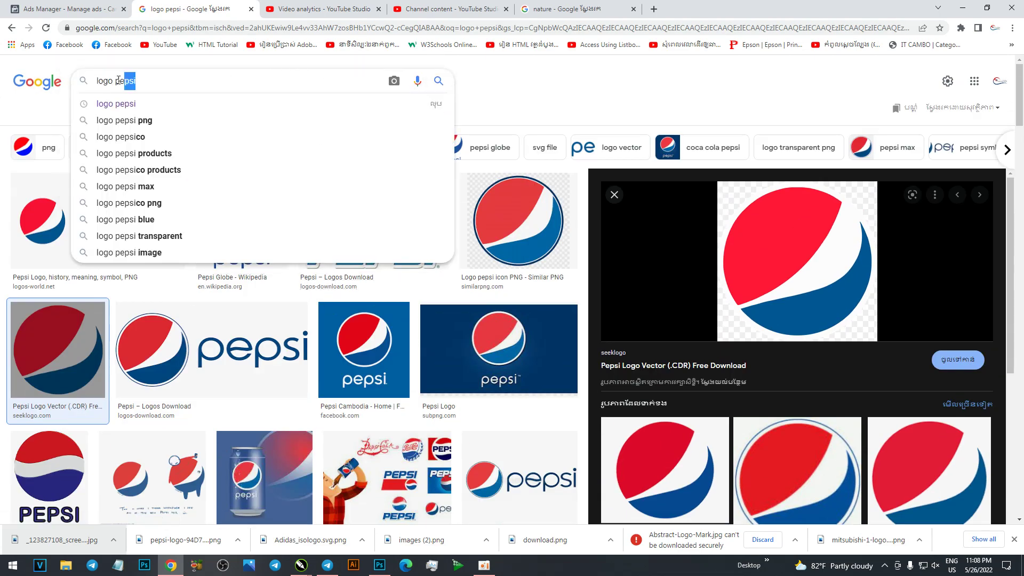
pyautogui.write('logo')
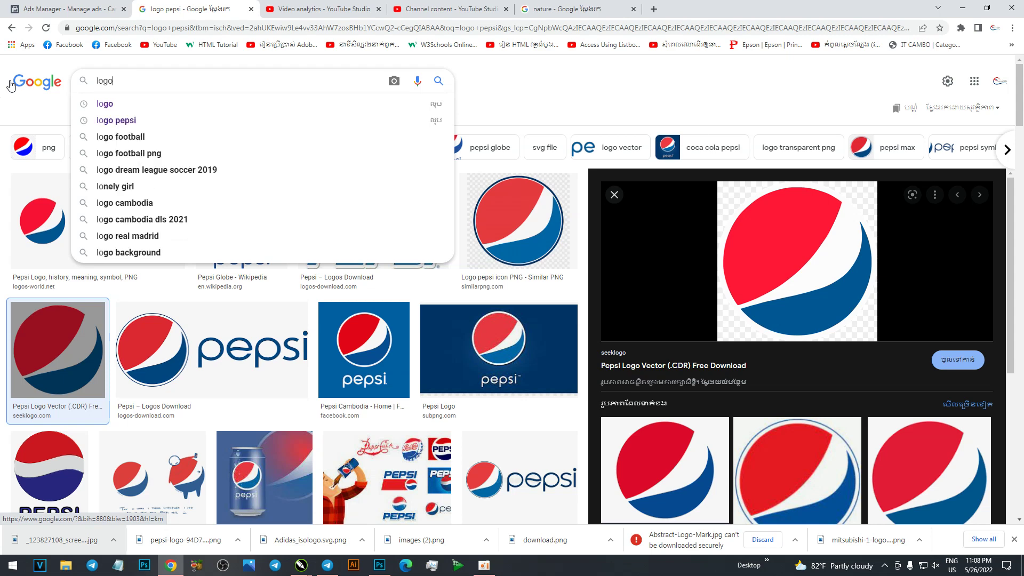
pyautogui.press('Return')
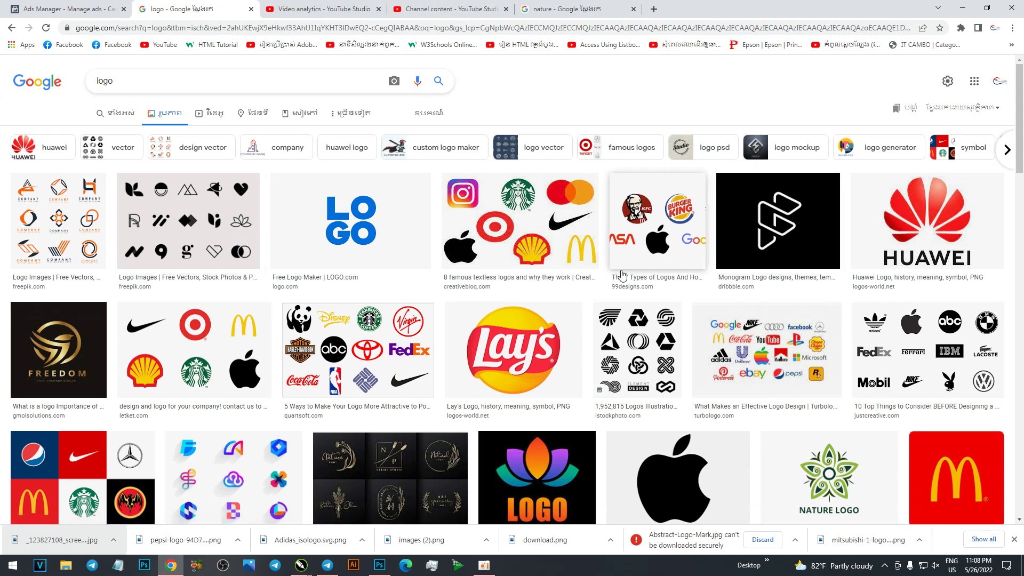
# Scroll down through the 'logo' image results and load more of them.
pyautogui.scroll(-10, 256, 424)
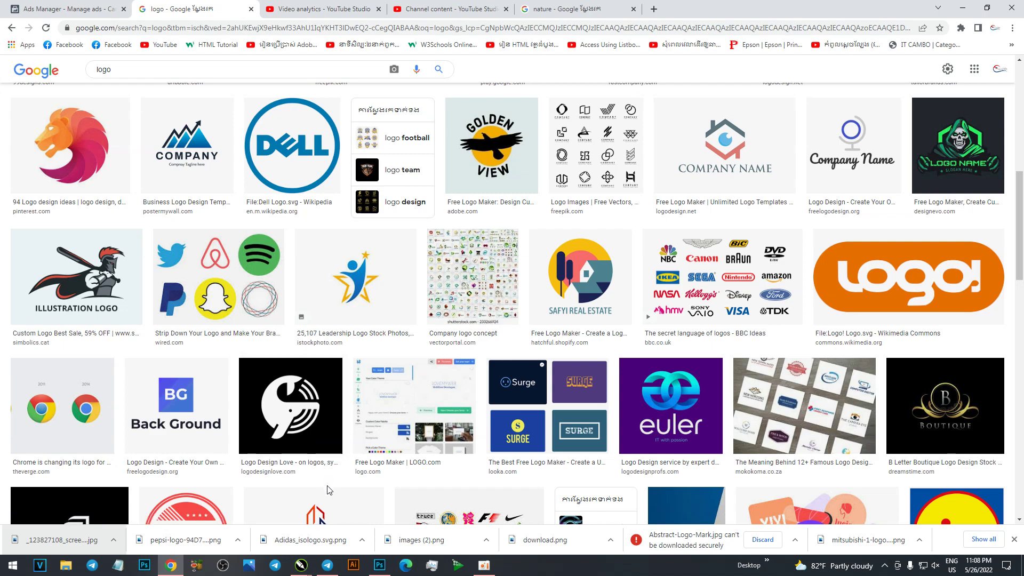
pyautogui.scroll(-5, 329, 493)
pyautogui.scroll(-10, 330, 504)
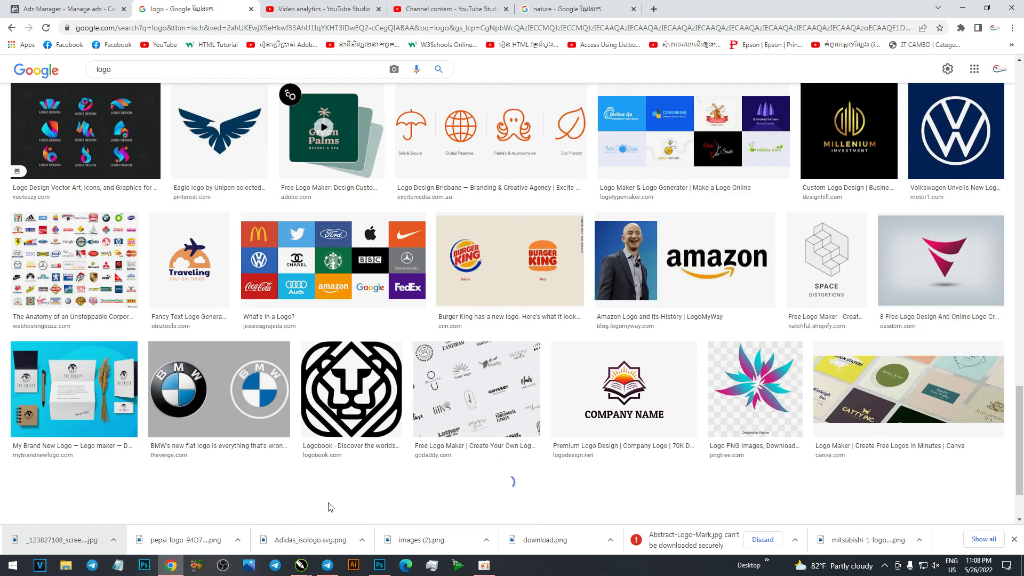
pyautogui.scroll(-8, 330, 512)
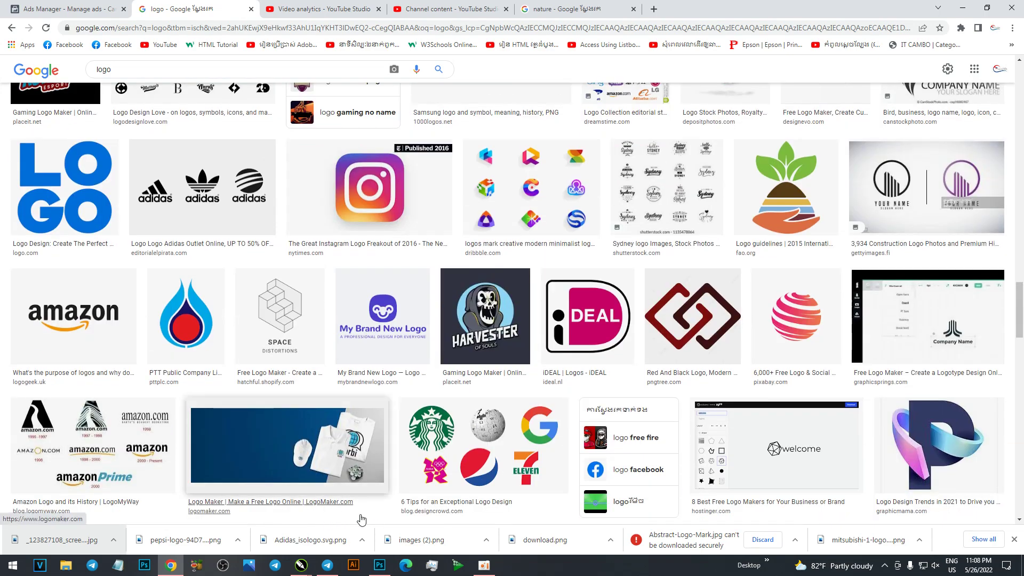
pyautogui.scroll(-10, 341, 519)
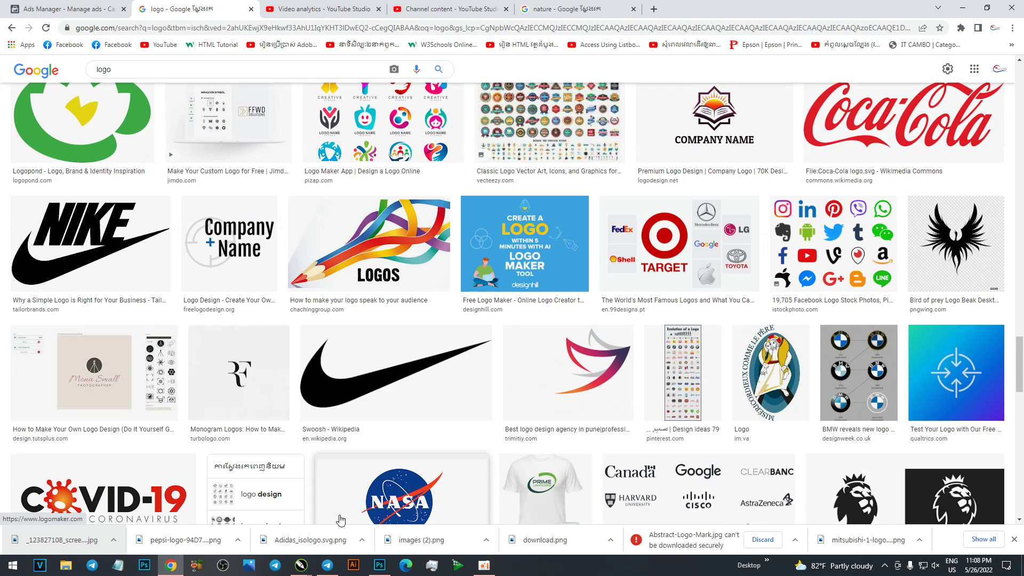
pyautogui.scroll(-5, 340, 519)
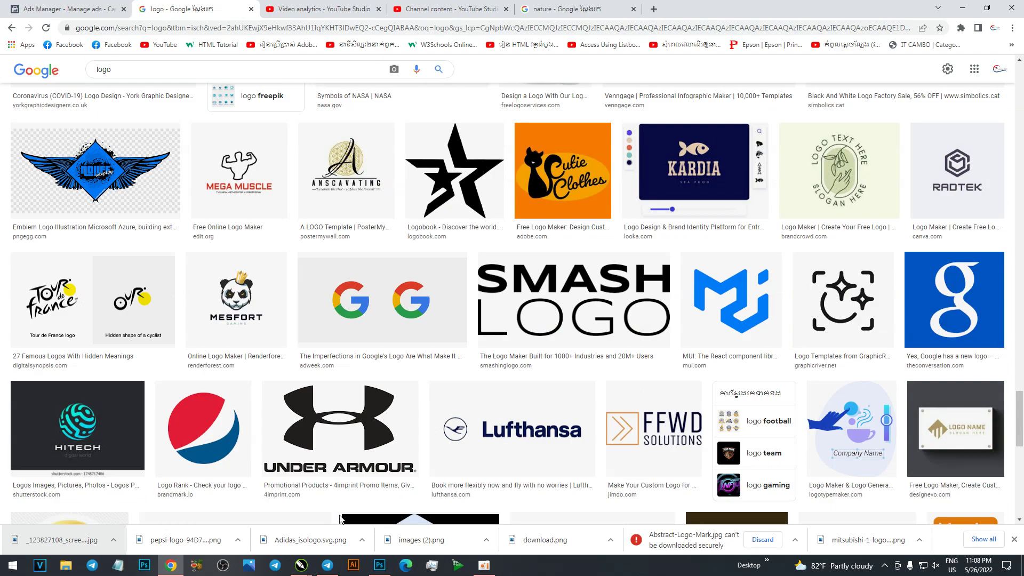
pyautogui.scroll(-5, 341, 519)
pyautogui.scroll(-5, 341, 519)
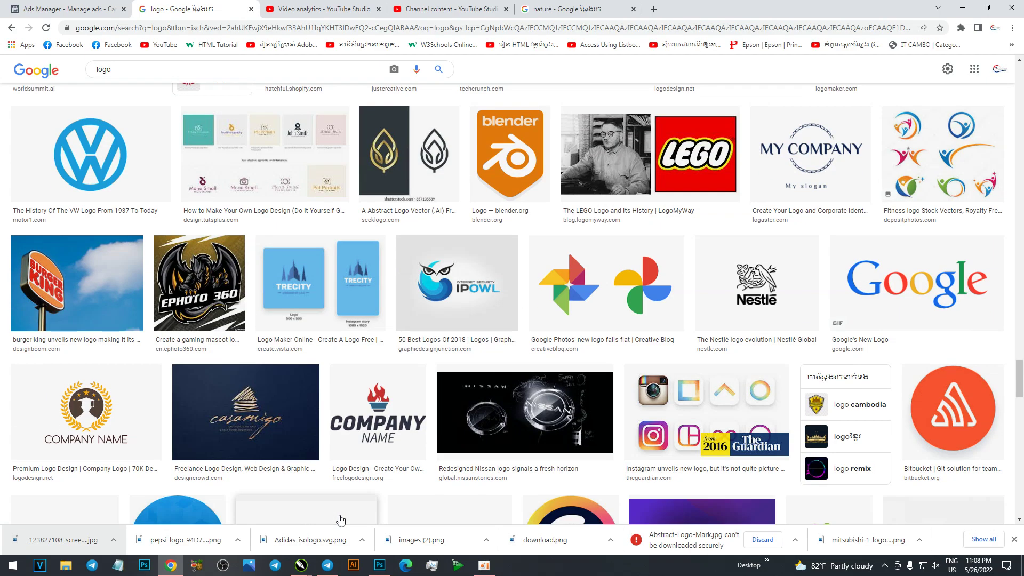
pyautogui.scroll(-5, 341, 519)
pyautogui.scroll(5, 341, 519)
pyautogui.scroll(5, 341, 519)
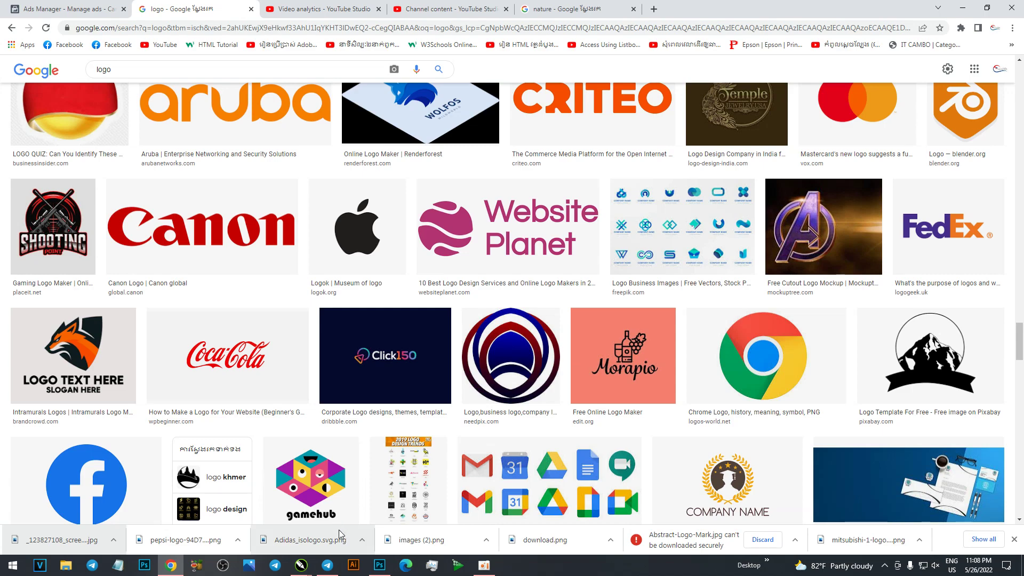
pyautogui.scroll(-10, 280, 384)
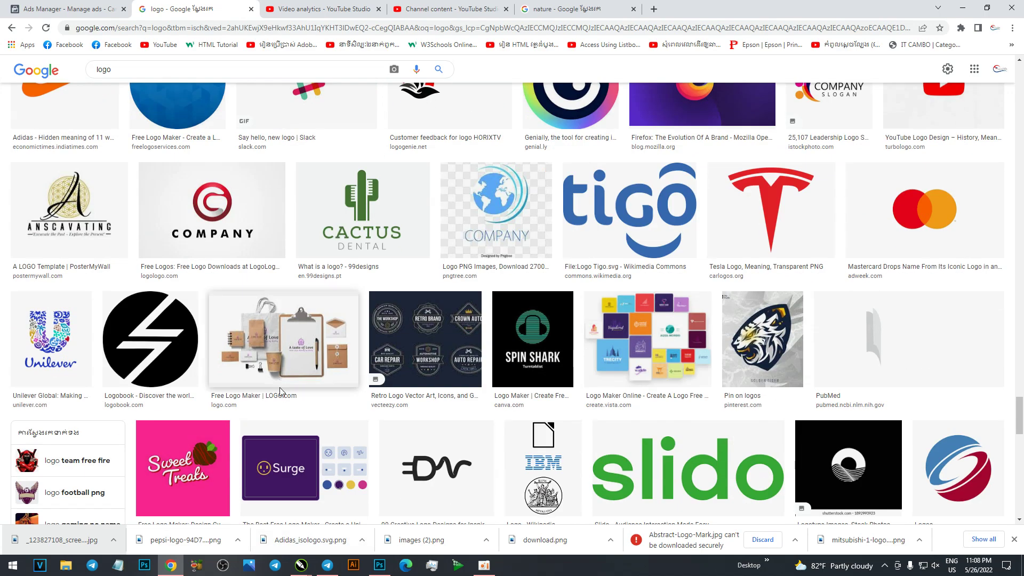
pyautogui.scroll(-10, 279, 392)
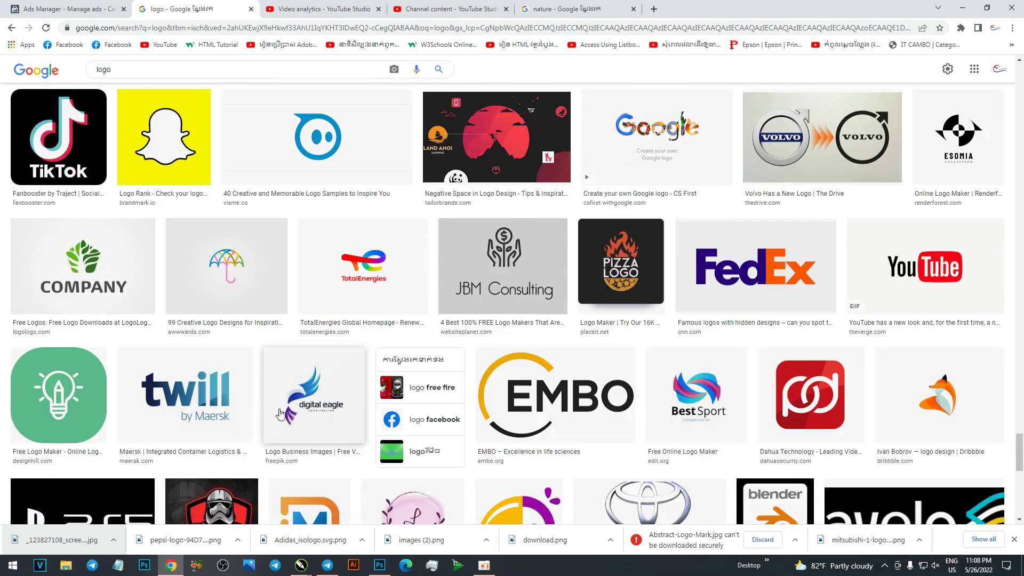
pyautogui.scroll(-10, 281, 410)
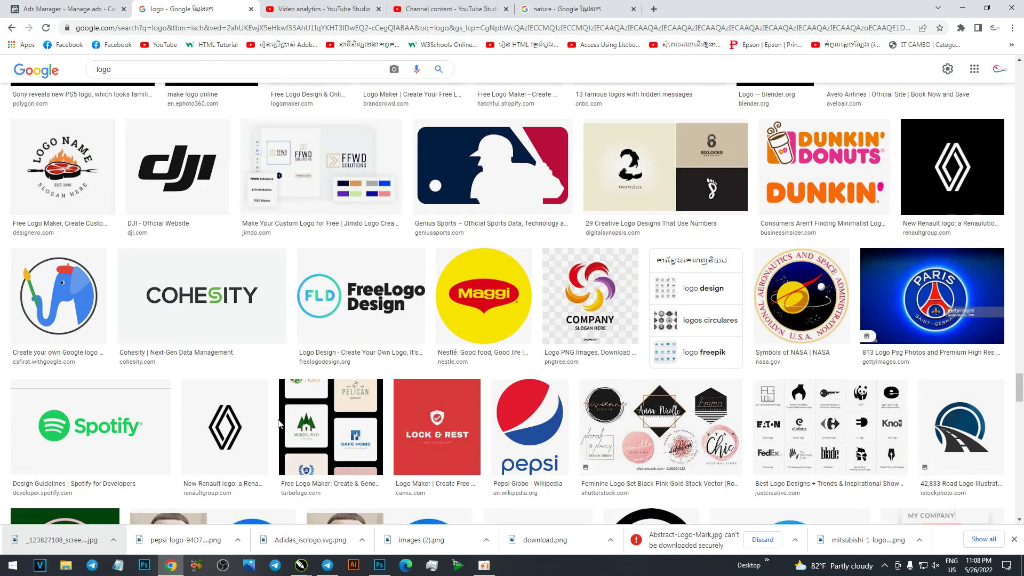
pyautogui.scroll(-4, 279, 424)
pyautogui.scroll(-3, 279, 425)
pyautogui.scroll(-3, 279, 430)
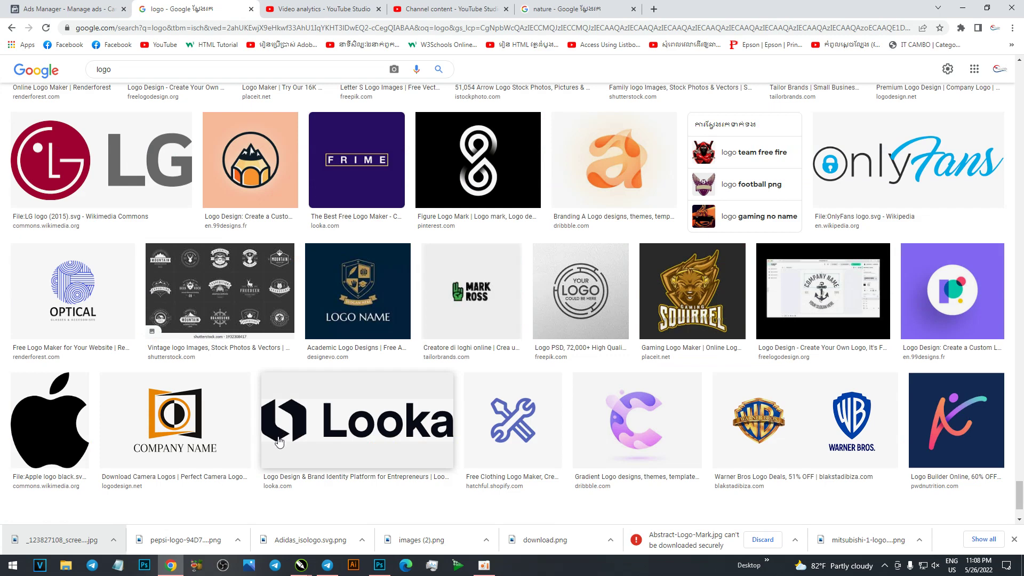
pyautogui.scroll(-3, 279, 441)
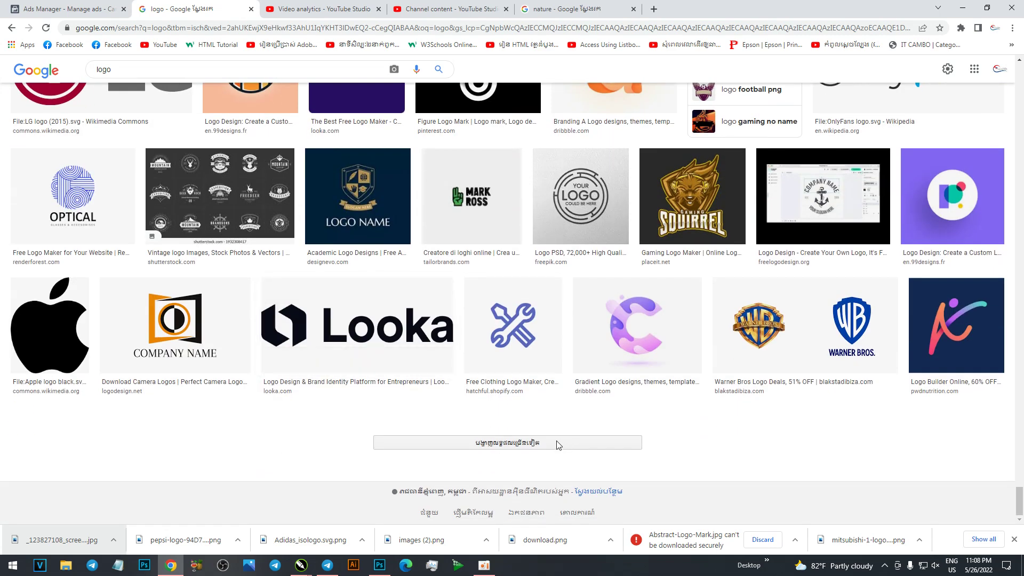
pyautogui.click(558, 444)
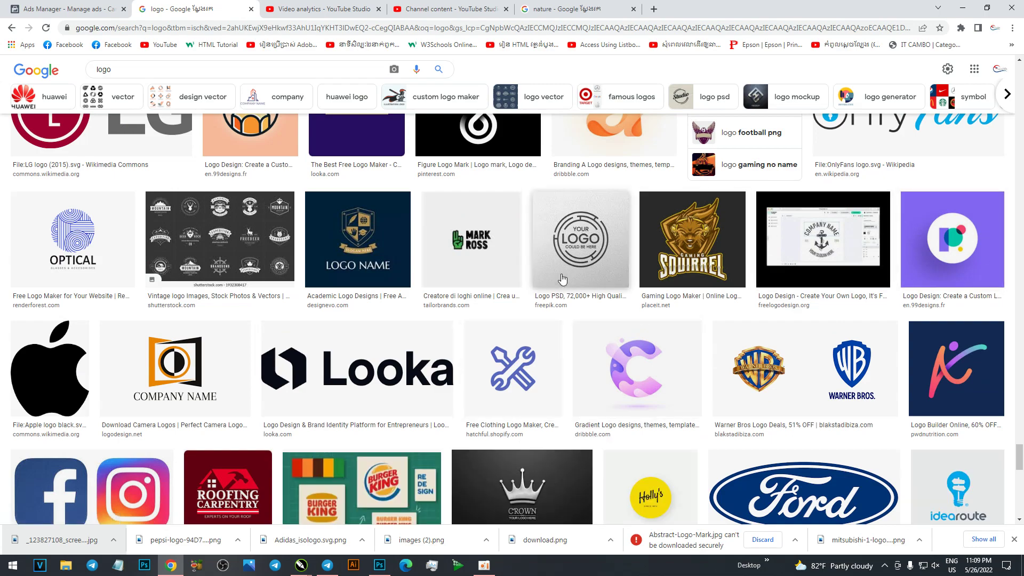
# Preview the quartsoft famous-brands logo collage and open its similar images page.
pyautogui.scroll(-8, 563, 277)
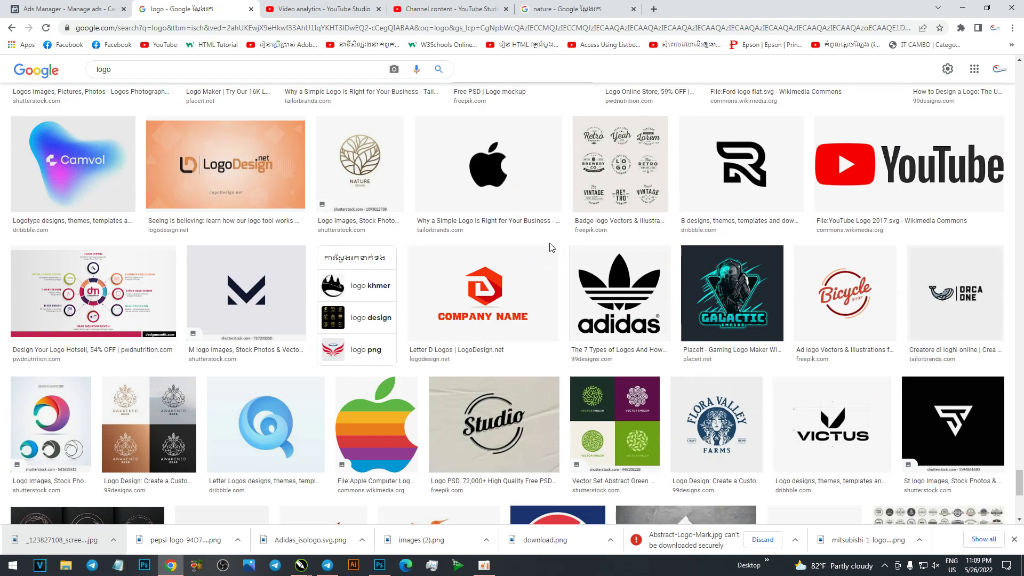
pyautogui.scroll(-7, 551, 247)
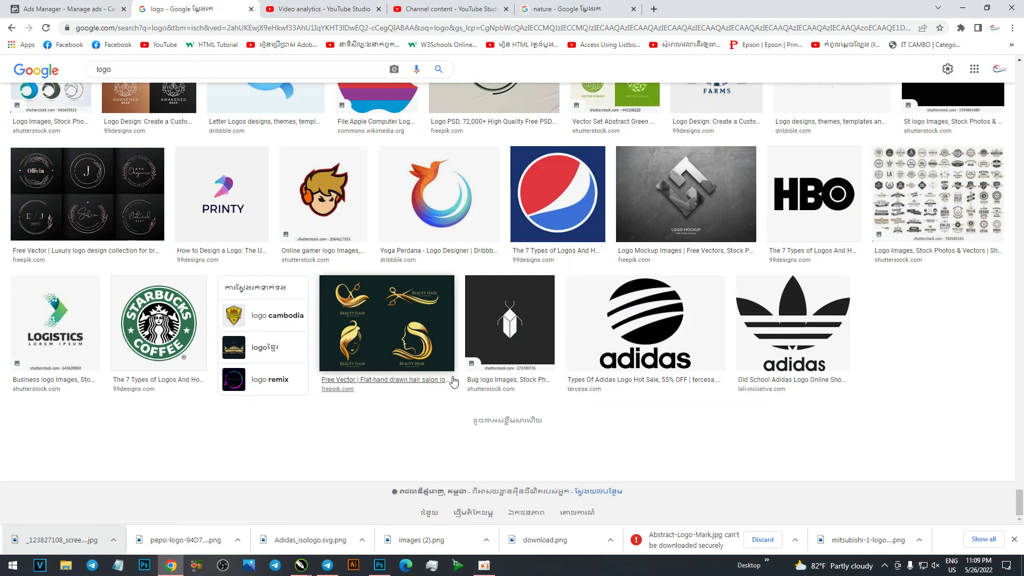
pyautogui.scroll(8, 284, 371)
pyautogui.scroll(5, 284, 370)
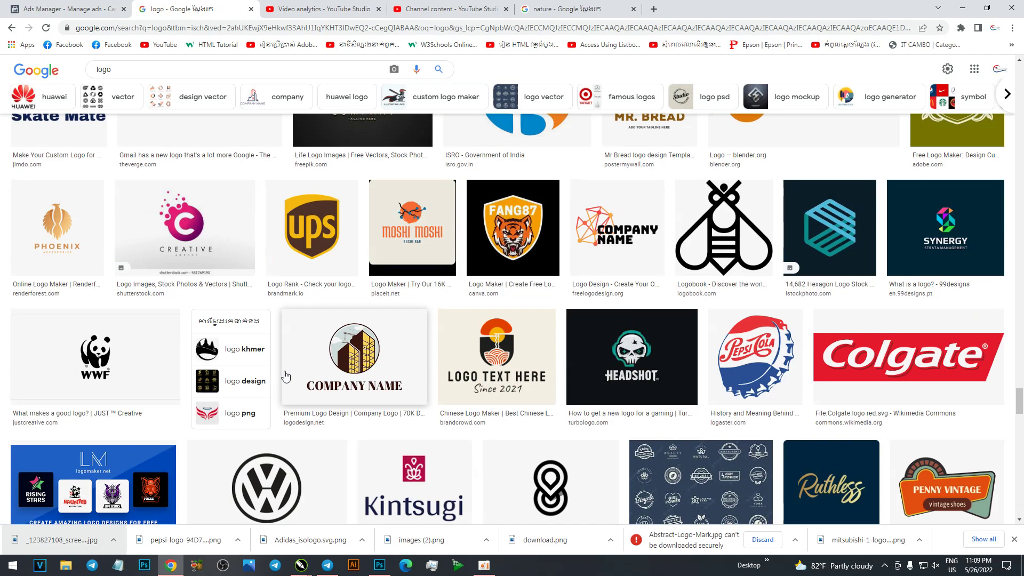
pyautogui.scroll(20, 287, 375)
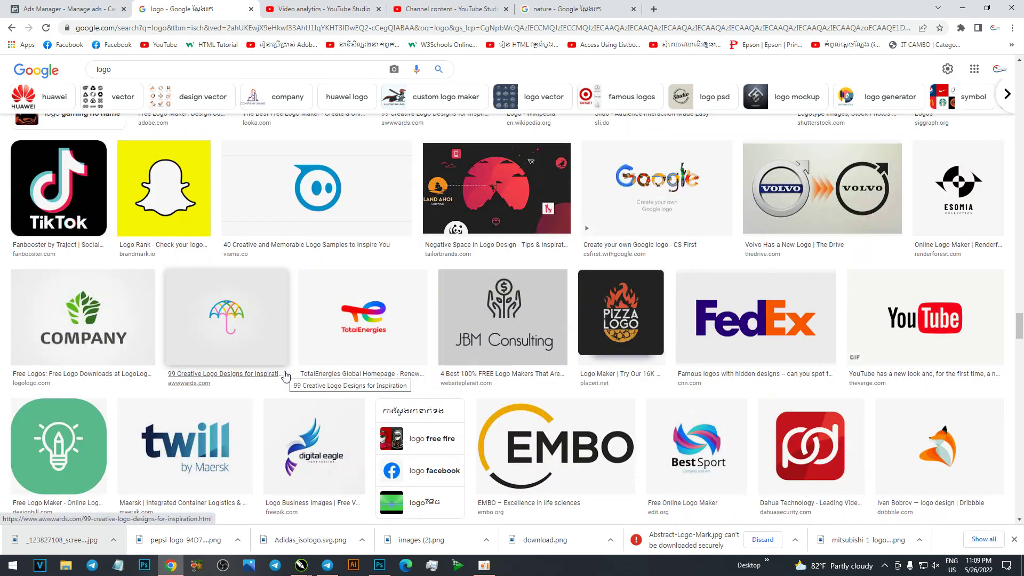
pyautogui.scroll(5, 285, 376)
pyautogui.scroll(5, 285, 376)
pyautogui.scroll(3, 285, 376)
pyautogui.scroll(5, 285, 376)
pyautogui.scroll(5, 285, 374)
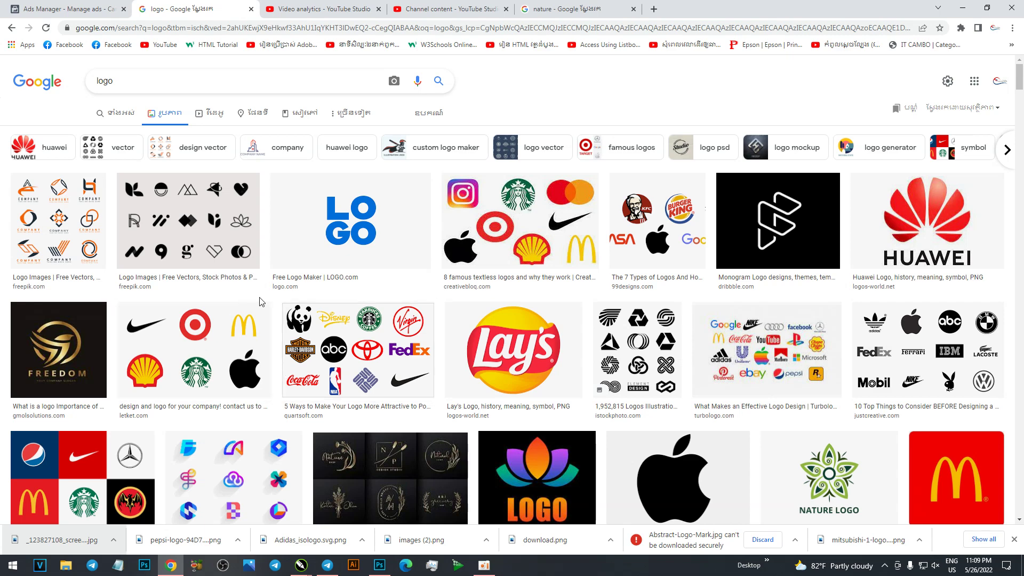
pyautogui.click(415, 343)
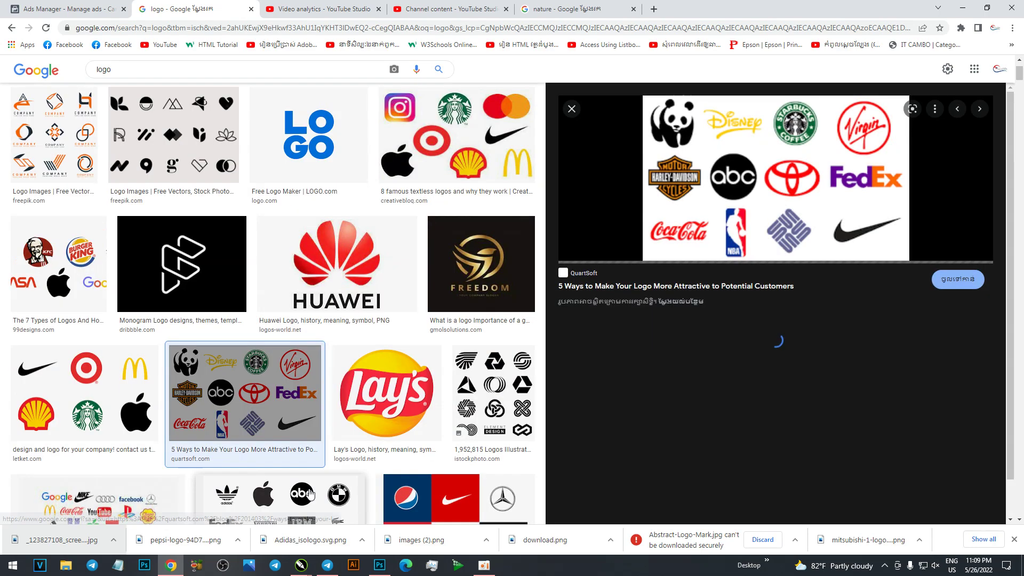
pyautogui.scroll(-7, 470, 323)
pyautogui.scroll(-2, 469, 323)
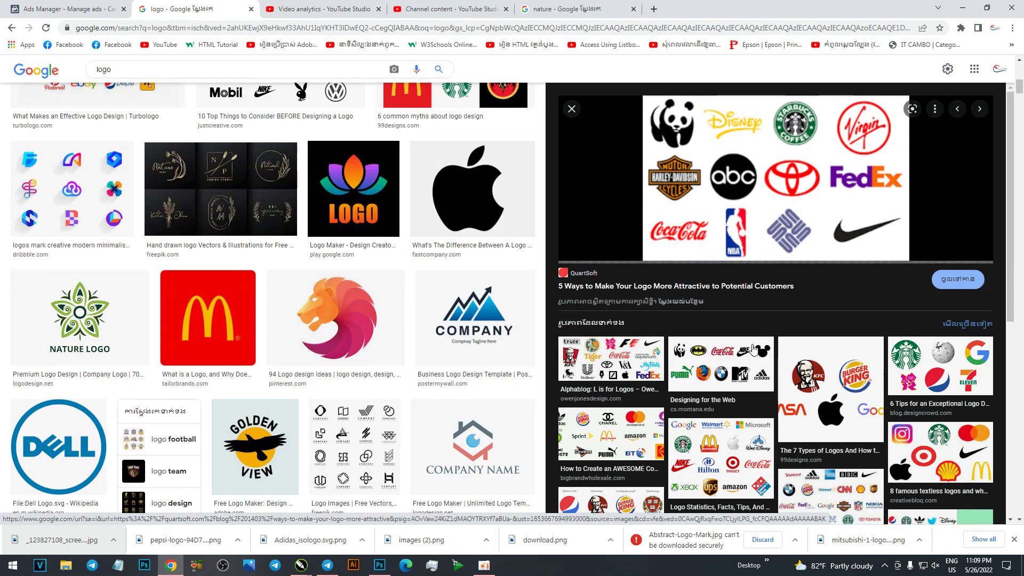
pyautogui.scroll(-7, 754, 351)
pyautogui.click(782, 319)
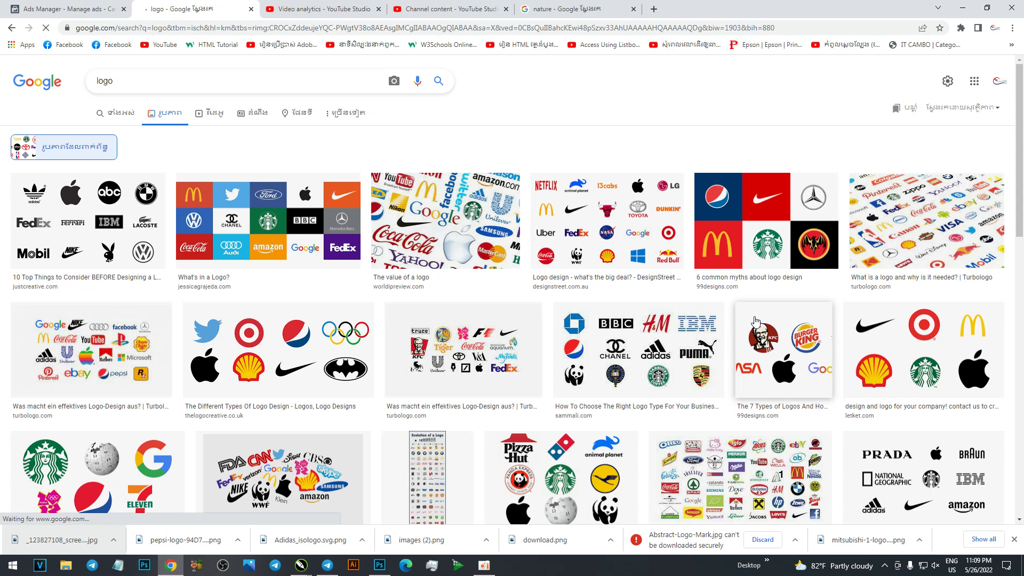
# Browse down through the similar-logo image results.
pyautogui.click(755, 321)
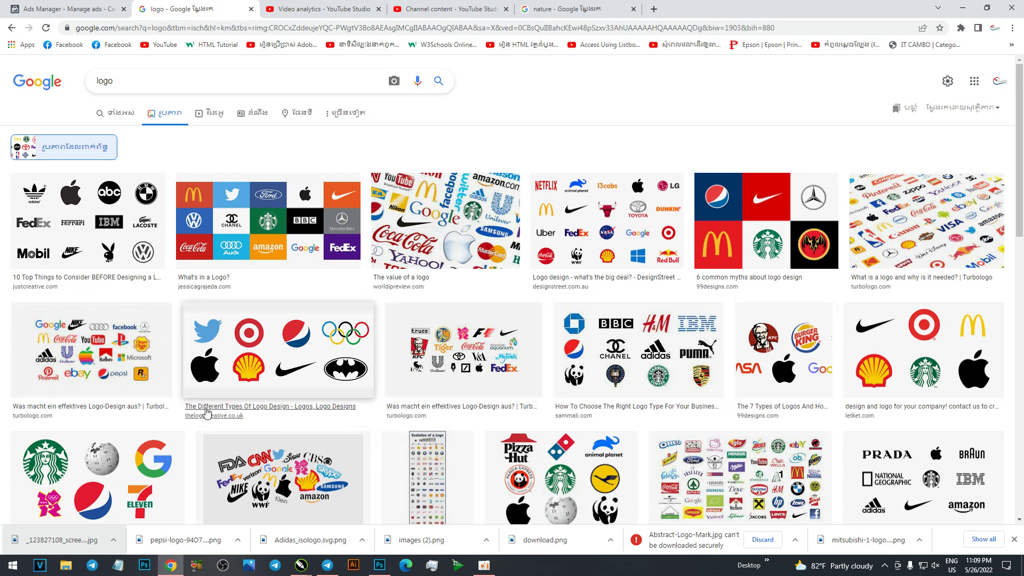
pyautogui.scroll(-8, 560, 374)
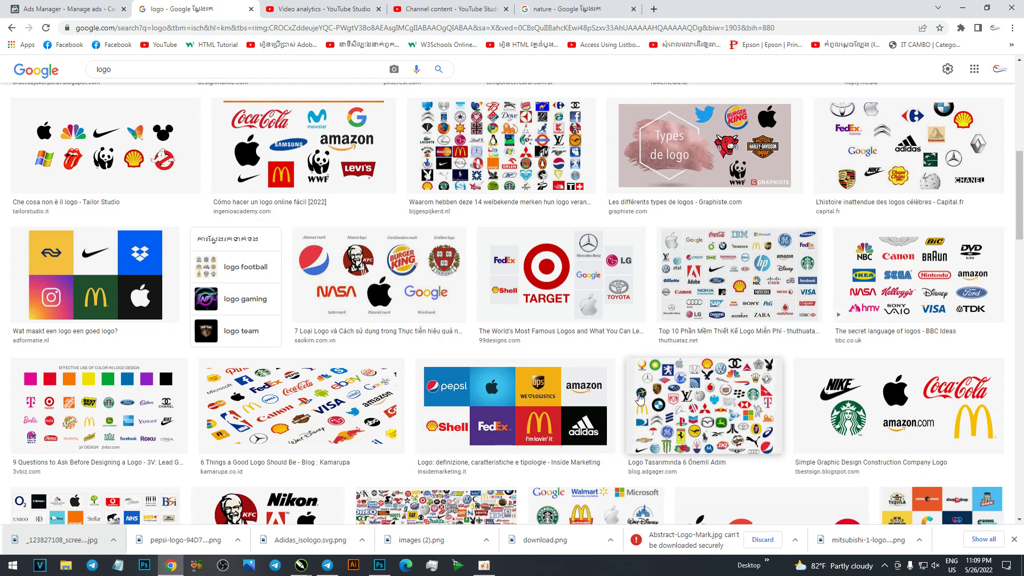
pyautogui.scroll(-8, 640, 399)
pyautogui.scroll(-8, 640, 399)
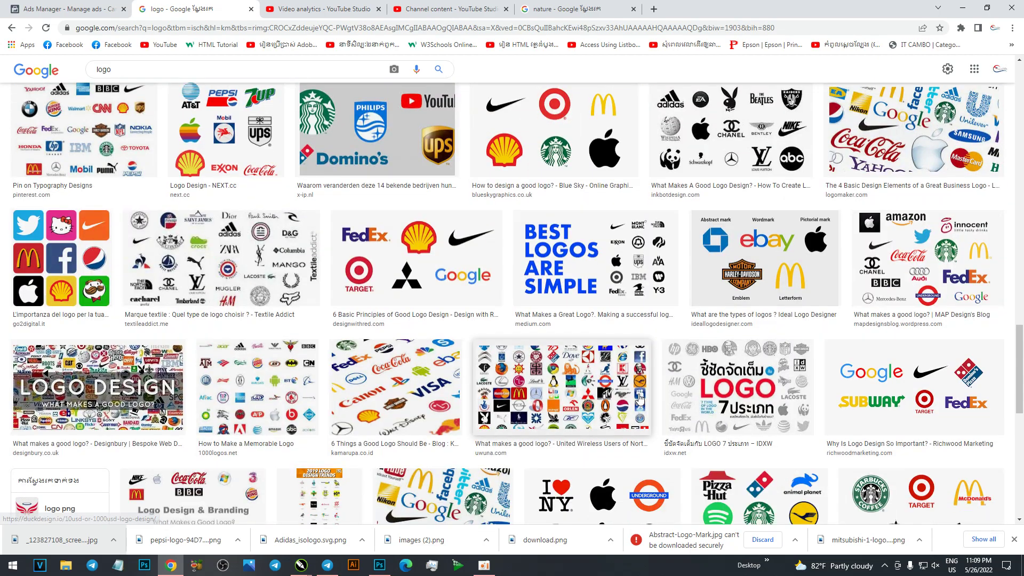
pyautogui.scroll(-5, 639, 399)
pyautogui.scroll(-1, 640, 399)
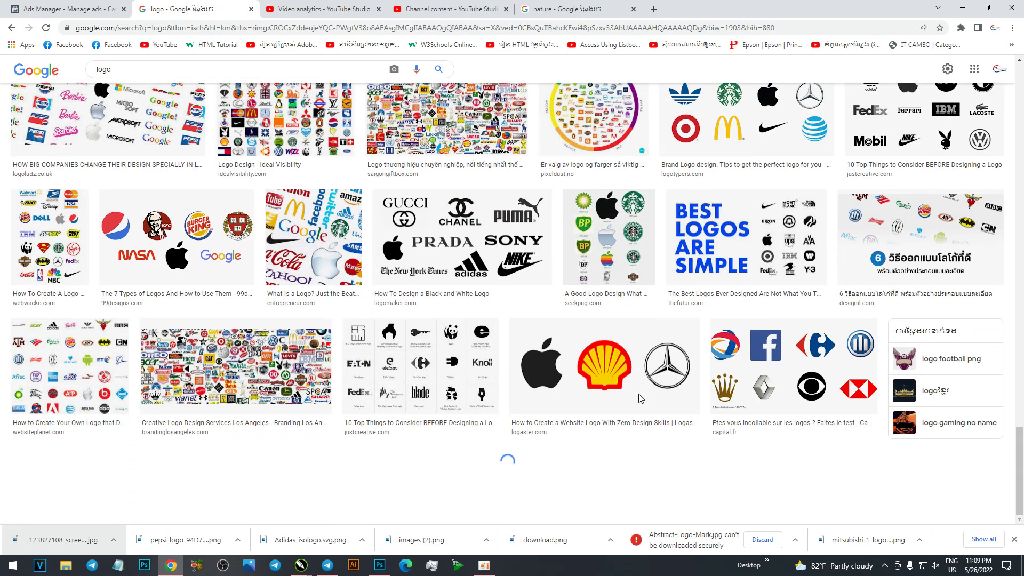
pyautogui.scroll(-1, 639, 399)
pyautogui.scroll(-5, 639, 399)
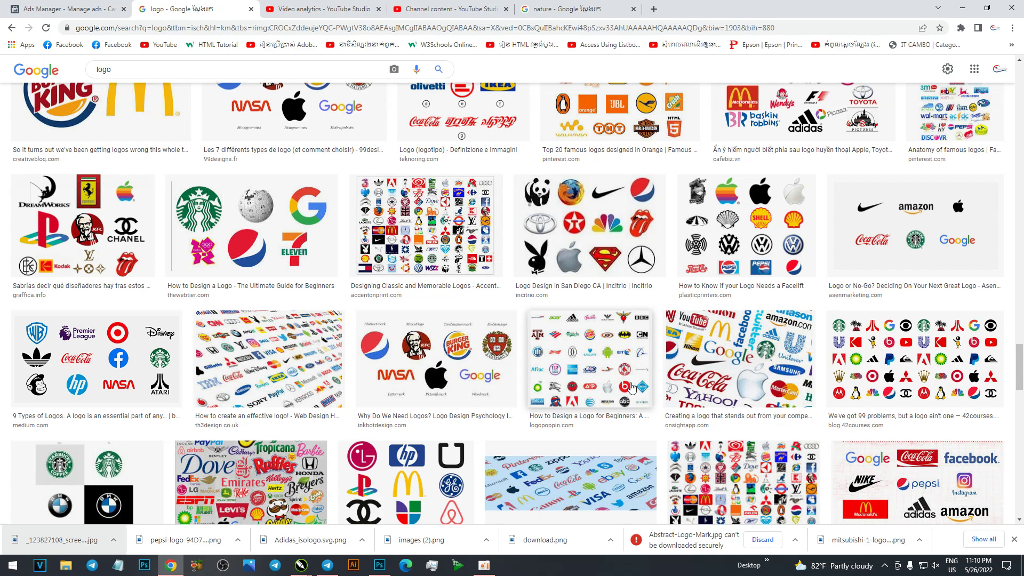
pyautogui.scroll(-3, 631, 388)
pyautogui.scroll(-10, 631, 388)
pyautogui.scroll(-5, 631, 387)
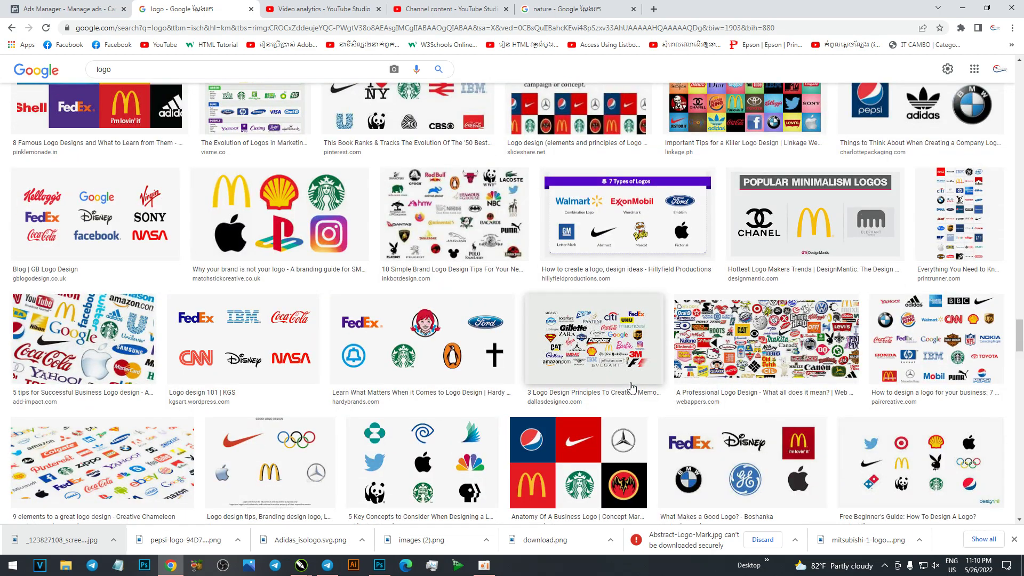
pyautogui.scroll(-3, 631, 387)
pyautogui.scroll(-10, 631, 387)
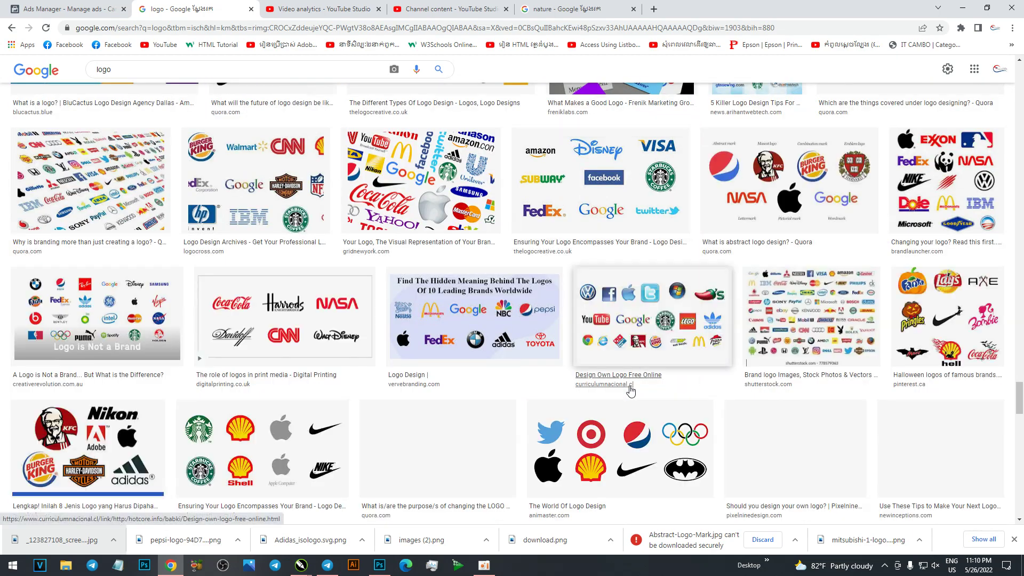
pyautogui.scroll(-10, 630, 389)
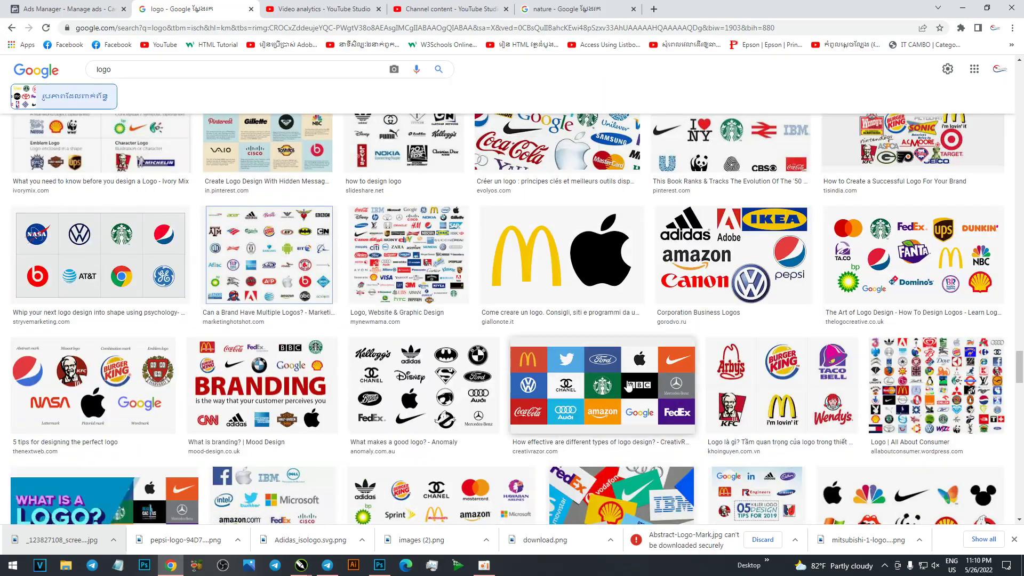
pyautogui.scroll(-5, 629, 387)
pyautogui.scroll(-5, 628, 387)
pyautogui.scroll(-5, 628, 387)
pyautogui.scroll(-5, 629, 386)
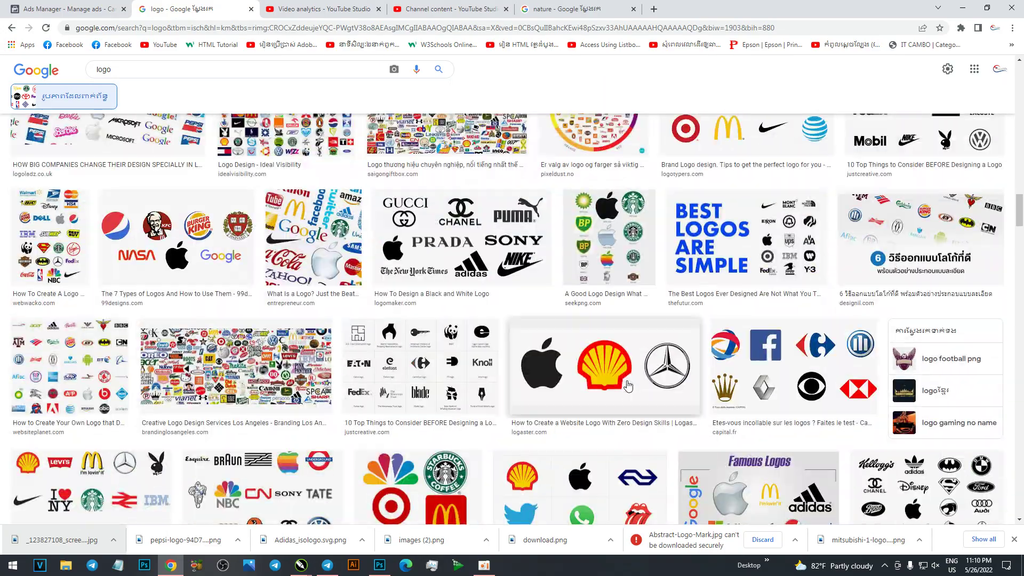
pyautogui.scroll(-5, 628, 386)
pyautogui.scroll(-5, 628, 385)
pyautogui.scroll(5, 628, 385)
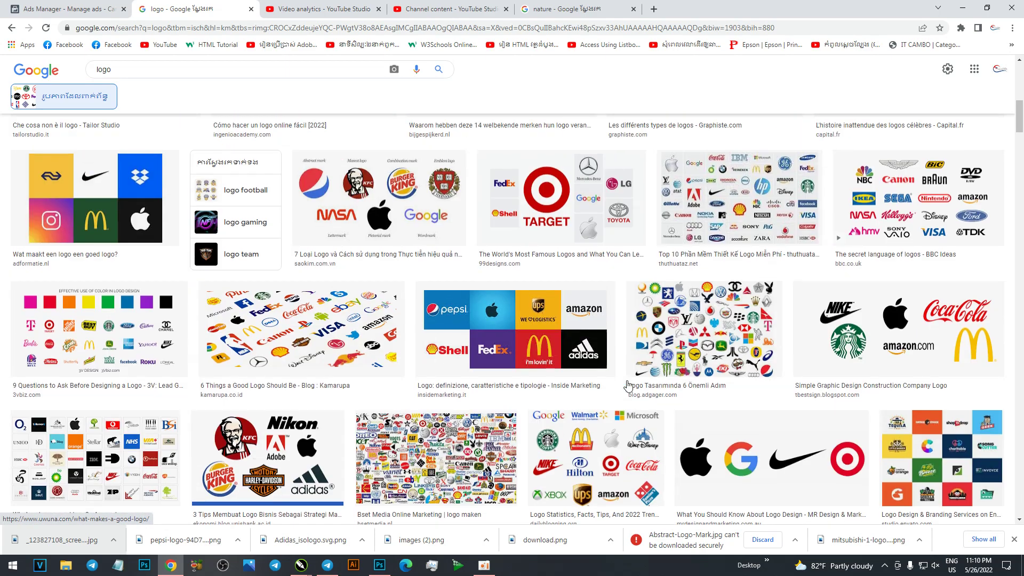
pyautogui.scroll(5, 628, 385)
pyautogui.scroll(2, 629, 385)
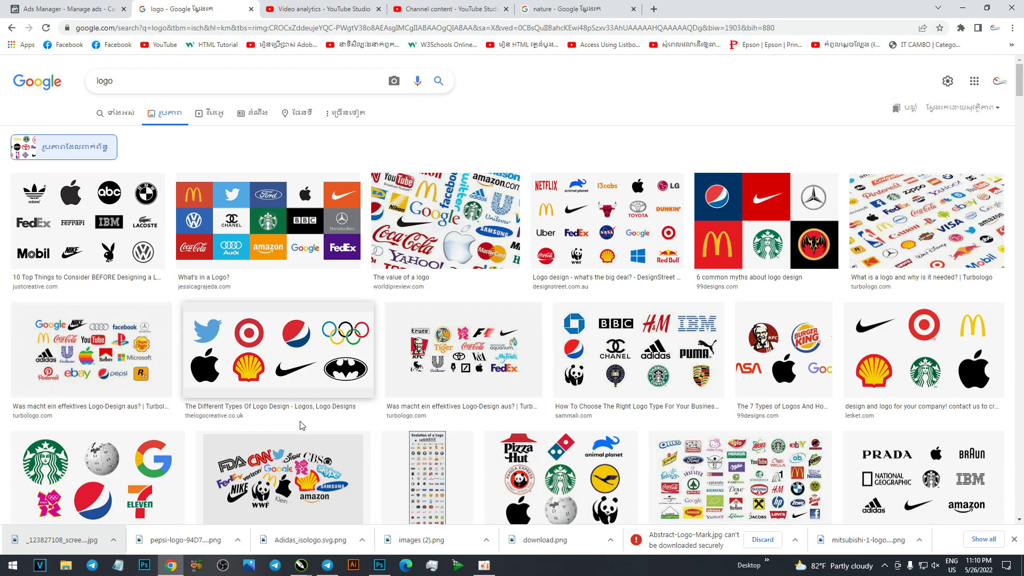
pyautogui.scroll(-10, 302, 425)
pyautogui.scroll(-5, 302, 425)
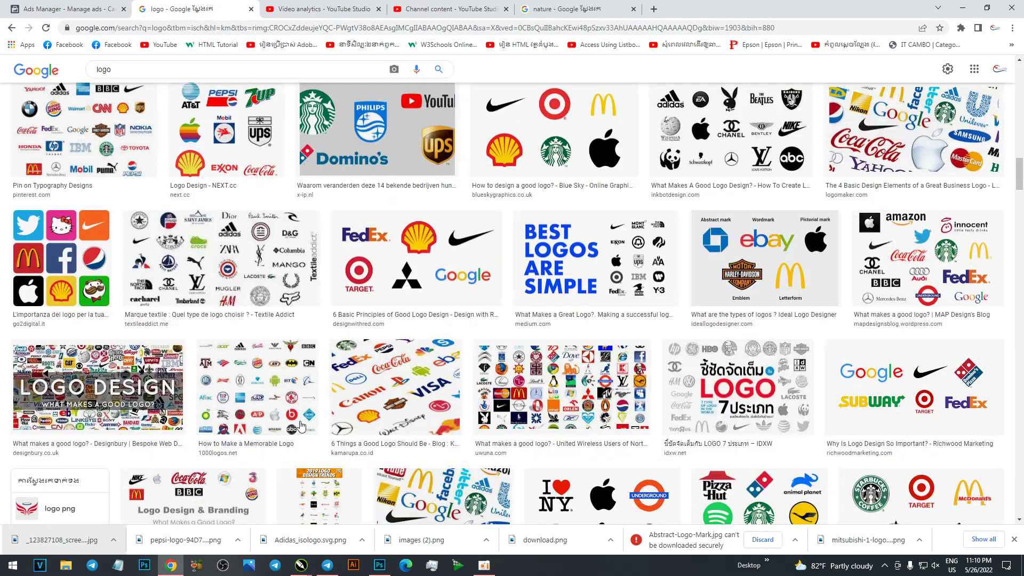
pyautogui.scroll(-10, 302, 425)
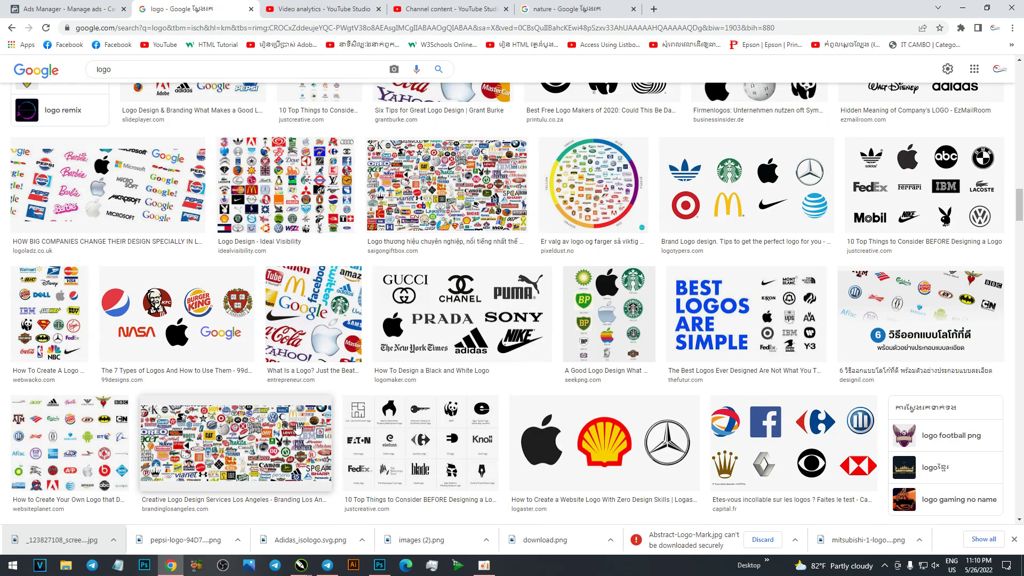
pyautogui.scroll(-10, 297, 429)
pyautogui.scroll(4, 297, 429)
pyautogui.scroll(6, 297, 428)
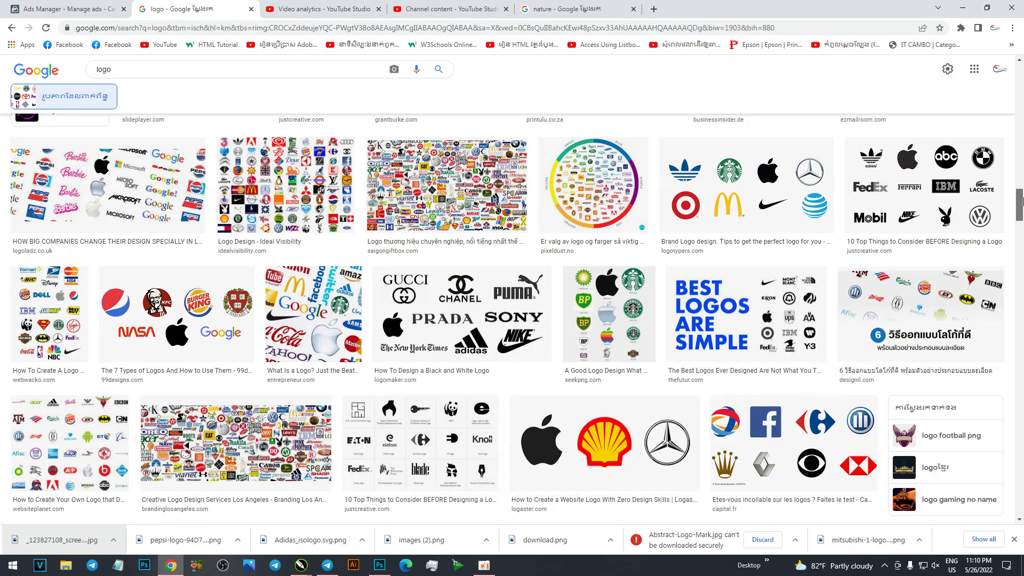
pyautogui.moveTo(1019, 204); pyautogui.dragTo(1005, 239)
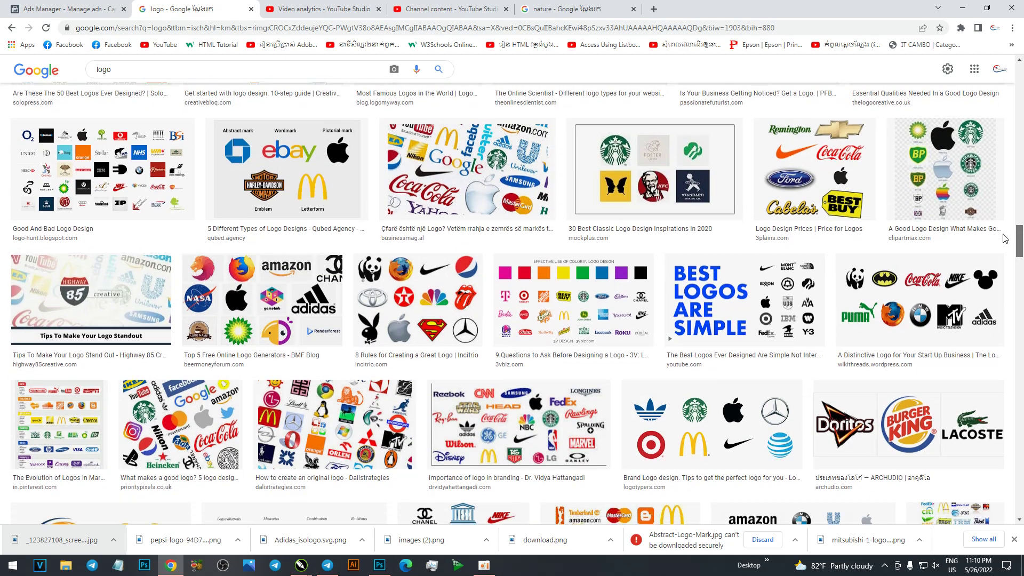
pyautogui.moveTo(1005, 238); pyautogui.dragTo(946, 323)
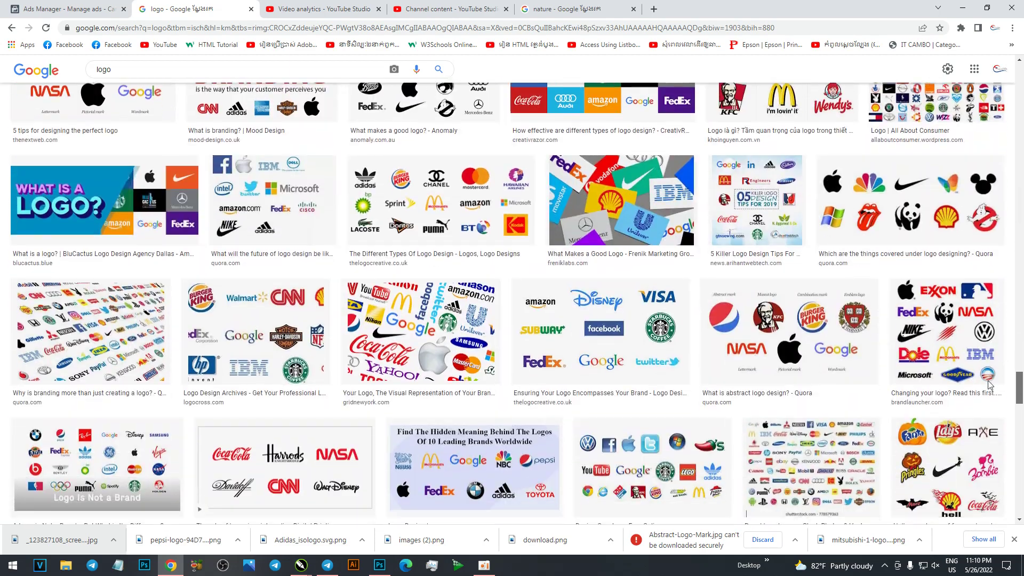
pyautogui.moveTo(946, 322); pyautogui.dragTo(986, 388)
pyautogui.scroll(-1, 986, 387)
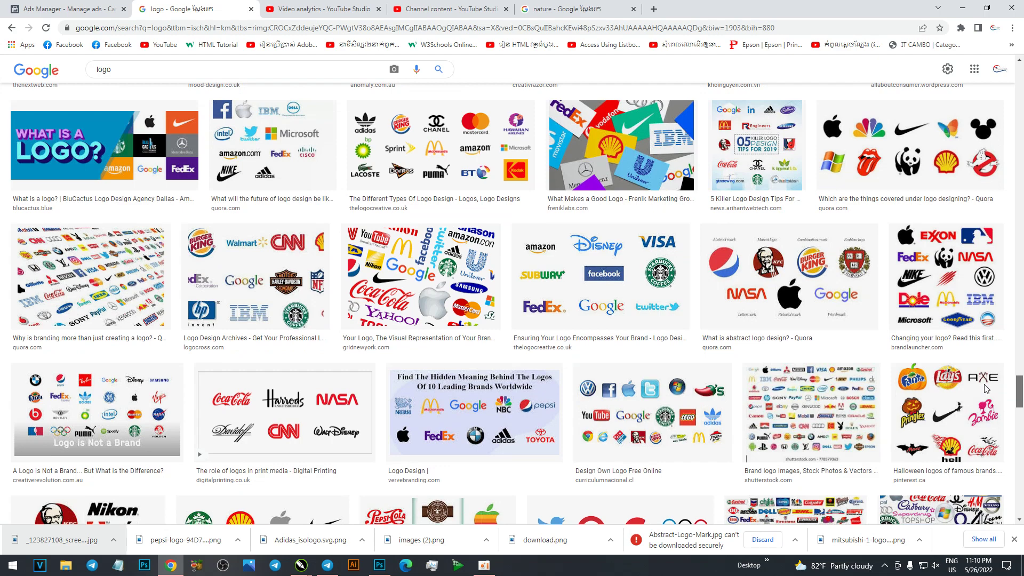
pyautogui.scroll(-1, 987, 388)
pyautogui.scroll(-1, 981, 392)
pyautogui.scroll(-1, 976, 397)
pyautogui.scroll(-1, 970, 404)
pyautogui.scroll(-2, 960, 408)
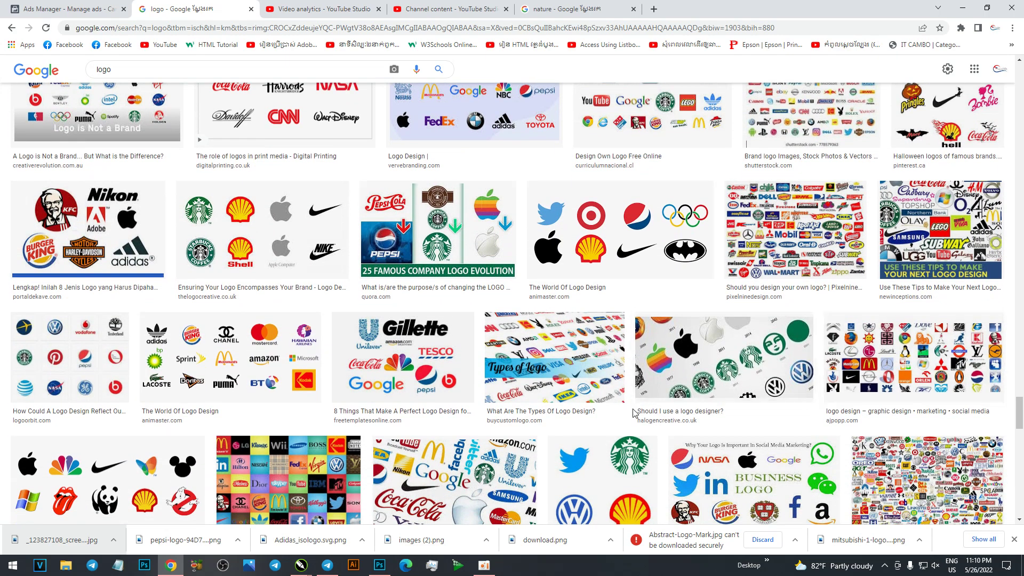
pyautogui.moveTo(1017, 412); pyautogui.dragTo(1018, 437)
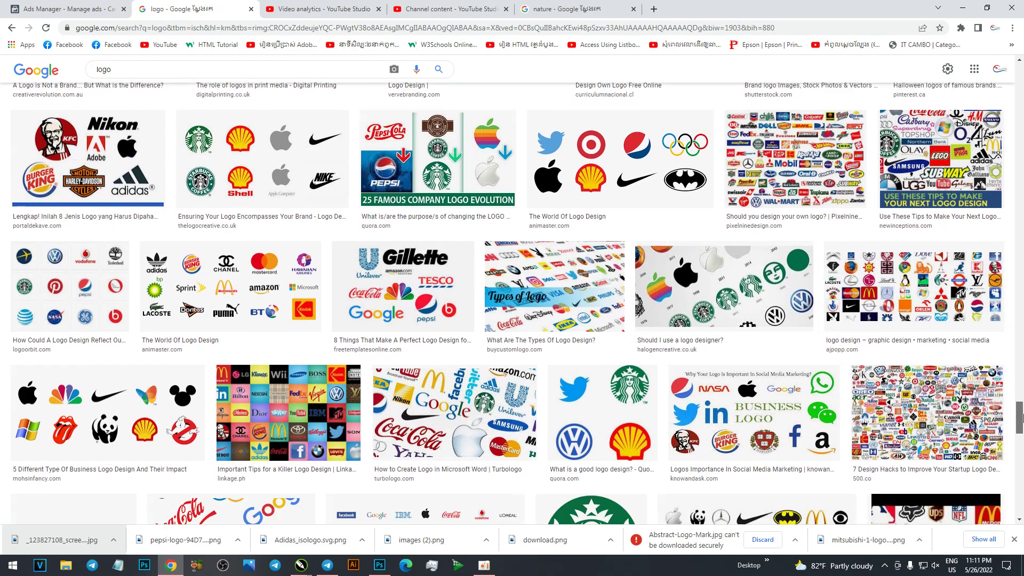
pyautogui.scroll(-2, 980, 479)
pyautogui.scroll(-6, 979, 478)
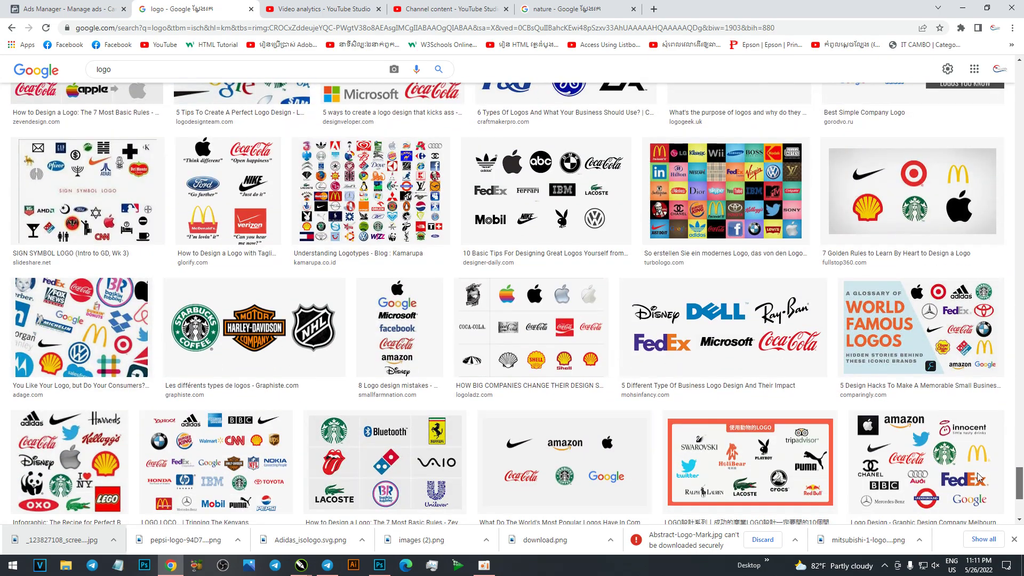
pyautogui.scroll(-3, 979, 478)
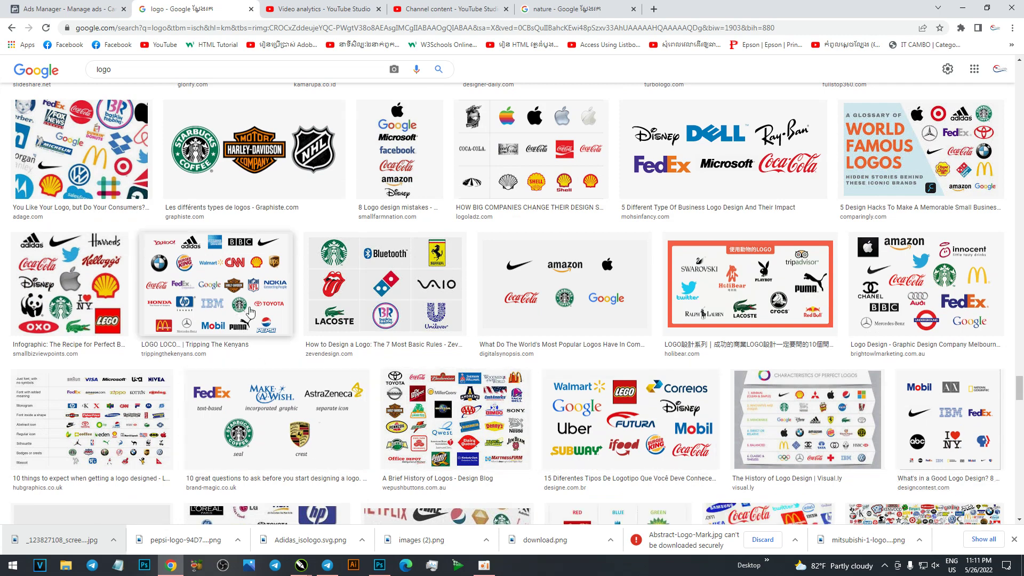
# Preview the LOGO LOCO brand collage and open results related to its trademark logos image.
pyautogui.click(238, 302)
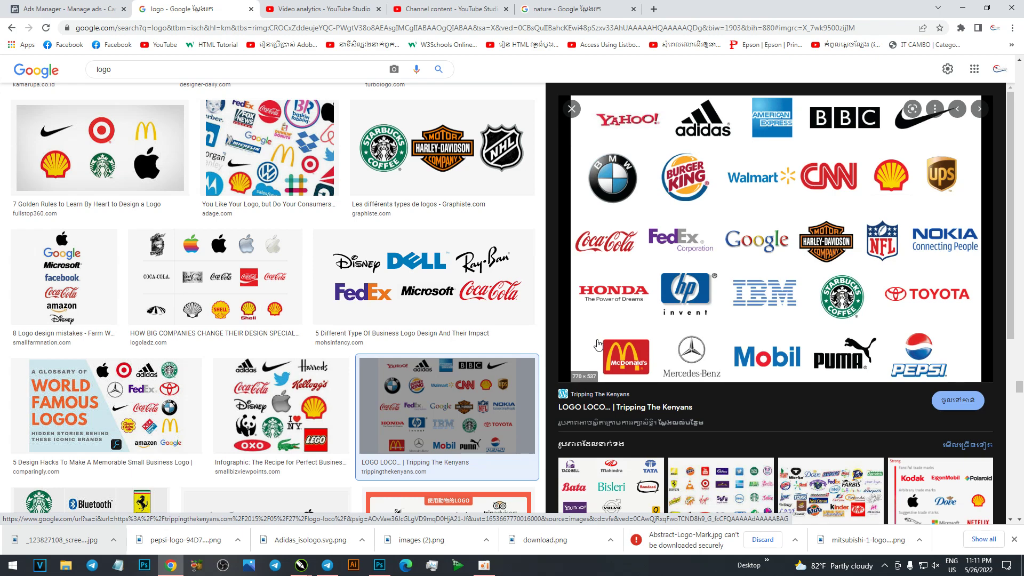
pyautogui.scroll(-5, 598, 223)
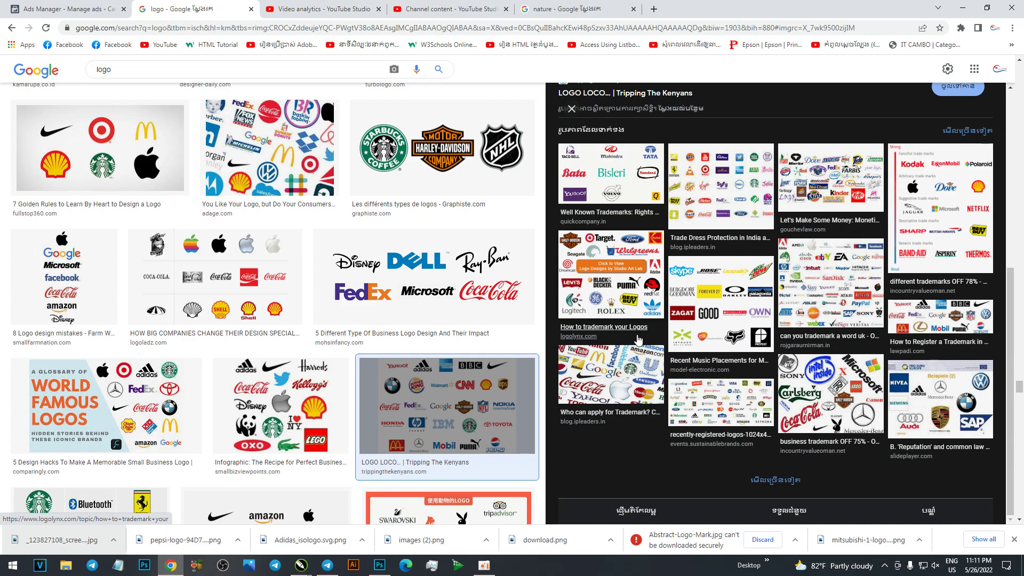
pyautogui.click(775, 480)
pyautogui.click(246, 75)
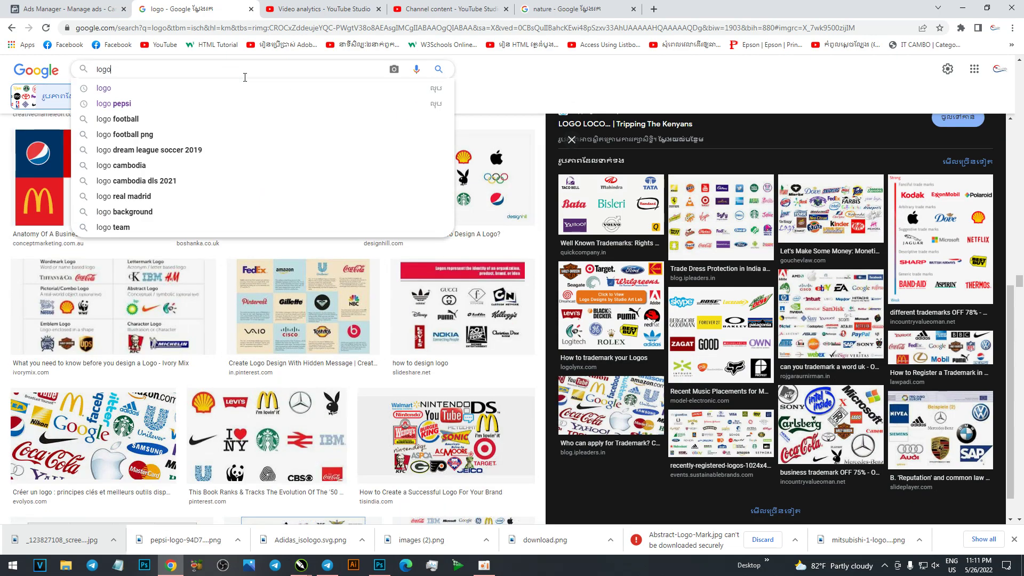
# Search for 'logo company' and scroll down through the company logo thumbnails.
pyautogui.write('company')
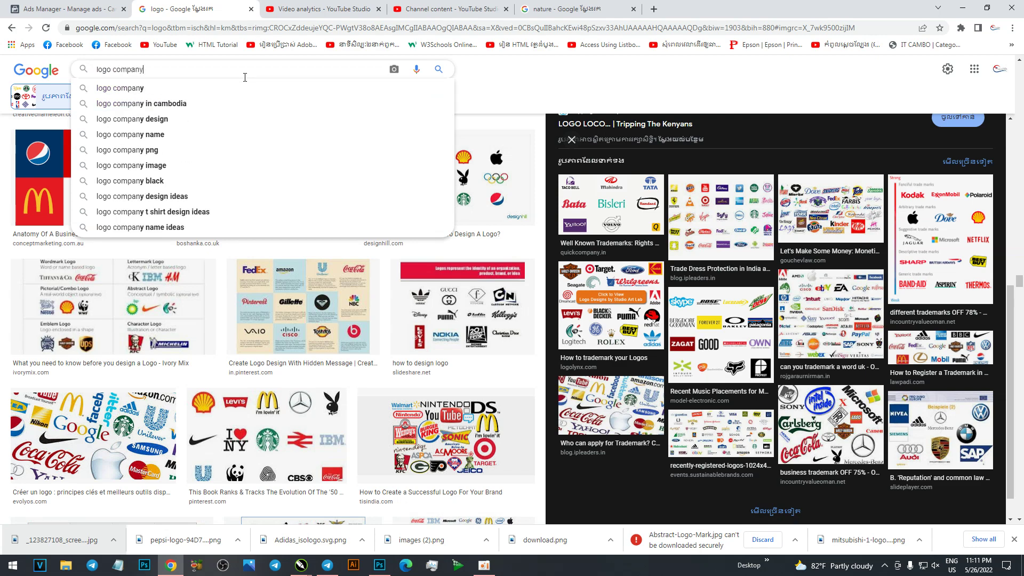
pyautogui.press('Return')
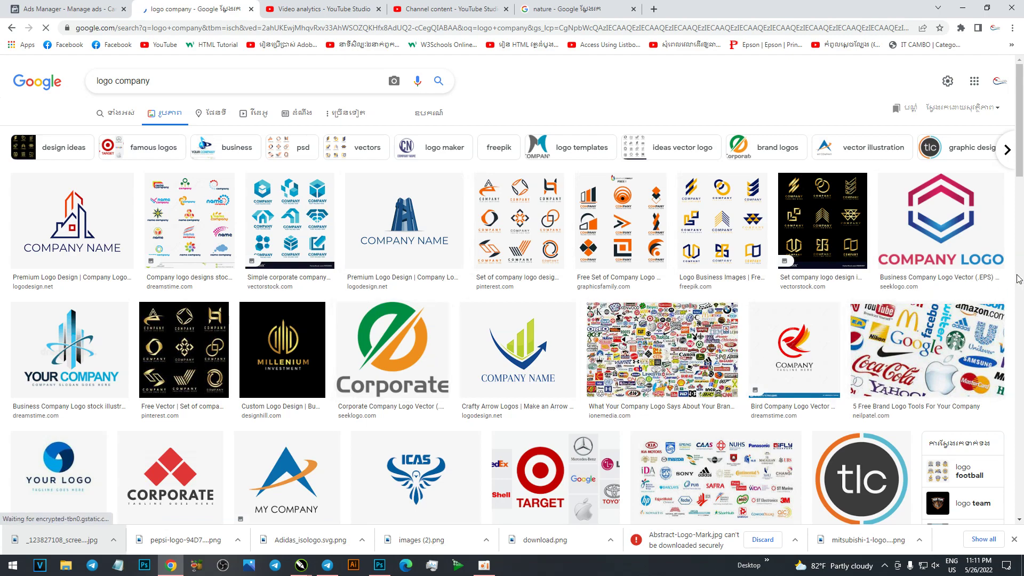
pyautogui.scroll(-1, 1023, 145)
pyautogui.moveTo(1019, 145); pyautogui.dragTo(1013, 229)
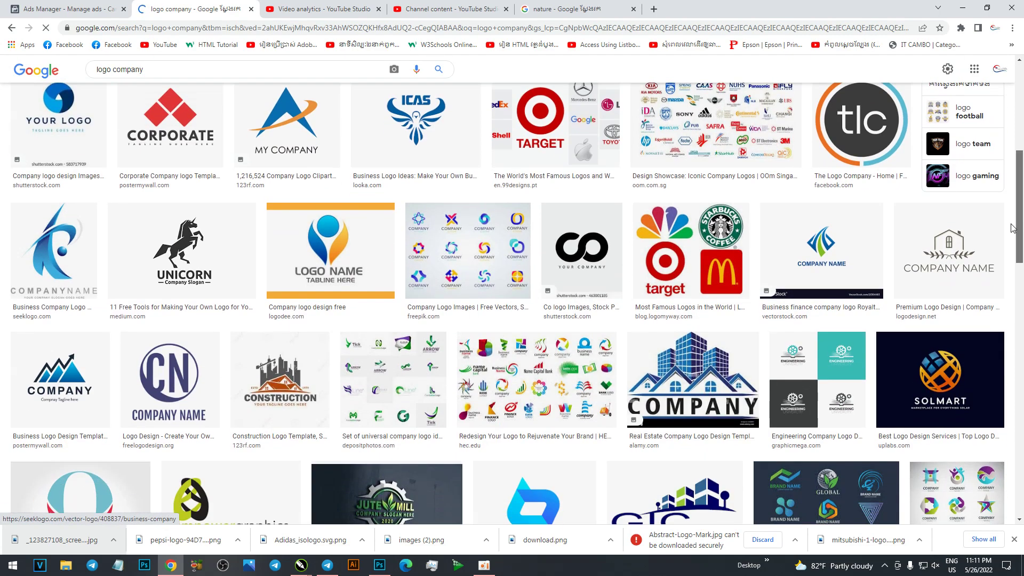
pyautogui.scroll(-5, 985, 288)
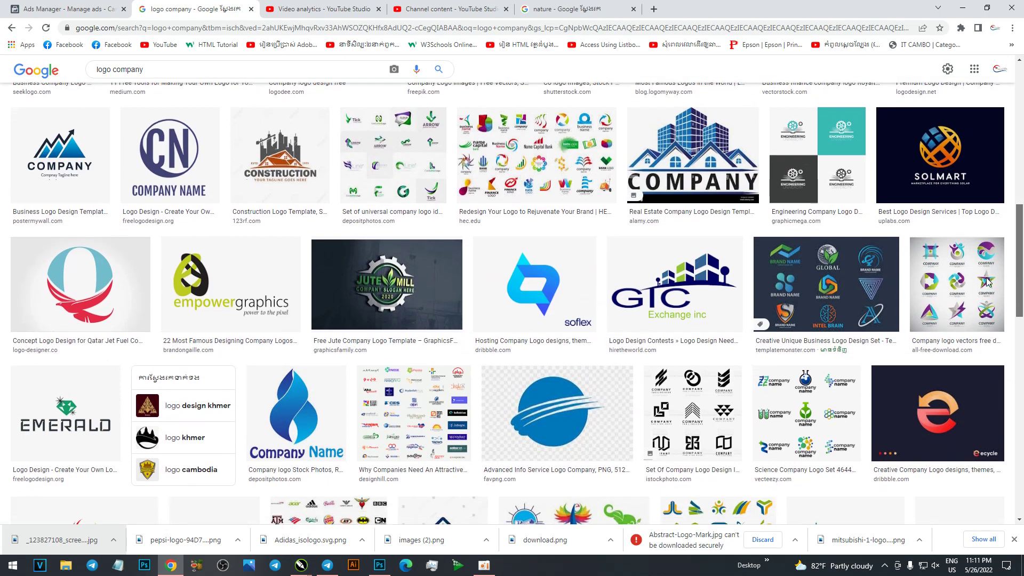
pyautogui.scroll(-2, 968, 315)
pyautogui.scroll(-1, 954, 330)
pyautogui.scroll(-1, 945, 353)
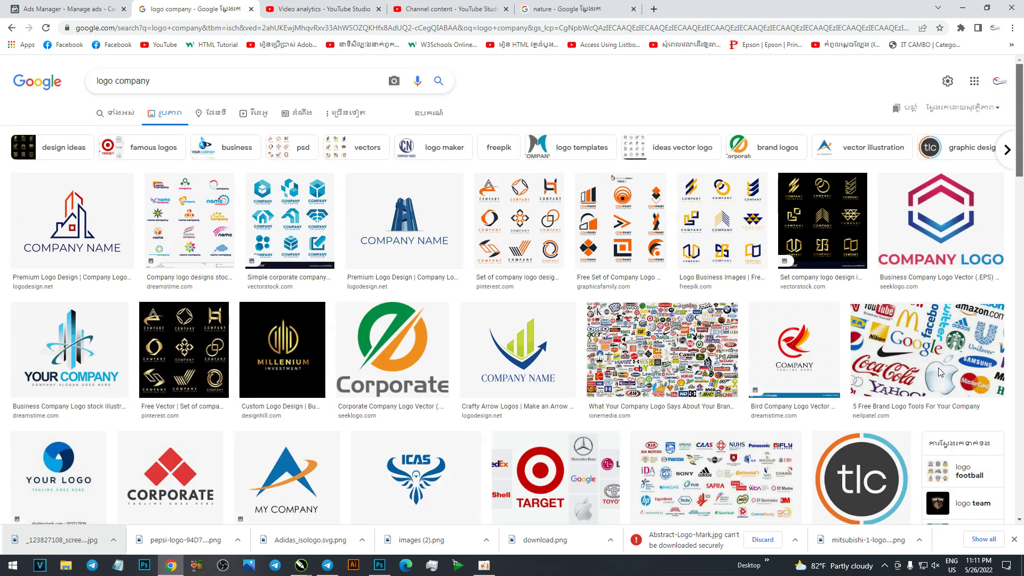
pyautogui.scroll(-3, 943, 363)
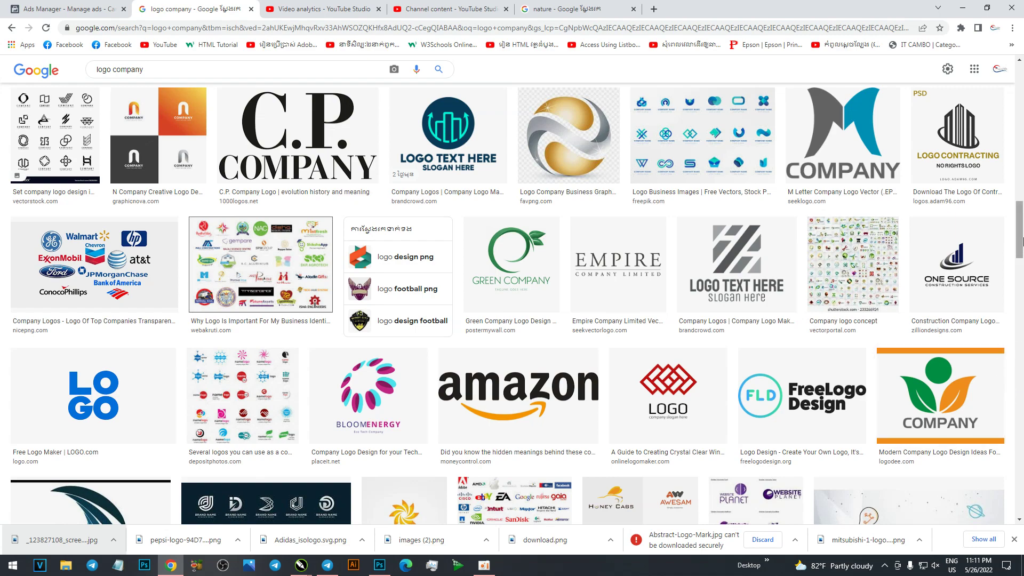
pyautogui.scroll(-5, 1016, 267)
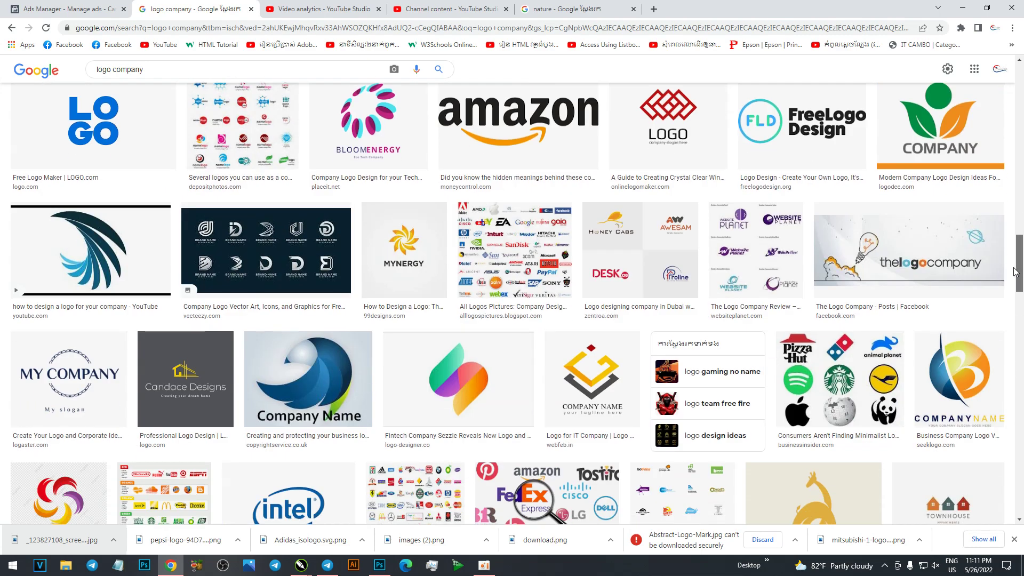
pyautogui.moveTo(1015, 272)
pyautogui.mouseDown()
pyautogui.moveTo(990, 330)
pyautogui.moveTo(1001, 76)
pyautogui.moveTo(987, 178)
pyautogui.mouseUp()
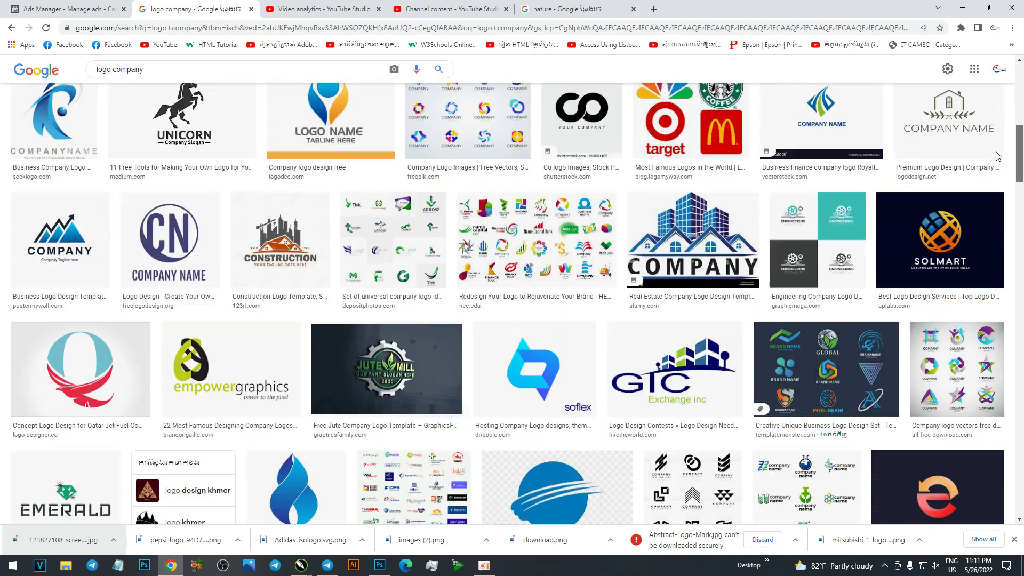
pyautogui.scroll(-5, 987, 178)
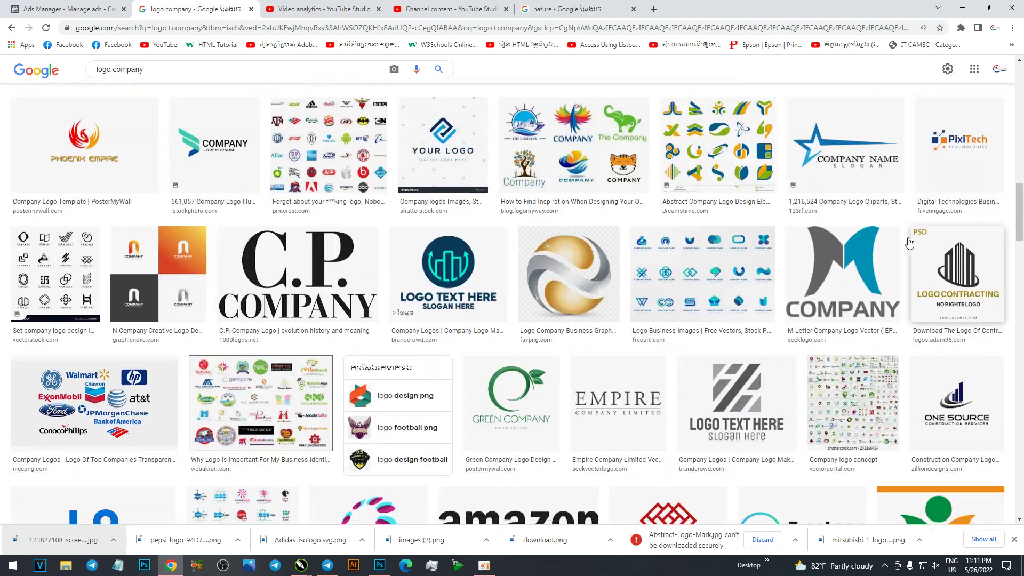
# Save the golden swirl logo image to disk.
pyautogui.rightClick(554, 264)
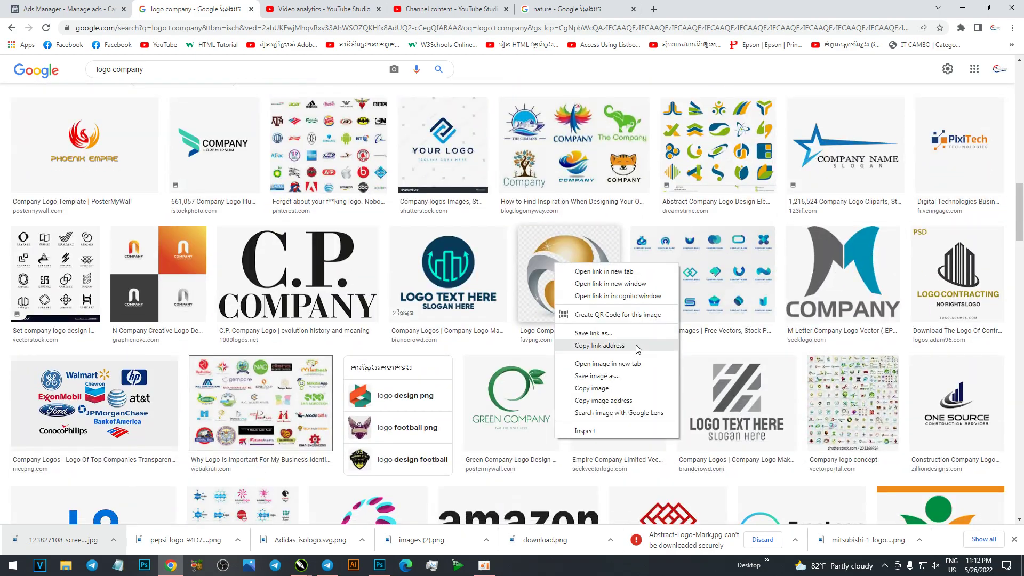
pyautogui.click(618, 379)
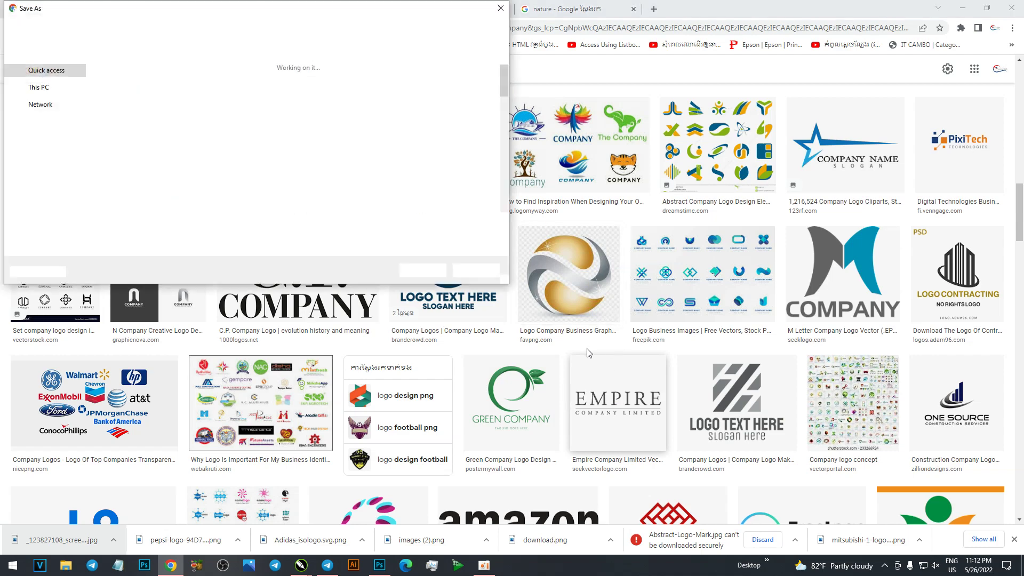
pyautogui.click(423, 270)
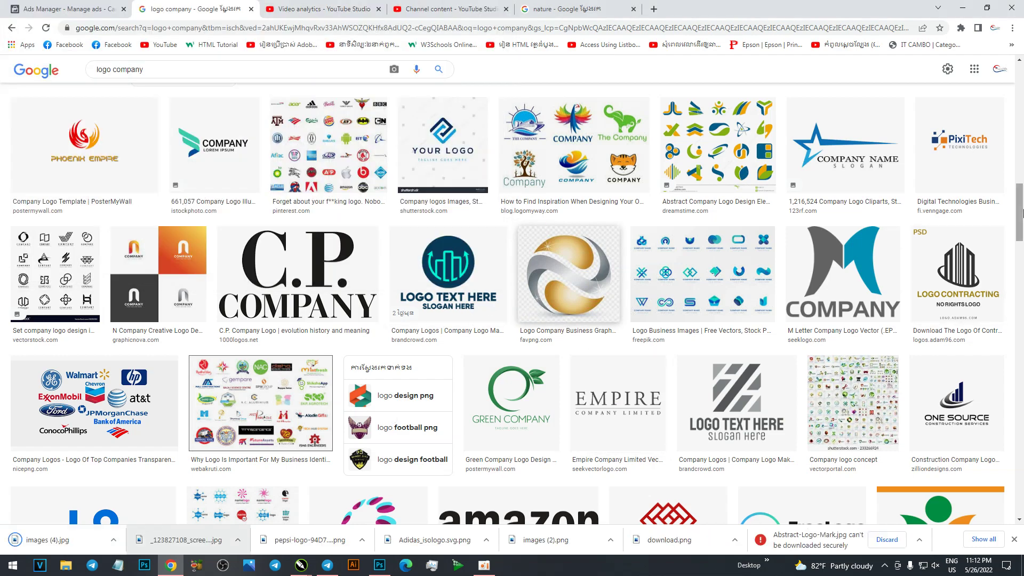
# Save the orange-green COMPANY logo from its preview and drag it onto the Photoshop canvas.
pyautogui.moveTo(1015, 216); pyautogui.dragTo(1015, 251)
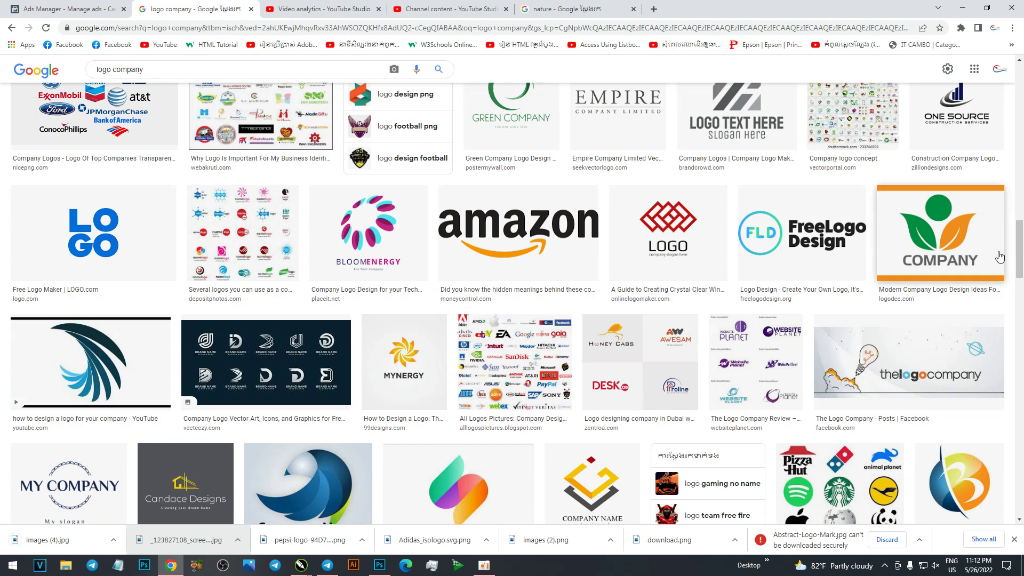
pyautogui.click(940, 240)
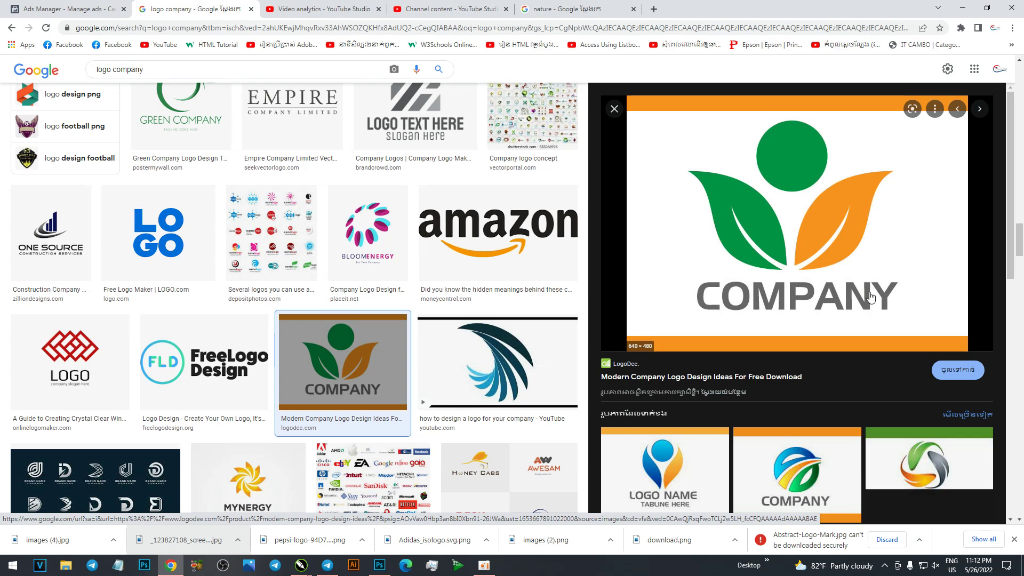
pyautogui.rightClick(791, 244)
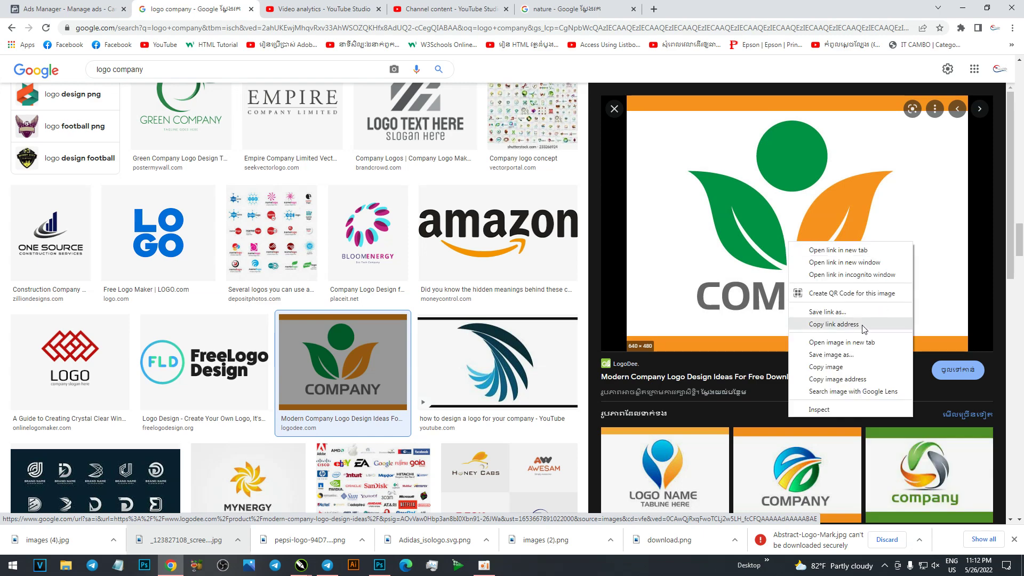
pyautogui.click(852, 355)
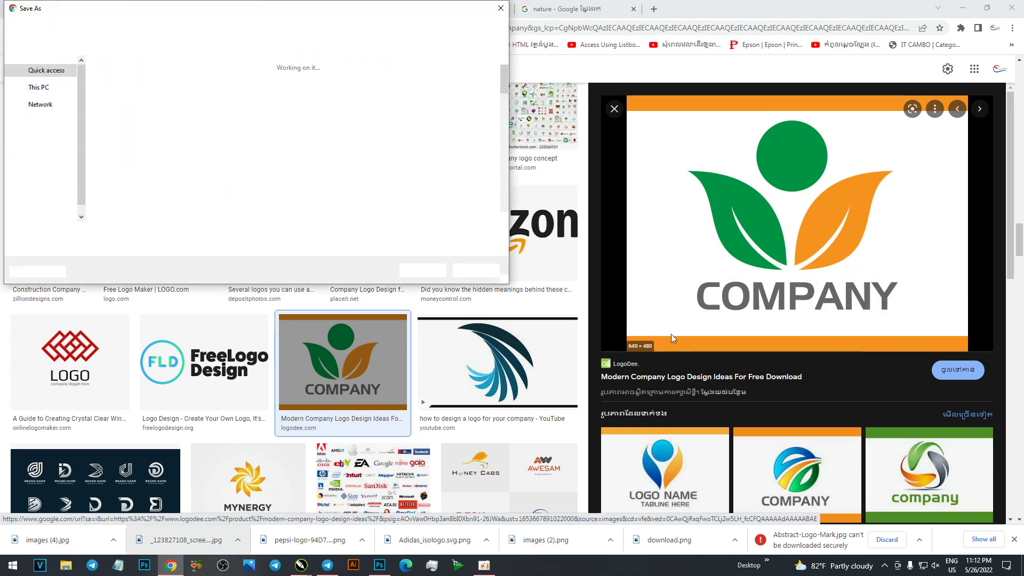
pyautogui.click(419, 267)
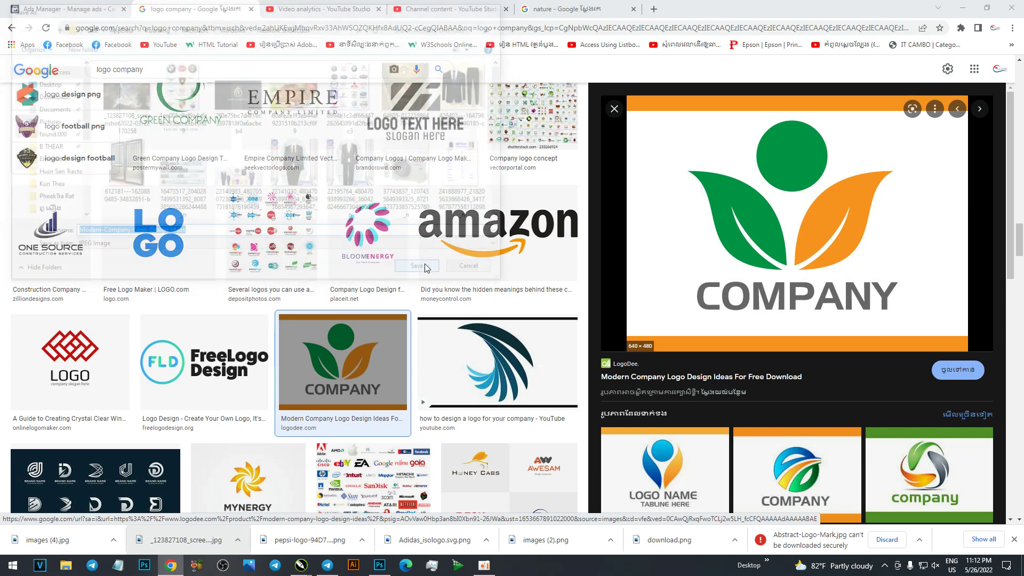
pyautogui.moveTo(64, 540); pyautogui.dragTo(305, 513)
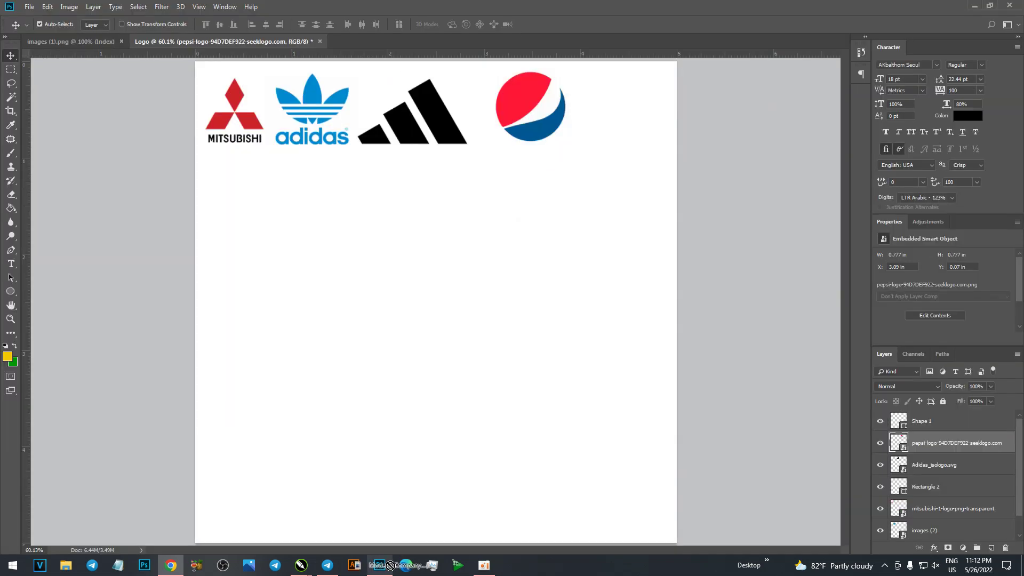
pyautogui.moveTo(304, 513); pyautogui.dragTo(495, 294)
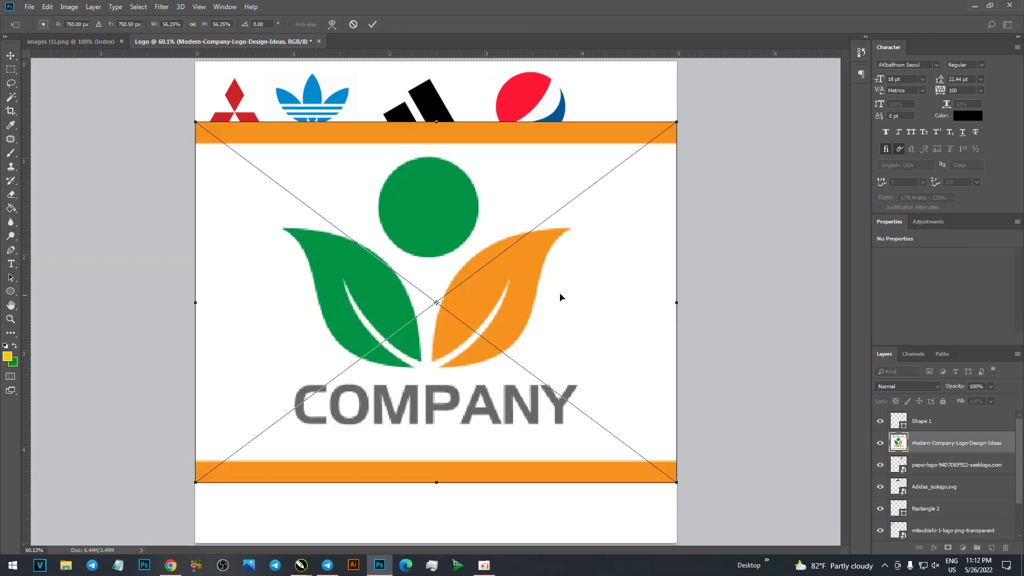
# Commit the placed logo and copy the leaves-and-COMPANY area onto a new layer.
pyautogui.press('Return')
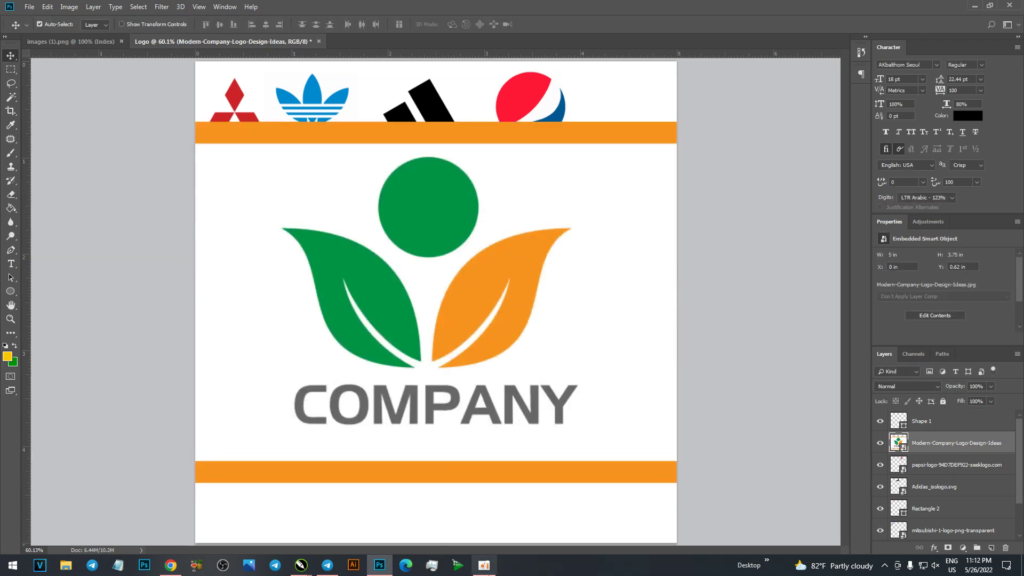
pyautogui.click(495, 571)
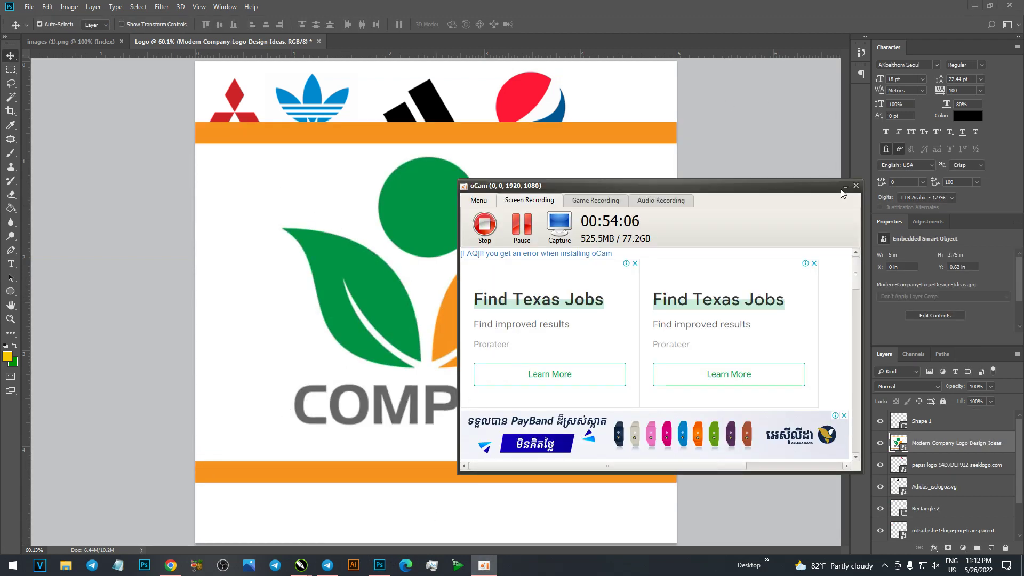
pyautogui.click(844, 186)
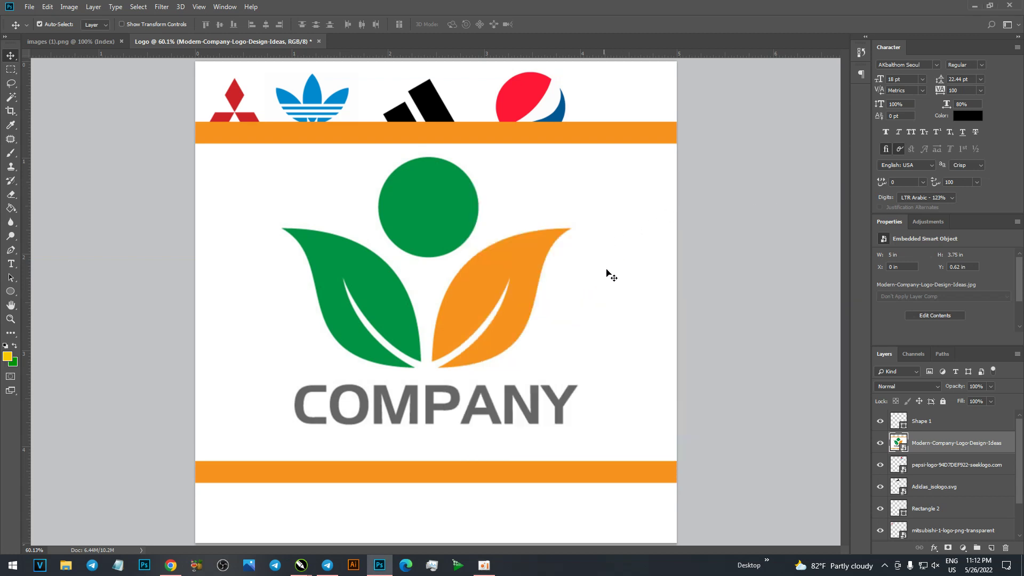
pyautogui.click(17, 71)
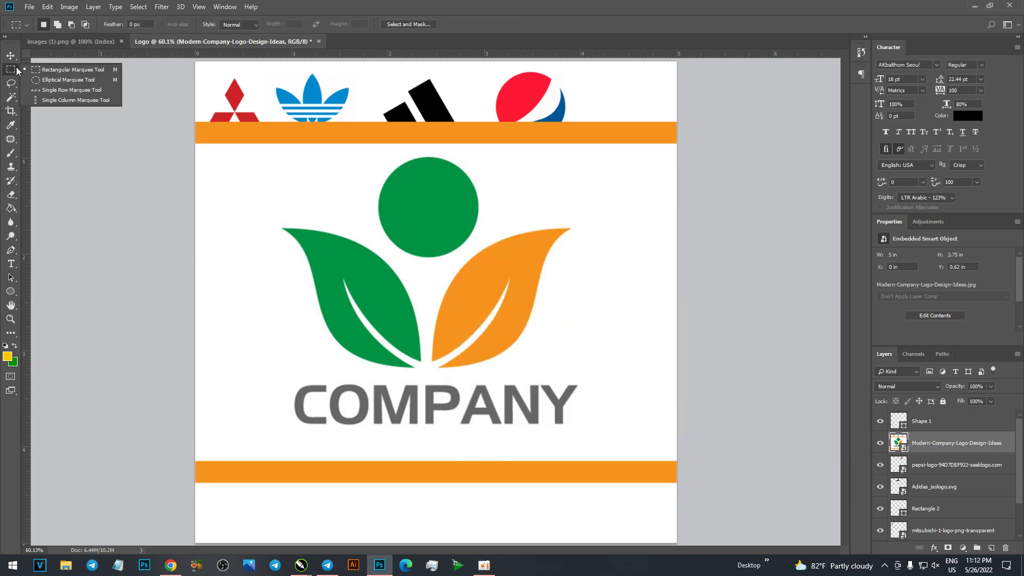
pyautogui.moveTo(249, 151); pyautogui.dragTo(606, 450)
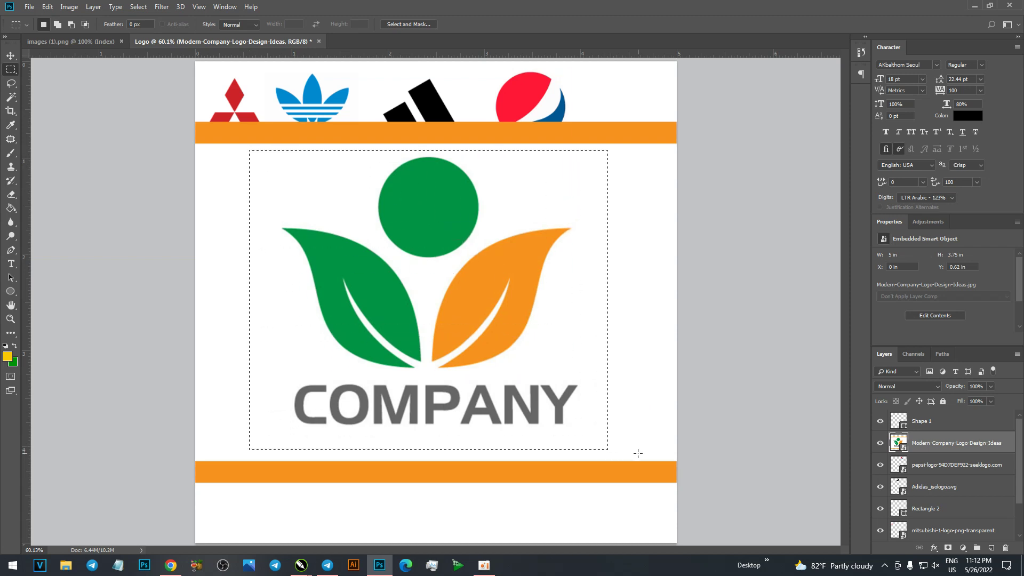
pyautogui.hotkey('ctrl', 'j')
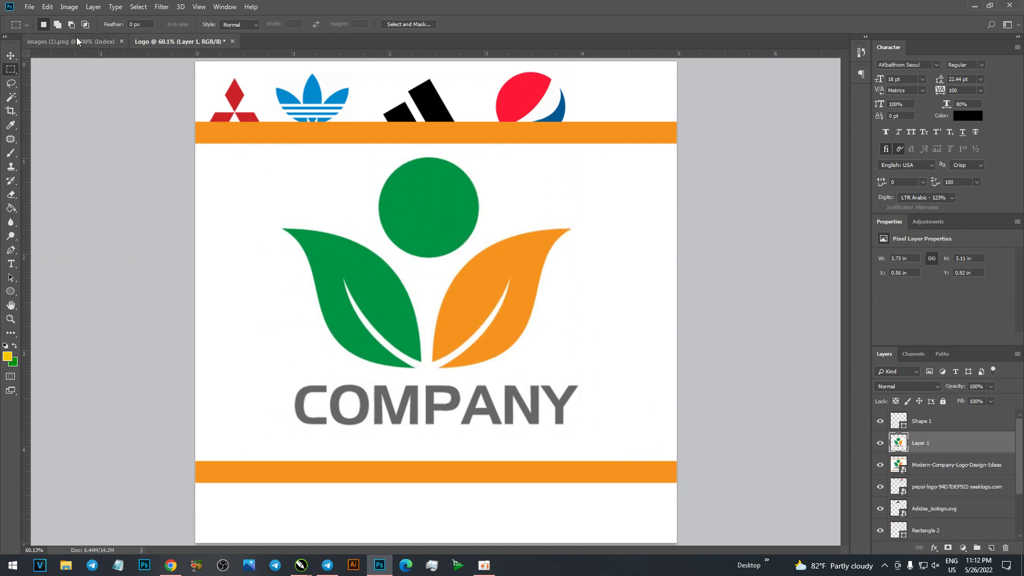
# Delete the original orange-barred logo layer and select Layer 1.
pyautogui.click(10, 55)
pyautogui.click(577, 142)
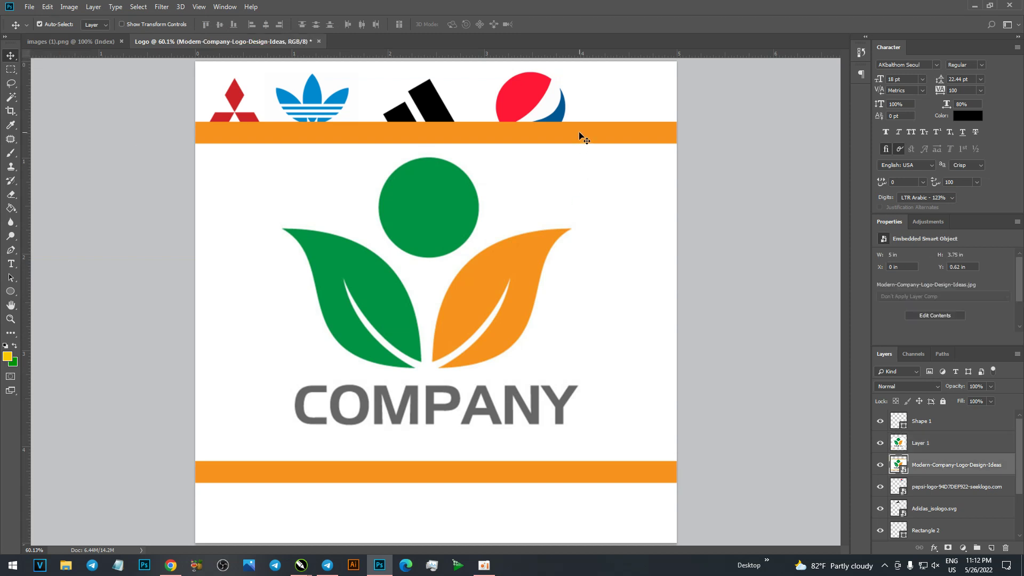
pyautogui.press('Delete')
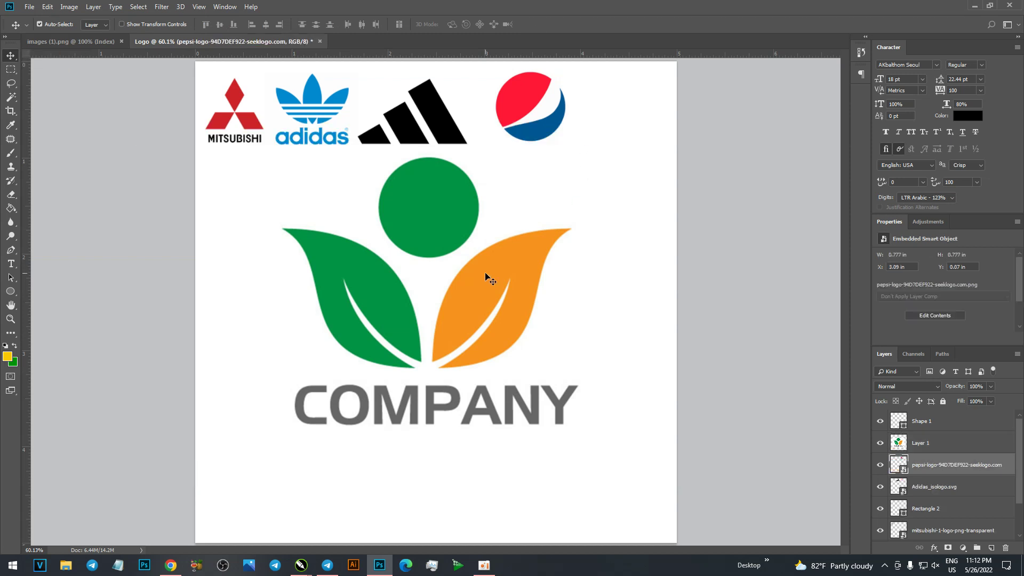
pyautogui.click(486, 278)
# Convert Layer 1 (COMPANY) to a smart object, shrink it, and place it beside Pepsi.
pyautogui.rightClick(953, 451)
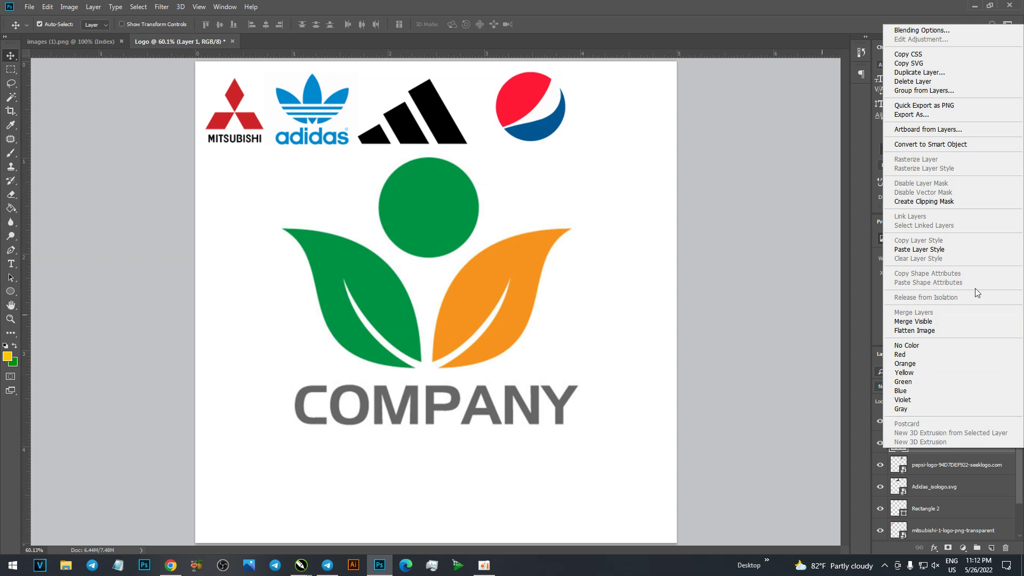
pyautogui.click(931, 144)
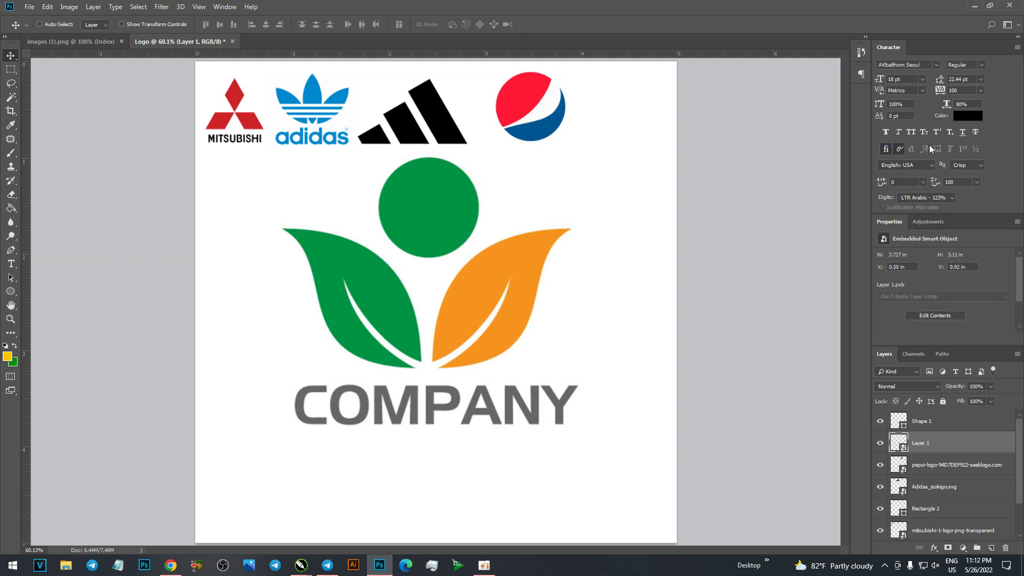
pyautogui.hotkey('ctrl', 't')
pyautogui.moveTo(608, 152)
pyautogui.mouseDown()
pyautogui.moveTo(515, 260)
pyautogui.moveTo(482, 255)
pyautogui.mouseUp()
pyautogui.moveTo(438, 309)
pyautogui.mouseDown()
pyautogui.moveTo(610, 170)
pyautogui.moveTo(645, 156)
pyautogui.mouseUp()
pyautogui.press('Return')
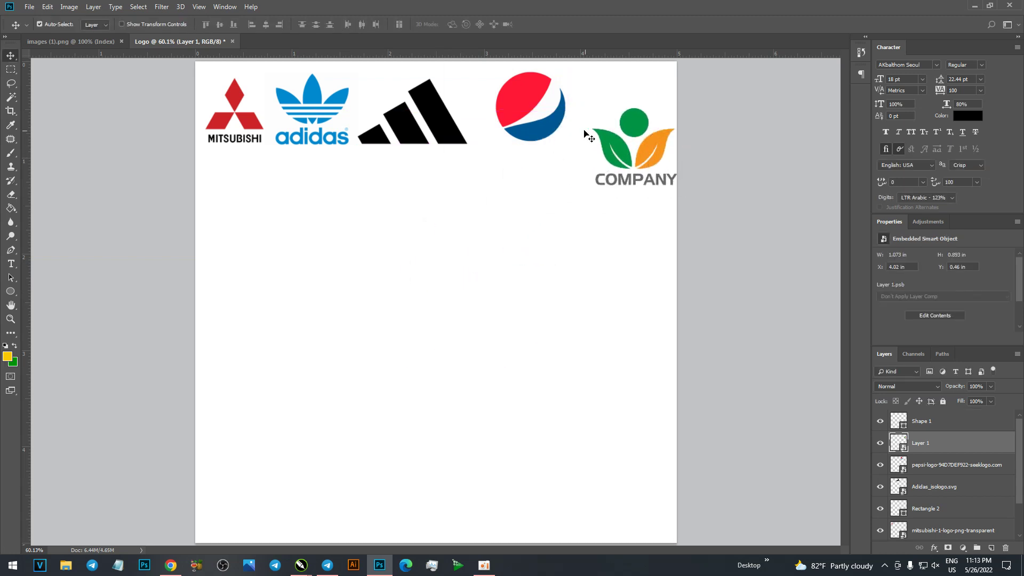
# Scale the Mitsubishi, Adidas and Pepsi logos to about 74% and raise them, adding a guide below.
pyautogui.moveTo(551, 125); pyautogui.dragTo(525, 126)
pyautogui.moveTo(198, 104); pyautogui.dragTo(548, 151)
pyautogui.moveTo(339, 51)
pyautogui.mouseDown()
pyautogui.moveTo(256, 145)
pyautogui.moveTo(255, 126)
pyautogui.mouseUp()
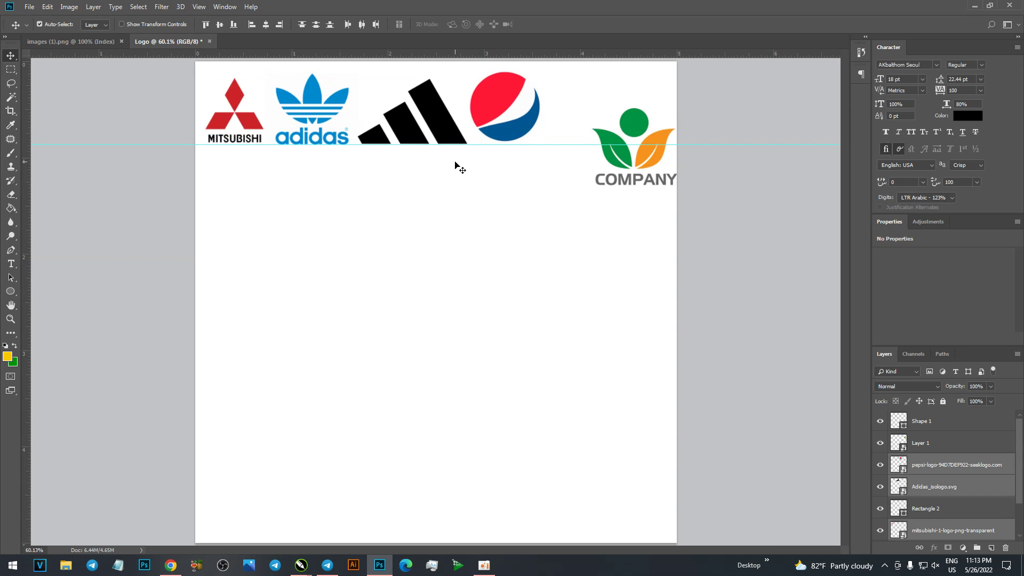
pyautogui.hotkey('ctrl', 't')
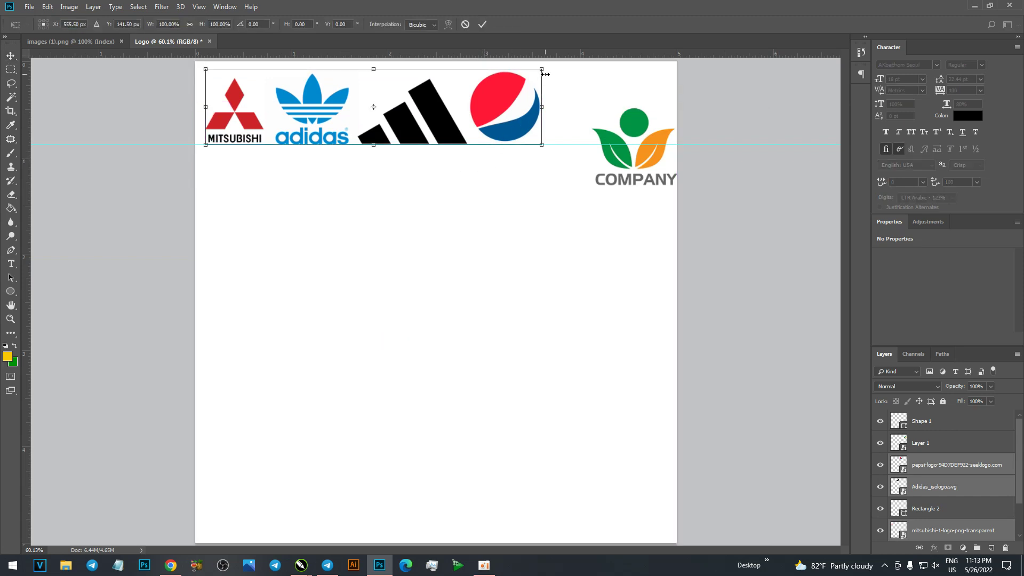
pyautogui.moveTo(543, 68); pyautogui.dragTo(456, 88)
pyautogui.press('Return')
pyautogui.moveTo(441, 140)
pyautogui.mouseDown()
pyautogui.moveTo(431, 129)
pyautogui.moveTo(367, 135)
pyautogui.mouseUp()
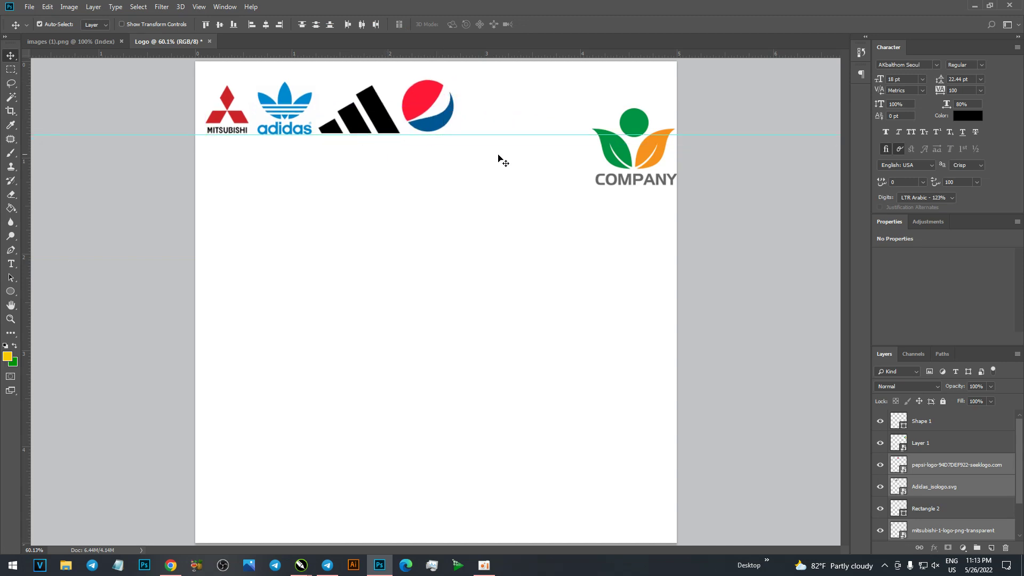
# Move the COMPANY logo into the row, shrink it to match, and align it with Pepsi.
pyautogui.moveTo(633, 156); pyautogui.dragTo(509, 102)
pyautogui.hotkey('ctrl', 't')
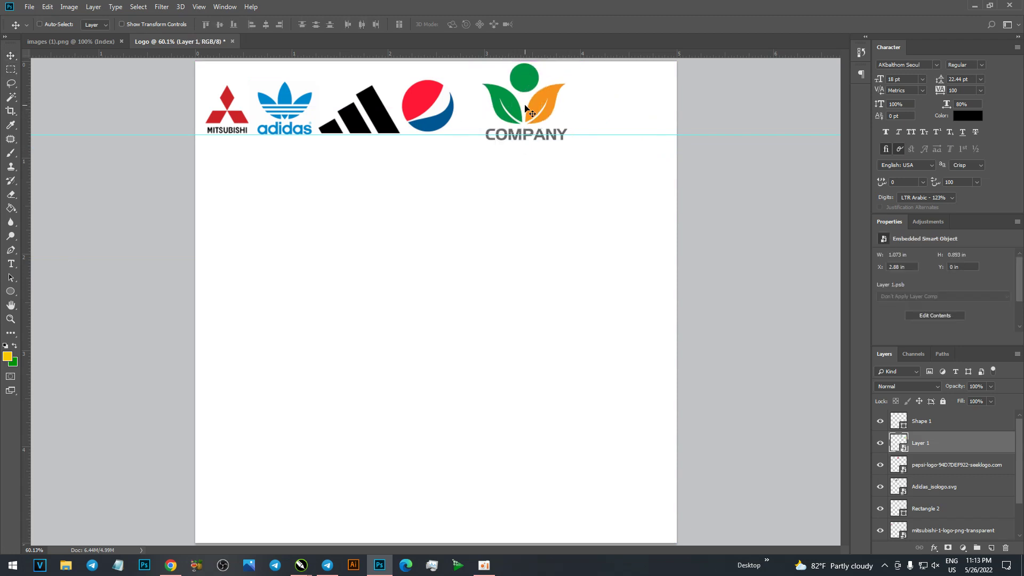
pyautogui.moveTo(576, 62); pyautogui.dragTo(556, 76)
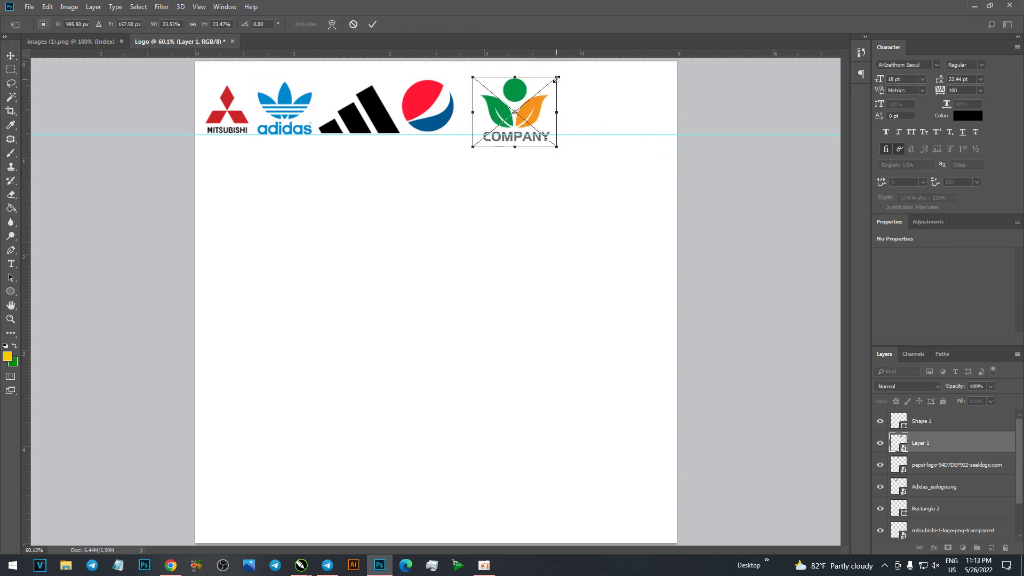
pyautogui.press('Return')
pyautogui.moveTo(435, 125); pyautogui.dragTo(443, 132)
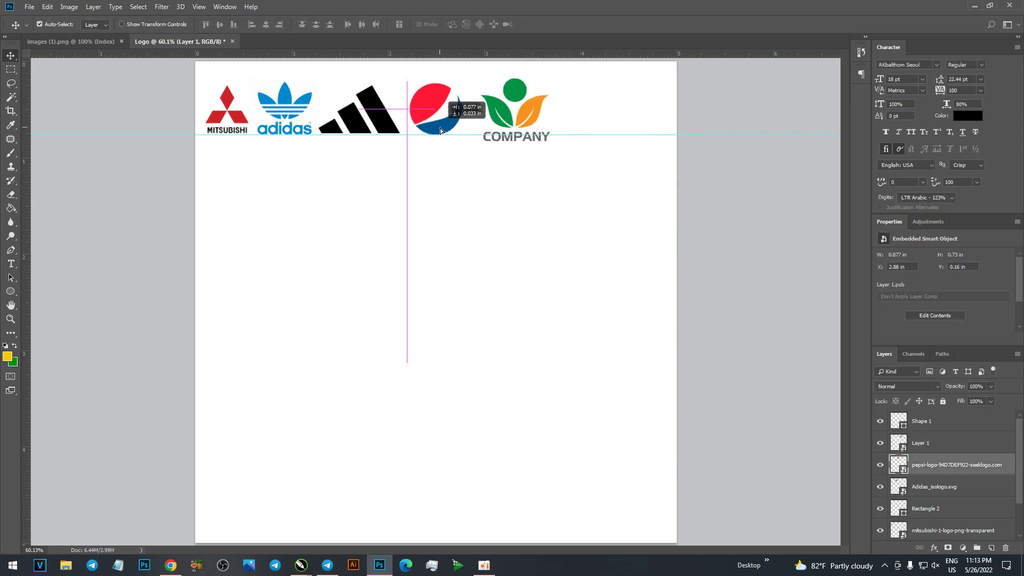
pyautogui.moveTo(531, 118); pyautogui.dragTo(532, 116)
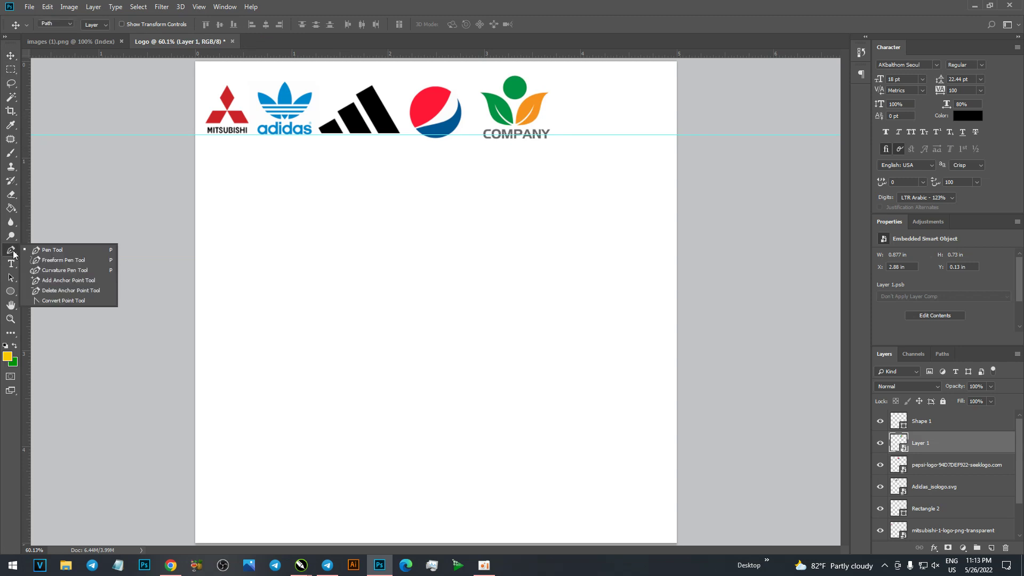
# Draw the leaf path using the Curvature Pen, from a start anchor to a curved upper anchor and back.
pyautogui.click(11, 250)
pyautogui.click(49, 251)
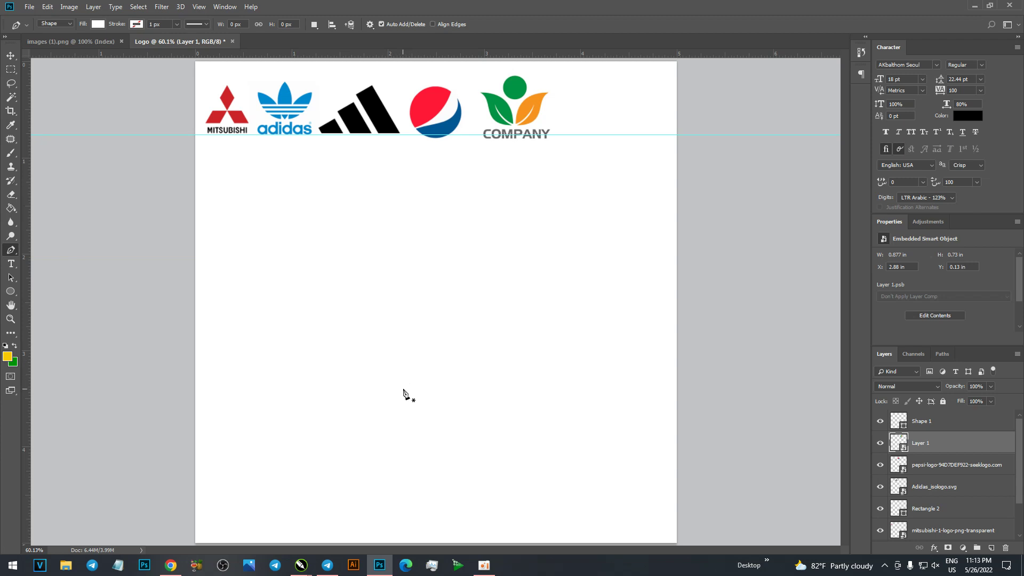
pyautogui.moveTo(399, 393); pyautogui.dragTo(411, 391)
pyautogui.moveTo(432, 344)
pyautogui.mouseDown()
pyautogui.moveTo(432, 322)
pyautogui.moveTo(469, 299)
pyautogui.moveTo(414, 302)
pyautogui.mouseUp()
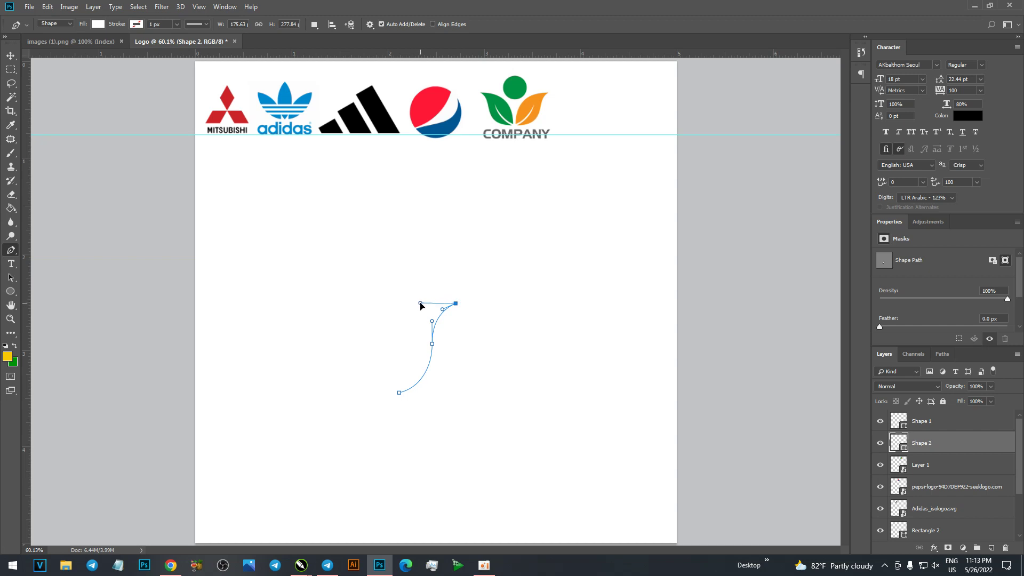
pyautogui.moveTo(399, 393); pyautogui.dragTo(422, 444)
pyautogui.moveTo(422, 444); pyautogui.dragTo(408, 446)
# Redo the leaf's closing segment so the path closes with a smooth bottom curve.
pyautogui.hotkey('ctrl', 'z')
pyautogui.scroll(2, 379, 414)
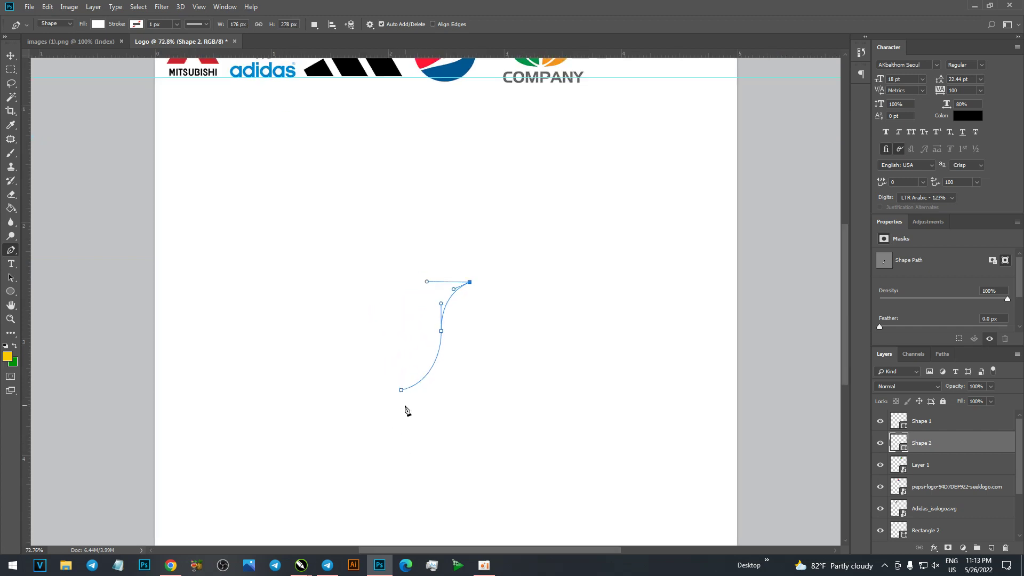
pyautogui.scroll(-1, 405, 410)
pyautogui.moveTo(402, 394); pyautogui.dragTo(401, 399)
pyautogui.hotkey('ctrl', 'z')
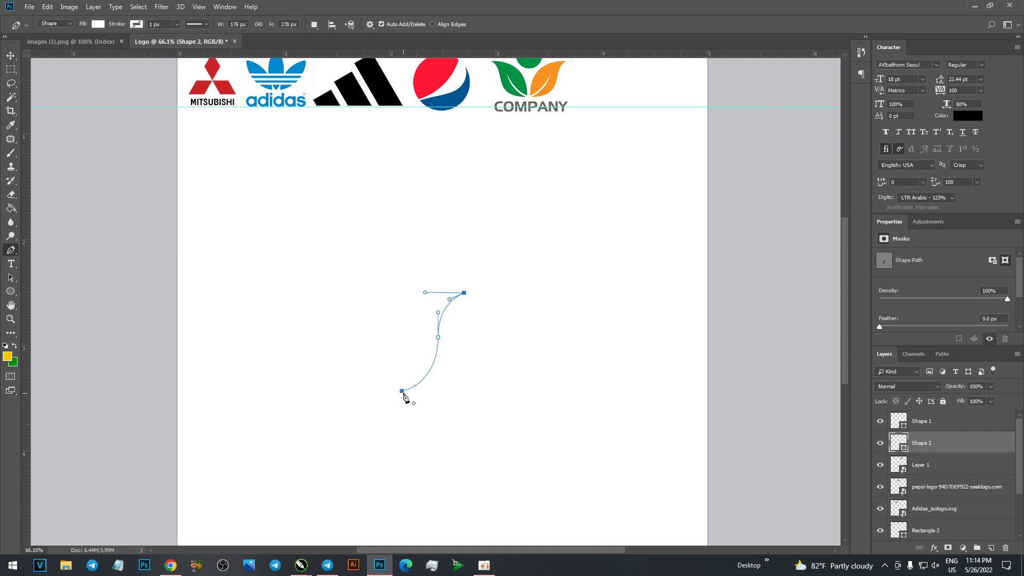
pyautogui.click(402, 393)
pyautogui.moveTo(403, 395); pyautogui.dragTo(398, 402)
pyautogui.hotkey('ctrl', 'alt', 'z')
pyautogui.hotkey('ctrl', 'alt', 'z')
pyautogui.hotkey('ctrl', 'alt', 'z')
pyautogui.hotkey('ctrl', 'alt', 'z')
pyautogui.hotkey('ctrl', 'alt', 'z')
pyautogui.moveTo(402, 392); pyautogui.dragTo(396, 449)
pyautogui.rightClick(11, 250)
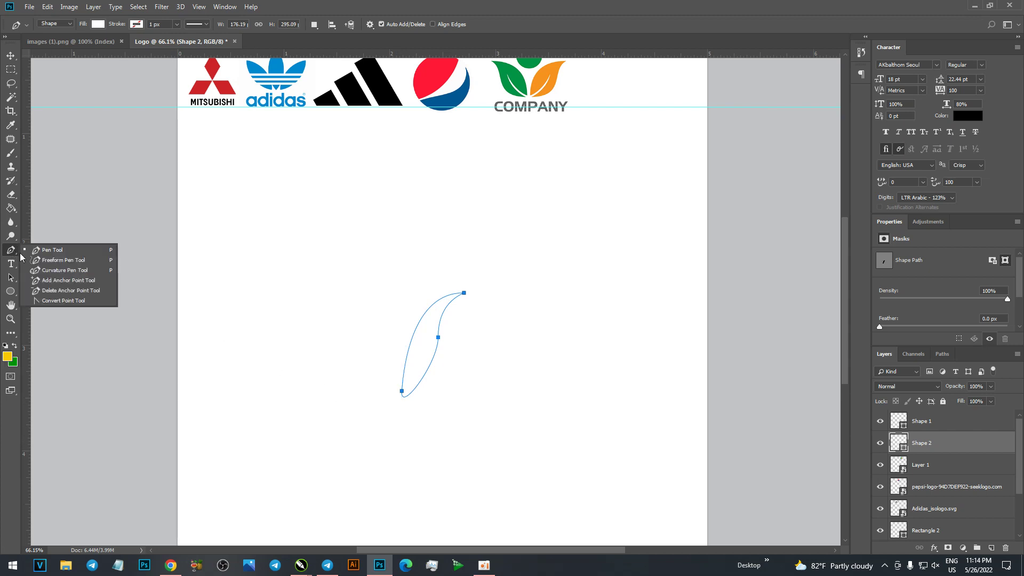
# Make the leaf's bottom anchor a sharp corner with the Convert Point Tool and adjust the middle curve.
pyautogui.click(53, 303)
pyautogui.click(402, 391)
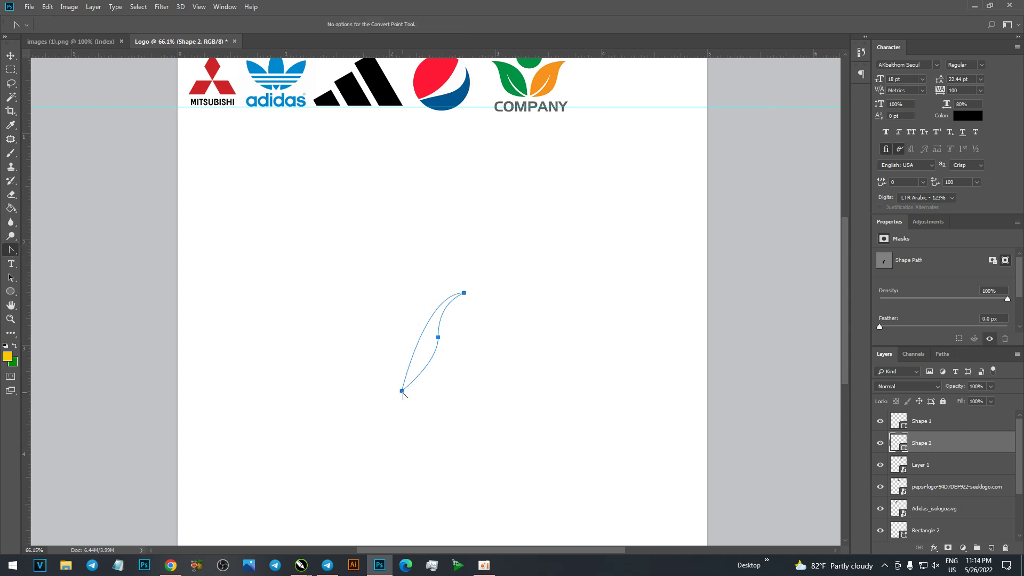
pyautogui.scroll(1, 408, 396)
pyautogui.moveTo(368, 360); pyautogui.dragTo(424, 430)
pyautogui.scroll(-1, 434, 365)
pyautogui.scroll(-1, 435, 371)
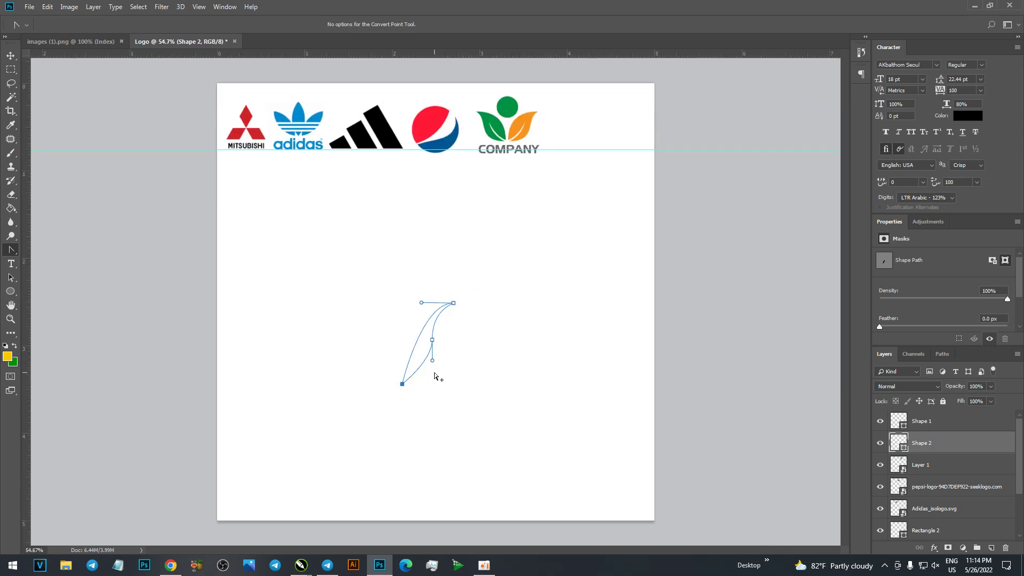
pyautogui.moveTo(433, 364); pyautogui.dragTo(426, 380)
# Widen the leaf's left curve and reposition the middle anchor and top handle.
pyautogui.moveTo(422, 302)
pyautogui.mouseDown()
pyautogui.moveTo(389, 320)
pyautogui.moveTo(387, 306)
pyautogui.mouseUp()
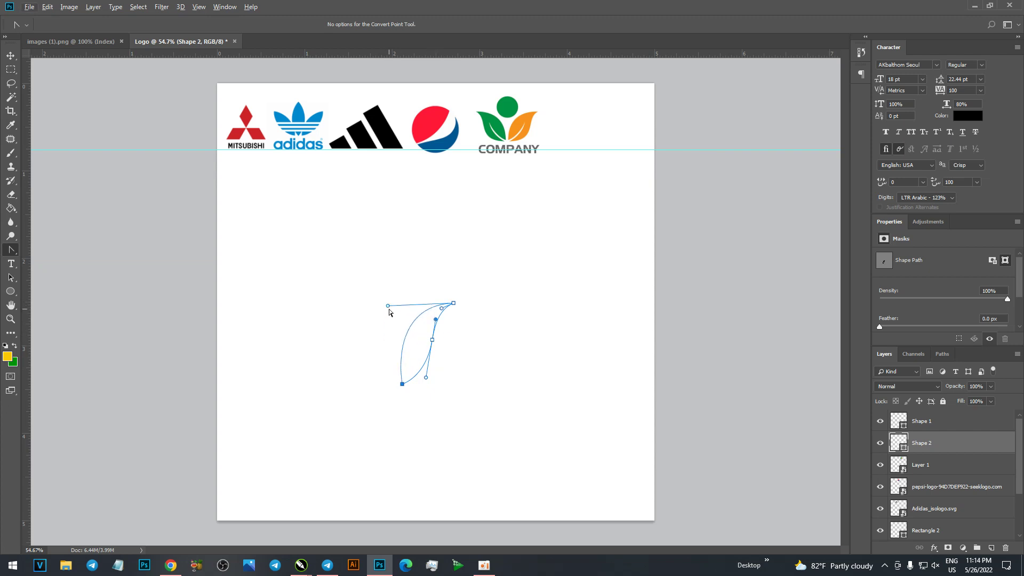
pyautogui.moveTo(389, 309); pyautogui.dragTo(386, 315)
pyautogui.moveTo(436, 344); pyautogui.dragTo(436, 347)
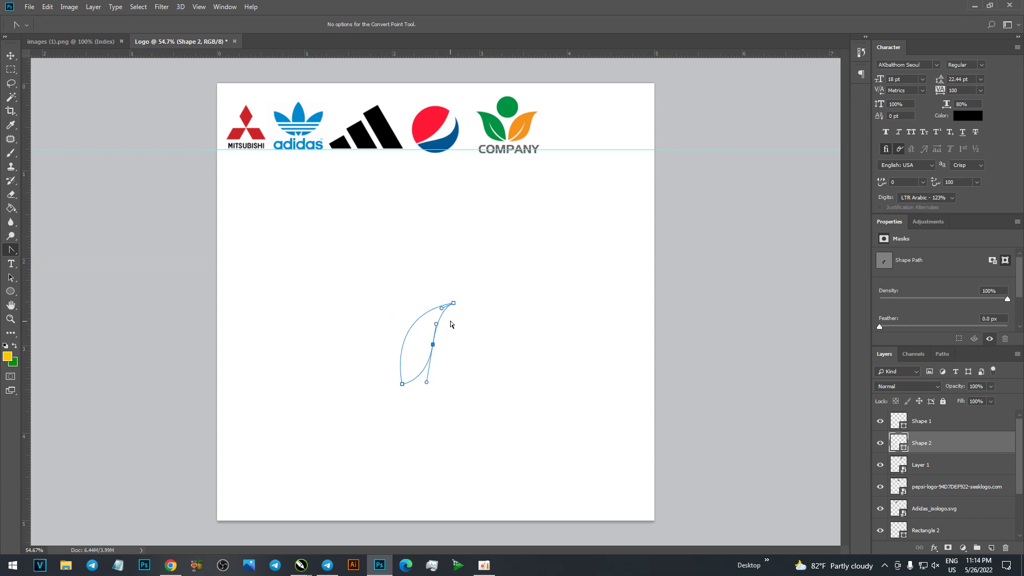
pyautogui.moveTo(456, 306)
pyautogui.mouseDown()
pyautogui.moveTo(416, 318)
pyautogui.moveTo(381, 298)
pyautogui.mouseUp()
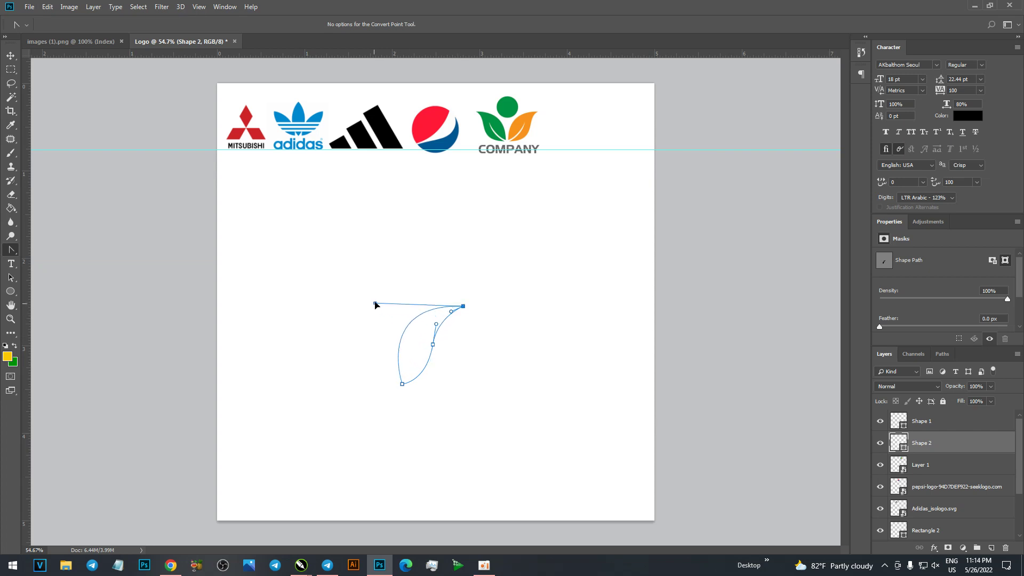
pyautogui.keyDown('ctrl'); pyautogui.click(433, 344); pyautogui.keyUp('ctrl')
pyautogui.moveTo(428, 383); pyautogui.dragTo(437, 376)
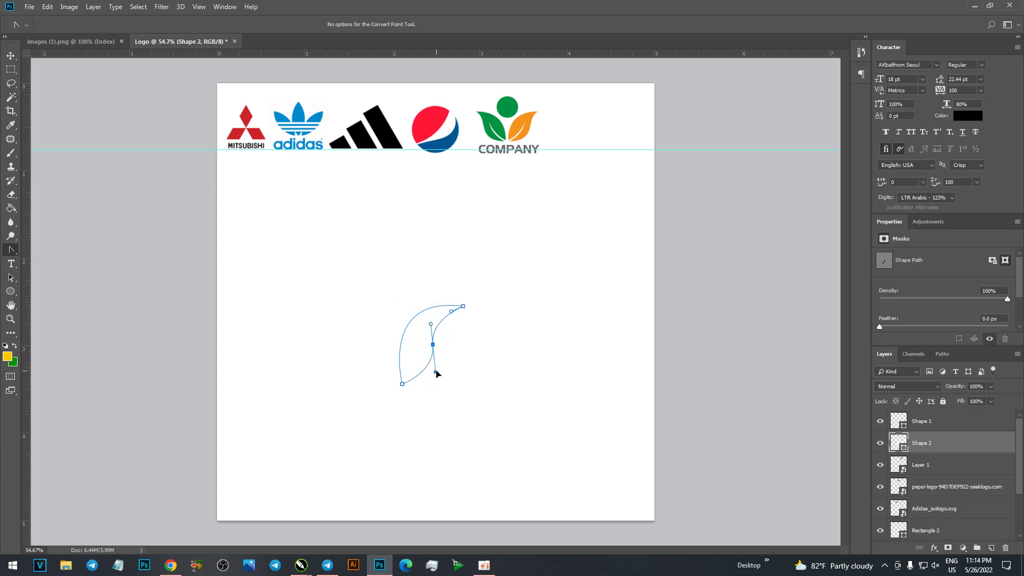
pyautogui.moveTo(433, 345); pyautogui.dragTo(435, 341)
# Fine-tune the lower and top-left curves, then hide the path and keep Shape 2 selected.
pyautogui.click(403, 384)
pyautogui.moveTo(437, 372); pyautogui.dragTo(433, 384)
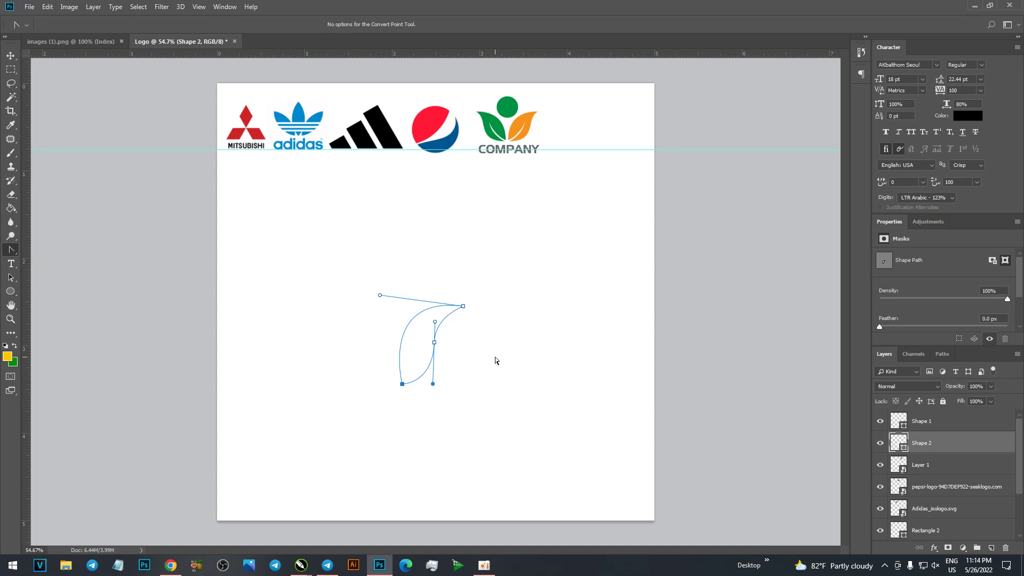
pyautogui.scroll(2, 438, 359)
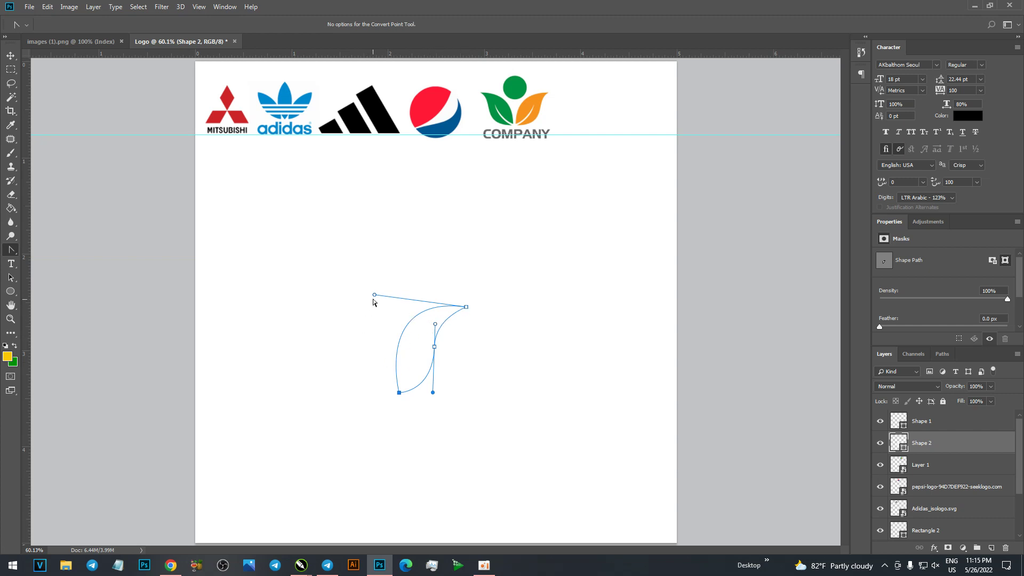
pyautogui.moveTo(374, 298); pyautogui.dragTo(374, 306)
pyautogui.click(11, 55)
pyautogui.click(503, 327)
pyautogui.click(427, 342)
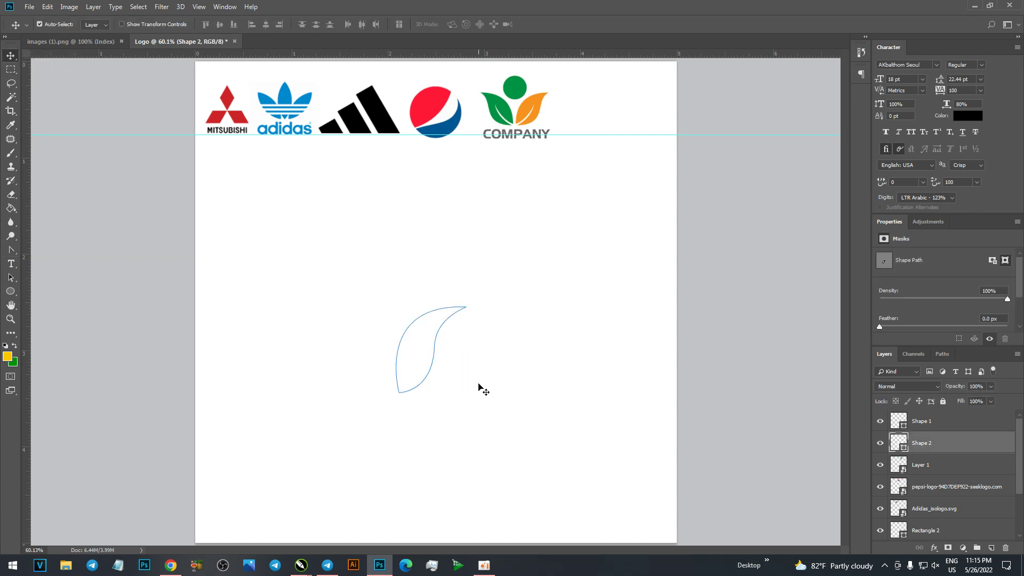
# Fill the leaf shape with the orange sampled from the COMPANY logo leaf.
pyautogui.click(10, 291)
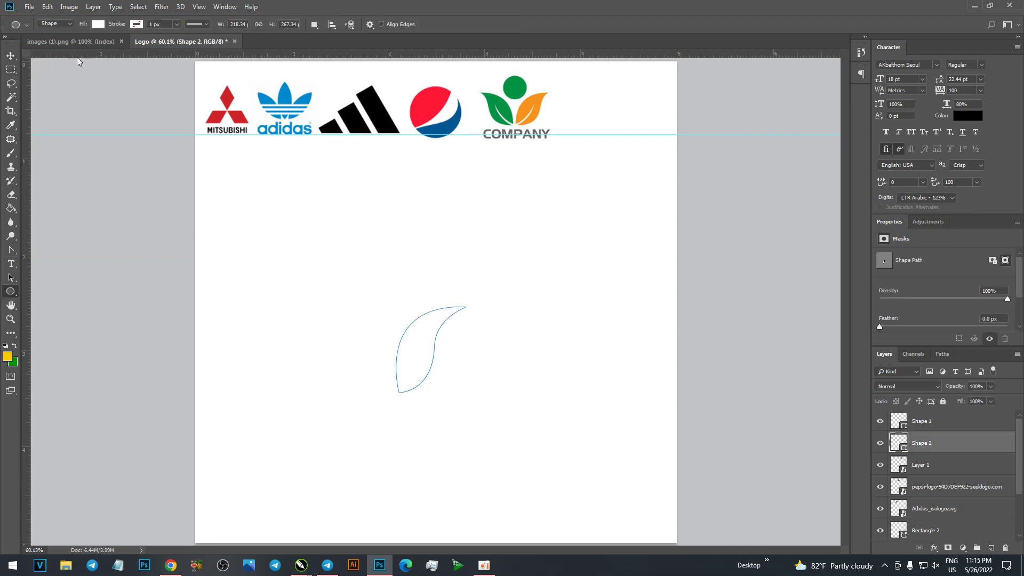
pyautogui.click(102, 24)
pyautogui.click(148, 44)
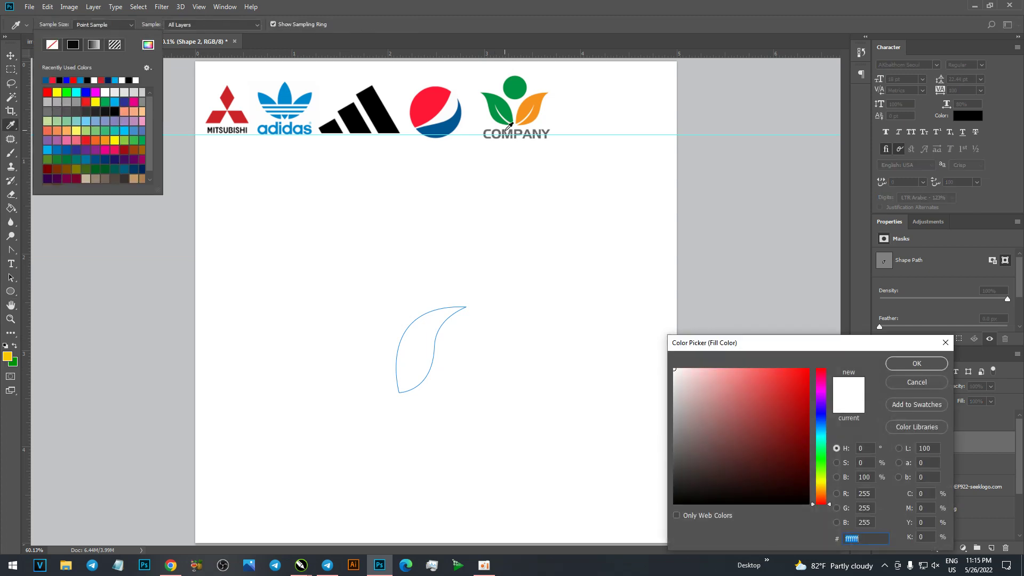
pyautogui.click(539, 108)
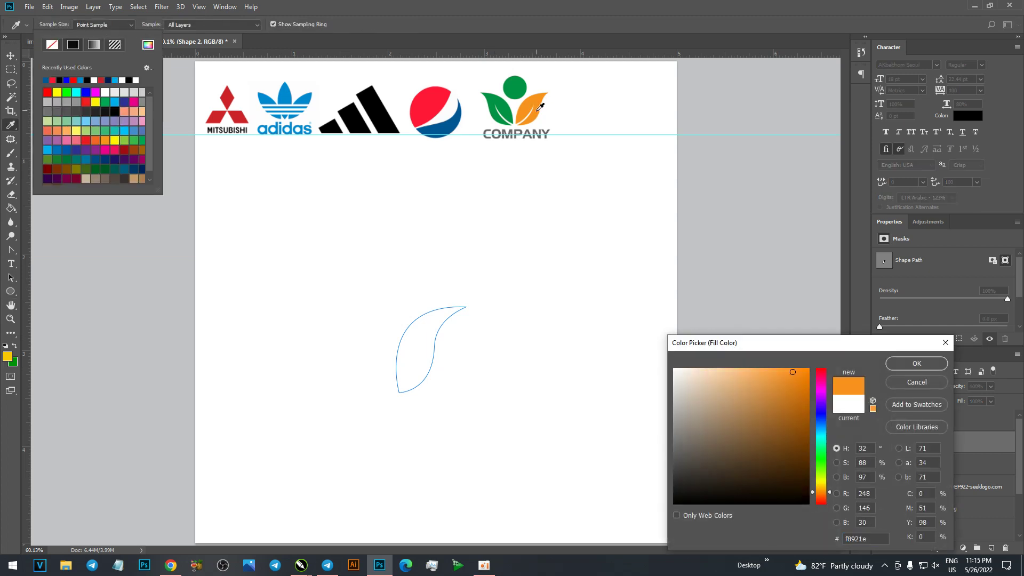
pyautogui.click(916, 364)
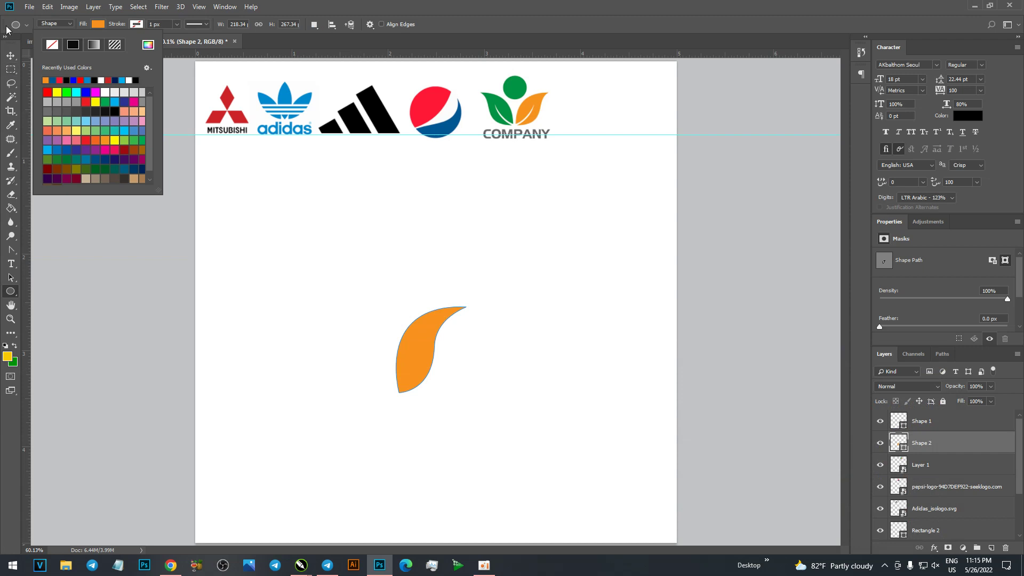
# Reposition the orange leaf on the page.
pyautogui.click(10, 56)
pyautogui.scroll(1, 413, 380)
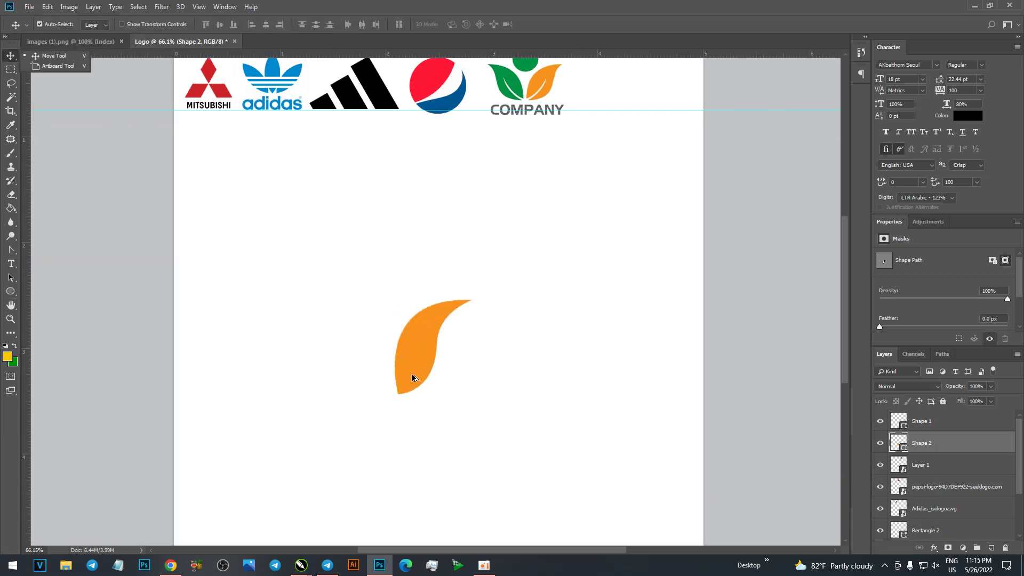
pyautogui.moveTo(351, 294); pyautogui.dragTo(409, 352)
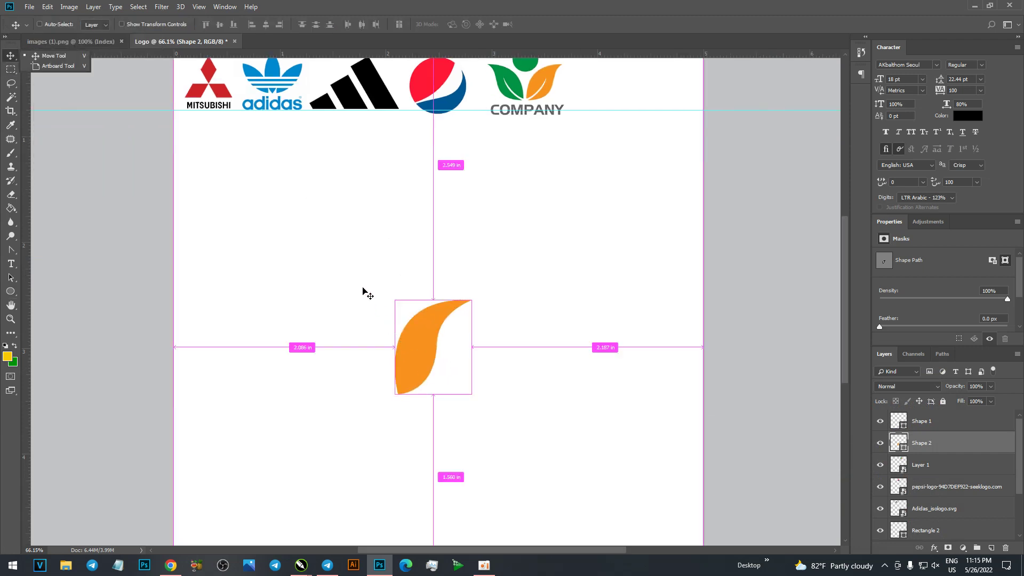
pyautogui.moveTo(471, 426); pyautogui.dragTo(456, 337)
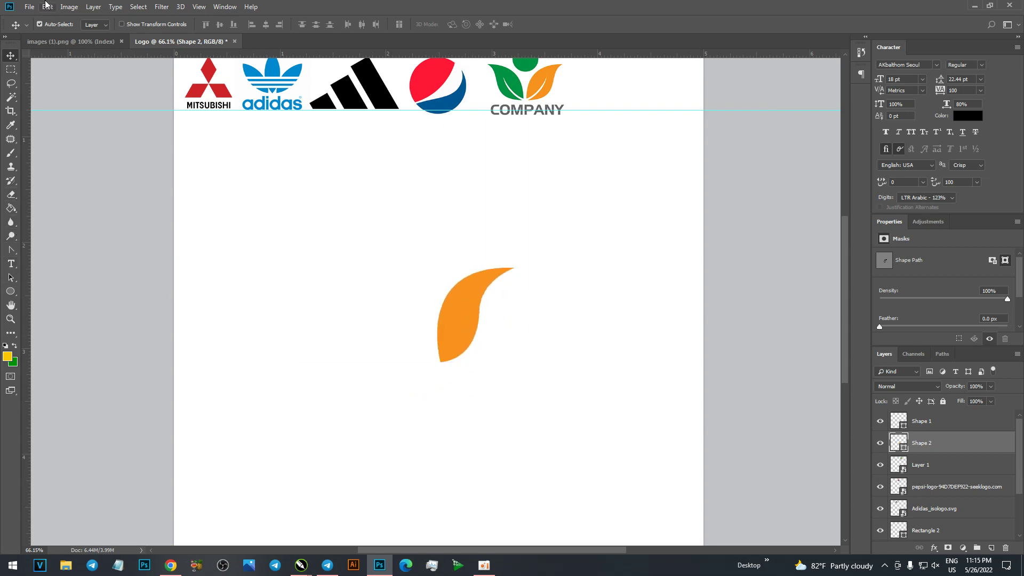
# Raise the middle point and adjust its handle to smooth the leaf's inner curve.
pyautogui.rightClick(10, 251)
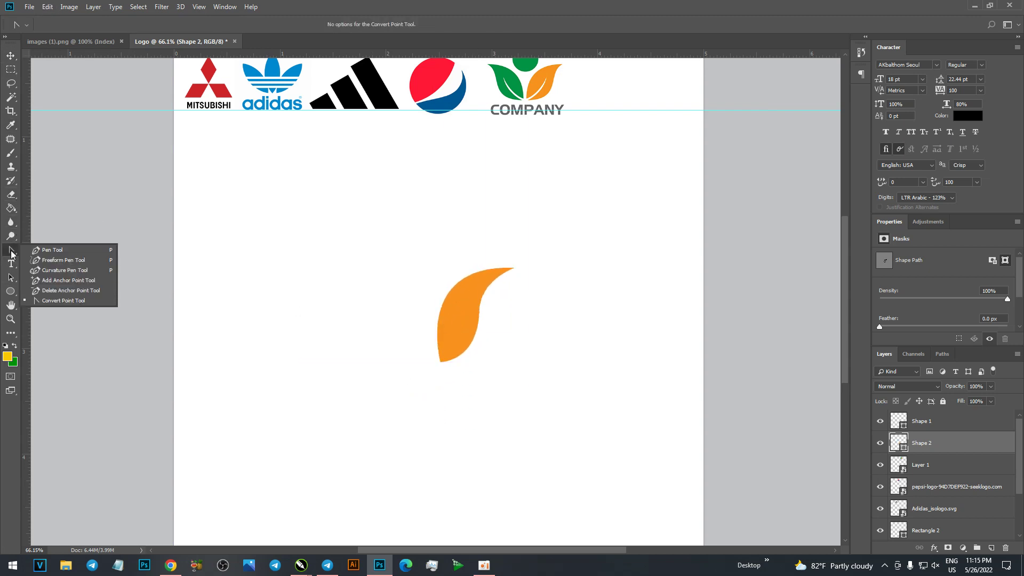
pyautogui.click(46, 247)
pyautogui.keyDown('ctrl'); pyautogui.click(453, 319); pyautogui.keyUp('ctrl')
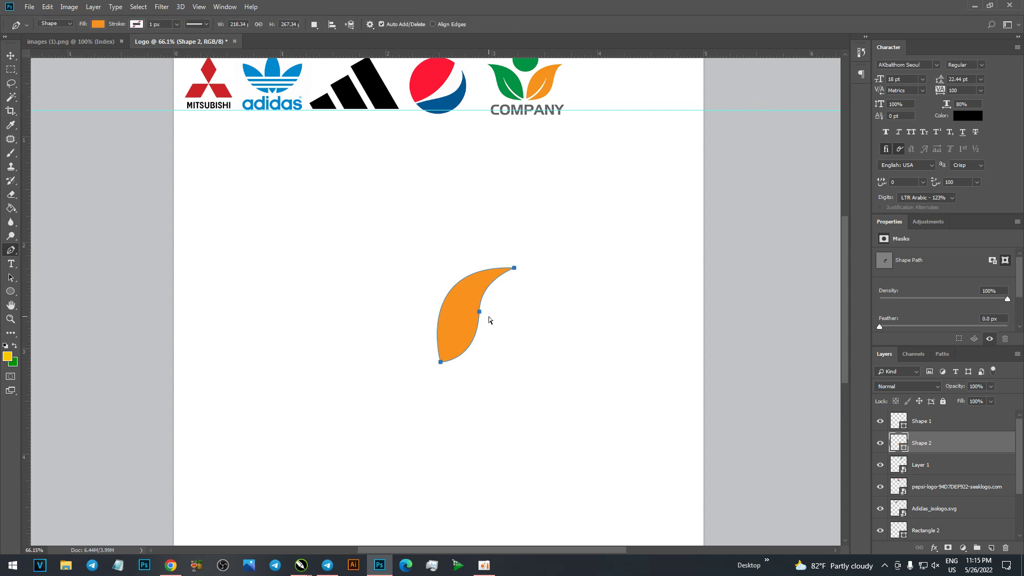
pyautogui.moveTo(481, 315); pyautogui.dragTo(481, 309)
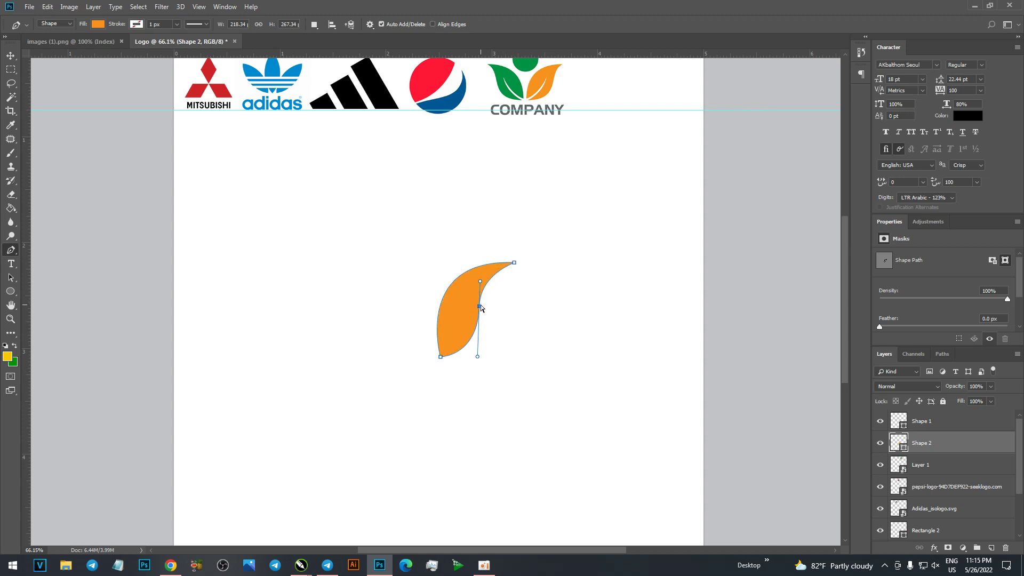
pyautogui.moveTo(479, 305); pyautogui.dragTo(480, 302)
pyautogui.moveTo(480, 354); pyautogui.dragTo(484, 354)
pyautogui.keyDown('ctrl'); pyautogui.click(500, 270); pyautogui.keyUp('ctrl')
pyautogui.keyDown('ctrl'); pyautogui.click(483, 286); pyautogui.keyUp('ctrl')
# Hide the leaf path, return to the standard Pen, and place an anchor at the leaf's bottom tip.
pyautogui.click(10, 57)
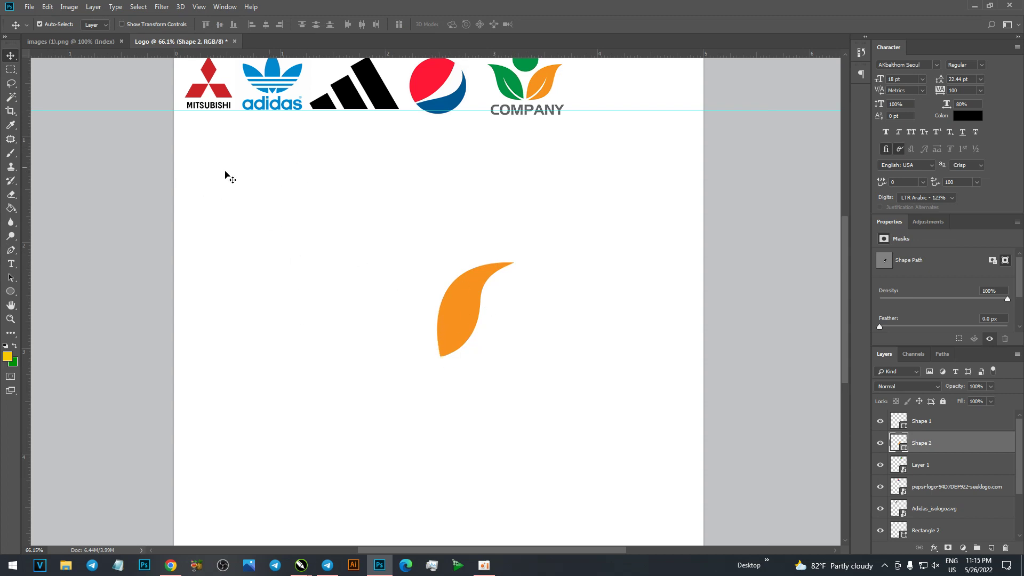
pyautogui.moveTo(11, 250); pyautogui.dragTo(59, 251)
pyautogui.click(59, 251)
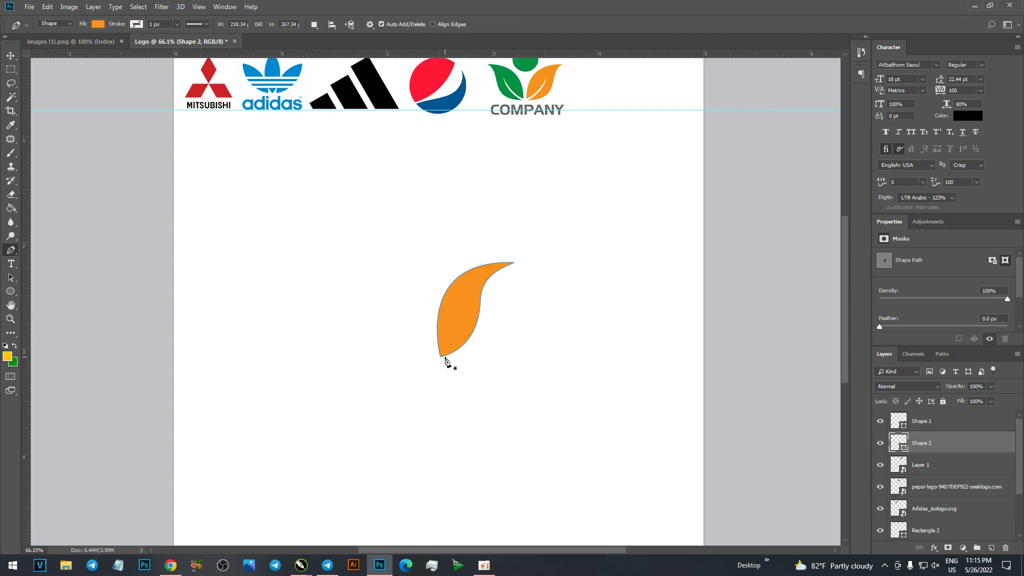
pyautogui.keyDown('alt'); pyautogui.scroll(2, 458, 341); pyautogui.keyUp('alt')
pyautogui.keyDown('alt'); pyautogui.scroll(2, 467, 347); pyautogui.keyUp('alt')
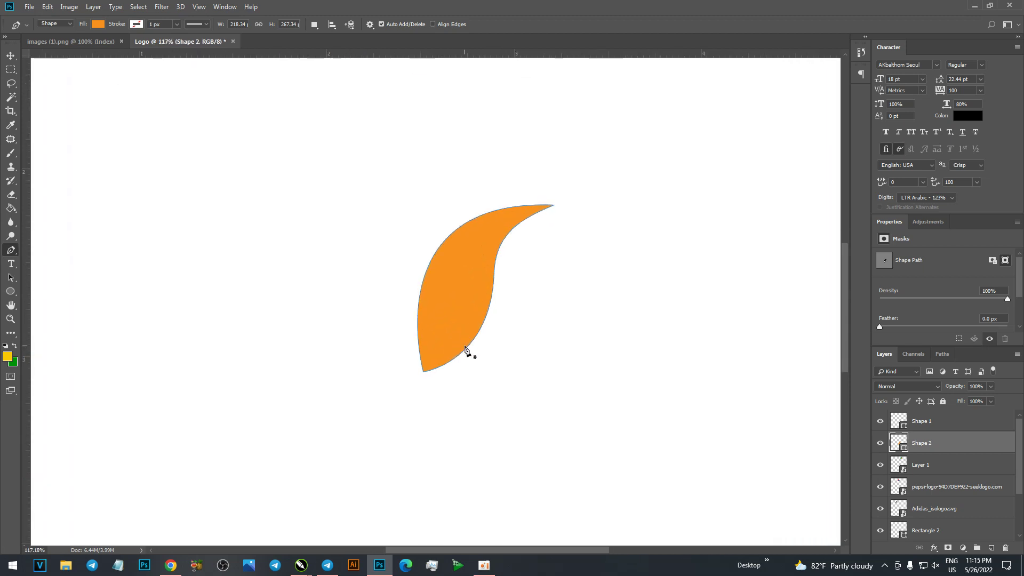
pyautogui.click(416, 379)
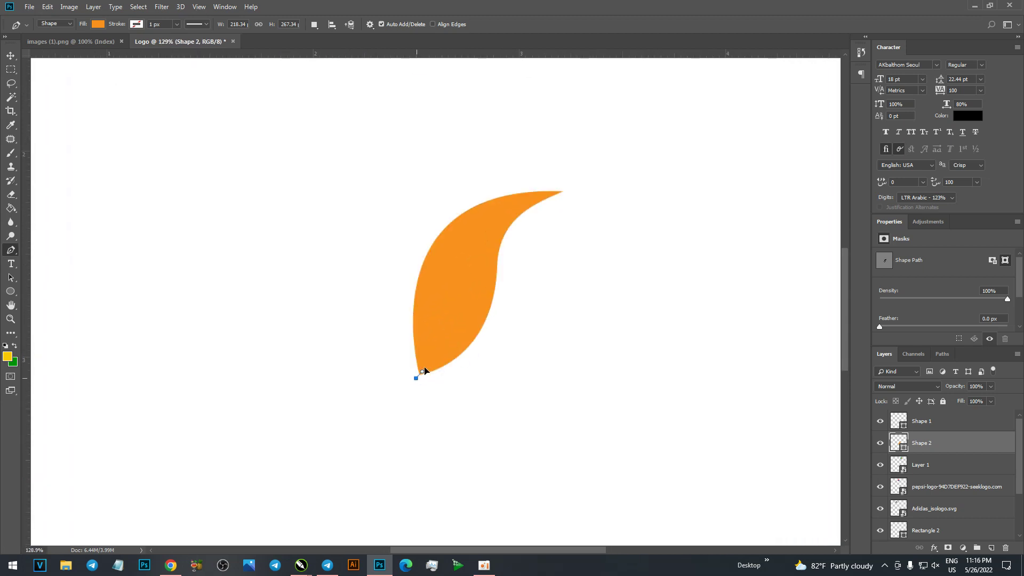
# Draw a thin curved vein path running up inside the orange leaf.
pyautogui.moveTo(433, 356); pyautogui.dragTo(433, 356)
pyautogui.moveTo(462, 263); pyautogui.dragTo(469, 201)
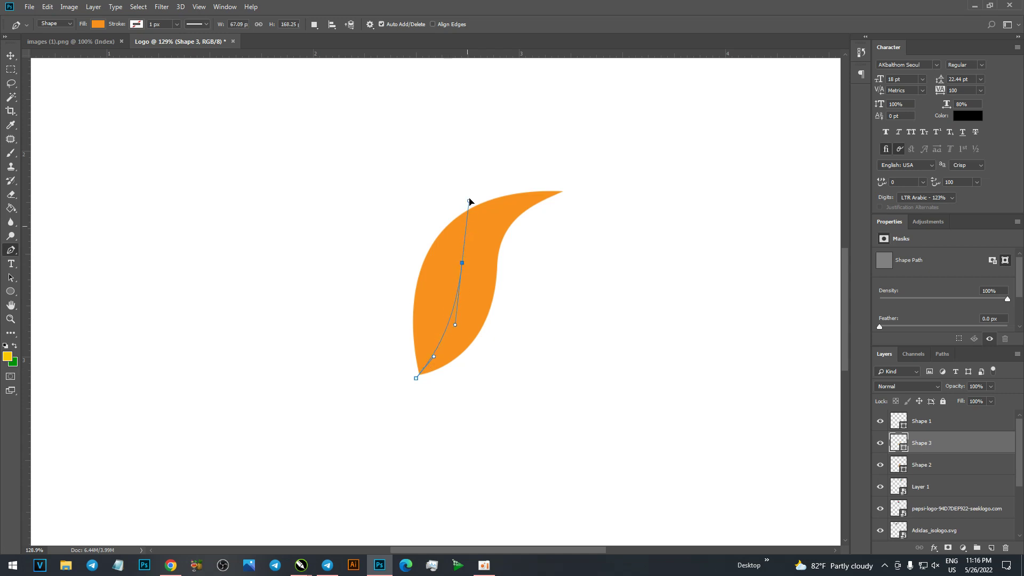
pyautogui.scroll(-4, 484, 265)
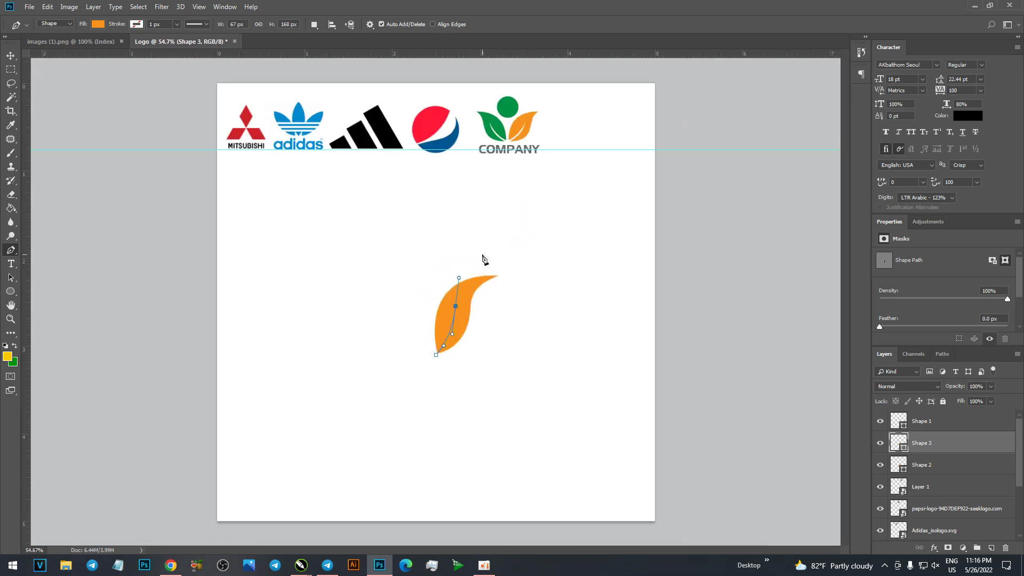
pyautogui.scroll(2, 483, 260)
pyautogui.scroll(2, 482, 260)
pyautogui.moveTo(449, 325); pyautogui.dragTo(455, 325)
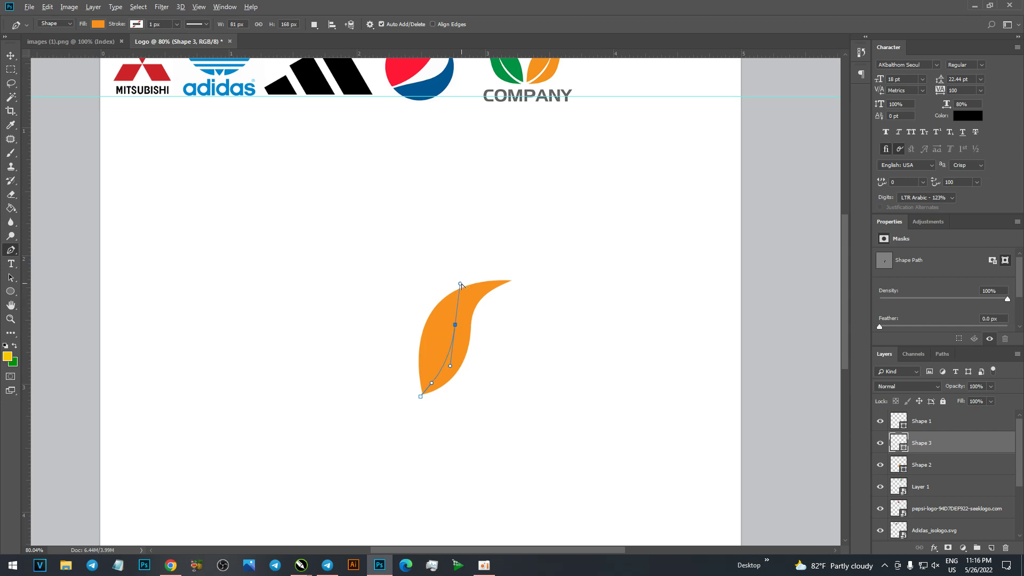
pyautogui.moveTo(461, 284); pyautogui.dragTo(446, 348)
pyautogui.moveTo(419, 395); pyautogui.dragTo(389, 424)
# Reshape the vein near its base and close the path with a stem tail below the tip.
pyautogui.scroll(2, 454, 352)
pyautogui.scroll(2, 455, 352)
pyautogui.scroll(2, 454, 352)
pyautogui.moveTo(417, 346); pyautogui.dragTo(447, 289)
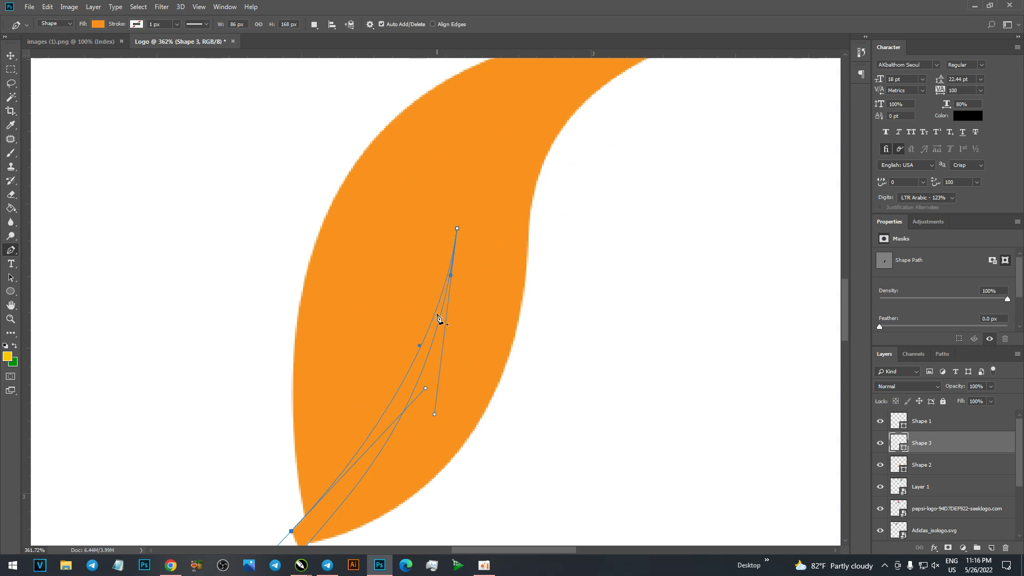
pyautogui.scroll(-2, 426, 330)
pyautogui.scroll(-3, 411, 352)
pyautogui.click(352, 467)
pyautogui.click(357, 442)
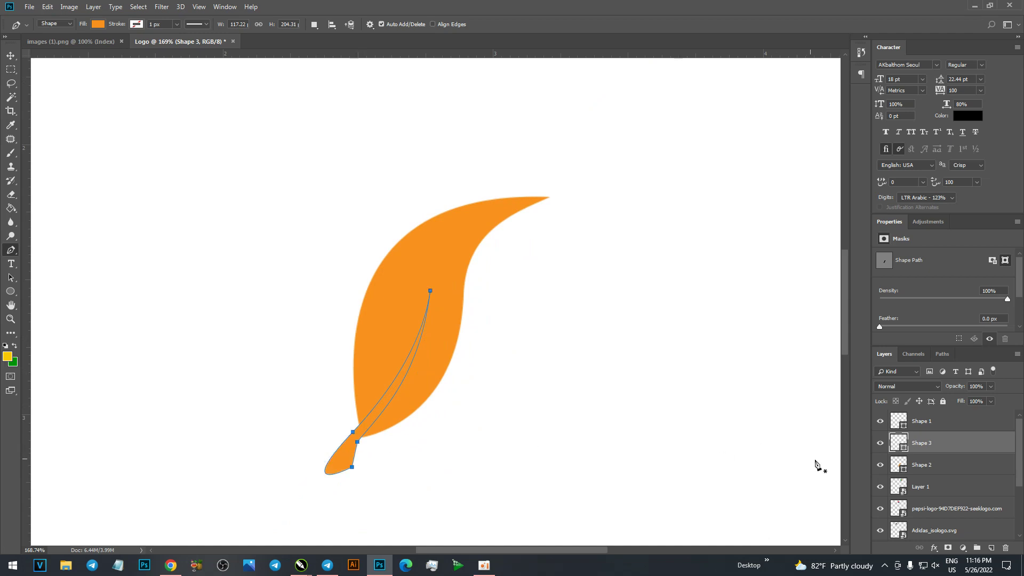
# Add a layer mask to Shape 2, cut the vein selection out of it, and select the vein layer.
pyautogui.click(880, 469)
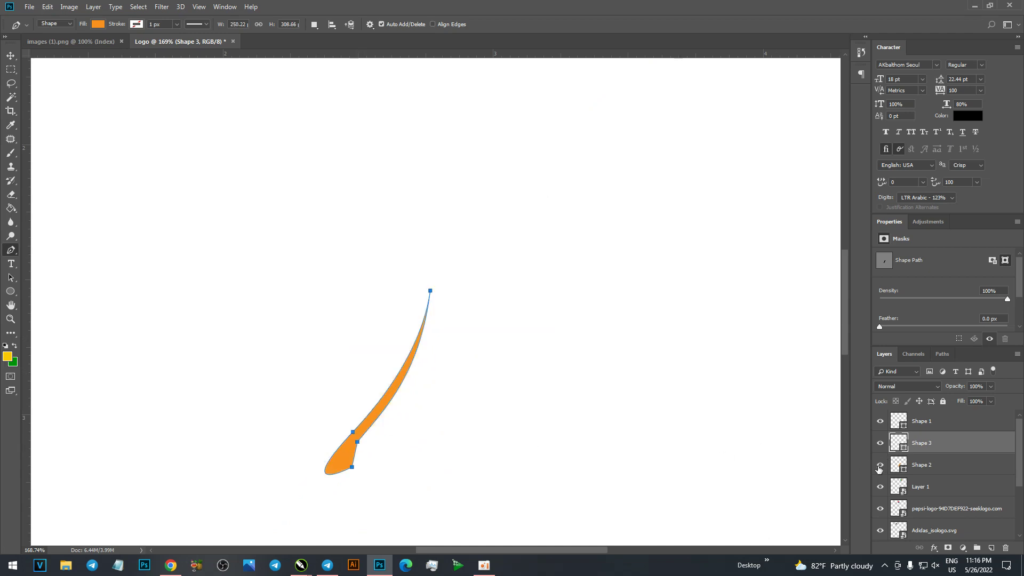
pyautogui.click(928, 469)
pyautogui.click(949, 548)
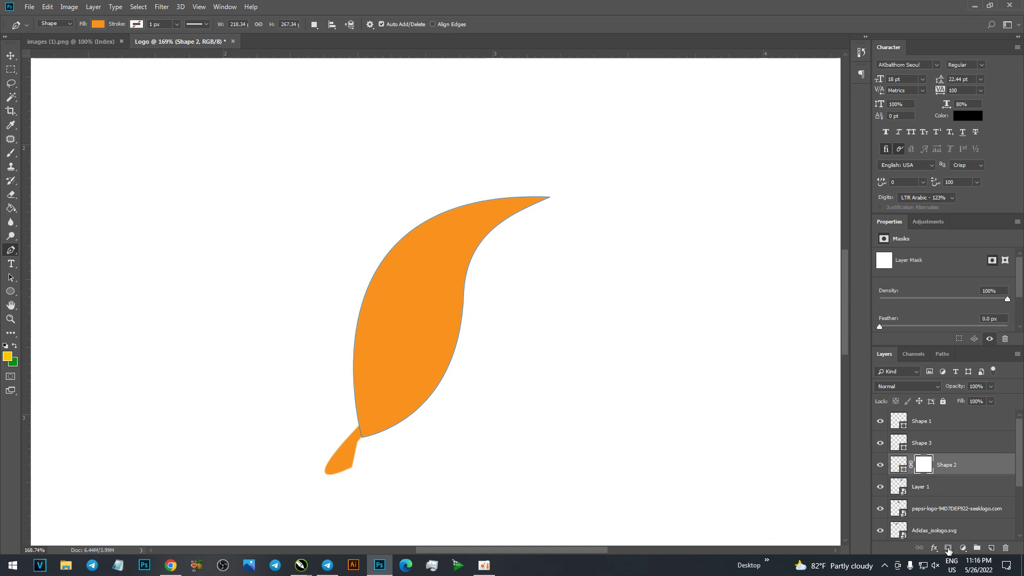
pyautogui.keyDown('ctrl'); pyautogui.click(901, 443); pyautogui.keyUp('ctrl')
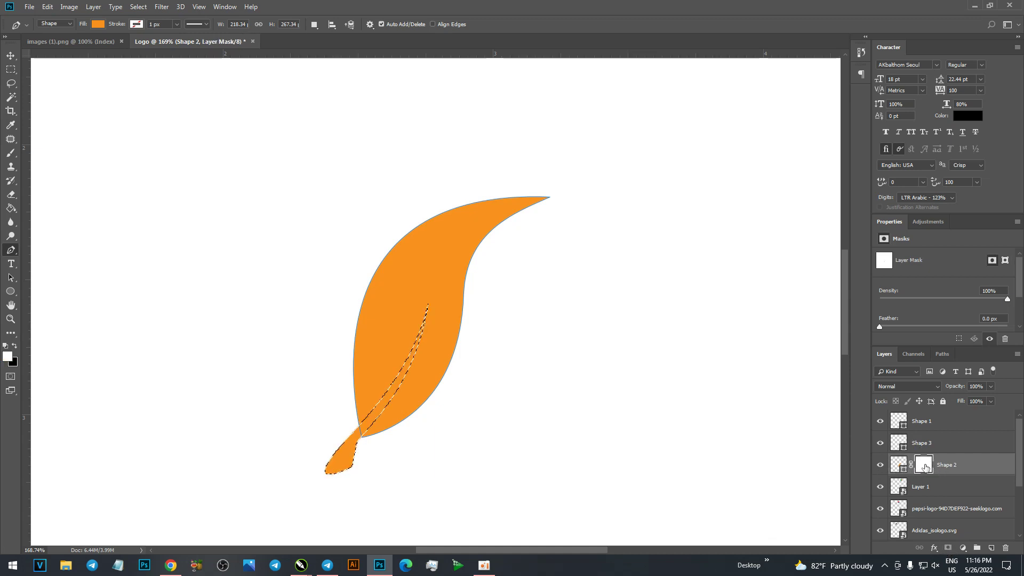
pyautogui.click(15, 345)
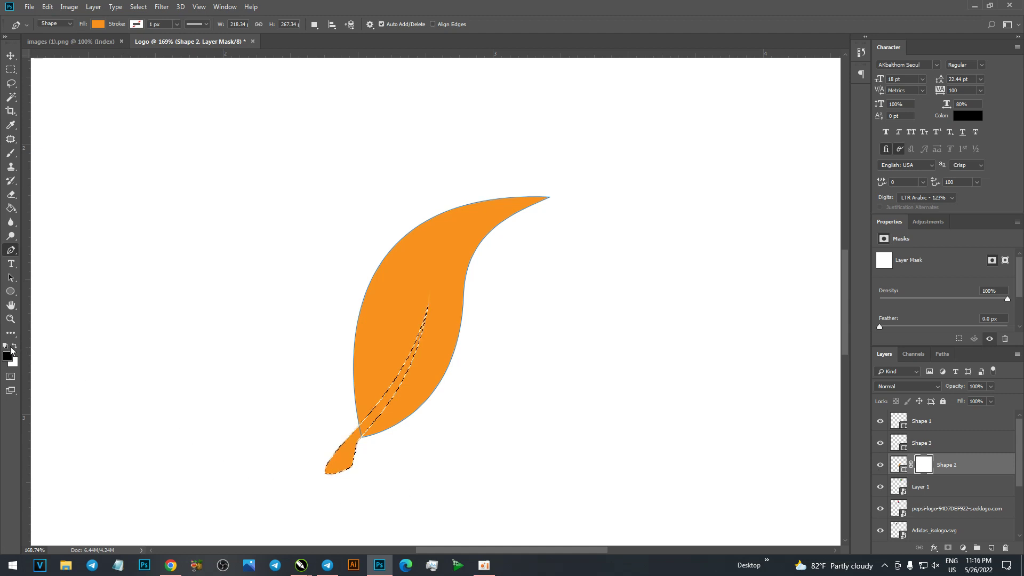
pyautogui.click(15, 346)
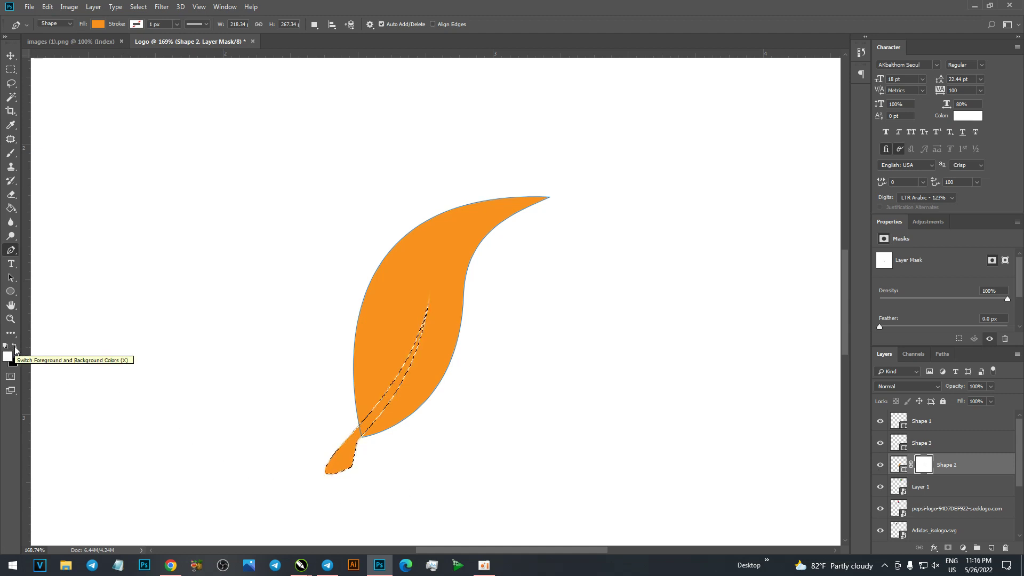
pyautogui.click(880, 466)
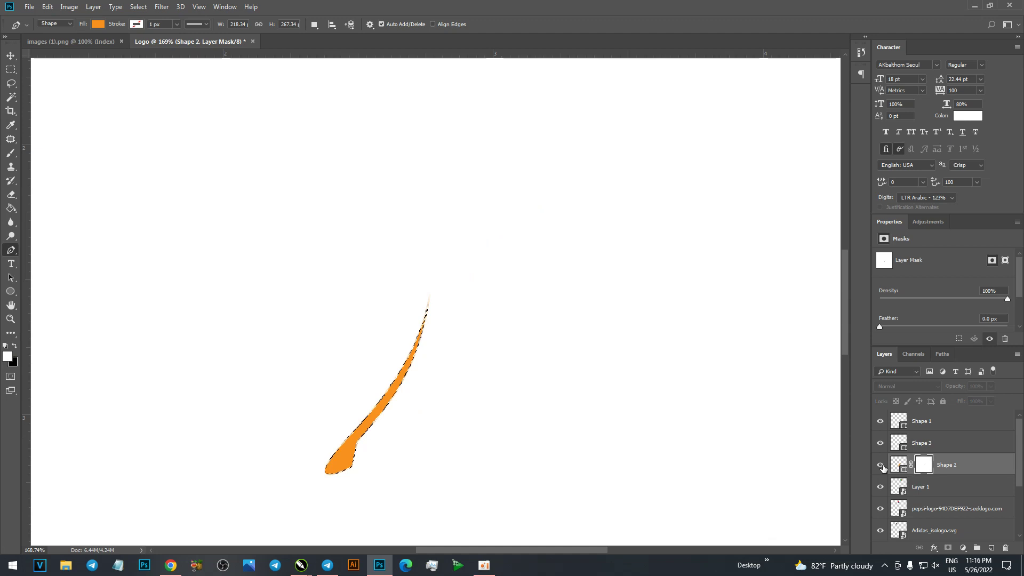
pyautogui.click(10, 56)
pyautogui.click(342, 465)
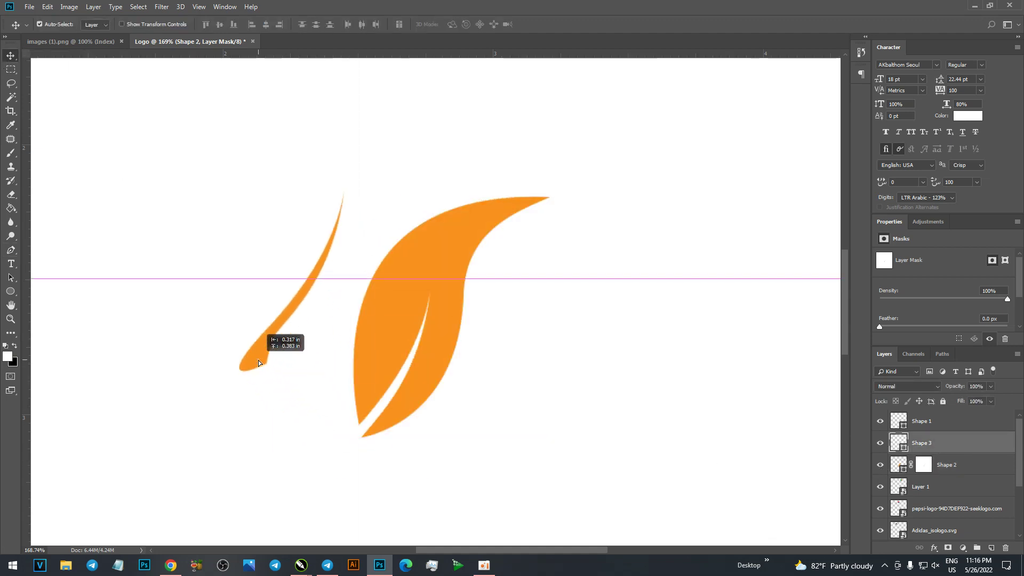
# Delete the vein layer, reposition the leaf, and add a vertical guide at its base.
pyautogui.moveTo(341, 467); pyautogui.dragTo(256, 367)
pyautogui.hotkey('ctrl', '0')
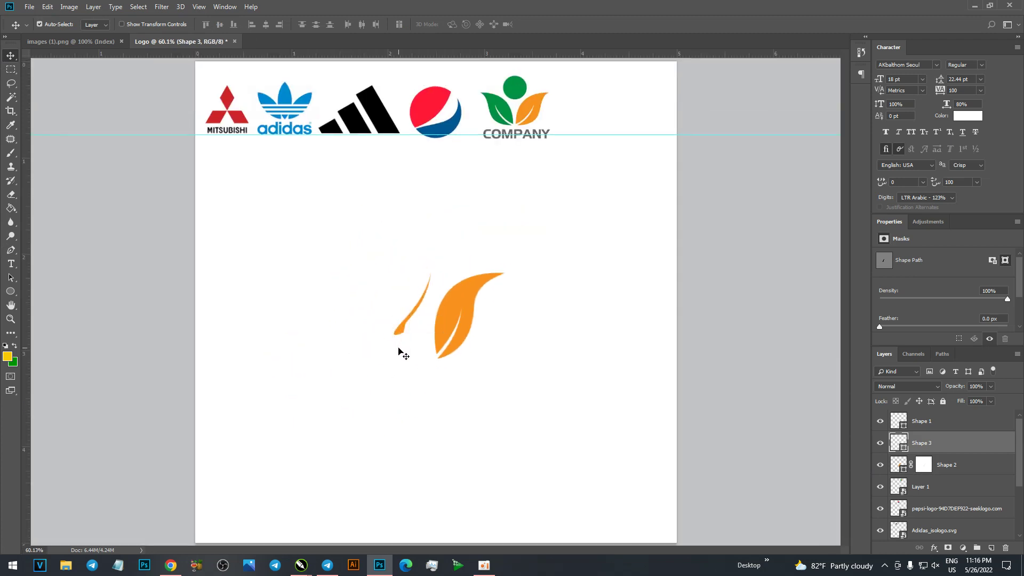
pyautogui.press('Delete')
pyautogui.moveTo(466, 312); pyautogui.dragTo(480, 291)
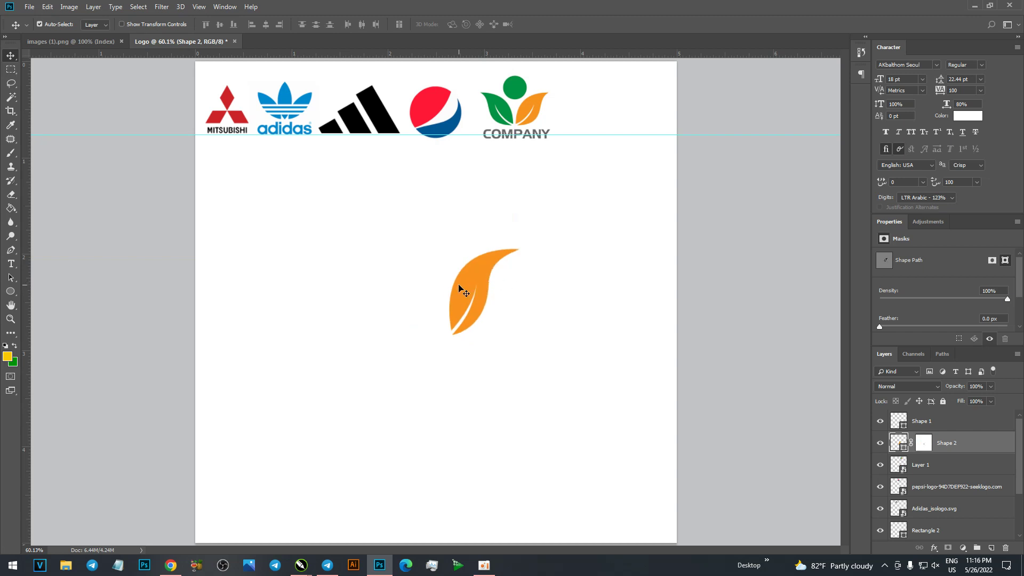
pyautogui.moveTo(25, 289); pyautogui.dragTo(448, 242)
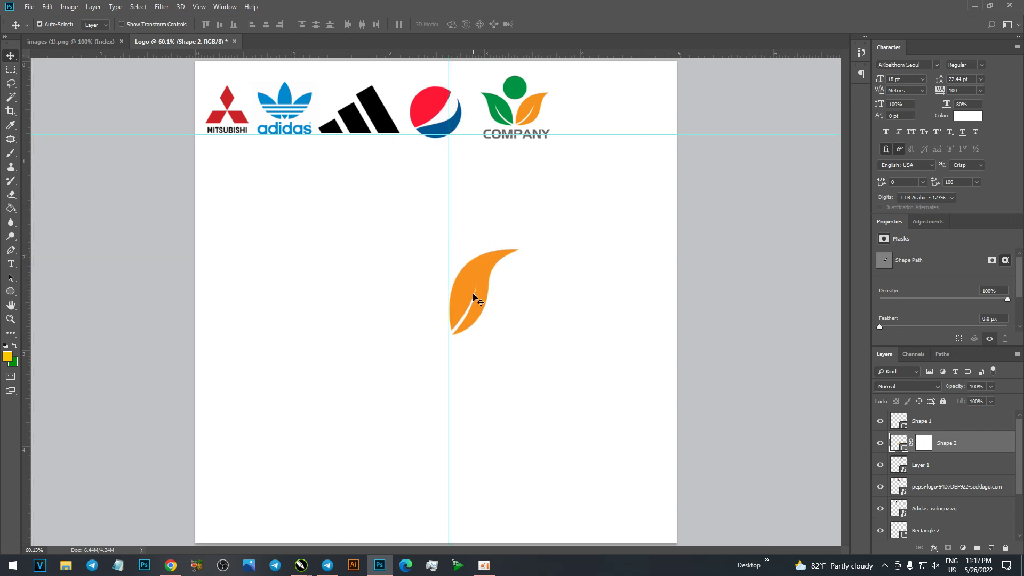
# Rotate the leaf about 20 degrees so its base meets the guide.
pyautogui.hotkey('ctrl', 't')
pyautogui.moveTo(590, 293); pyautogui.dragTo(593, 303)
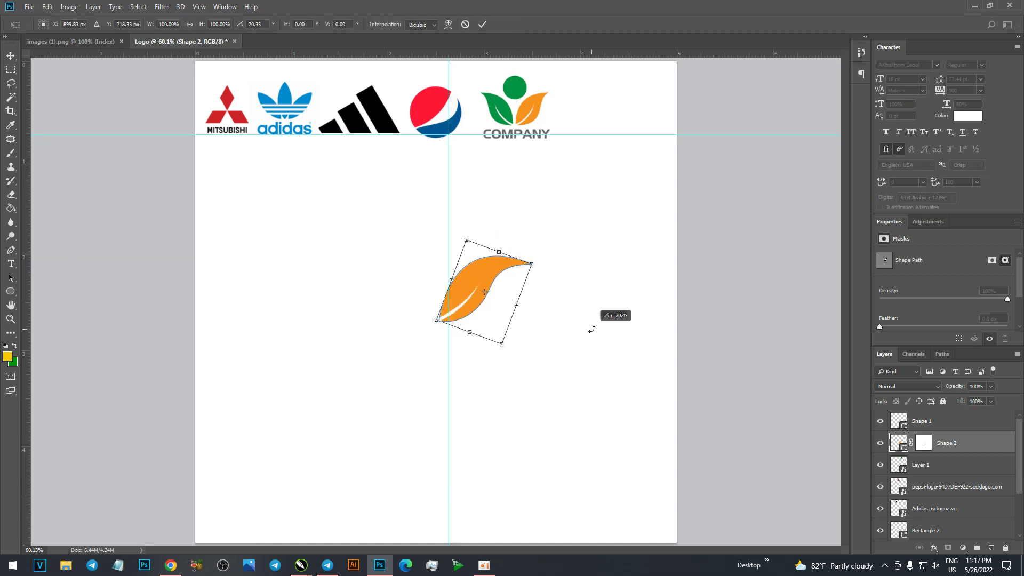
pyautogui.press('Return')
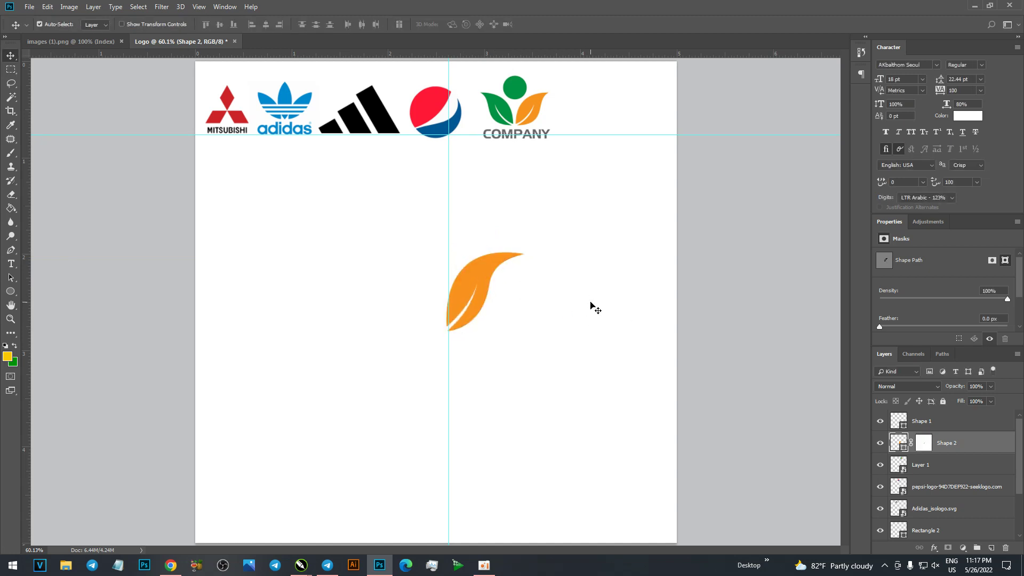
pyautogui.moveTo(486, 292); pyautogui.dragTo(487, 293)
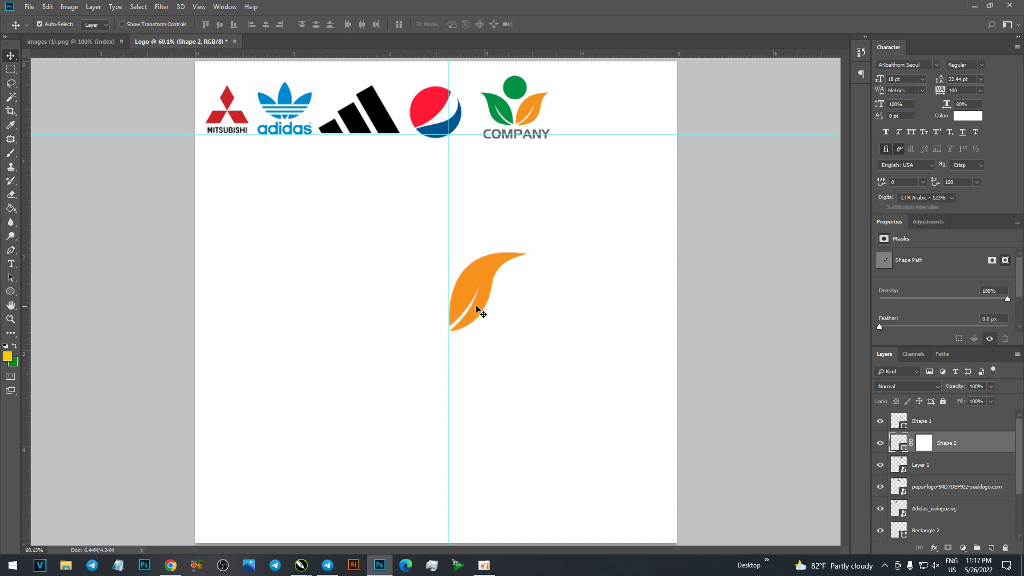
# Duplicate the leaf and flip the copy horizontally from its bottom-left corner, then hide the guides.
pyautogui.hotkey('ctrl', 'j')
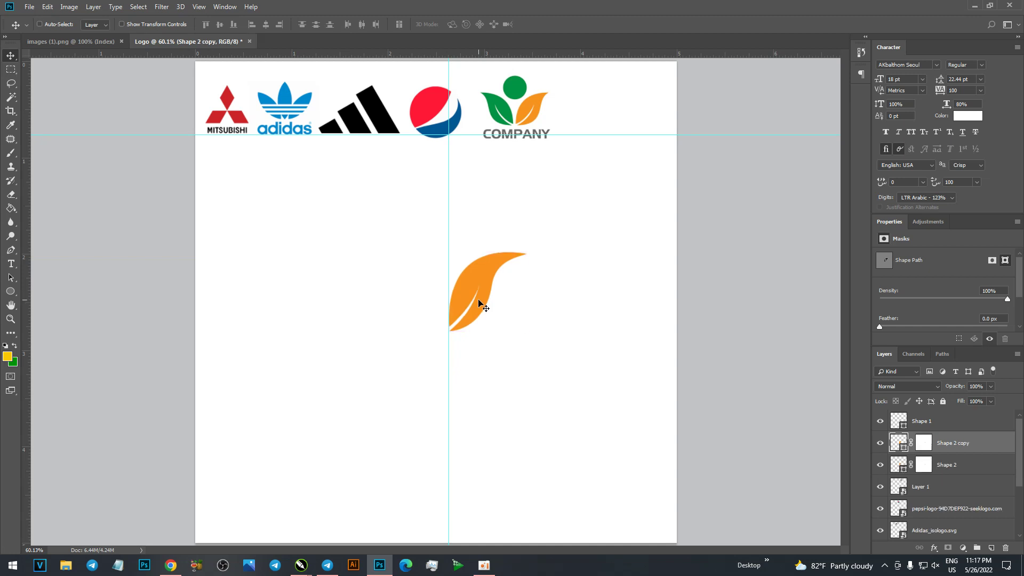
pyautogui.hotkey('ctrl', 't')
pyautogui.moveTo(487, 293); pyautogui.dragTo(449, 330)
pyautogui.rightClick(476, 292)
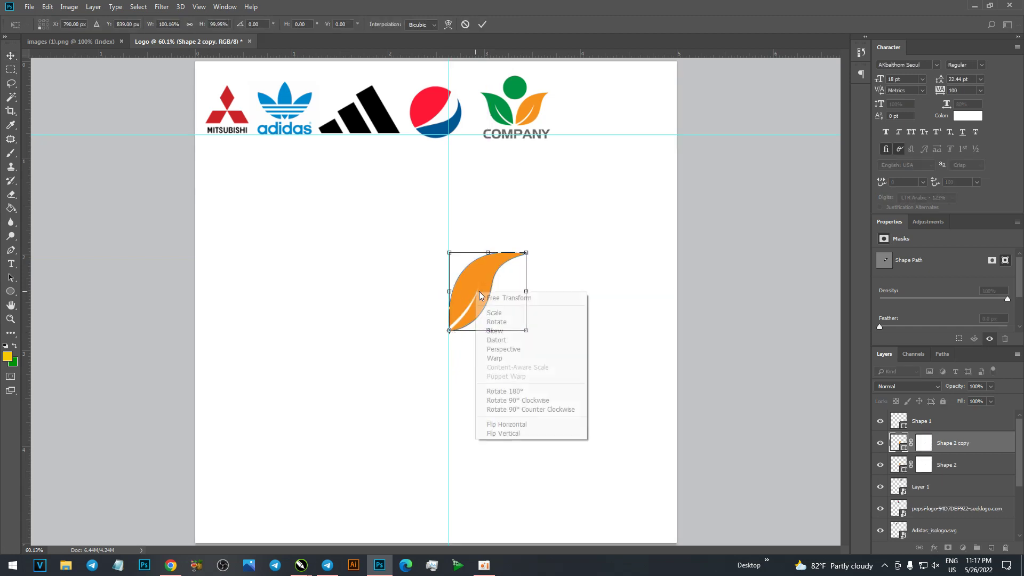
pyautogui.click(514, 424)
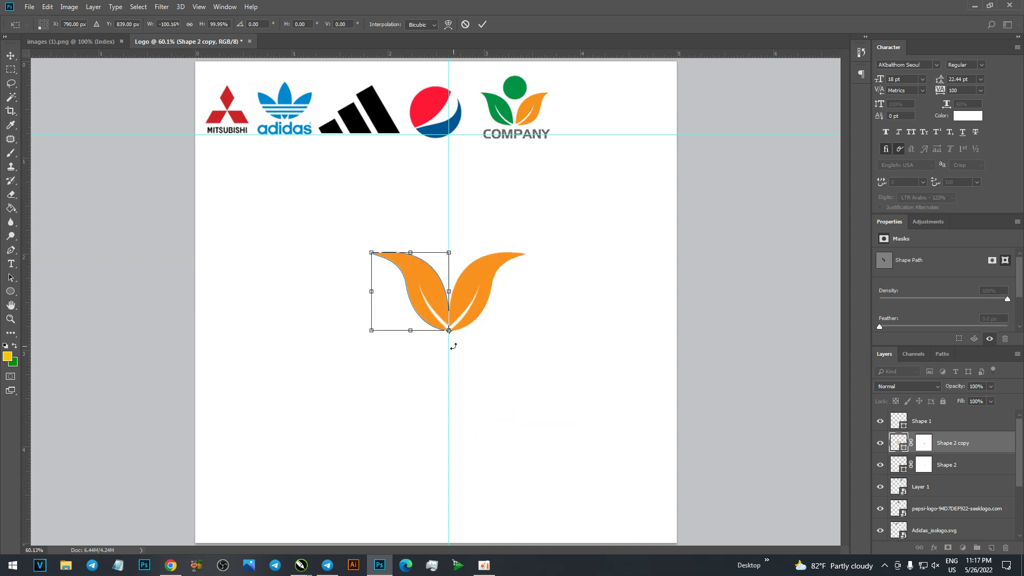
pyautogui.press('Return')
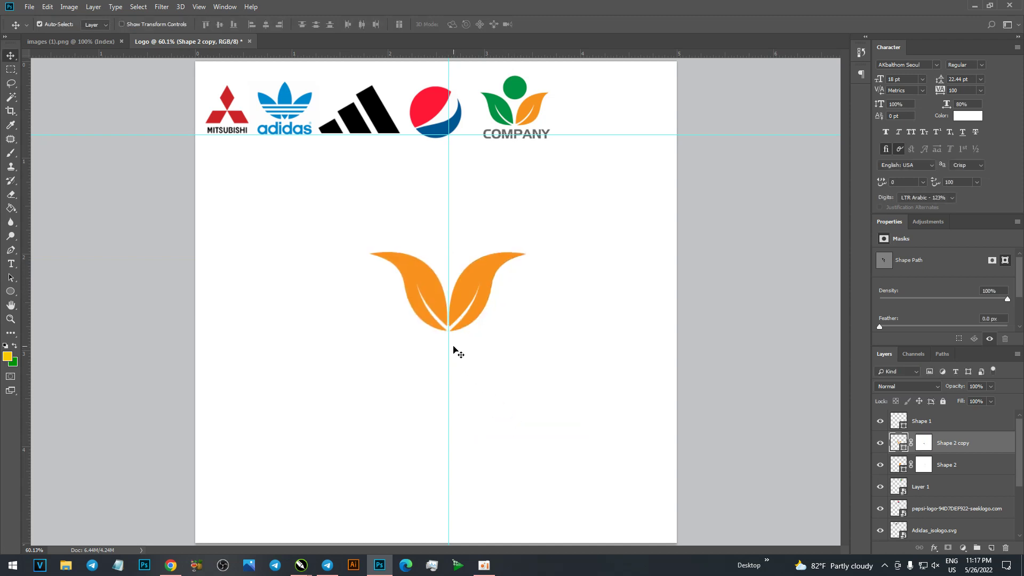
pyautogui.hotkey('ctrl', ';')
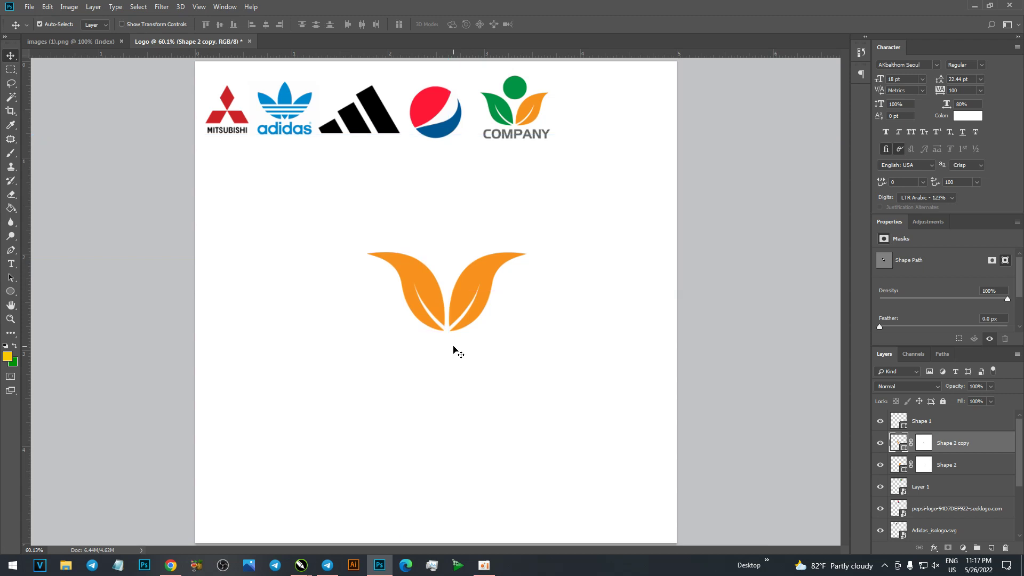
pyautogui.click(599, 320)
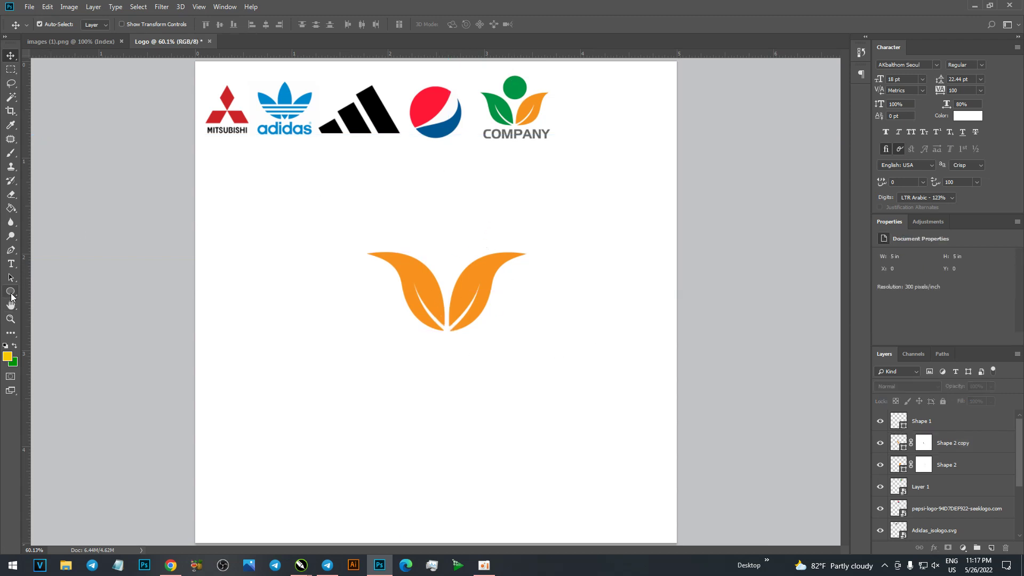
# Draw a small circle above the leaves and fill it with green sampled from the example logo.
pyautogui.click(10, 292)
pyautogui.moveTo(414, 197); pyautogui.dragTo(440, 223)
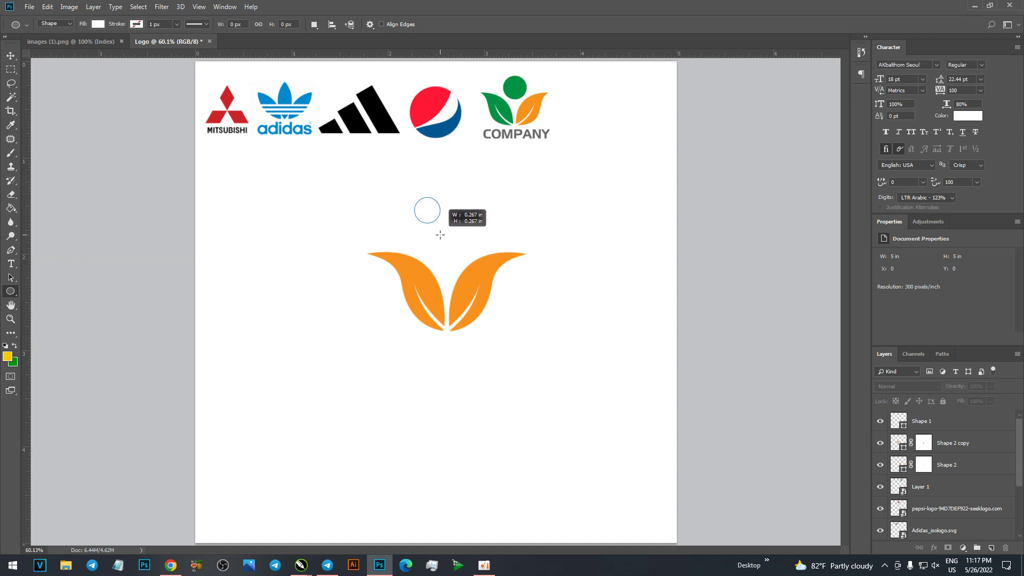
pyautogui.click(97, 25)
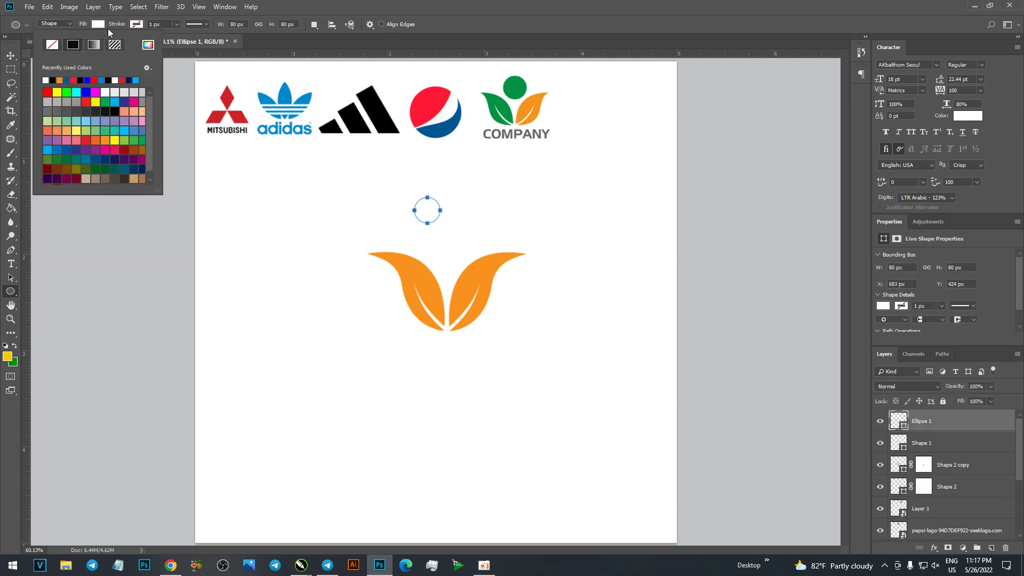
pyautogui.click(148, 44)
pyautogui.click(524, 85)
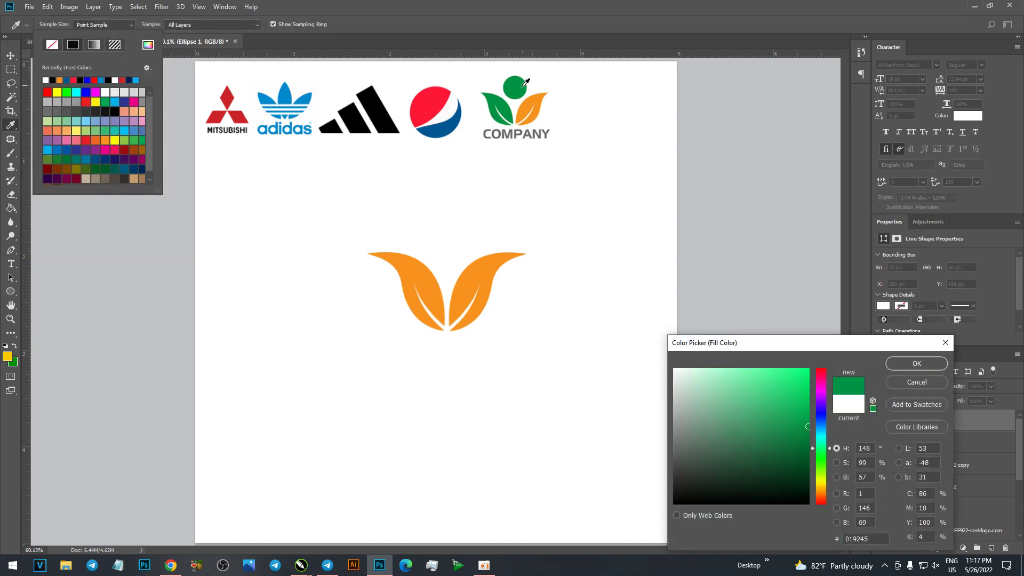
pyautogui.click(916, 364)
# Move the green circle into place just above the centre of the orange leaves.
pyautogui.press('Return')
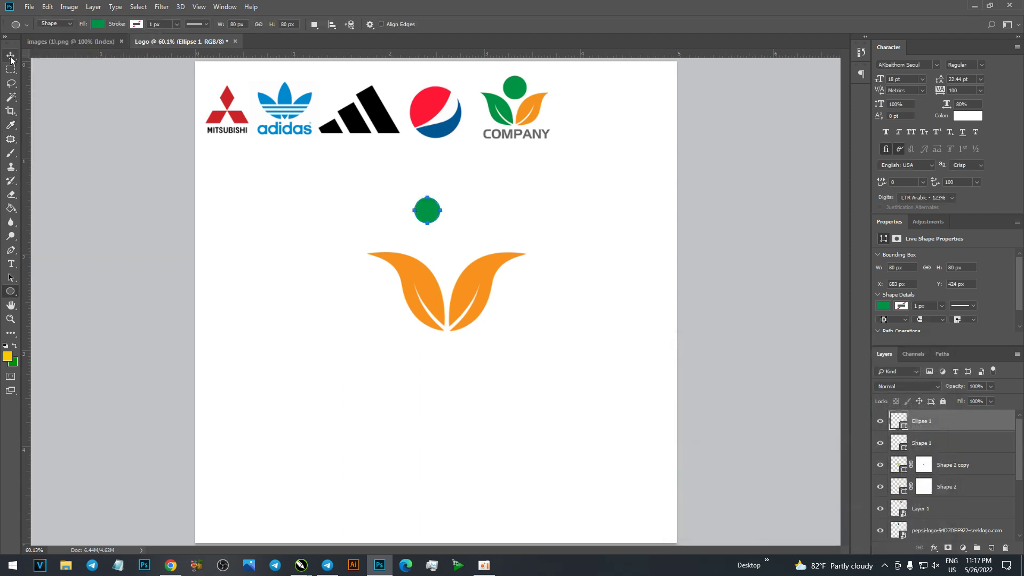
pyautogui.press('v')
pyautogui.moveTo(430, 213); pyautogui.dragTo(450, 253)
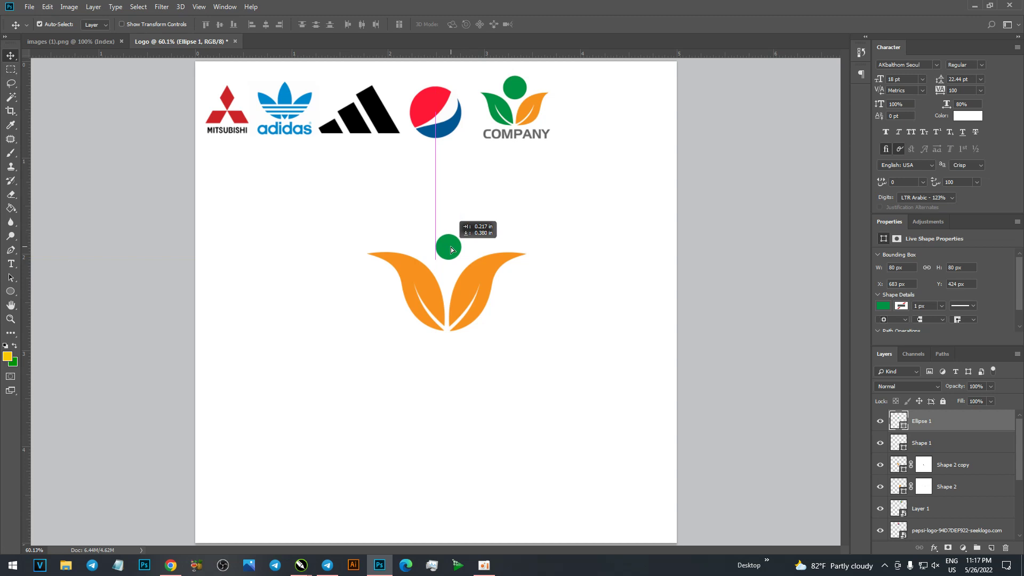
pyautogui.moveTo(450, 253); pyautogui.dragTo(450, 253)
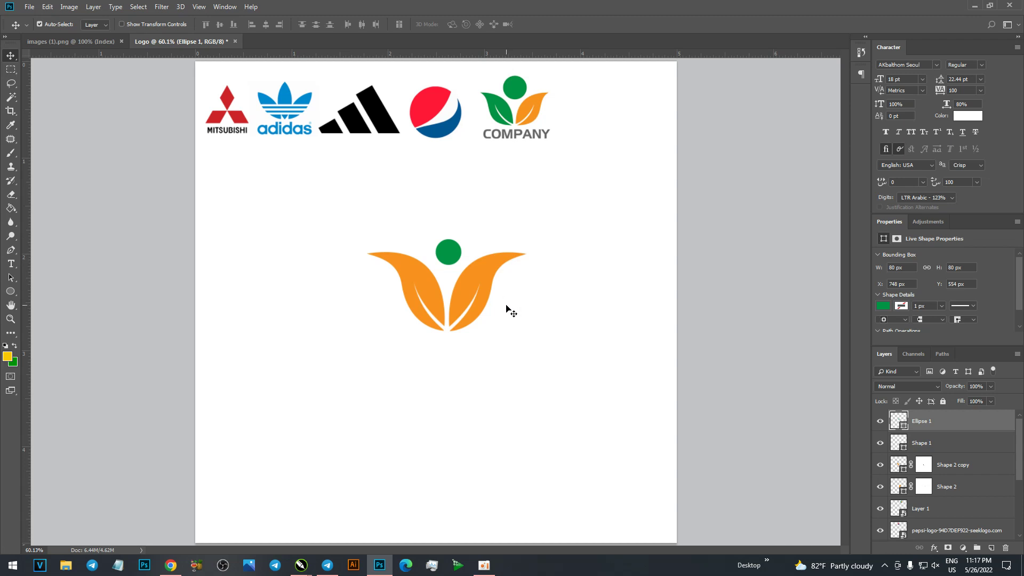
pyautogui.click(421, 281)
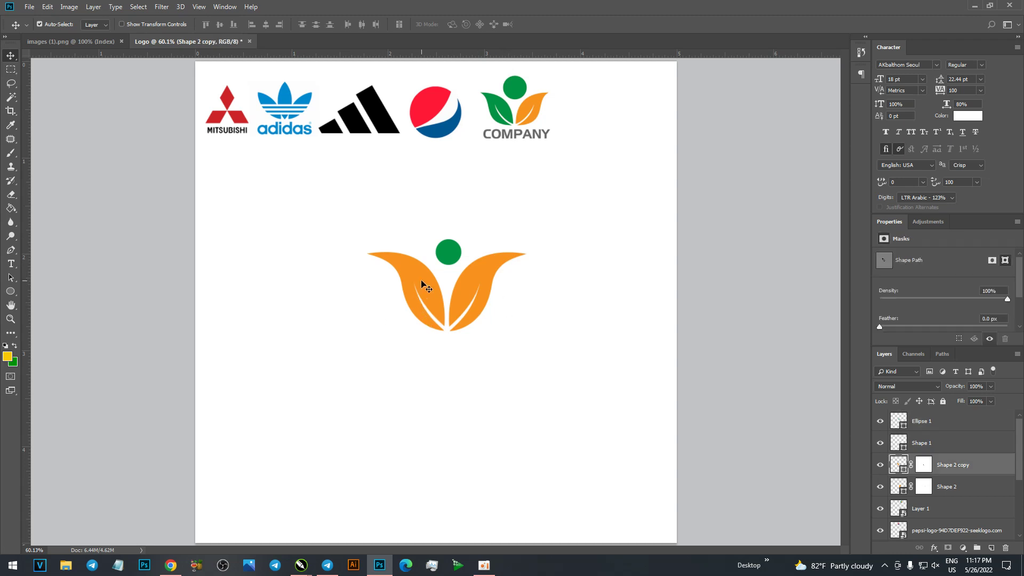
# Switch the left leaf's fill to a gradient with a right stop sampled from the sample logo's green.
pyautogui.click(10, 291)
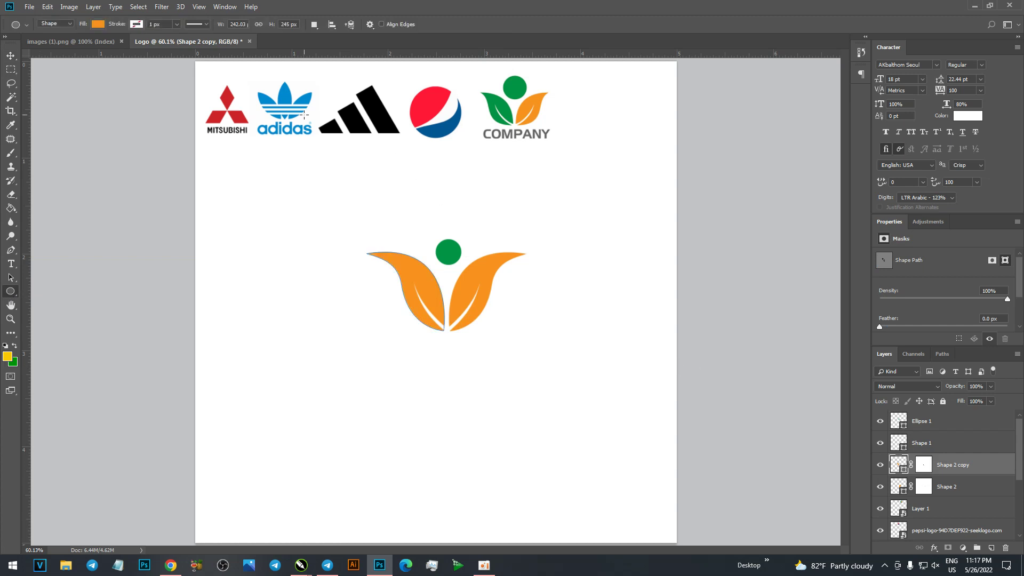
pyautogui.click(95, 23)
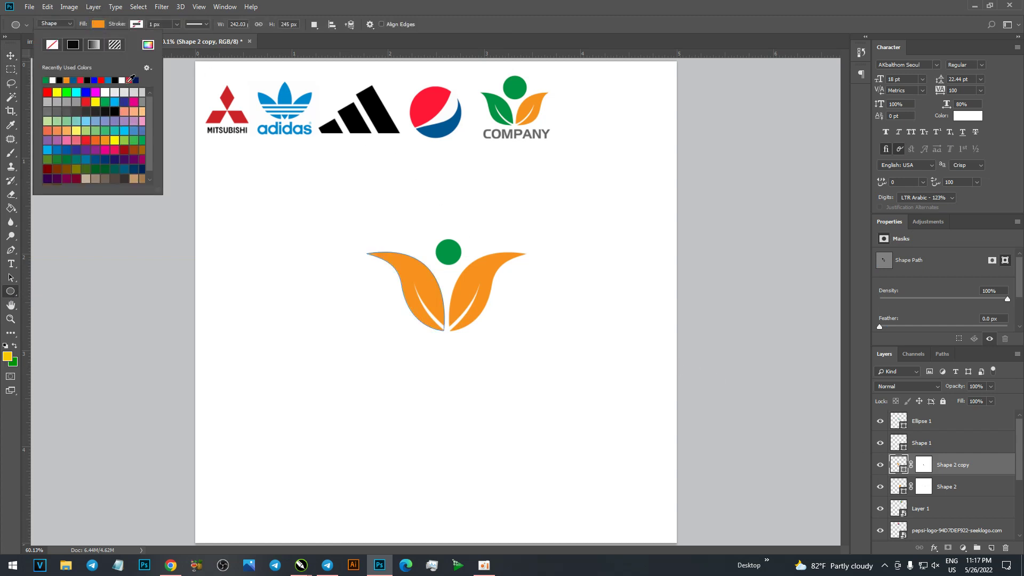
pyautogui.click(94, 44)
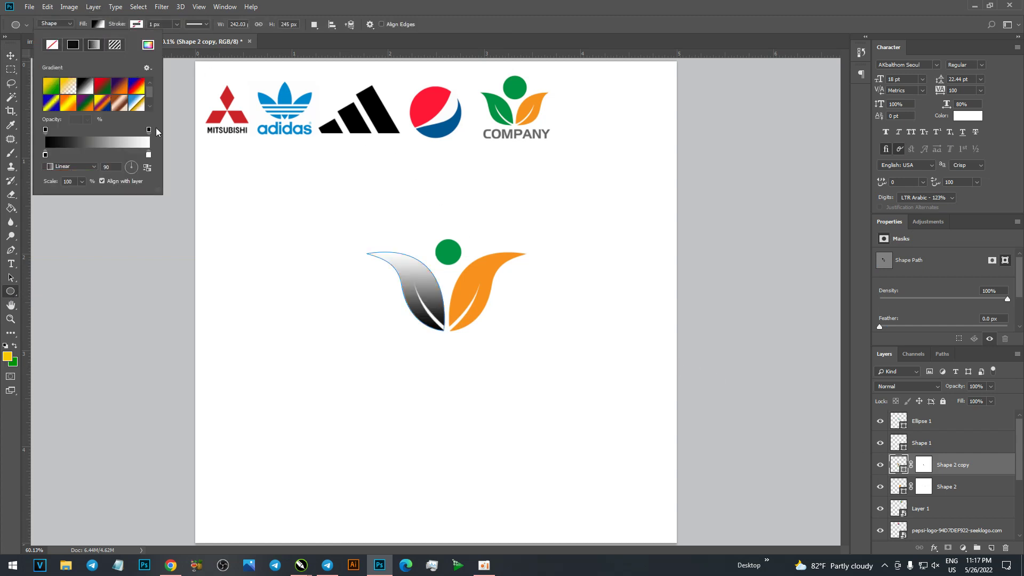
pyautogui.doubleClick(149, 156)
pyautogui.click(514, 87)
pyautogui.press('Return')
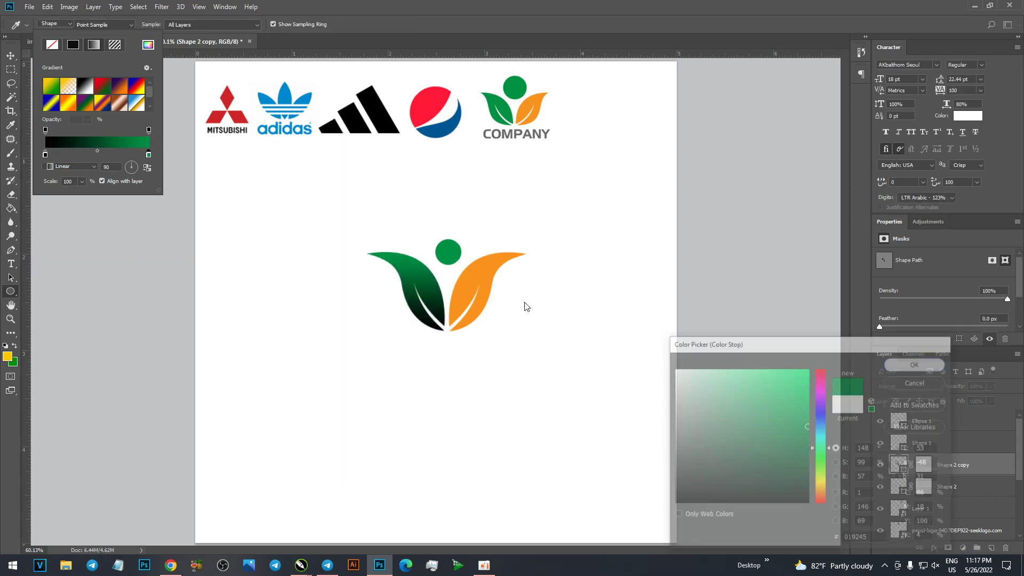
# Set the gradient's left stop to a darker green sampled from the sample logo's circle.
pyautogui.doubleClick(45, 155)
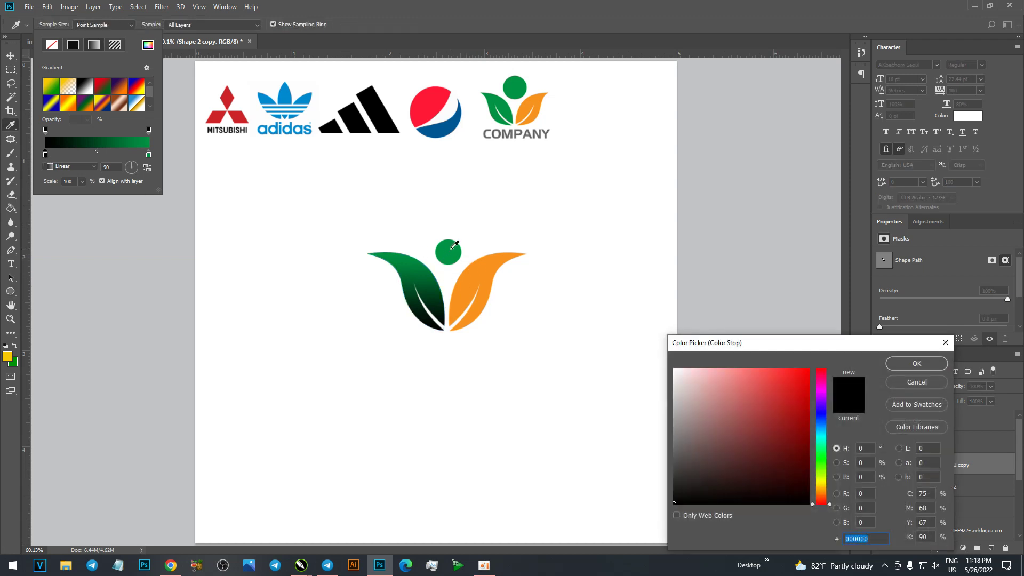
pyautogui.click(452, 247)
pyautogui.click(812, 401)
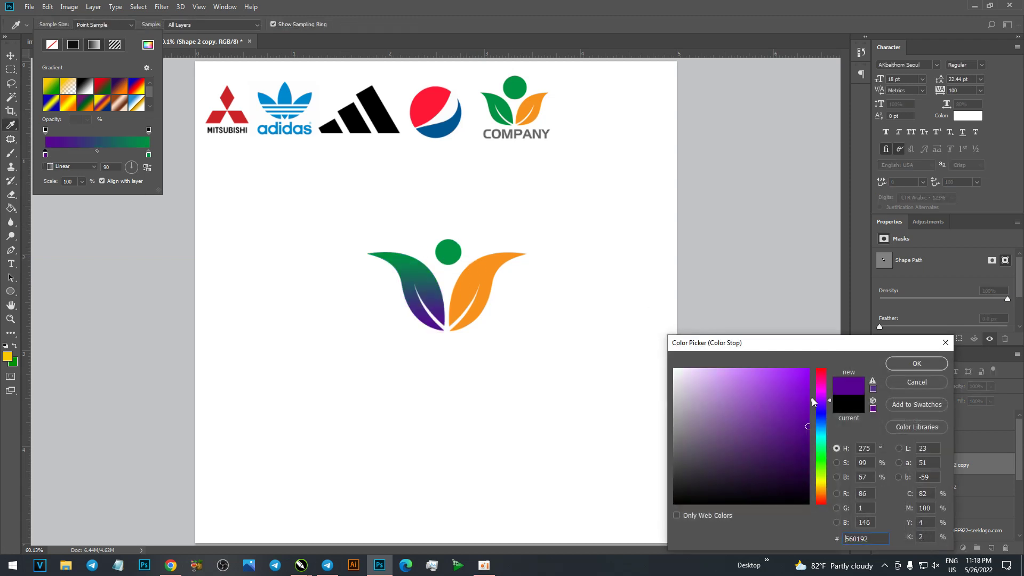
pyautogui.click(447, 249)
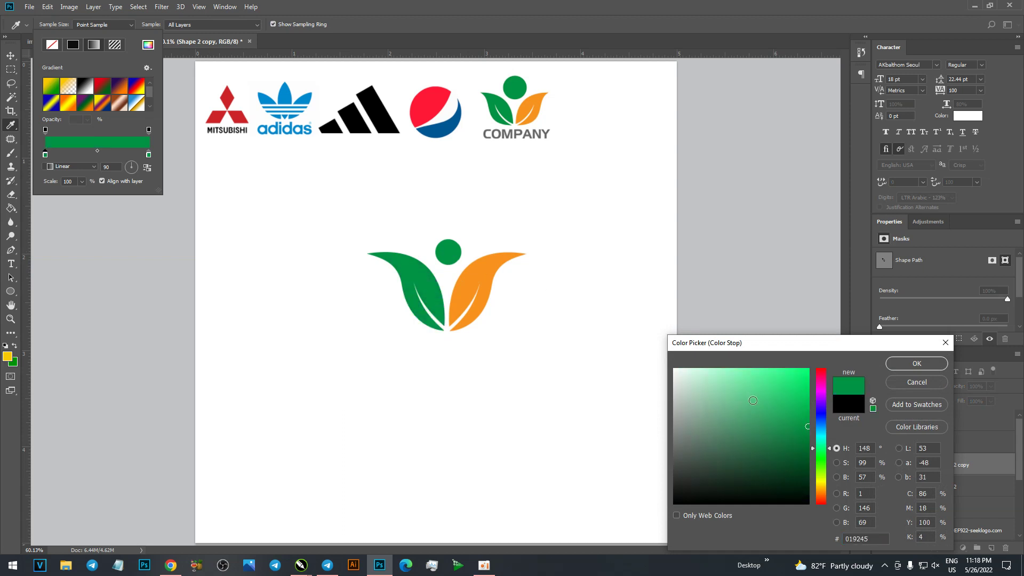
pyautogui.moveTo(807, 426)
pyautogui.mouseDown()
pyautogui.moveTo(806, 407)
pyautogui.moveTo(806, 455)
pyautogui.mouseUp()
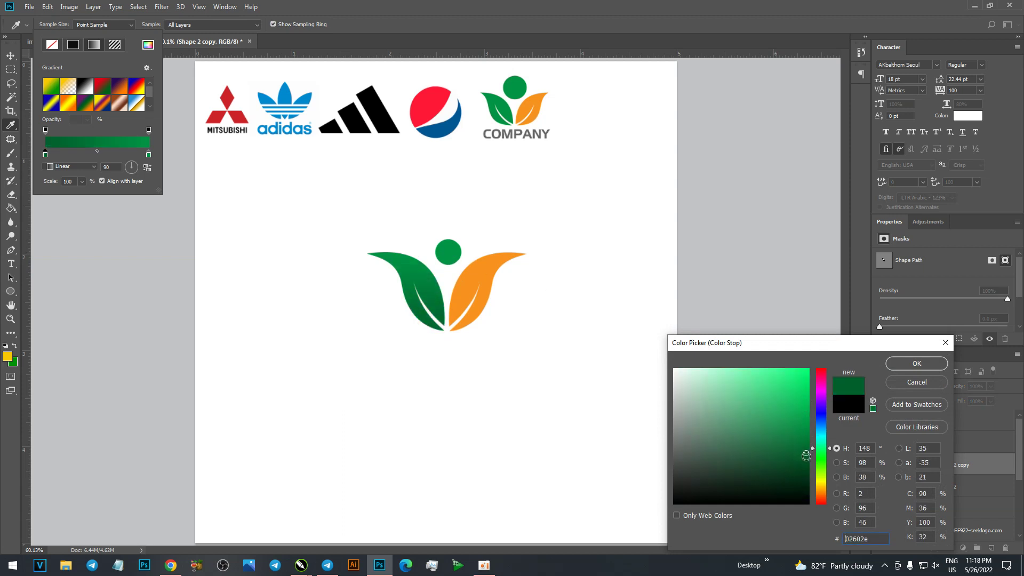
pyautogui.click(916, 363)
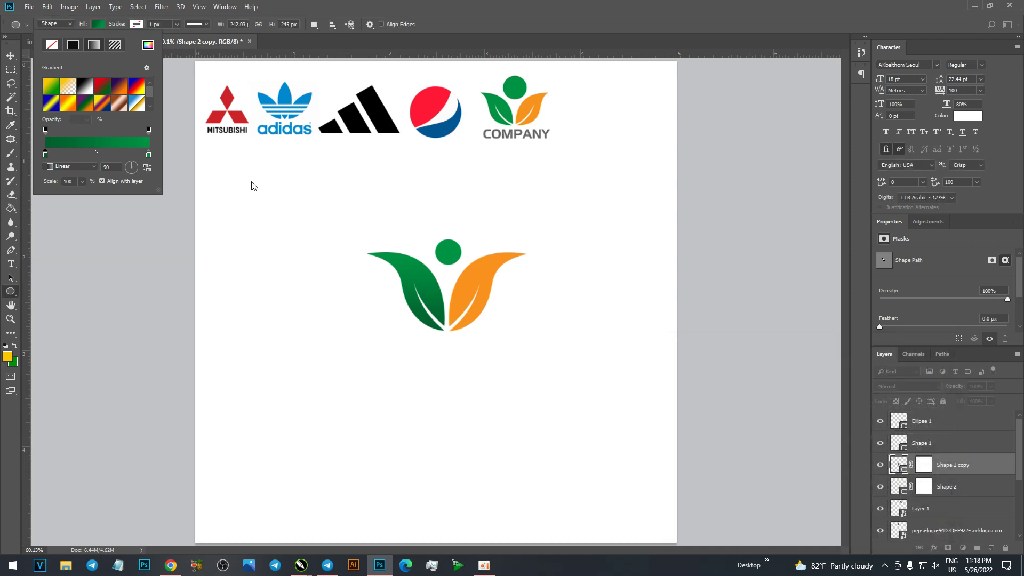
pyautogui.click(11, 55)
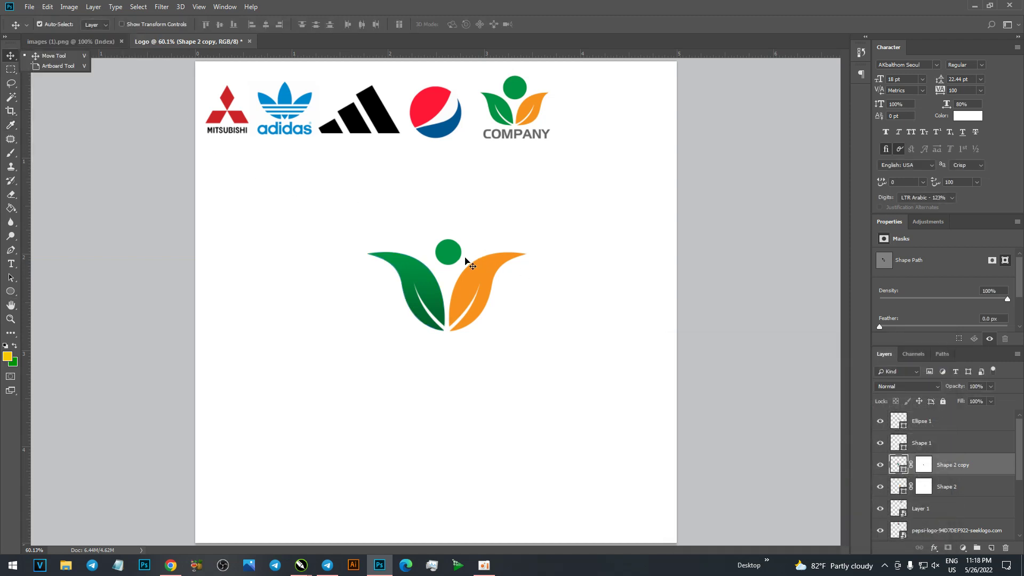
# Select the Ellipse 1 circle and change its fill to a gradient.
pyautogui.click(456, 259)
pyautogui.click(436, 320)
pyautogui.click(451, 253)
pyautogui.click(11, 291)
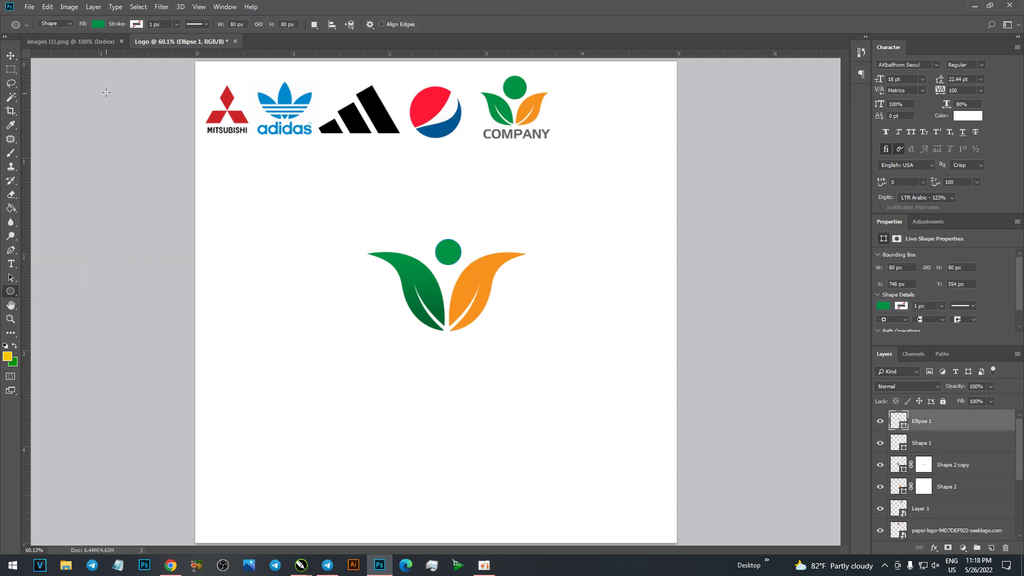
pyautogui.click(101, 25)
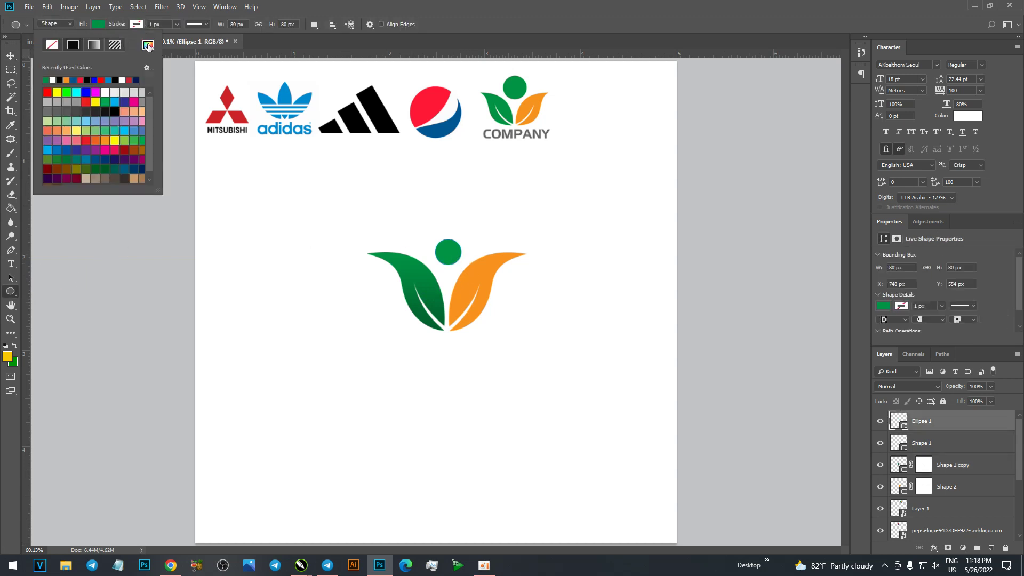
pyautogui.click(94, 43)
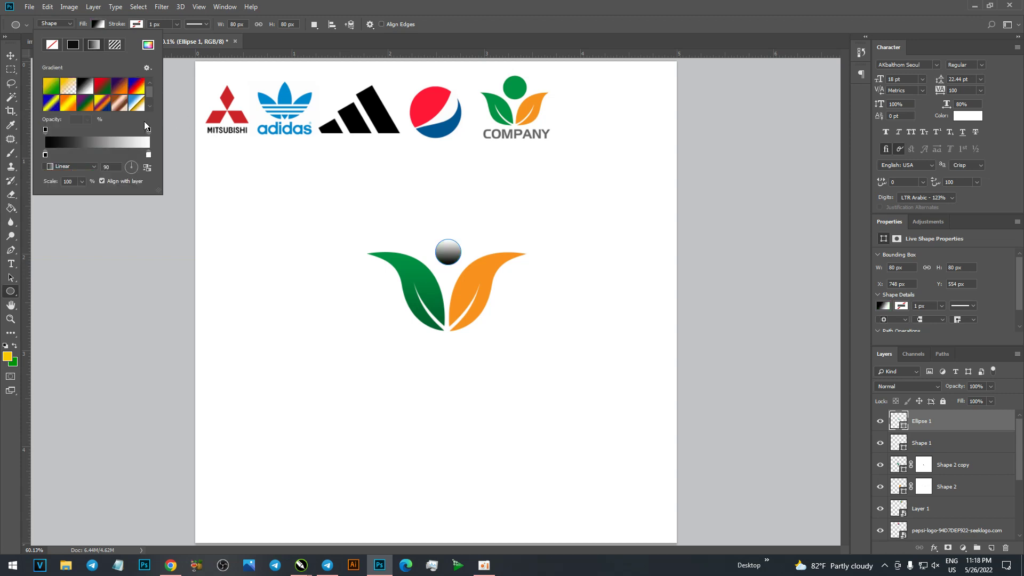
# Set the circle's gradient stops to dark green 03612f and green 019044.
pyautogui.doubleClick(45, 155)
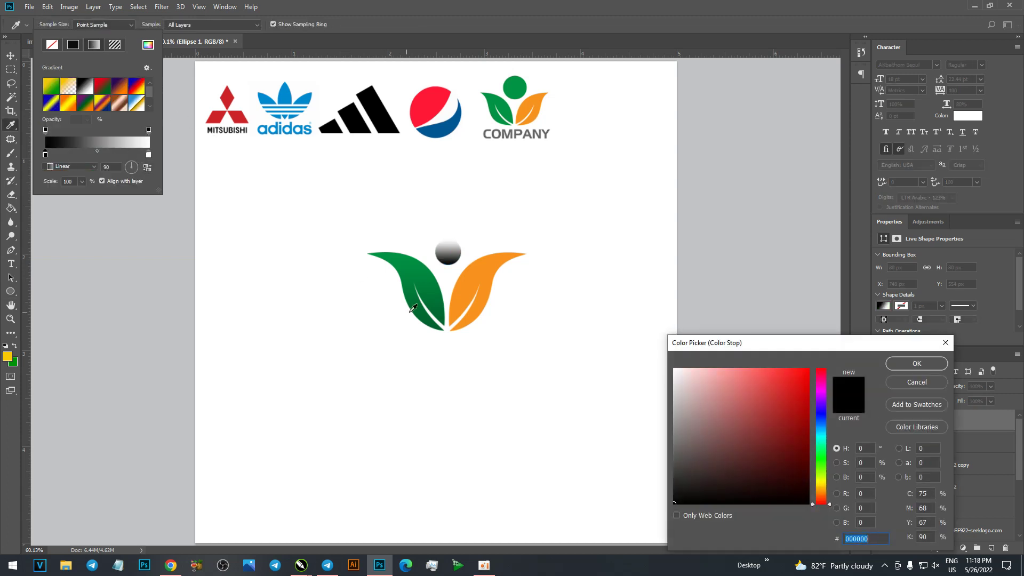
pyautogui.click(436, 326)
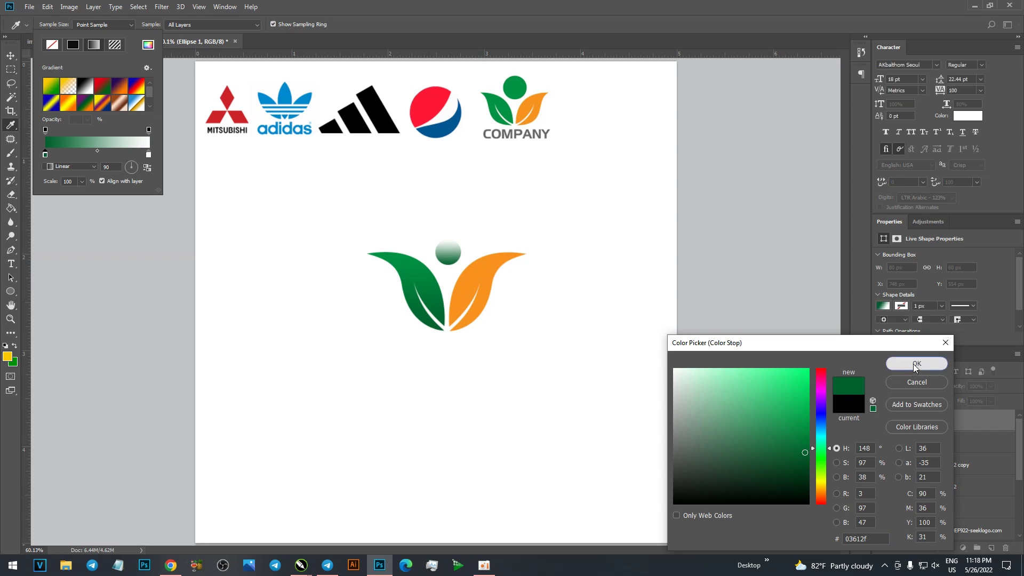
pyautogui.click(916, 365)
pyautogui.doubleClick(149, 155)
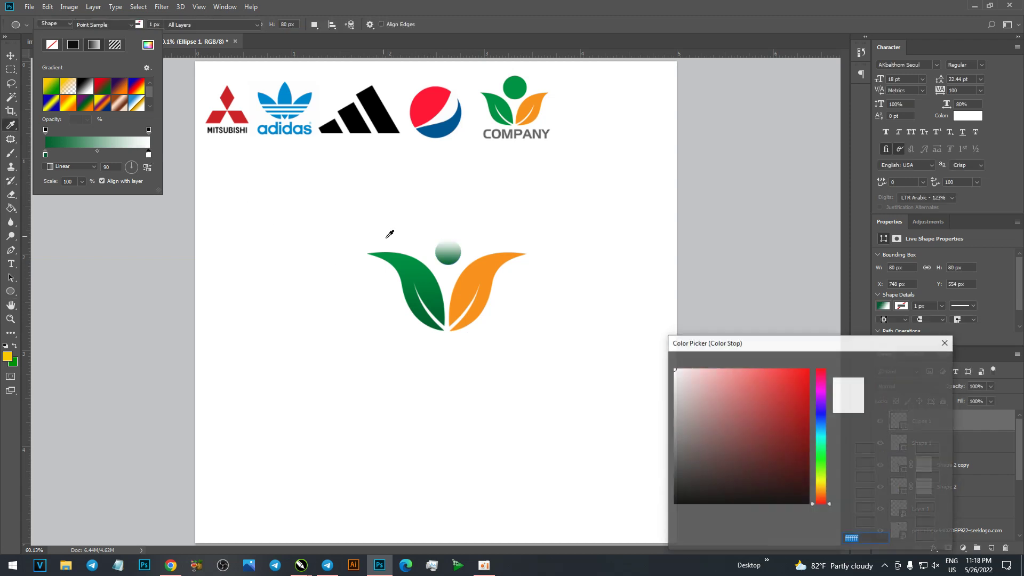
pyautogui.click(395, 255)
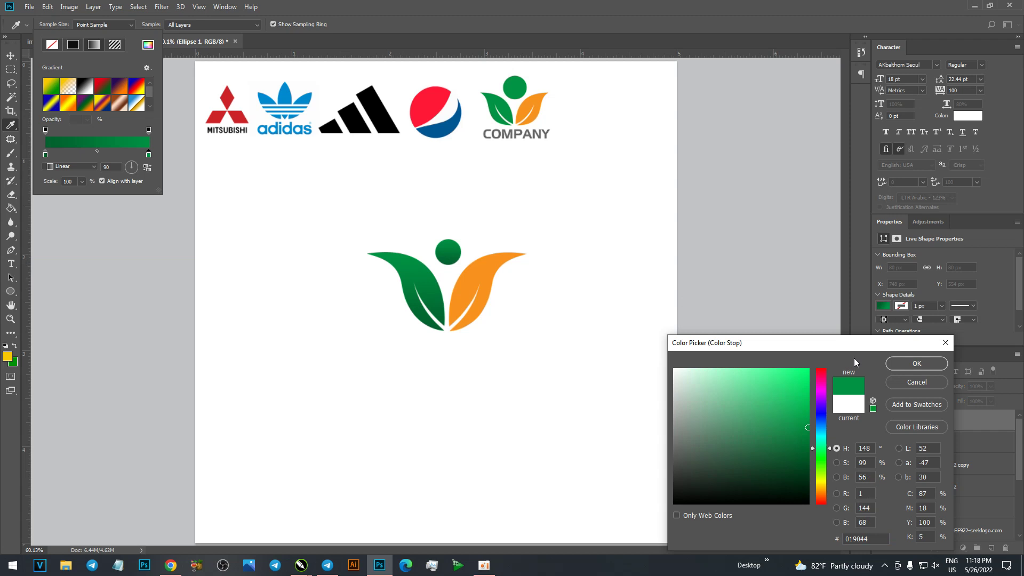
pyautogui.click(907, 368)
pyautogui.press('v')
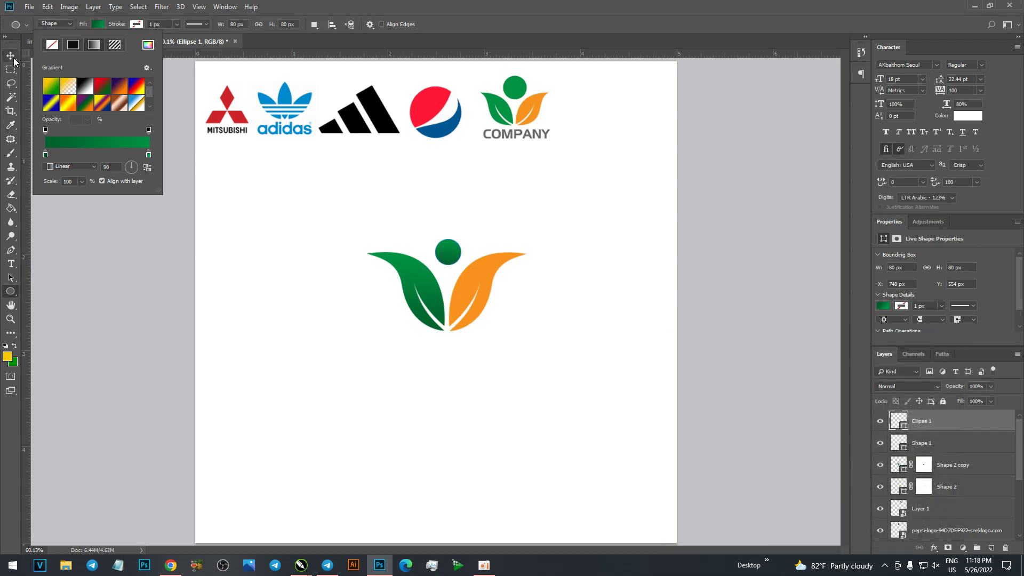
pyautogui.click(487, 293)
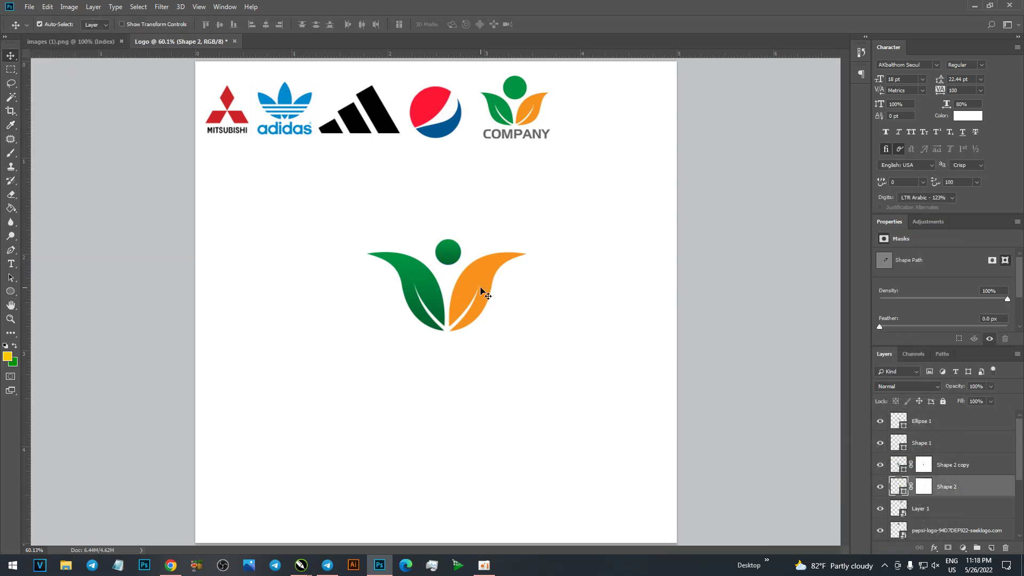
# Give the right leaf a gradient fill with a dark orange b05e00 left stop.
pyautogui.click(10, 291)
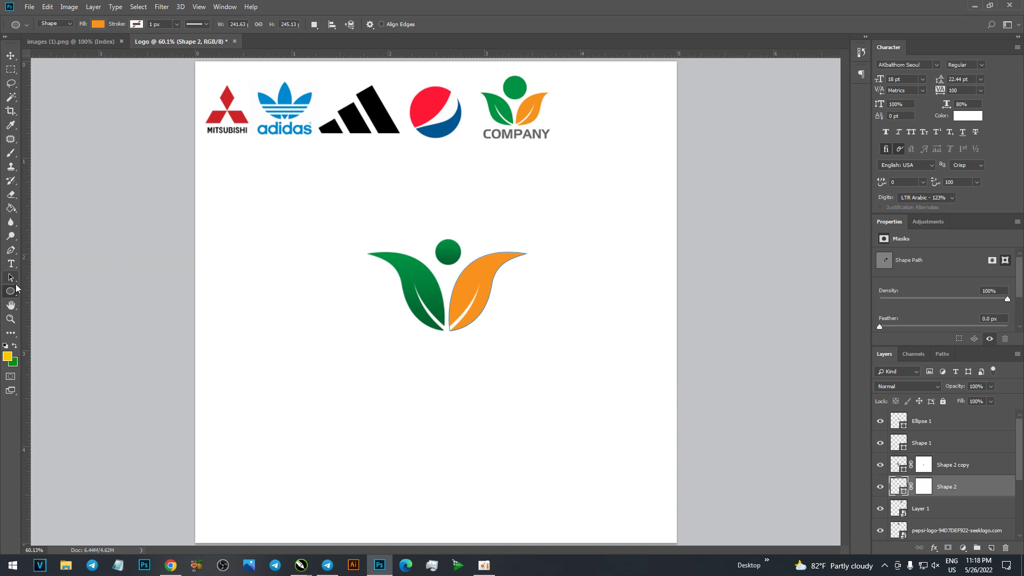
pyautogui.click(96, 24)
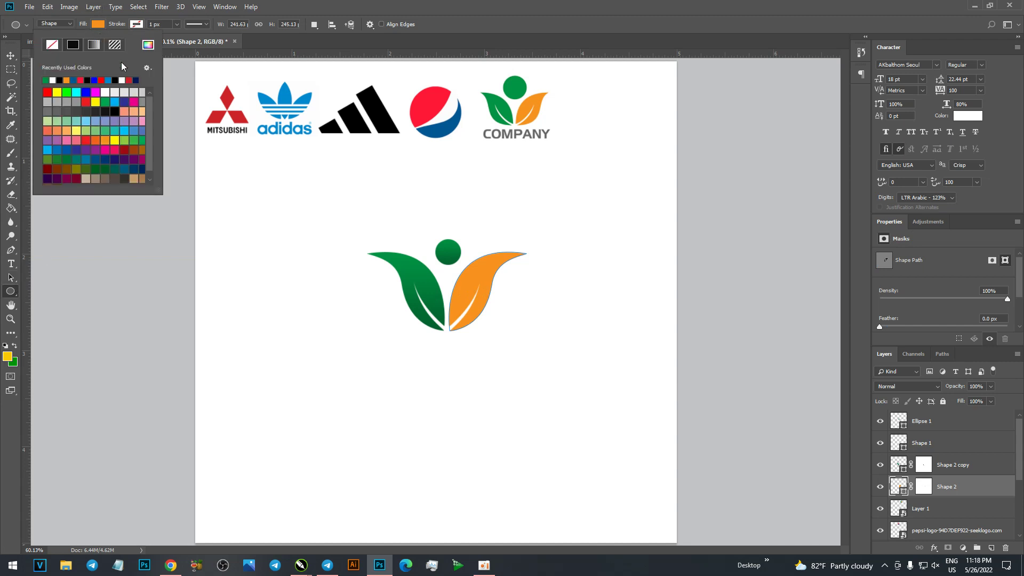
pyautogui.click(93, 45)
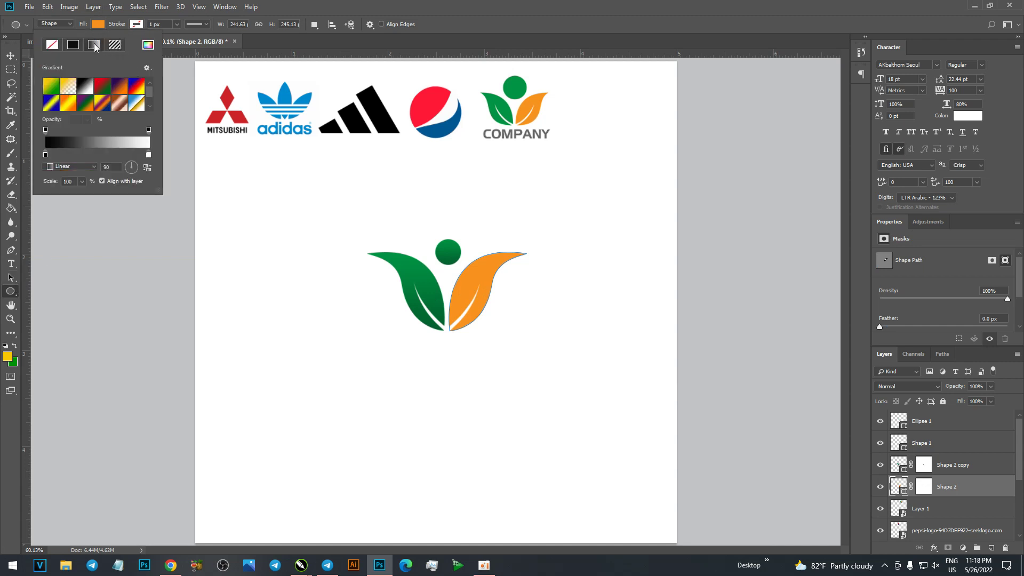
pyautogui.doubleClick(44, 155)
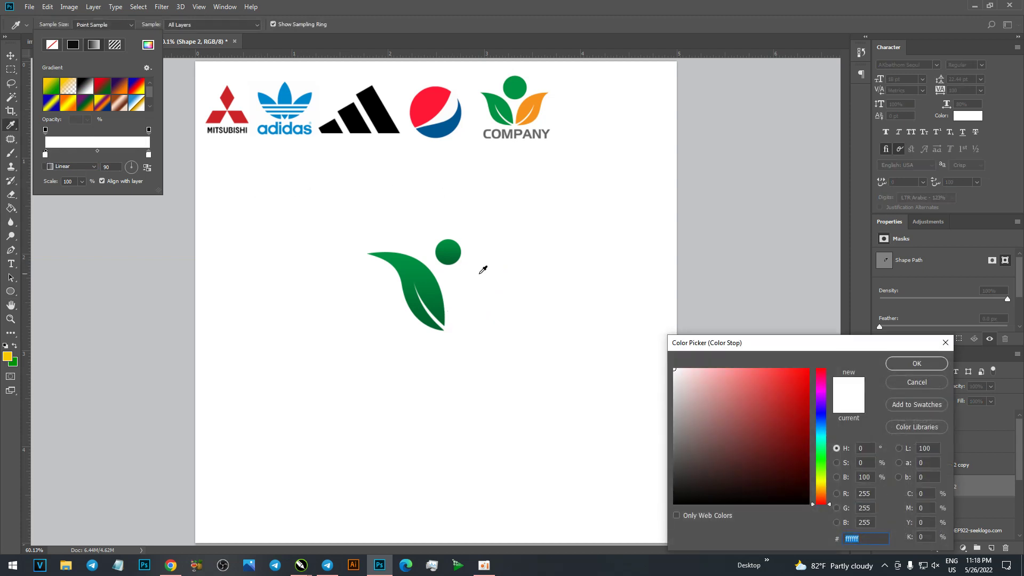
pyautogui.click(539, 101)
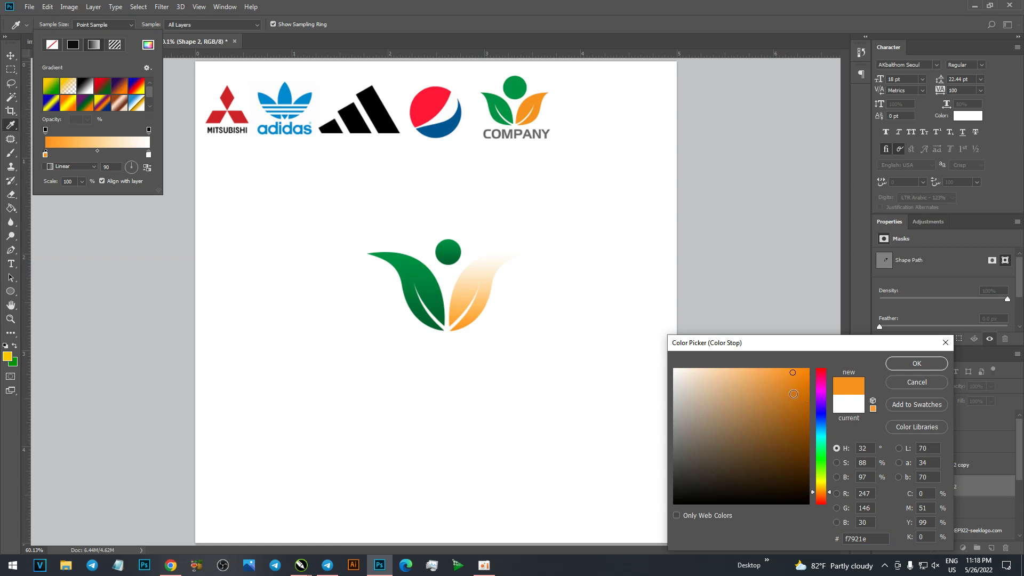
pyautogui.click(808, 401)
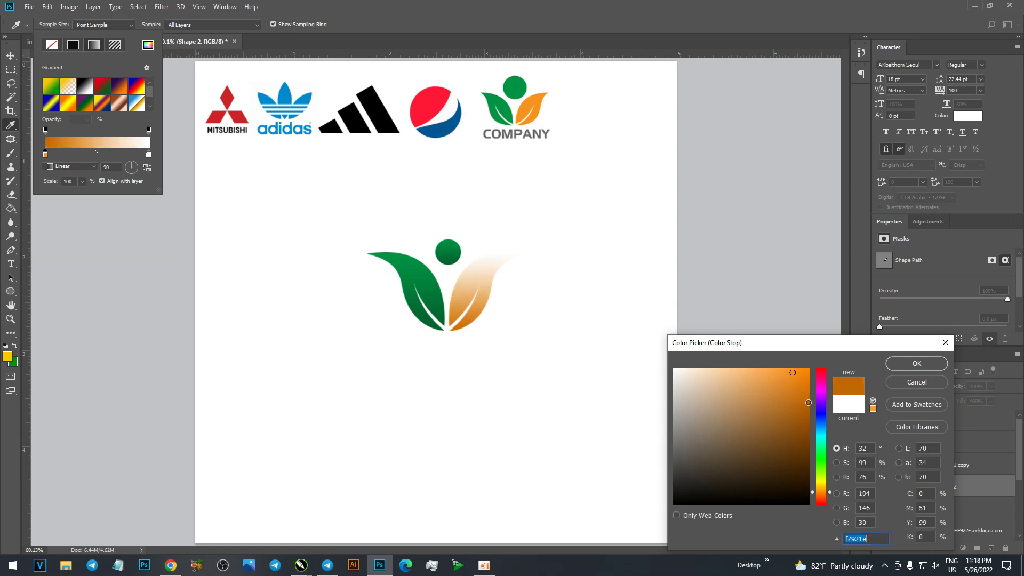
pyautogui.click(810, 410)
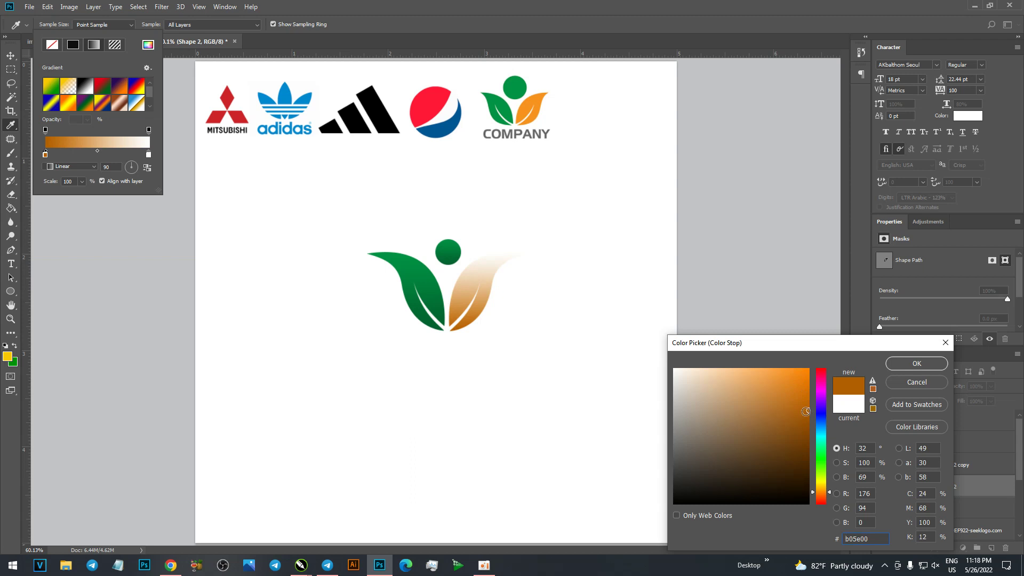
pyautogui.click(916, 364)
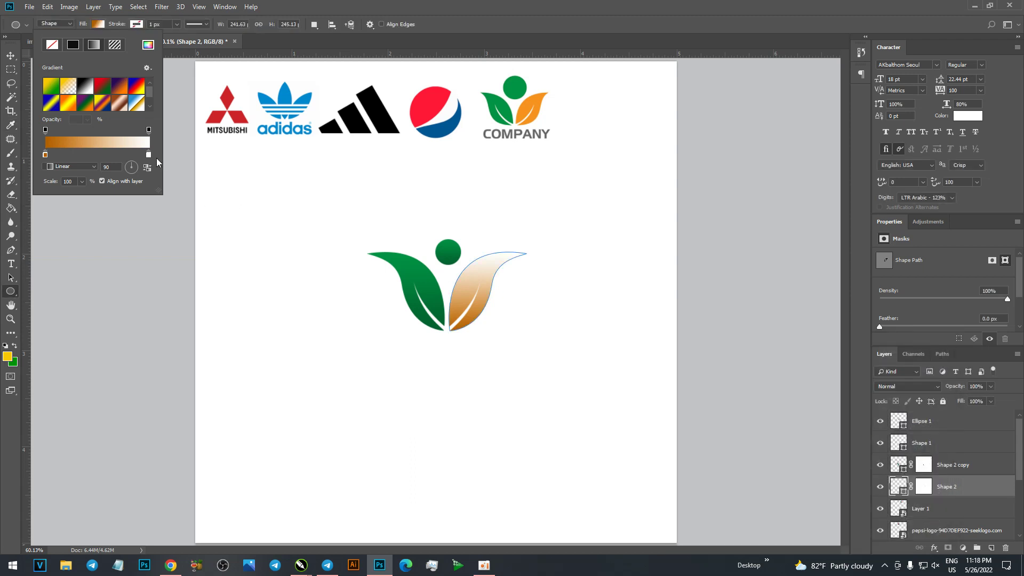
# Set the right gradient stop to the reference leaf's orange f7921e.
pyautogui.doubleClick(149, 156)
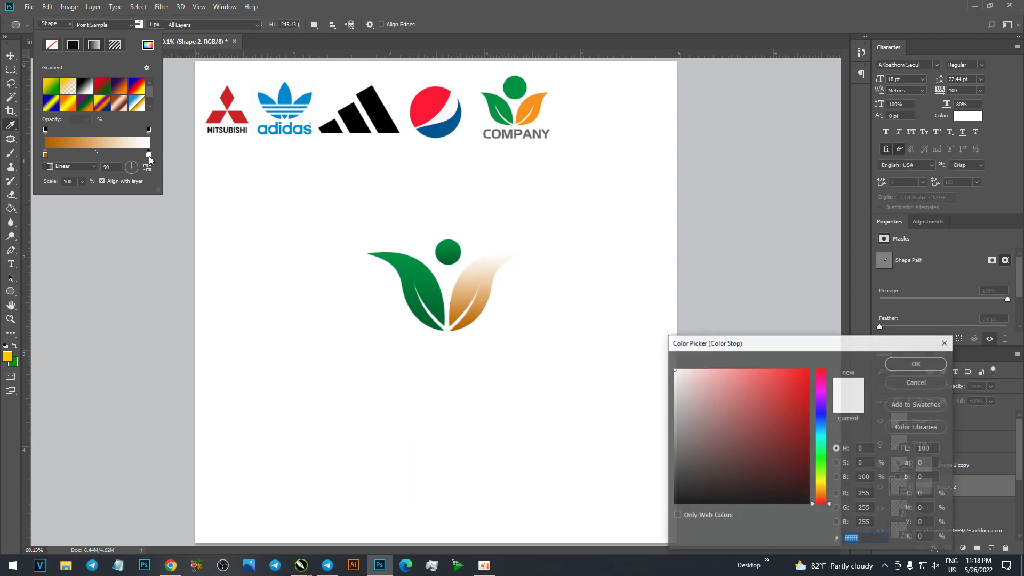
pyautogui.click(532, 113)
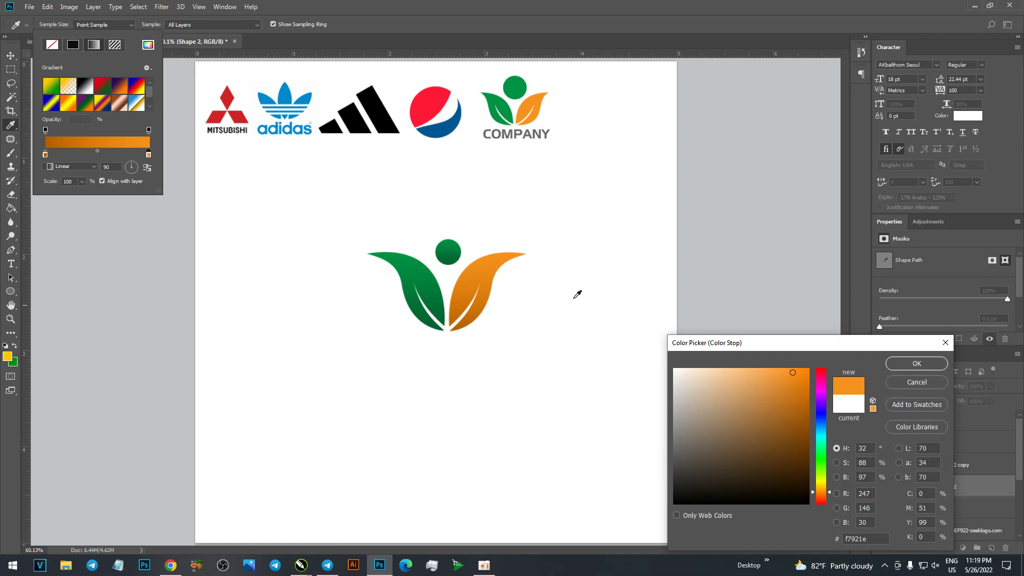
pyautogui.click(916, 363)
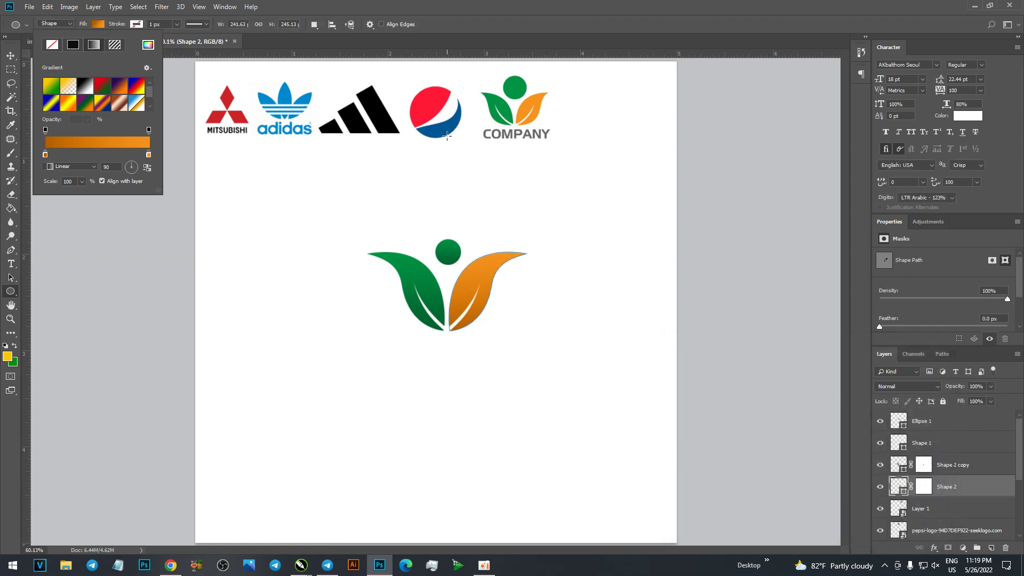
pyautogui.click(10, 55)
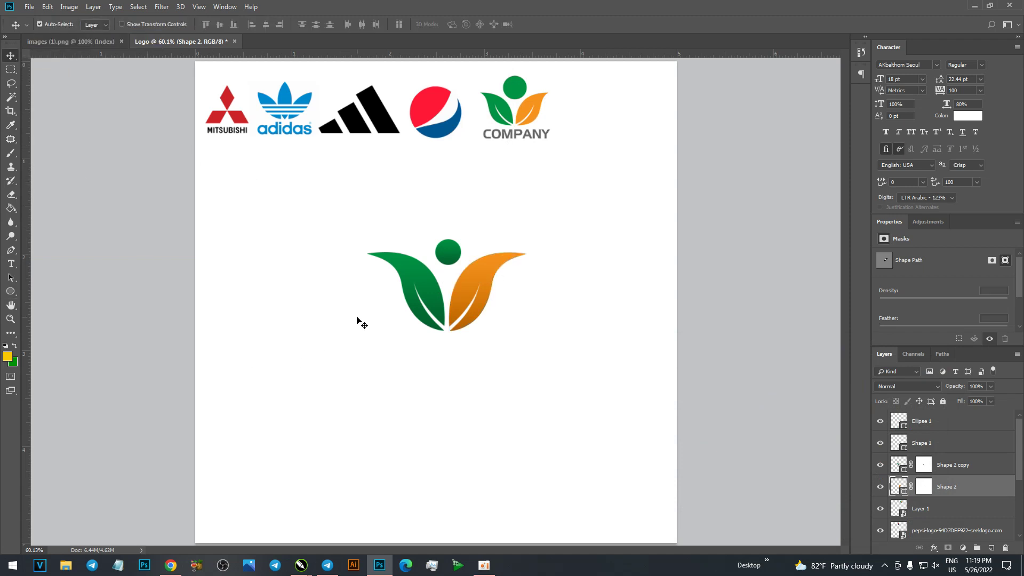
pyautogui.click(363, 317)
pyautogui.click(10, 263)
# Type COMPANY beneath the leaf logo in gray 626262 sampled from the reference.
pyautogui.click(401, 373)
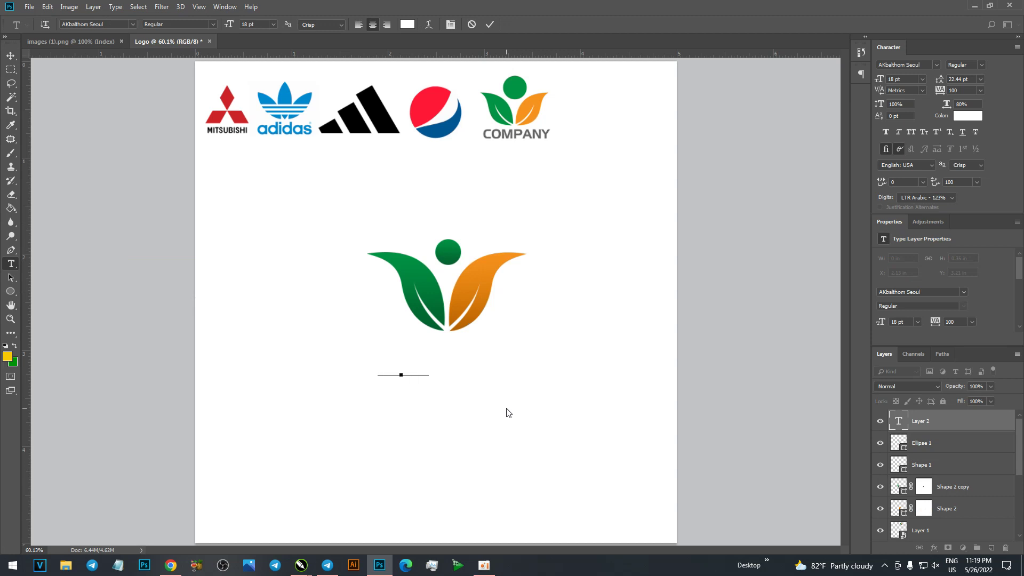
pyautogui.hotkey('ctrl', 'v')
pyautogui.hotkey('ctrl', 'a')
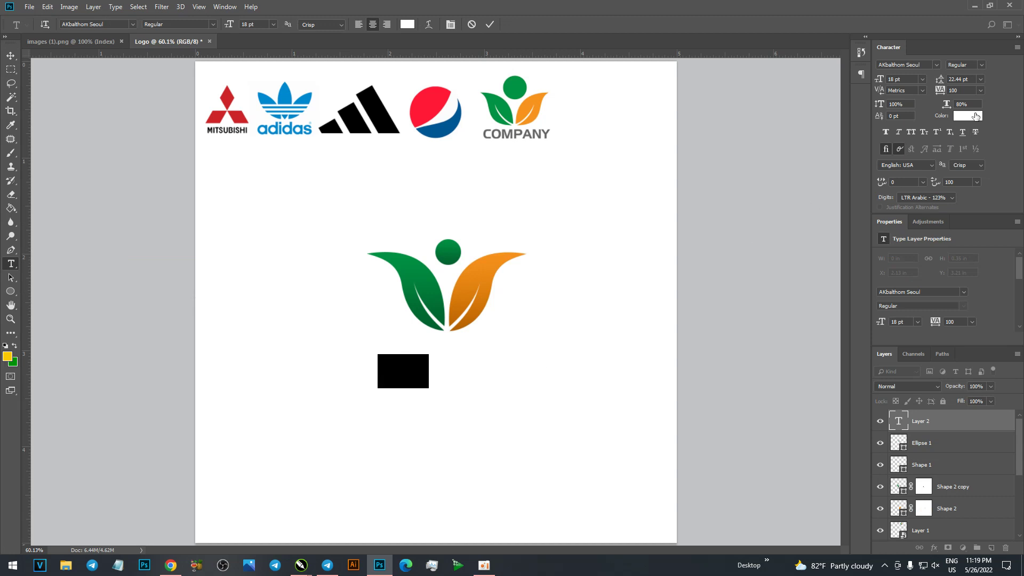
pyautogui.click(976, 116)
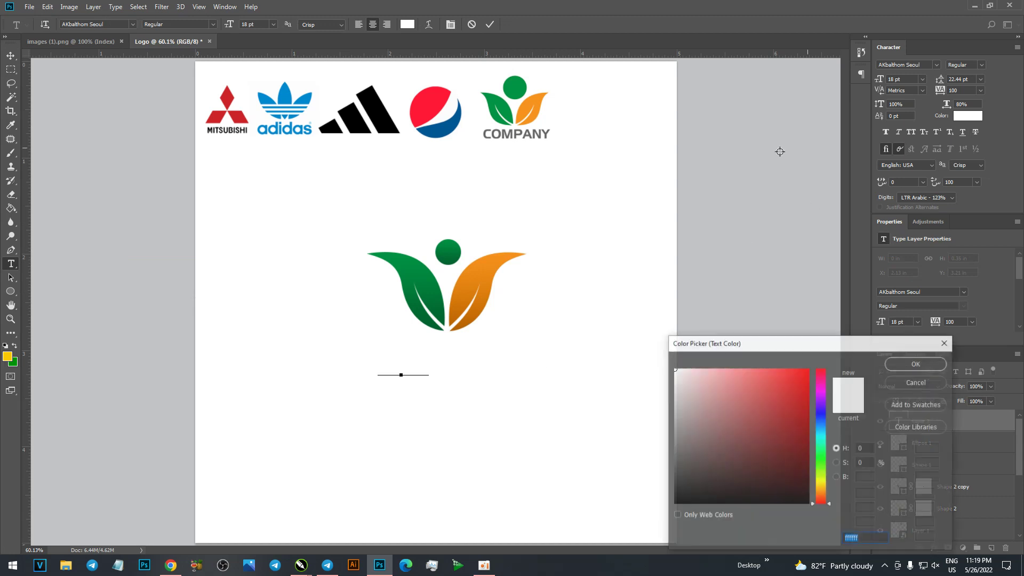
pyautogui.click(492, 135)
pyautogui.click(916, 364)
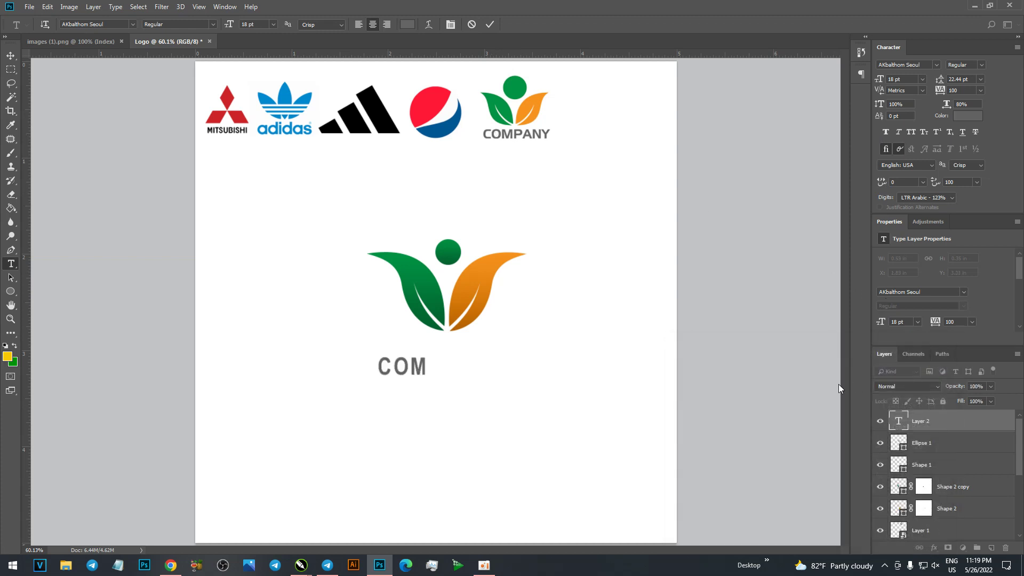
pyautogui.press('Right')
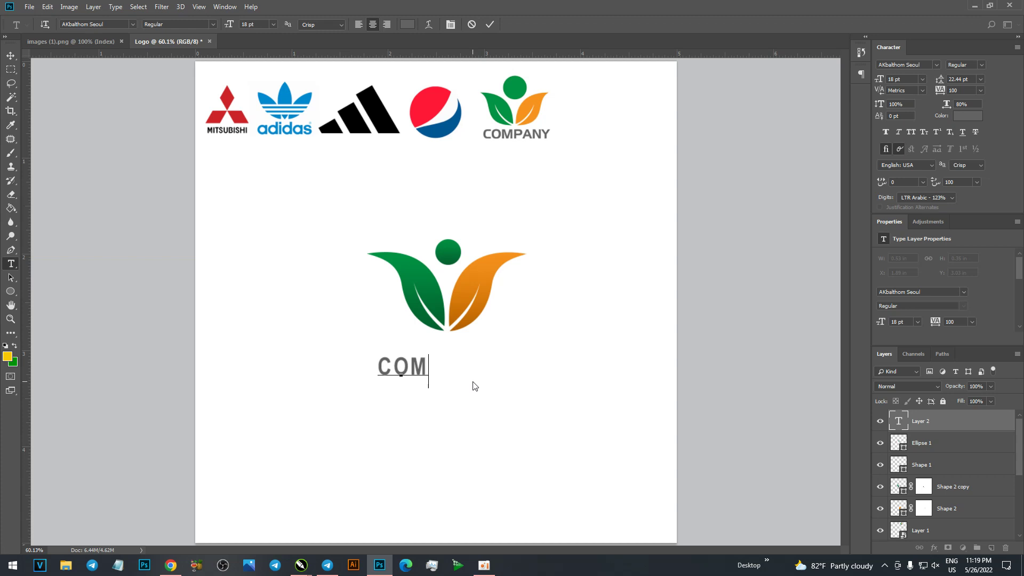
pyautogui.write('PANY')
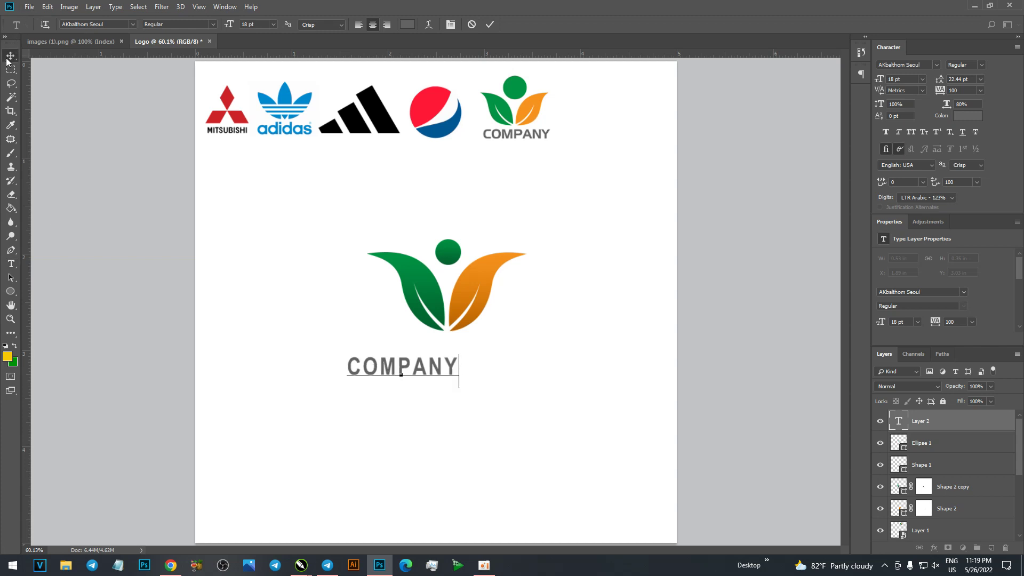
pyautogui.click(11, 55)
# Shorten the COMPANY text's height and centre it just under the leaves.
pyautogui.moveTo(423, 368); pyautogui.dragTo(476, 365)
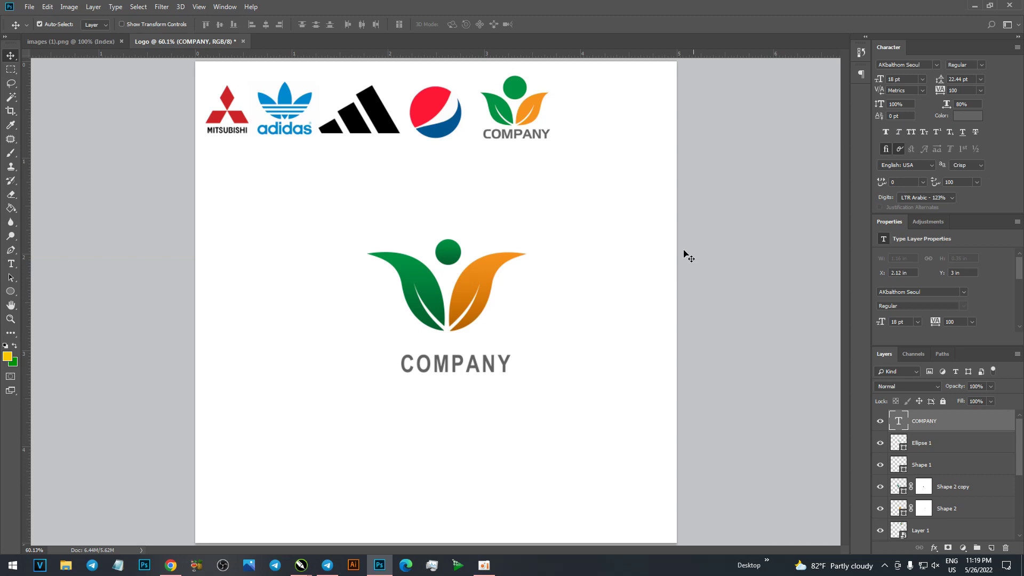
pyautogui.press('ctrl')
pyautogui.hotkey('ctrl', 't')
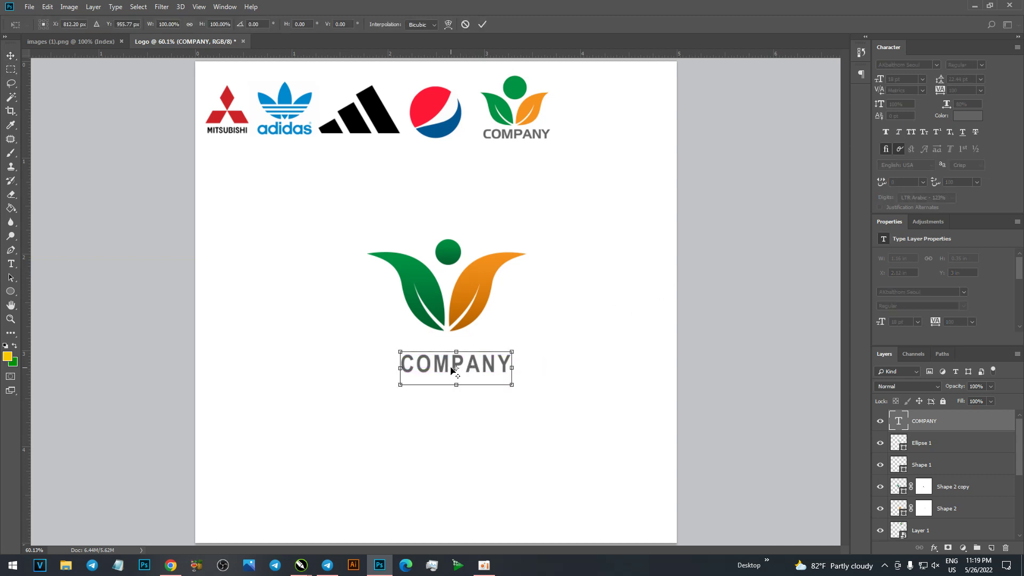
pyautogui.moveTo(456, 350); pyautogui.dragTo(450, 354)
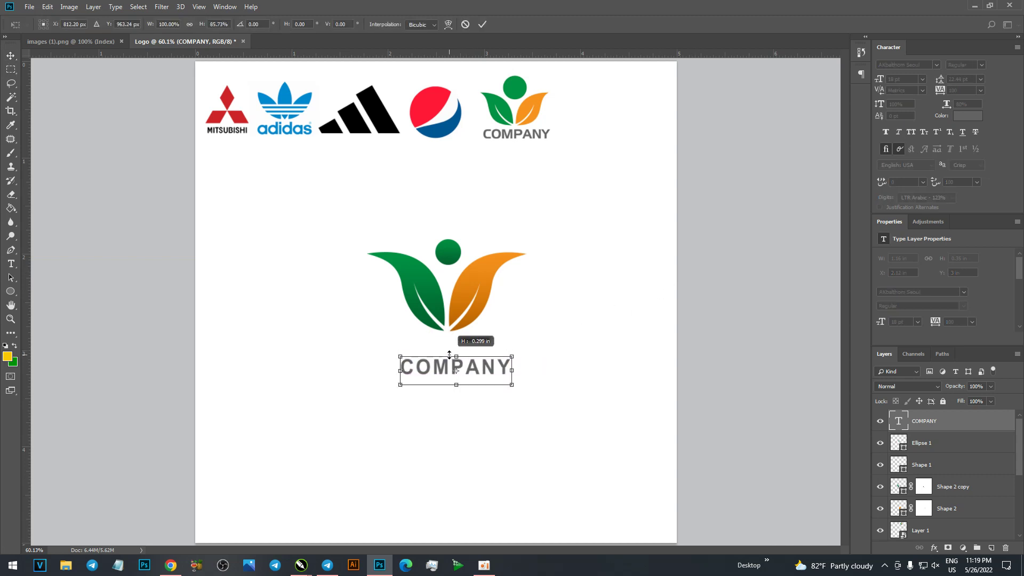
pyautogui.press('Return')
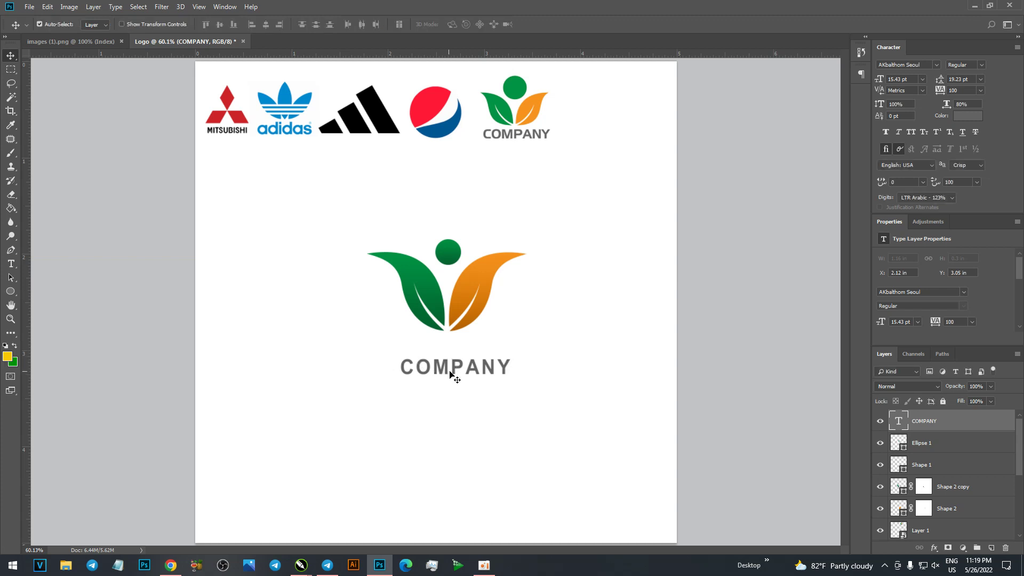
pyautogui.moveTo(450, 373); pyautogui.dragTo(444, 352)
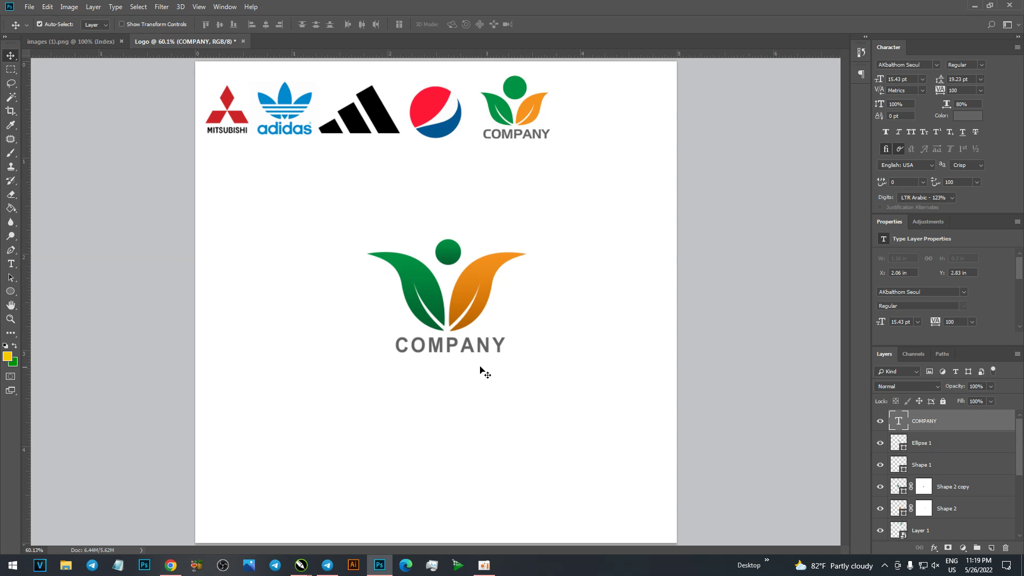
pyautogui.moveTo(448, 346); pyautogui.dragTo(446, 348)
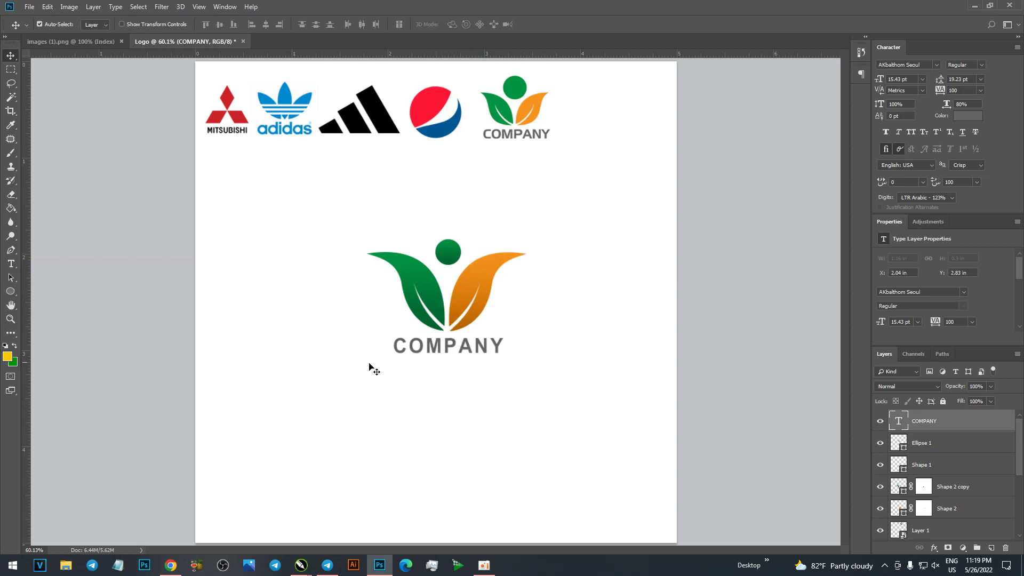
pyautogui.click(484, 565)
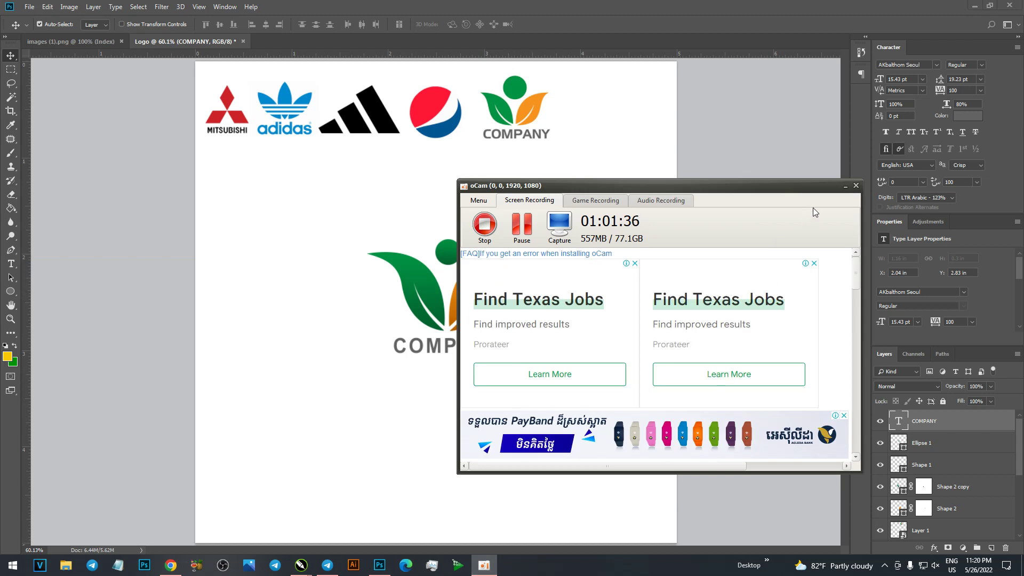
# Delete the leaf logo and its COMPANY text, then return to Google Images in Chrome.
pyautogui.click(846, 186)
pyautogui.moveTo(401, 275)
pyautogui.mouseDown()
pyautogui.moveTo(474, 353)
pyautogui.moveTo(523, 387)
pyautogui.mouseUp()
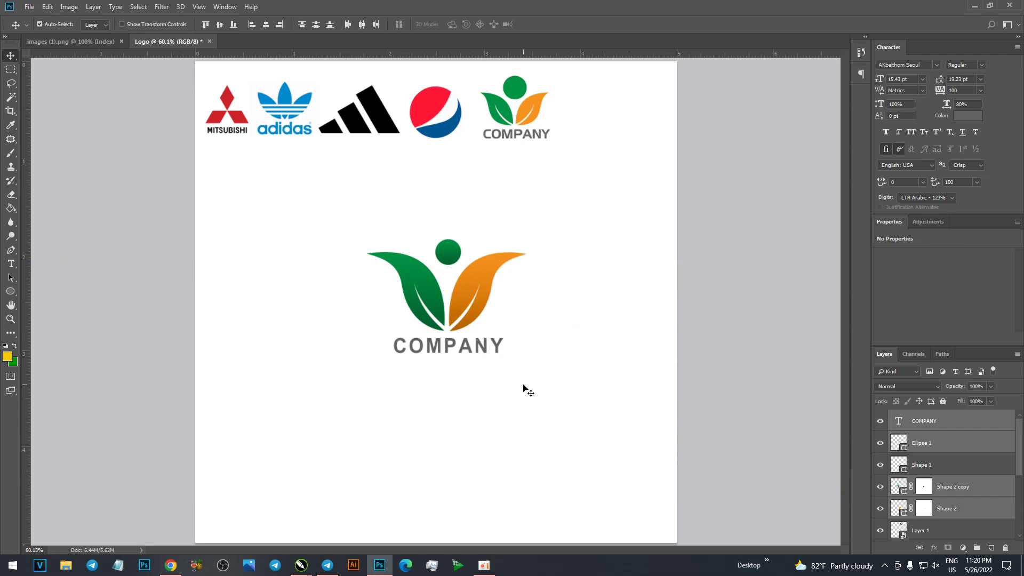
pyautogui.press('Delete')
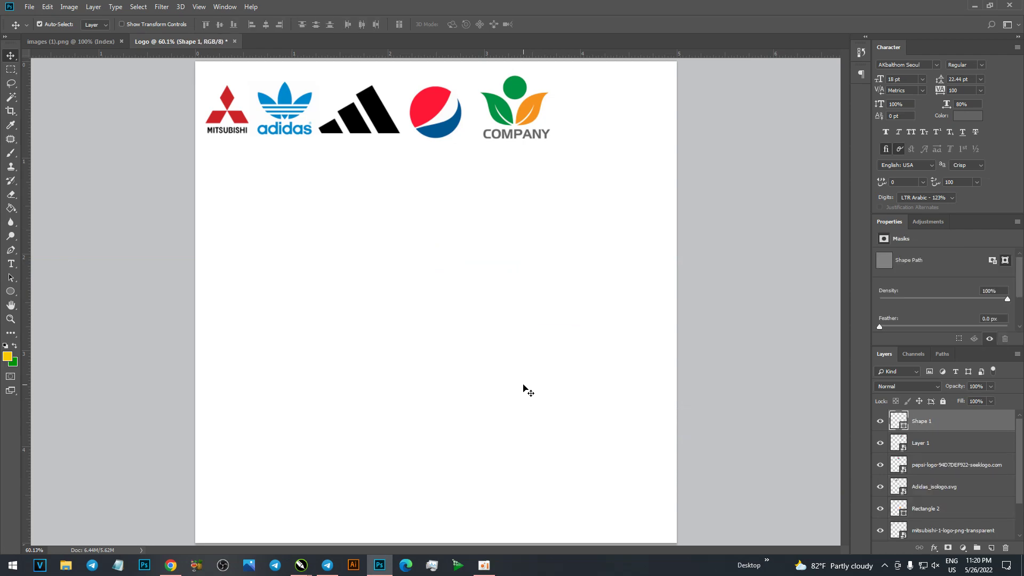
pyautogui.click(176, 568)
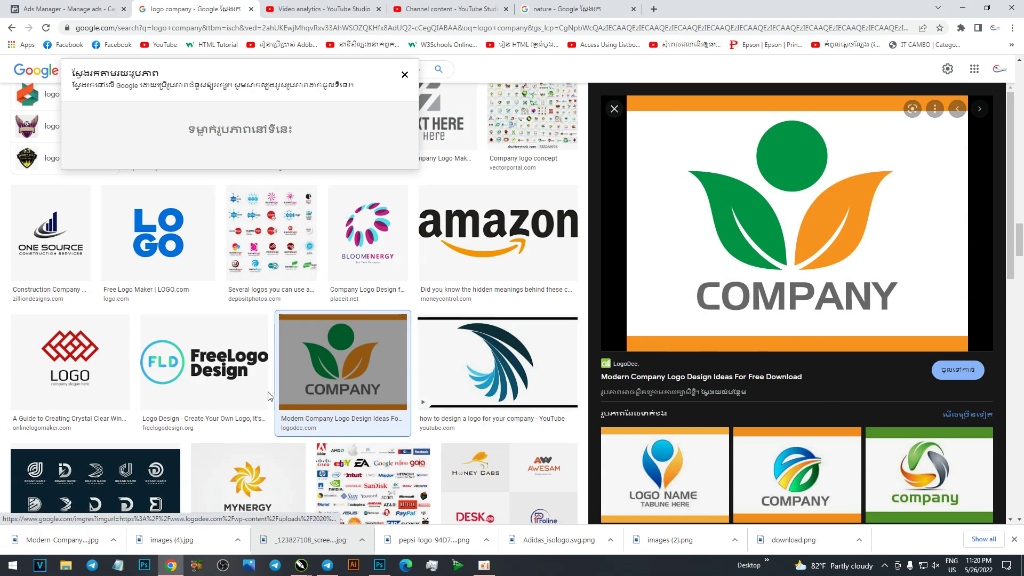
# Download the One Source Construction Services logo from Google Images as a PNG.
pyautogui.click(74, 263)
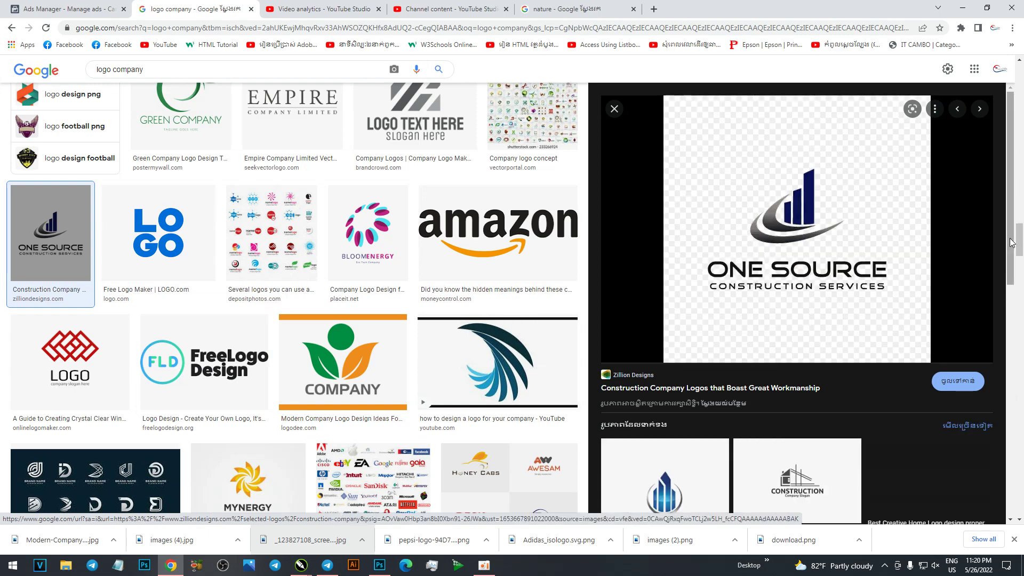
pyautogui.moveTo(1012, 232); pyautogui.dragTo(990, 430)
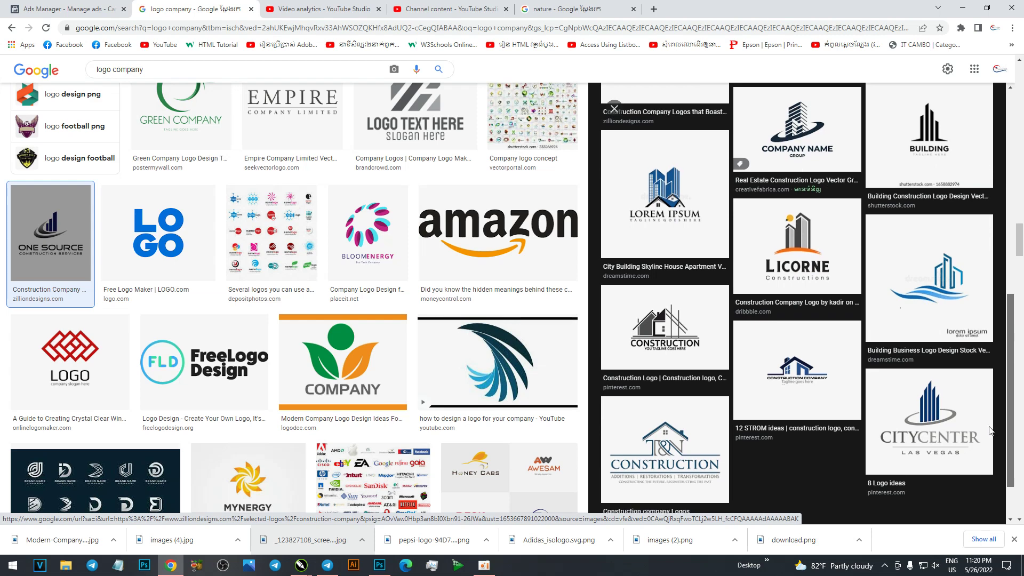
pyautogui.moveTo(989, 430); pyautogui.dragTo(1002, 374)
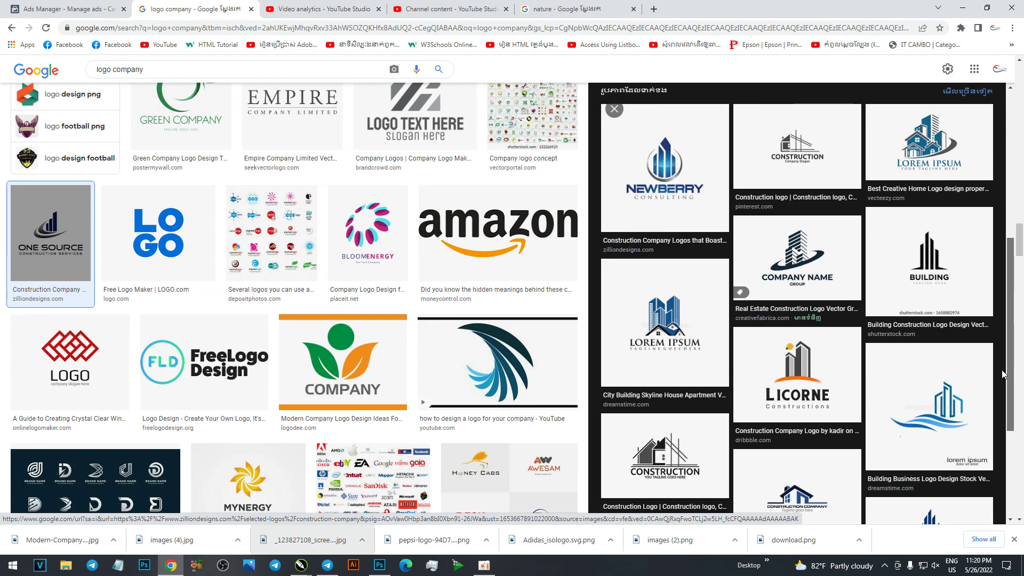
pyautogui.scroll(-4, 1002, 374)
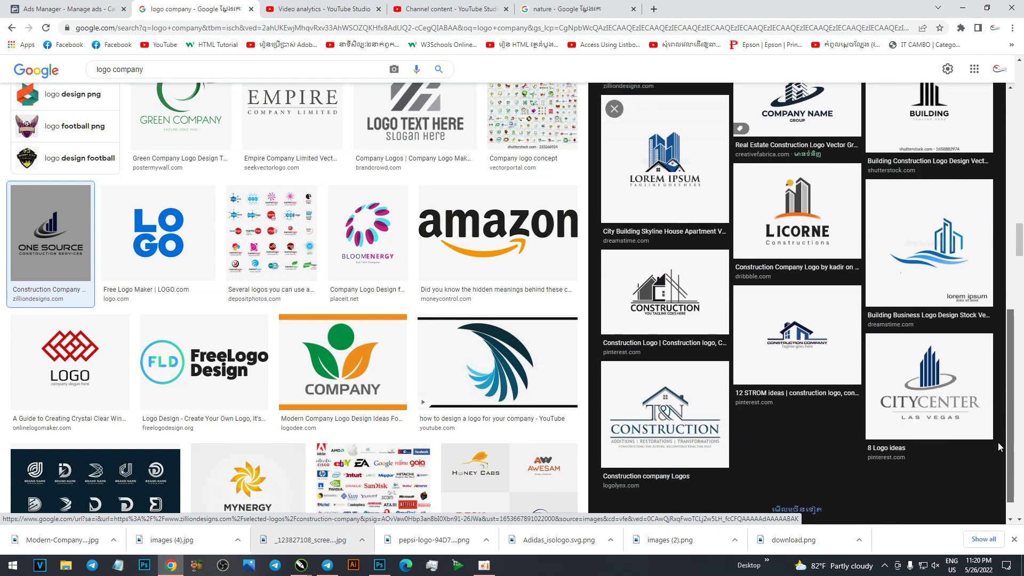
pyautogui.scroll(-5, 357, 361)
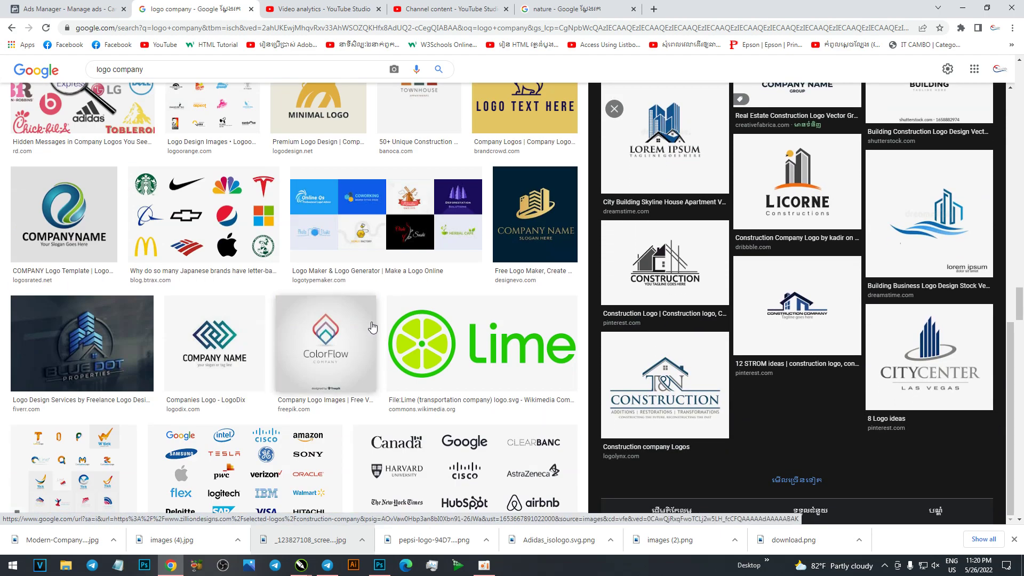
pyautogui.scroll(-5, 373, 328)
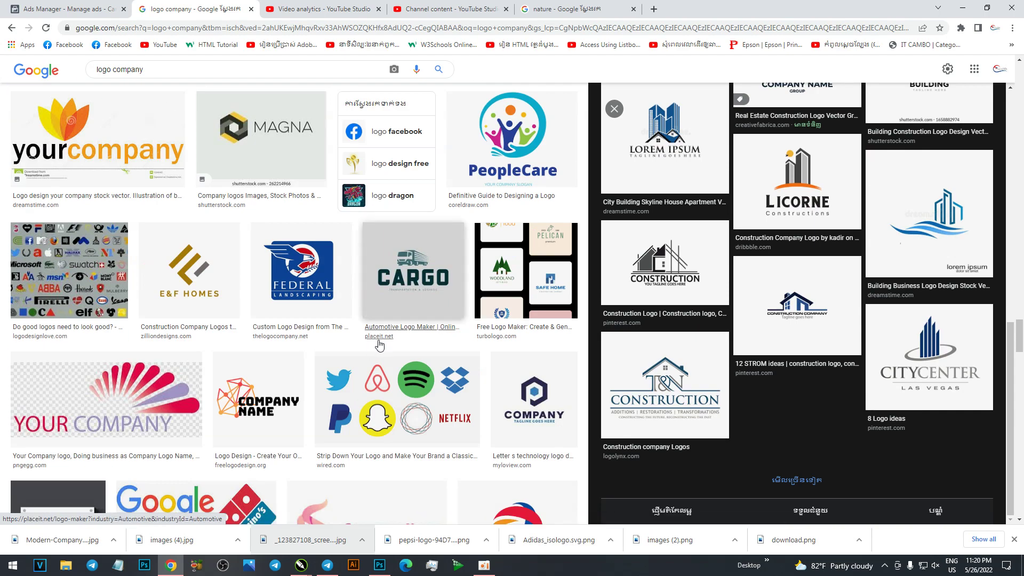
pyautogui.click(762, 403)
pyautogui.rightClick(775, 260)
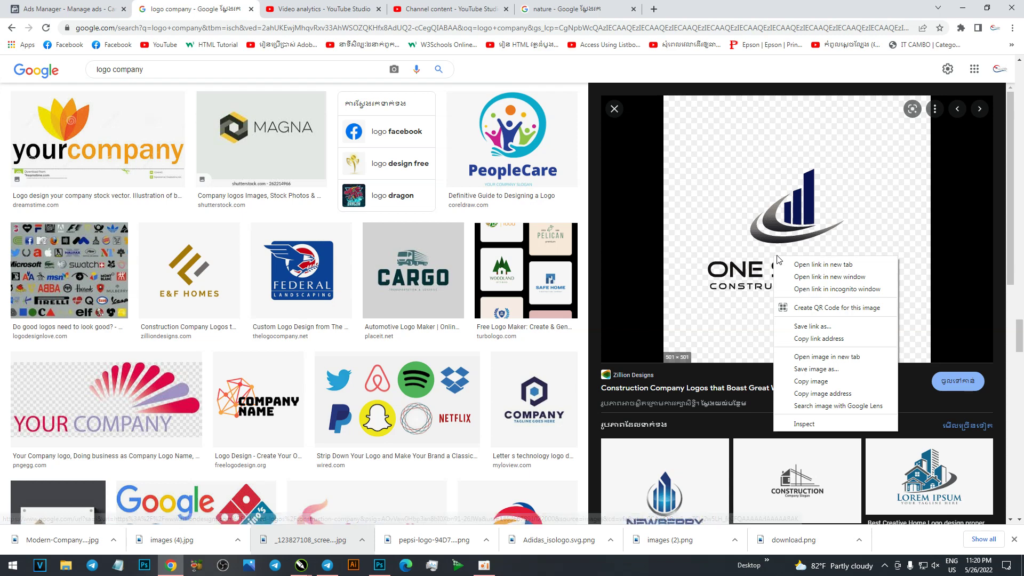
pyautogui.click(831, 371)
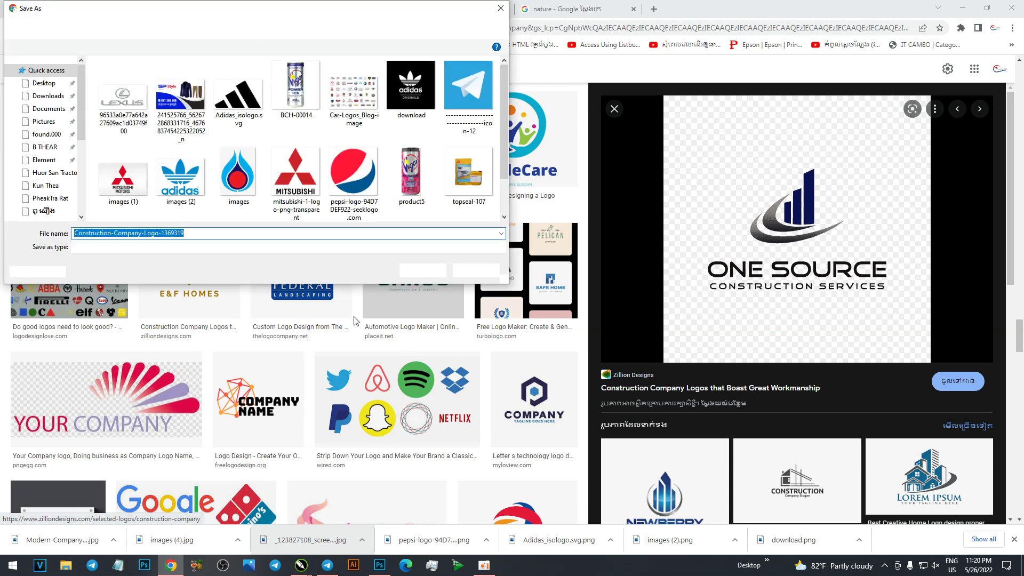
pyautogui.click(416, 268)
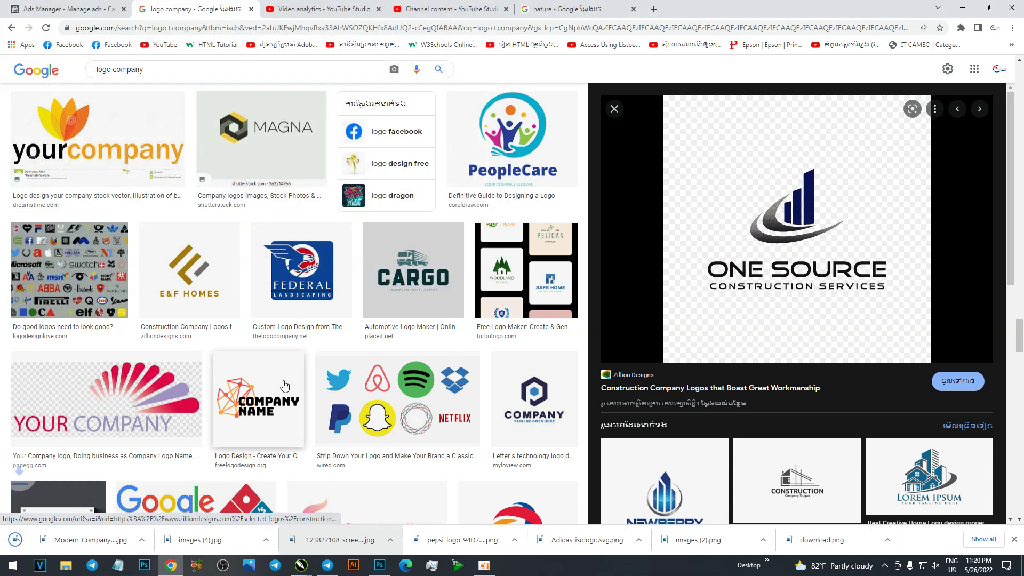
pyautogui.moveTo(58, 539); pyautogui.dragTo(382, 563)
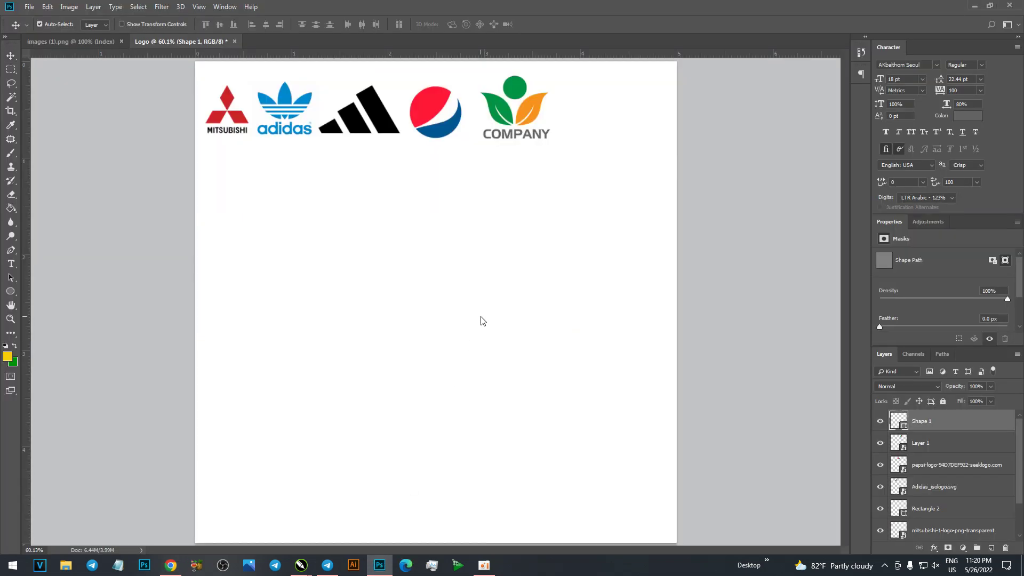
# Place the One Source PNG at 25% after COMPANY in the top logo row.
pyautogui.moveTo(382, 563); pyautogui.dragTo(467, 315)
pyautogui.moveTo(676, 61); pyautogui.dragTo(552, 252)
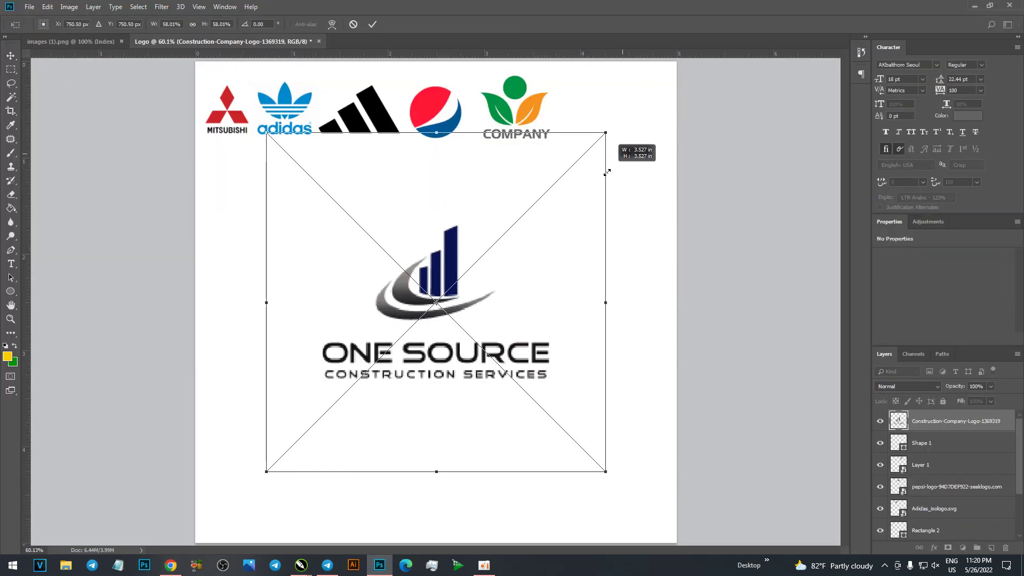
pyautogui.moveTo(459, 282)
pyautogui.mouseDown()
pyautogui.moveTo(628, 103)
pyautogui.moveTo(605, 110)
pyautogui.mouseUp()
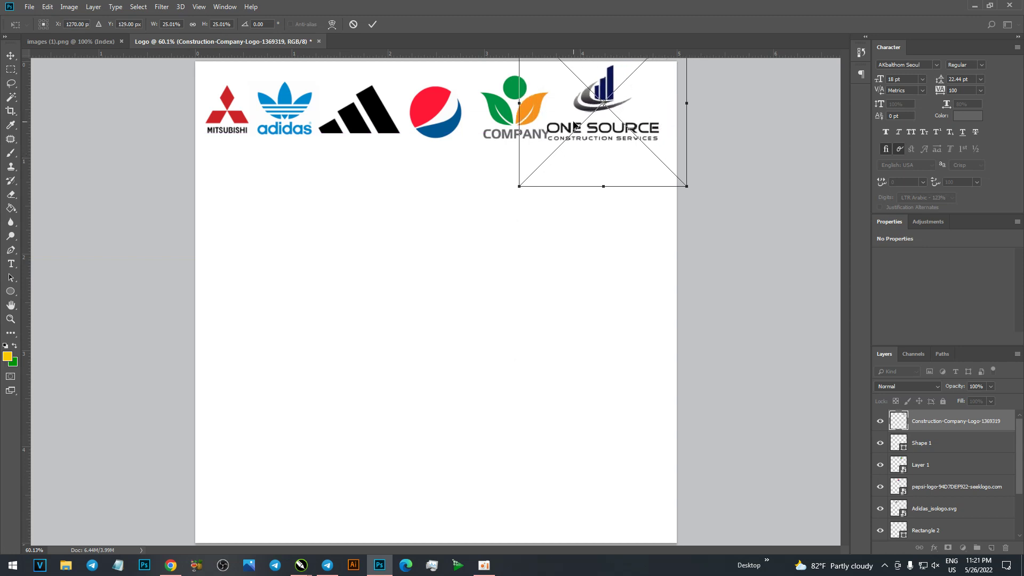
pyautogui.press('Return')
pyautogui.moveTo(531, 114); pyautogui.dragTo(521, 113)
pyautogui.click(607, 125)
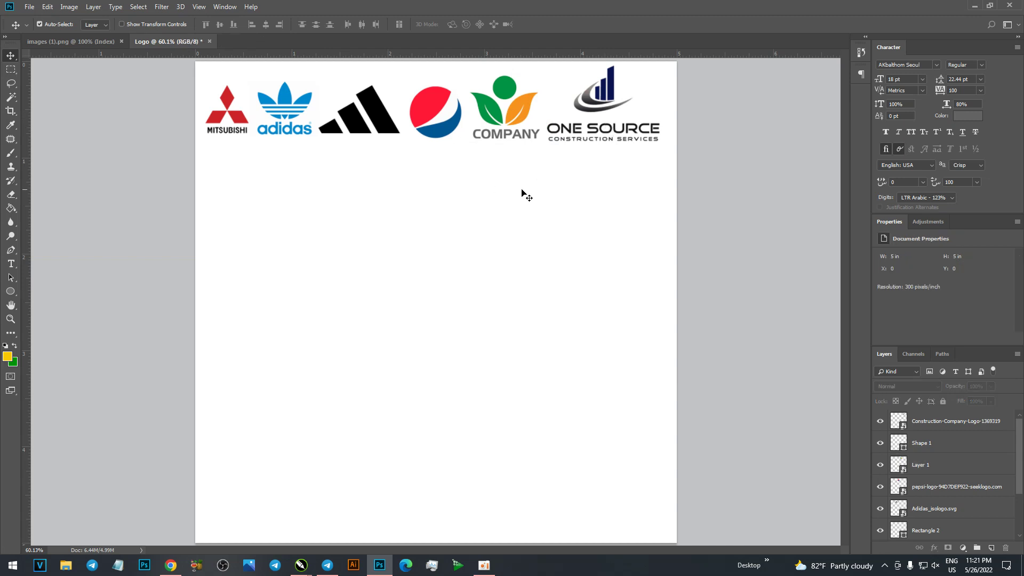
# Draw a 37 × 398 px rectangle below the logos, filled with navy 0a1253.
pyautogui.click(10, 292)
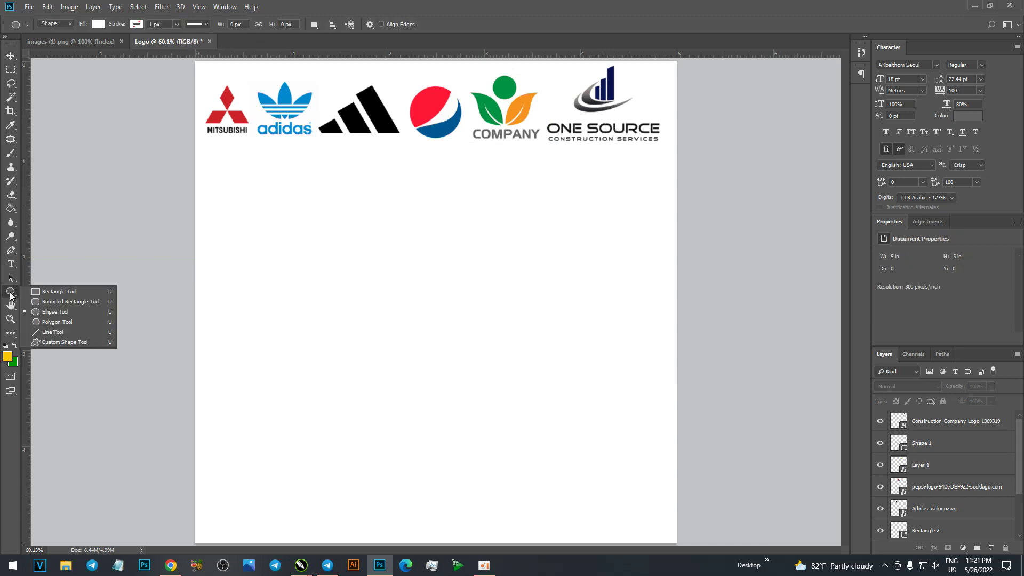
pyautogui.click(51, 291)
pyautogui.moveTo(472, 243); pyautogui.dragTo(483, 369)
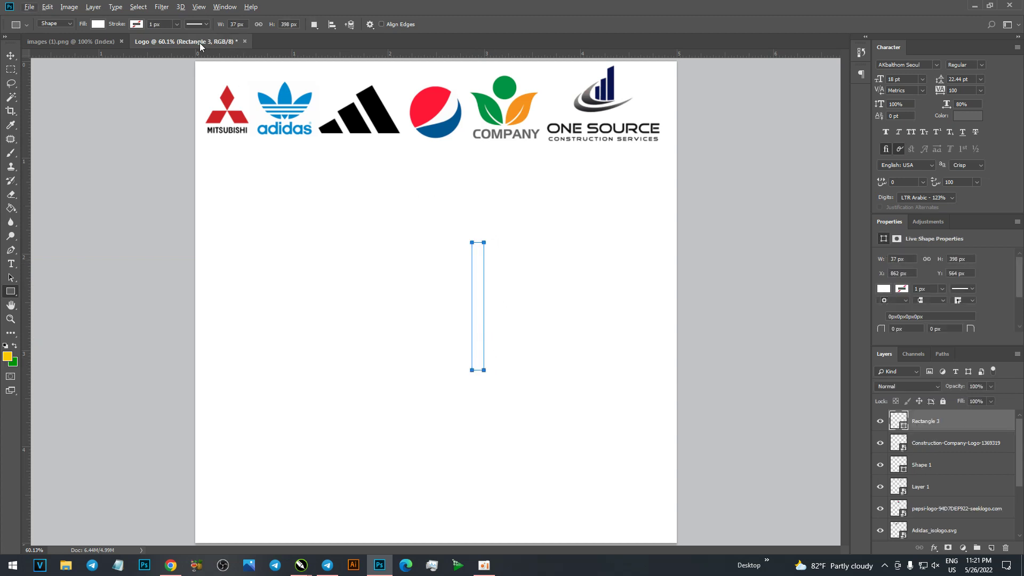
pyautogui.click(136, 24)
pyautogui.click(149, 44)
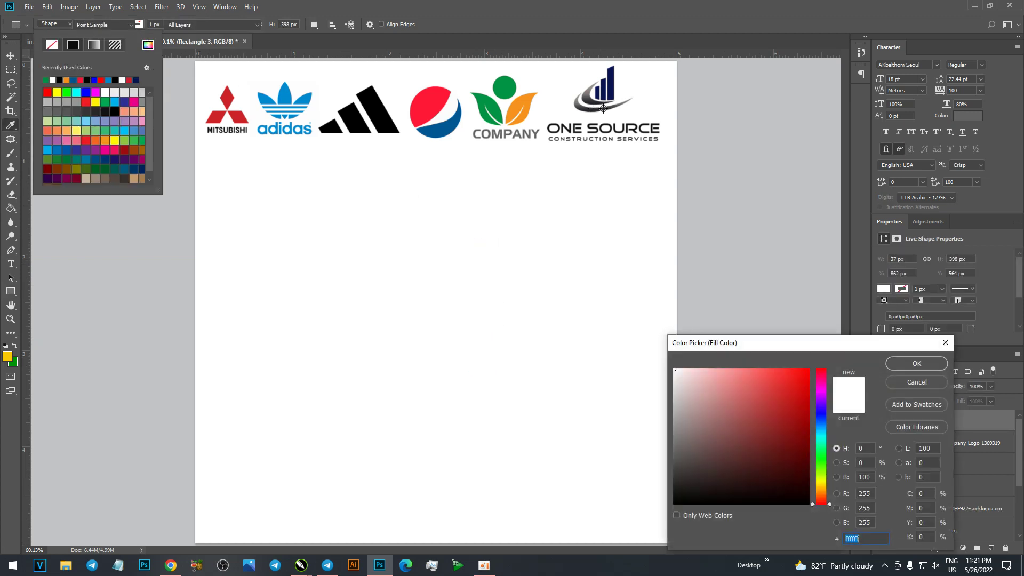
pyautogui.click(611, 80)
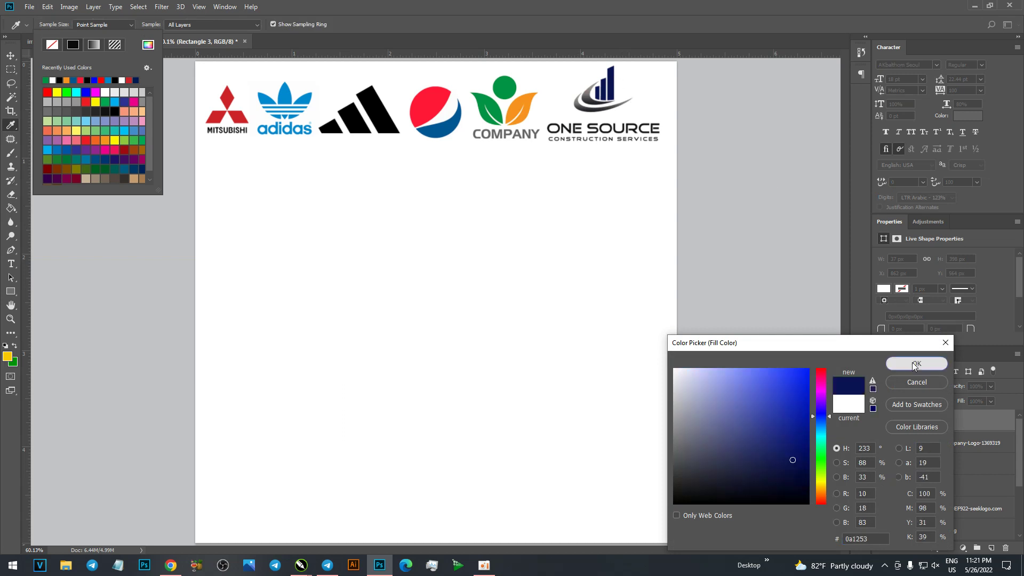
pyautogui.click(916, 363)
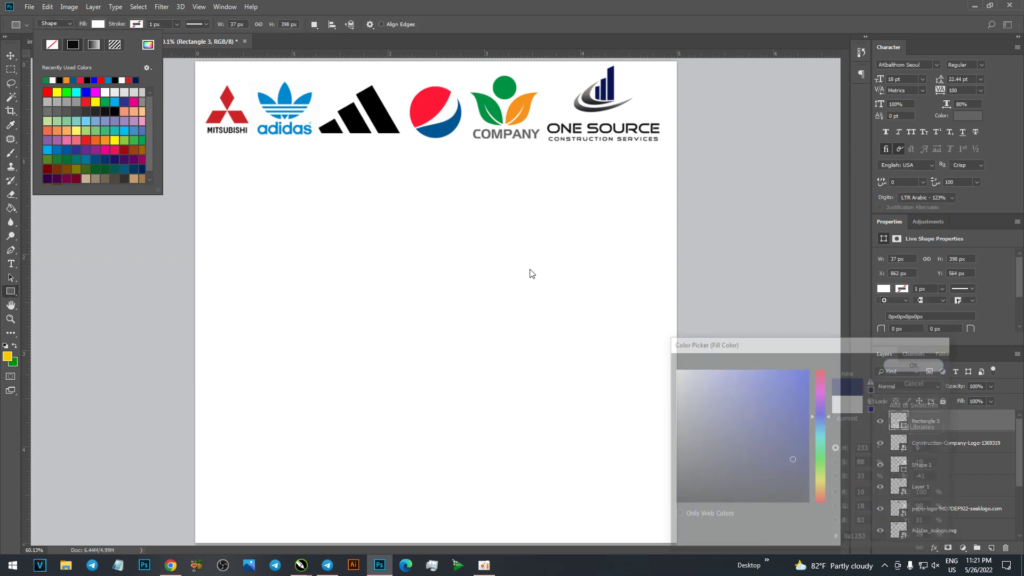
pyautogui.click(10, 55)
pyautogui.scroll(1, 515, 224)
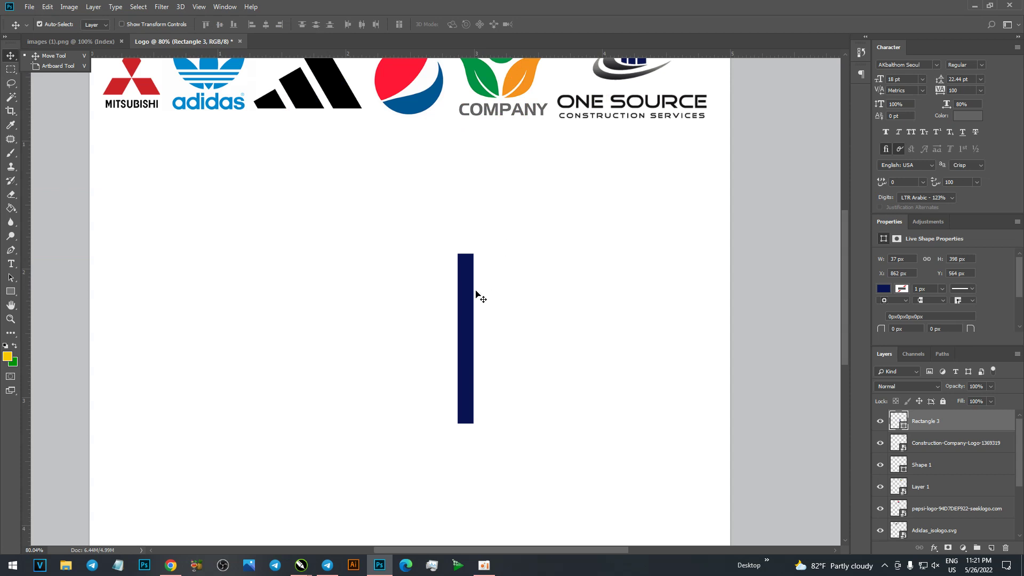
# Narrow the navy bar and duplicate it twice to its right as parallel stripes.
pyautogui.hotkey('ctrl', 't')
pyautogui.moveTo(475, 338); pyautogui.dragTo(469, 337)
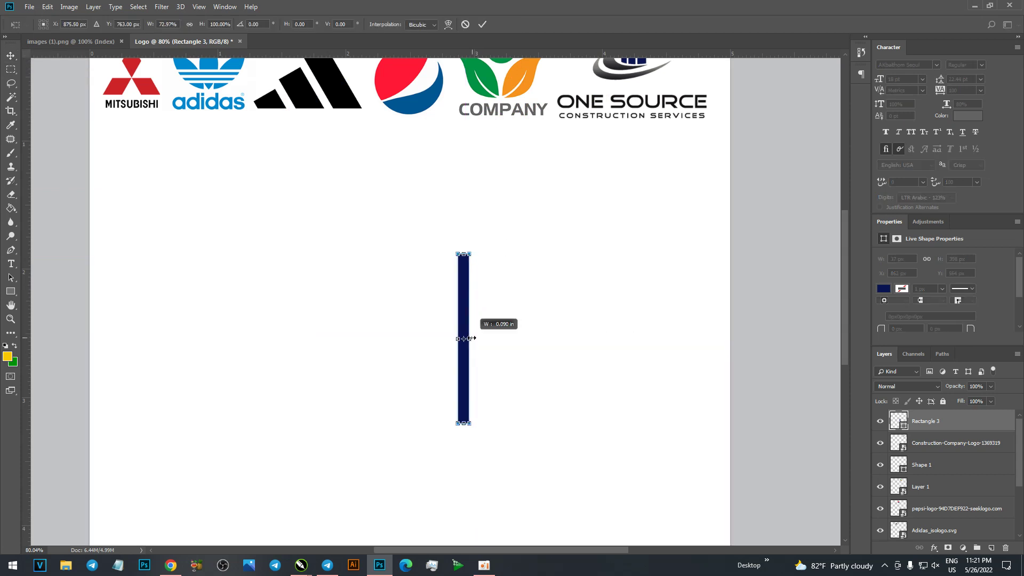
pyautogui.press('Return')
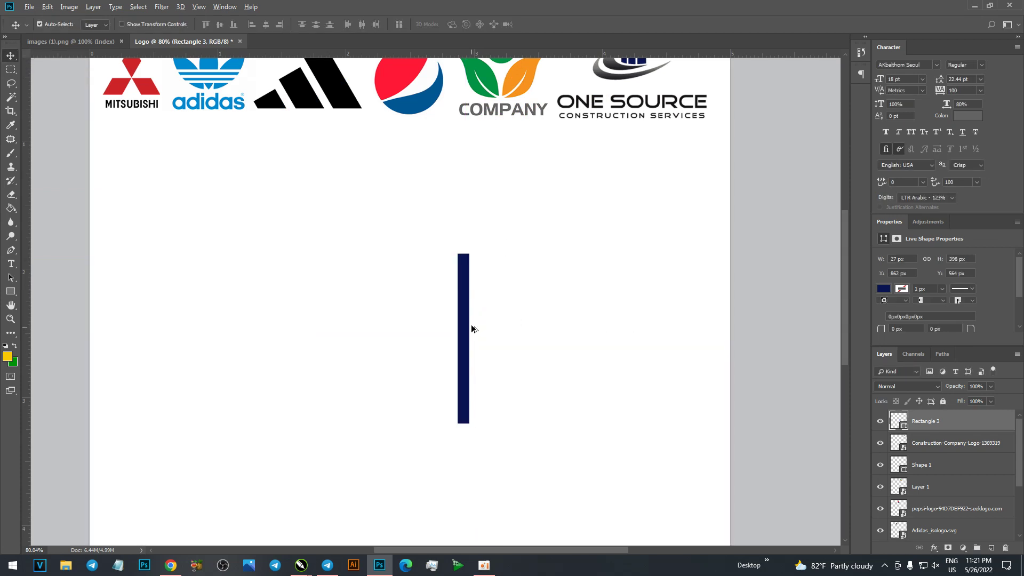
pyautogui.scroll(-1, 464, 290)
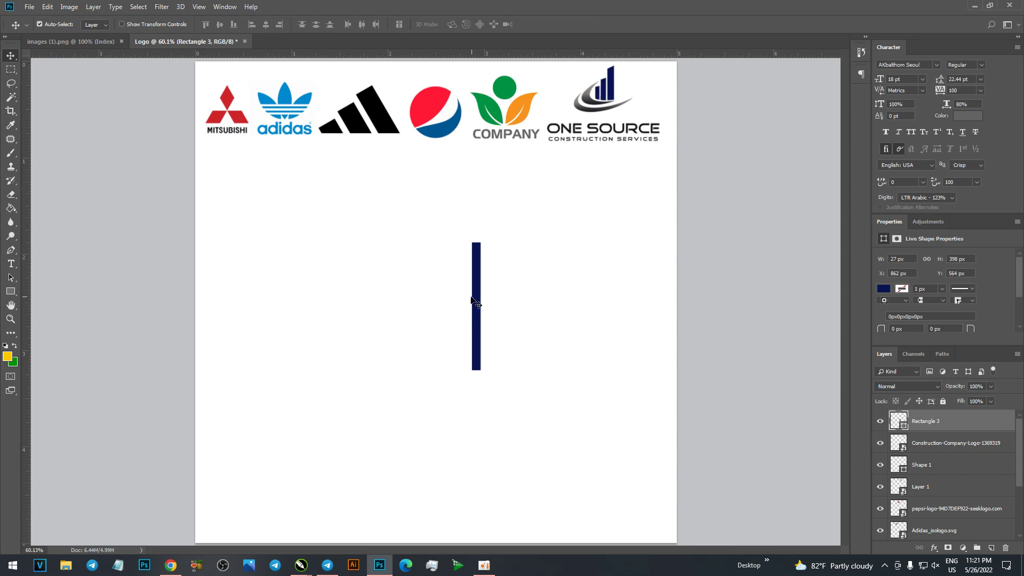
pyautogui.moveTo(479, 304); pyautogui.dragTo(493, 304)
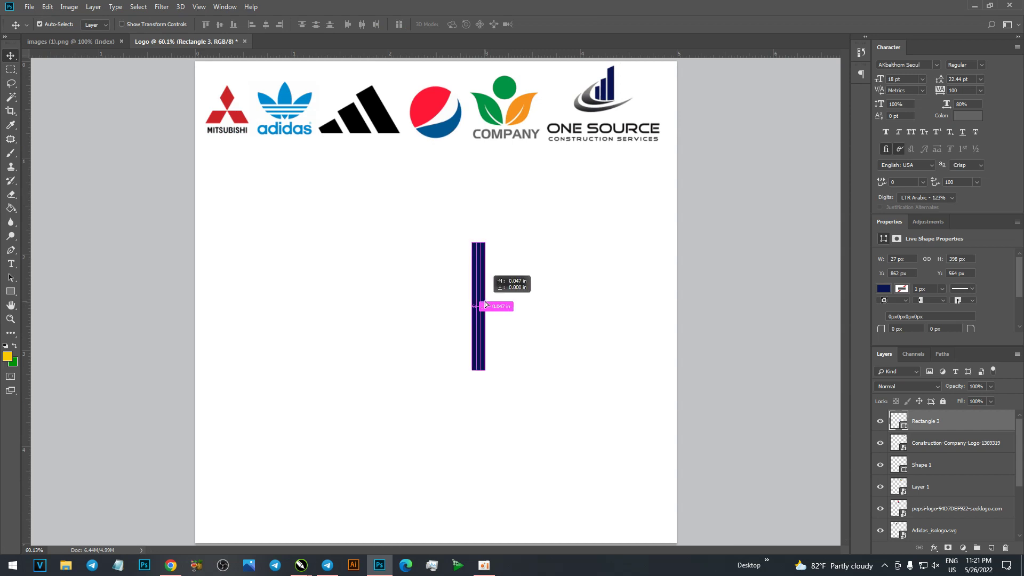
pyautogui.press('Left')
pyautogui.press('Left')
pyautogui.press('Left')
pyautogui.press('Left')
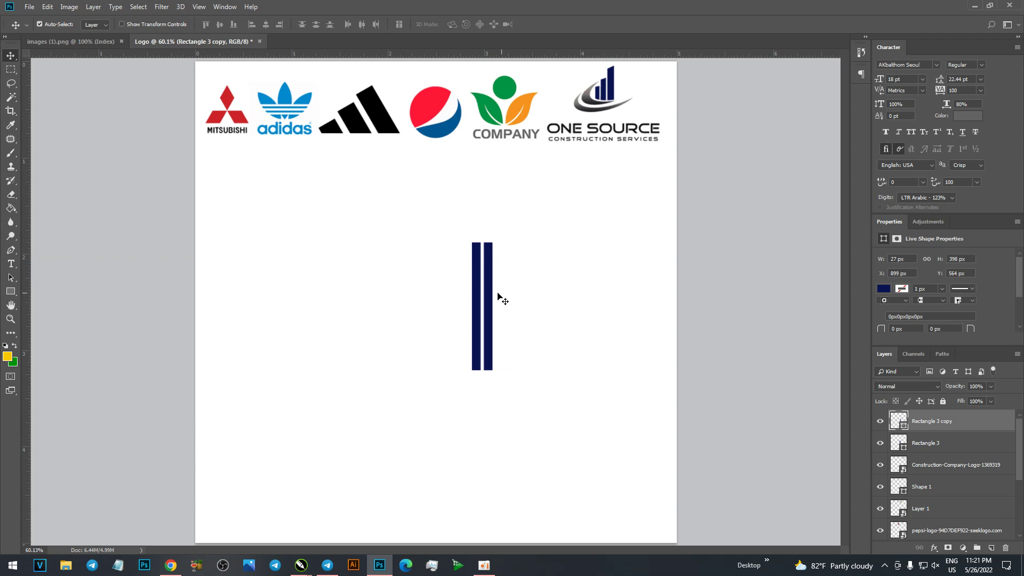
pyautogui.moveTo(490, 296); pyautogui.dragTo(501, 298)
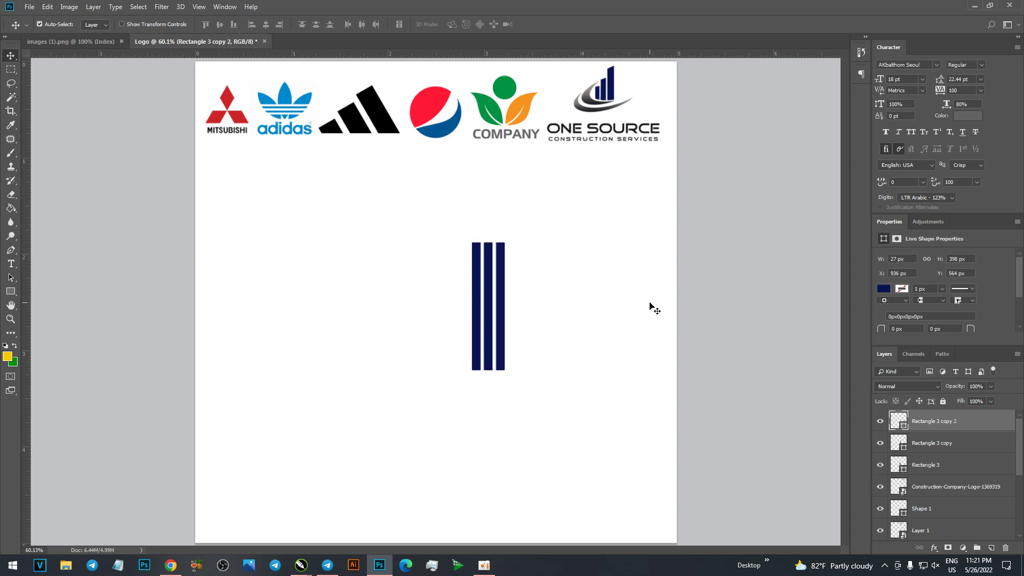
pyautogui.moveTo(529, 241); pyautogui.dragTo(486, 284)
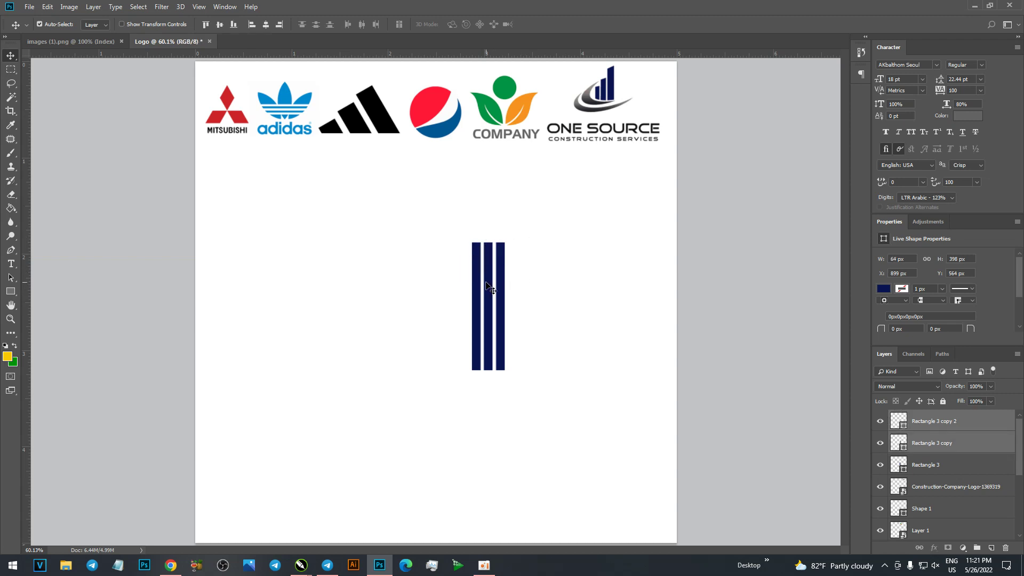
# Delete the two copies and skew the remaining bar's top edge into a slant.
pyautogui.press('Delete')
pyautogui.scroll(1, 499, 226)
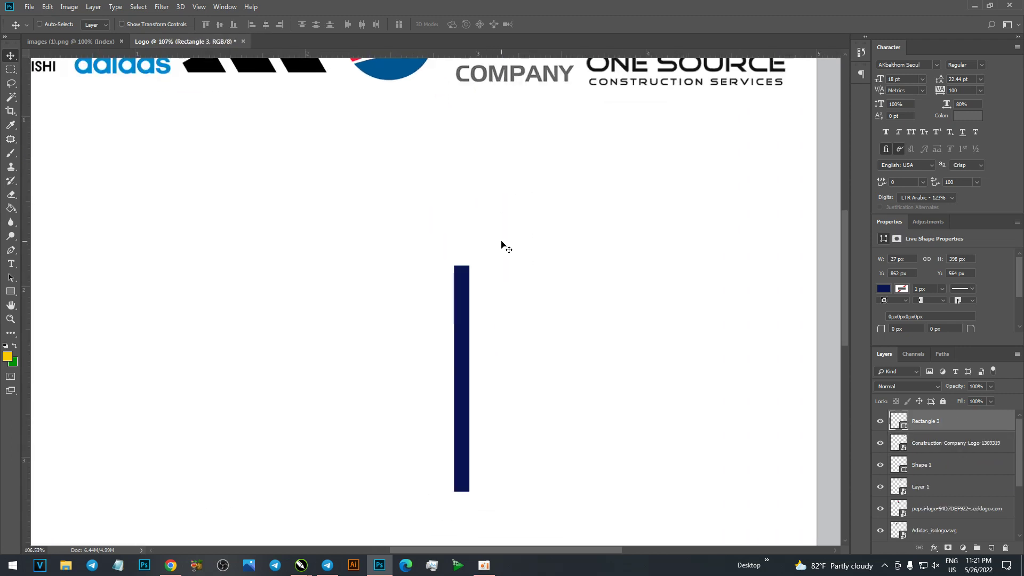
pyautogui.hotkey('ctrl', 't')
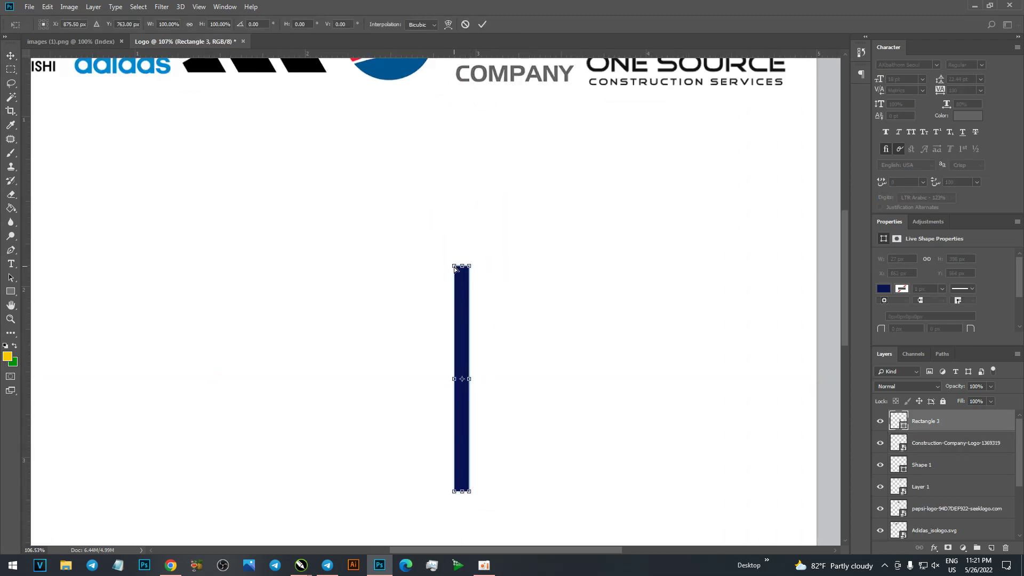
pyautogui.moveTo(454, 269); pyautogui.dragTo(455, 275)
pyautogui.press('Return')
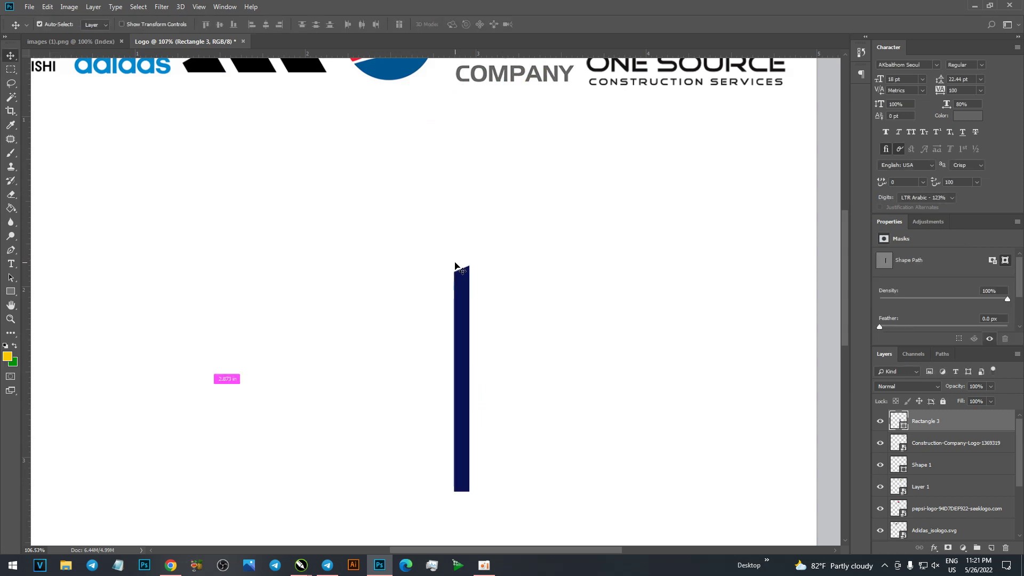
pyautogui.scroll(-2, 456, 267)
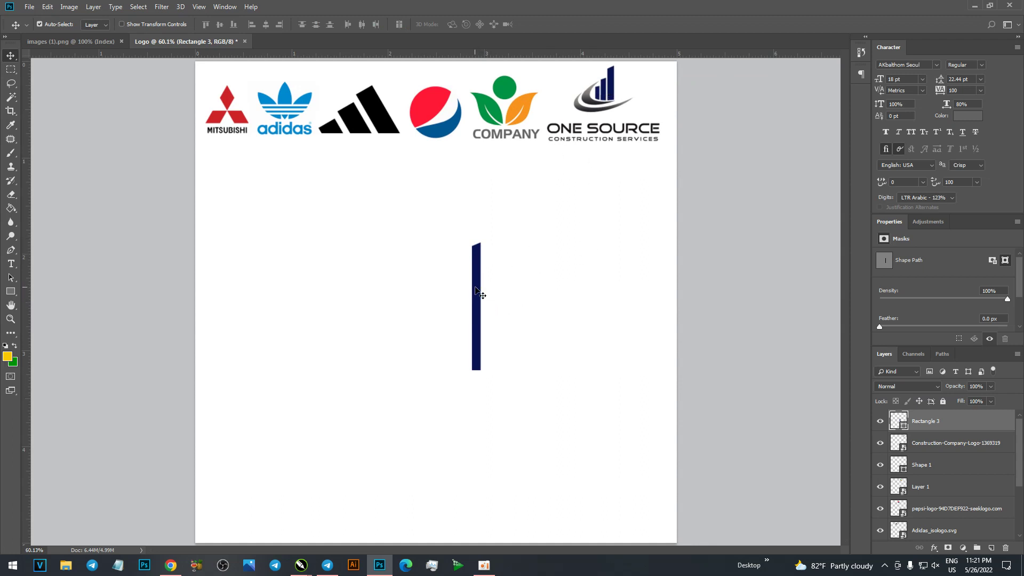
# Duplicate the slanted bar twice to the right, each copy set higher than the last.
pyautogui.moveTo(479, 291); pyautogui.dragTo(491, 276)
pyautogui.press('Left')
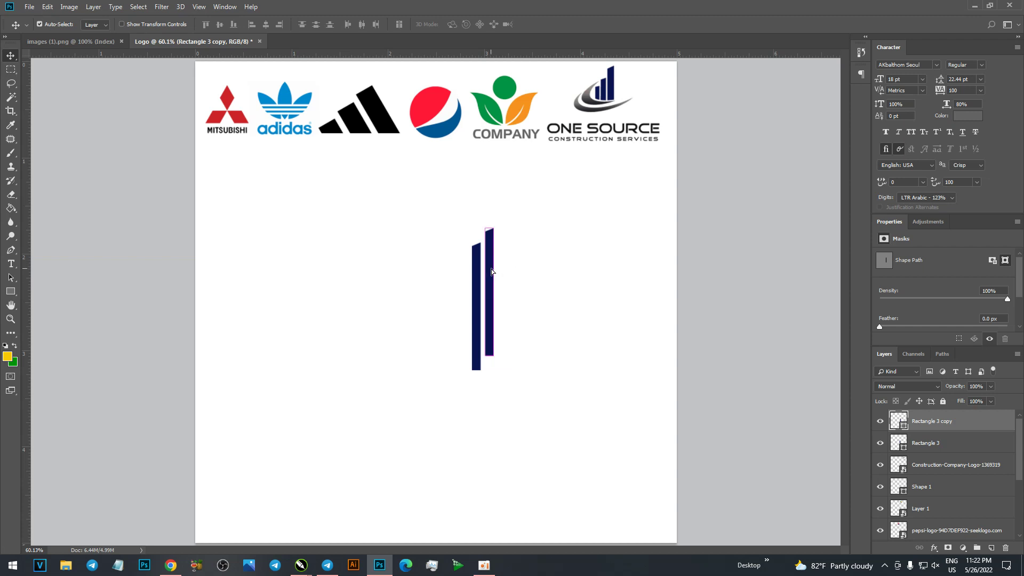
pyautogui.moveTo(491, 271); pyautogui.dragTo(502, 271)
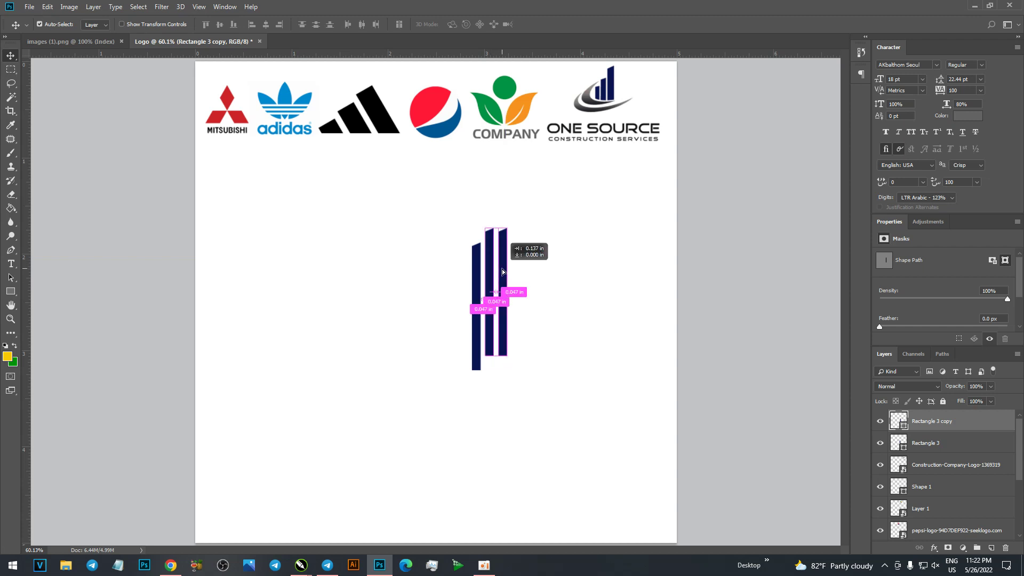
pyautogui.moveTo(507, 257); pyautogui.dragTo(506, 246)
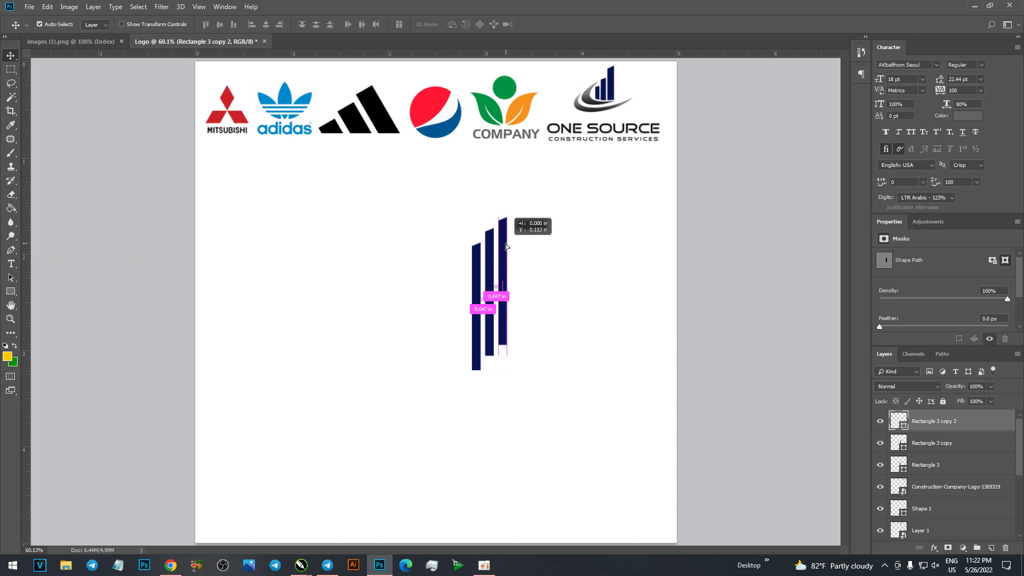
pyautogui.moveTo(506, 246); pyautogui.dragTo(506, 241)
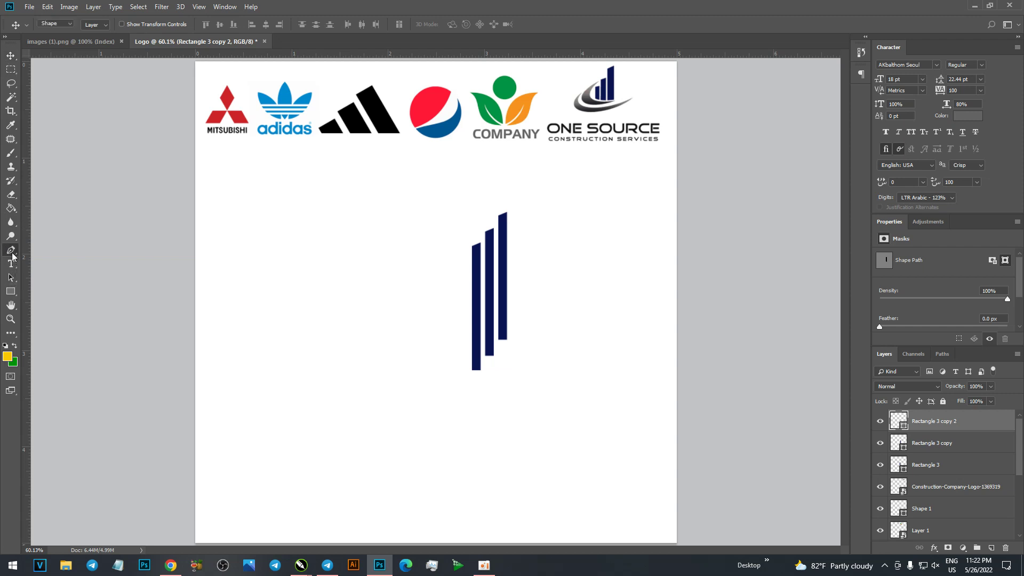
pyautogui.moveTo(11, 249); pyautogui.dragTo(48, 256)
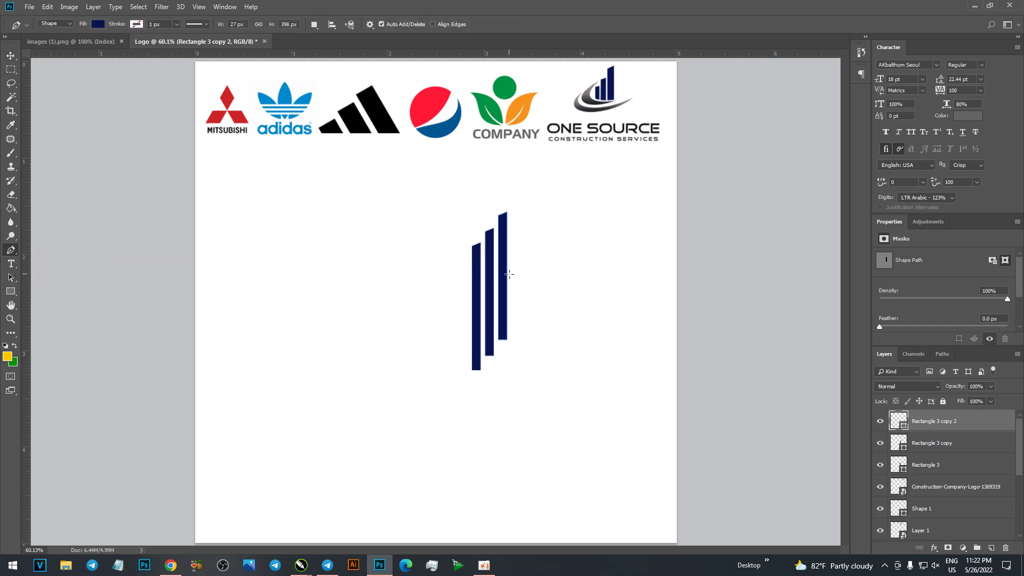